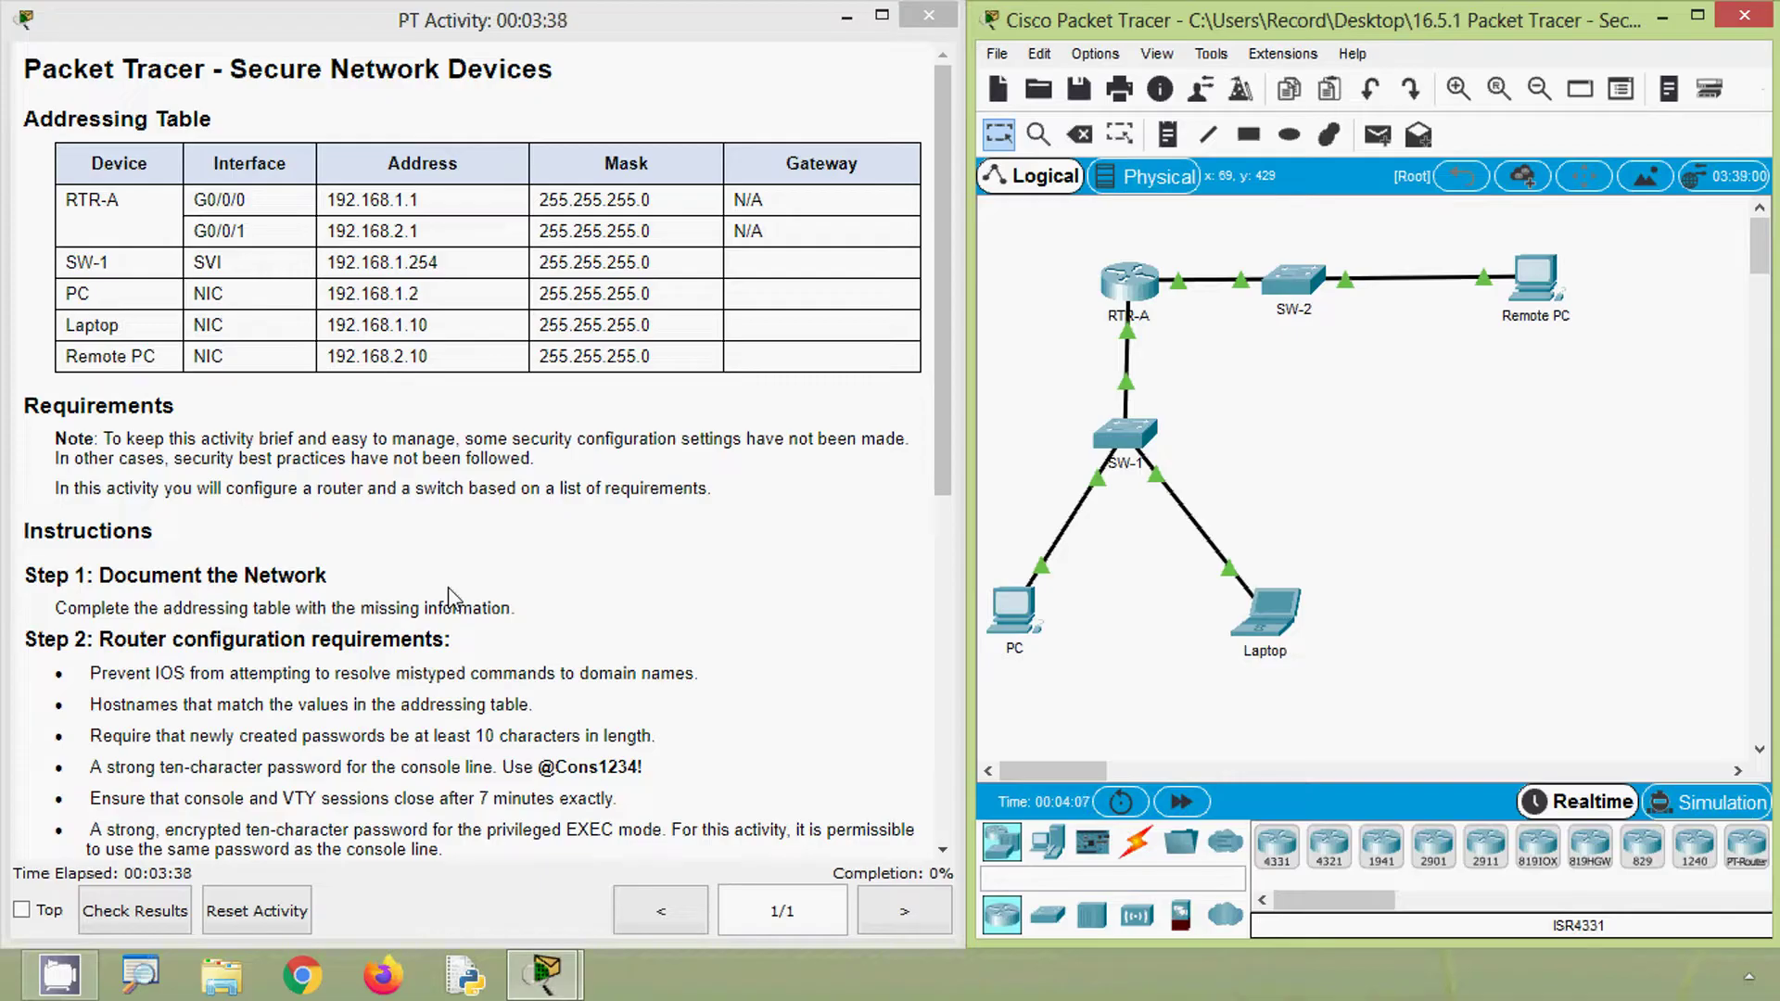
Step: Read the port labels on the RTR-A–SW-1 link, then switch to the Excel addressing table
{"action": "key", "text": "alt"}
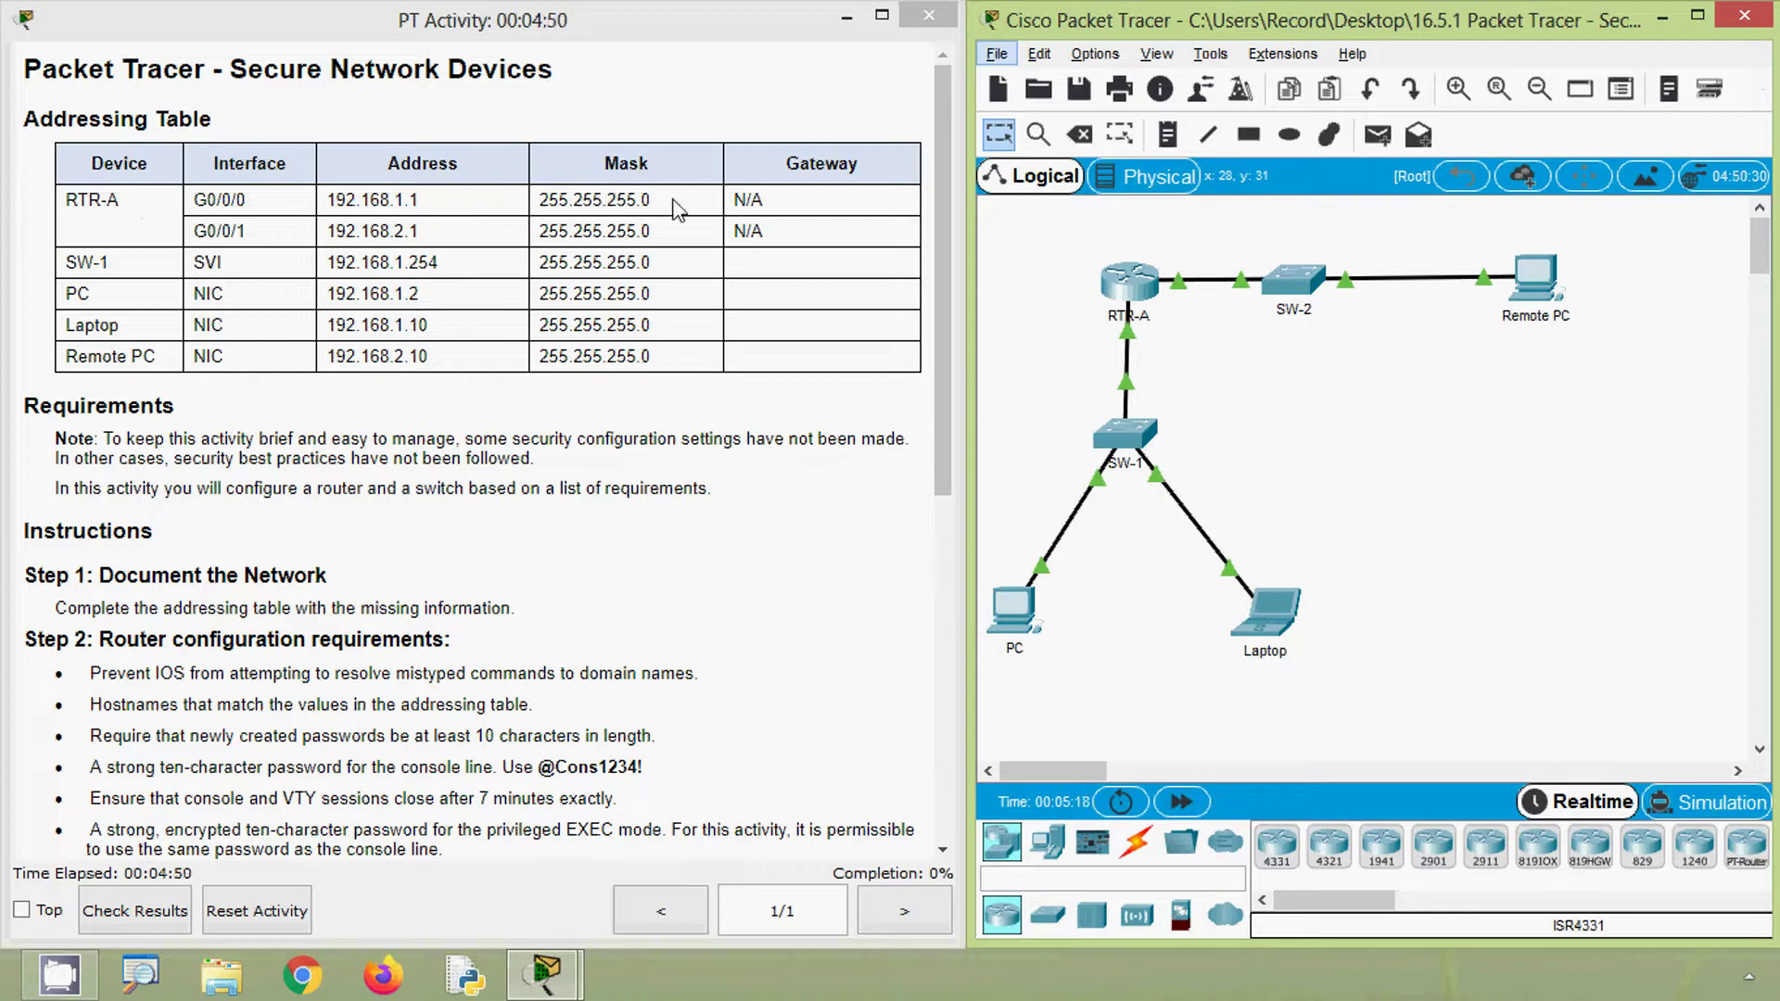
{"action": "scroll", "coordinate": [197, 466], "scroll_direction": "down", "scroll_amount": 1}
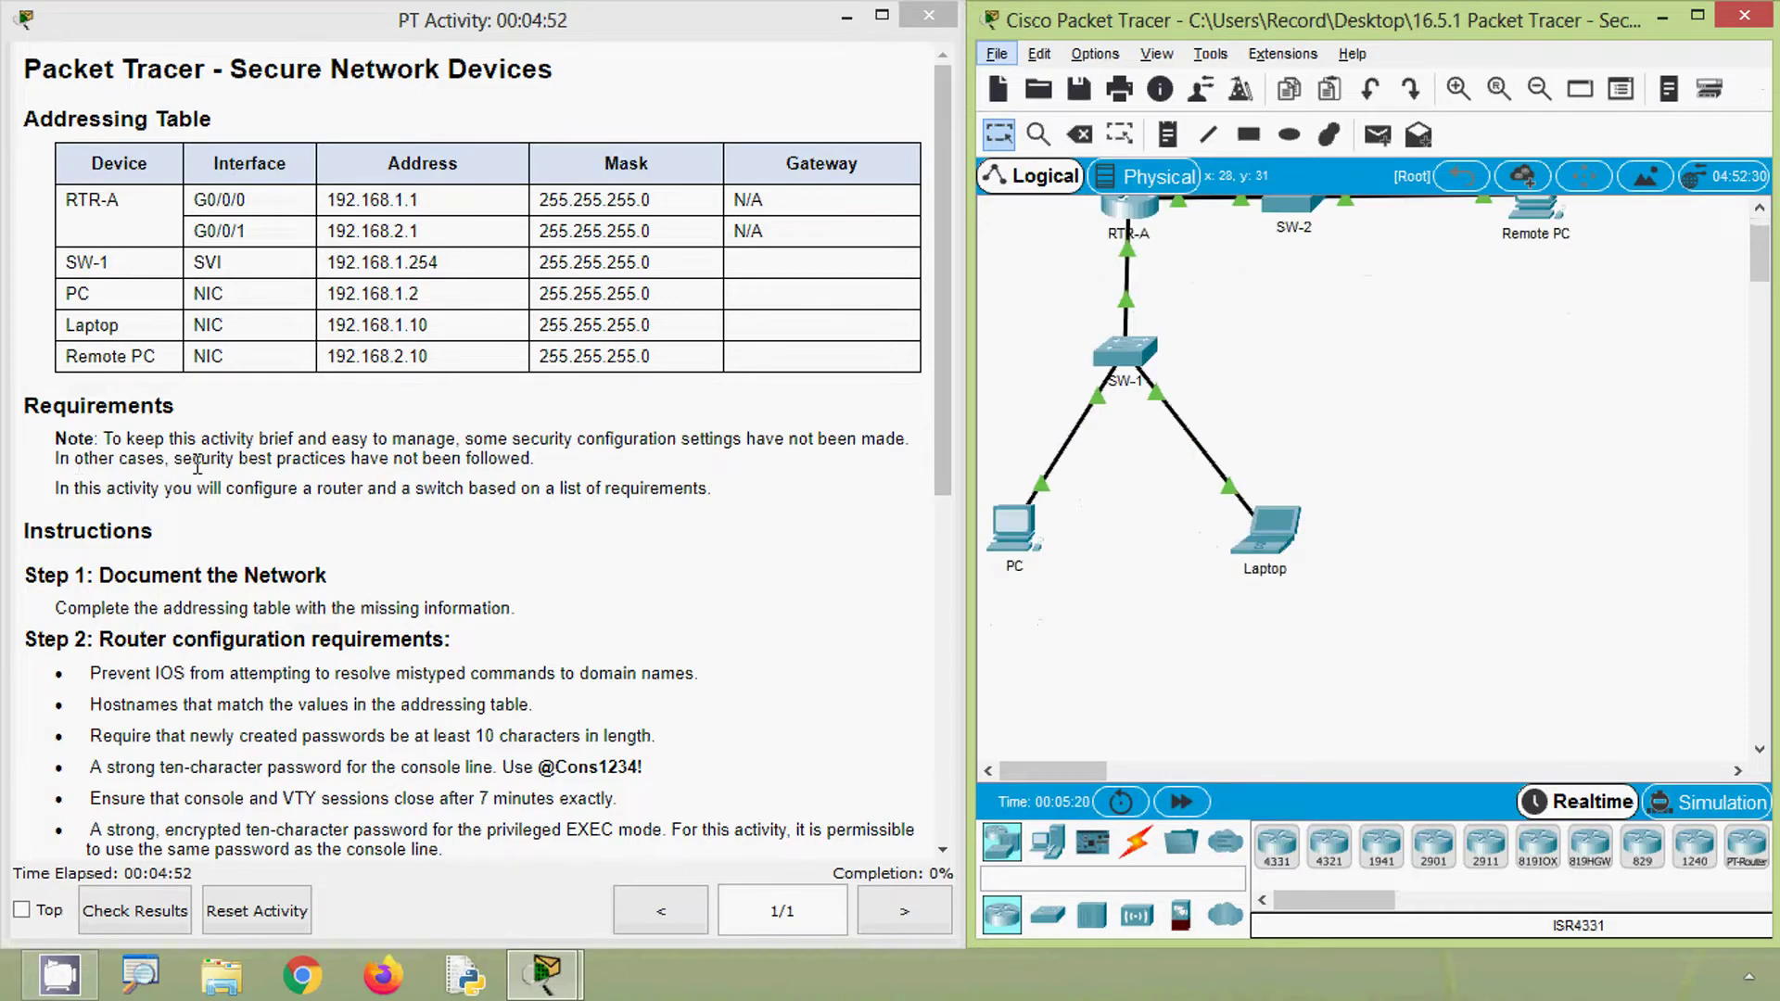
{"action": "scroll", "coordinate": [198, 466], "scroll_direction": "up", "scroll_amount": 1}
{"action": "left_click", "coordinate": [197, 466]}
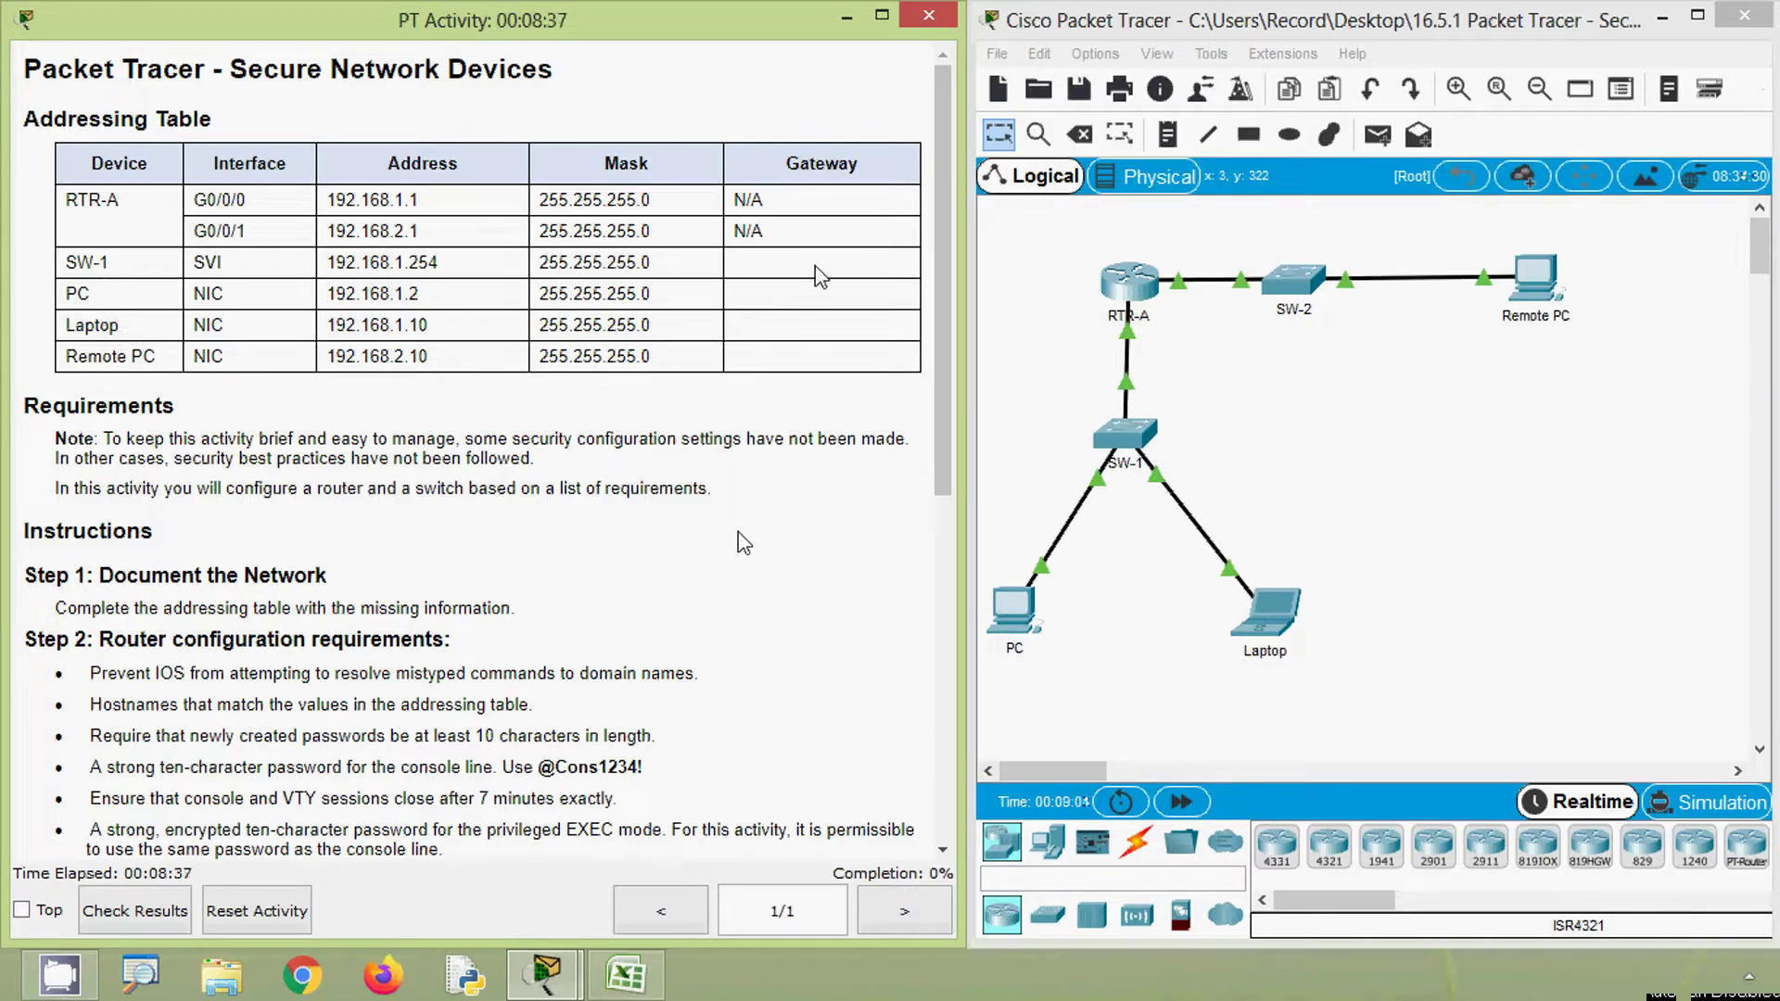
{"action": "left_click", "coordinate": [1205, 435]}
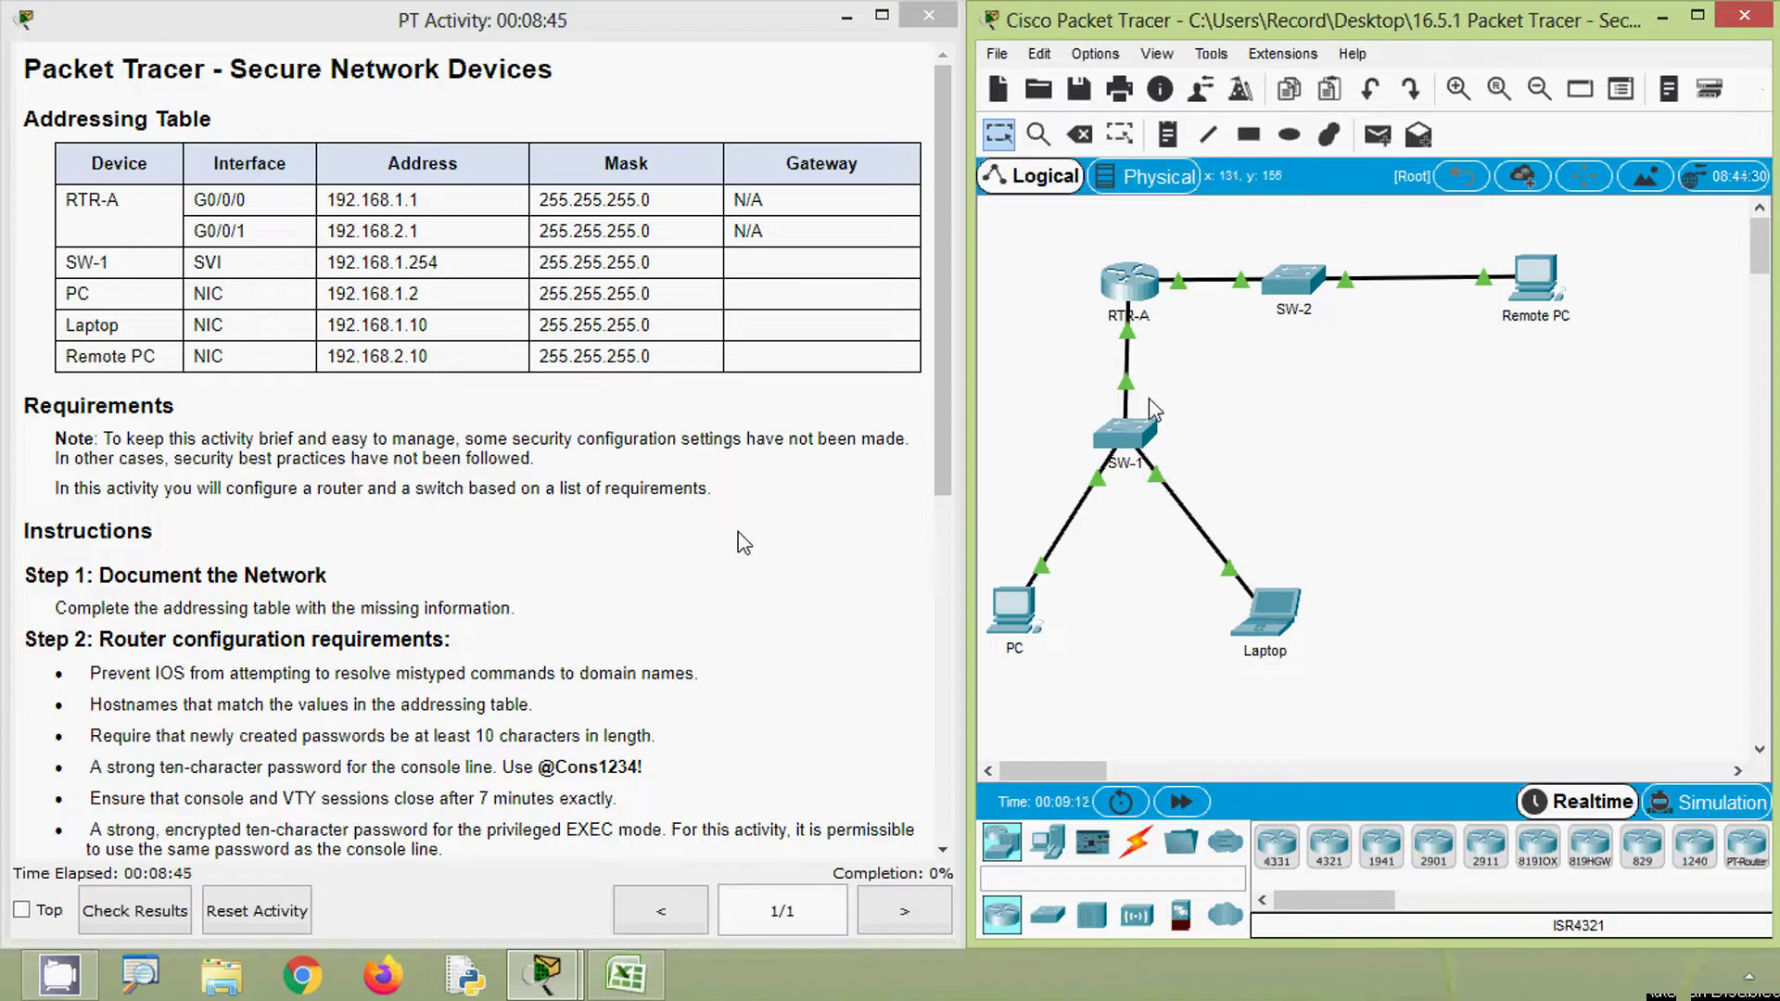
{"action": "mouse_move", "coordinate": [1131, 346]}
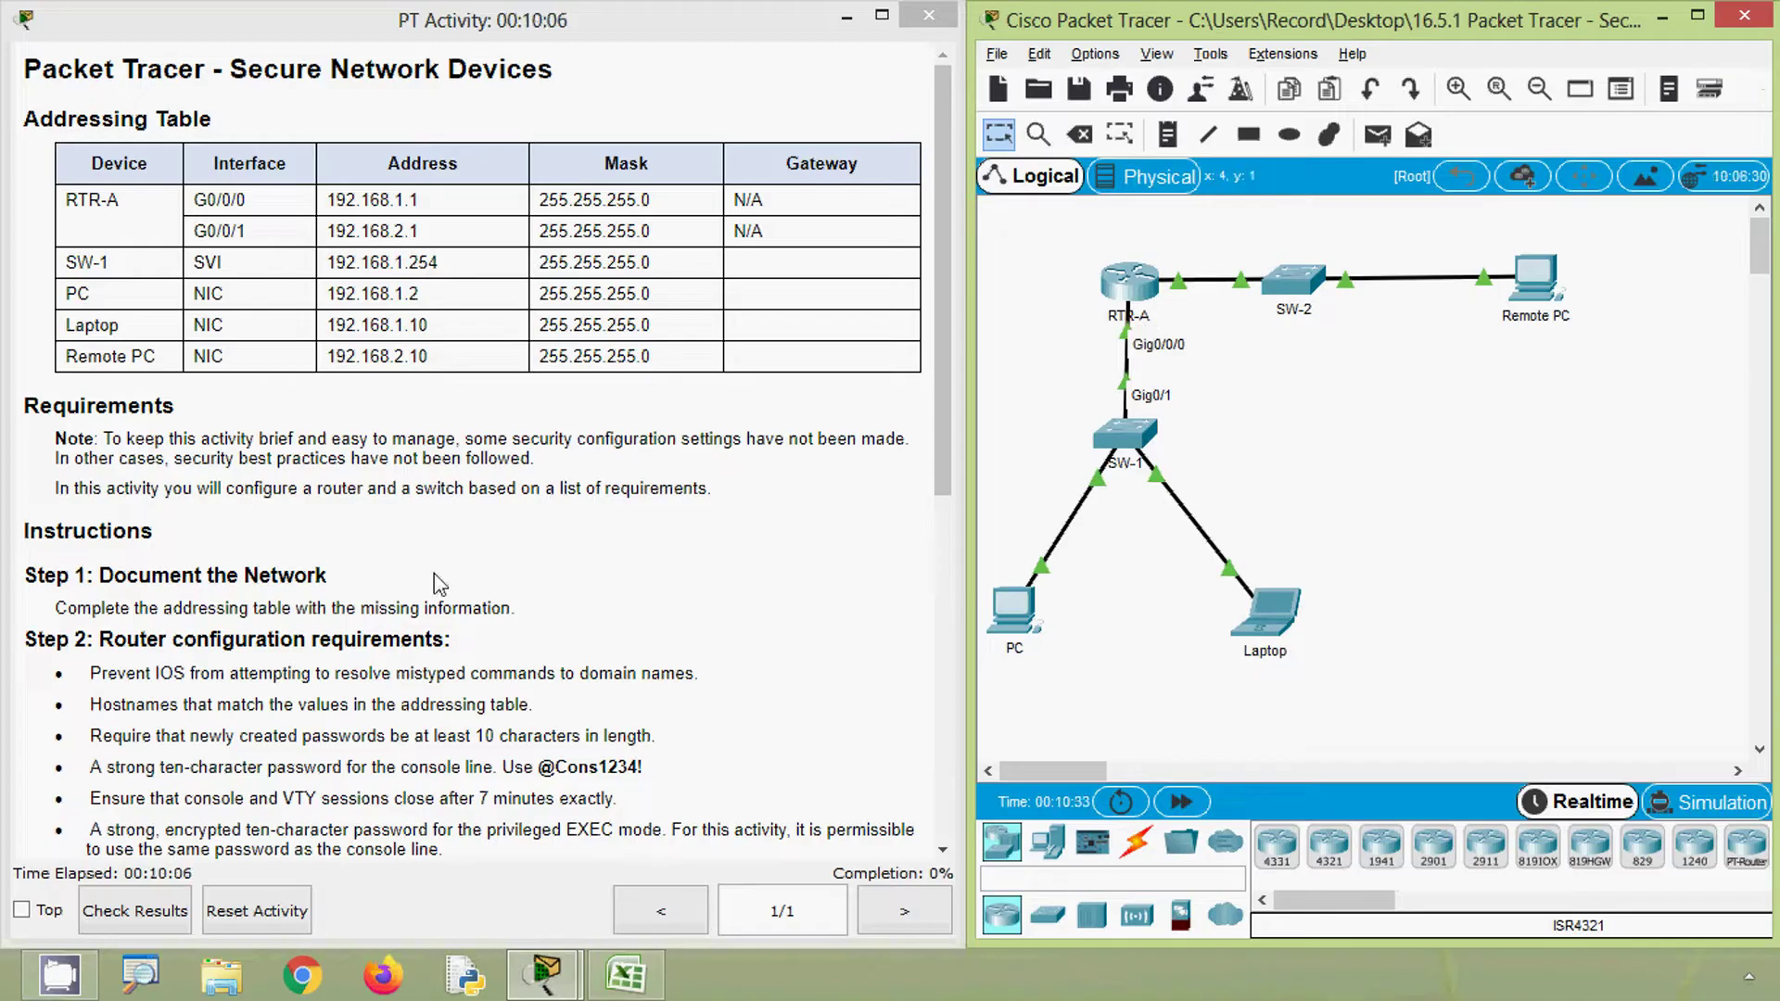
{"action": "key", "text": "alt"}
{"action": "left_click", "coordinate": [626, 971]}
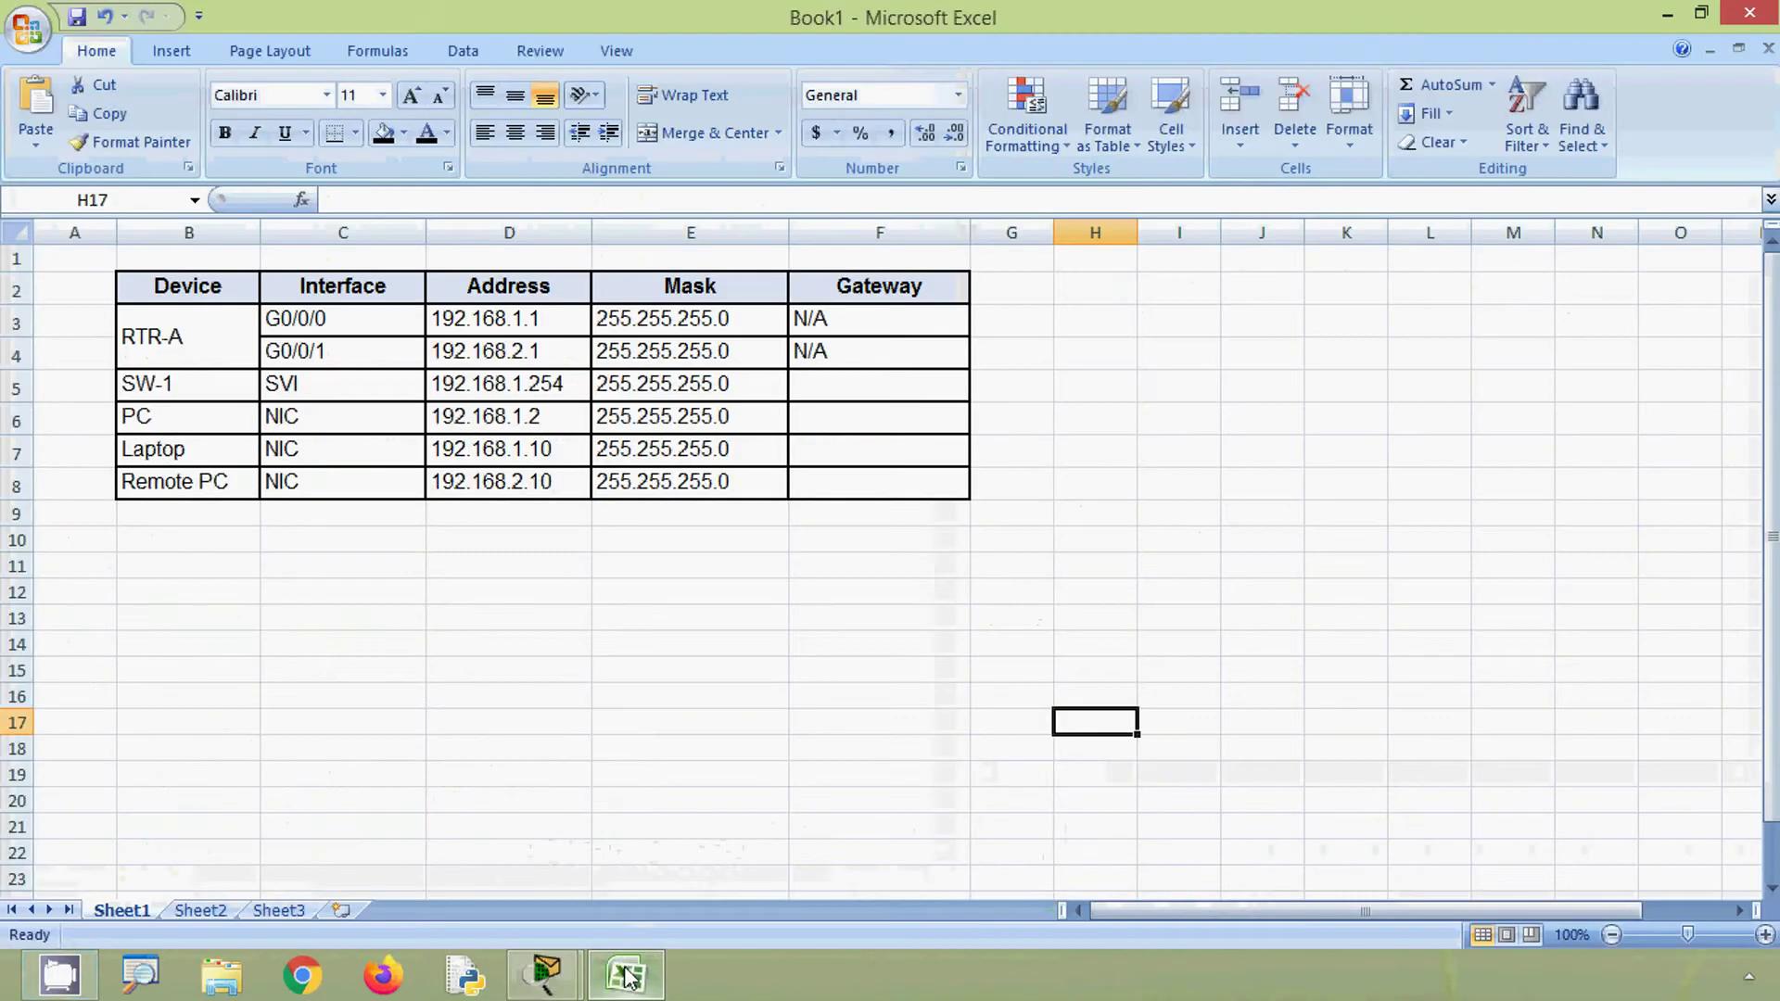
Step: Copy 192.168.1.1 from D3 and paste it into F5 as SW-1's gateway
{"action": "left_click", "coordinate": [455, 321]}
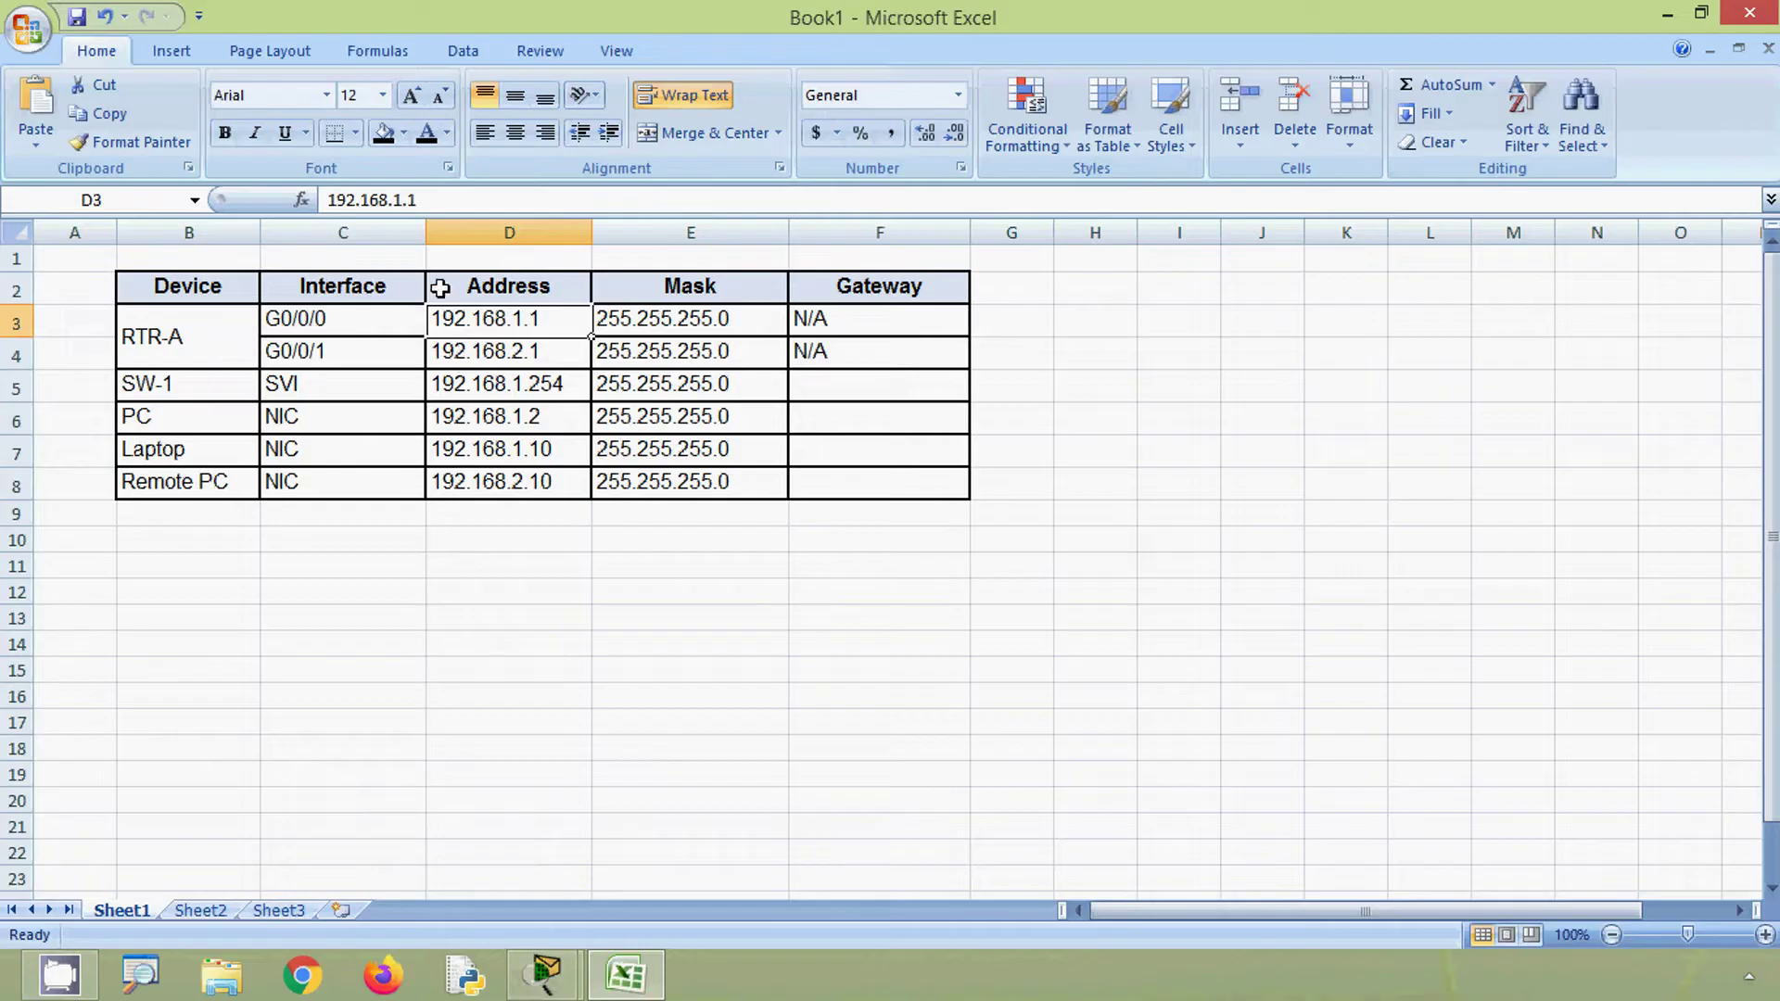
{"action": "left_click_drag", "start_coordinate": [433, 199], "coordinate": [306, 201]}
{"action": "key", "text": "ctrl+c"}
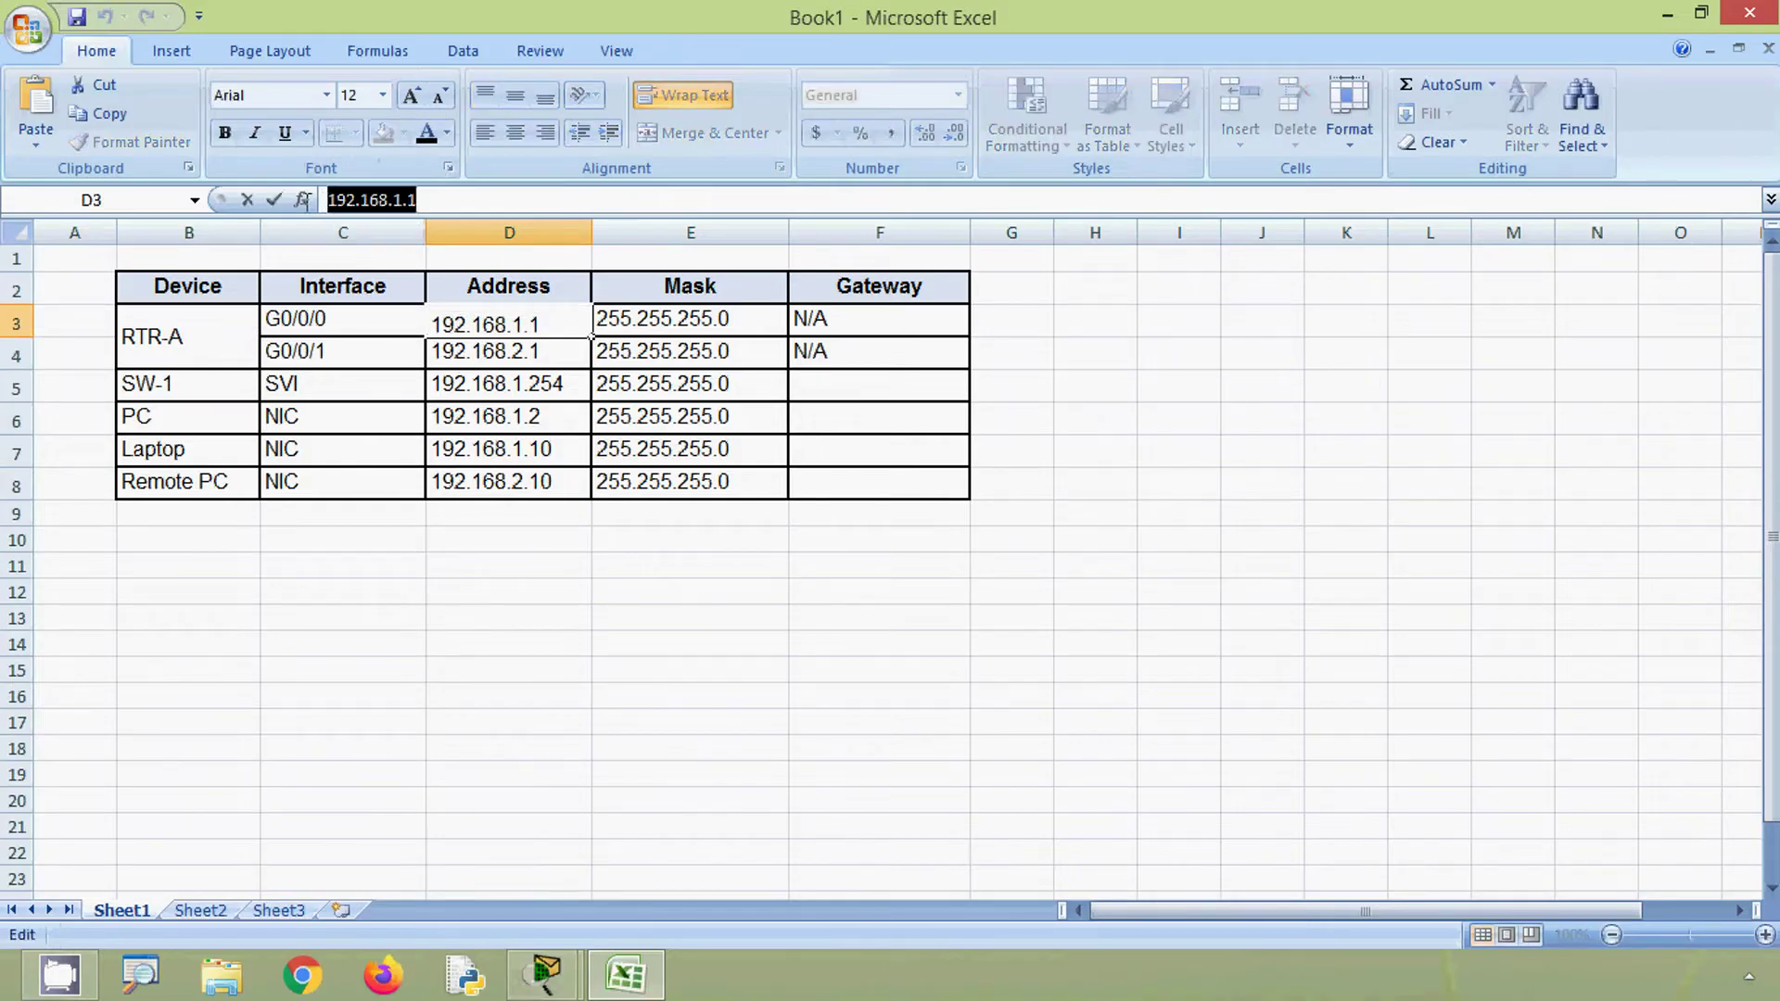
{"action": "left_click", "coordinate": [830, 388]}
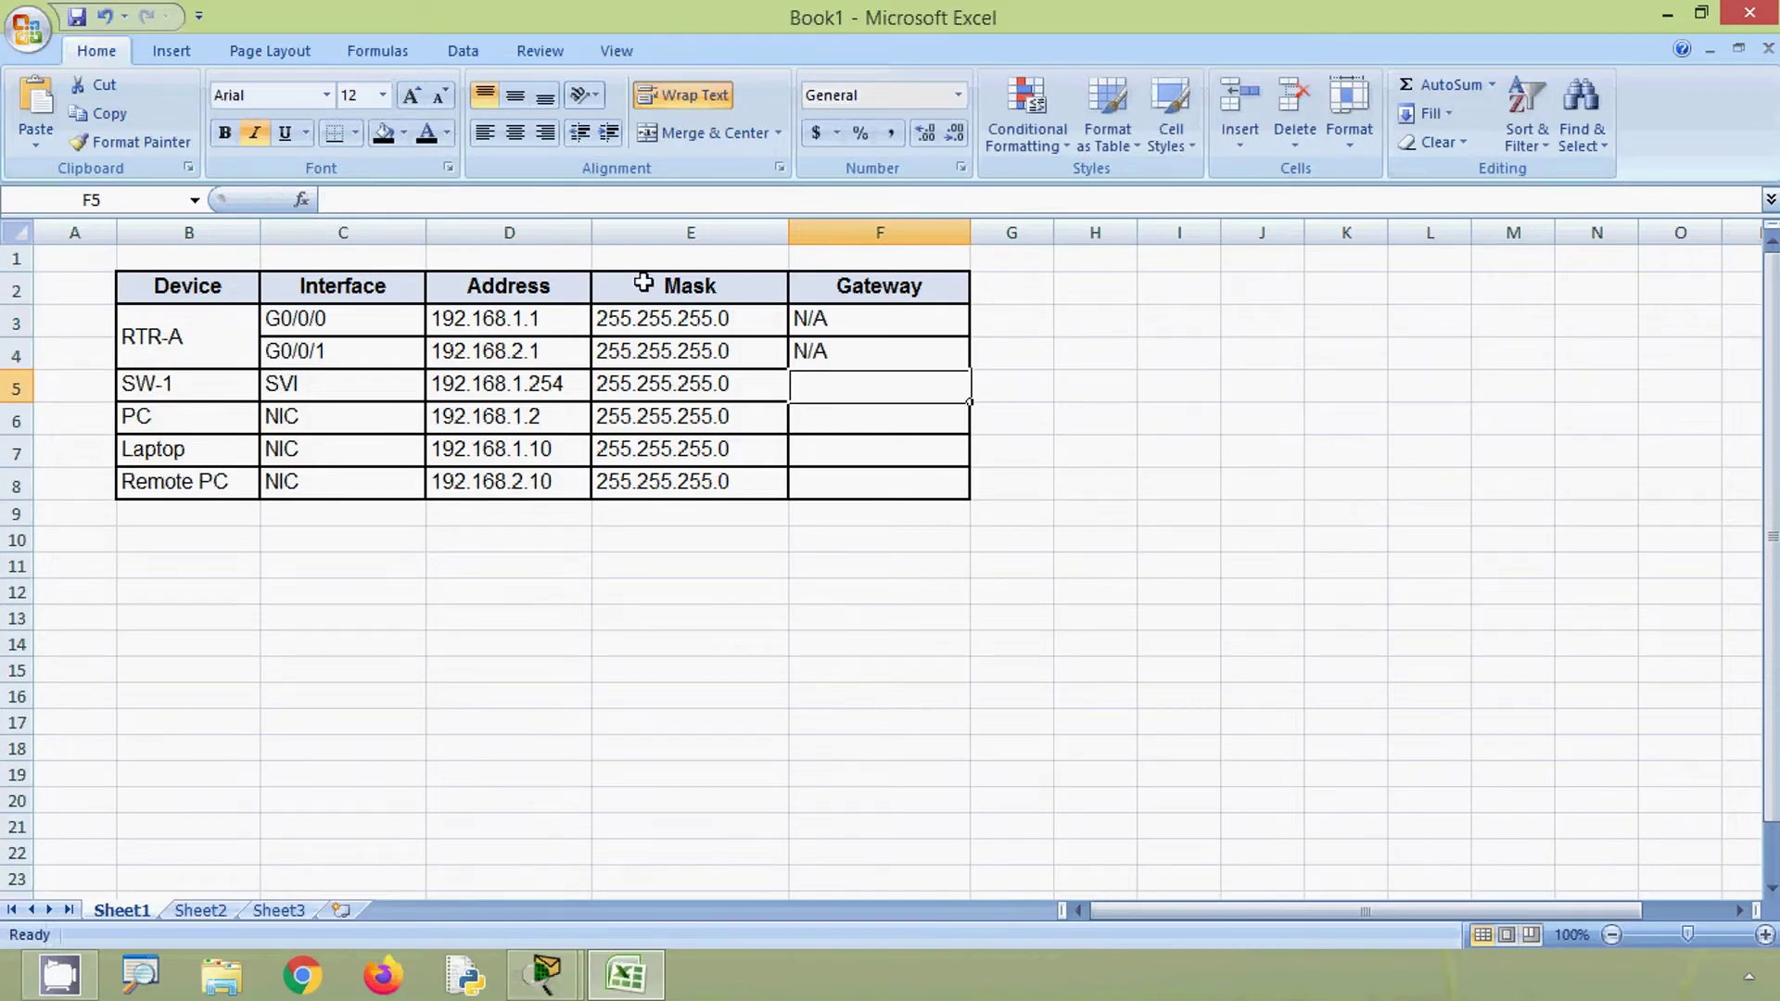
{"action": "left_click", "coordinate": [509, 199]}
{"action": "key", "text": "ctrl+v"}
Step: Paste 192.168.1.1 into F6 and F7 for the PC and Laptop, then minimize Excel
{"action": "left_click", "coordinate": [826, 424]}
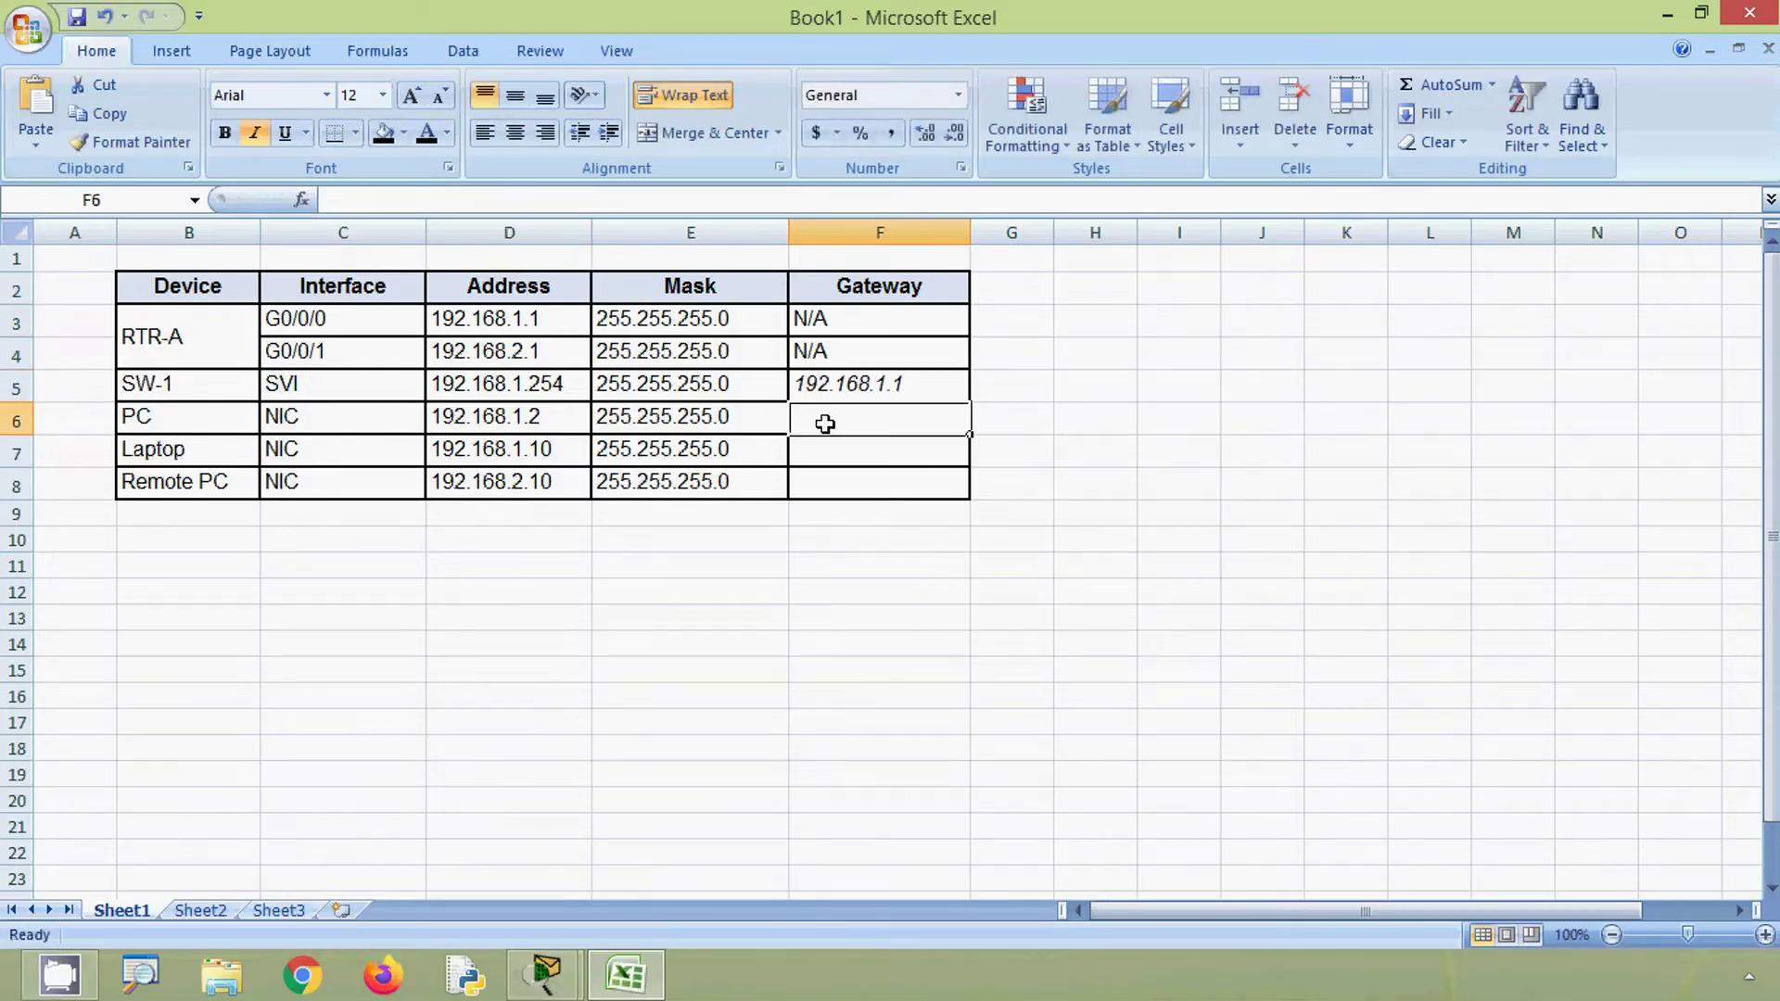
{"action": "left_click", "coordinate": [349, 204]}
{"action": "key", "text": "ctrl+v"}
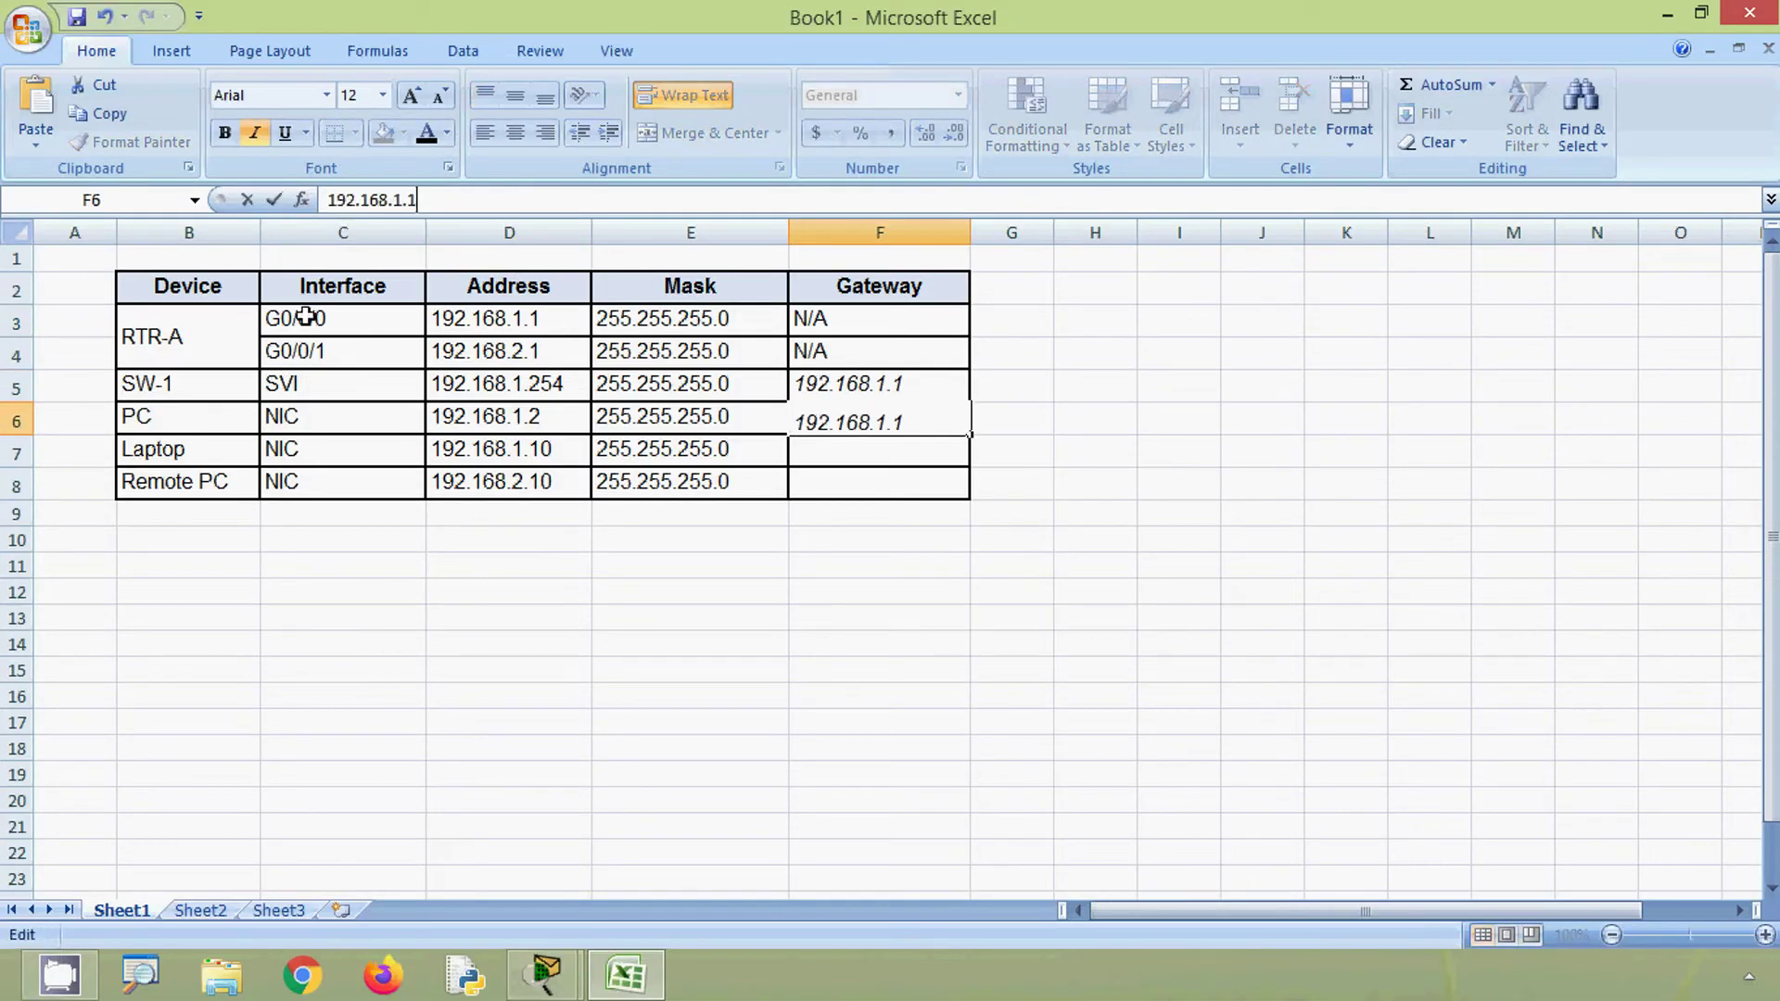
{"action": "left_click", "coordinate": [801, 458]}
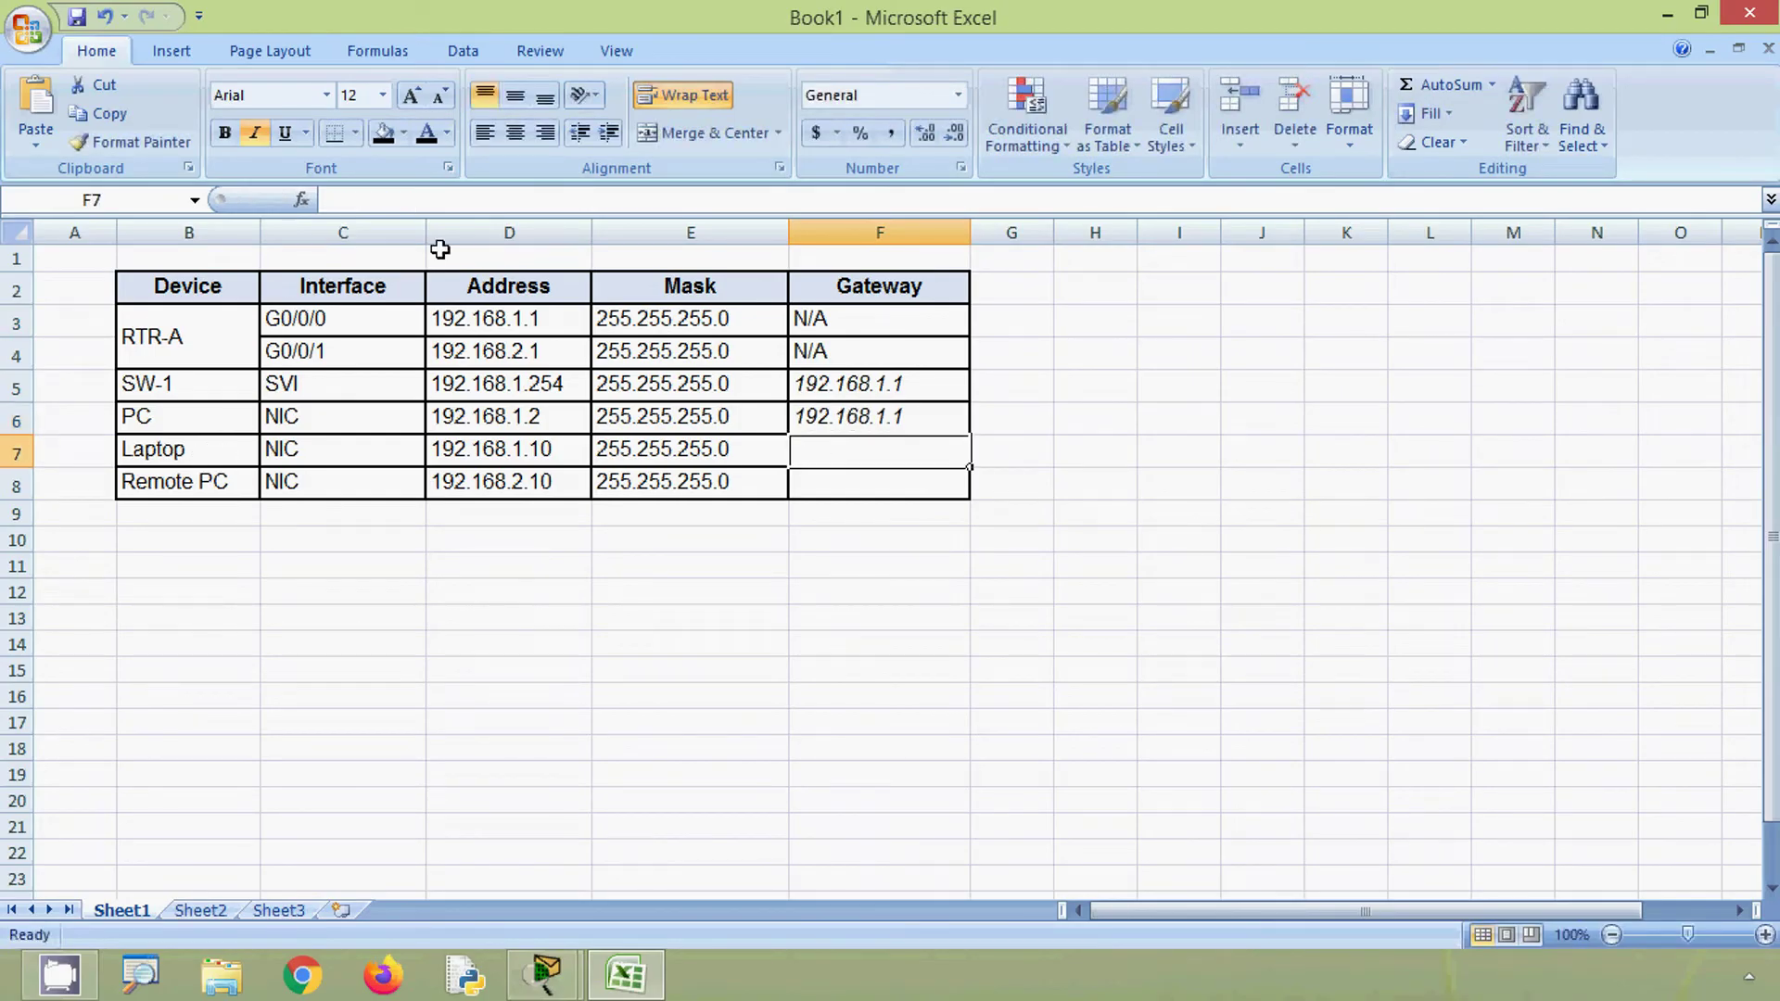
{"action": "left_click", "coordinate": [410, 202]}
{"action": "key", "text": "ctrl+v"}
{"action": "left_click", "coordinate": [747, 590]}
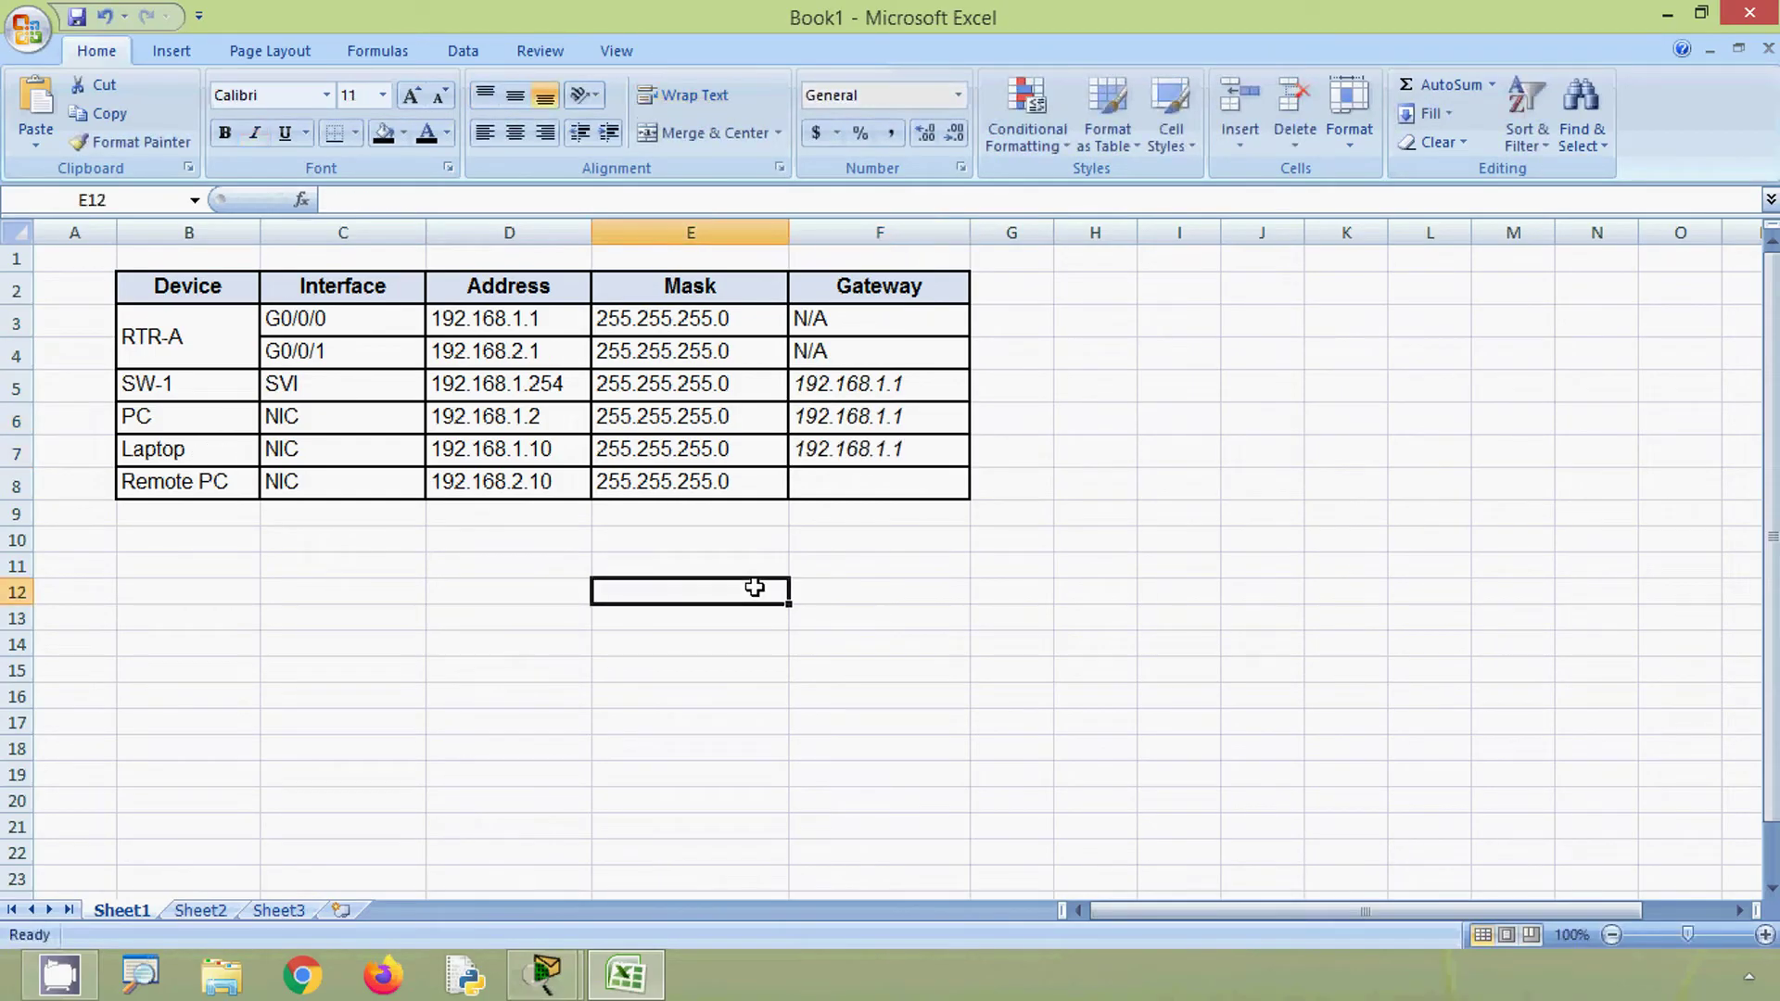
{"action": "left_click", "coordinate": [1669, 16]}
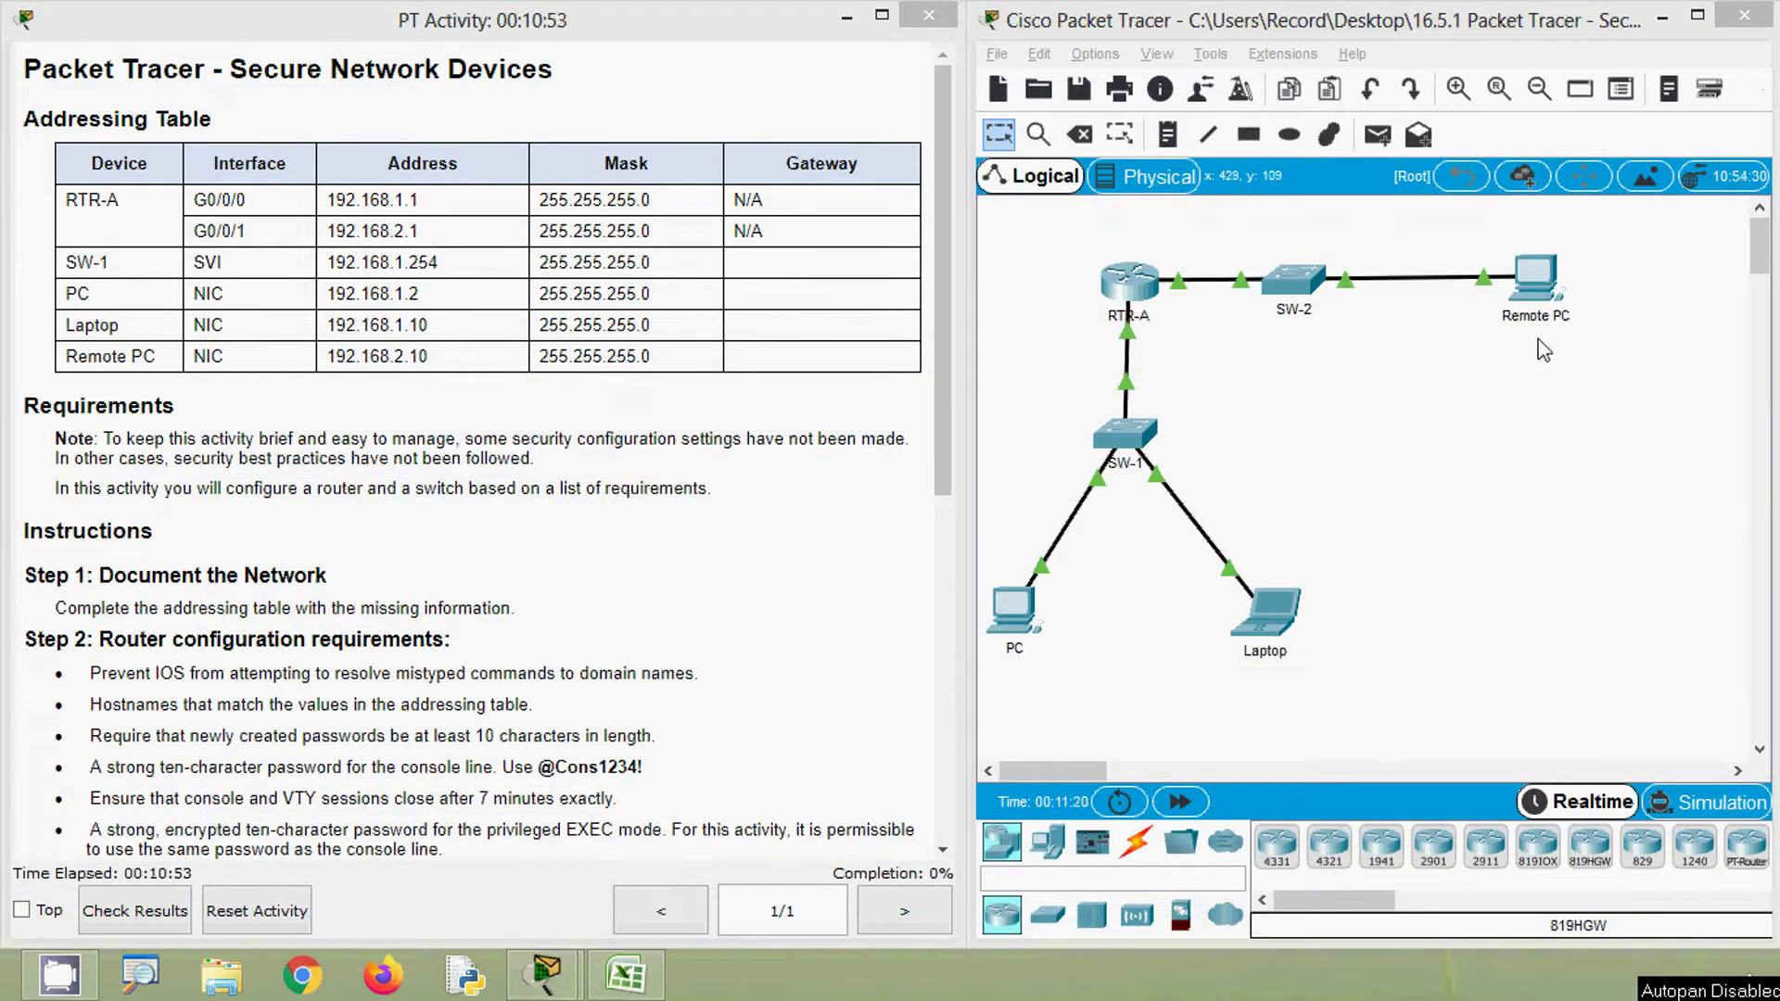
Step: Read the Gig0/0/1 and Gig0/1 ports on the RTR-A–SW-2 link, then return to Excel
{"action": "left_click", "coordinate": [1215, 353]}
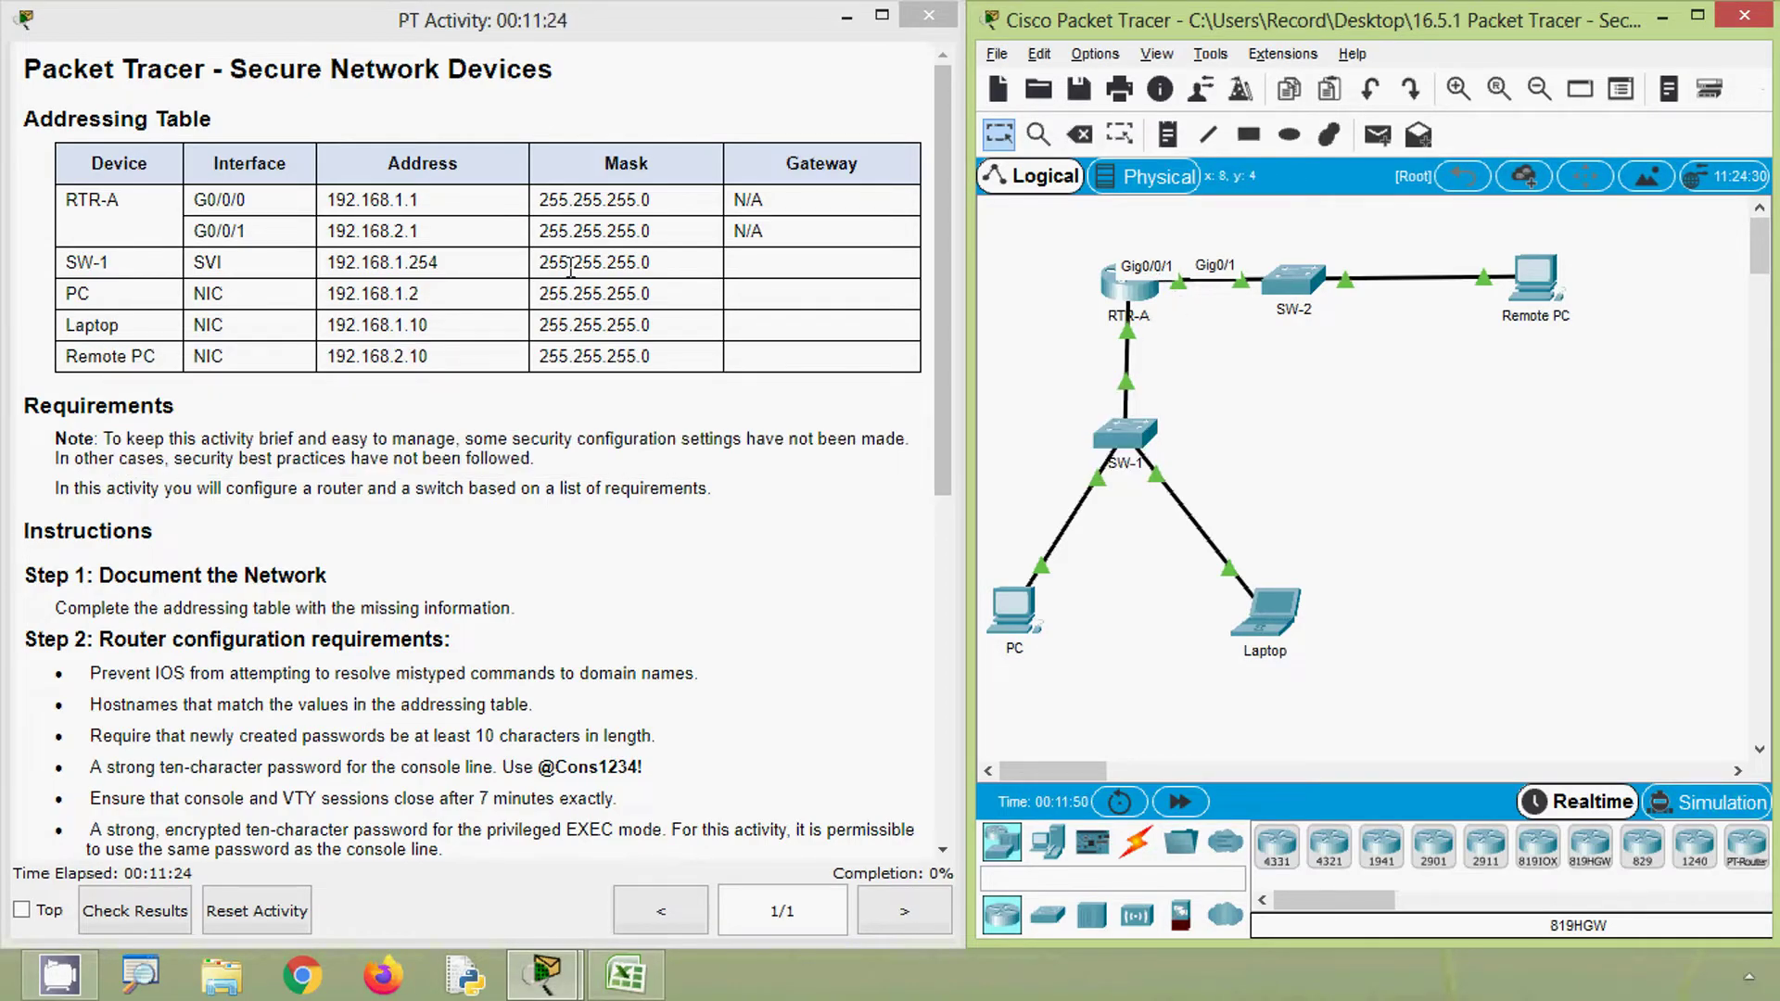
{"action": "key", "text": "alt"}
{"action": "key", "text": "alt+Tab"}
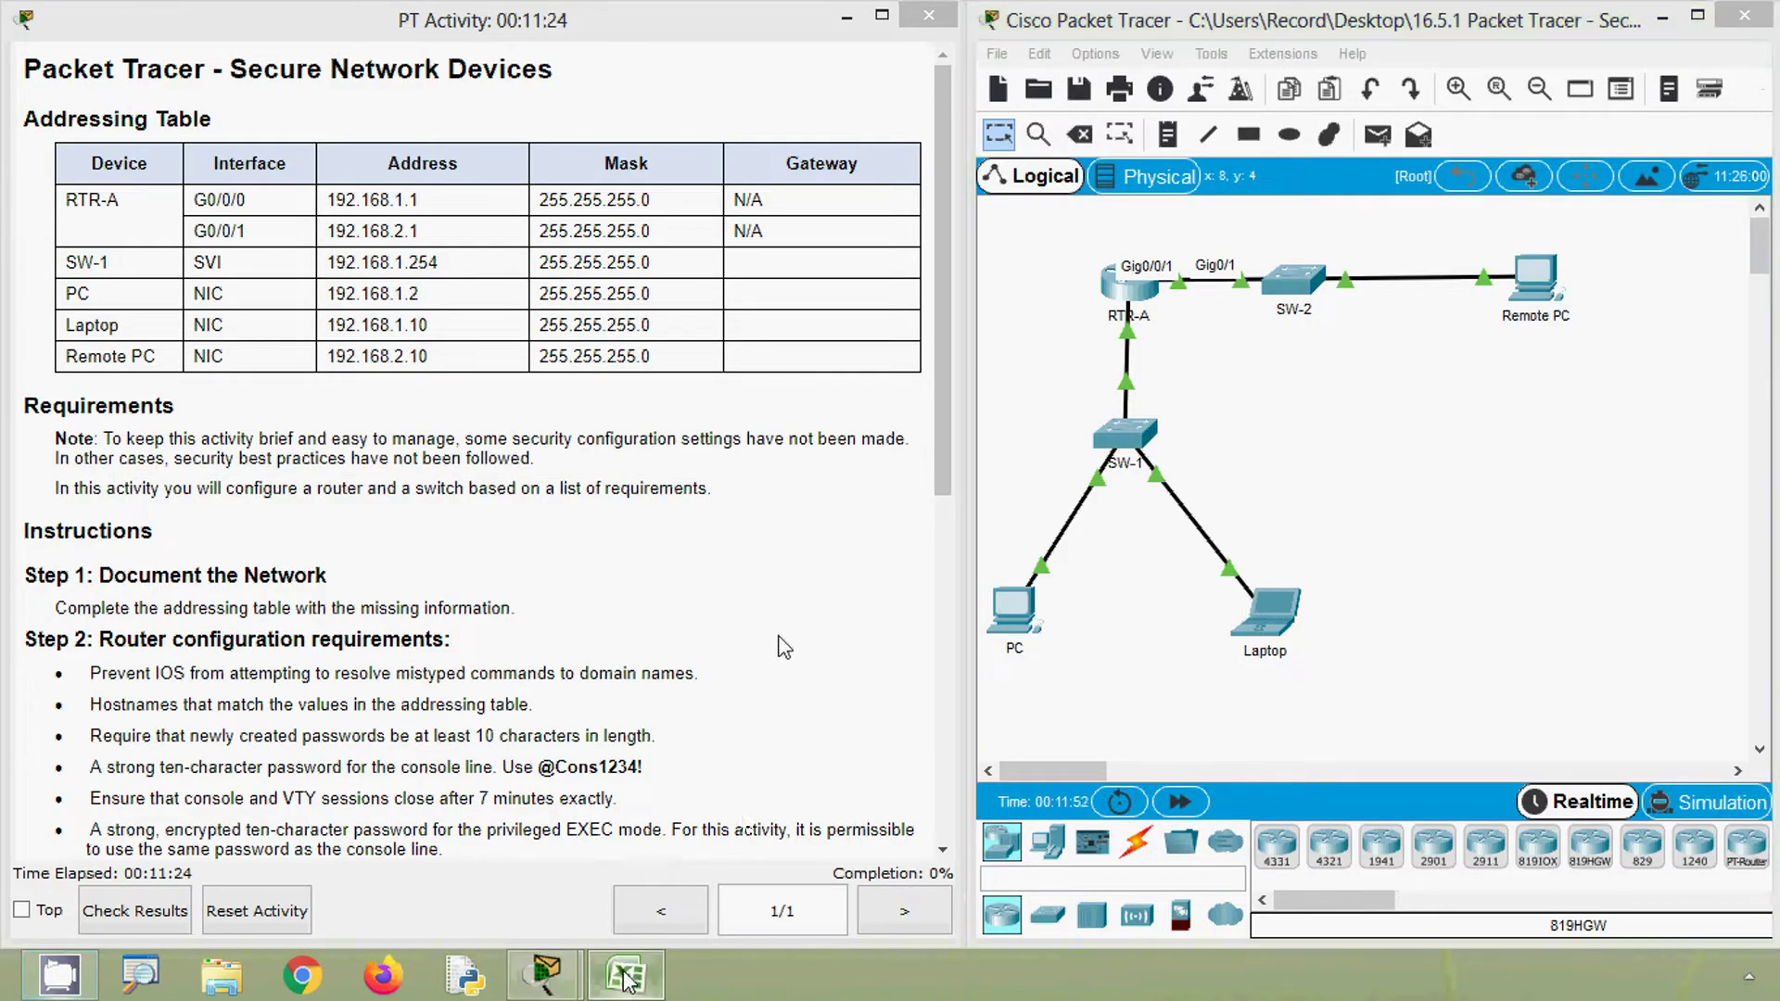
Step: Copy 192.168.2.1 from D4 into F8 as the Remote PC's default gateway
{"action": "left_click", "coordinate": [837, 489]}
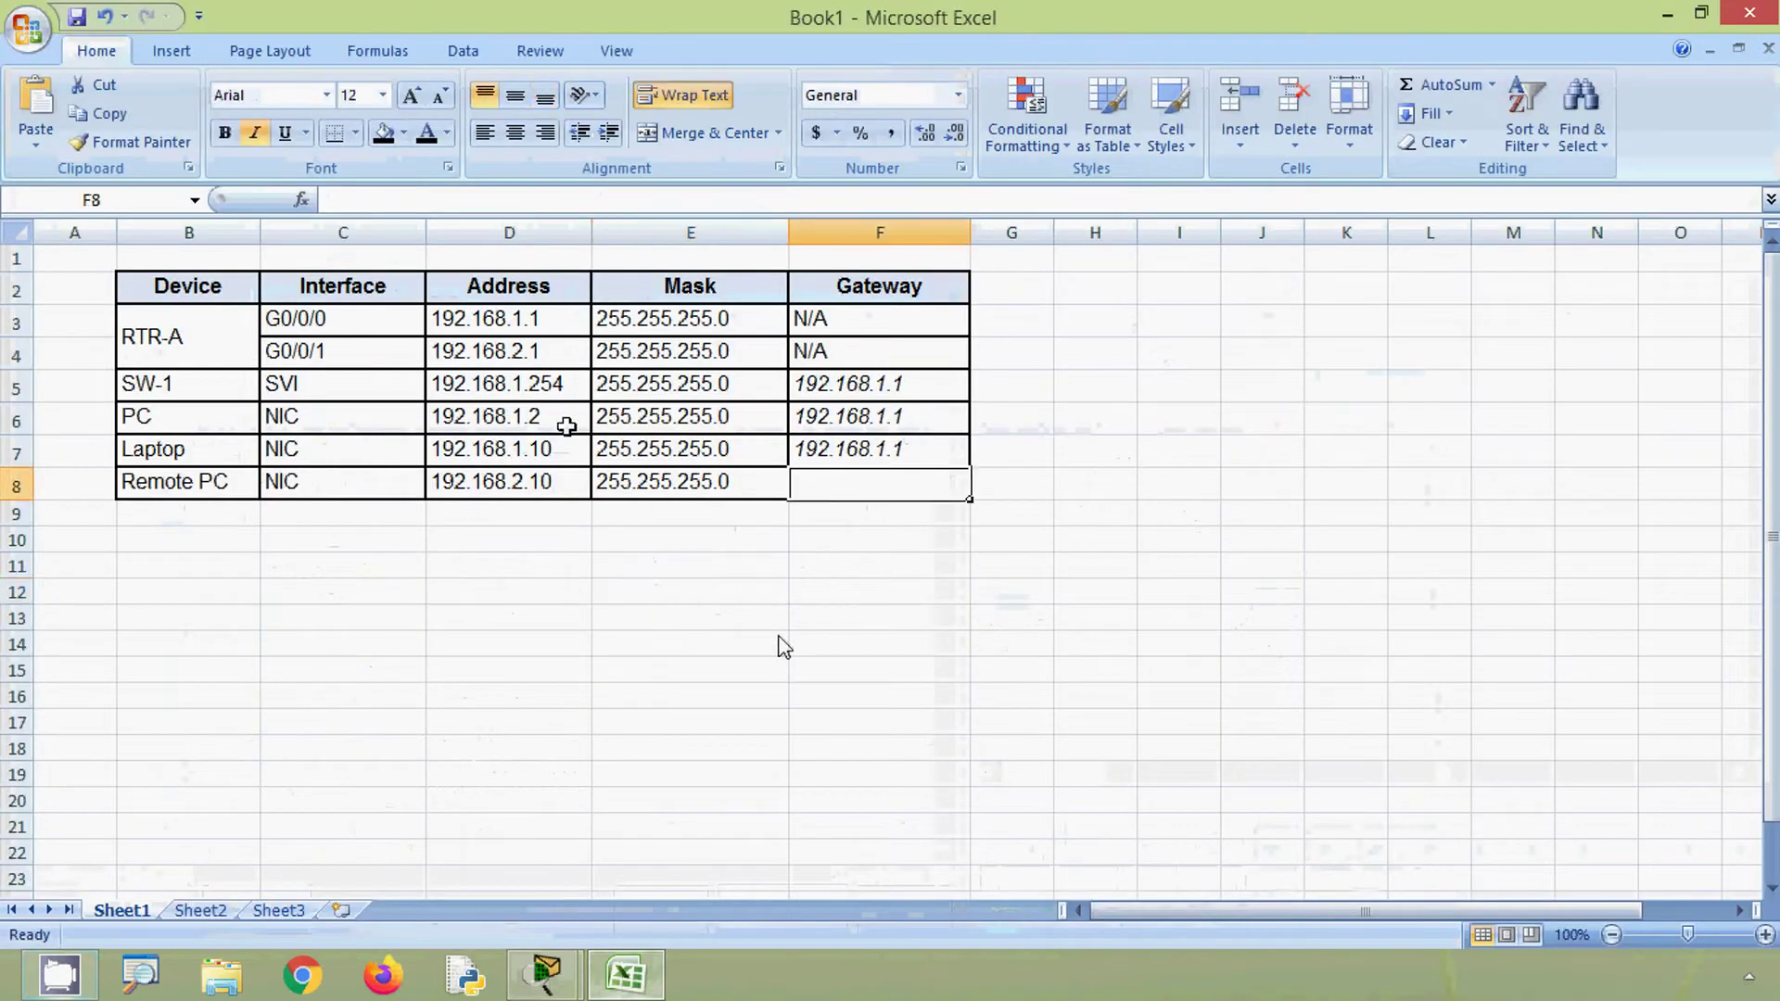
{"action": "left_click", "coordinate": [477, 360]}
{"action": "left_click_drag", "start_coordinate": [428, 204], "coordinate": [268, 197]}
{"action": "key", "text": "ctrl+c"}
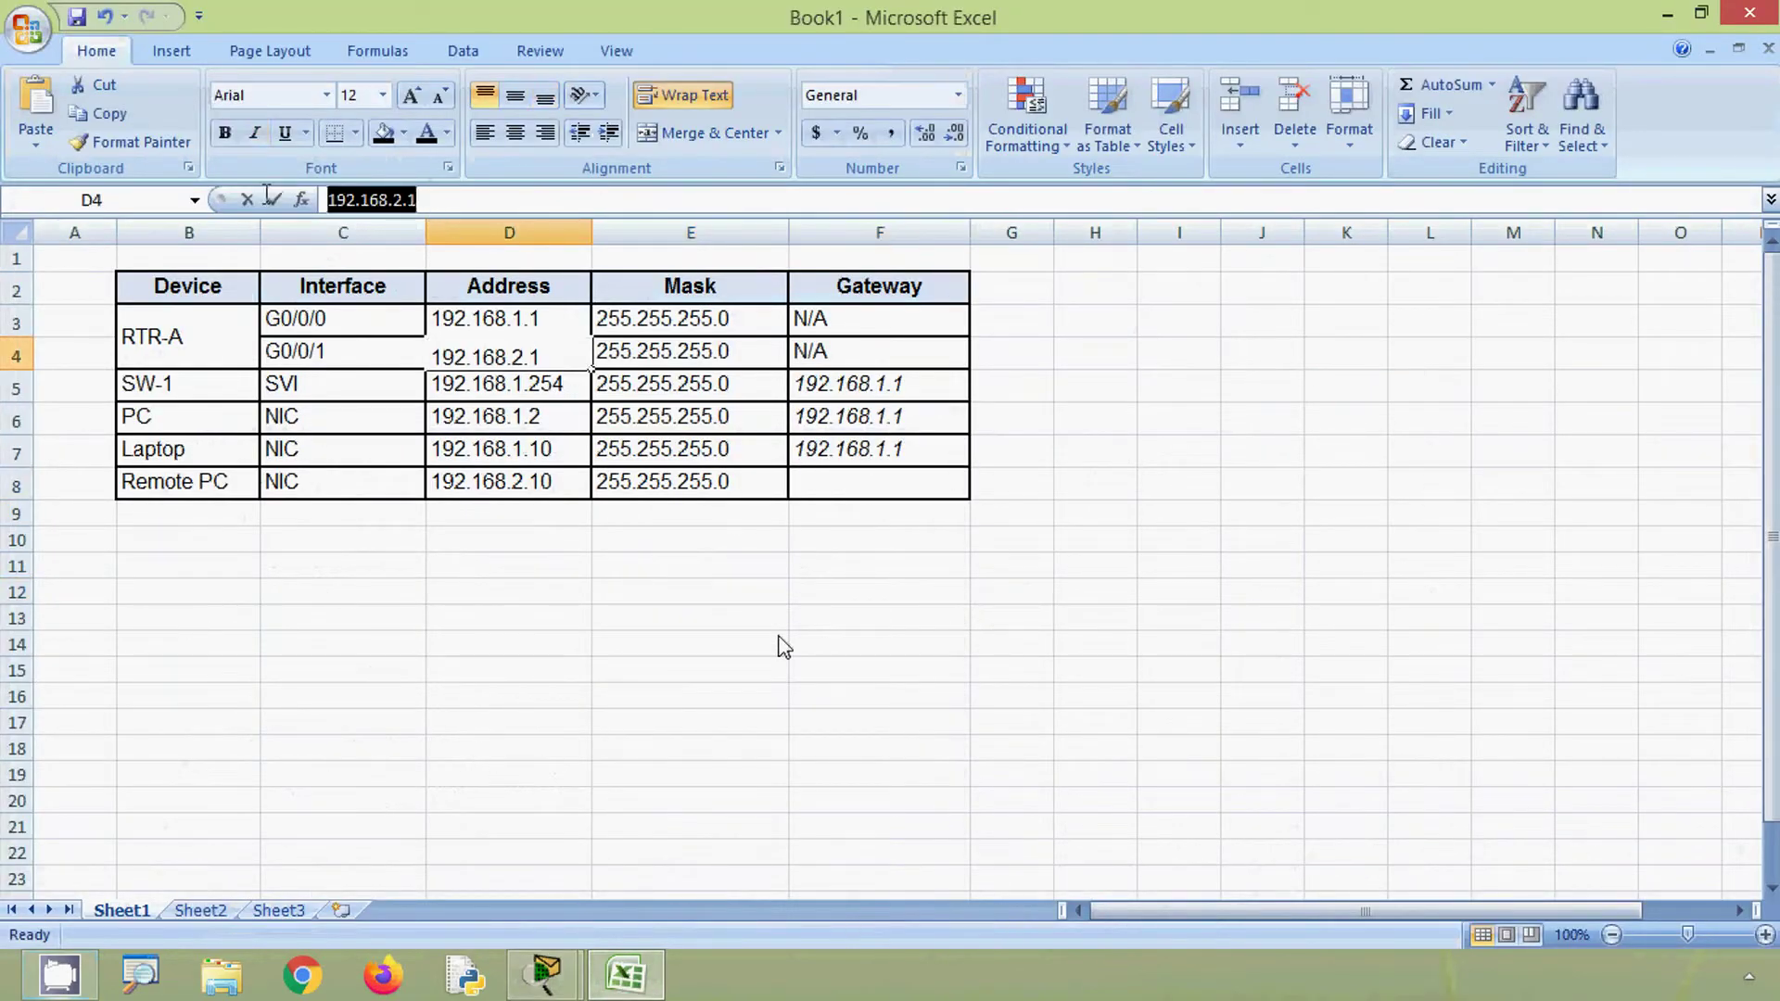
{"action": "left_click", "coordinate": [853, 486]}
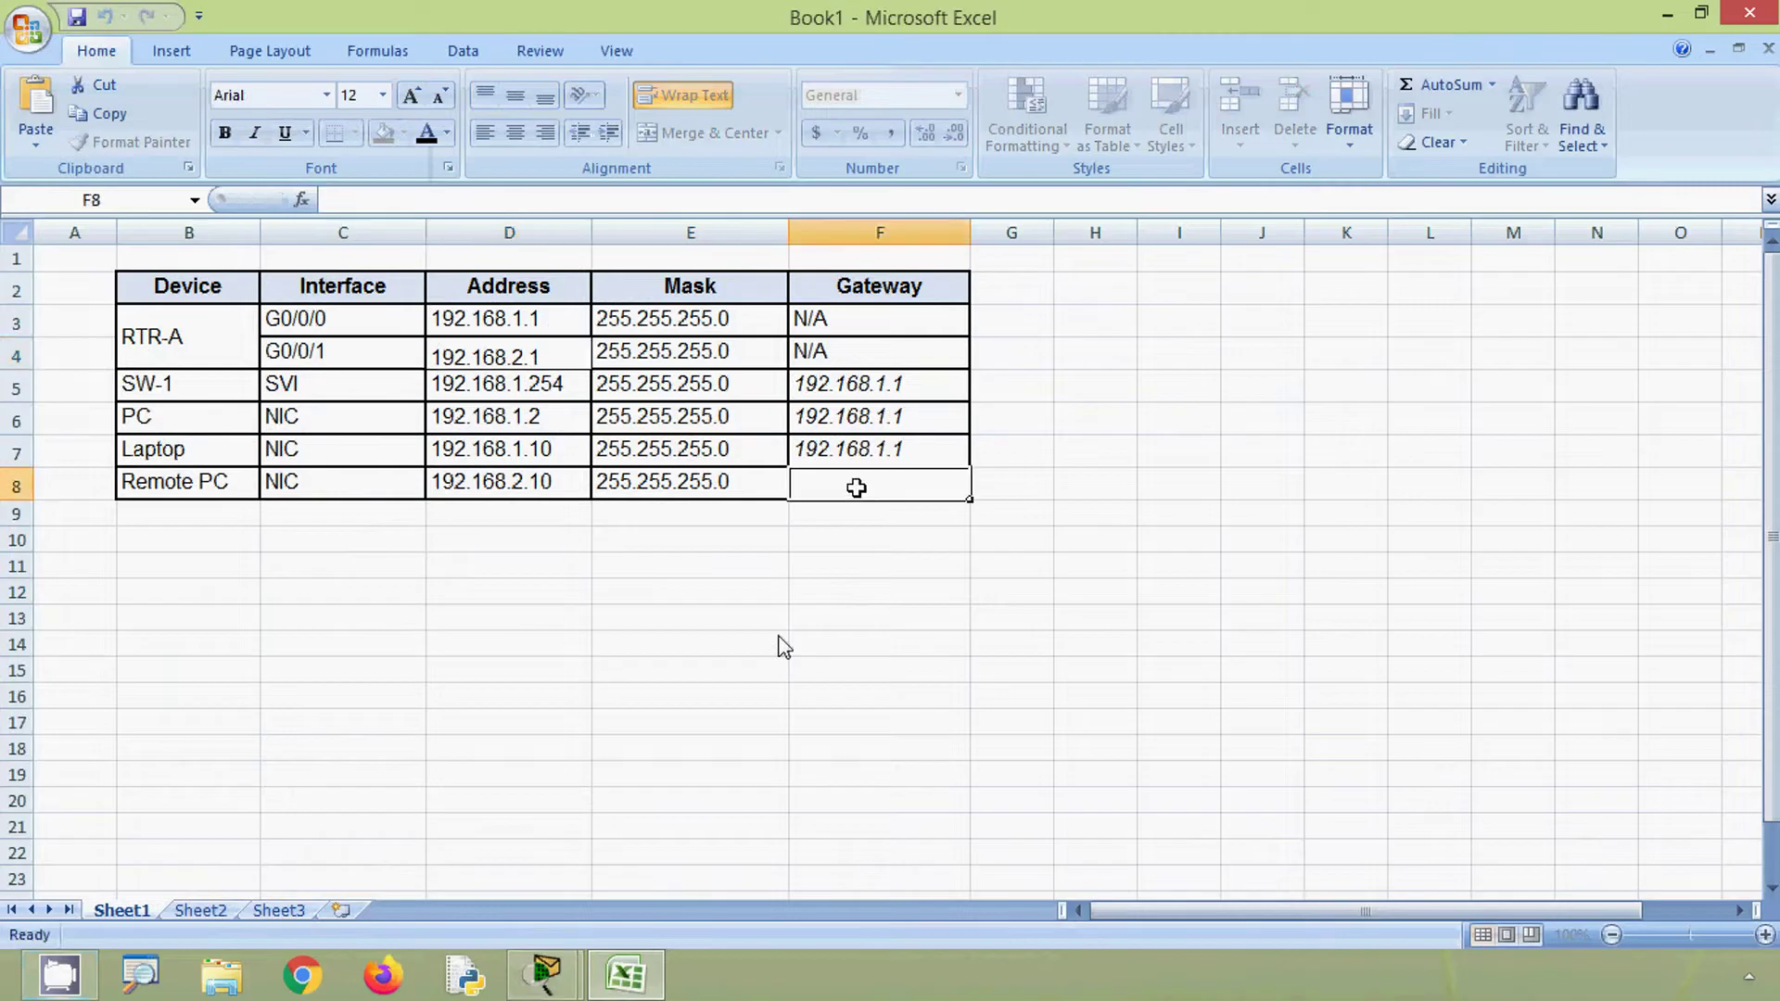
{"action": "left_click", "coordinate": [426, 199]}
{"action": "key", "text": "ctrl+v"}
{"action": "left_click", "coordinate": [916, 541]}
{"action": "left_click", "coordinate": [897, 479]}
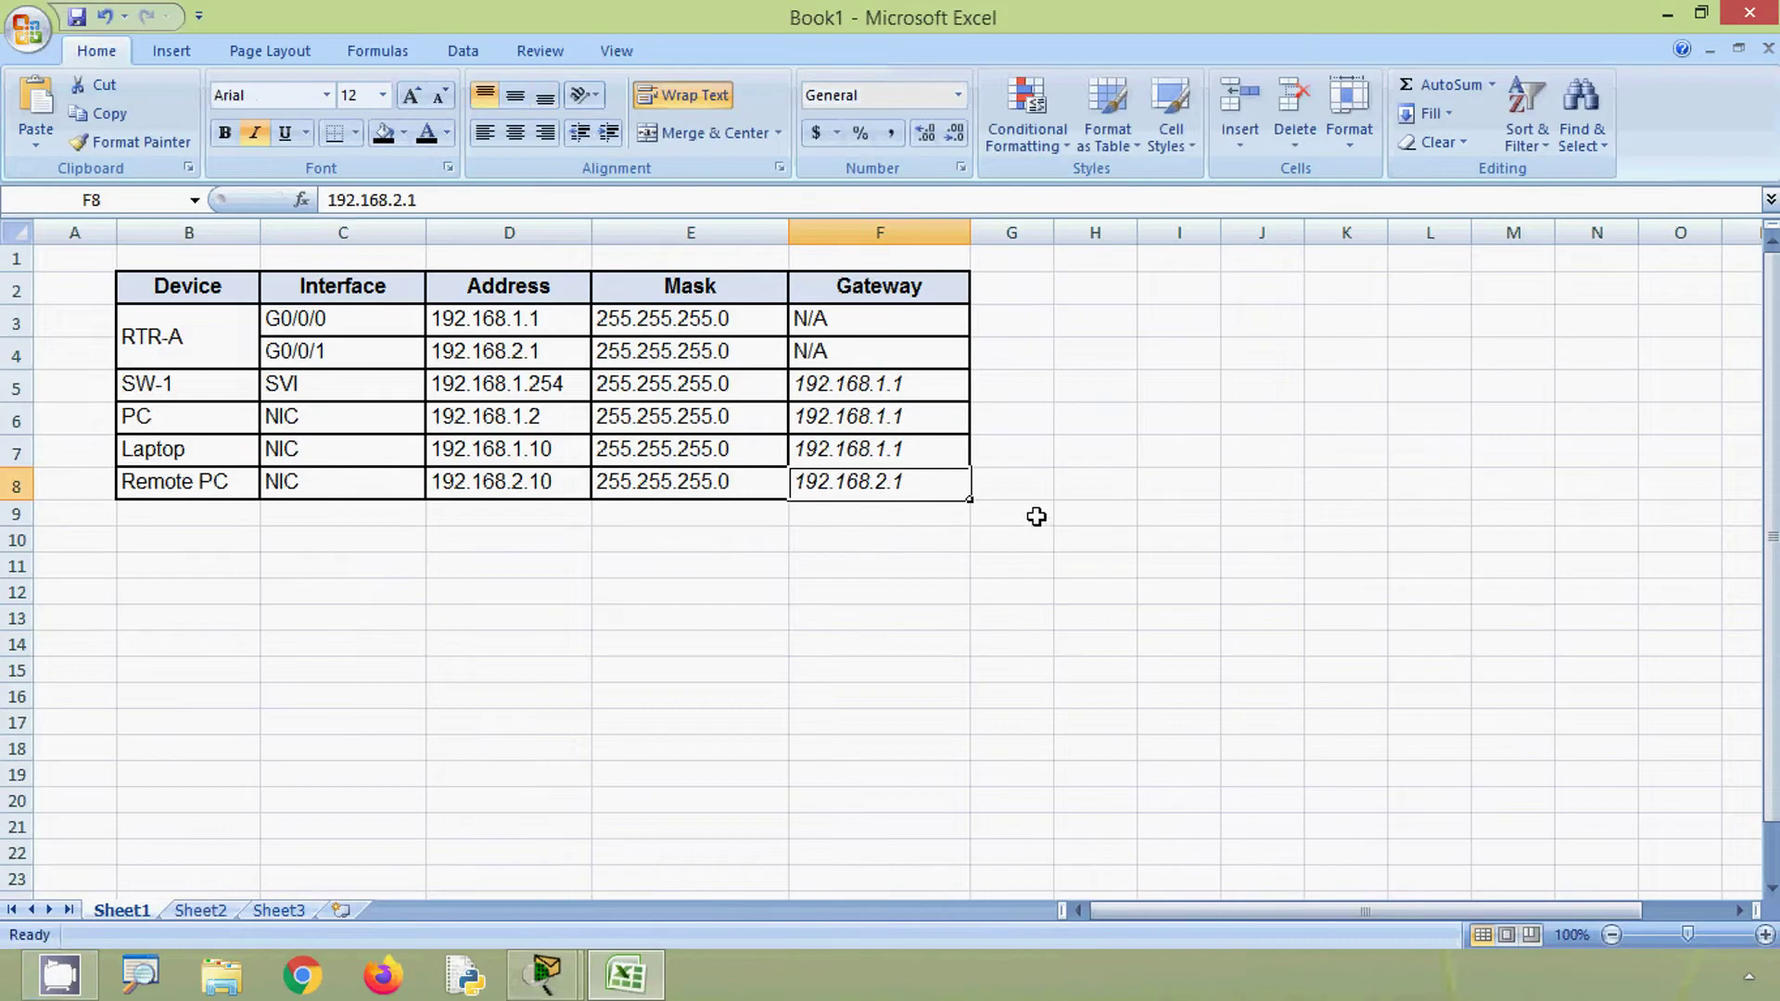
{"action": "left_click", "coordinate": [1009, 489]}
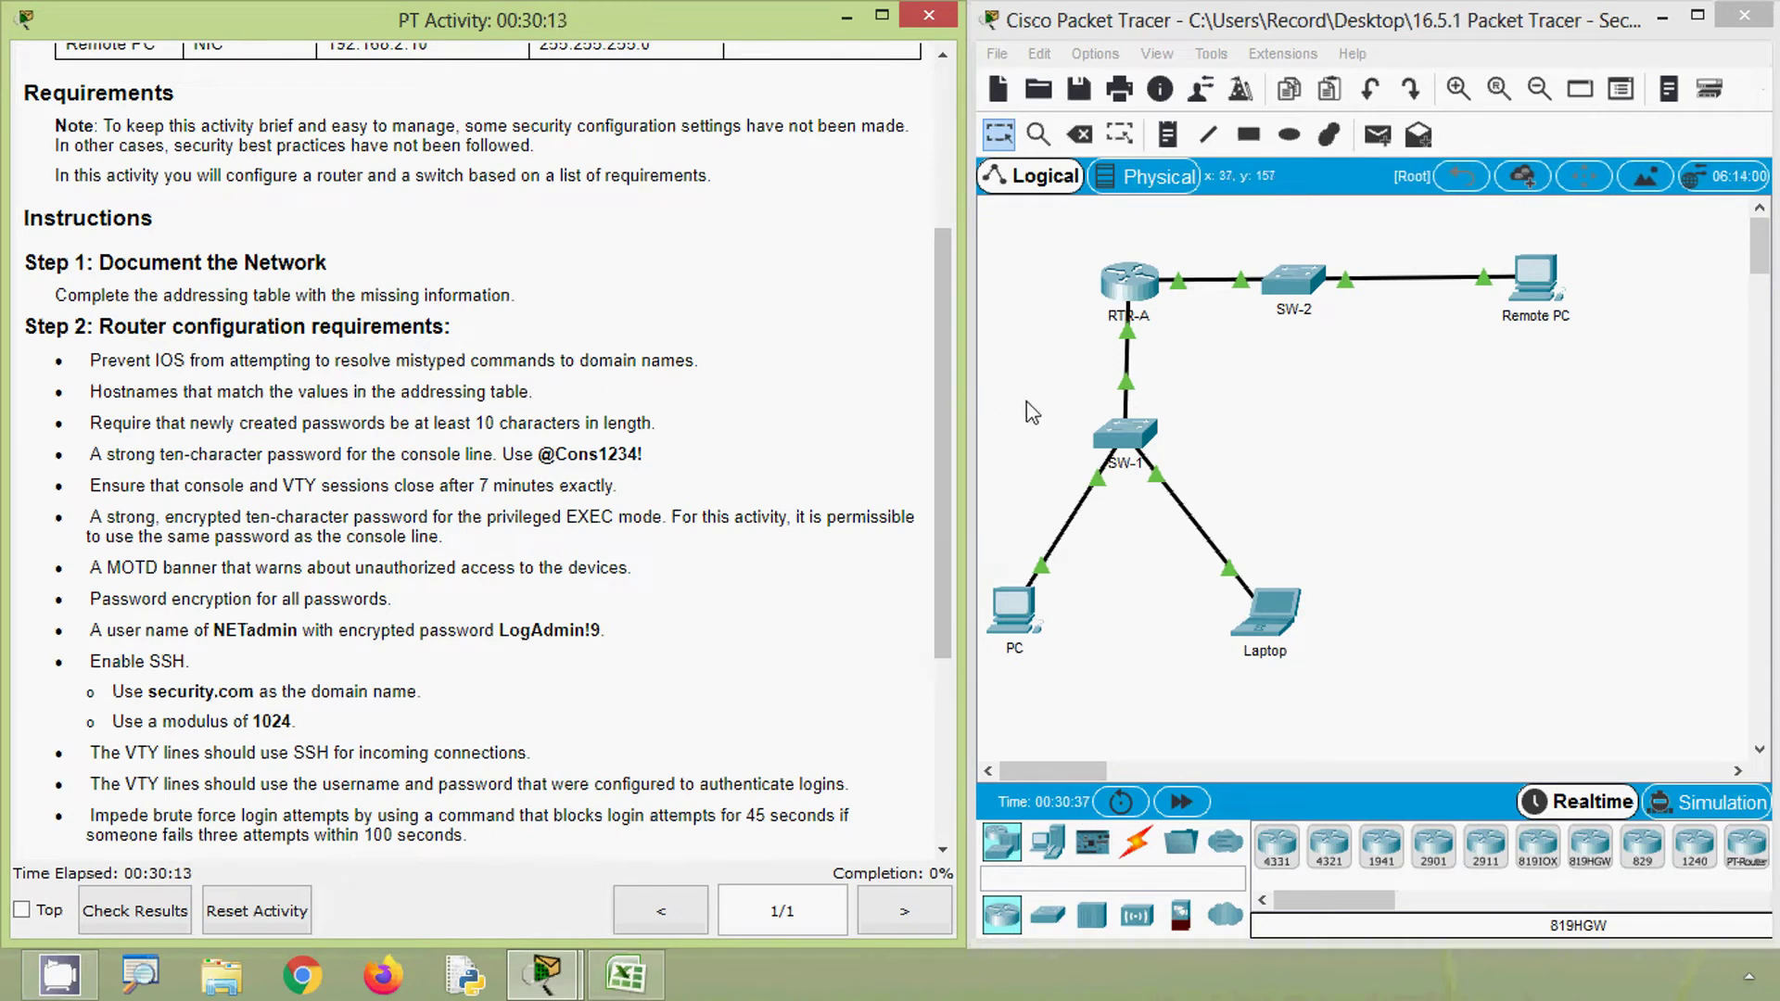
Step: Open RTR-A's CLI and enter global configuration mode with enable and configure terminal
{"action": "left_click", "coordinate": [1083, 317]}
{"action": "left_click", "coordinate": [1128, 282]}
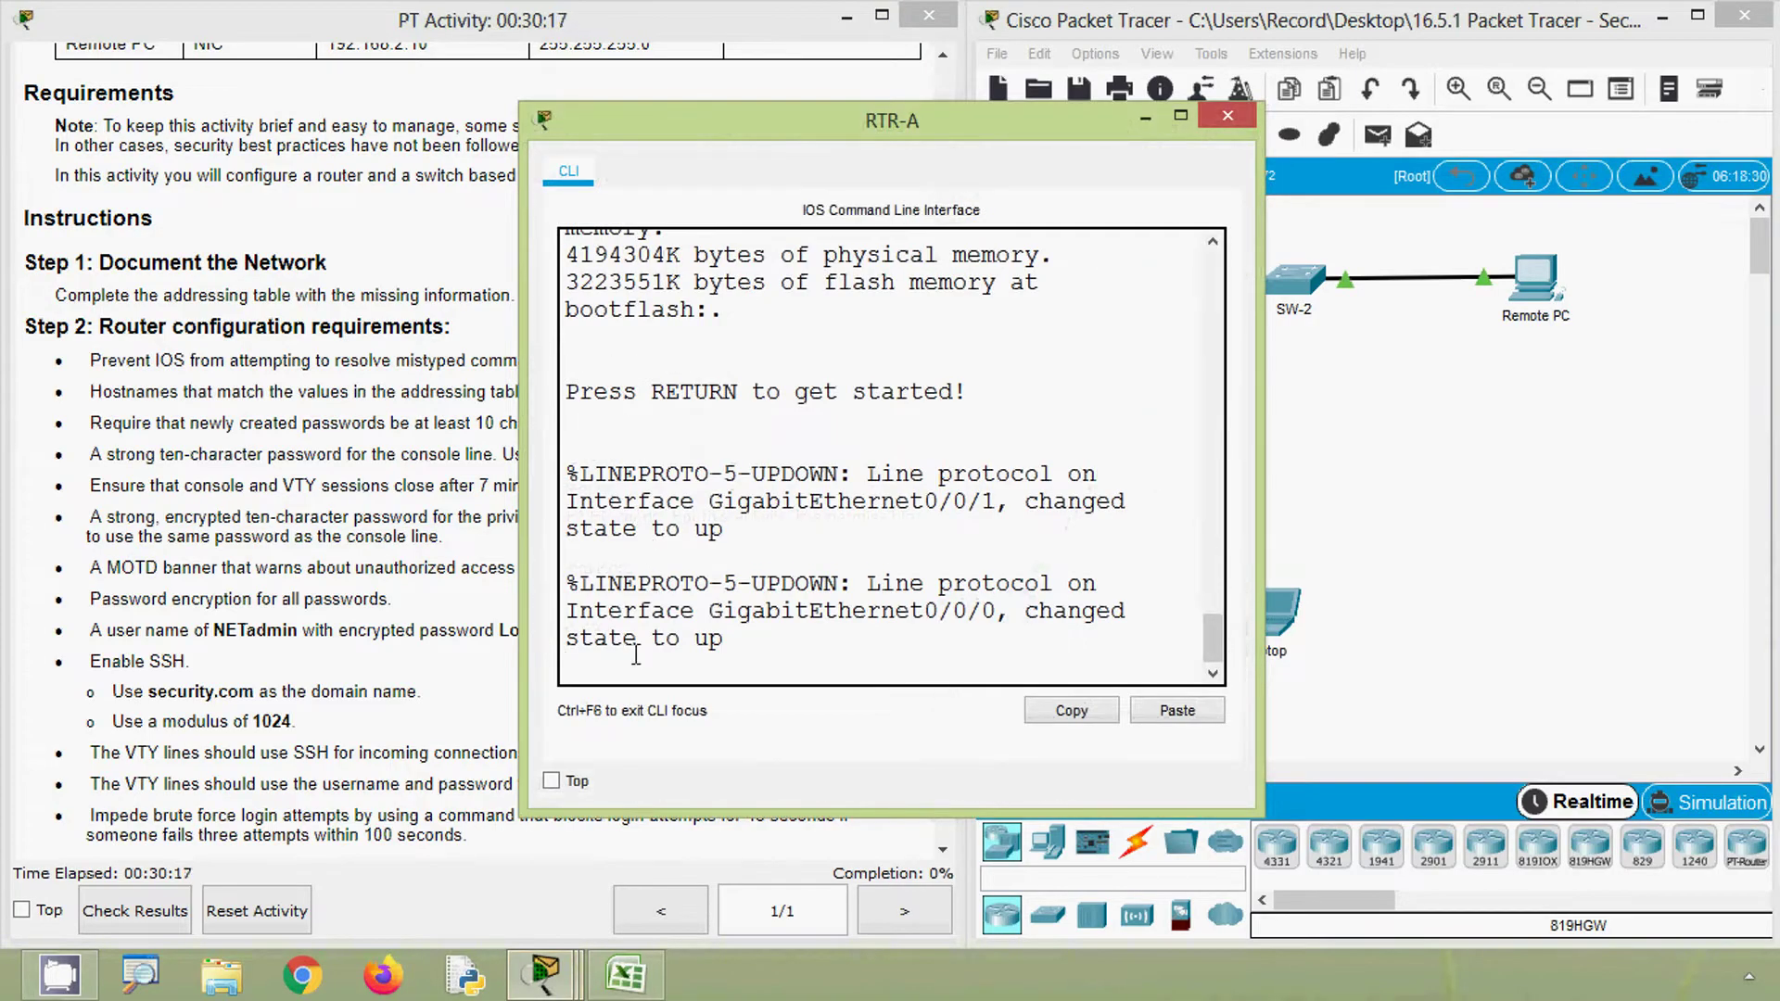
{"action": "key", "text": "Return"}
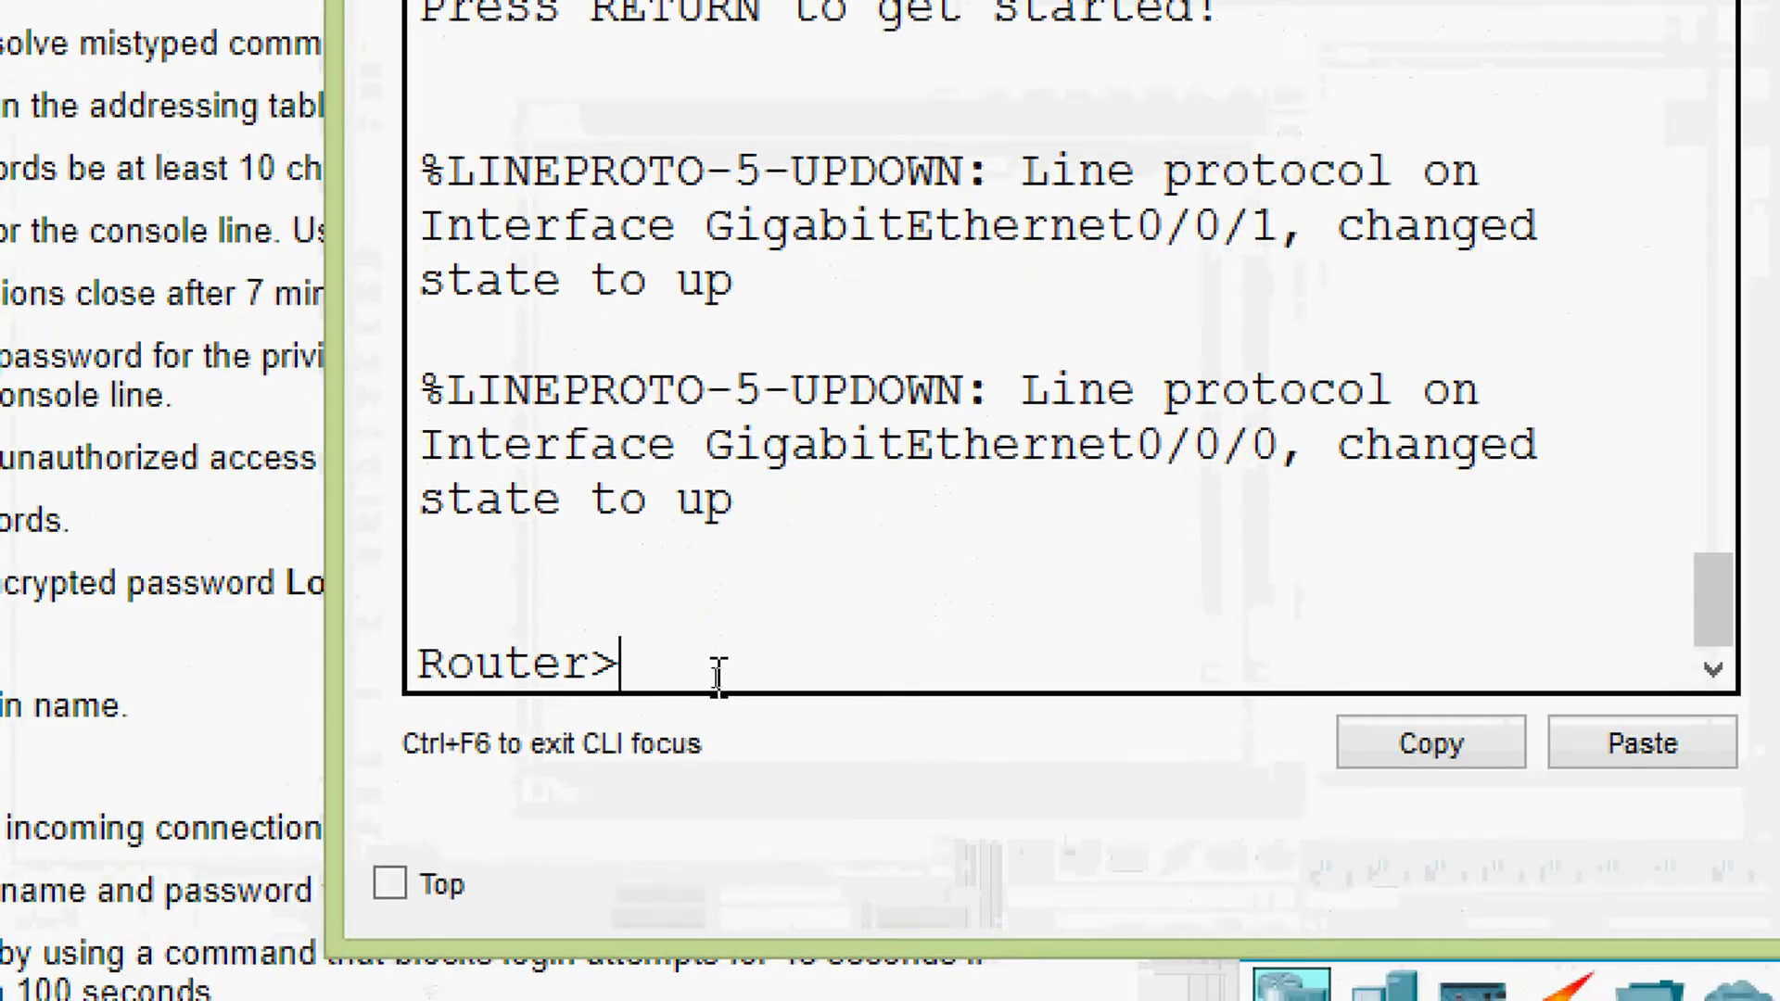
{"action": "type", "text": "ena"}
{"action": "key", "text": "Tab"}
{"action": "key", "text": "Return"}
{"action": "type", "text": "conf"}
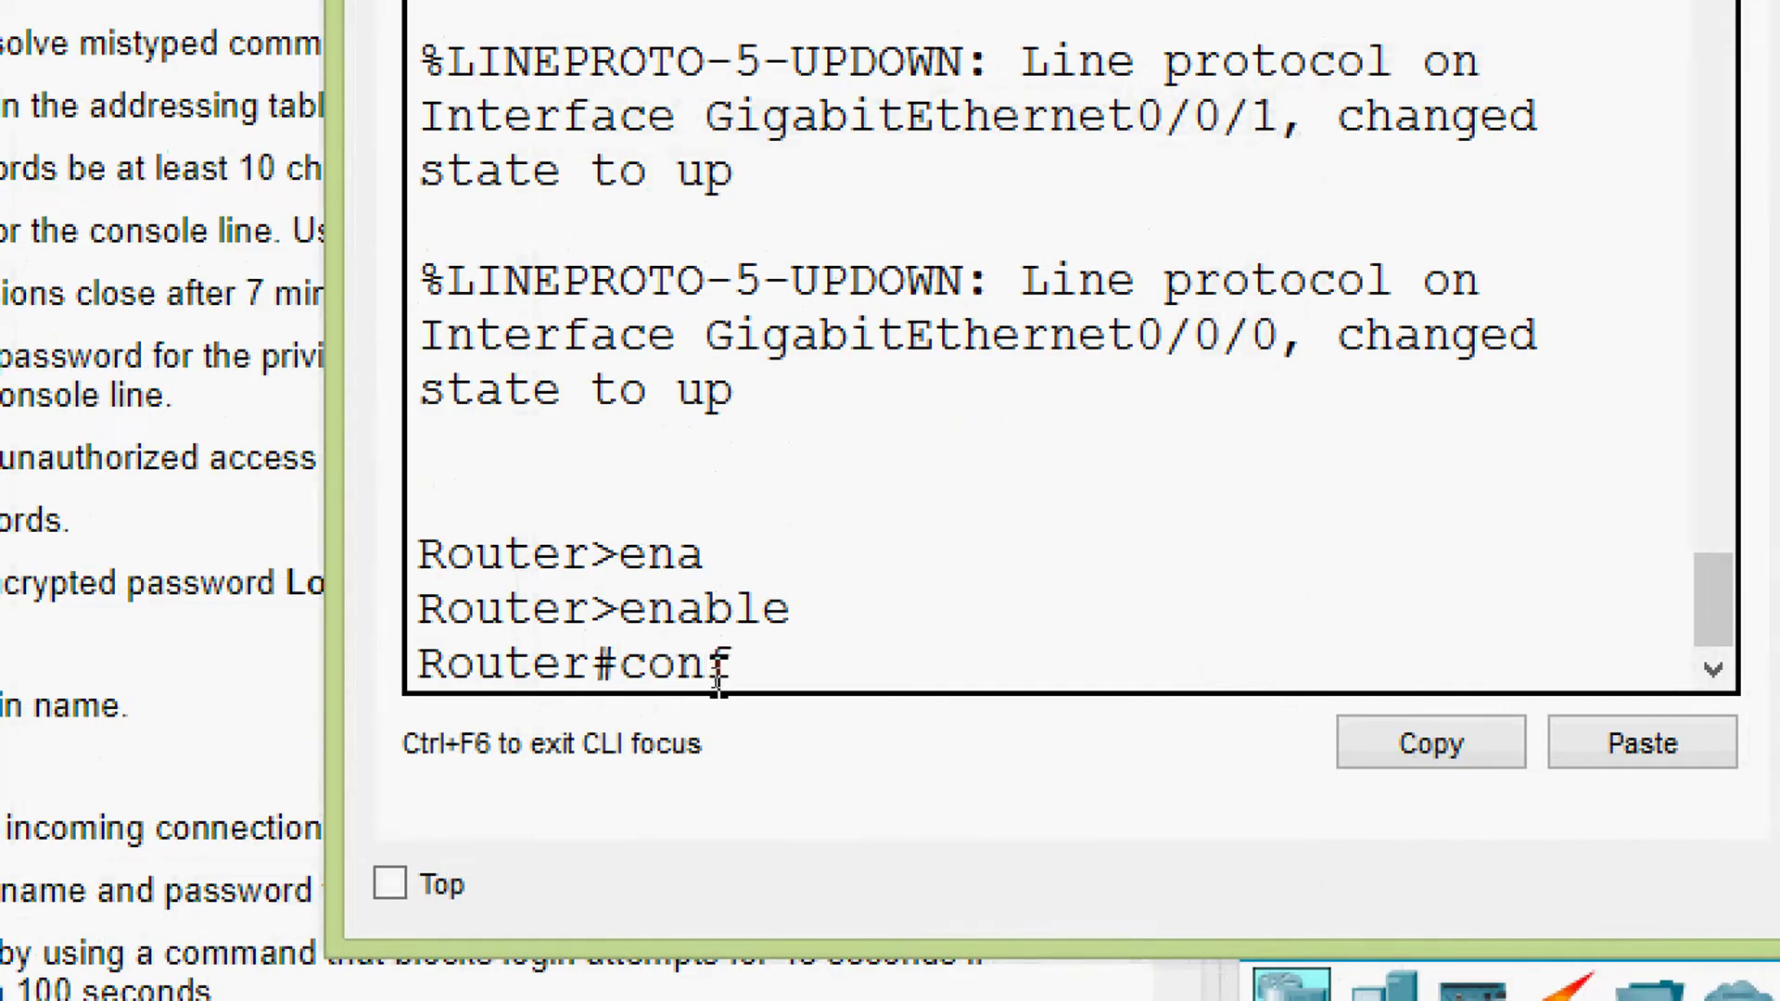
{"action": "key", "text": "Tab"}
{"action": "type", "text": "t"}
{"action": "key", "text": "Tab"}
{"action": "key", "text": "Return"}
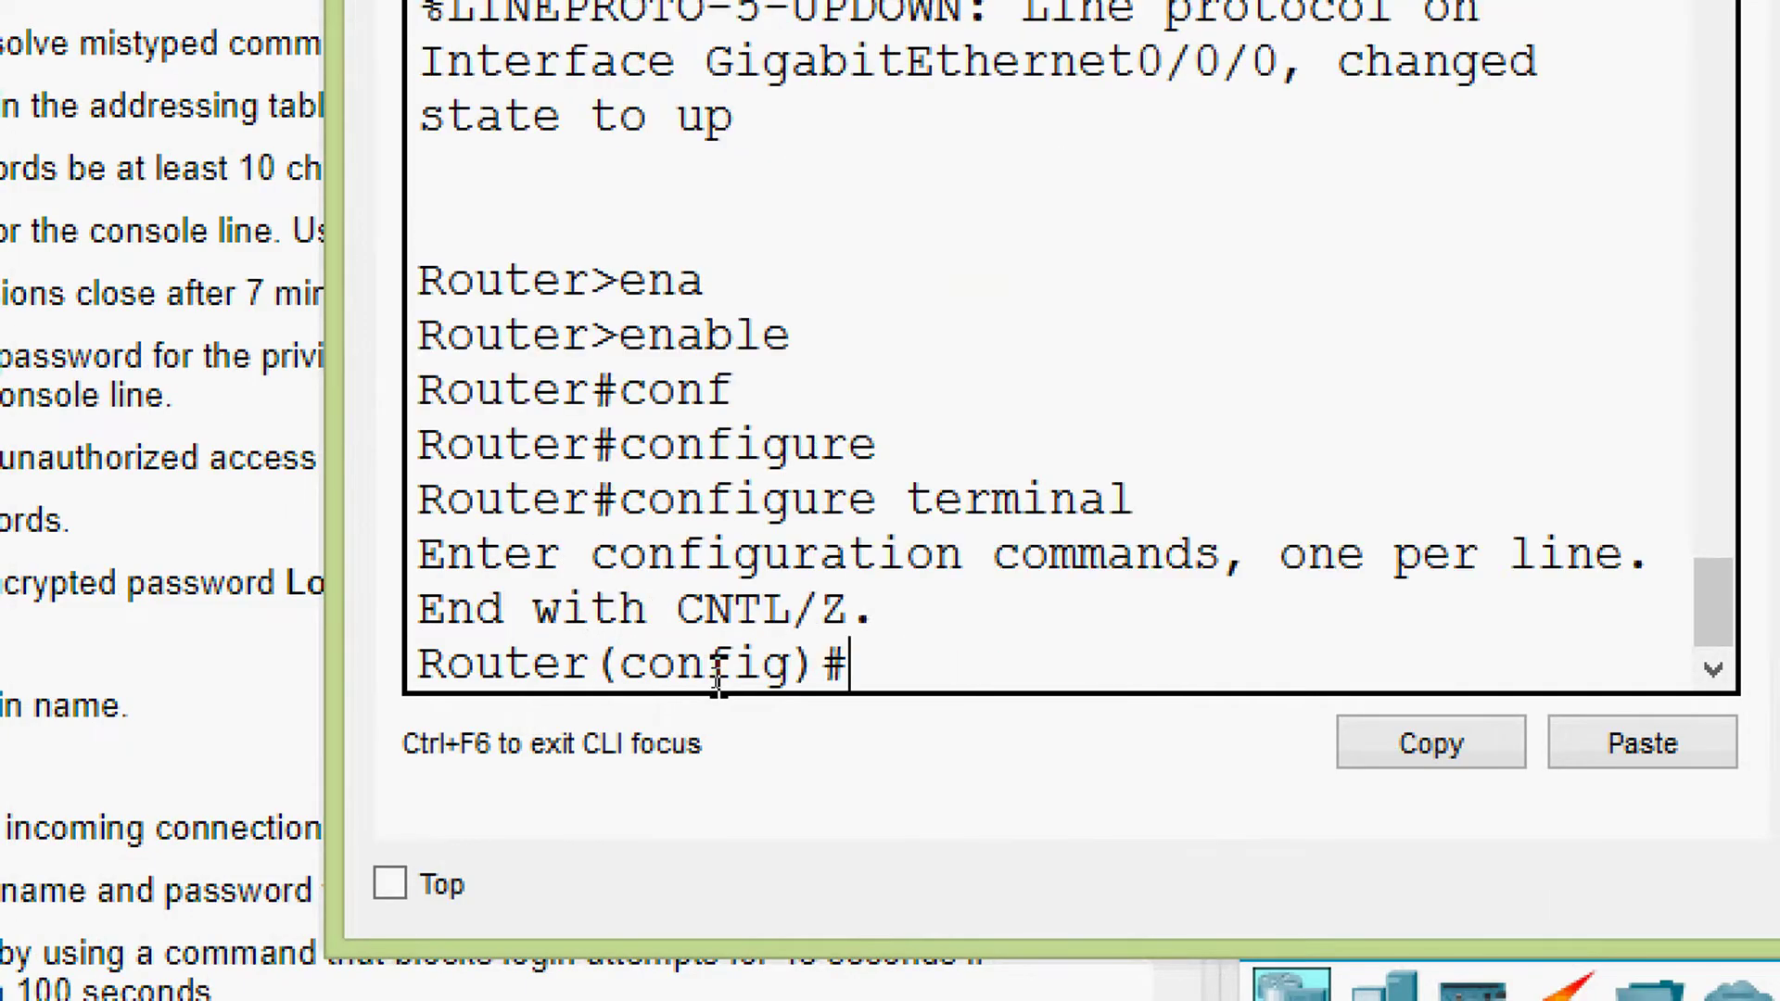
Step: Apply 'no ip domain-lookup' on RTR-A and bring the activity instructions forward
{"action": "type", "text": "no ip"}
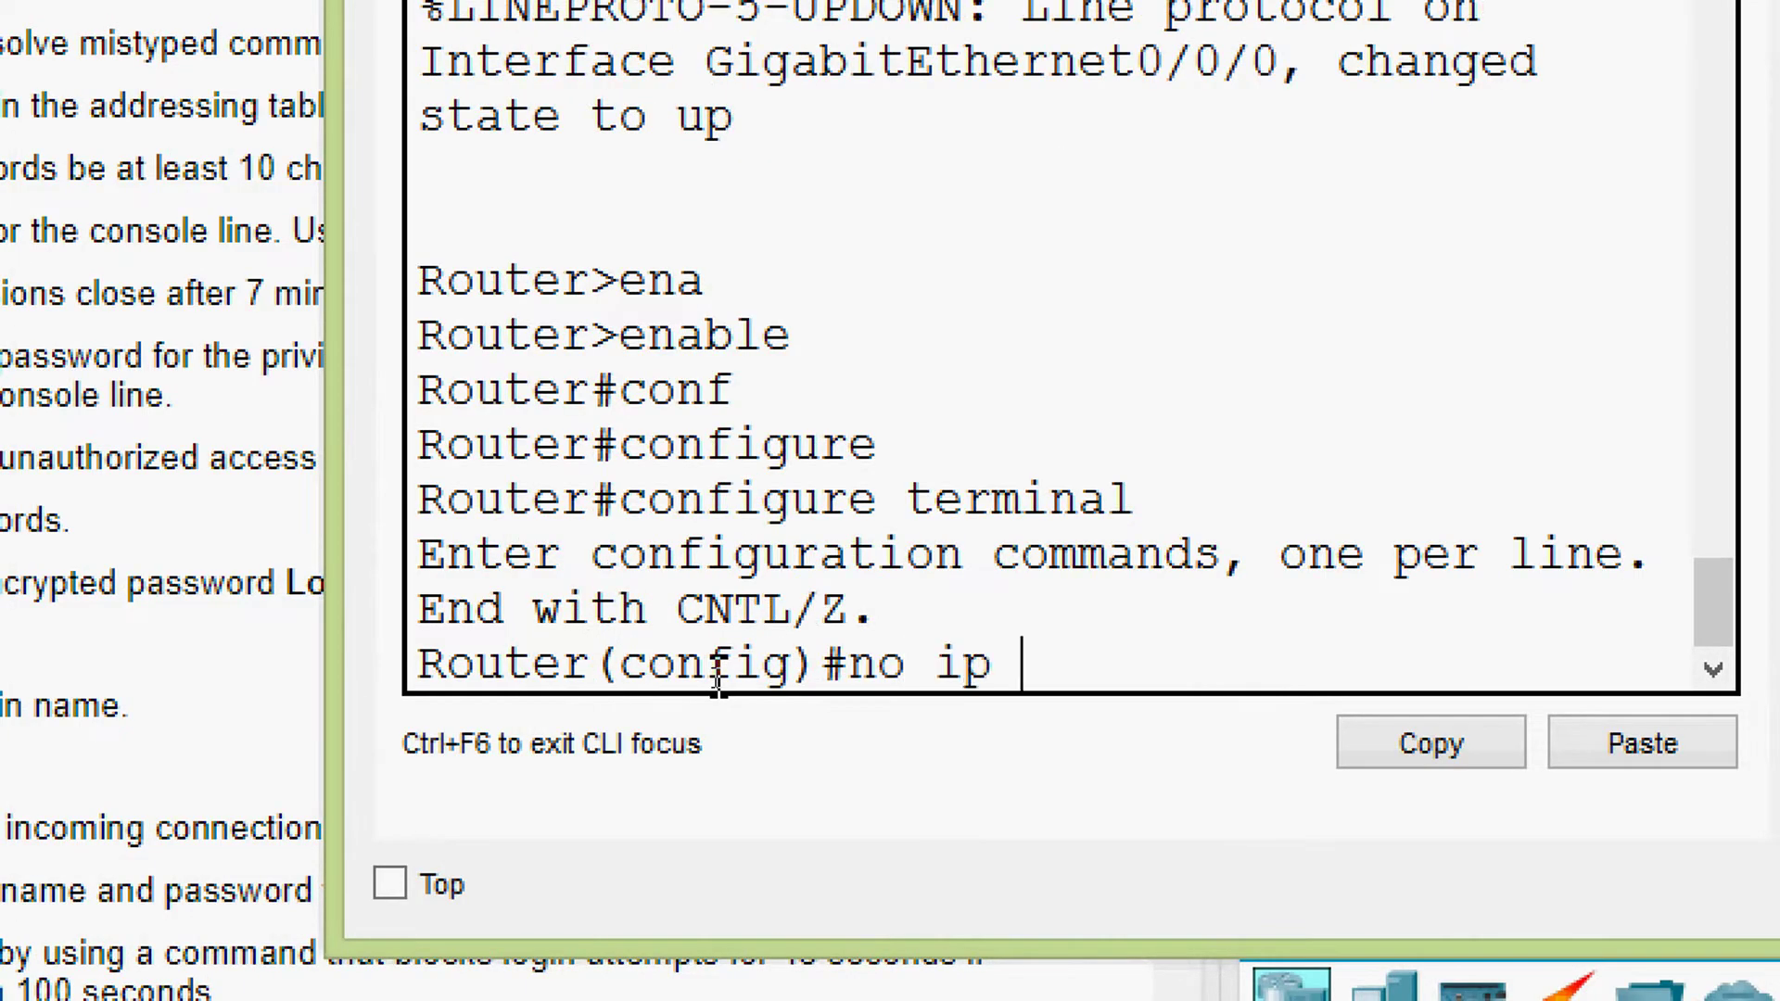
{"action": "type", "text": " domain-n"}
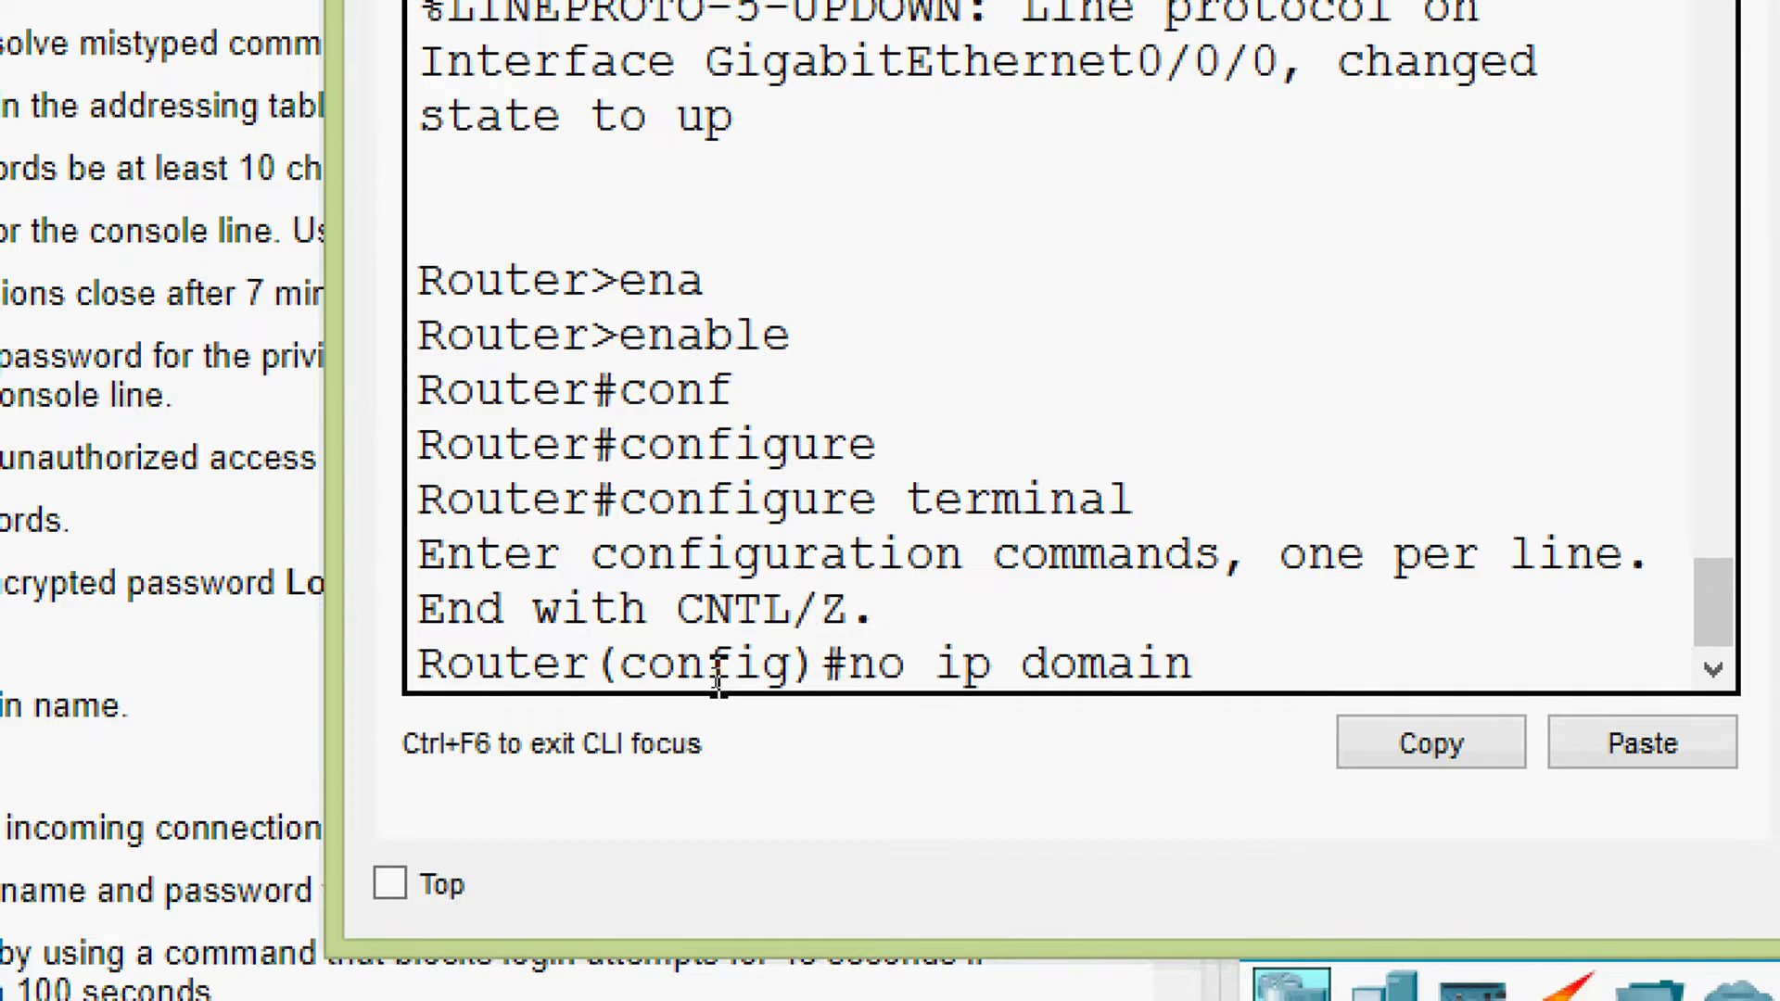
{"action": "key", "text": "Tab"}
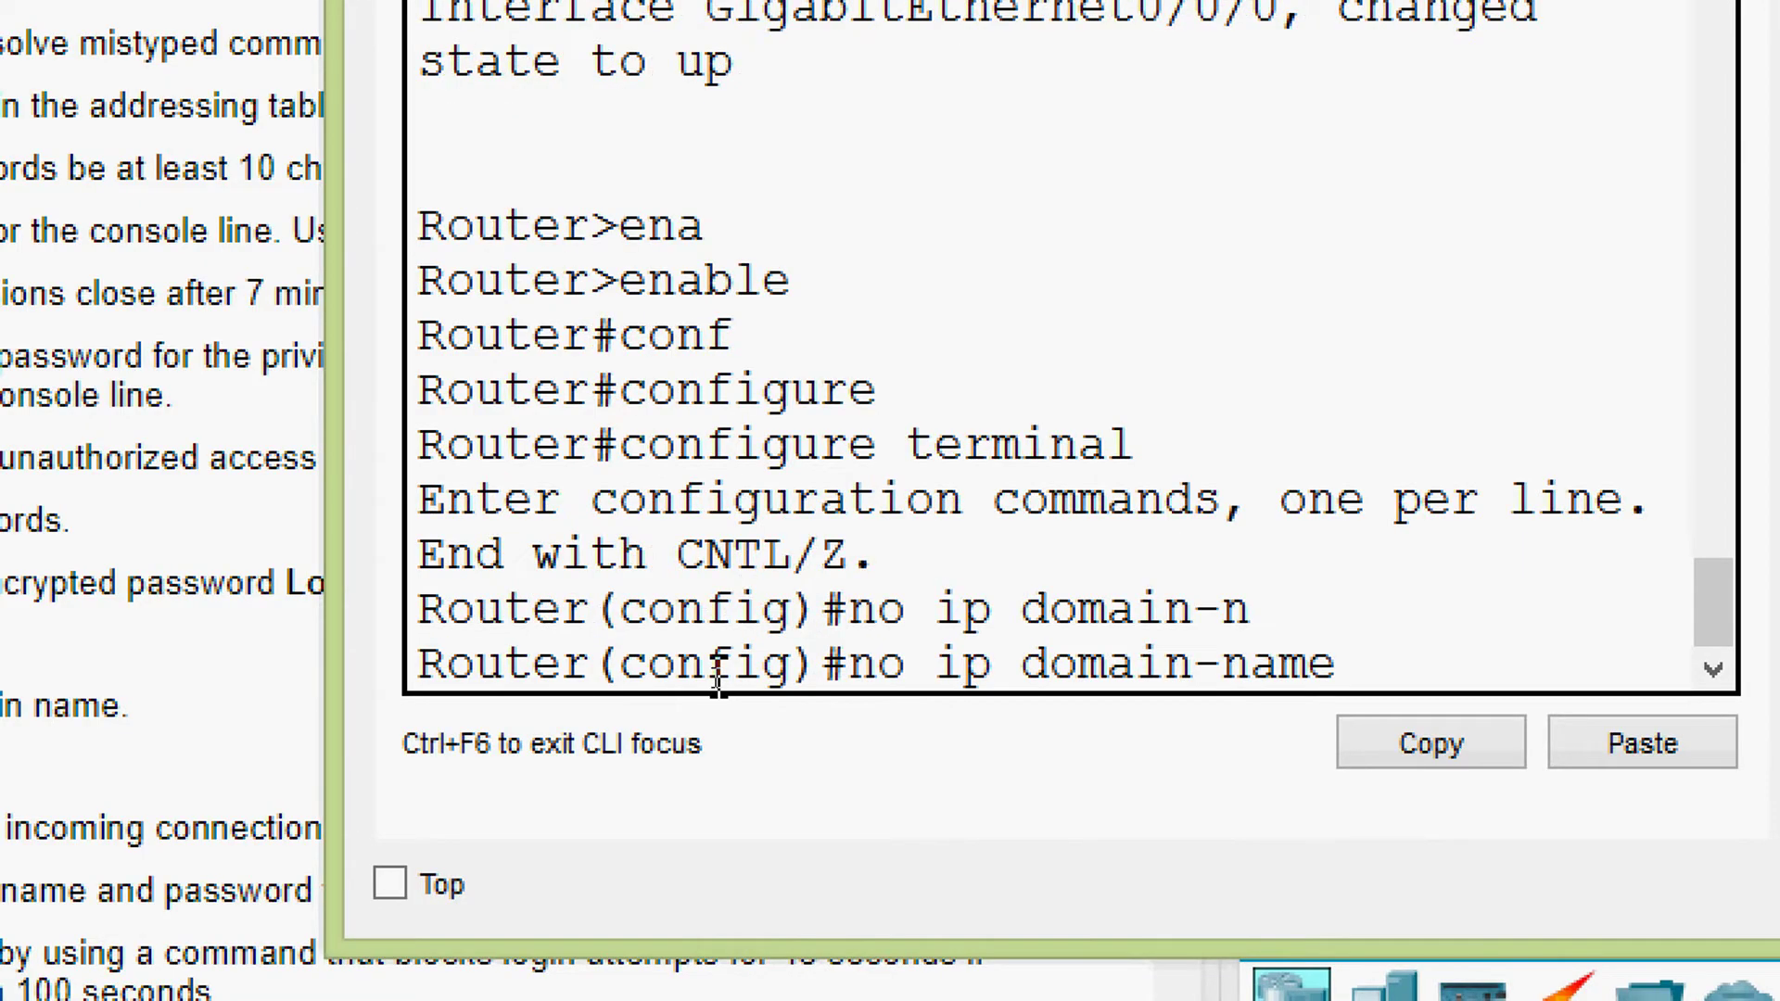
{"action": "key", "text": "BackSpace"}
{"action": "key", "text": "BackSpace"}
{"action": "key", "text": "BackSpace"}
{"action": "key", "text": "BackSpace"}
{"action": "key", "text": "BackSpace"}
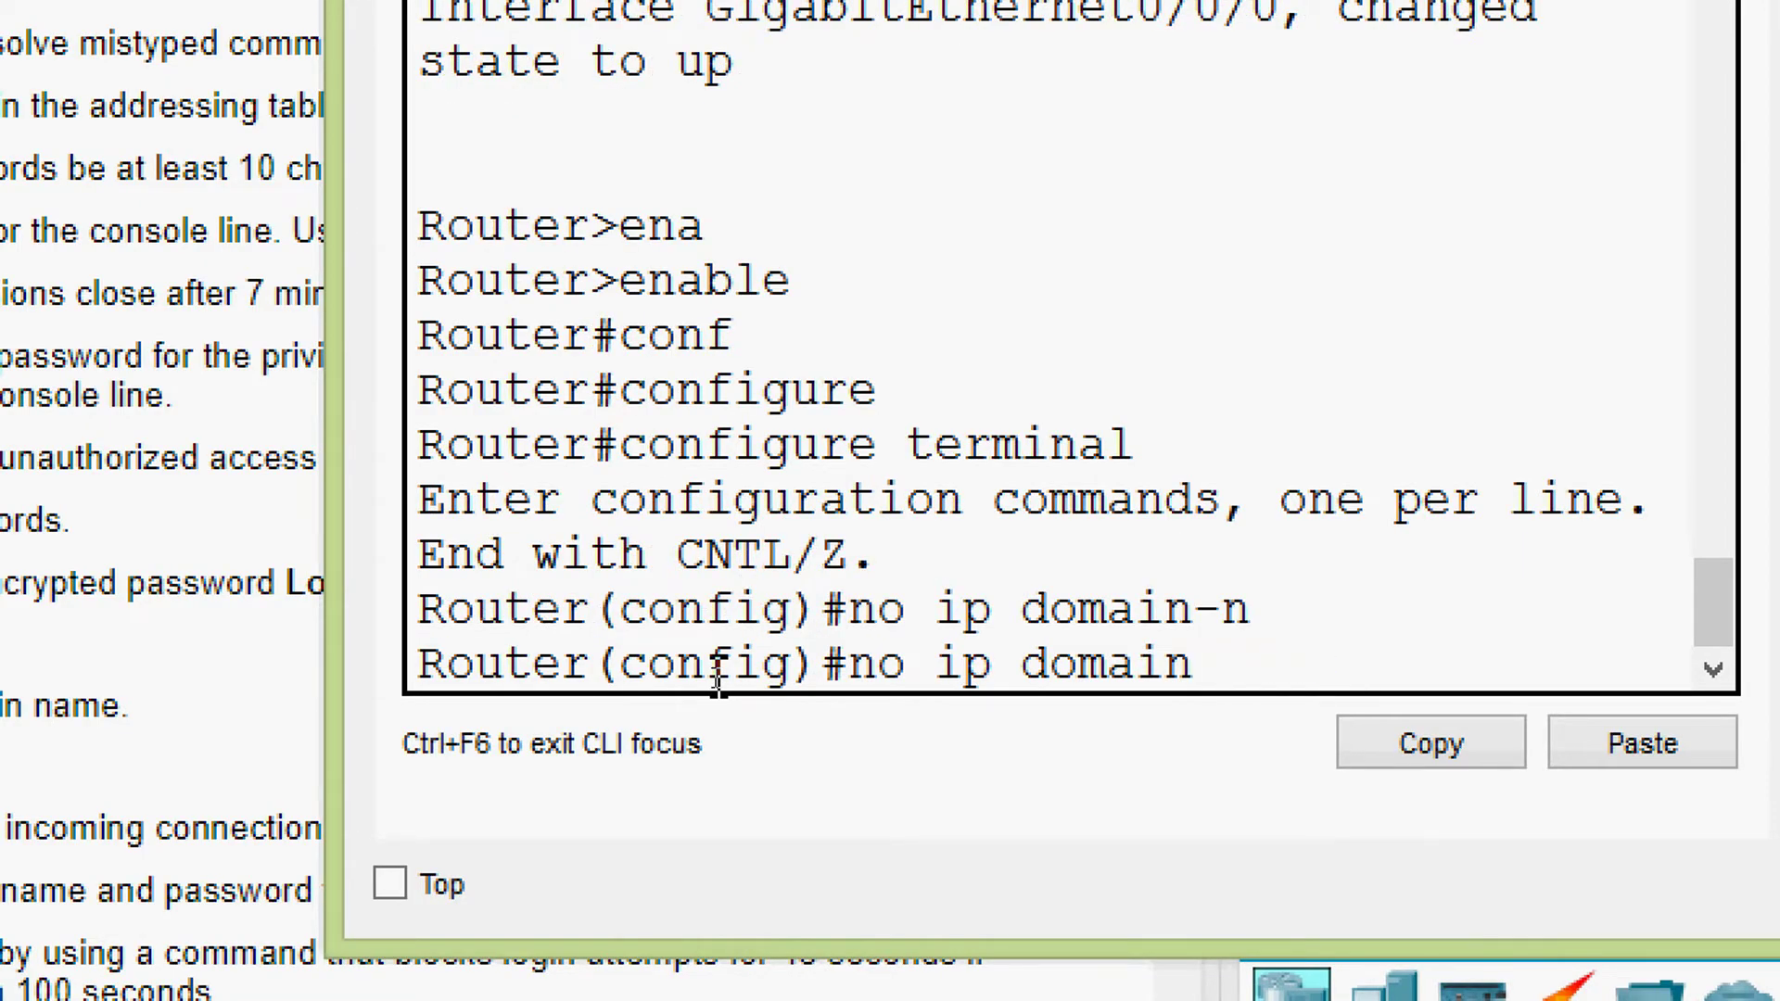
{"action": "type", "text": "-lo"}
{"action": "key", "text": "Tab"}
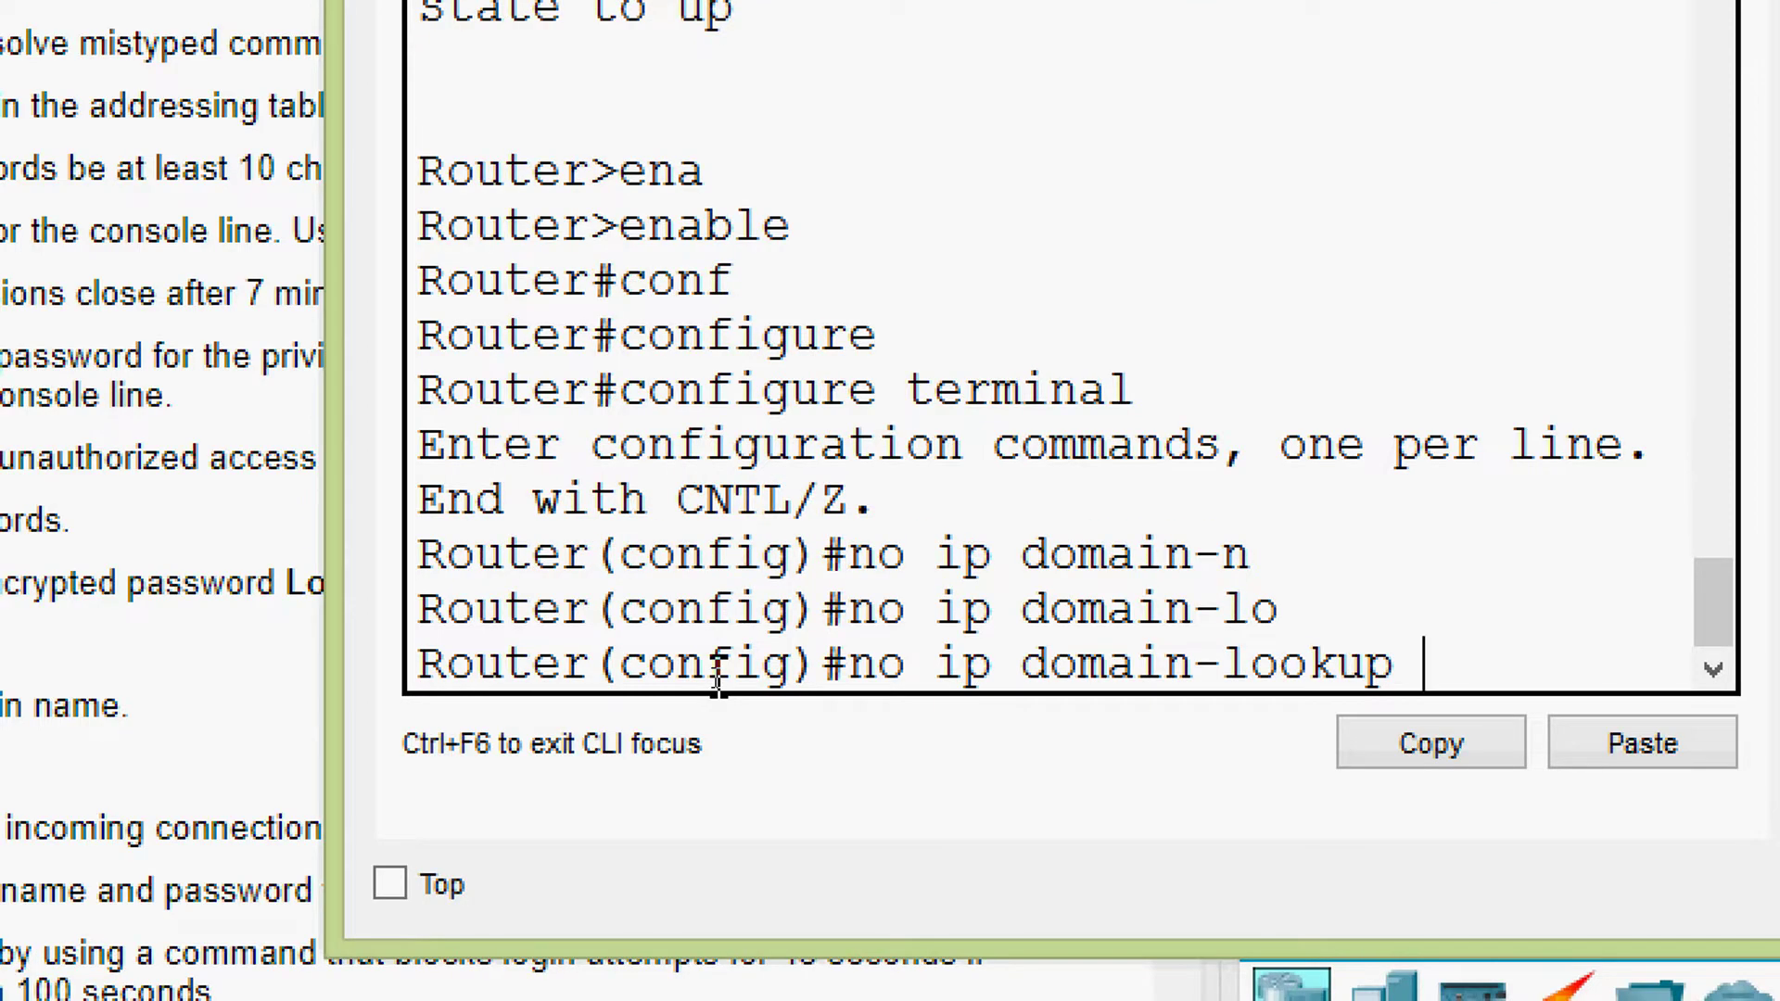
{"action": "key", "text": "Return"}
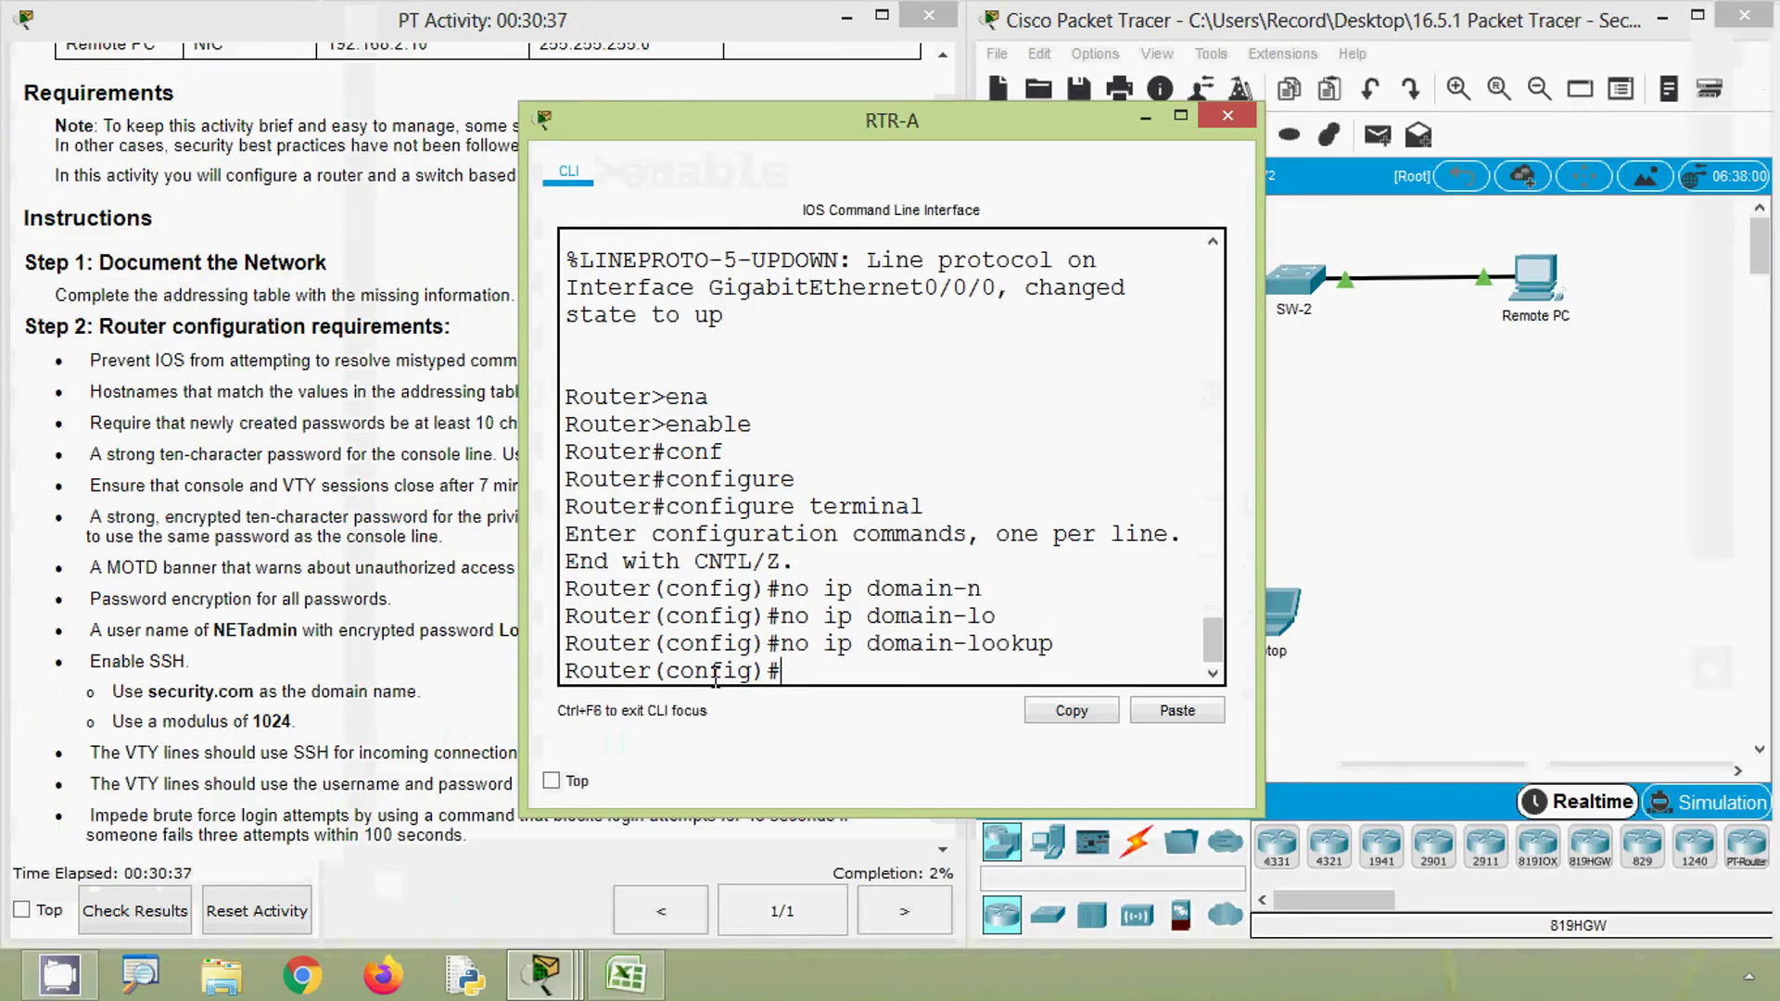
{"action": "left_click", "coordinate": [221, 451]}
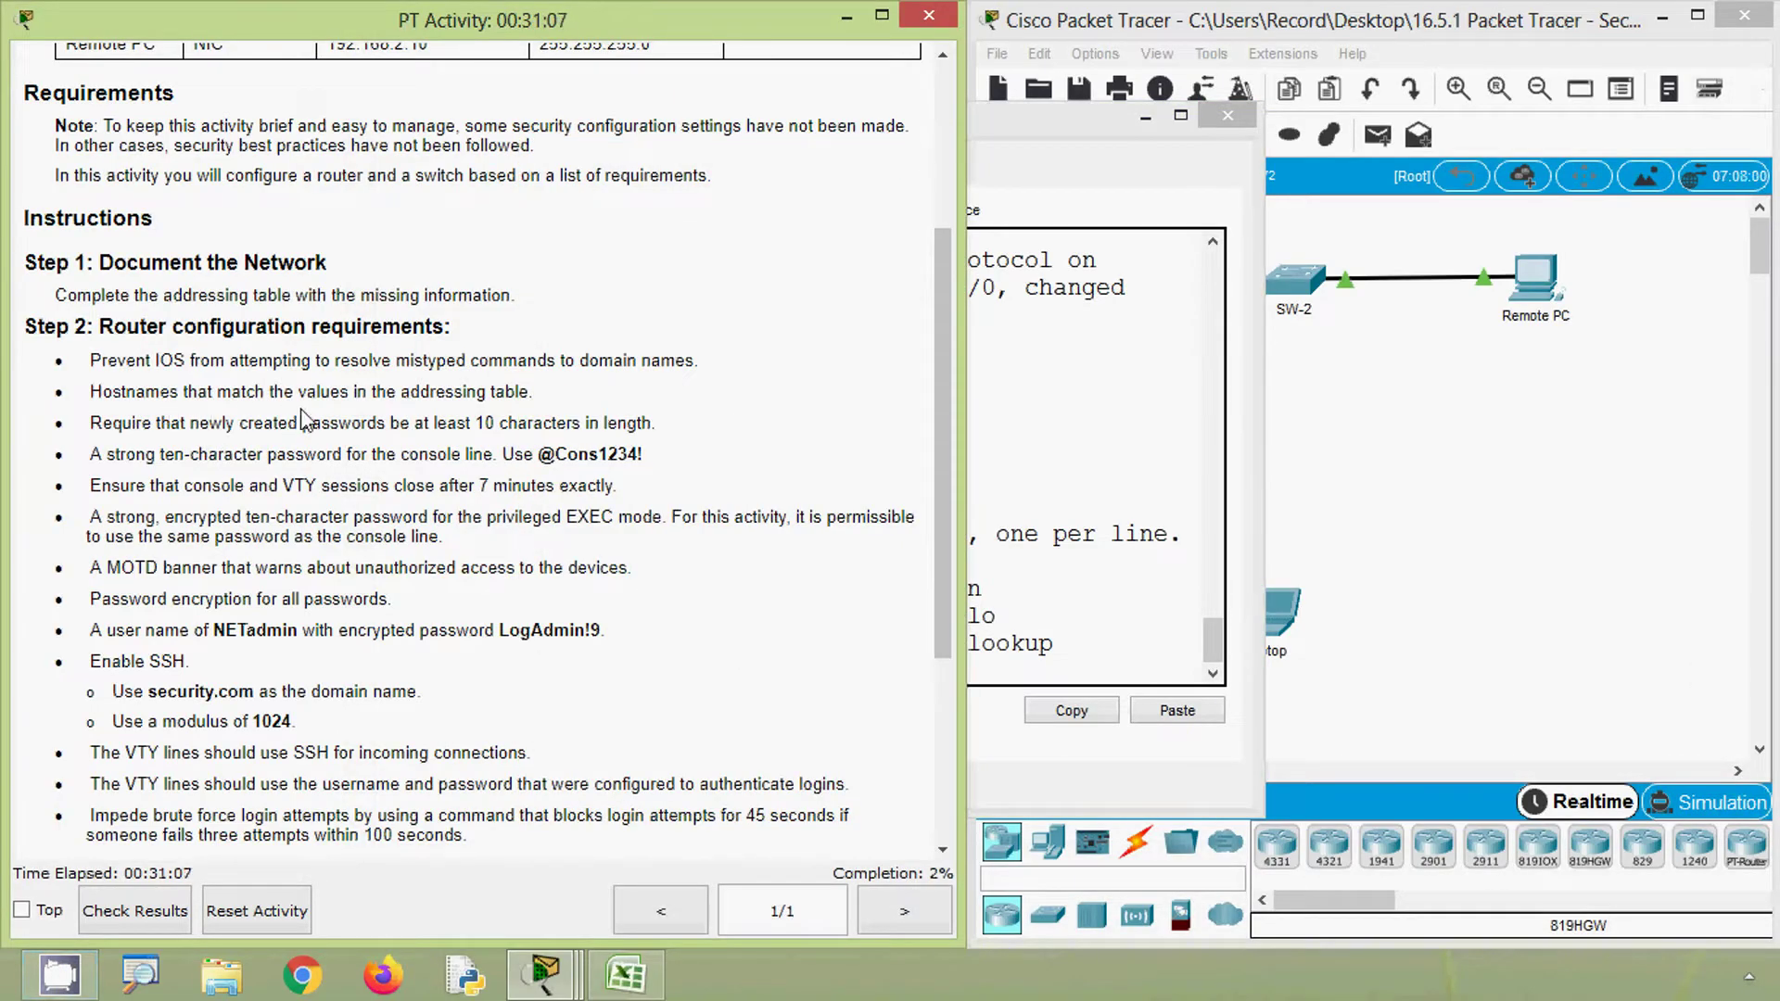
Step: Copy RTR-A from the addressing table and set it as the router's hostname
{"action": "left_click_drag", "start_coordinate": [943, 311], "coordinate": [948, 113]}
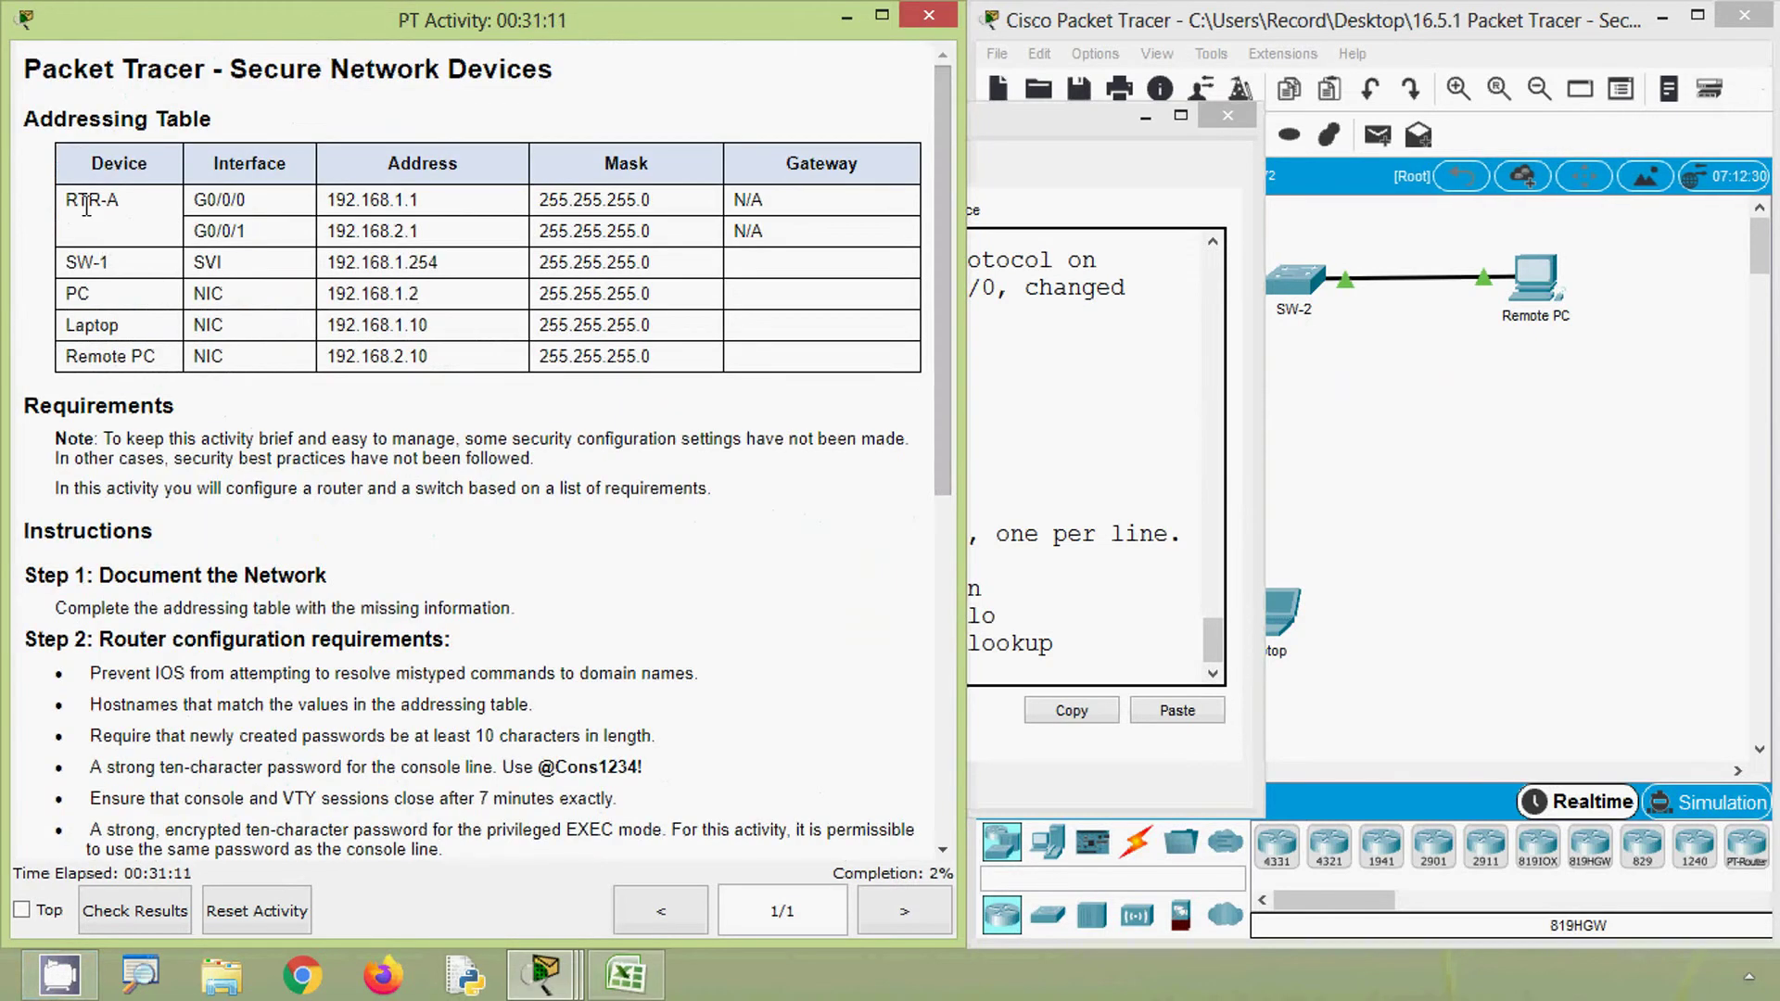
{"action": "left_click_drag", "start_coordinate": [65, 199], "coordinate": [117, 195]}
{"action": "key", "text": "ctrl+c"}
{"action": "left_click", "coordinate": [1127, 567]}
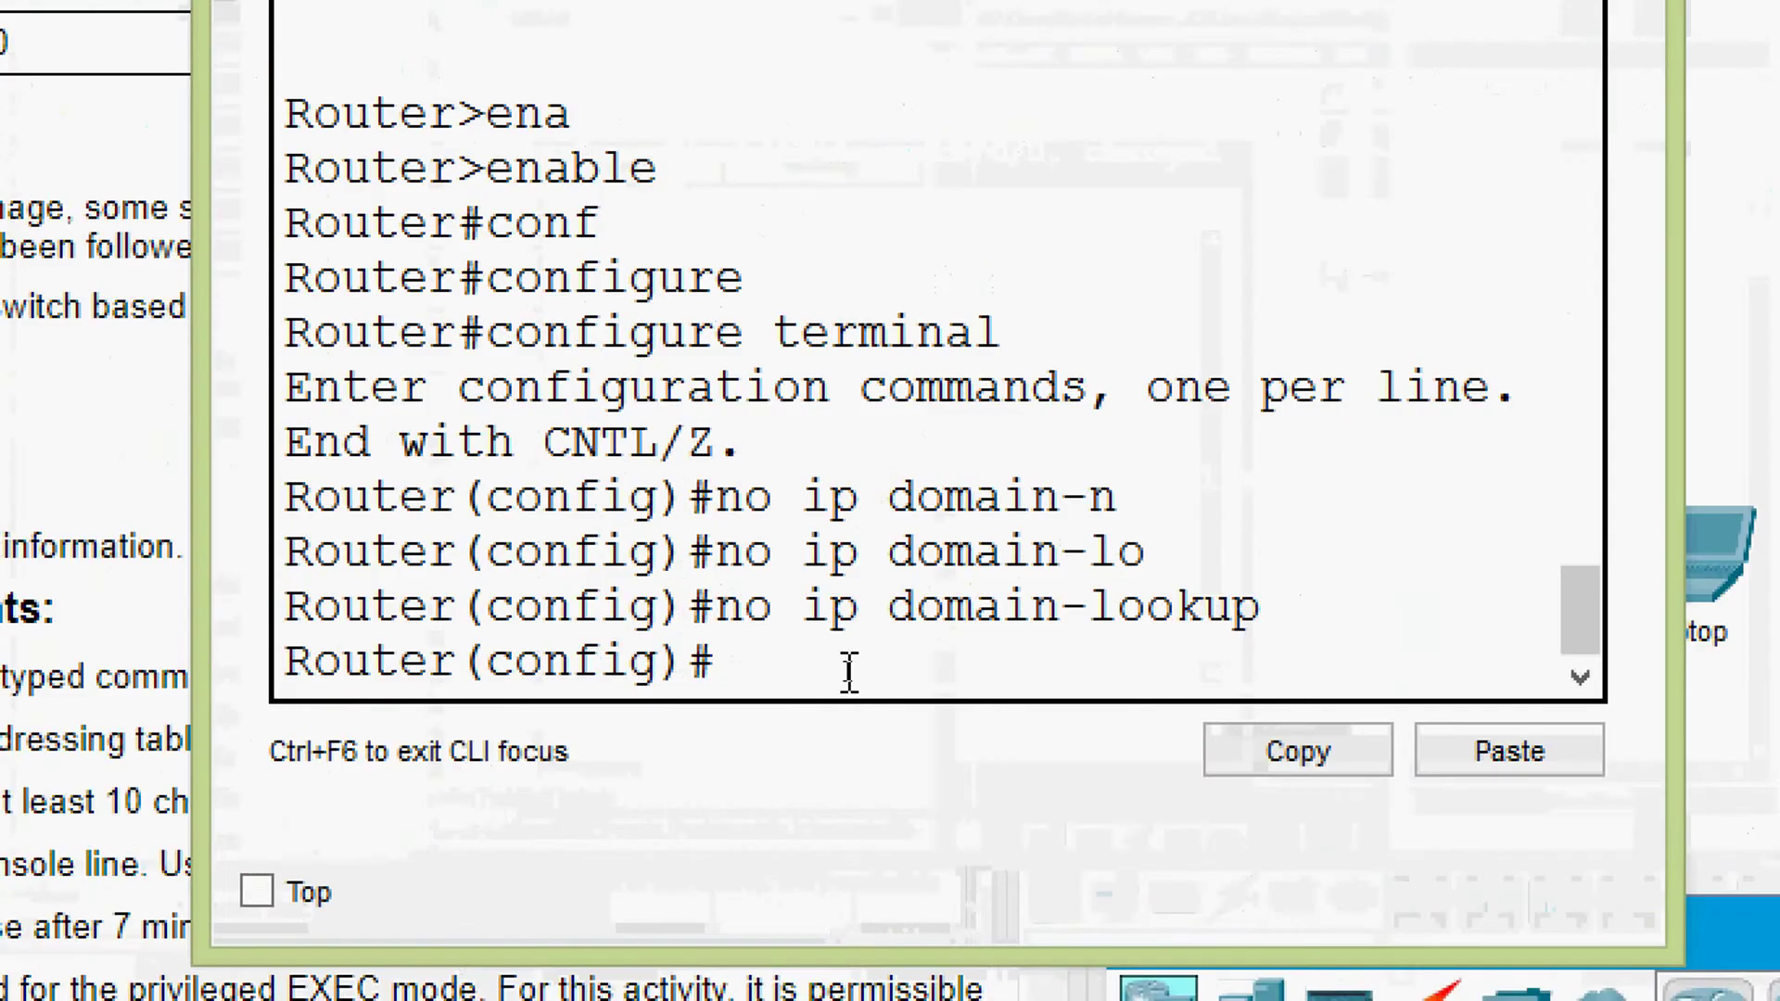
{"action": "type", "text": "host"}
{"action": "key", "text": "Tab"}
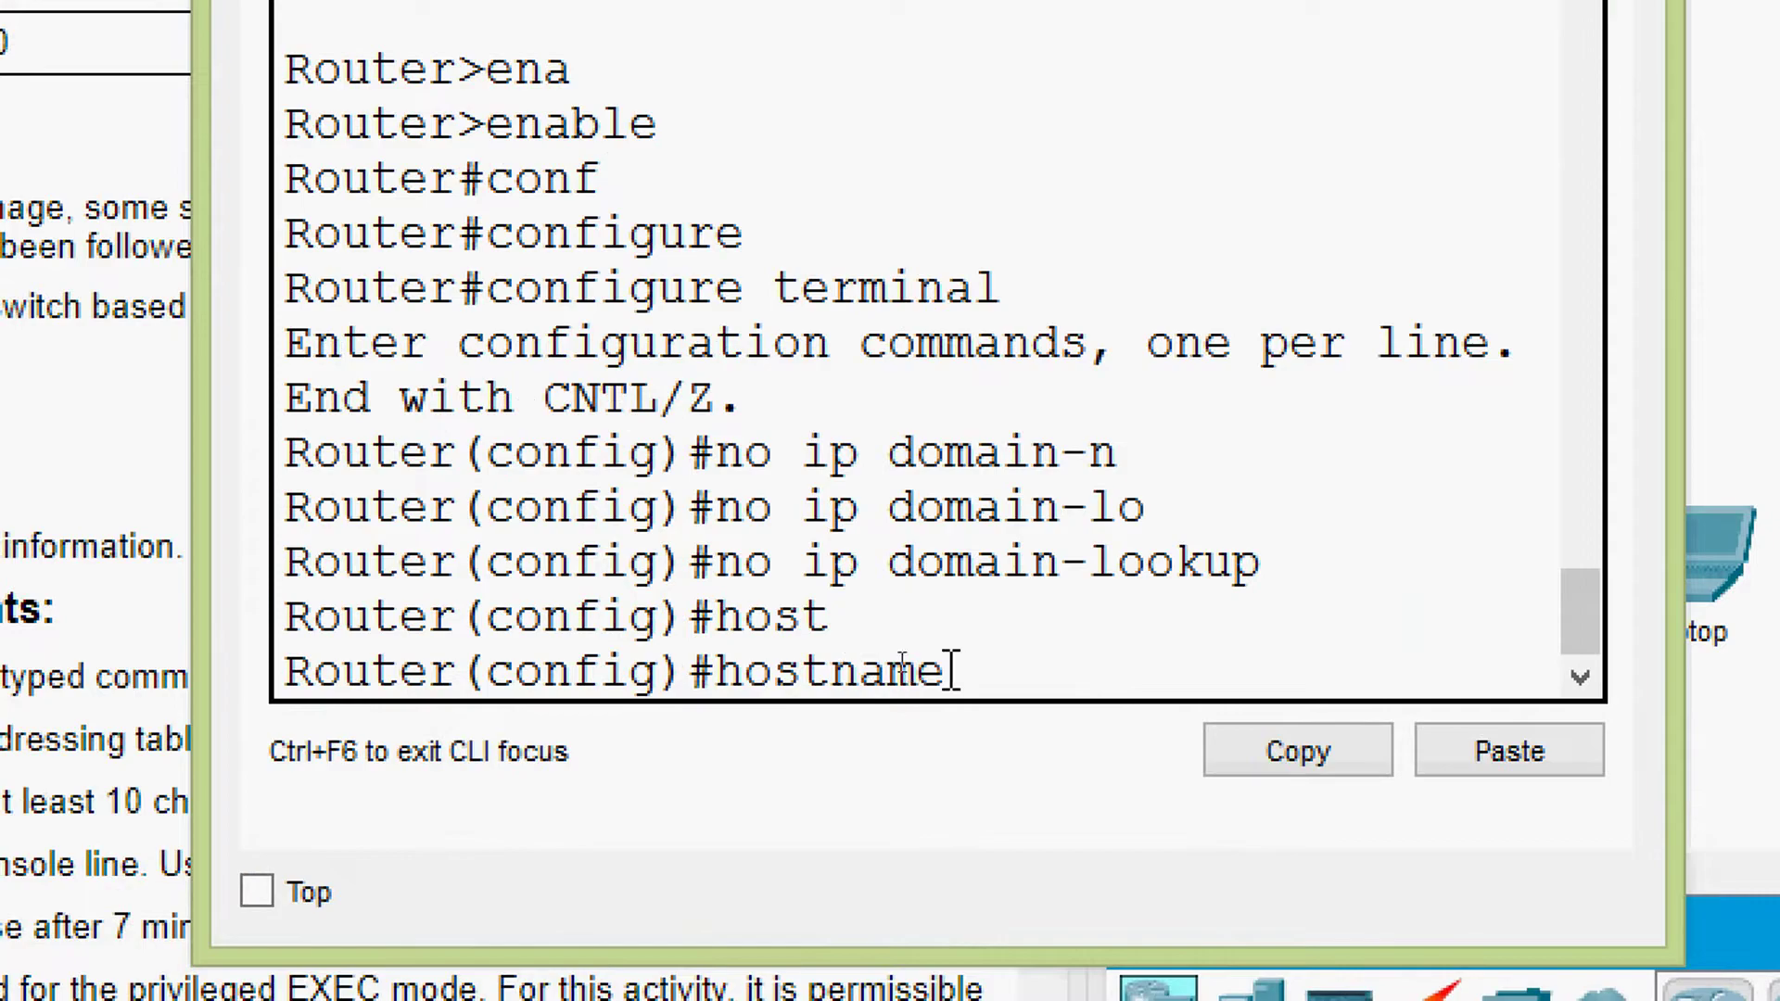
{"action": "right_click", "coordinate": [1024, 669]}
{"action": "left_click", "coordinate": [1083, 737]}
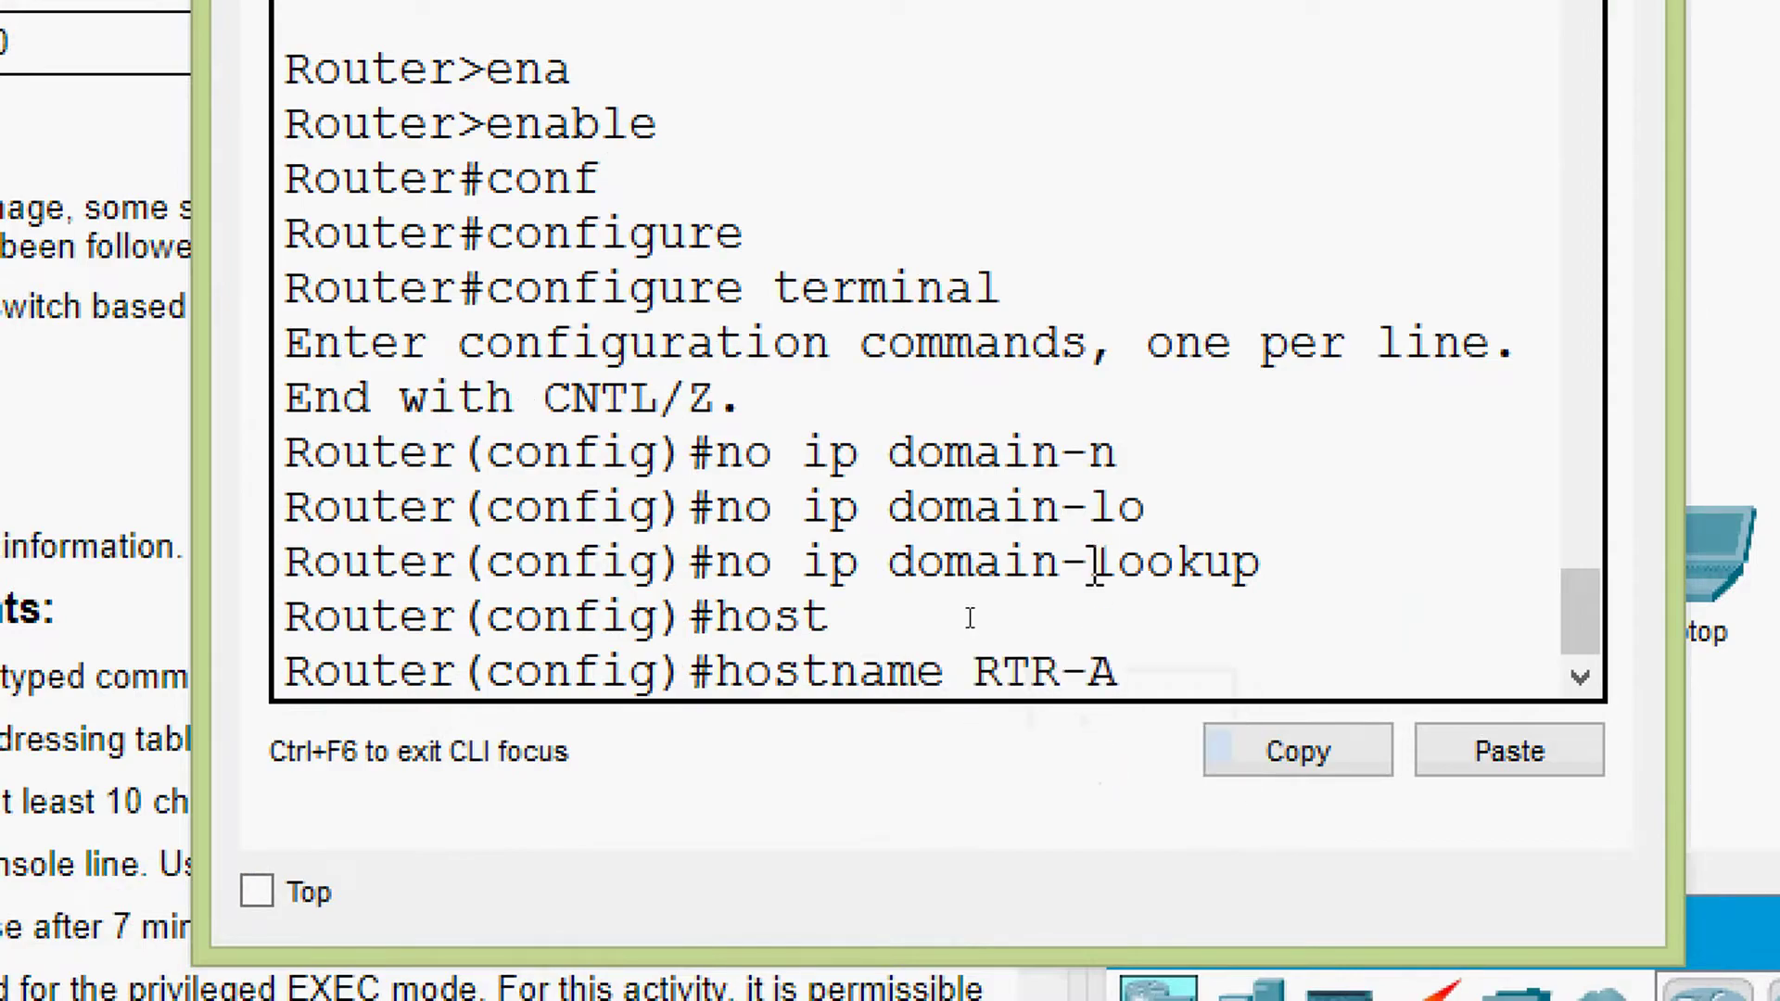
{"action": "key", "text": "Return"}
{"action": "key", "text": "Return"}
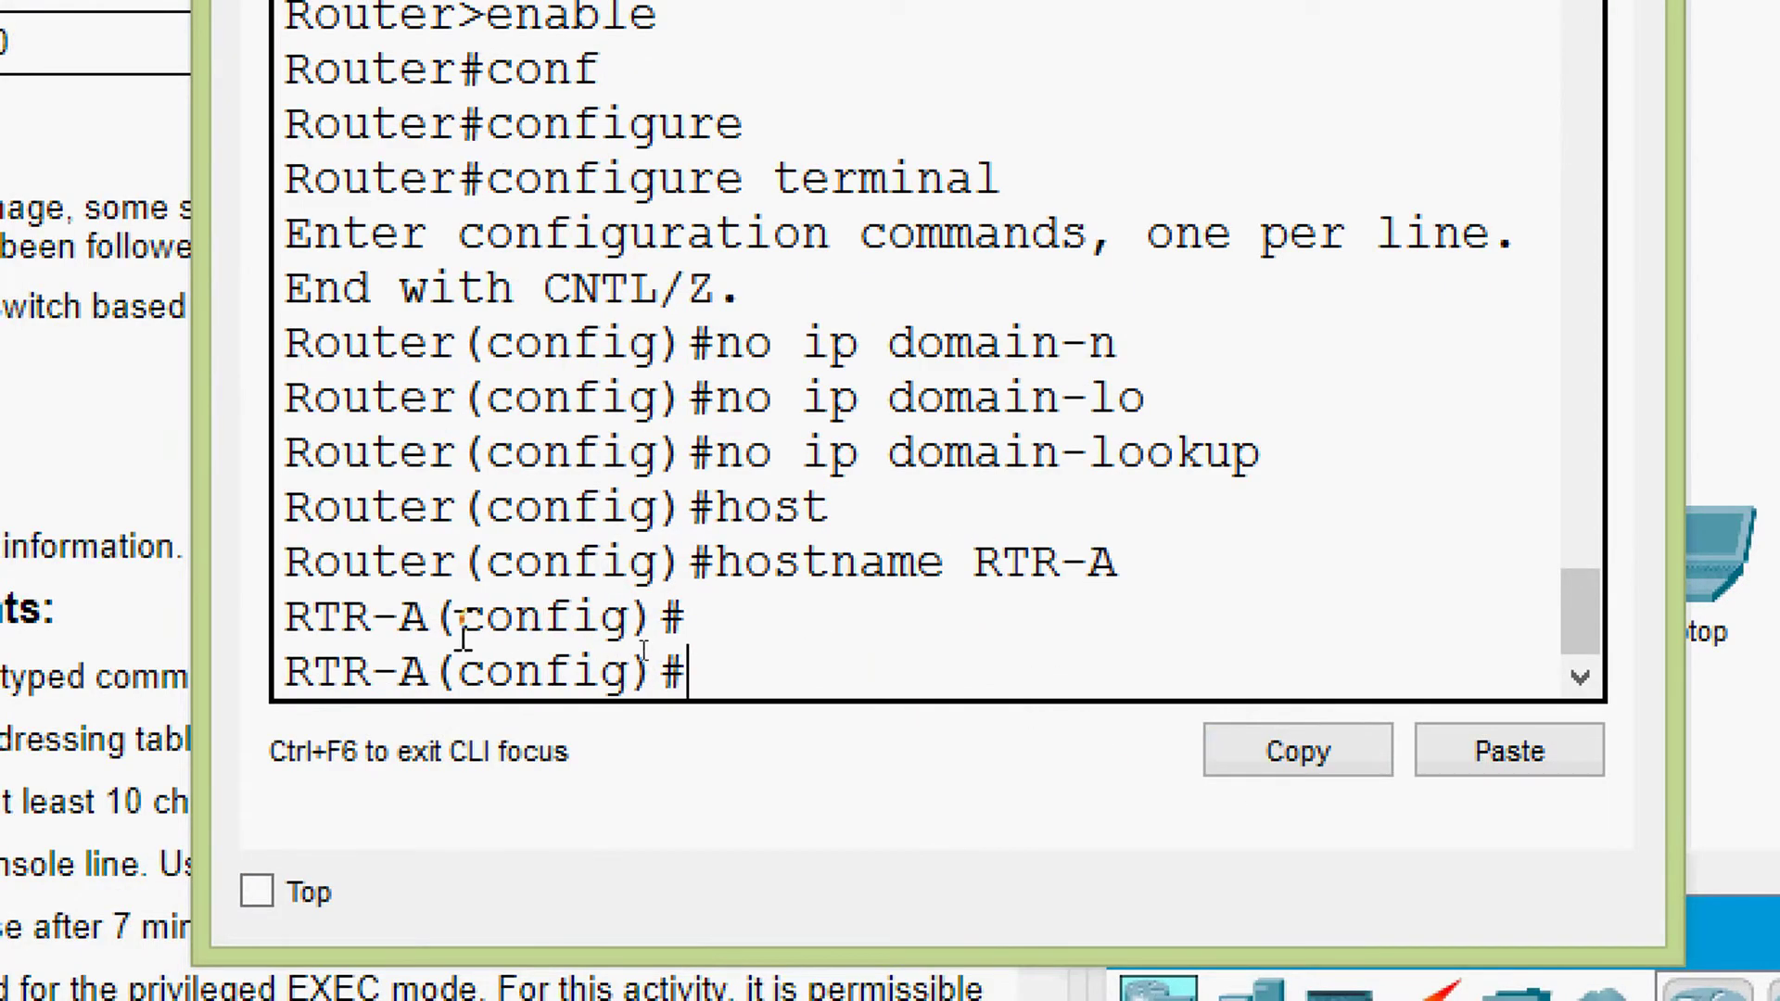
Step: Confirm the RTR-A(config)# prompt and review the router requirements in the instructions
{"action": "left_click_drag", "start_coordinate": [430, 616], "coordinate": [280, 630]}
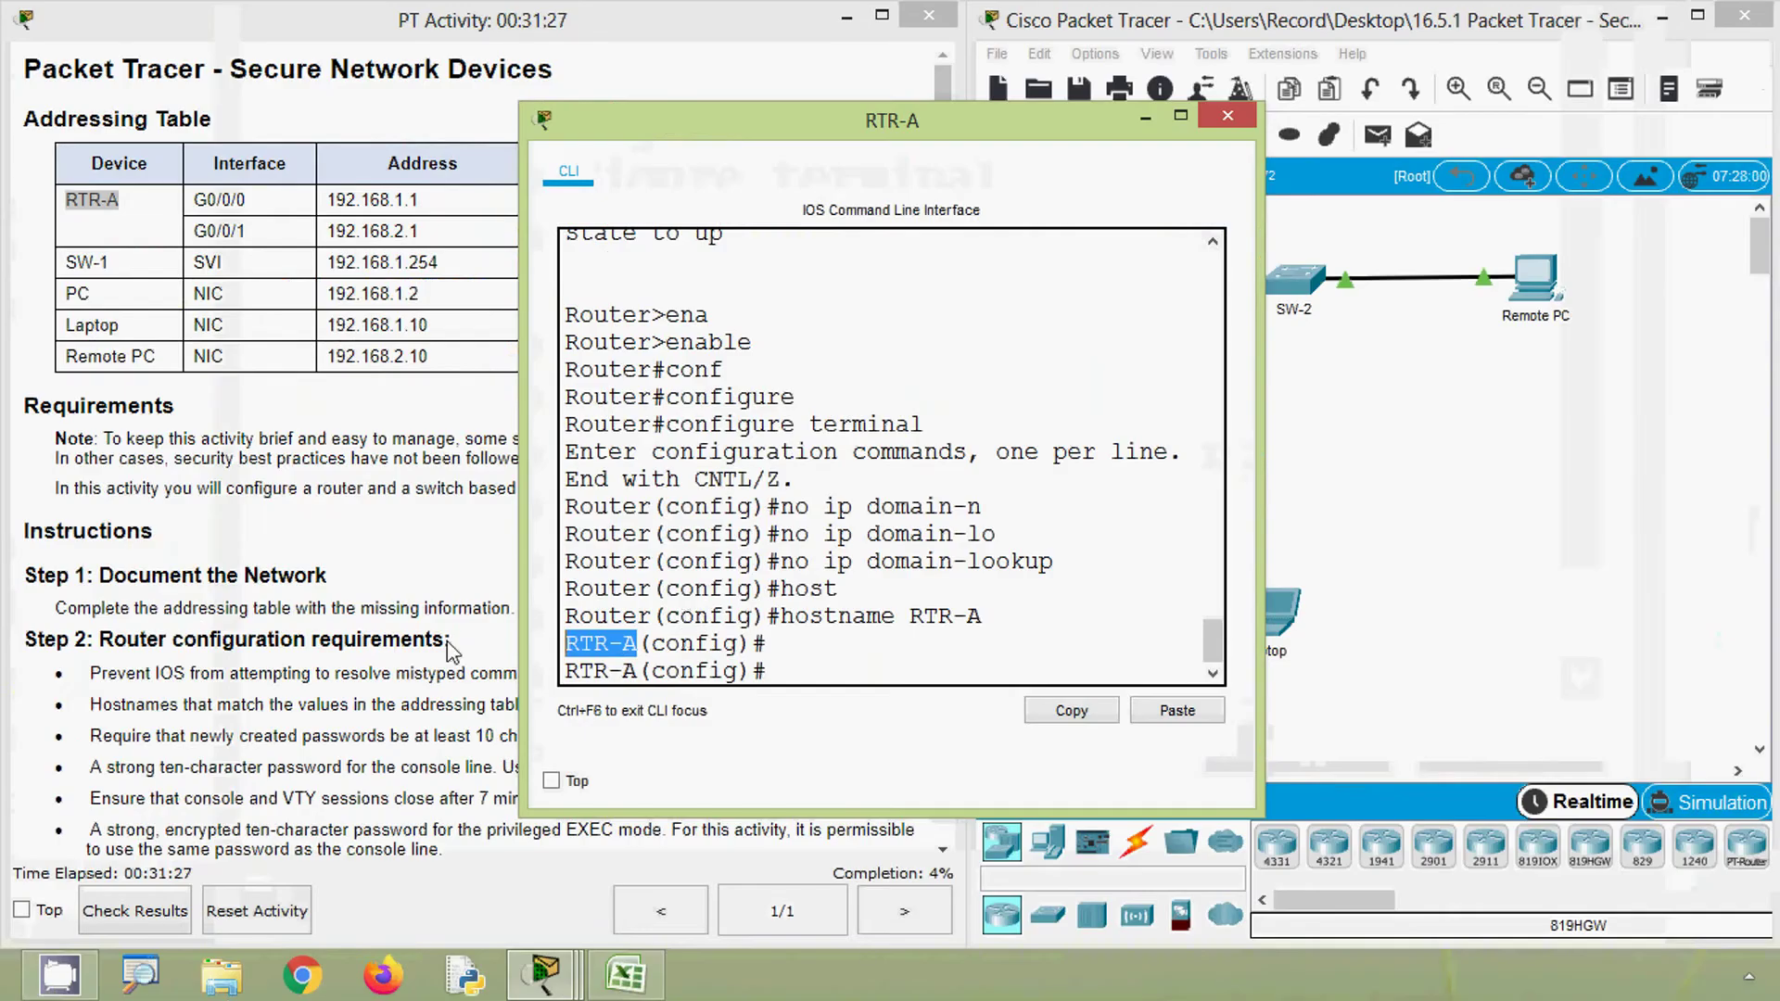
{"action": "left_click", "coordinate": [362, 654]}
{"action": "scroll", "coordinate": [359, 656], "scroll_direction": "down", "scroll_amount": 5}
{"action": "scroll", "coordinate": [359, 656], "scroll_direction": "down", "scroll_amount": 8}
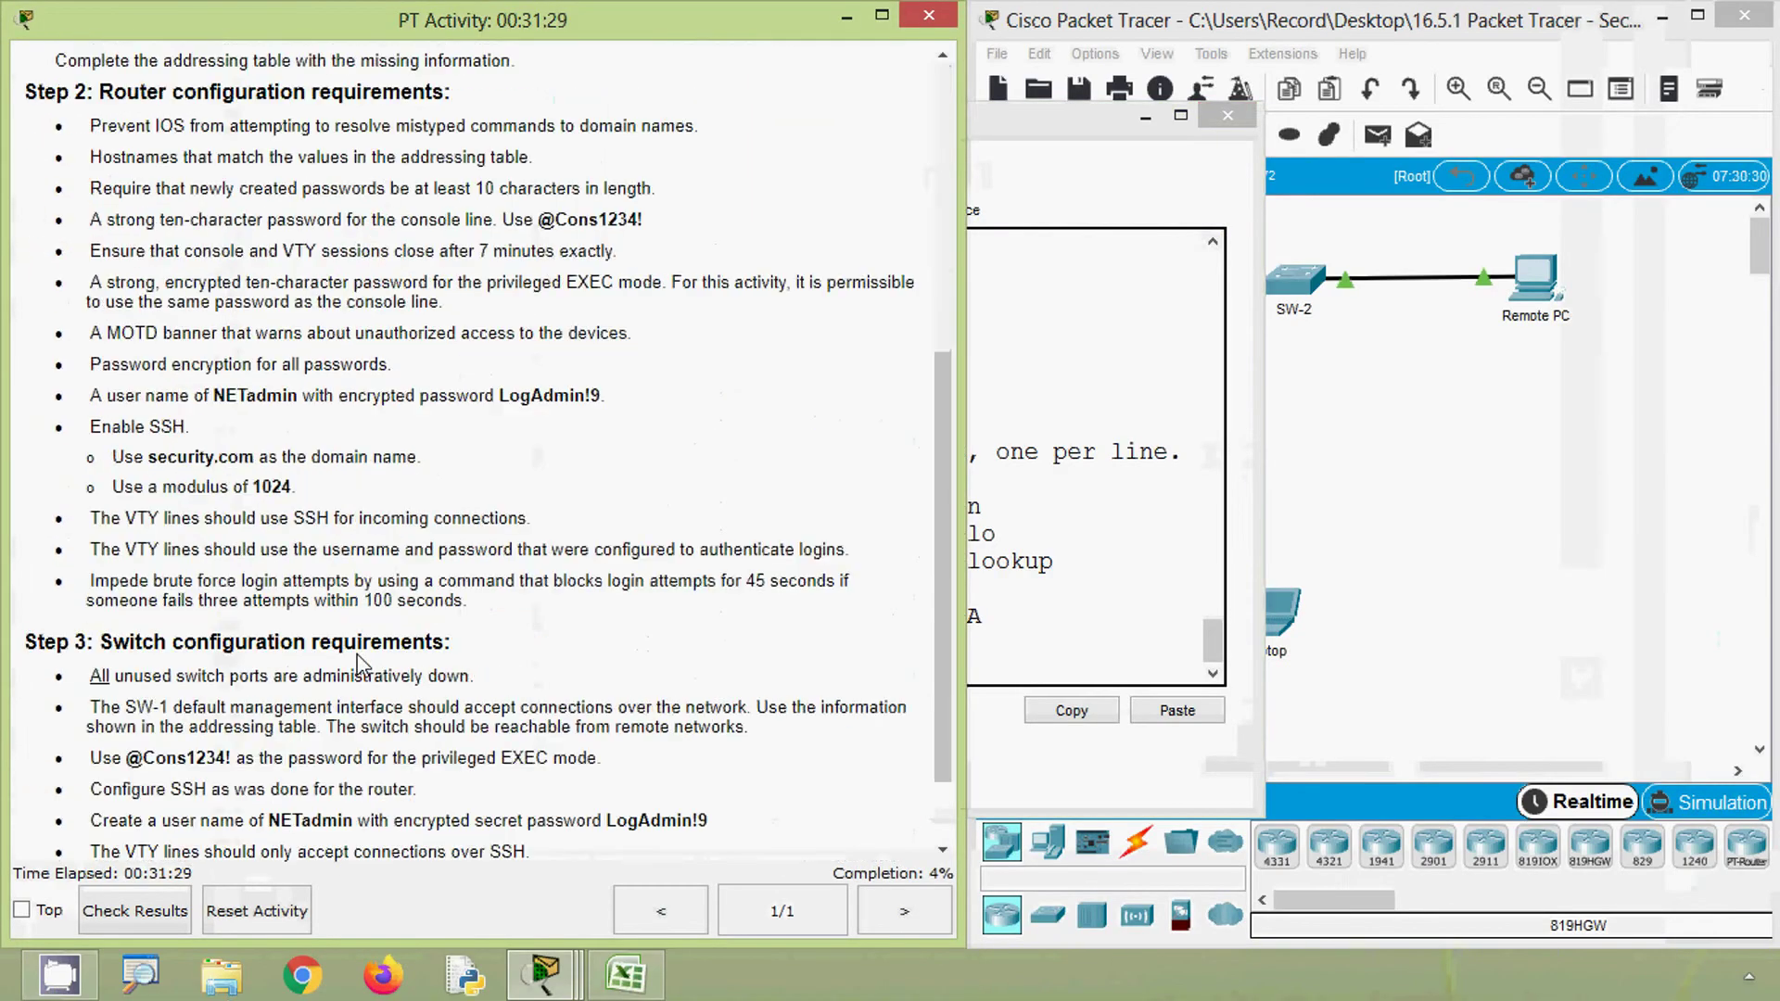
{"action": "scroll", "coordinate": [170, 368], "scroll_direction": "up", "scroll_amount": 3}
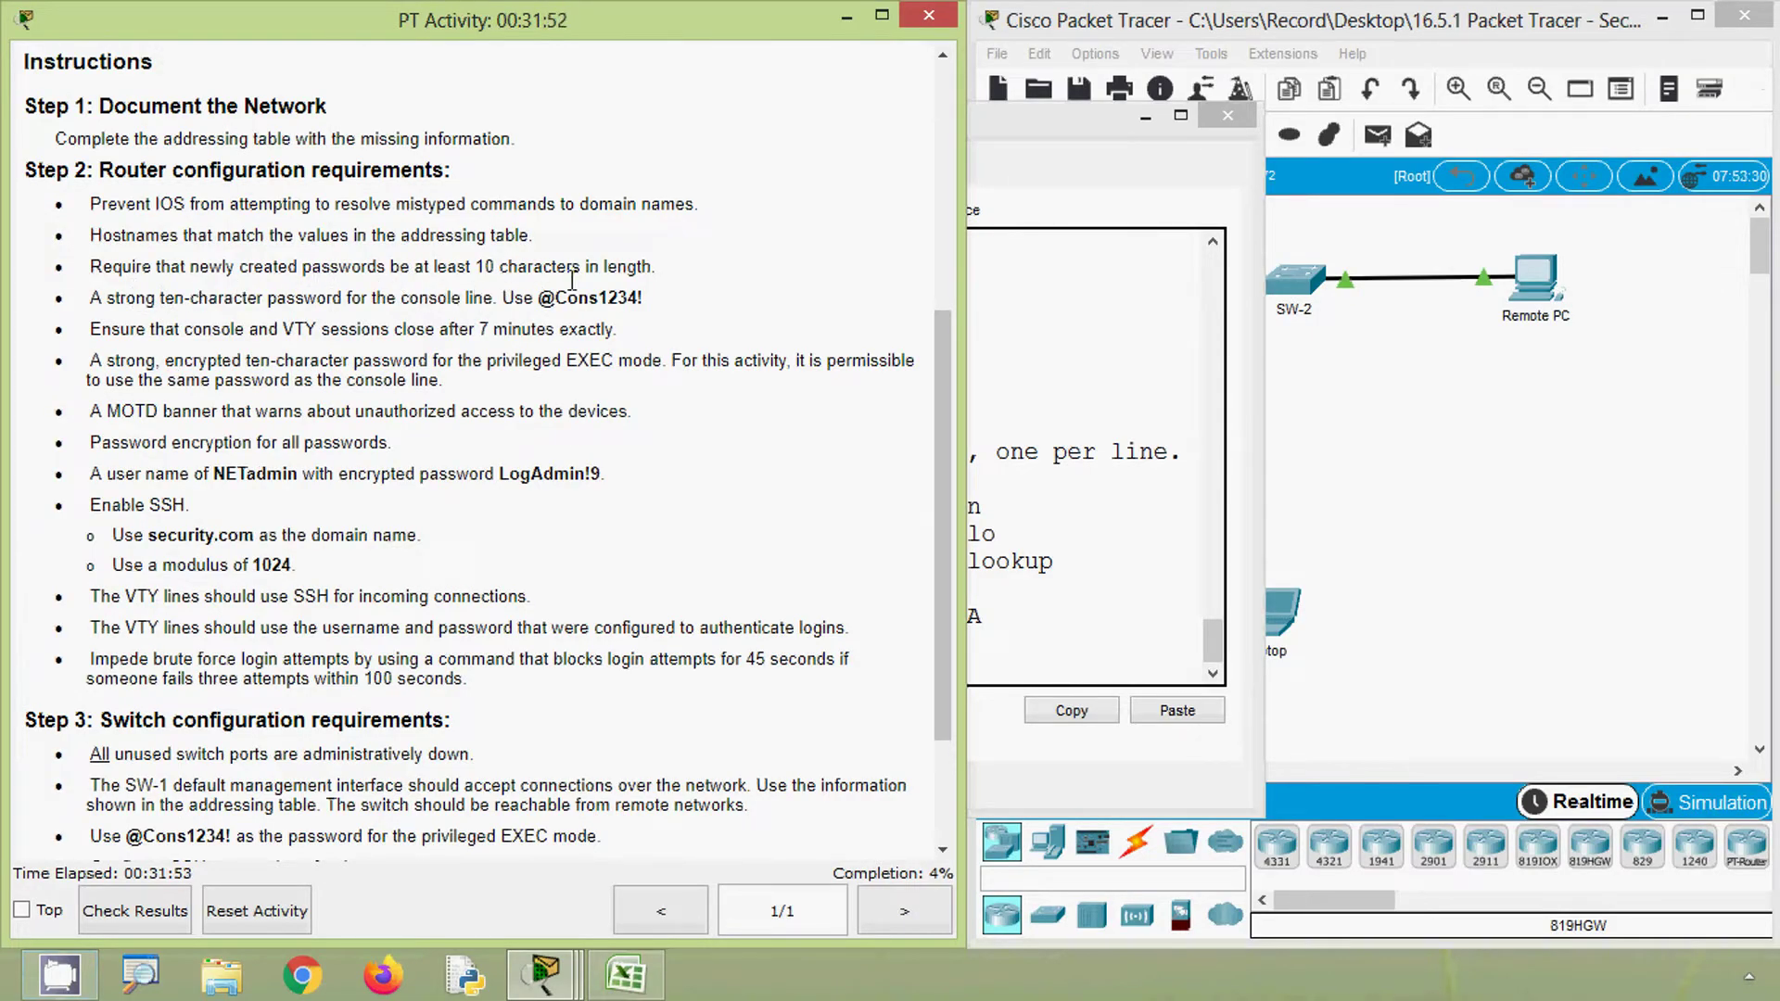
Step: Enter 'security passwords min-length 10' in RTR-A's global configuration
{"action": "left_click", "coordinate": [976, 457]}
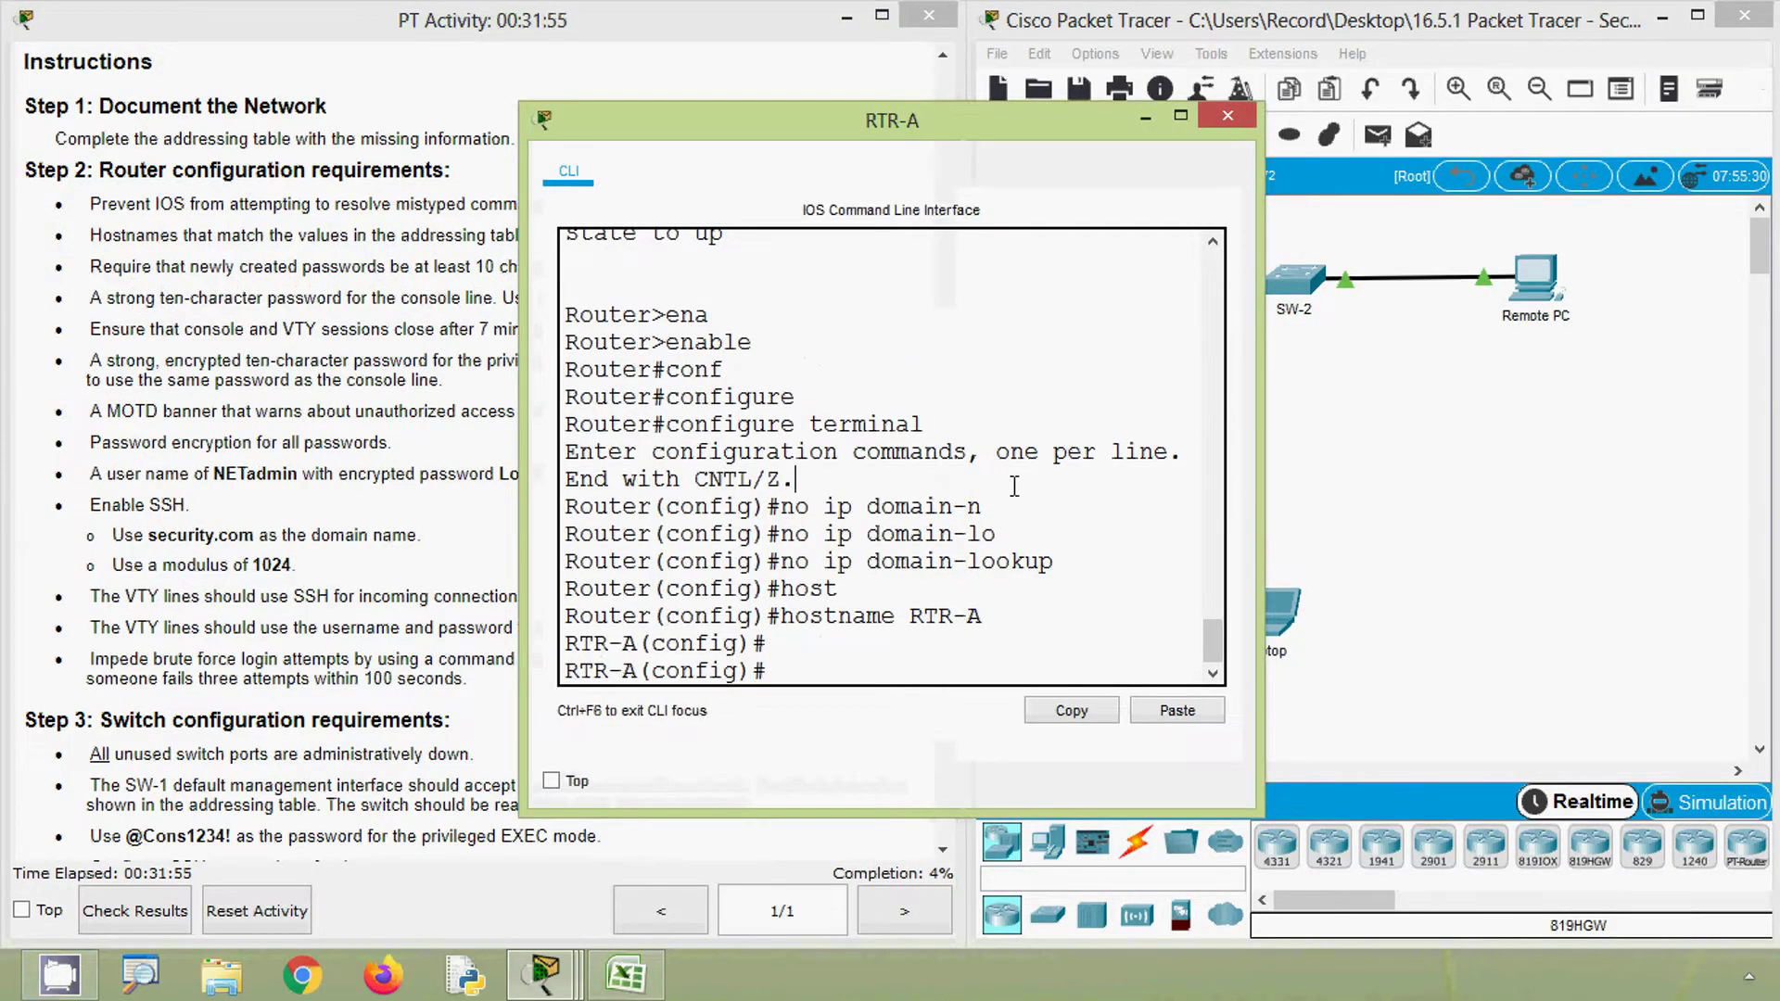
{"action": "left_click", "coordinate": [1014, 486]}
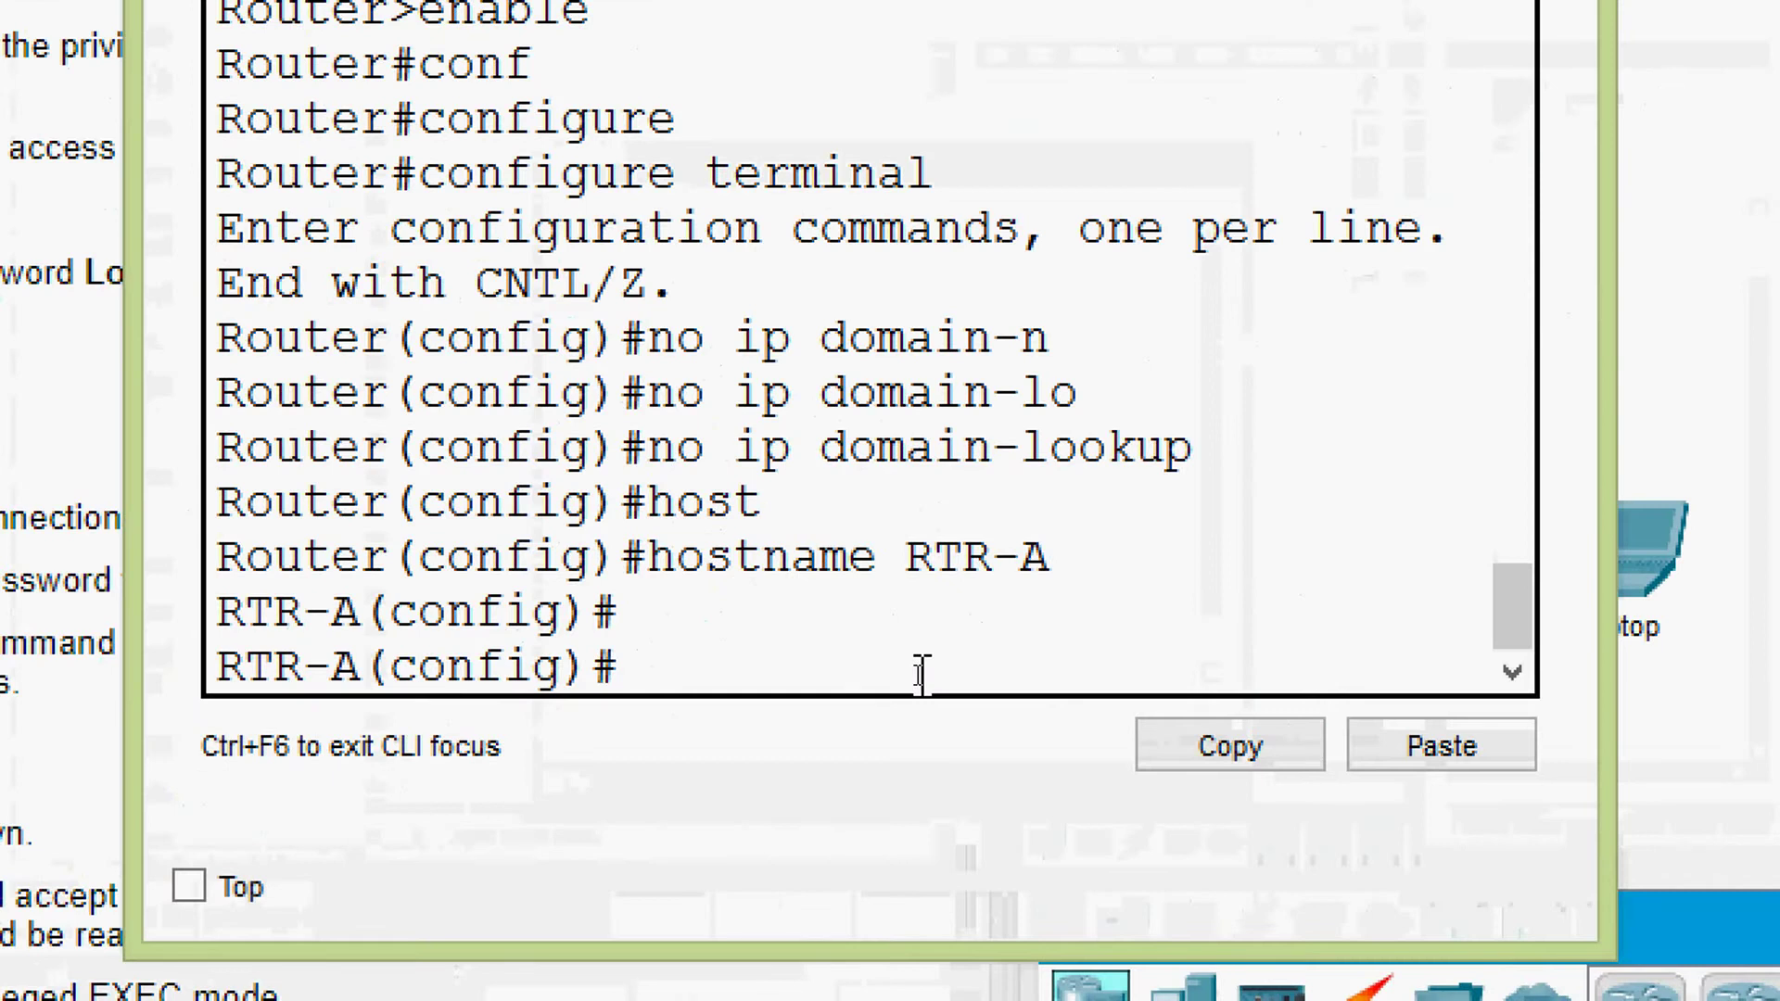
{"action": "type", "text": "secu"}
{"action": "key", "text": "Tab"}
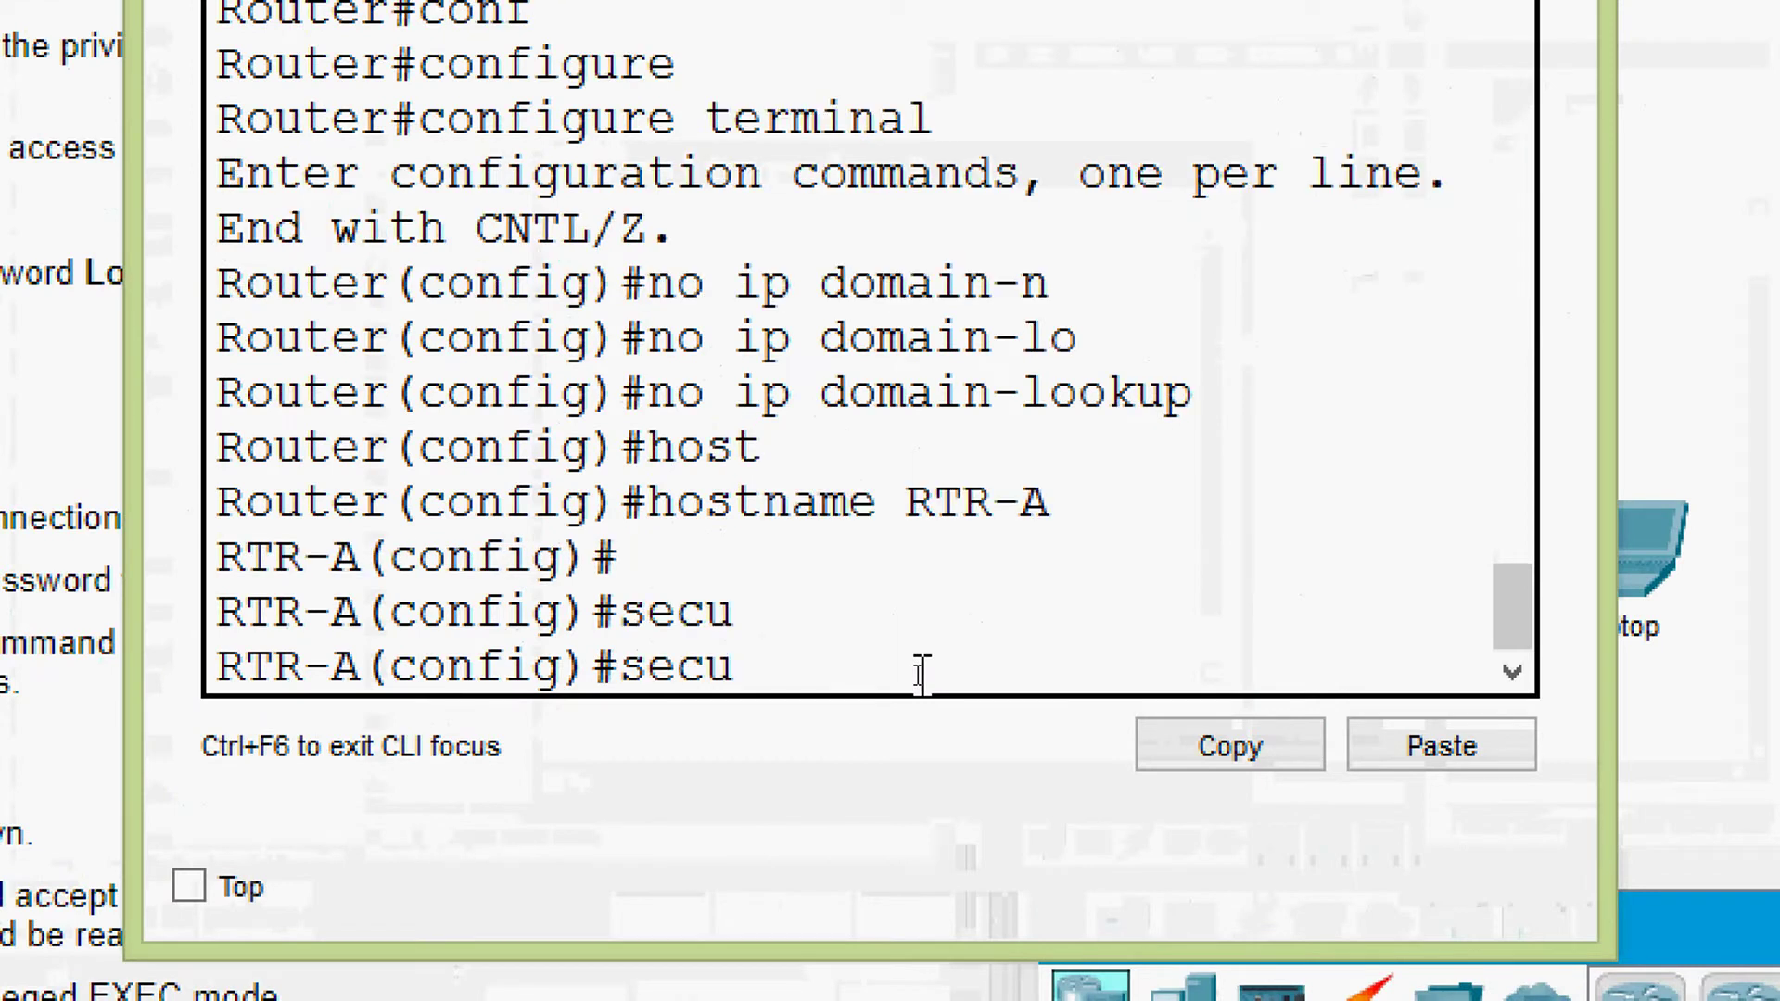
{"action": "type", "text": "rity"}
{"action": "key", "text": "Tab"}
{"action": "key", "text": "Tab"}
{"action": "type", "text": "pas"}
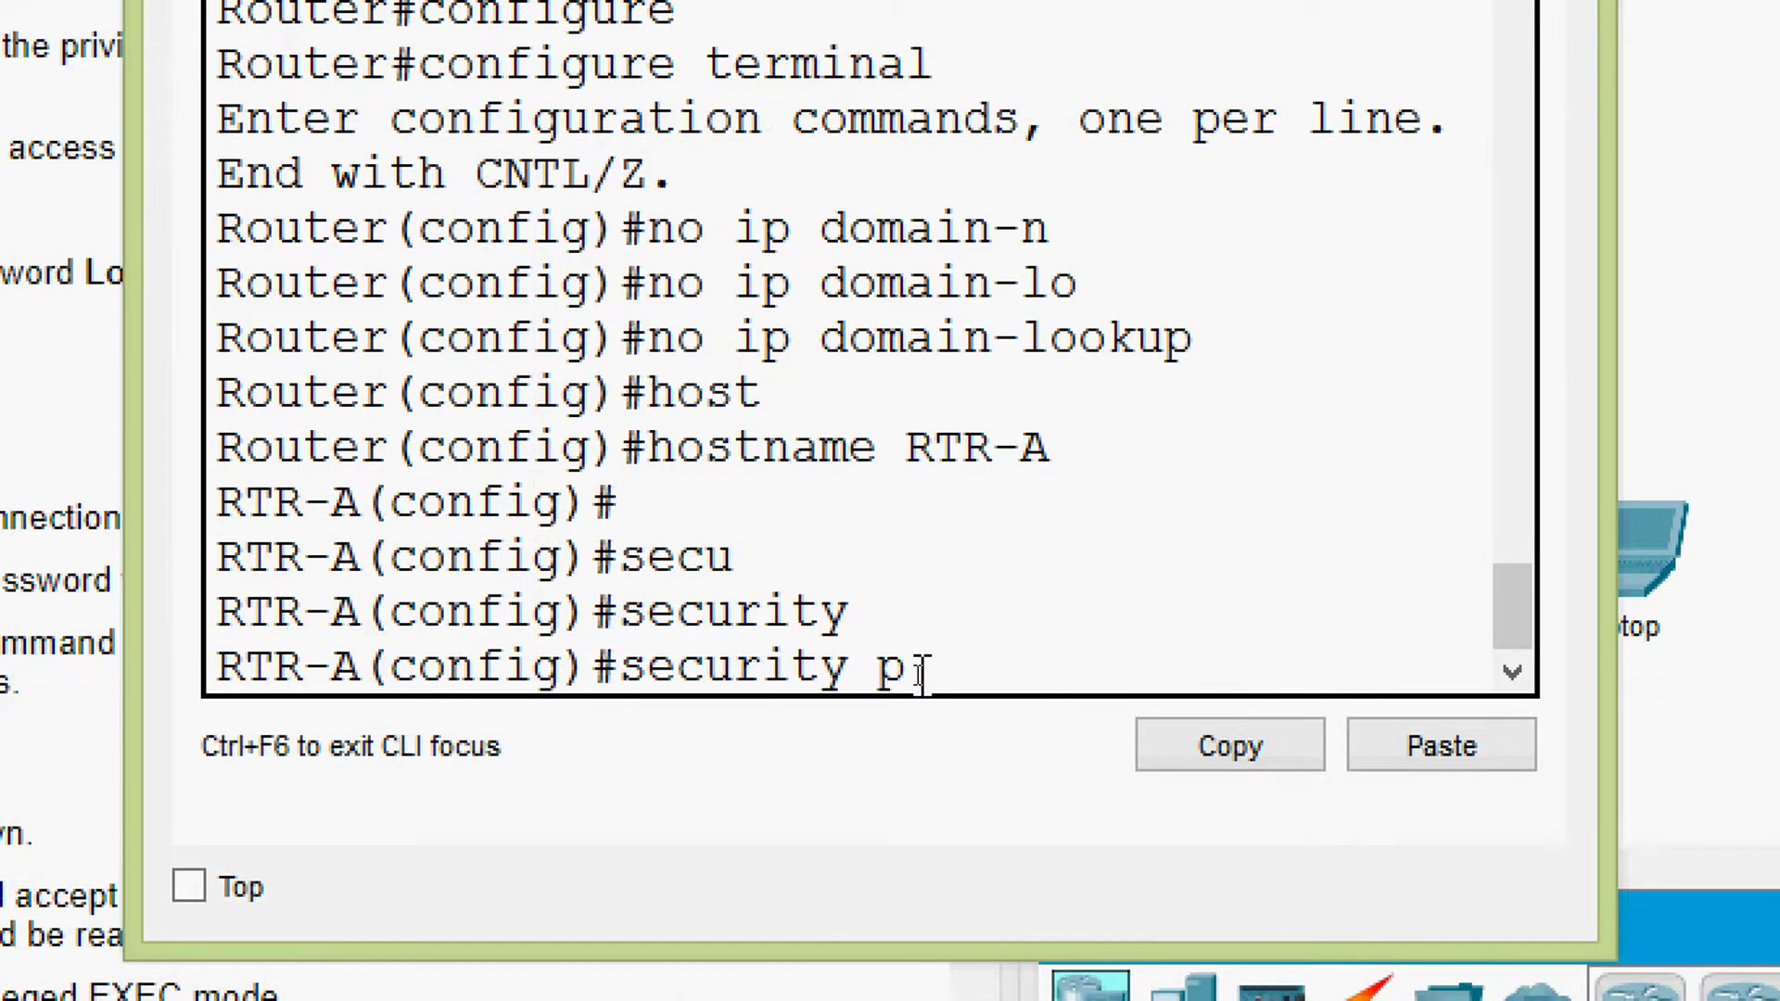
{"action": "key", "text": "Tab"}
{"action": "type", "text": "min"}
{"action": "key", "text": "Tab"}
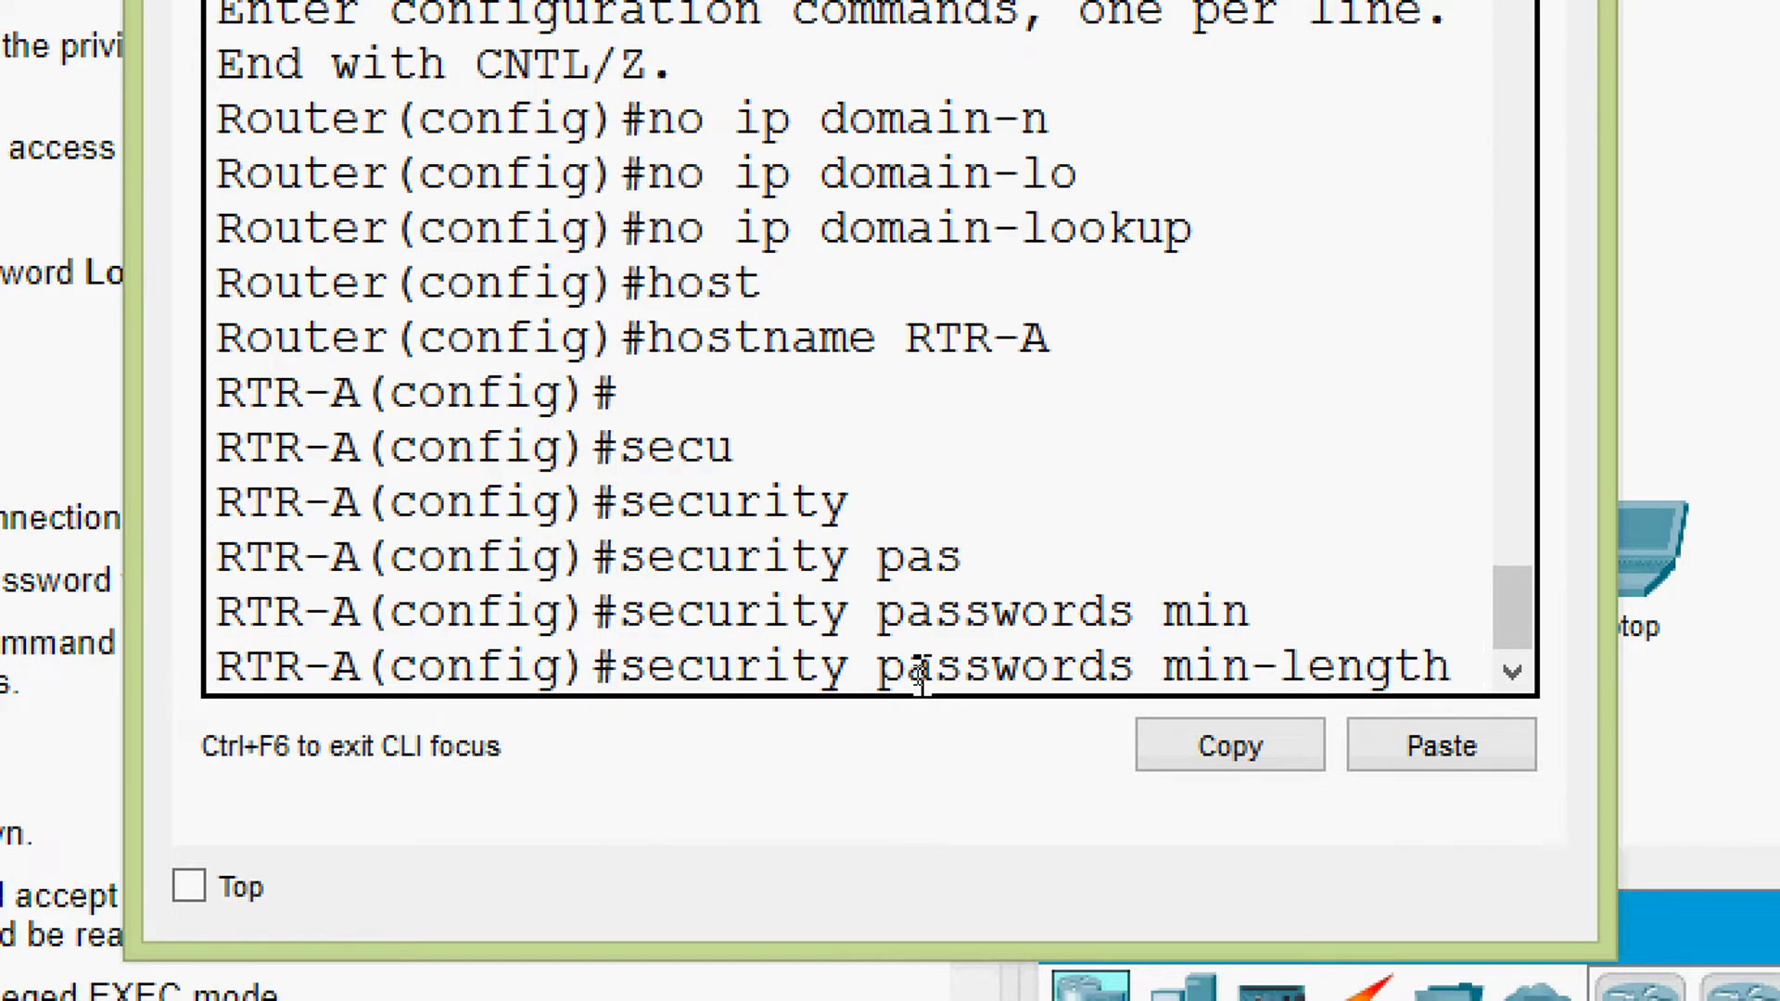
{"action": "type", "text": "10"}
{"action": "key", "text": "Return"}
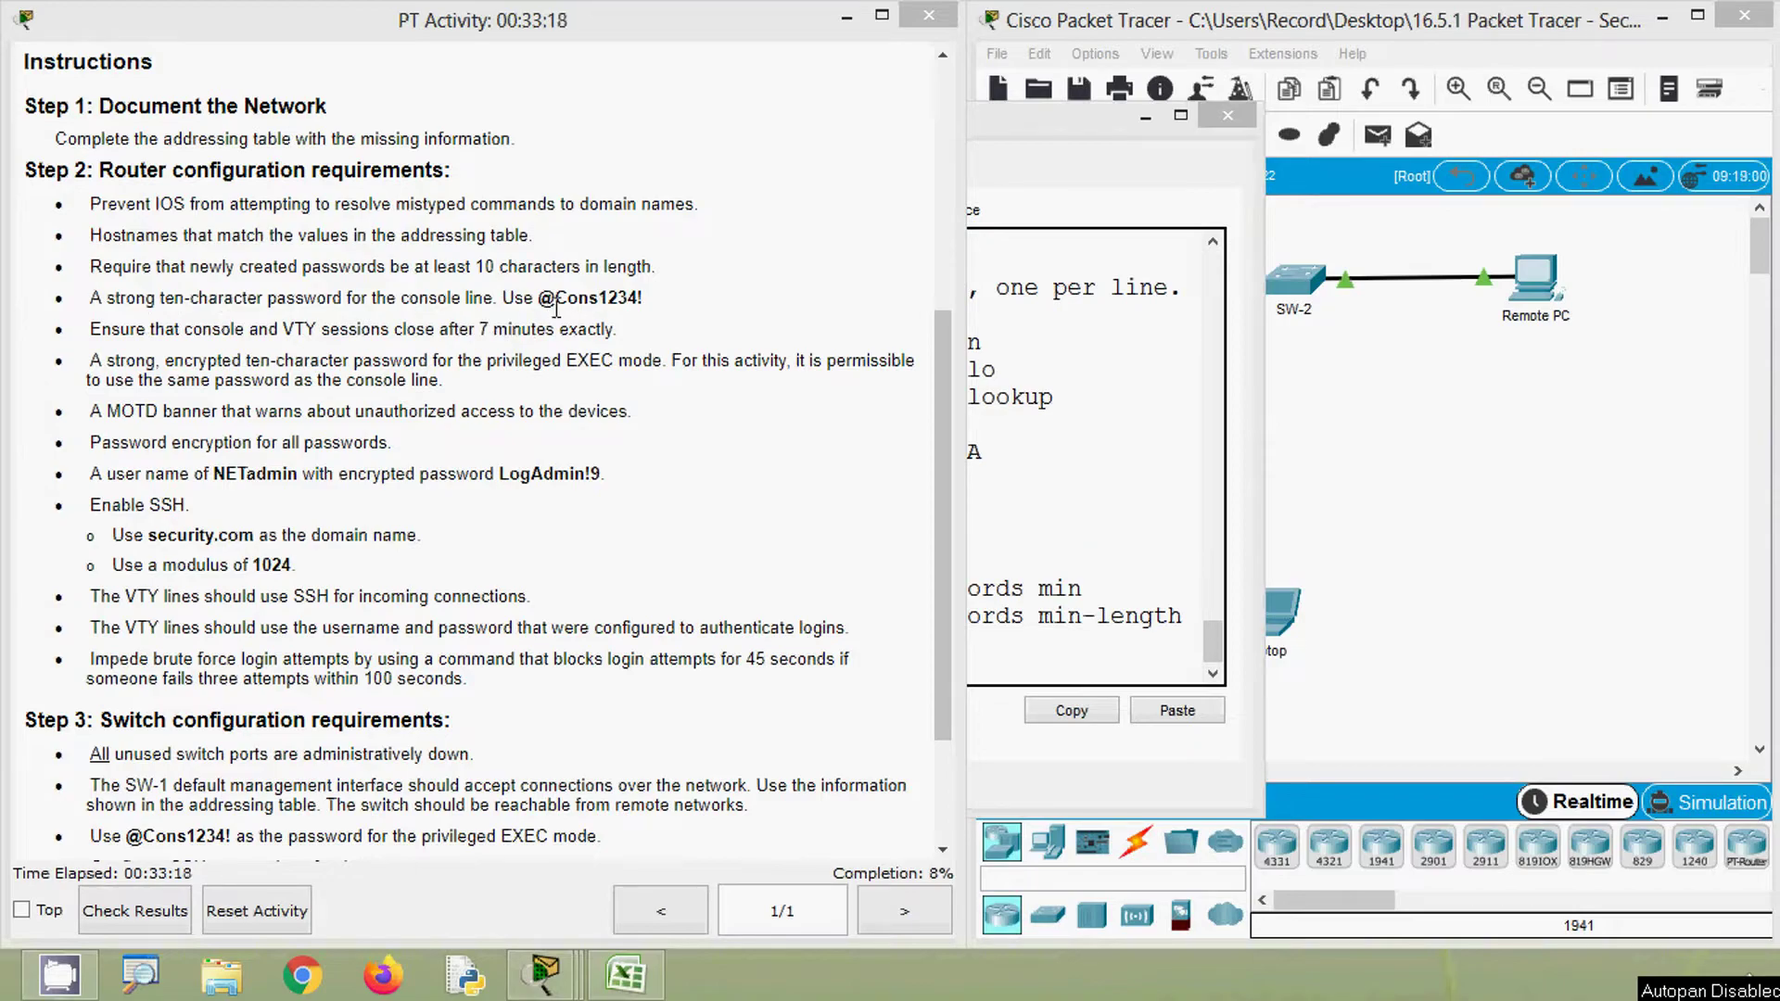
Step: On line console 0, set the password copied from the instructions and enable login
{"action": "left_click_drag", "start_coordinate": [537, 299], "coordinate": [649, 308]}
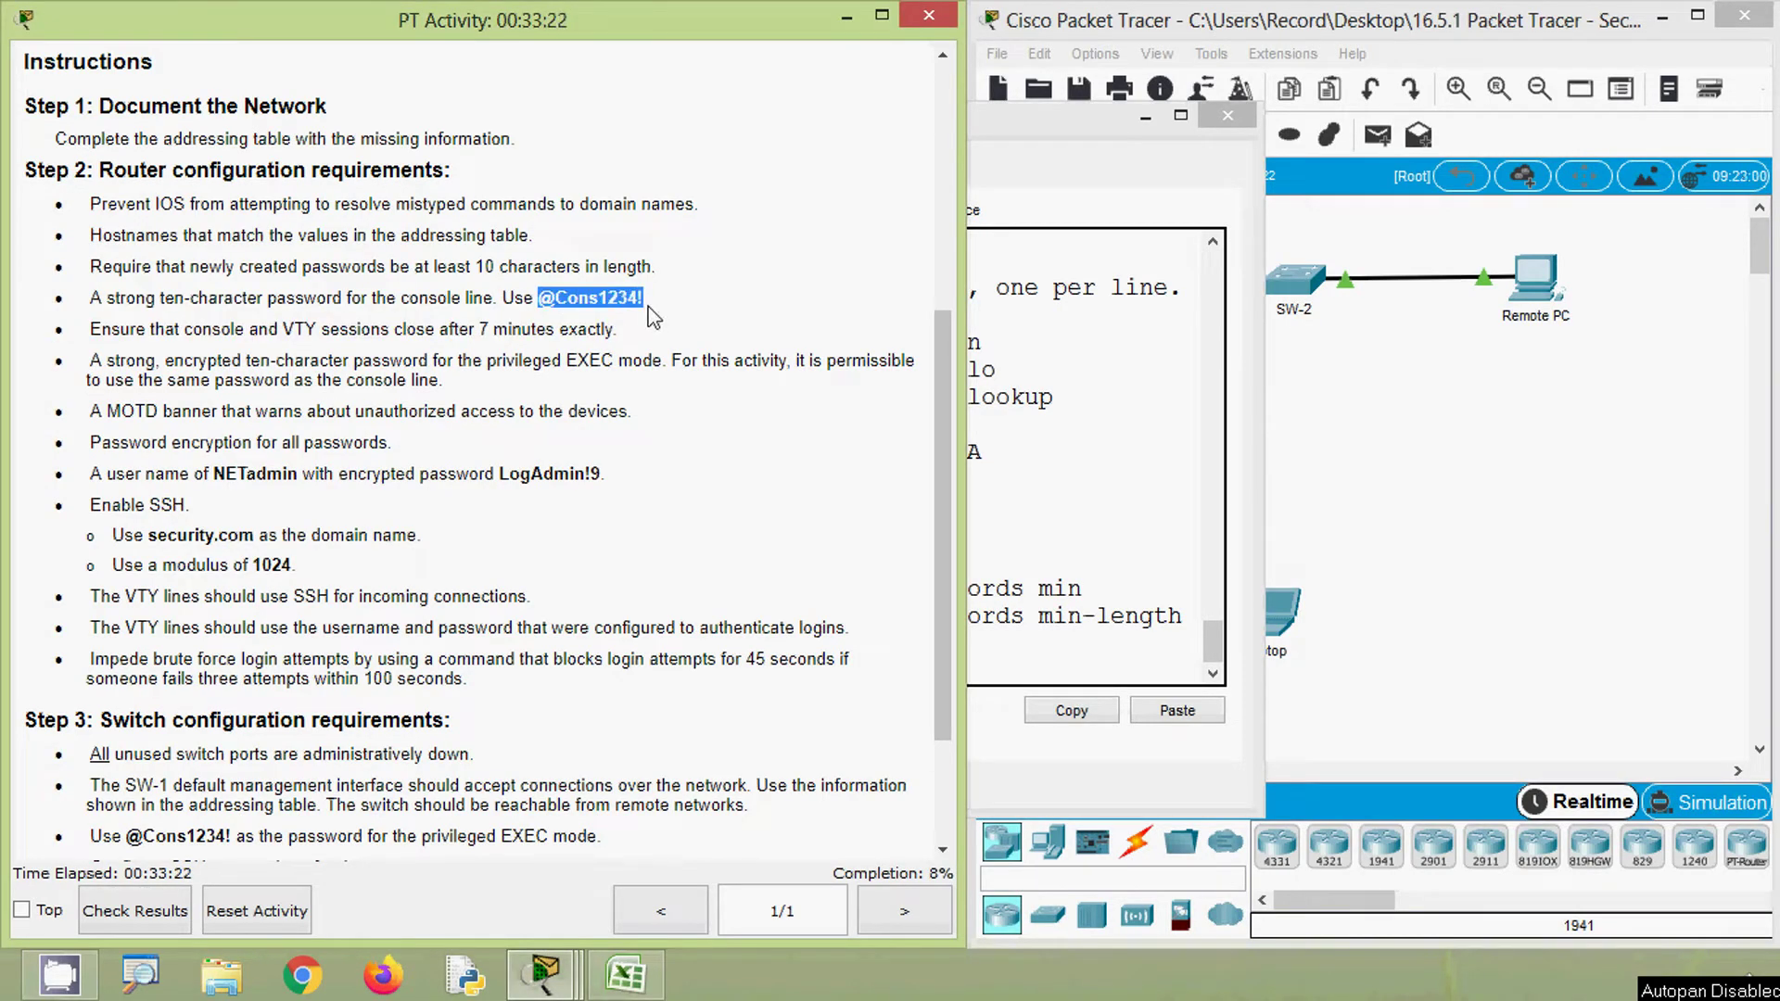
{"action": "left_click", "coordinate": [1063, 512]}
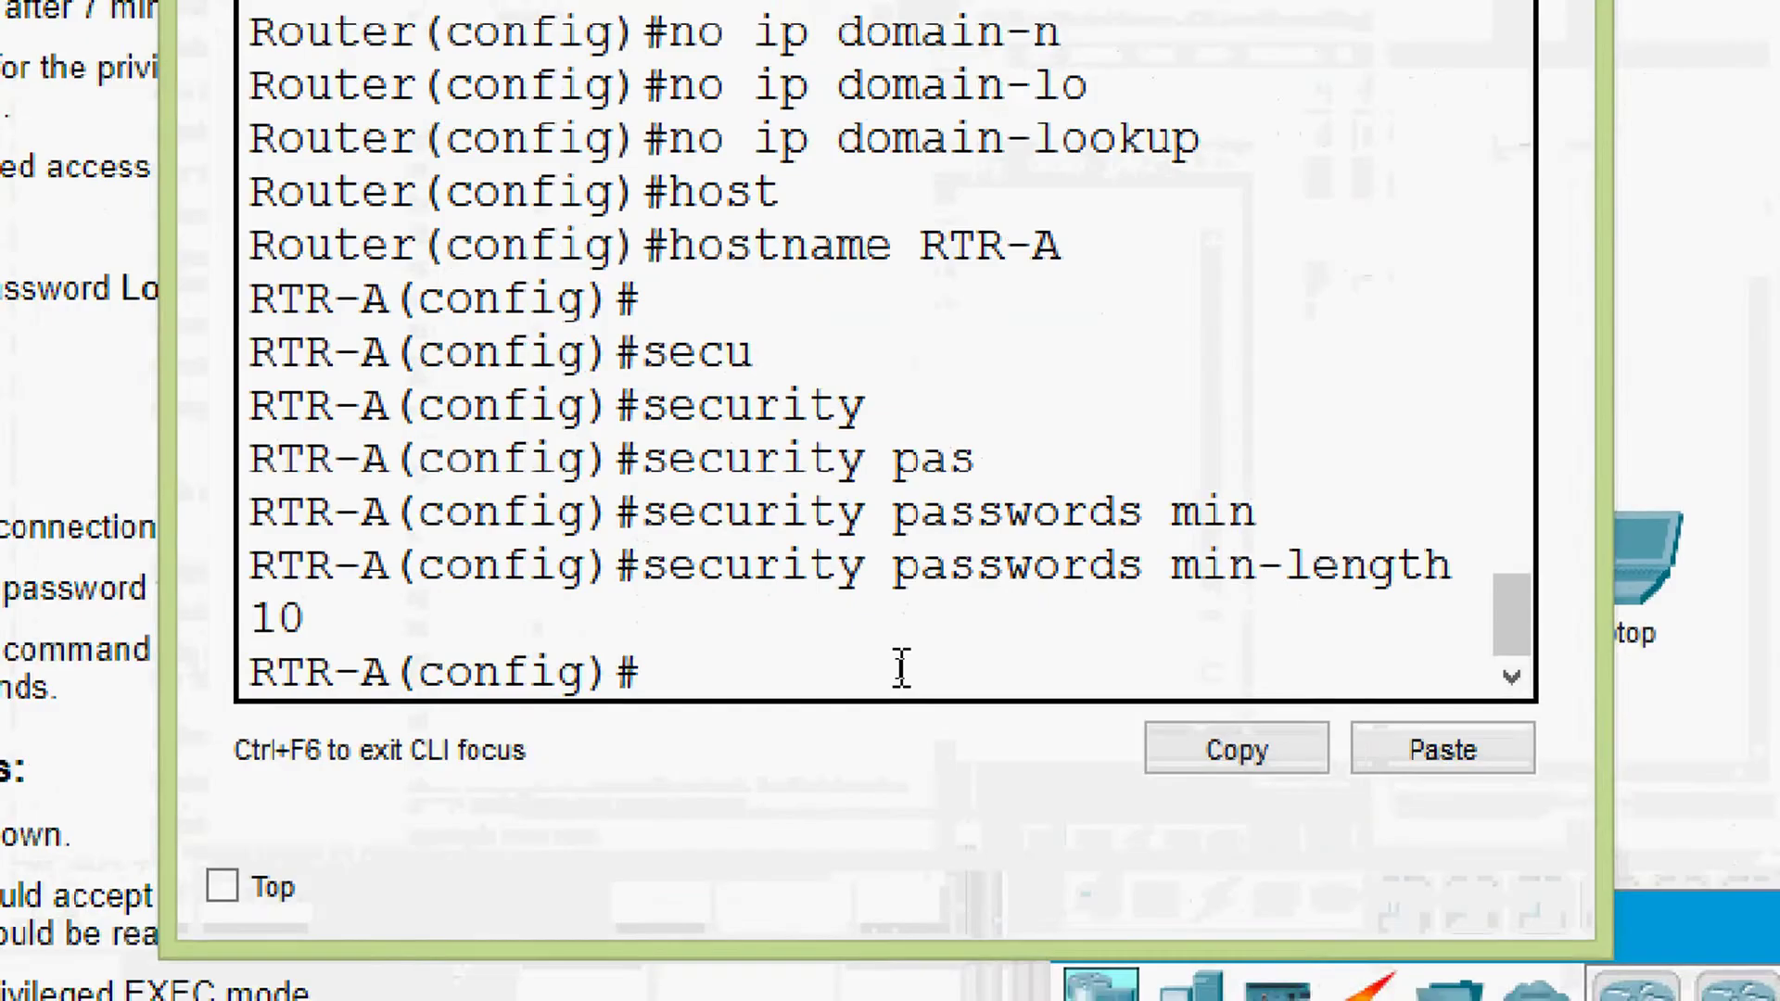
{"action": "type", "text": "line"}
{"action": "key", "text": "Tab"}
{"action": "type", "text": "con"}
{"action": "key", "text": "Tab"}
{"action": "type", "text": "0"}
{"action": "key", "text": "Return"}
{"action": "type", "text": "pas"}
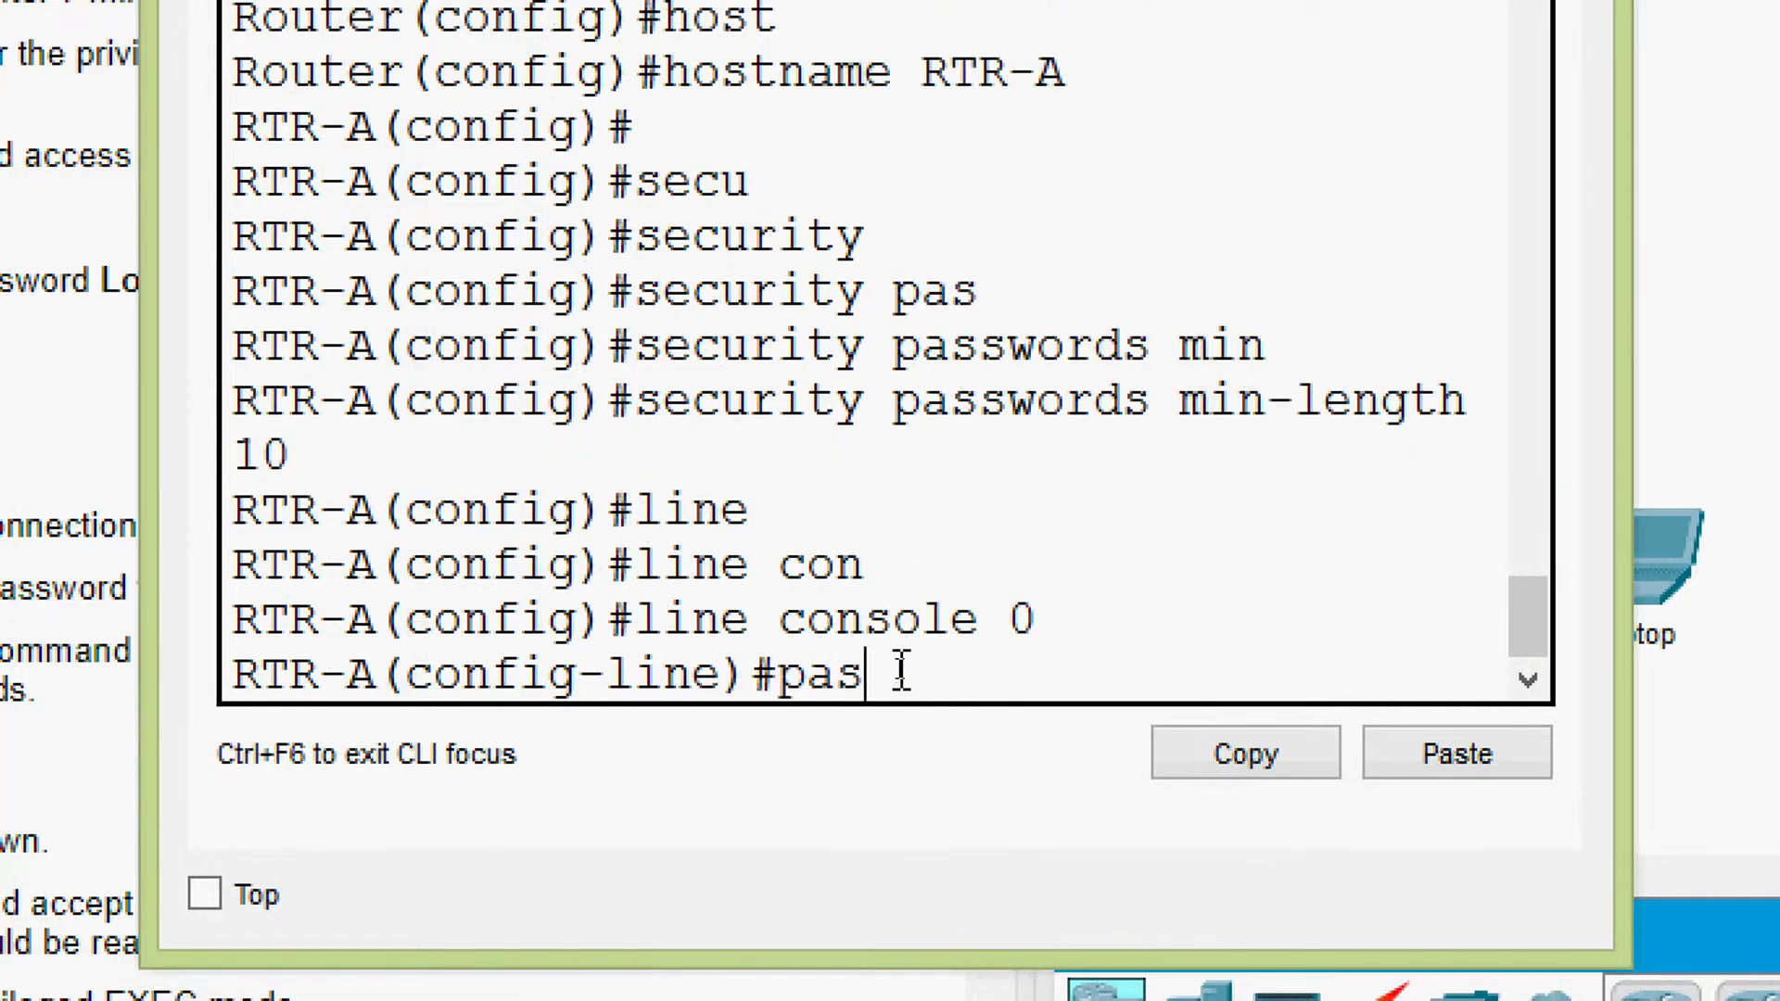
{"action": "key", "text": "Tab"}
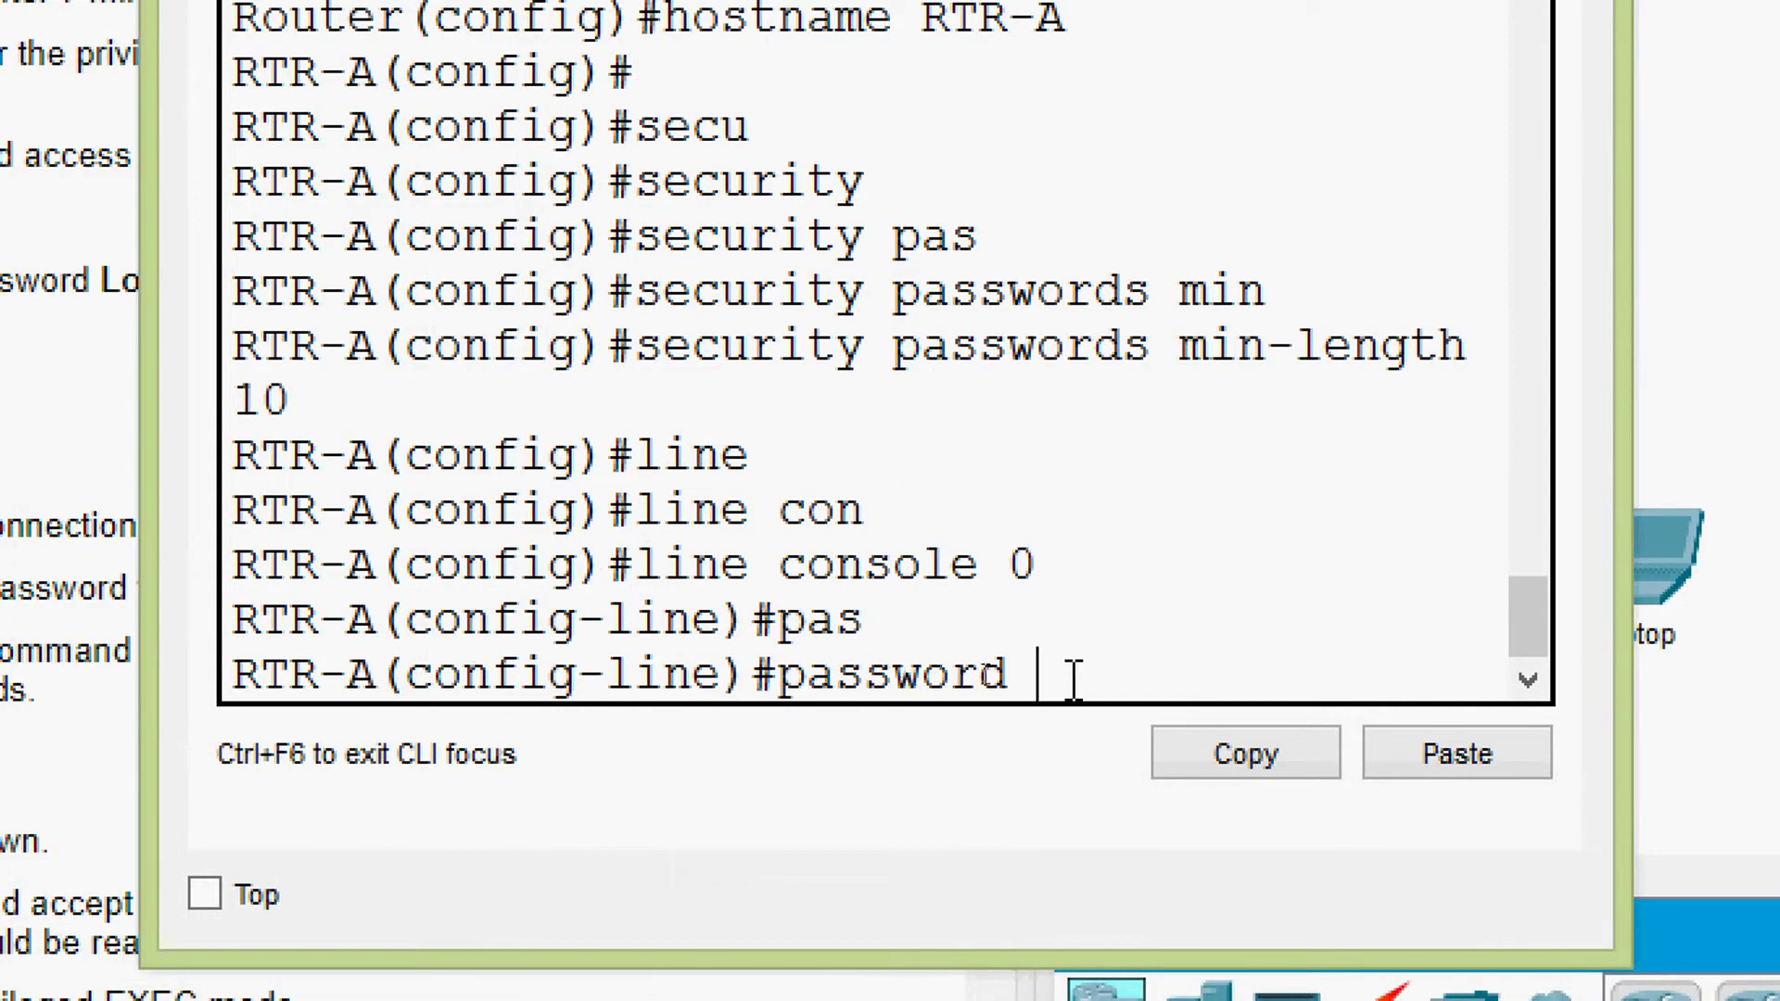
{"action": "right_click", "coordinate": [1069, 680]}
{"action": "left_click", "coordinate": [1103, 773]}
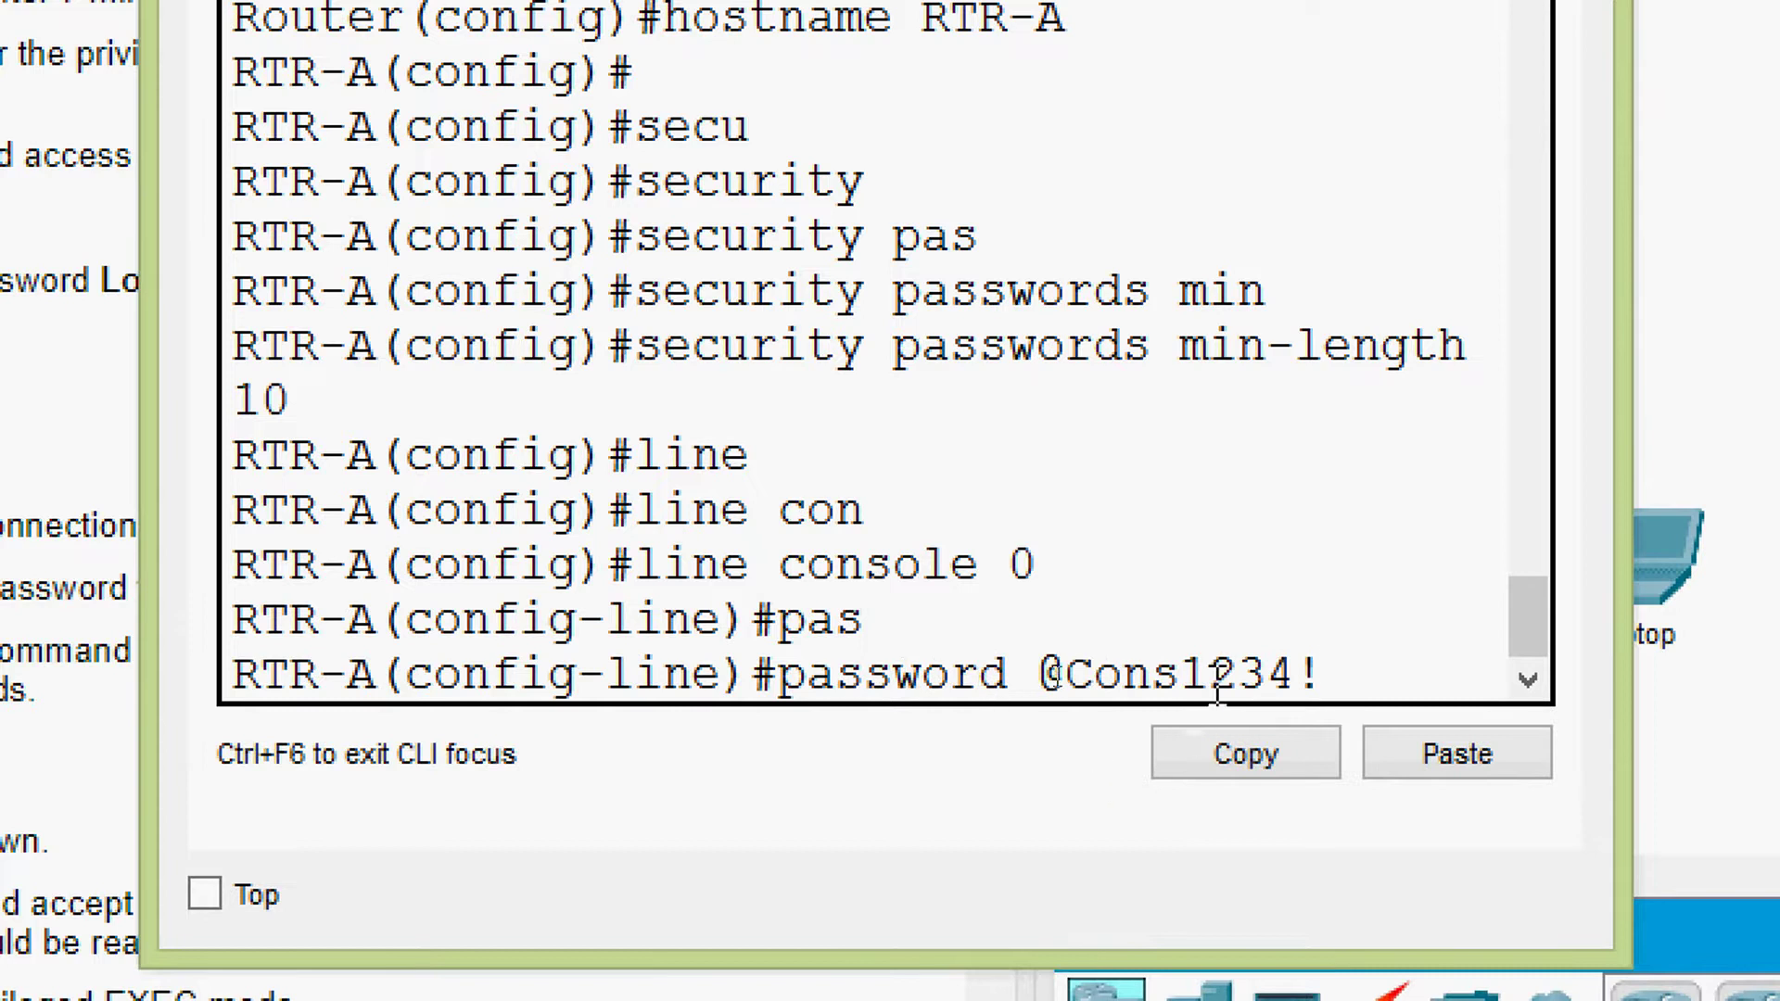
{"action": "key", "text": "Return"}
{"action": "type", "text": "login"}
{"action": "key", "text": "Return"}
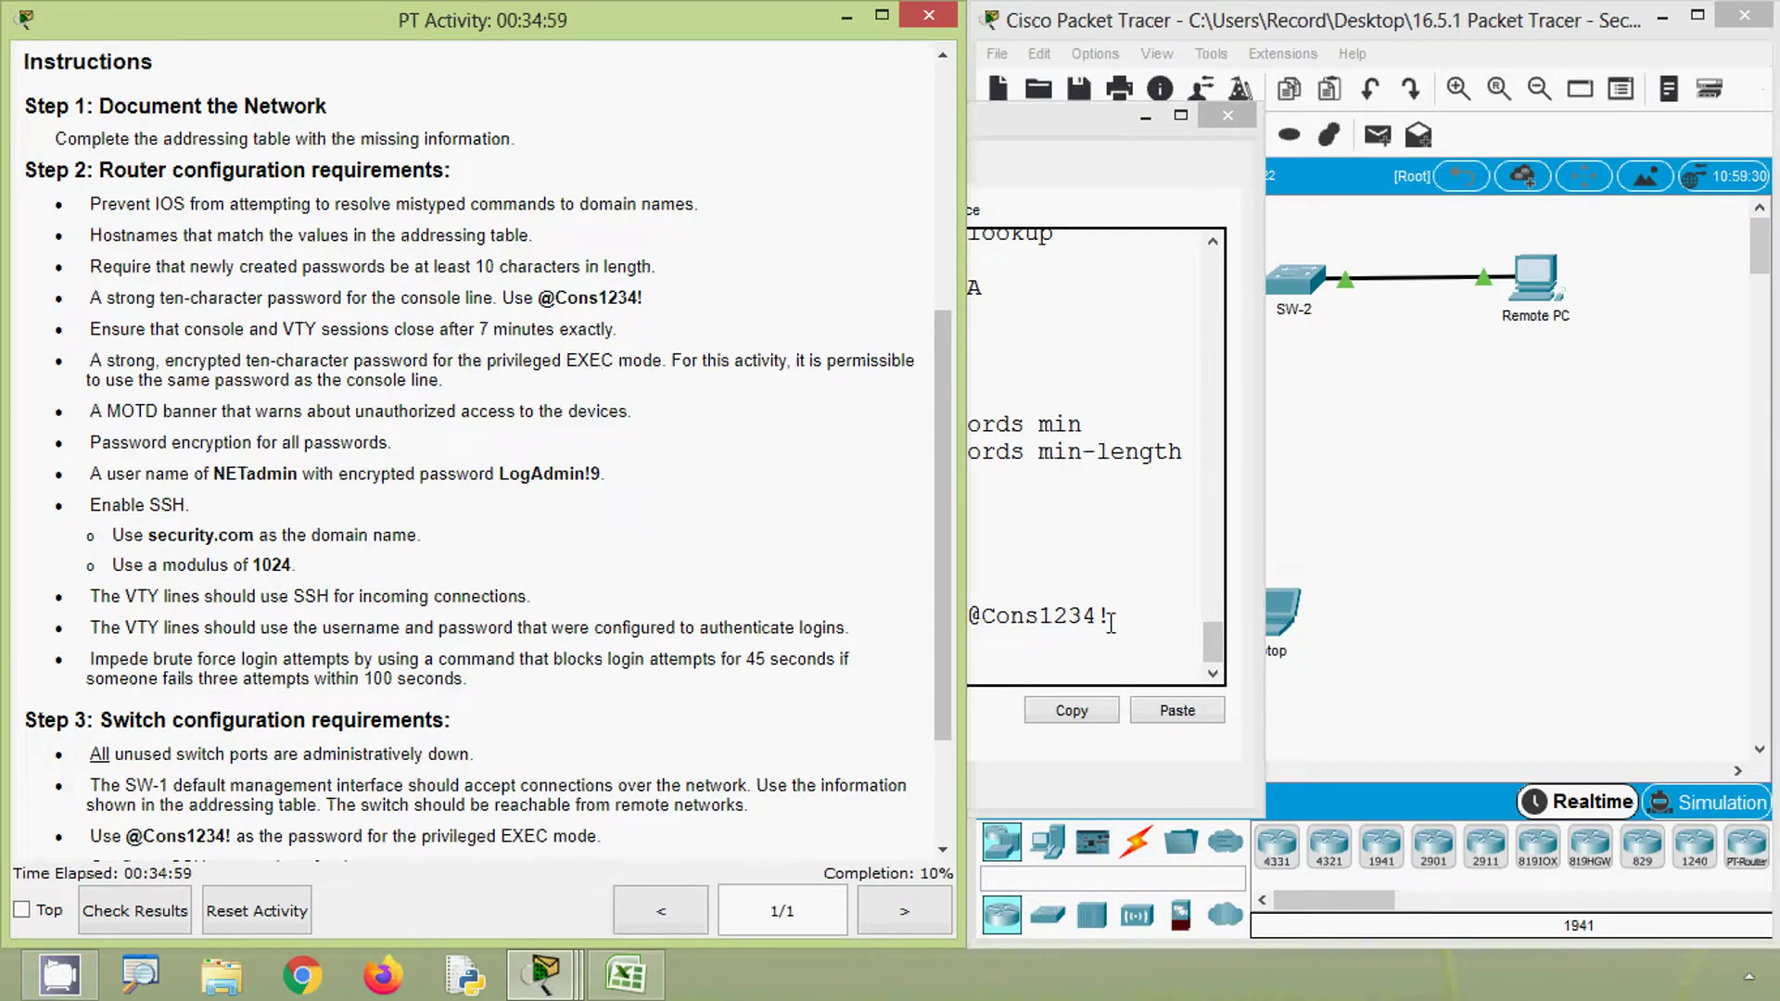
Step: Set exec-timeout 7 on the console line and exit line configuration
{"action": "left_click", "coordinate": [1110, 623]}
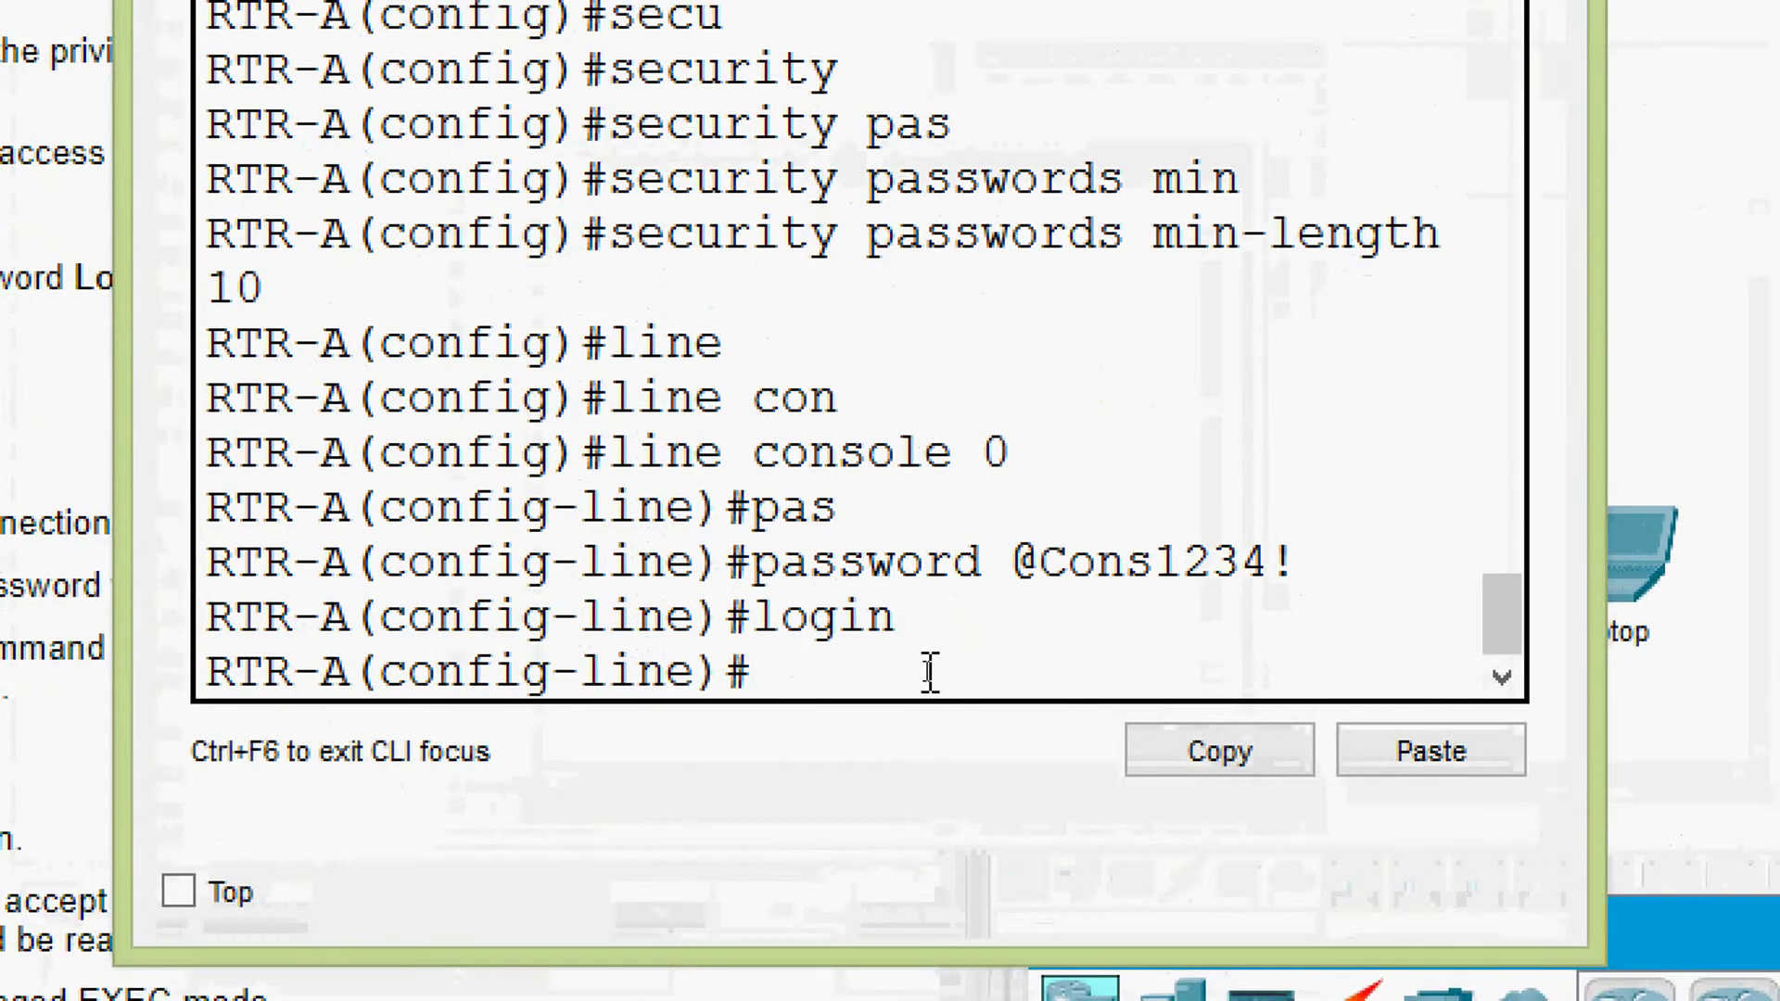
{"action": "type", "text": "exec"}
{"action": "key", "text": "Tab"}
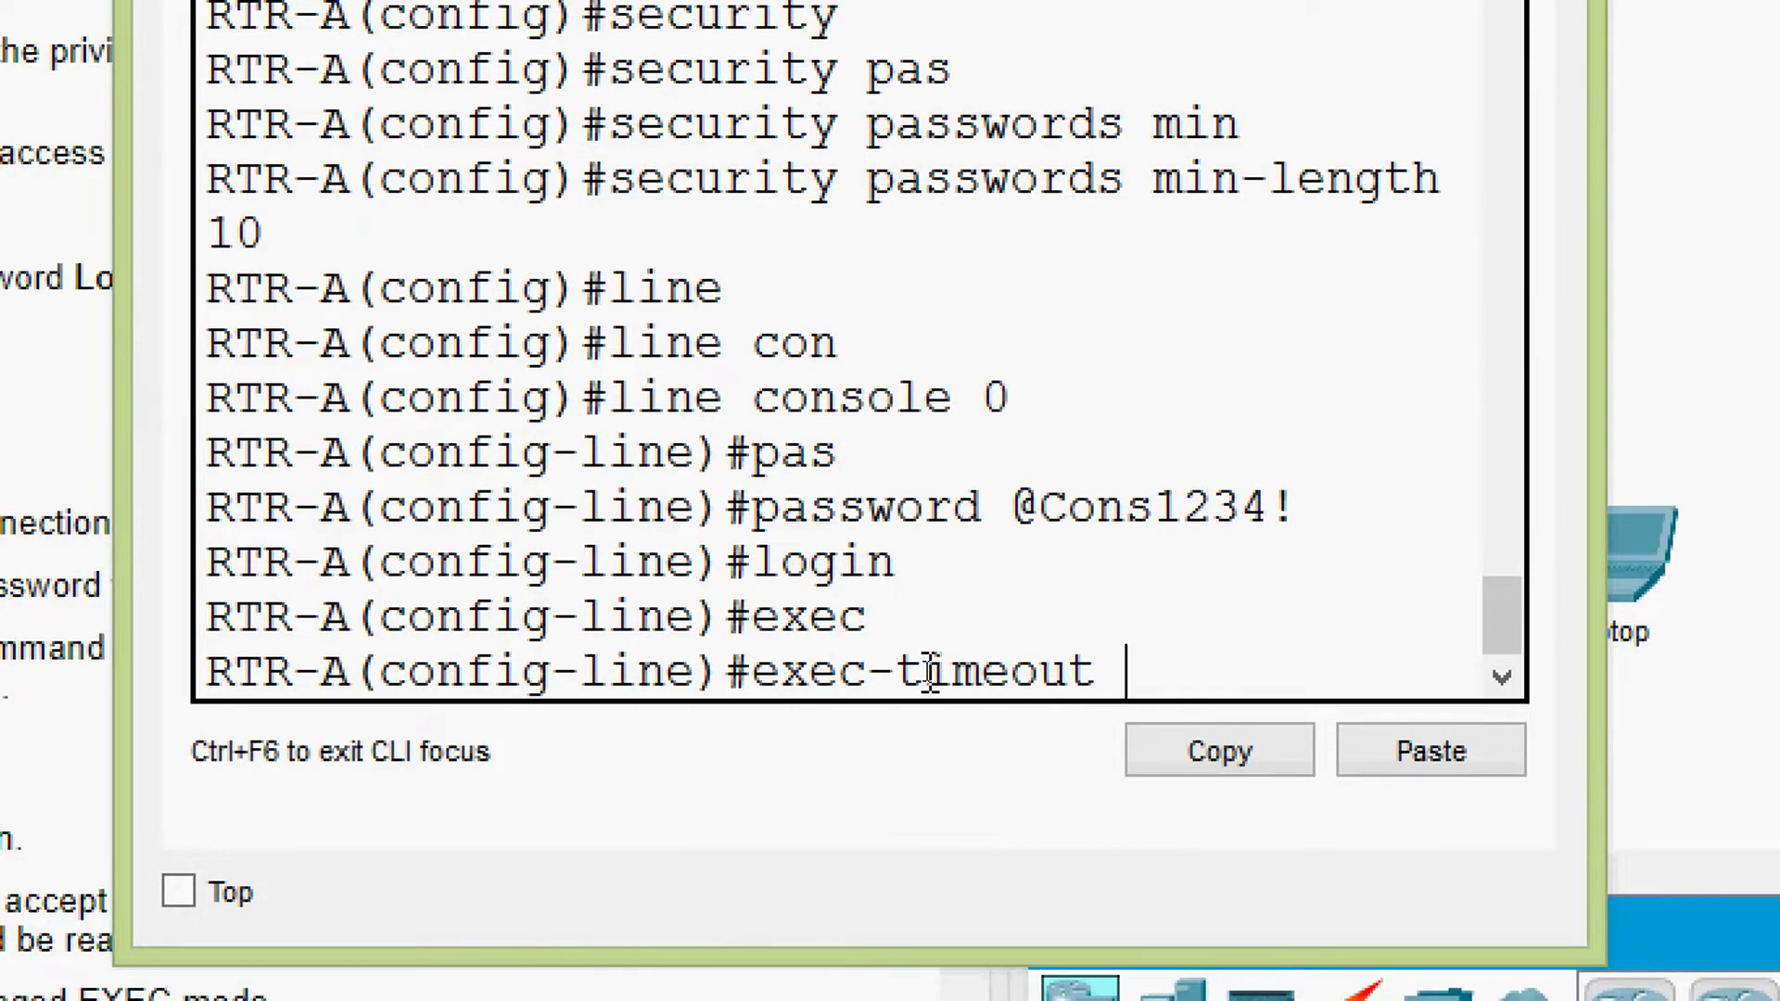
{"action": "type", "text": "?"}
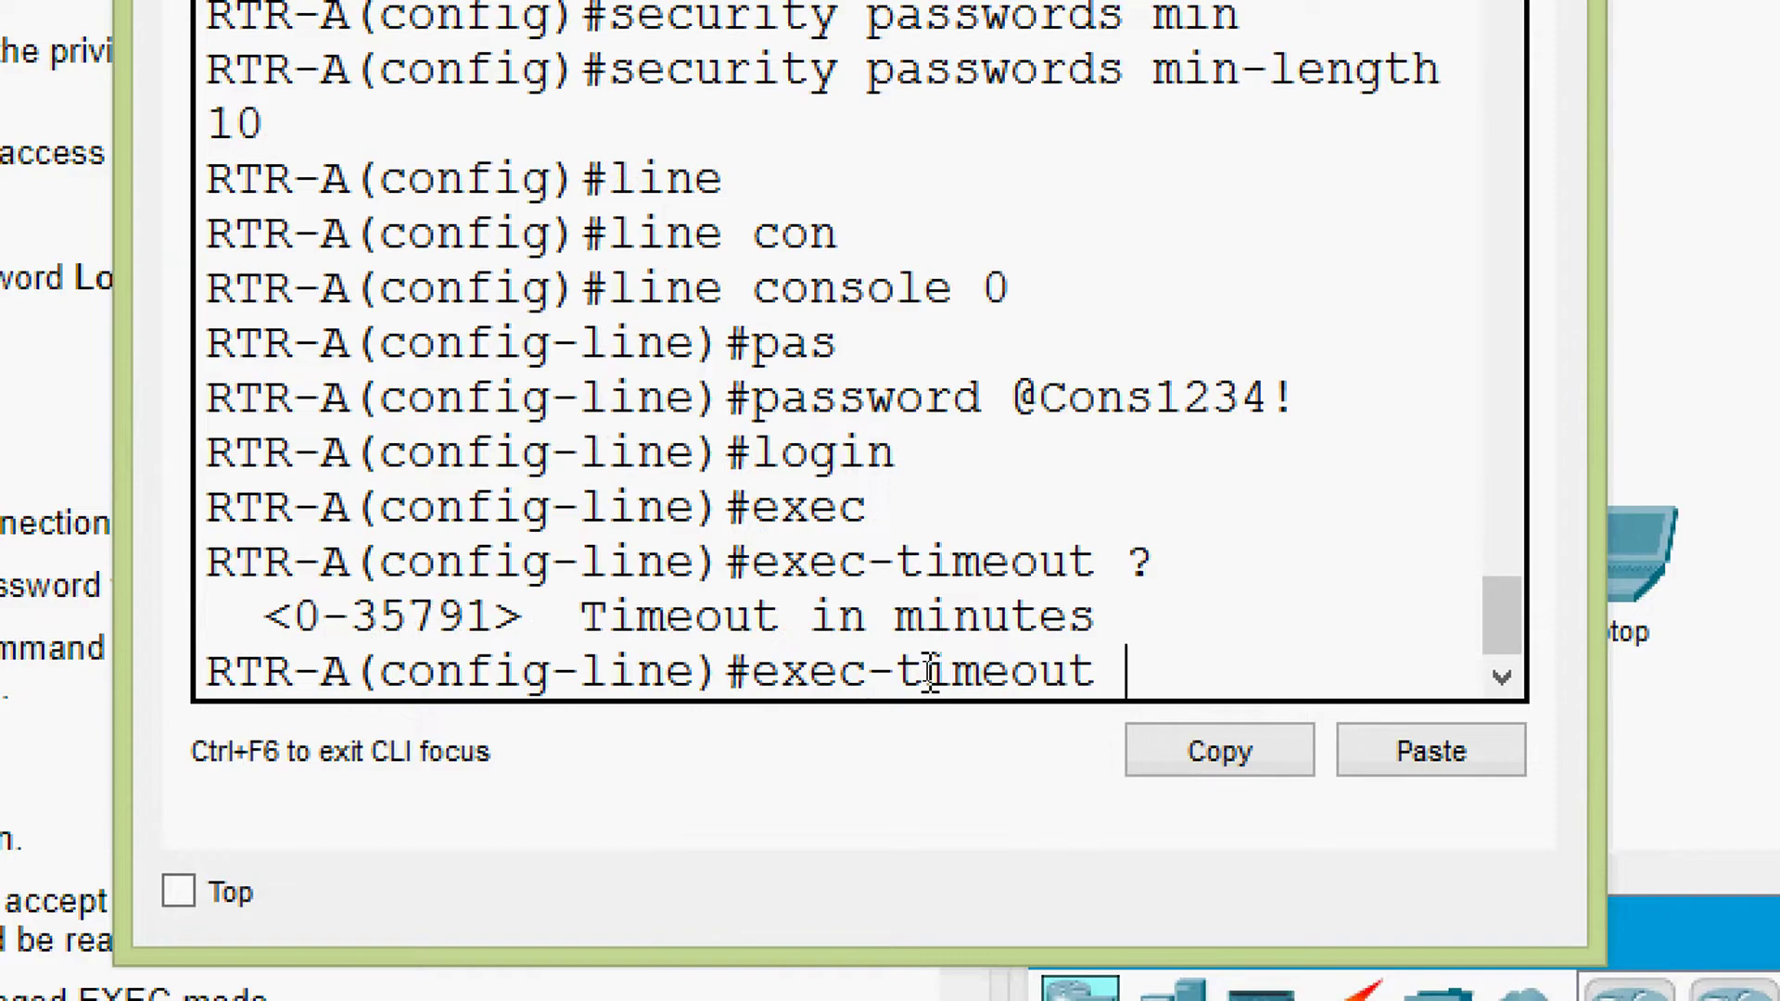
{"action": "type", "text": "7 ?"}
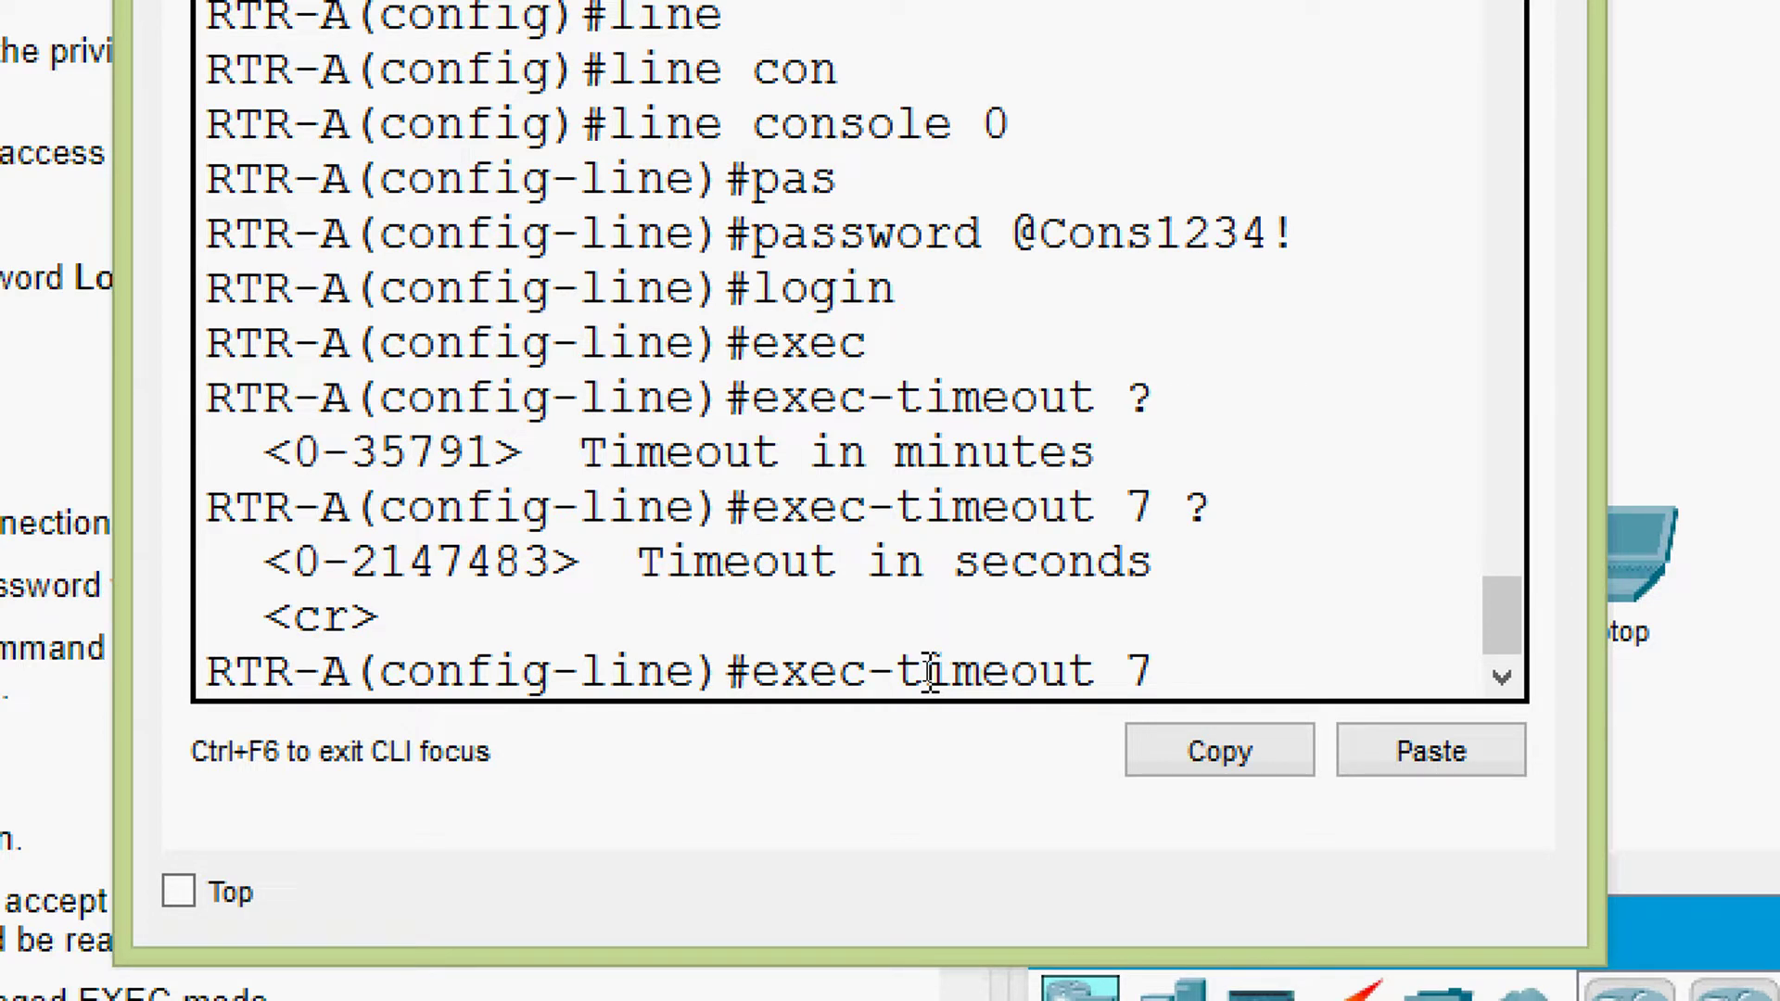
{"action": "key", "text": "Return"}
{"action": "type", "text": "x"}
{"action": "key", "text": "BackSpace"}
{"action": "type", "text": "exit"}
{"action": "key", "text": "Return"}
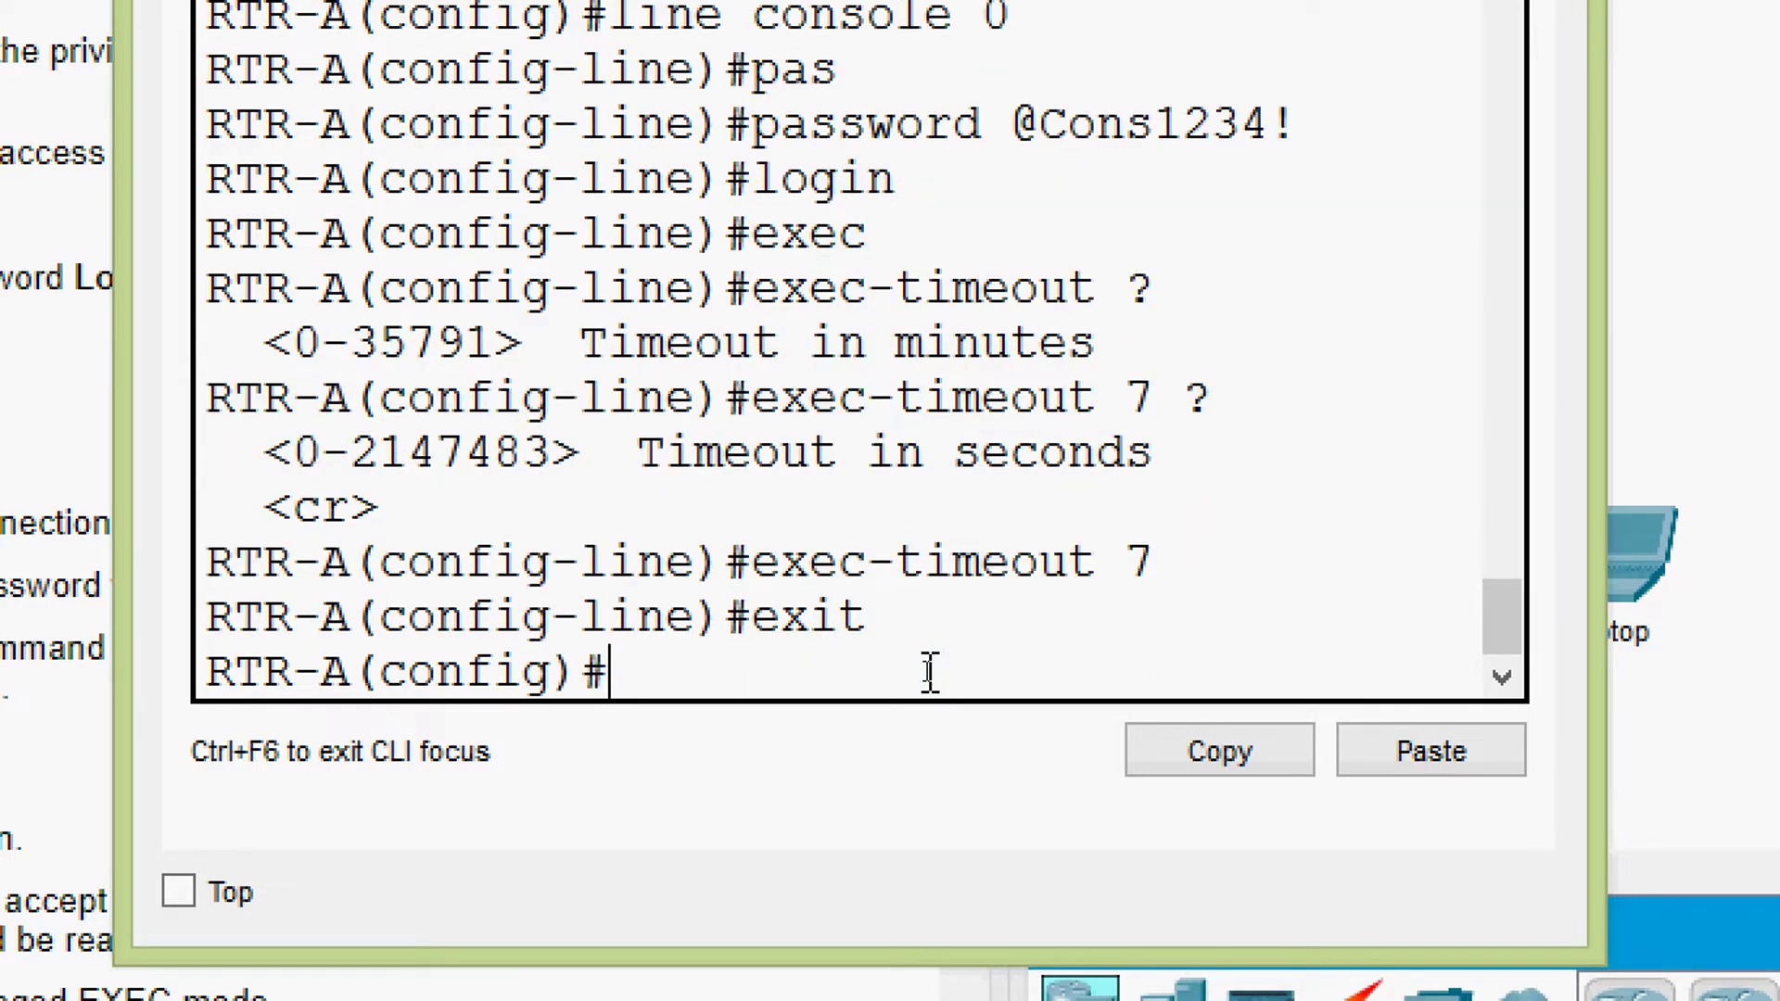
Step: Enter 'line vty 0 15' and apply 'exec-timeout 7' to those lines
{"action": "type", "text": "line vt"}
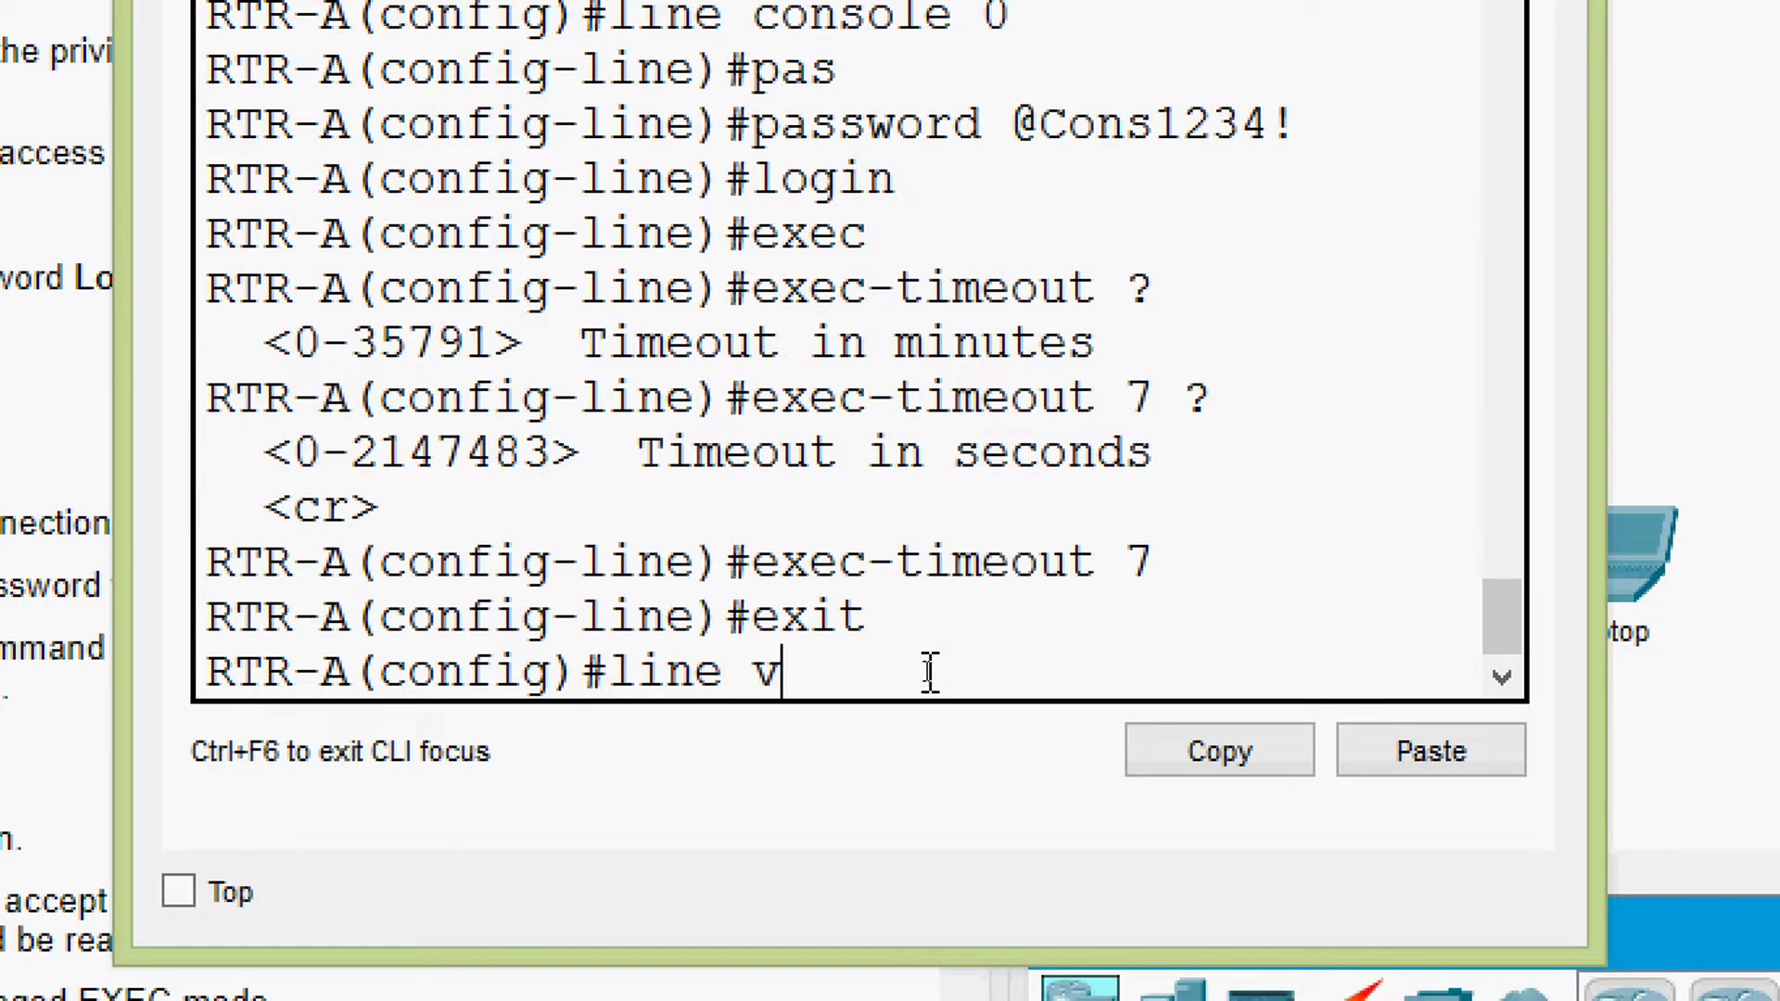
{"action": "key", "text": "Tab"}
{"action": "type", "text": "0 15"}
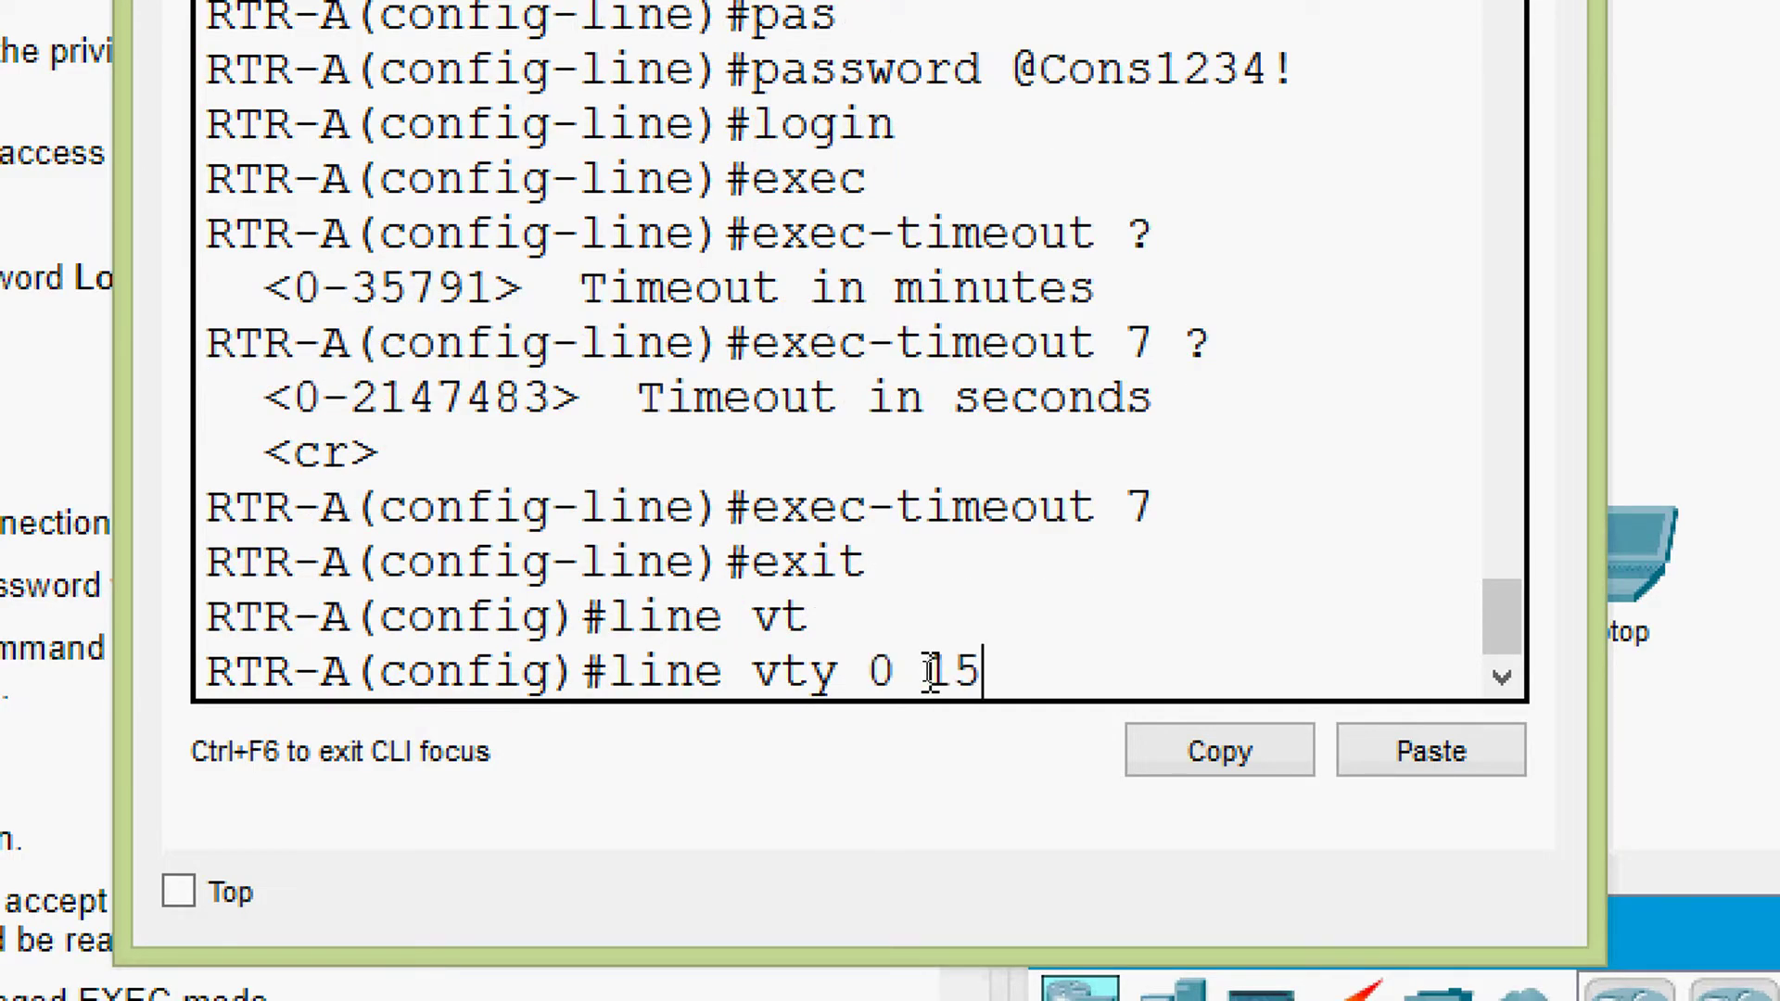
{"action": "key", "text": "Return"}
{"action": "type", "text": "exe"}
{"action": "key", "text": "Tab"}
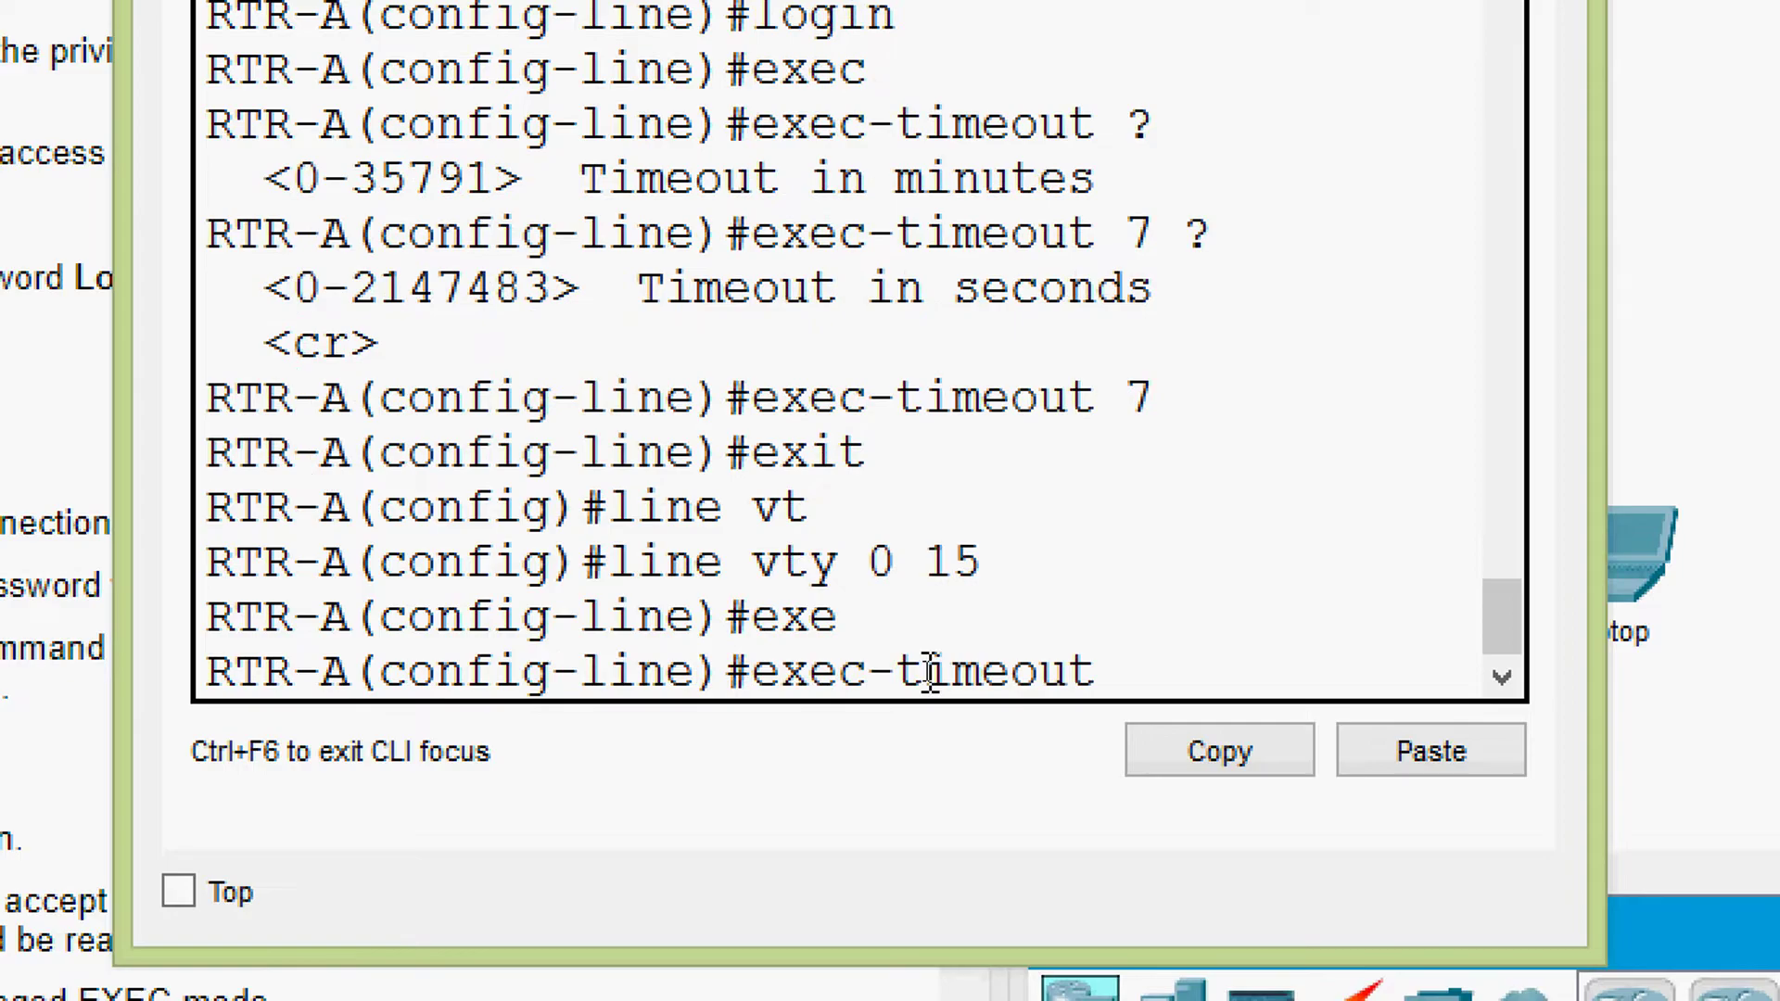
{"action": "type", "text": "7"}
{"action": "key", "text": "Return"}
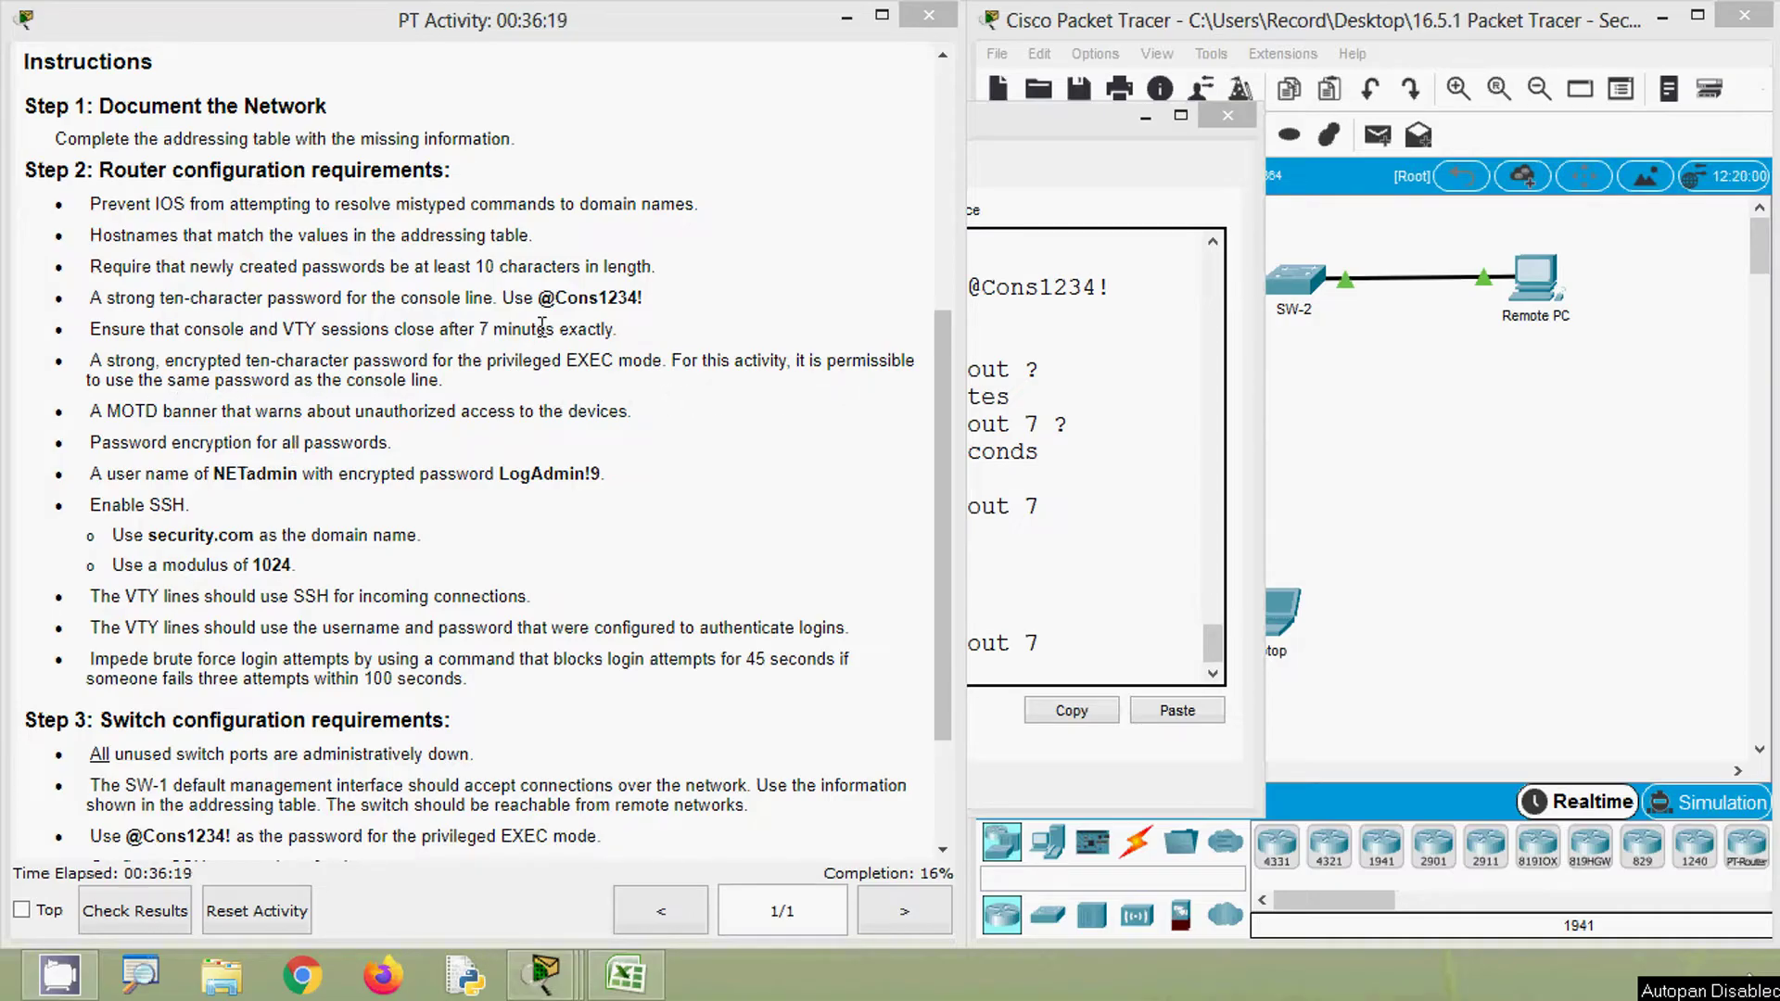
Step: Exit line configuration and set the enable secret to the copied console password
{"action": "left_click_drag", "start_coordinate": [541, 298], "coordinate": [645, 297]}
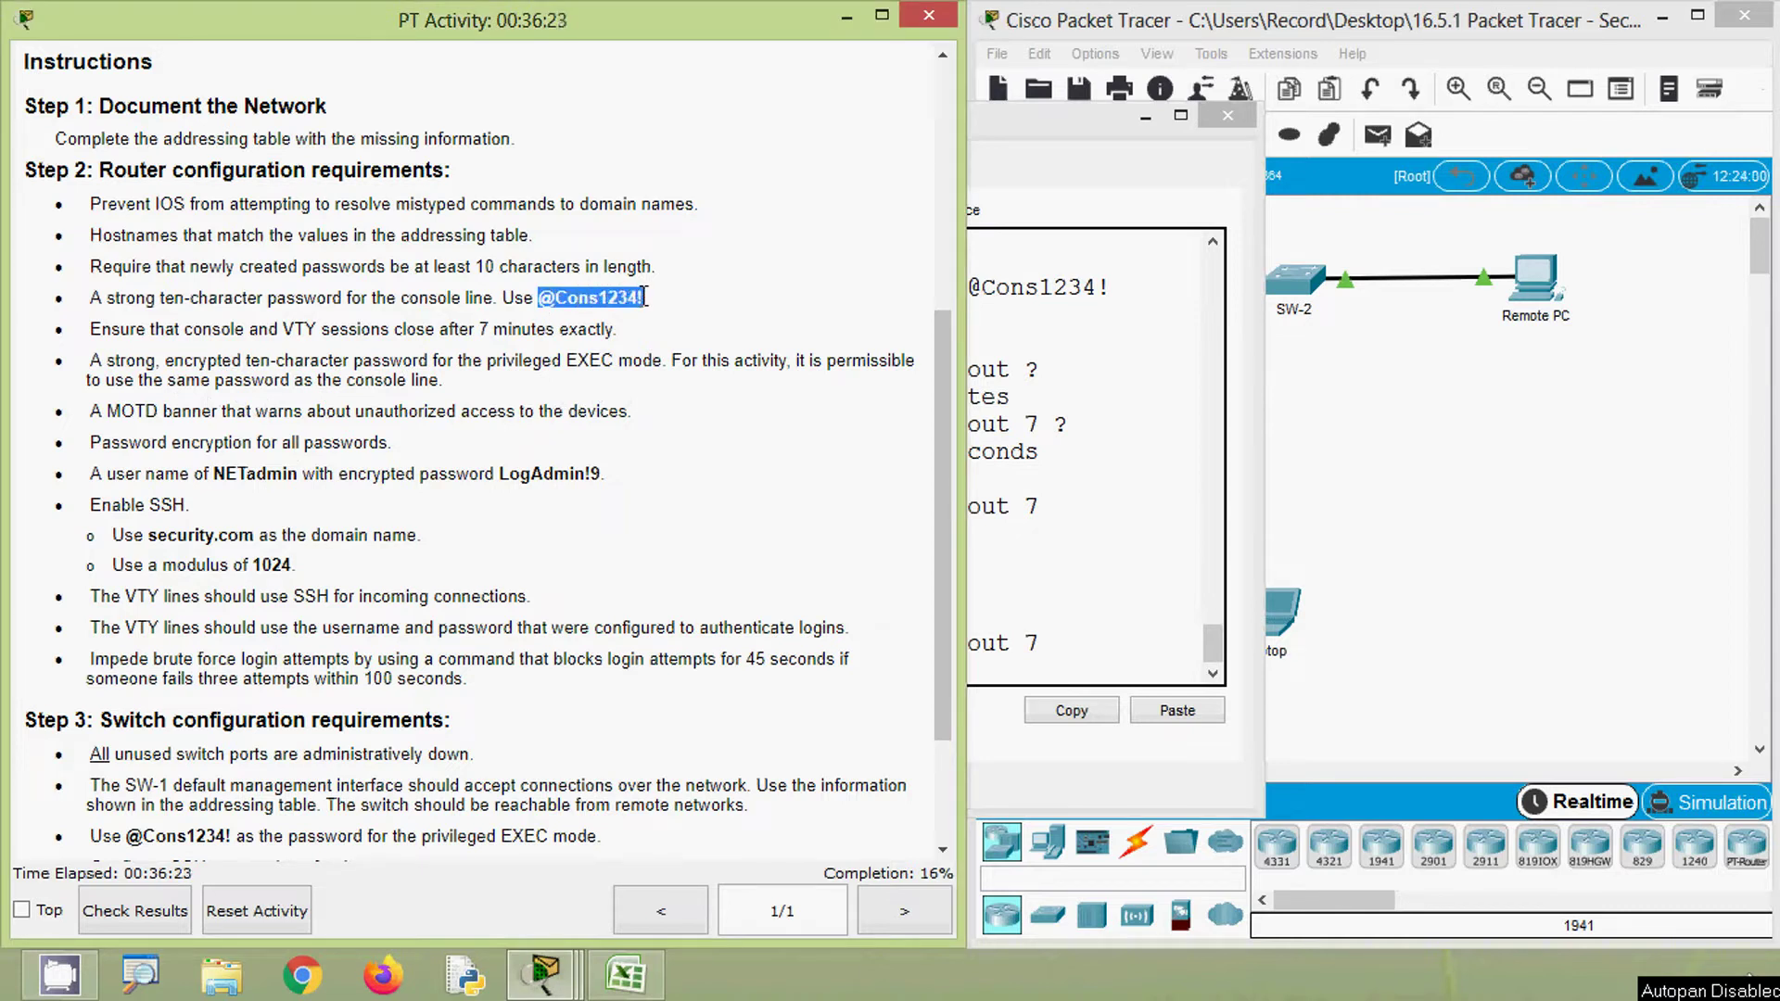
{"action": "left_click", "coordinate": [992, 538]}
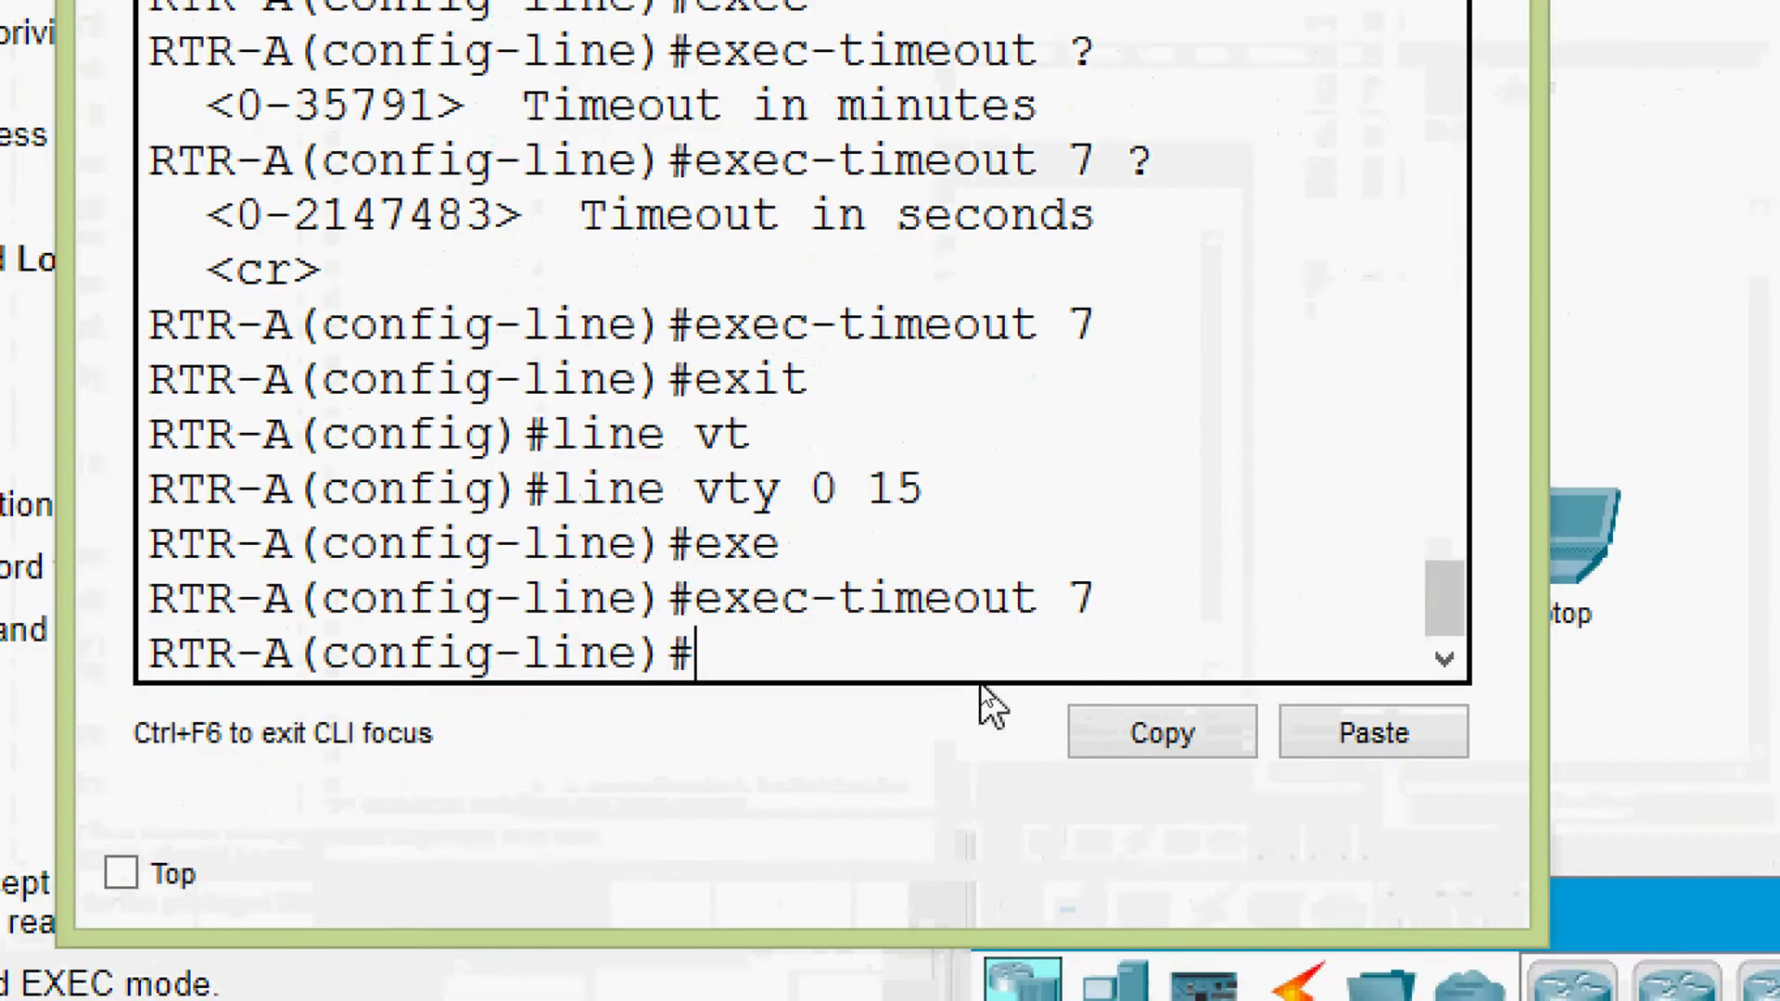
{"action": "type", "text": "exit"}
{"action": "key", "text": "Return"}
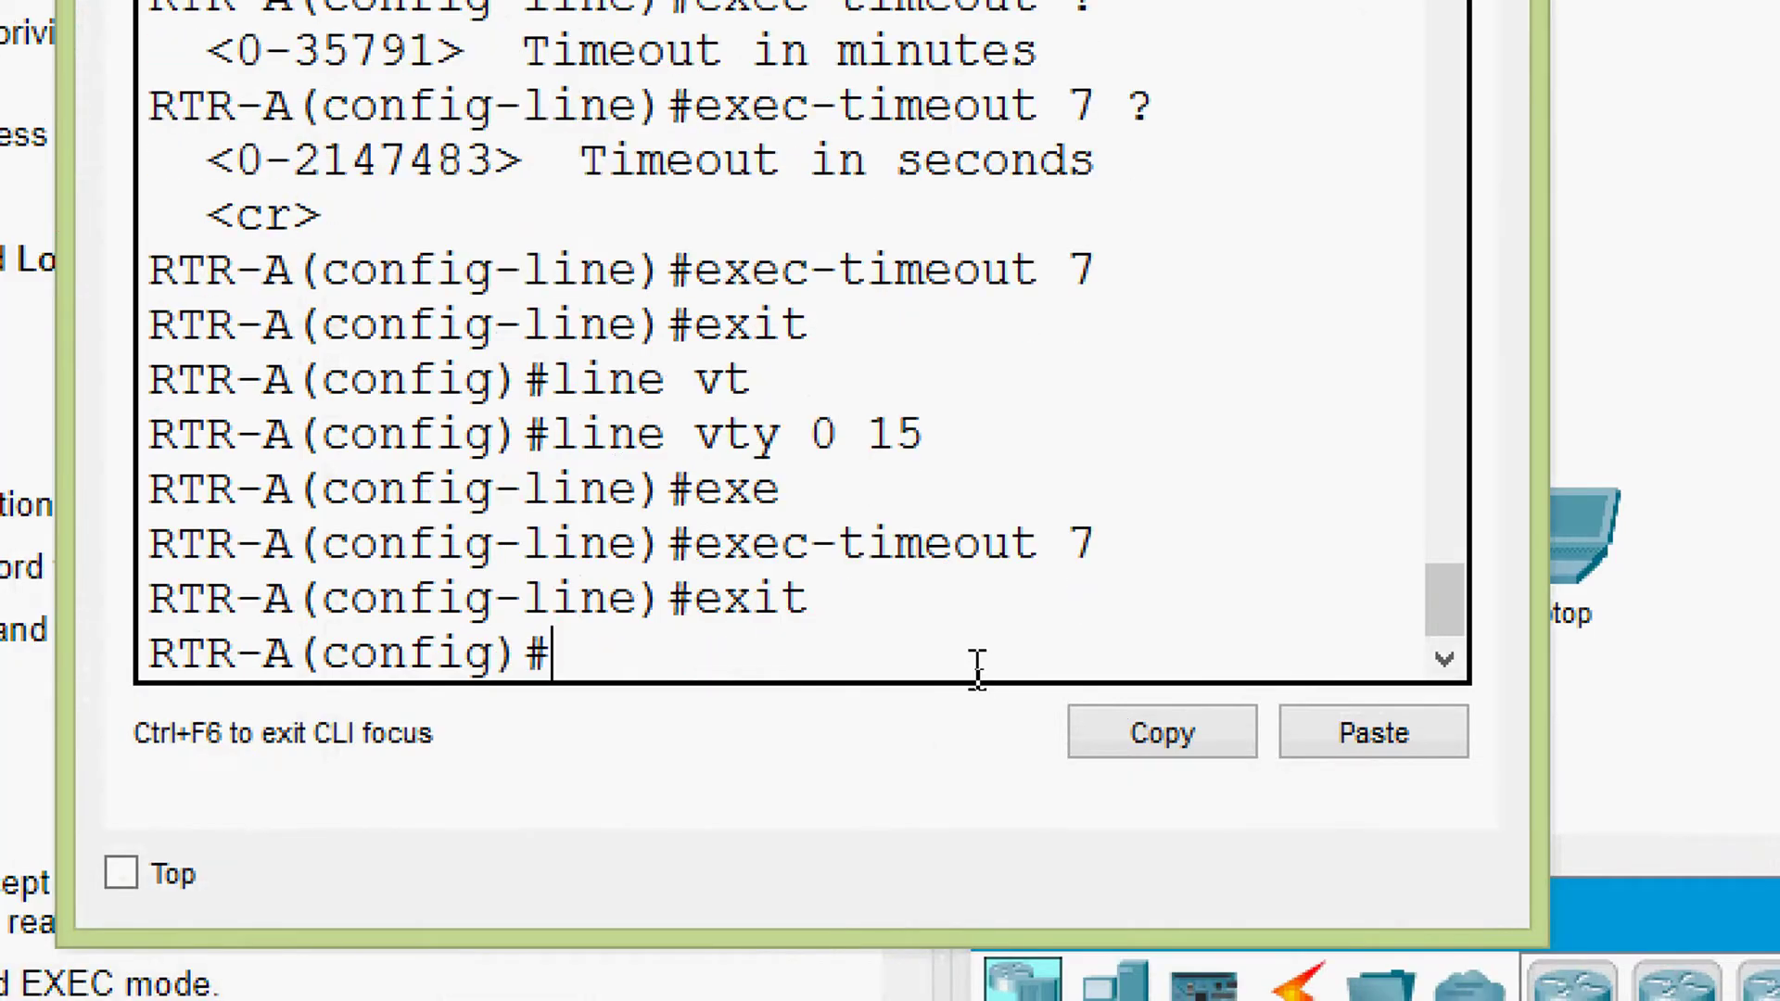
{"action": "type", "text": "ena"}
{"action": "key", "text": "Tab"}
{"action": "type", "text": "se"}
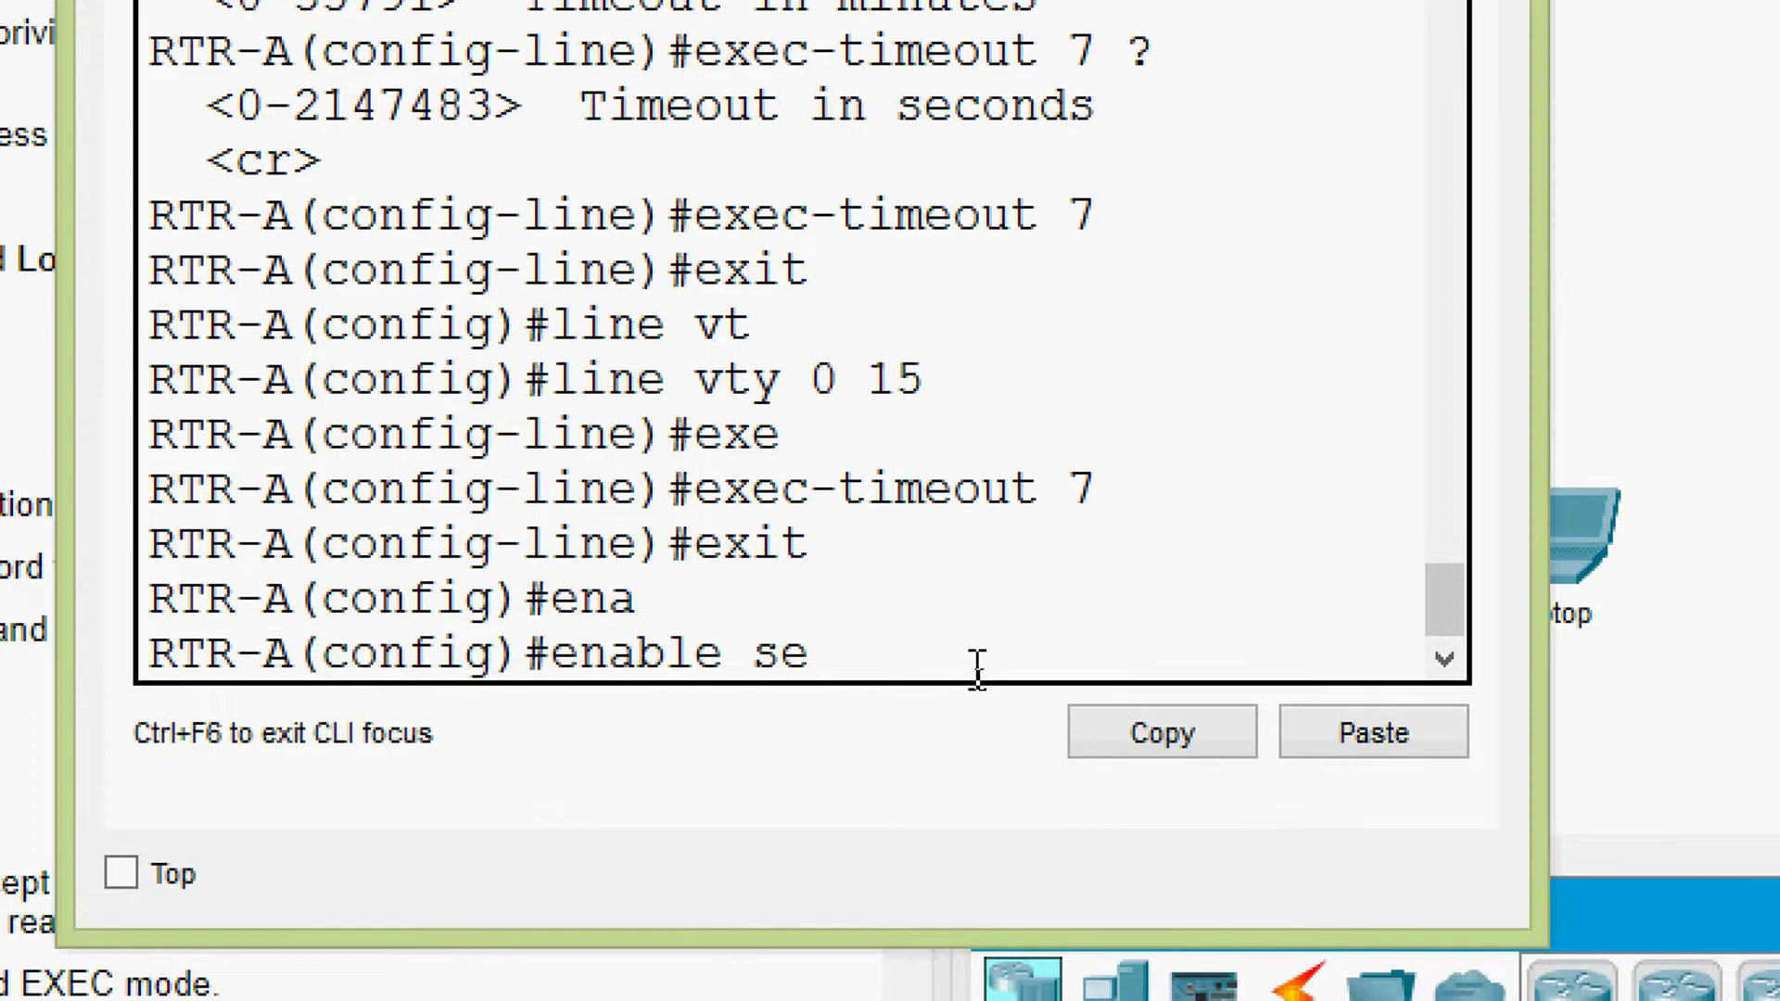
{"action": "key", "text": "Tab"}
{"action": "right_click", "coordinate": [993, 649]}
{"action": "left_click", "coordinate": [1118, 737]}
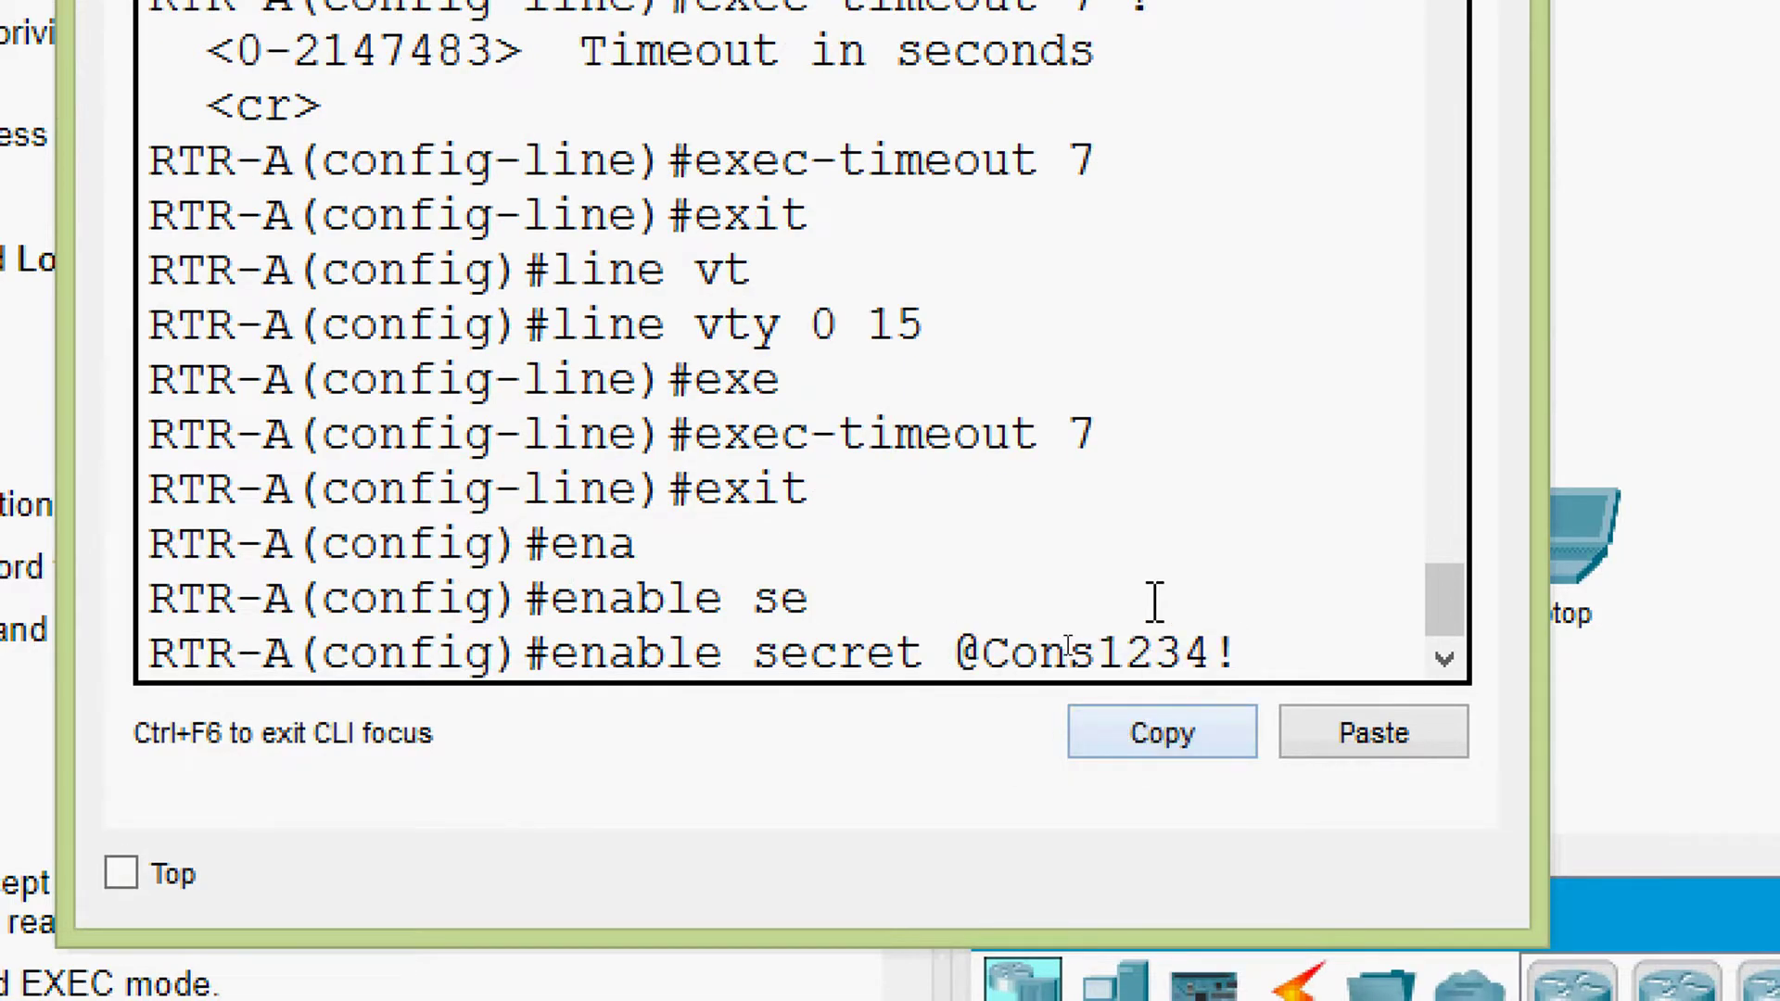
{"action": "key", "text": "Return"}
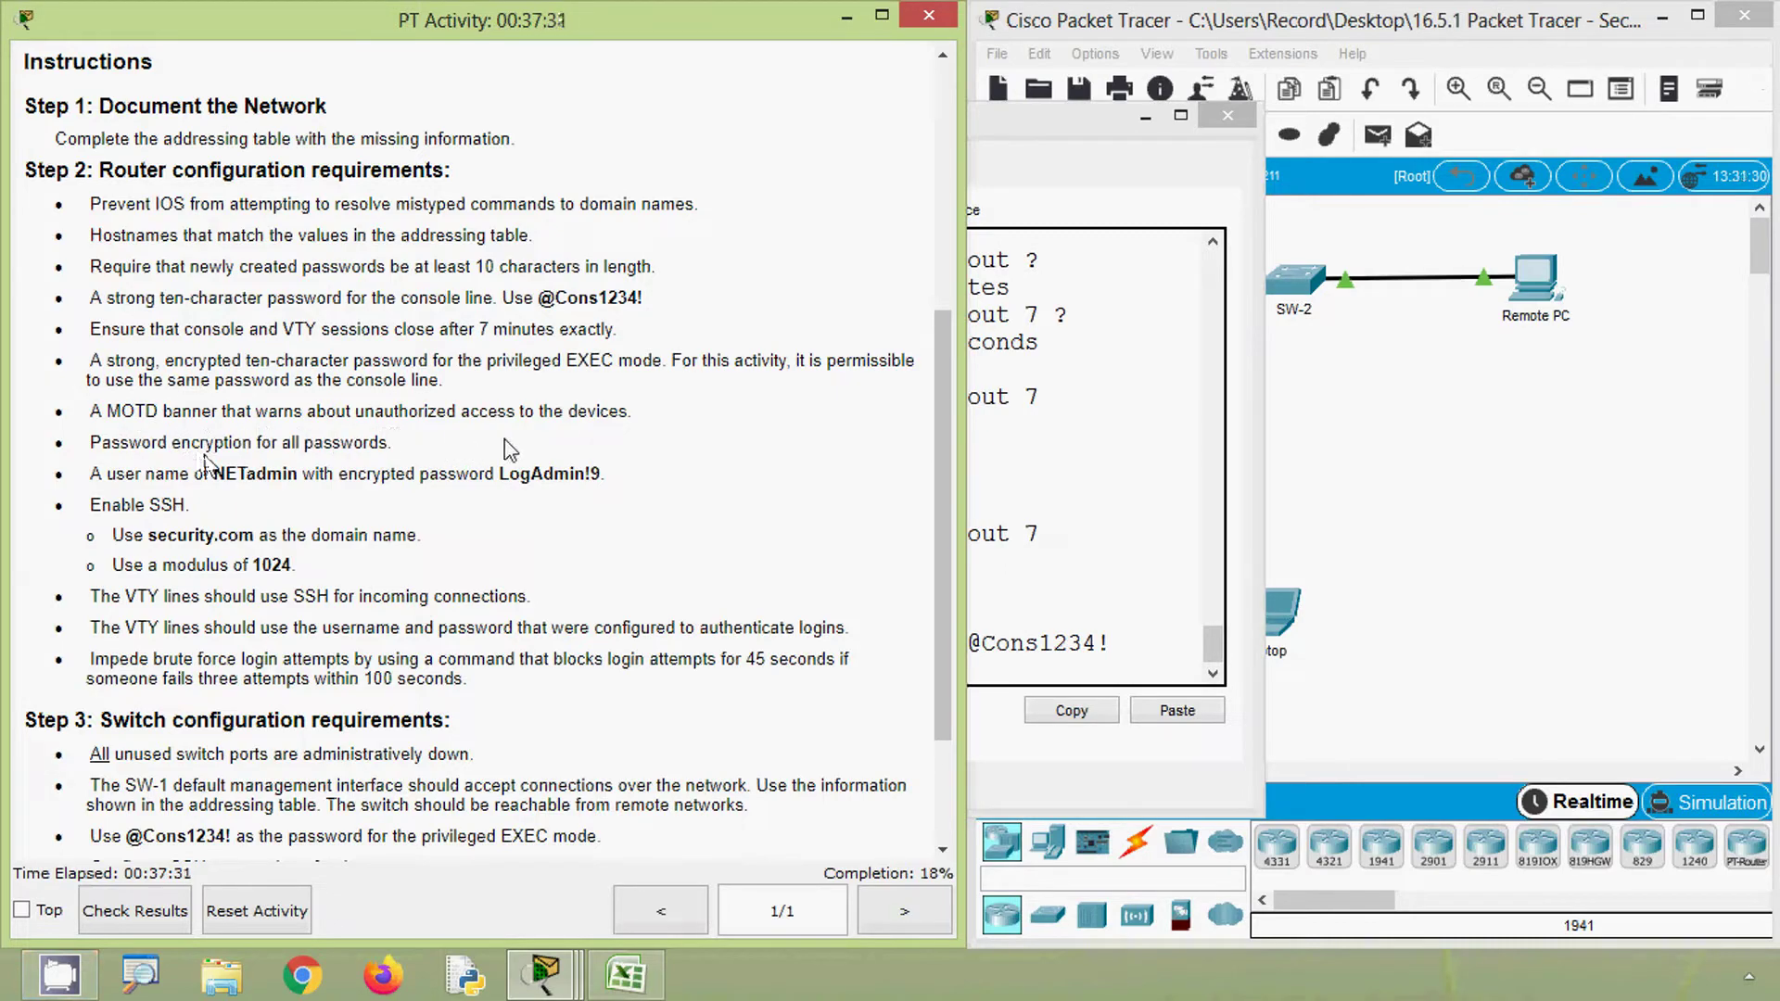
Step: On RTR-A, enter banner motd with '$ Unauthorized access in strictly prohibited $'
{"action": "left_click", "coordinate": [1027, 626]}
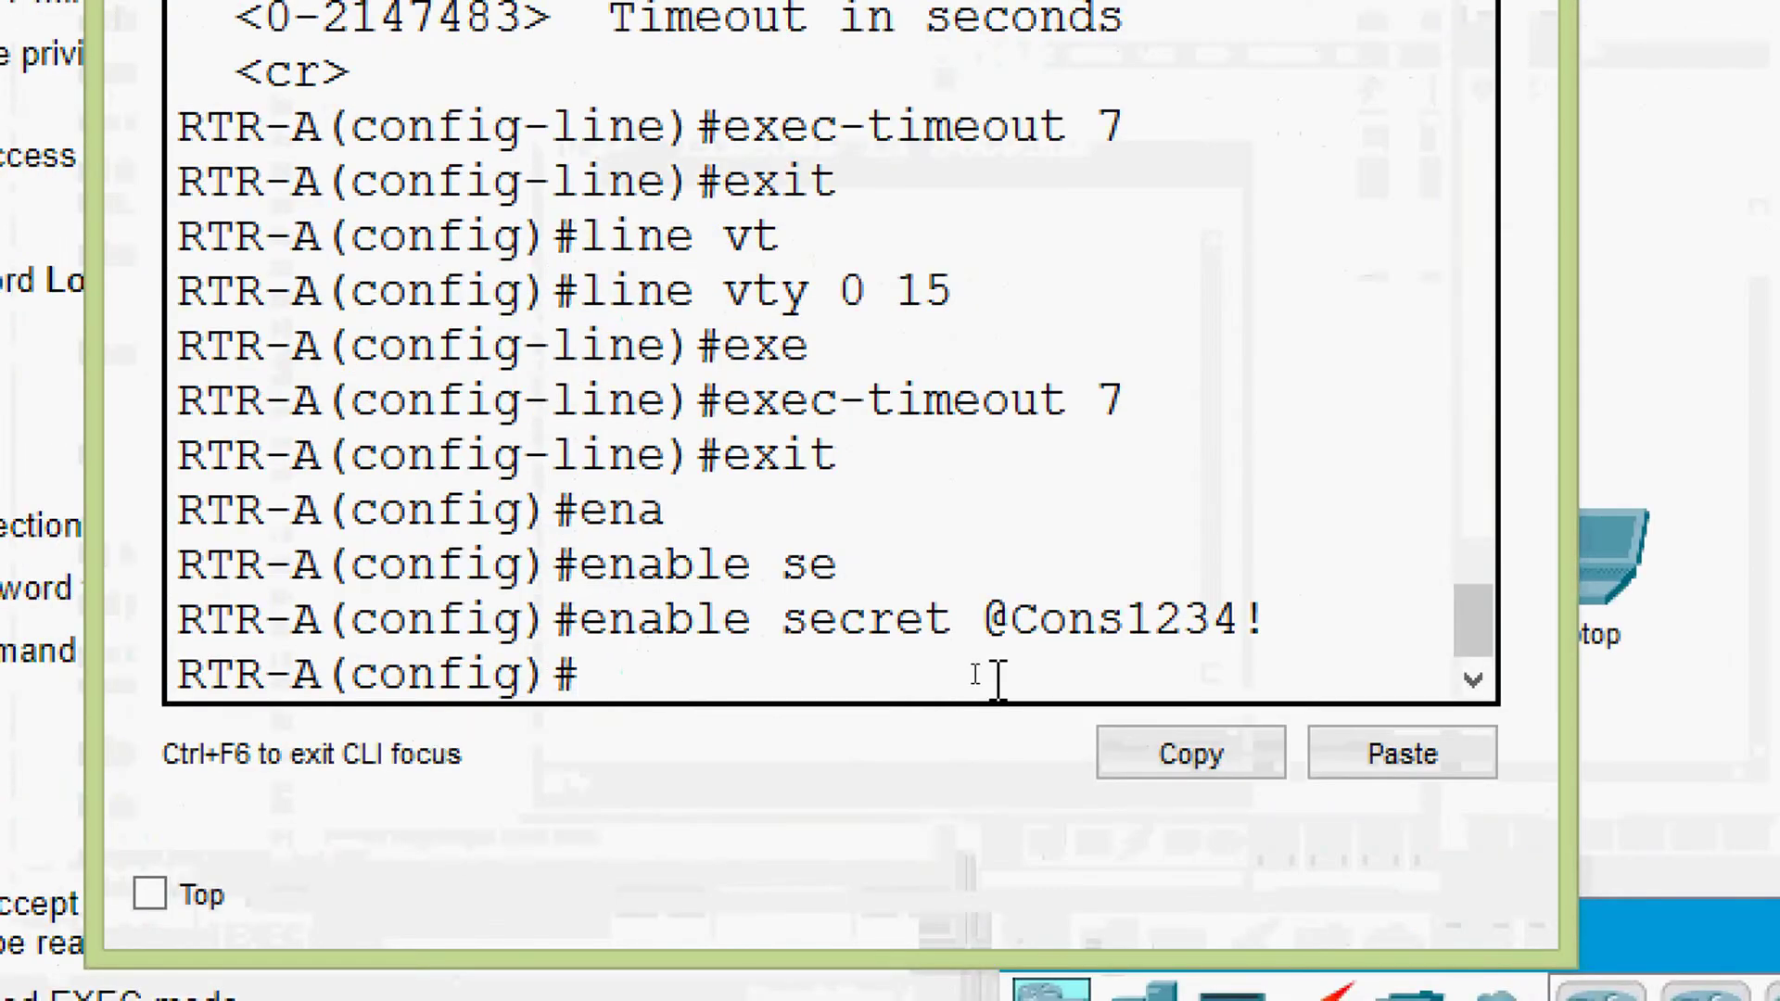
{"action": "type", "text": "ban"}
{"action": "type", "text": "n"}
{"action": "key", "text": "Tab"}
{"action": "type", "text": "mot"}
{"action": "key", "text": "Tab"}
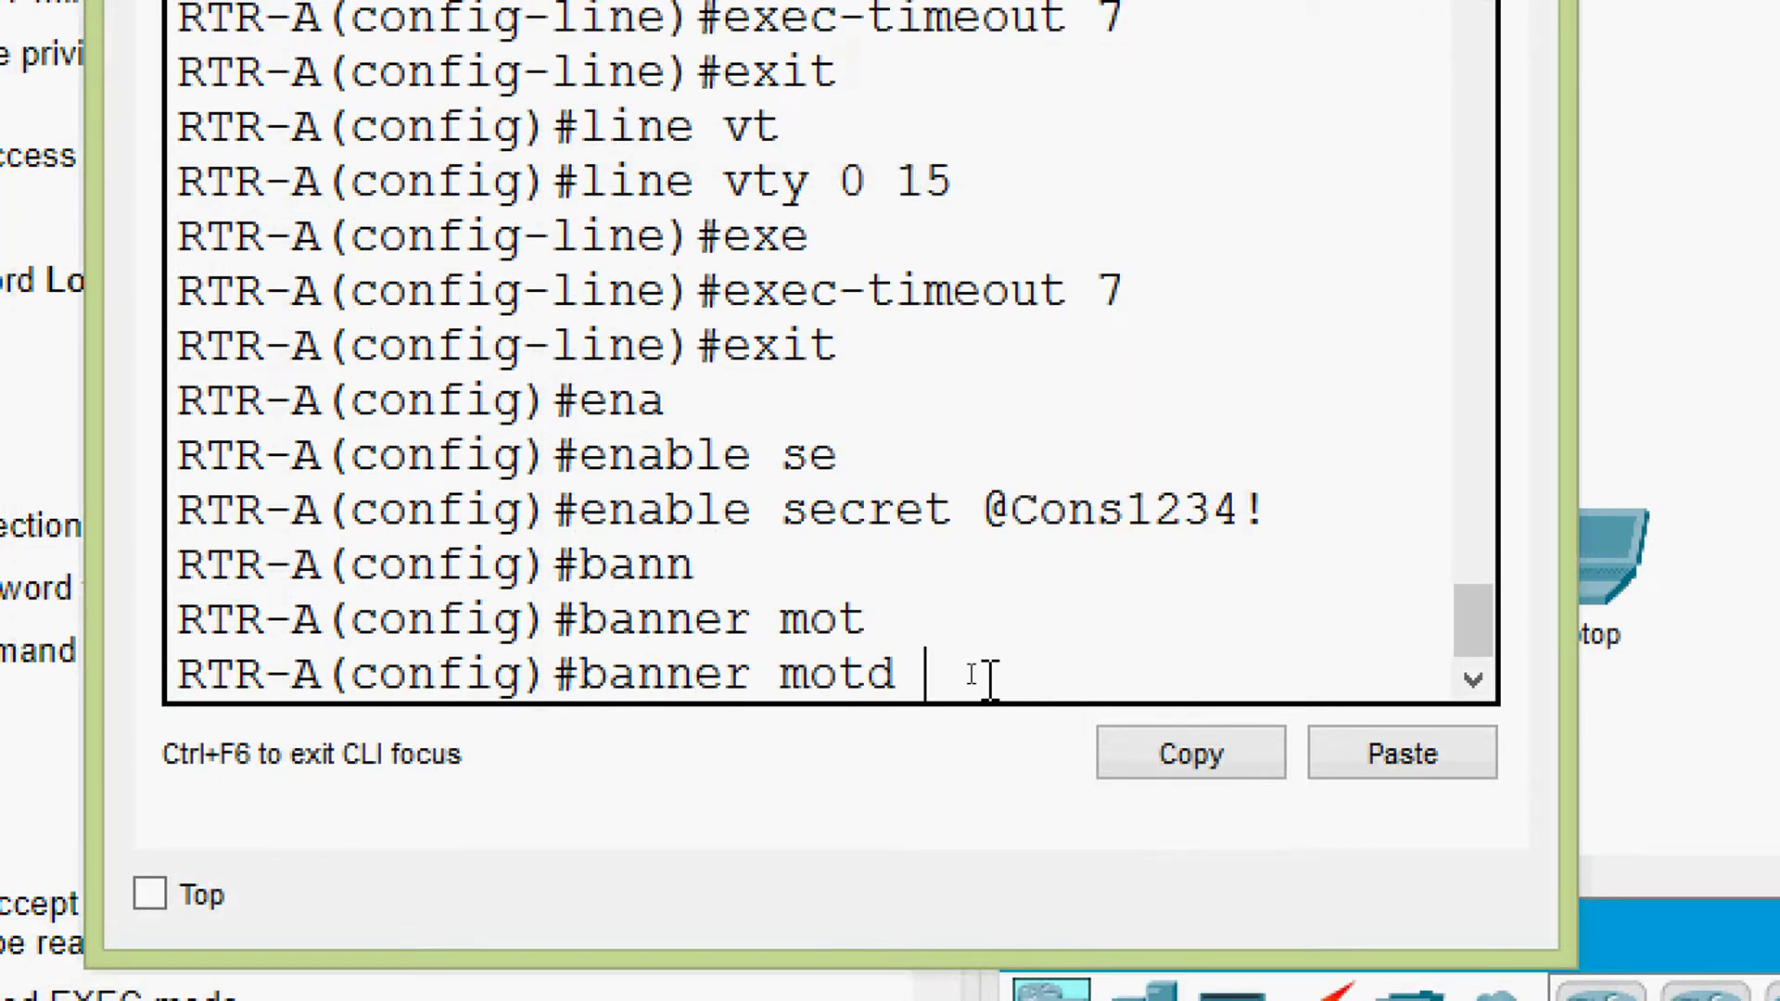
{"action": "type", "text": "$ Unau"}
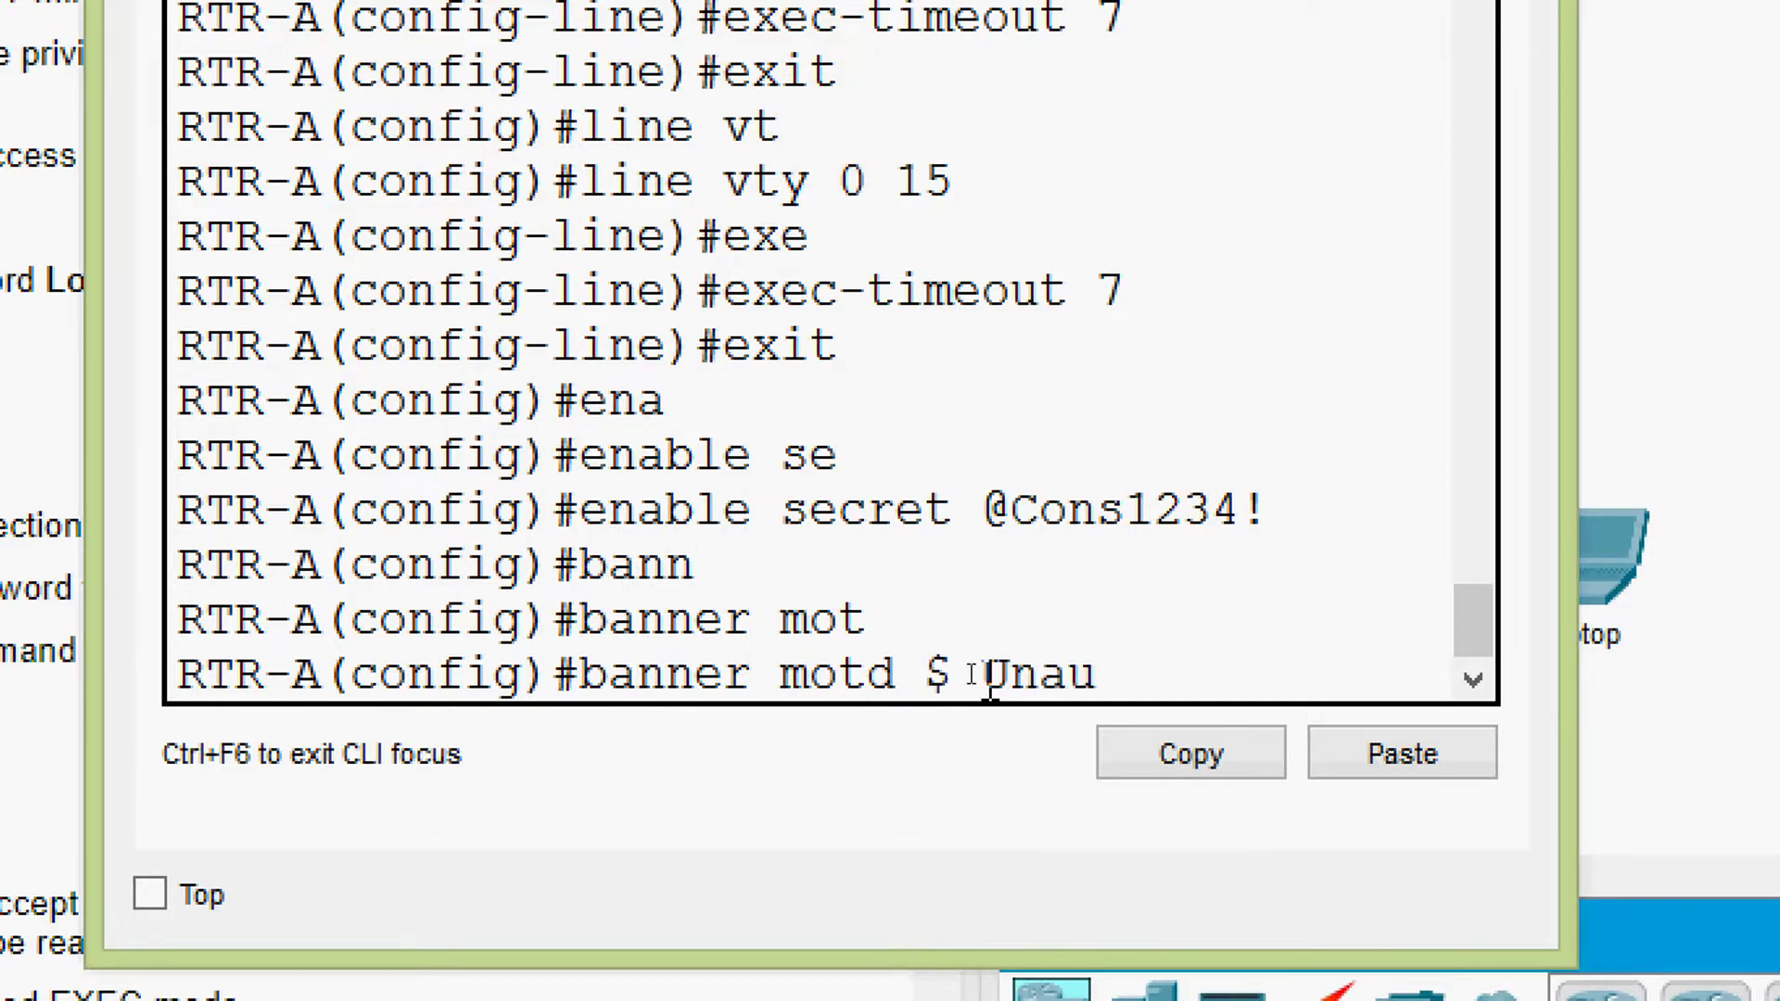
{"action": "type", "text": "thorized acc"}
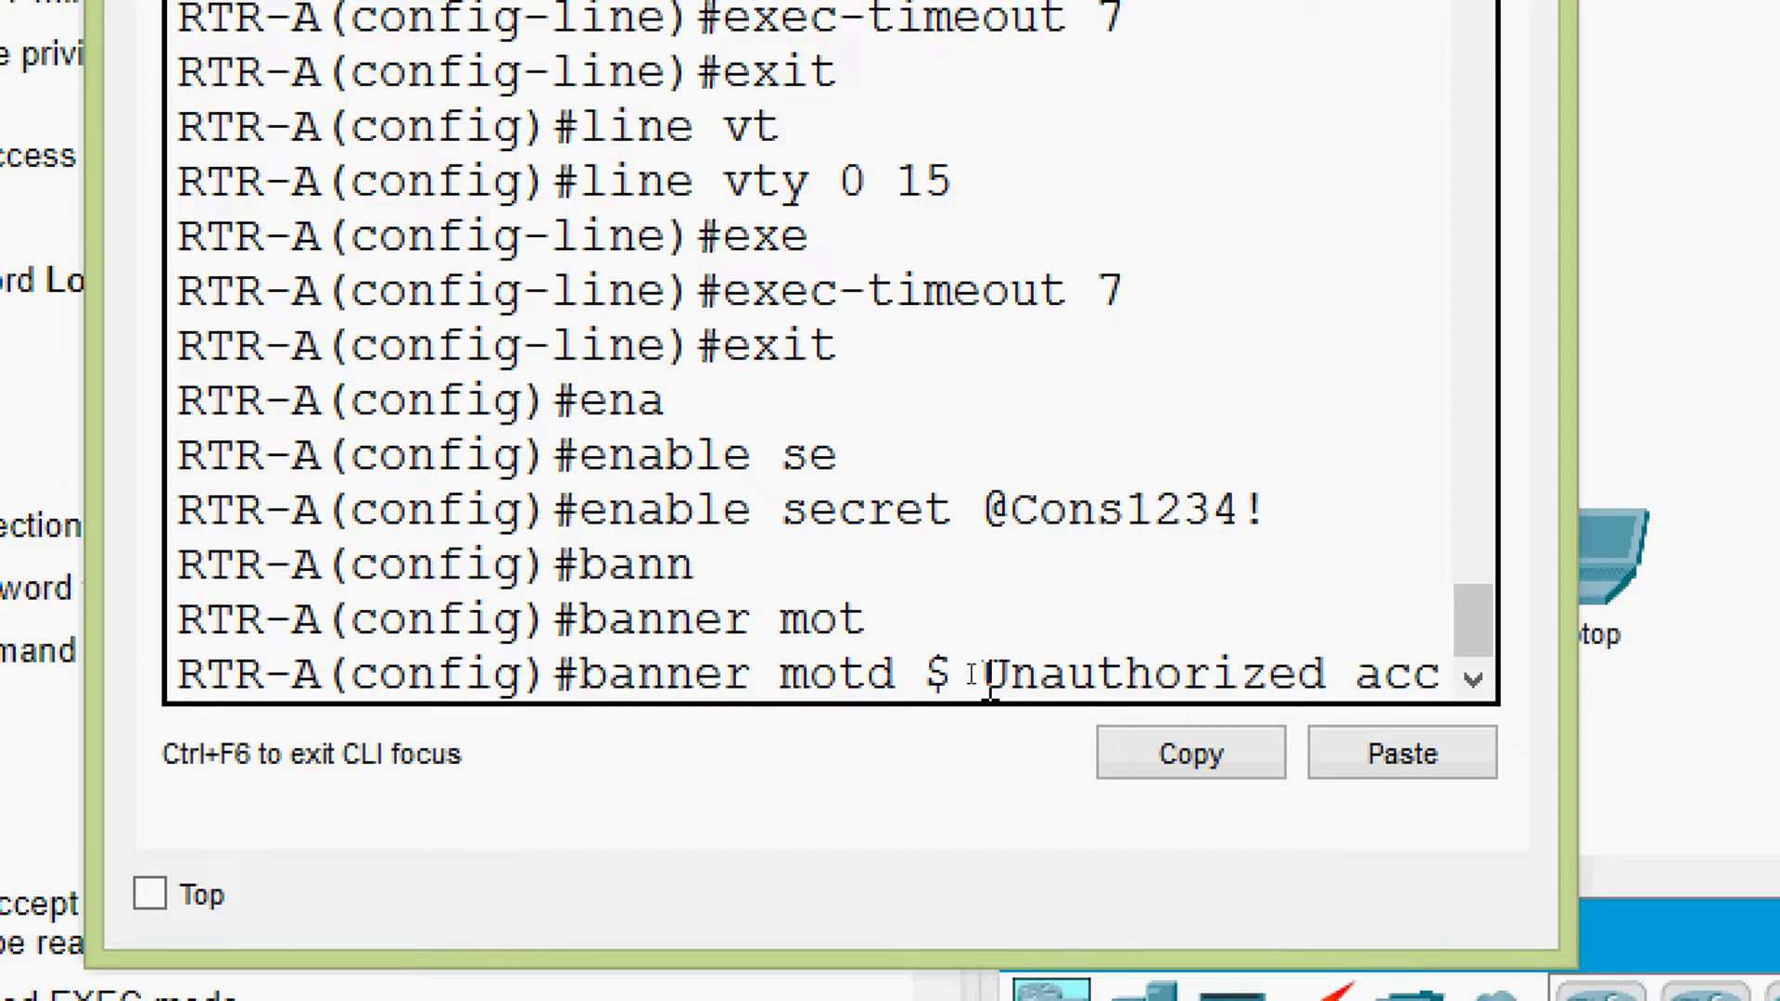
{"action": "type", "text": "ess in str"}
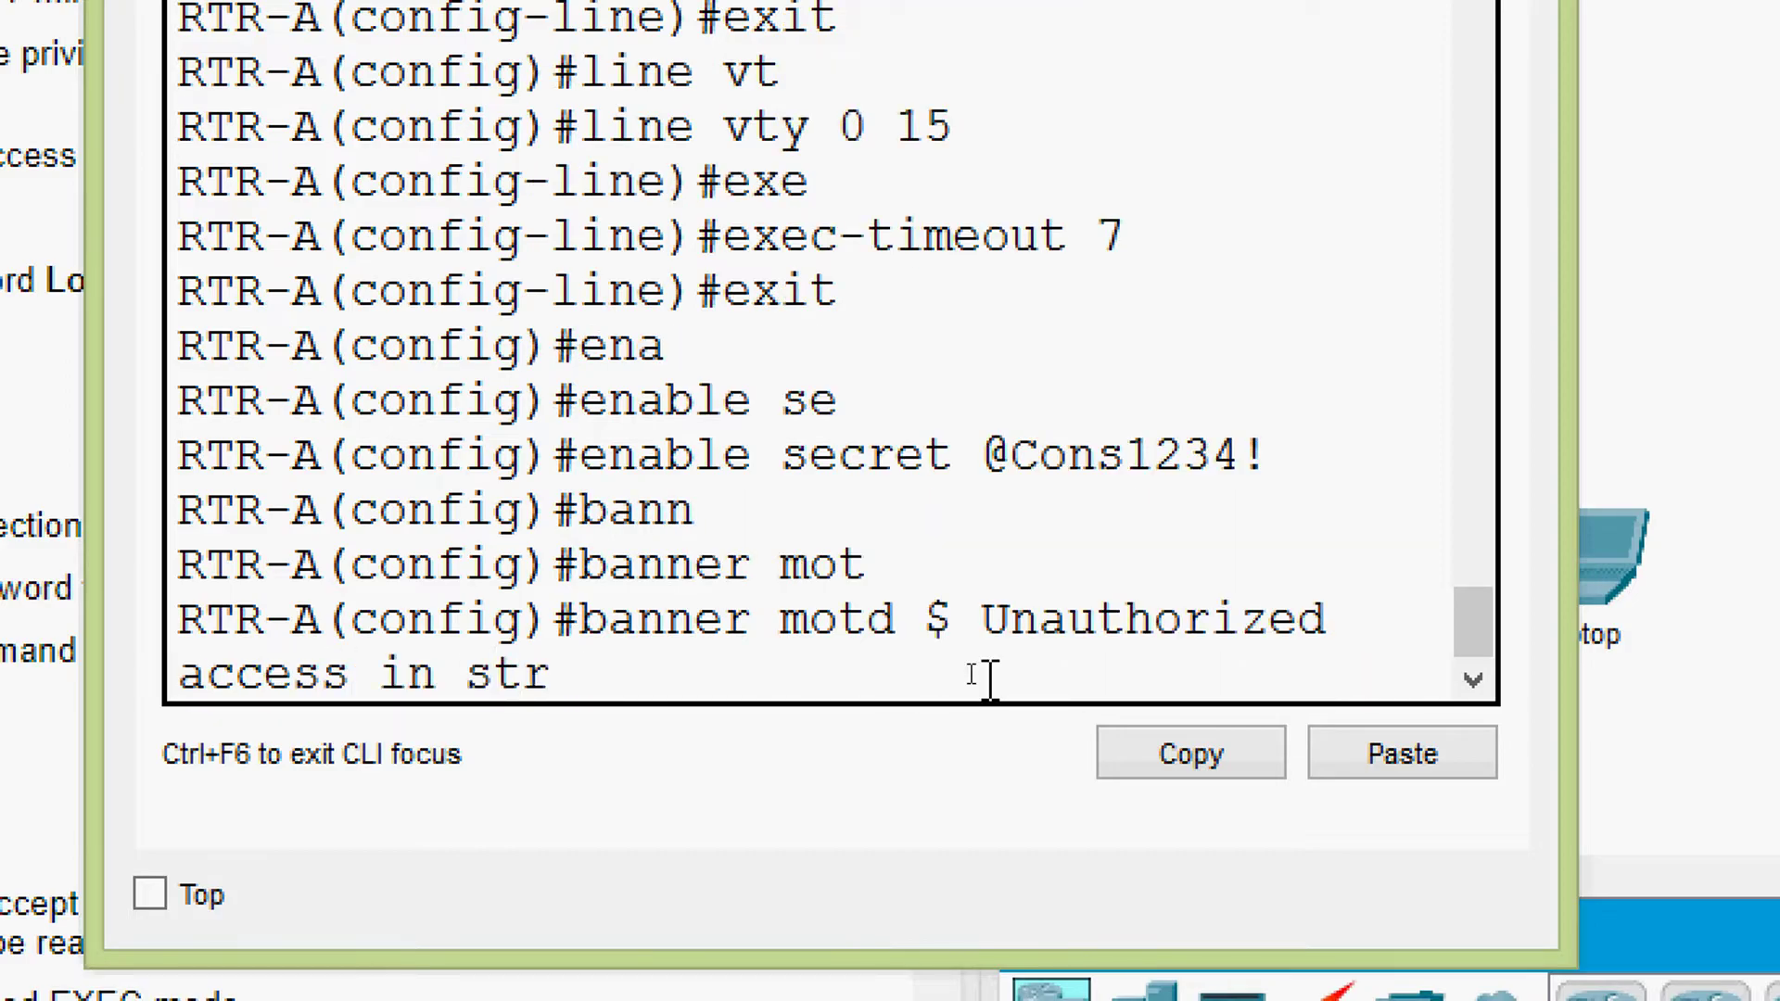
{"action": "type", "text": "ictly prohite"}
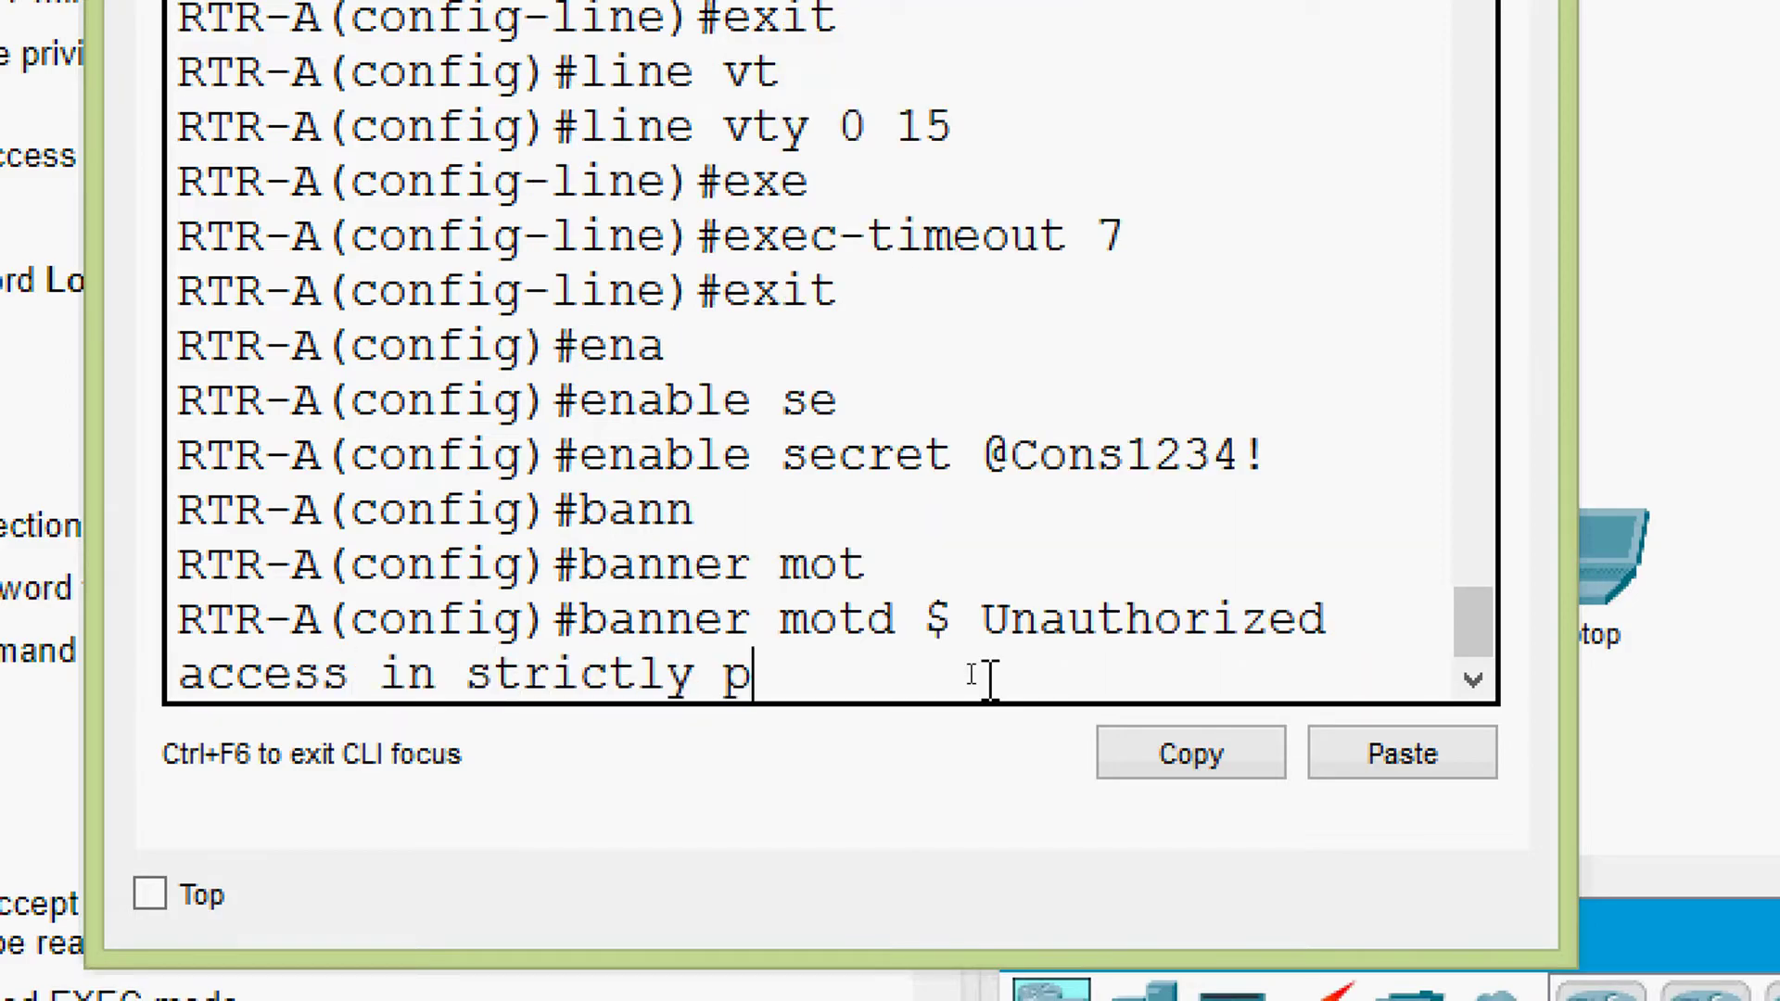
{"action": "key", "text": "BackSpace"}
{"action": "key", "text": "BackSpace"}
{"action": "type", "text": "bited"}
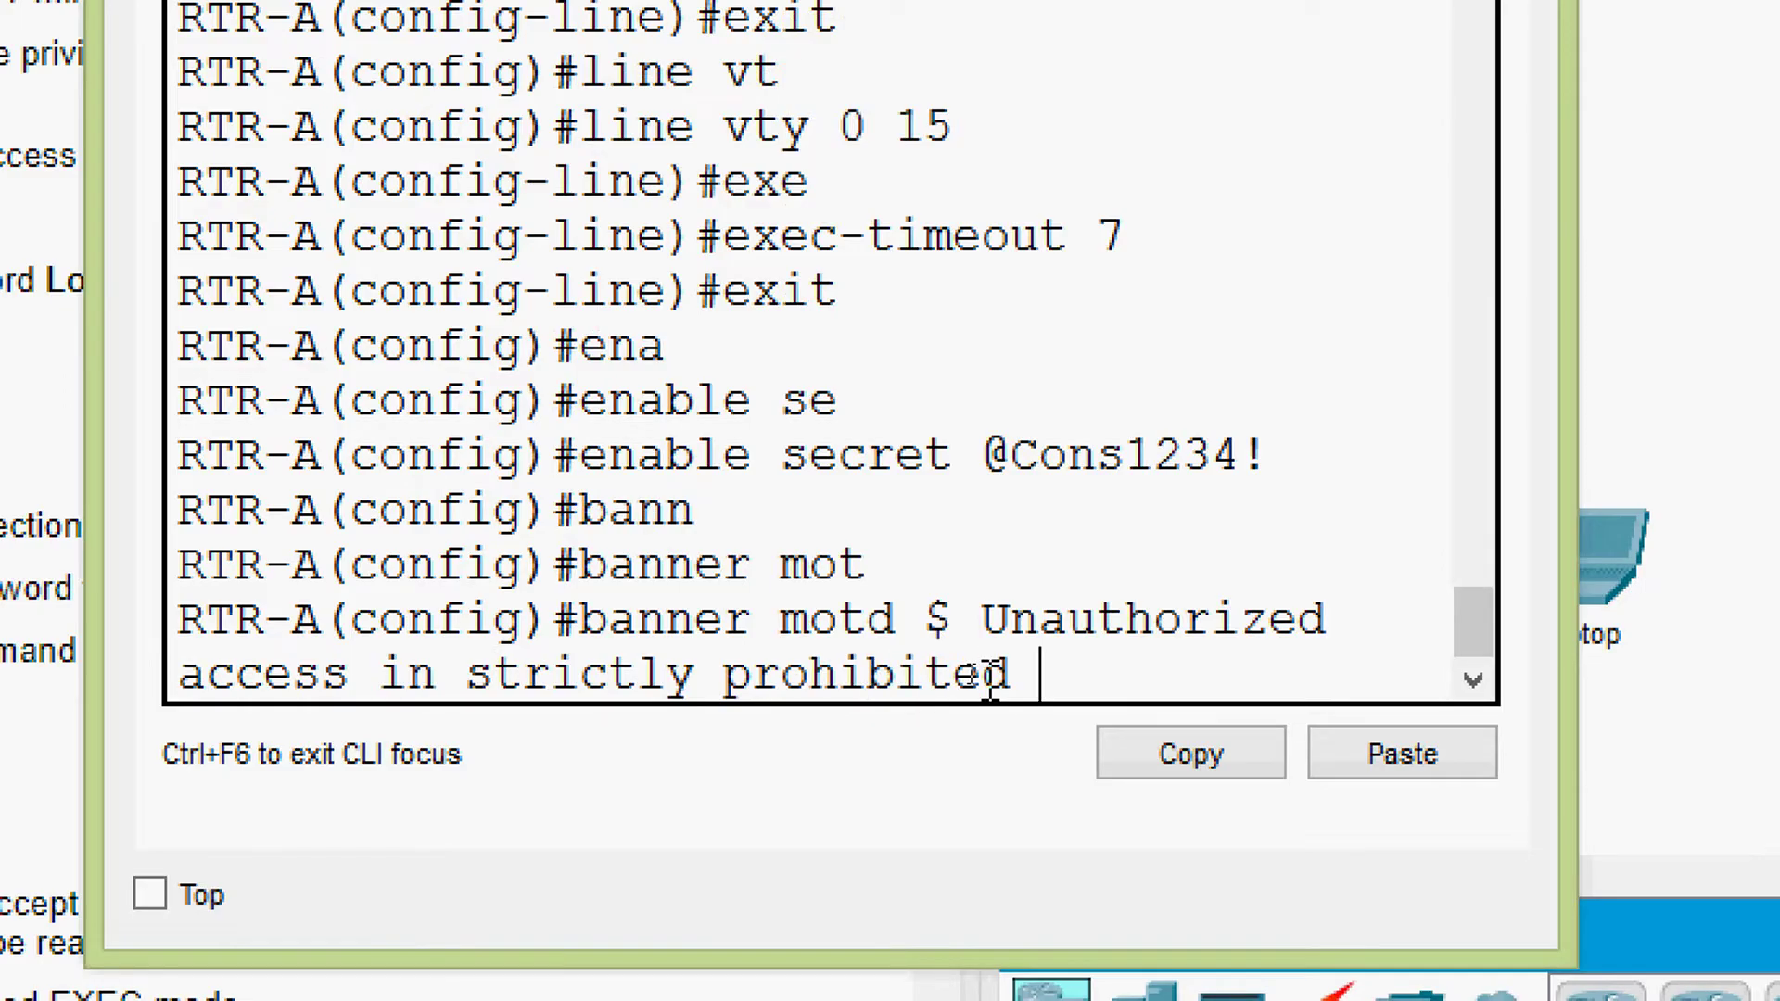
{"action": "type", "text": " $"}
{"action": "key", "text": "Return"}
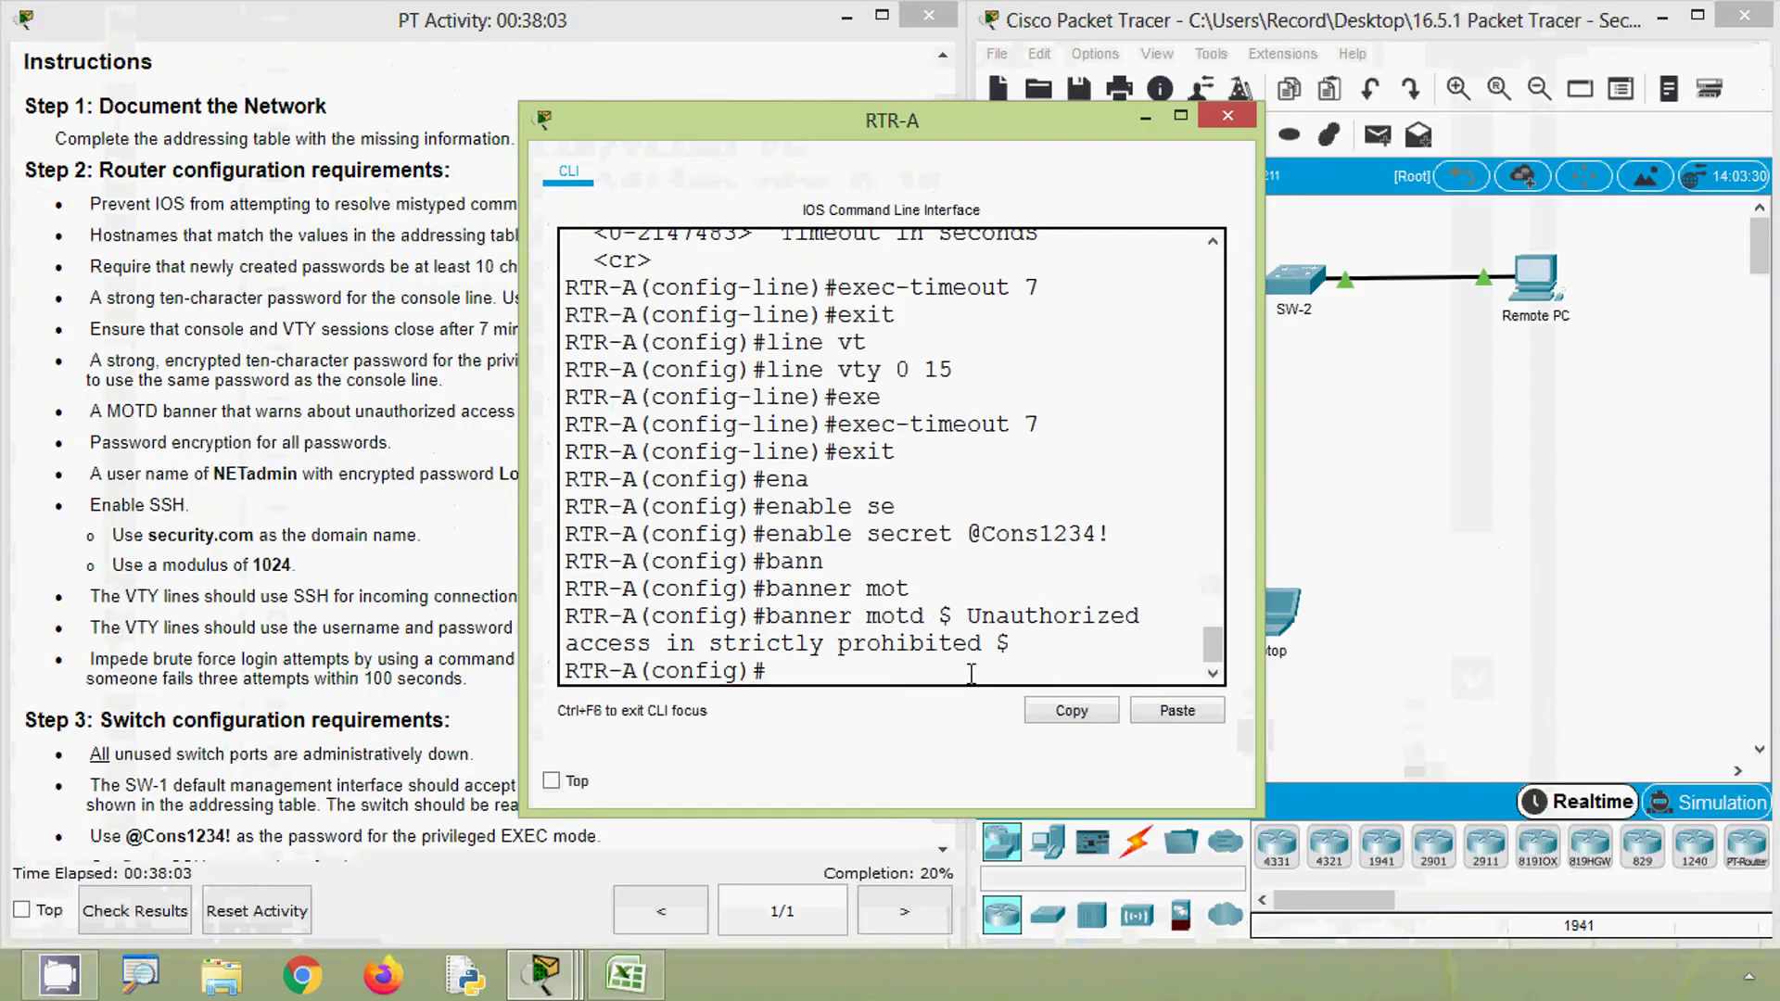
{"action": "left_click", "coordinate": [155, 508]}
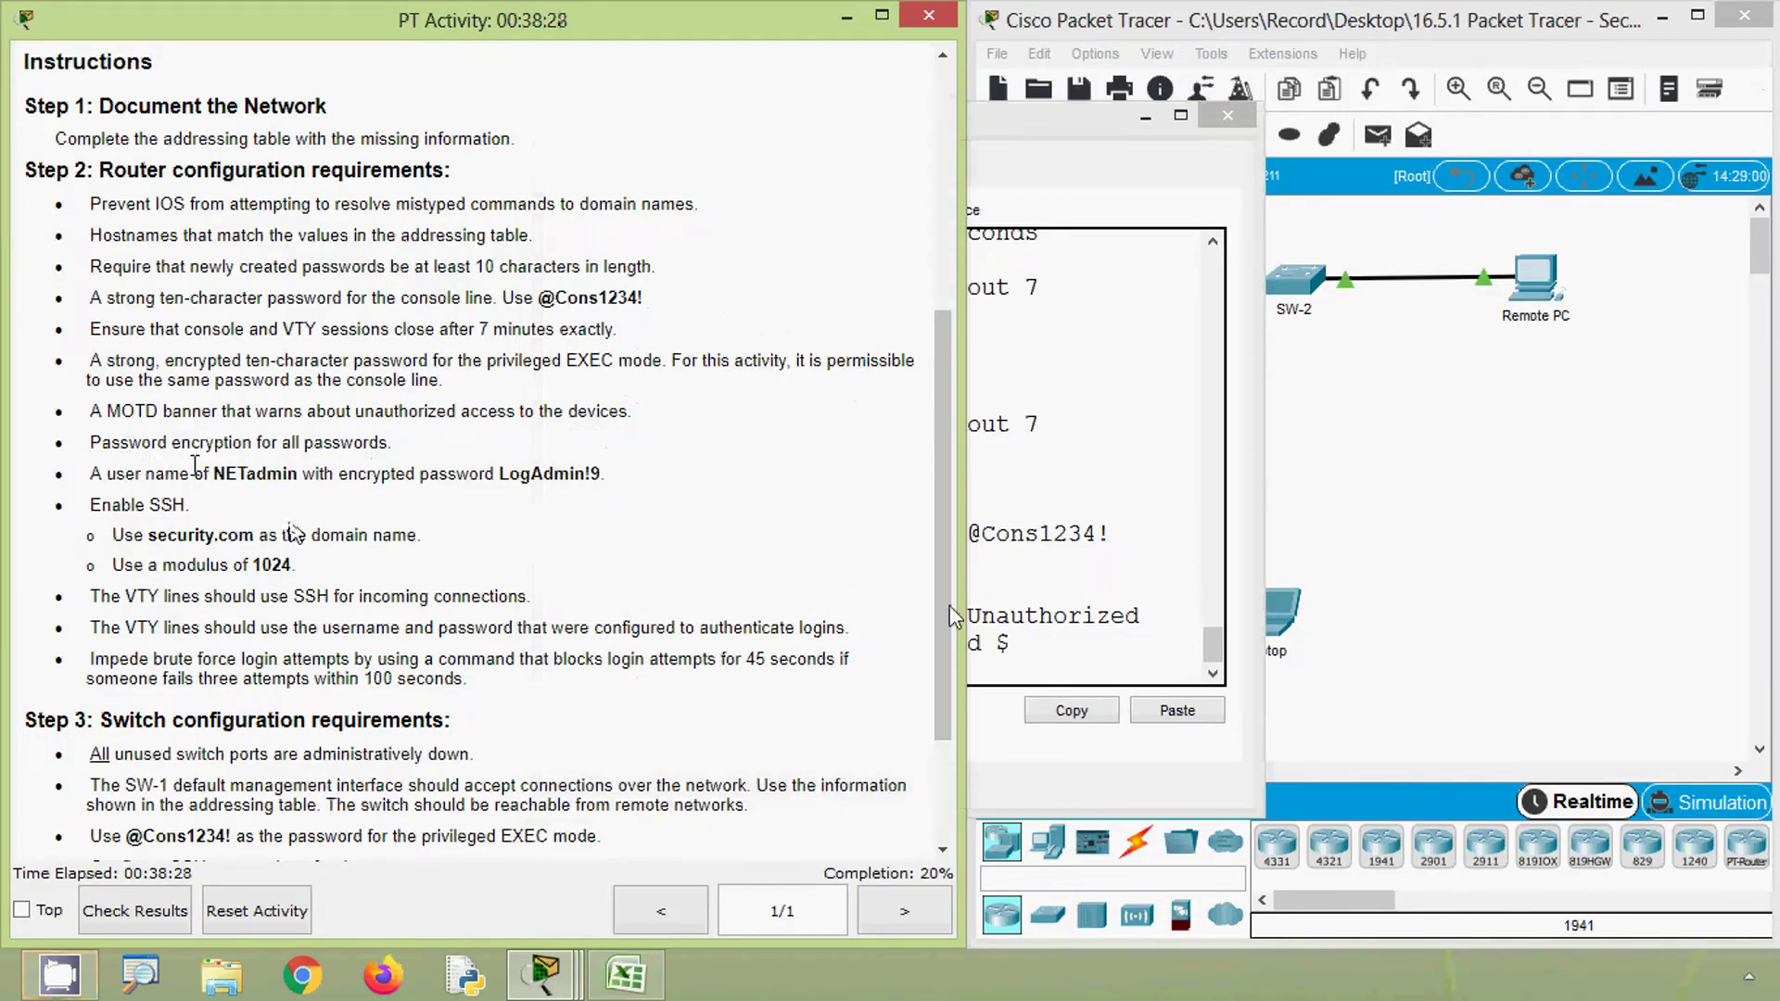
Step: Run service password-encryption in RTR-A's global configuration mode
{"action": "left_click", "coordinate": [1048, 612]}
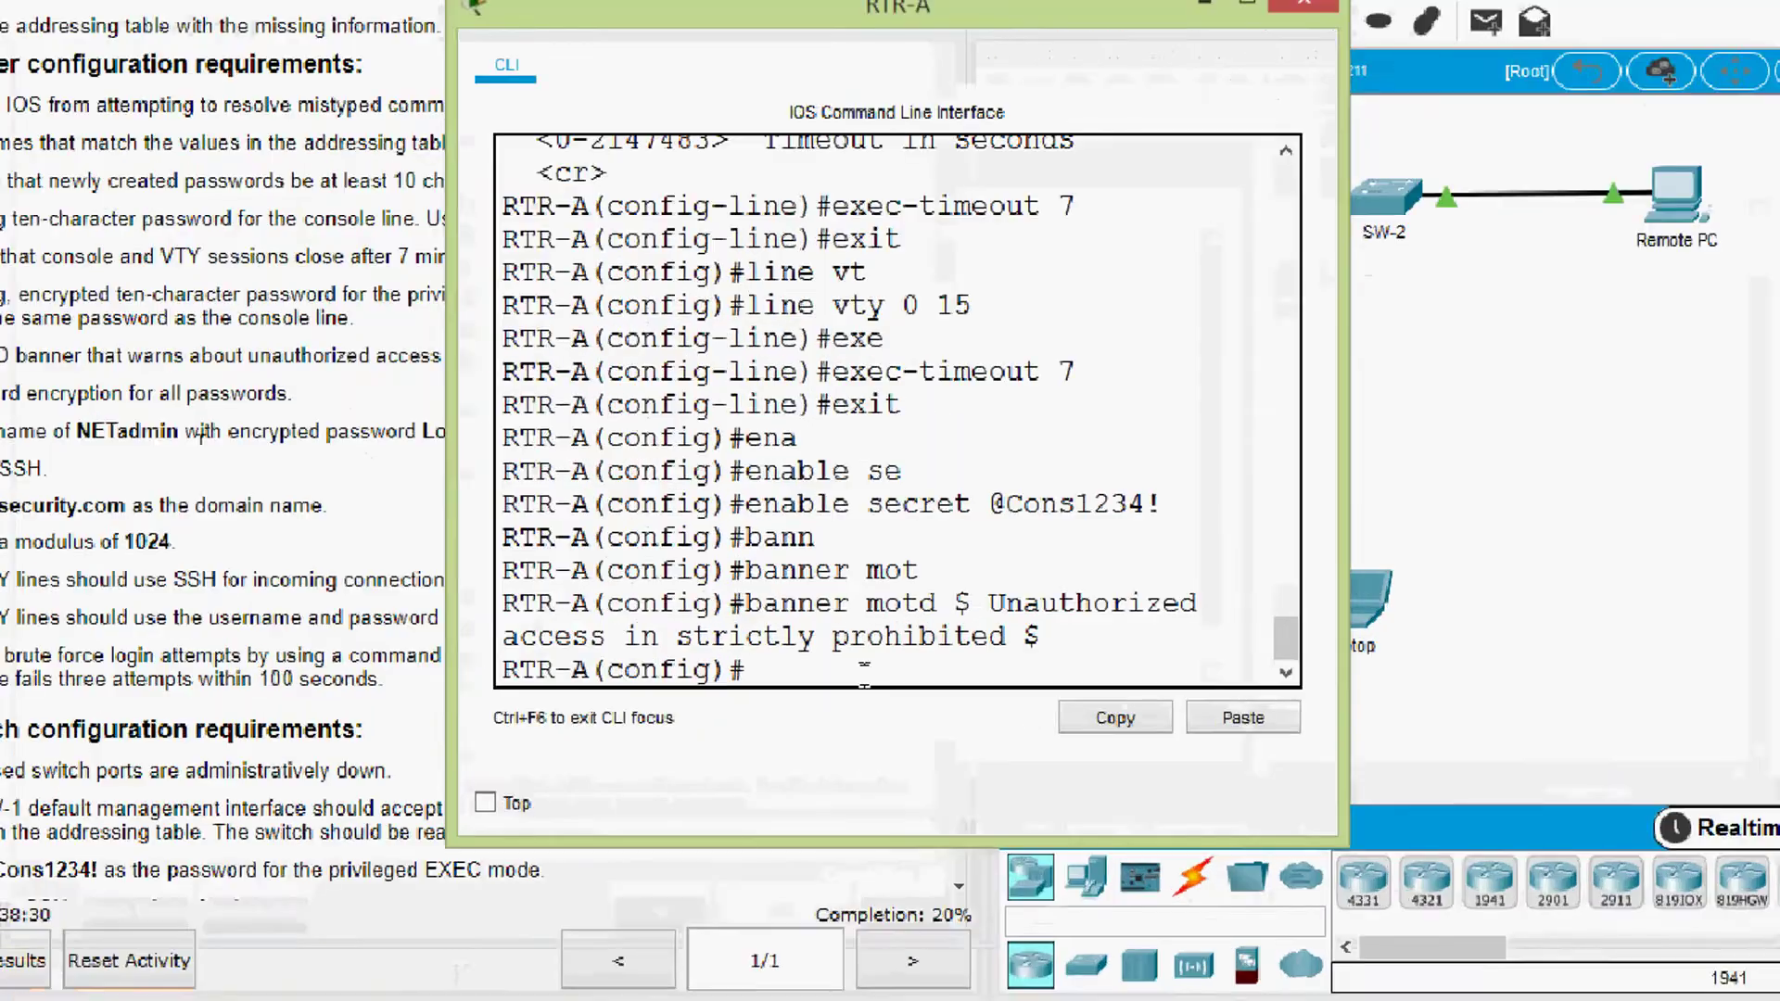
{"action": "type", "text": "ser"}
{"action": "key", "text": "Tab"}
{"action": "type", "text": "pas"}
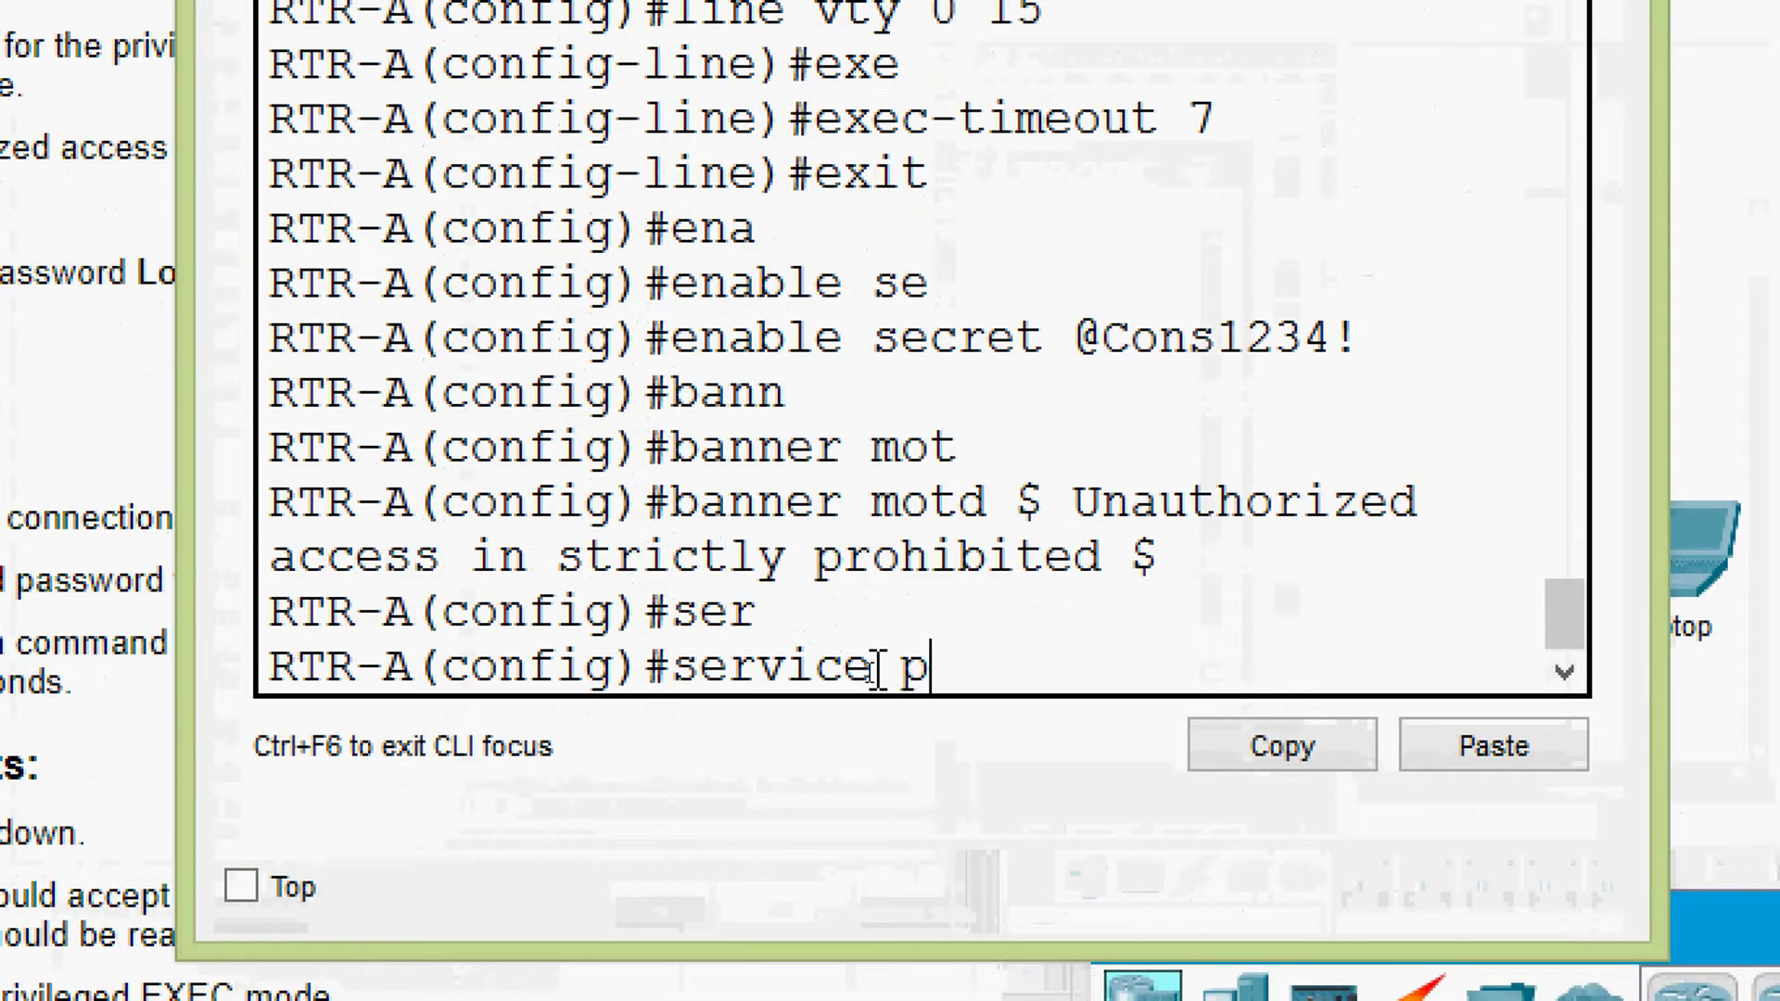
{"action": "key", "text": "Tab"}
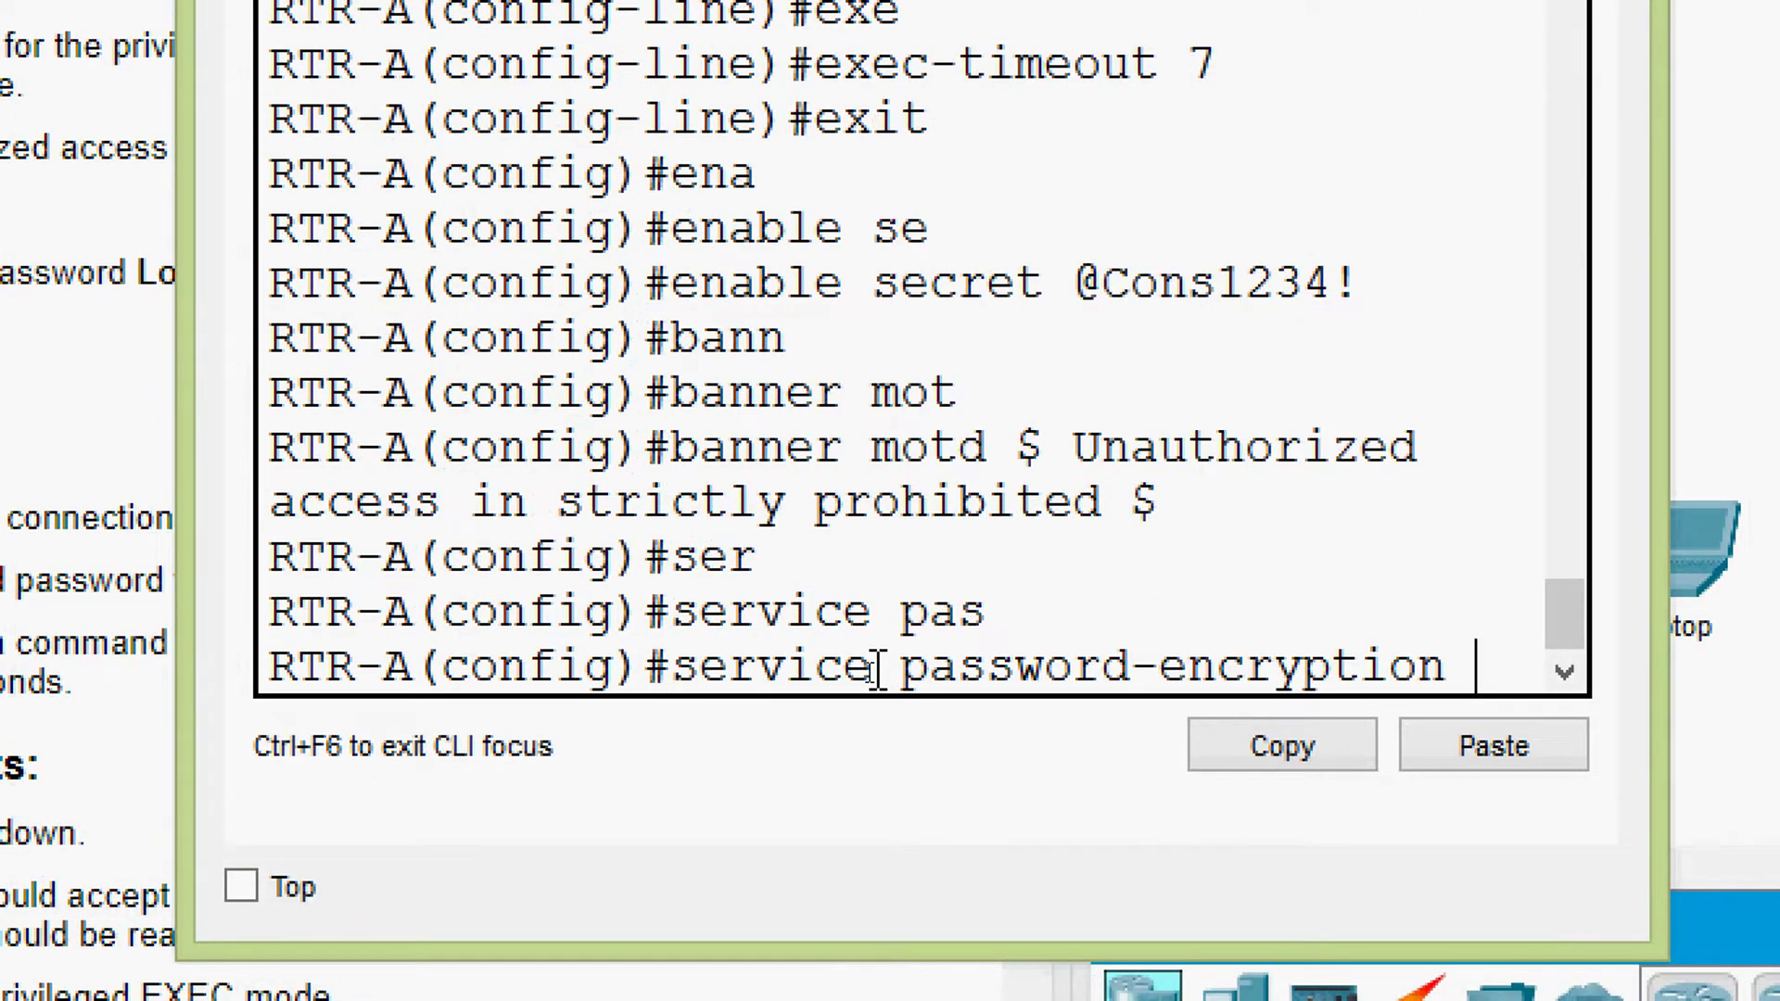
{"action": "key", "text": "Return"}
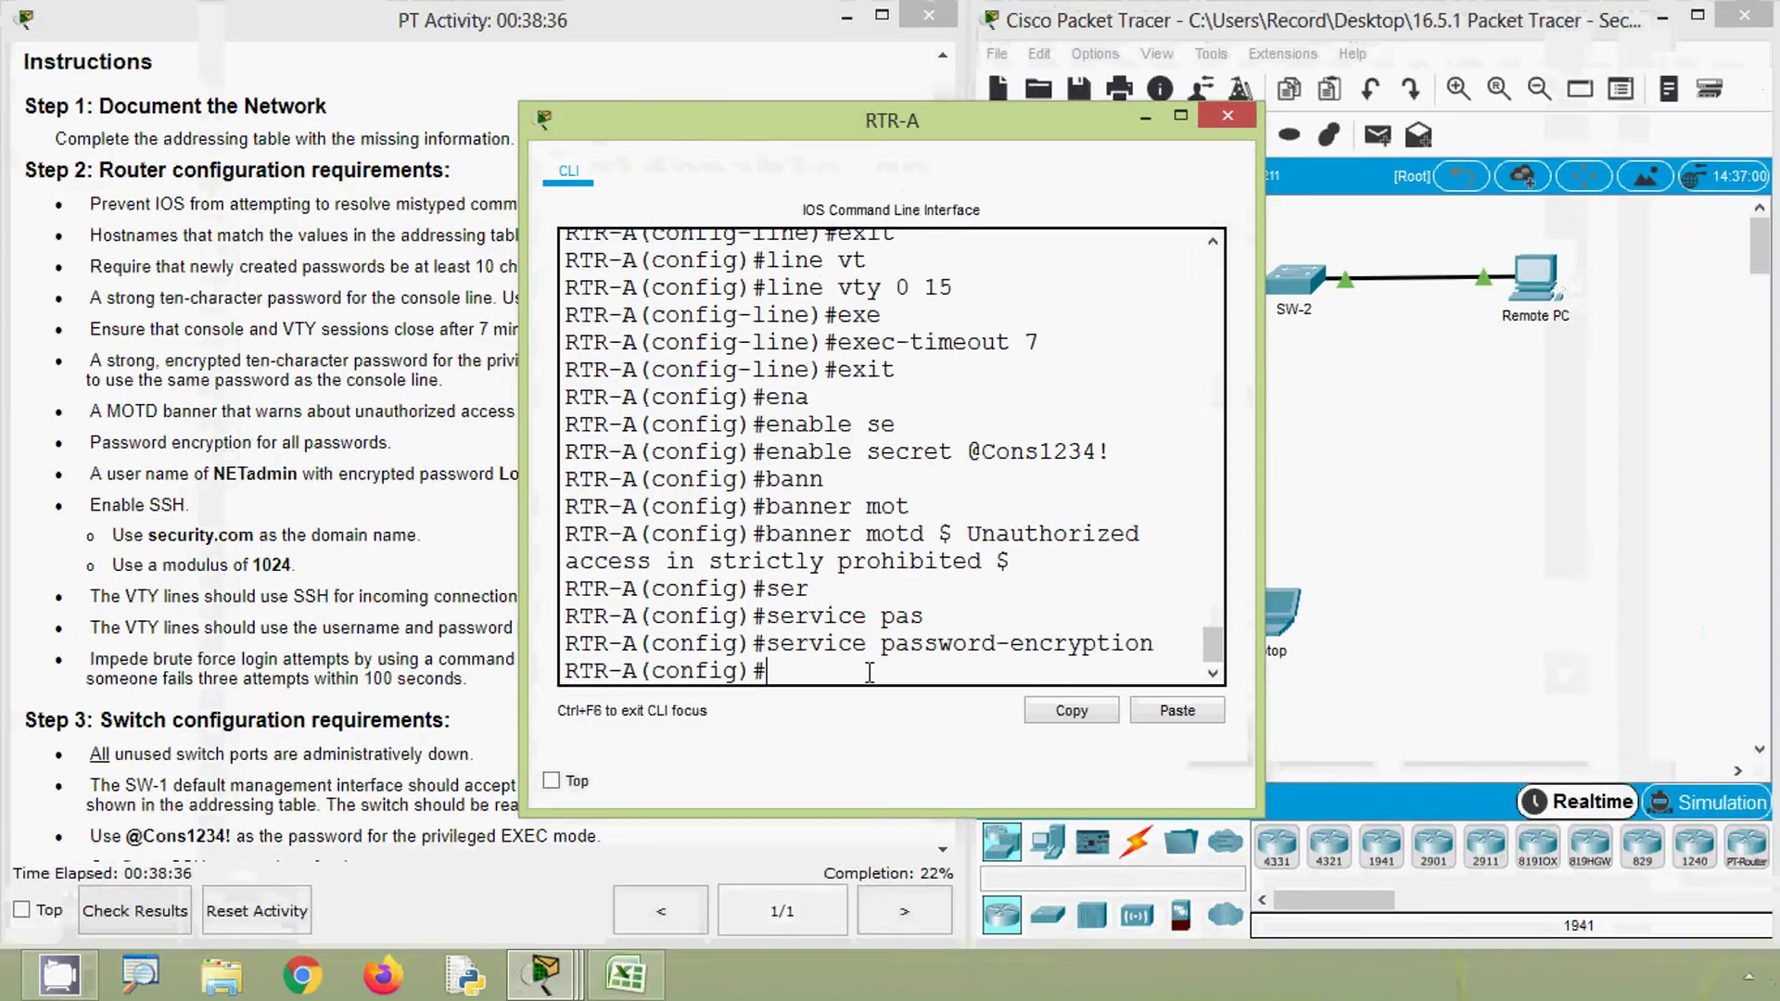
{"action": "left_click", "coordinate": [309, 501]}
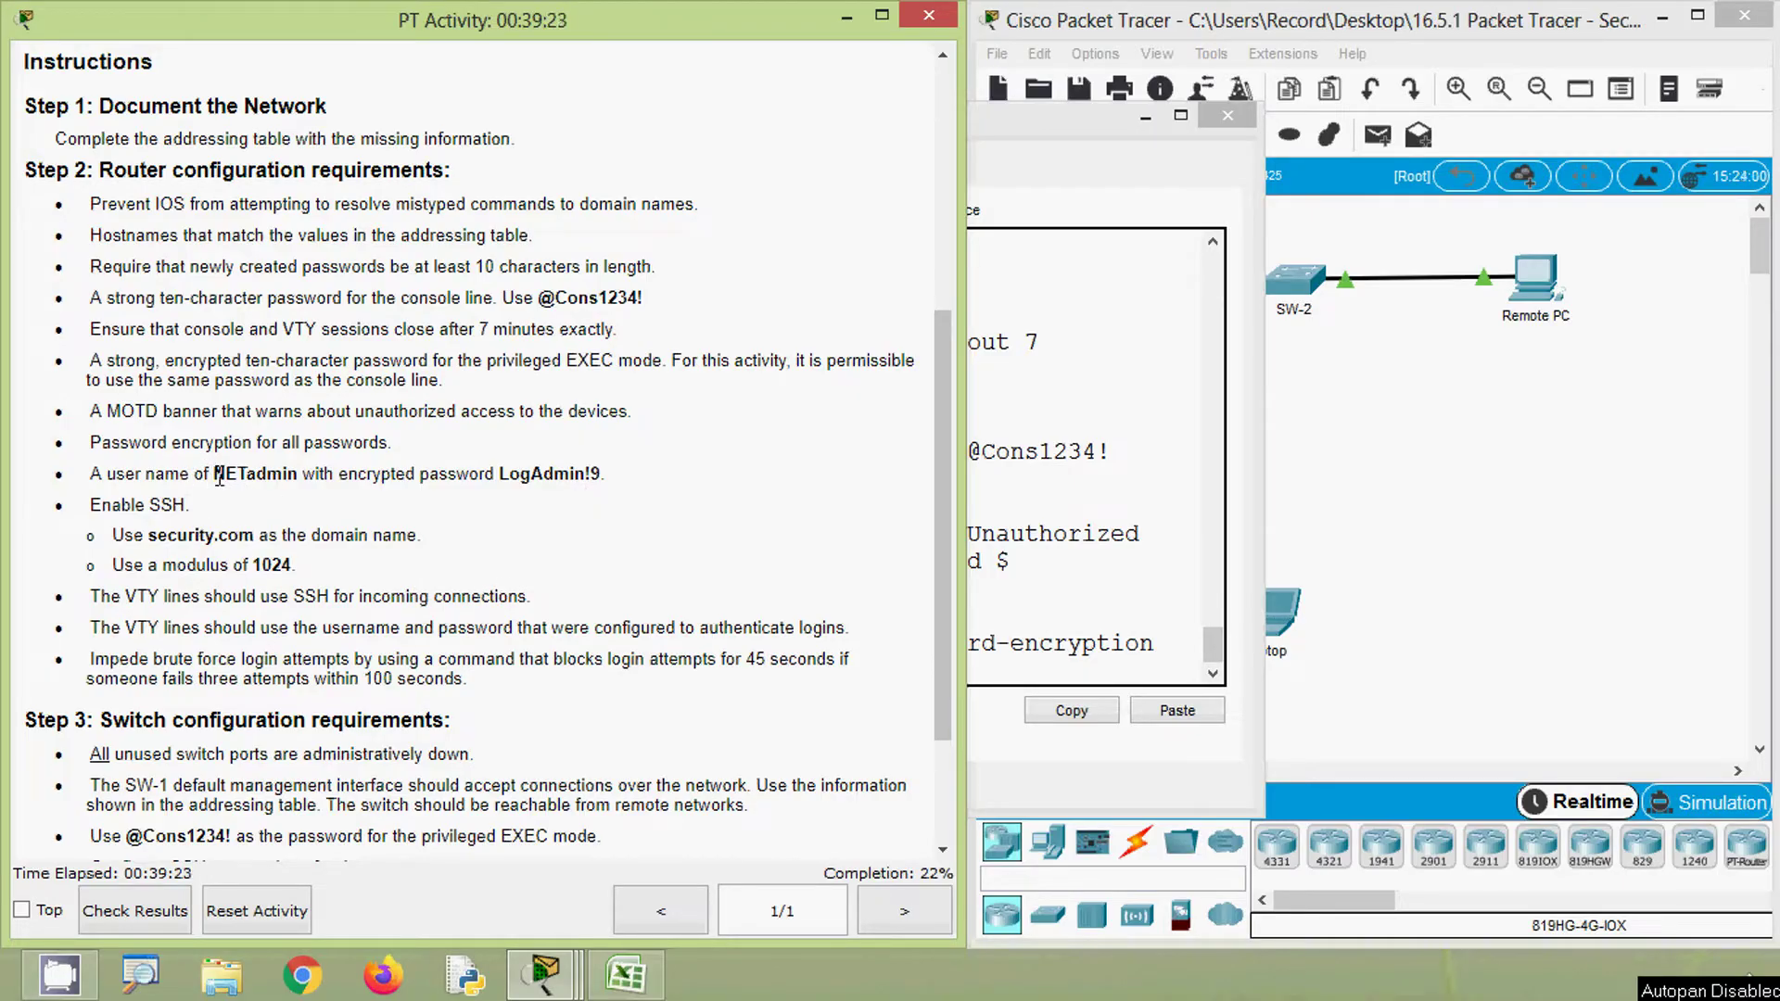
Step: Create local user NETadmin with the secret password copied from the activity instructions
{"action": "left_click_drag", "start_coordinate": [216, 475], "coordinate": [297, 483]}
{"action": "key", "text": "ctrl+c"}
{"action": "key", "text": "alt+Tab"}
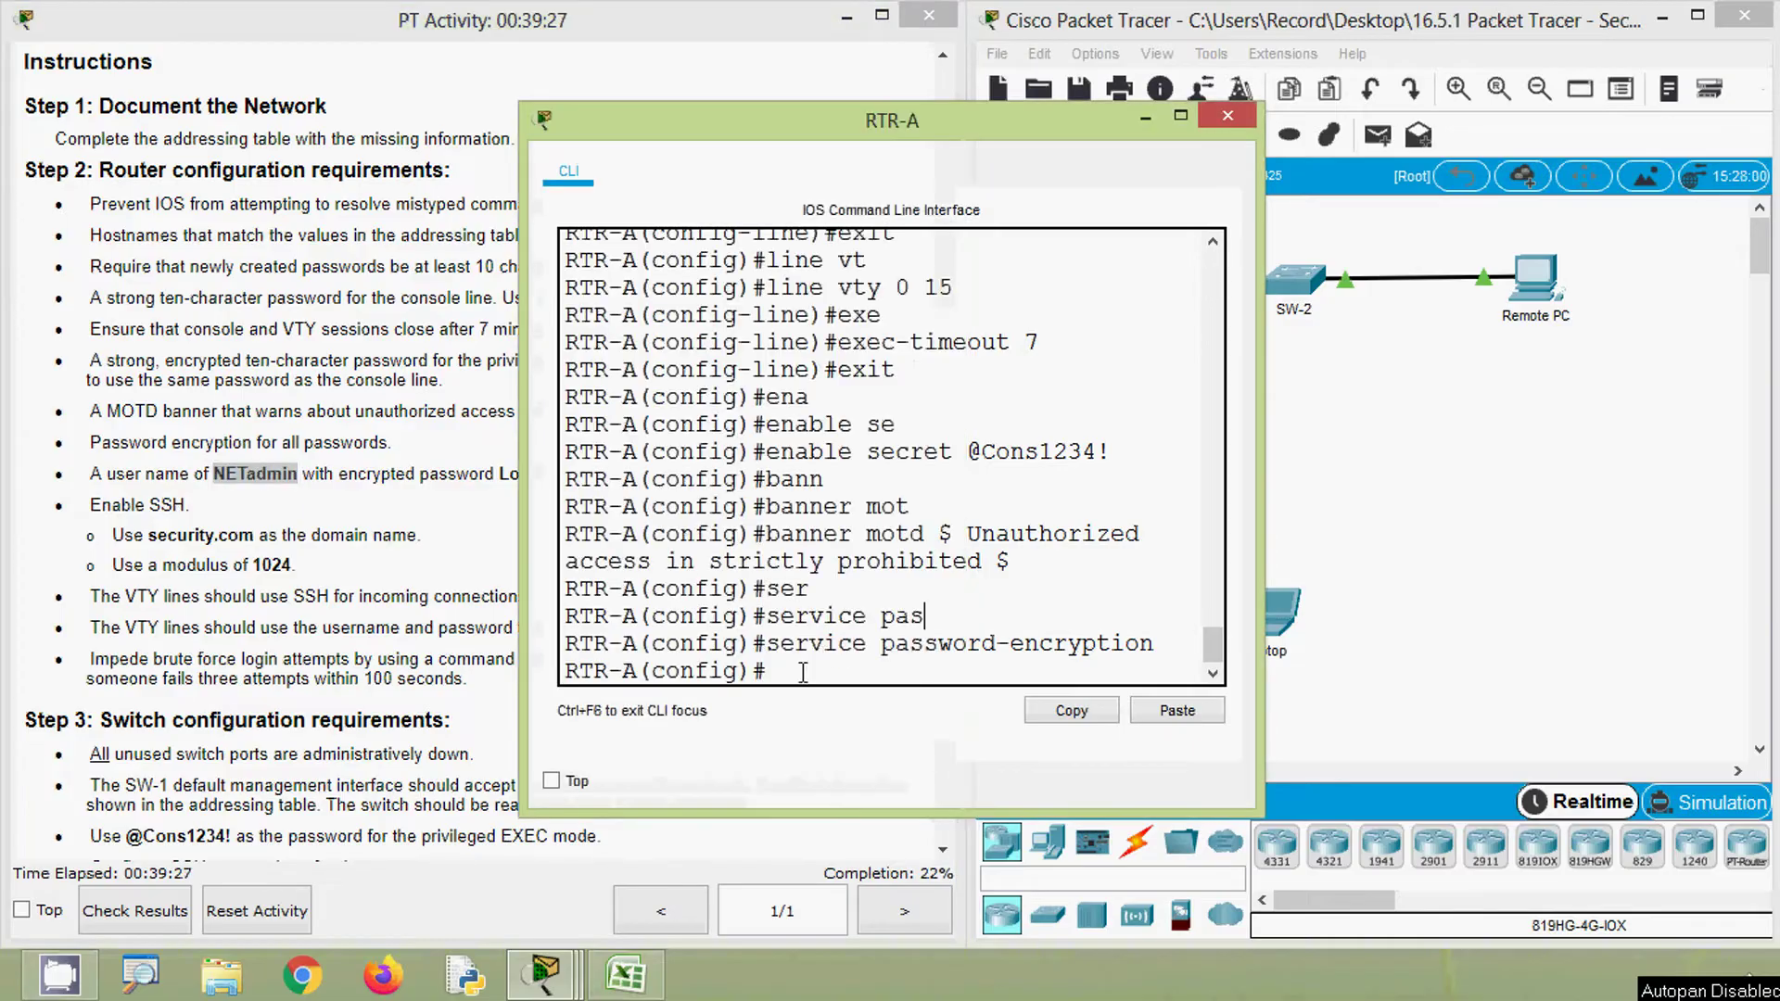
{"action": "type", "text": "user"}
{"action": "key", "text": "Tab"}
{"action": "right_click", "coordinate": [918, 672]}
{"action": "left_click", "coordinate": [955, 716]}
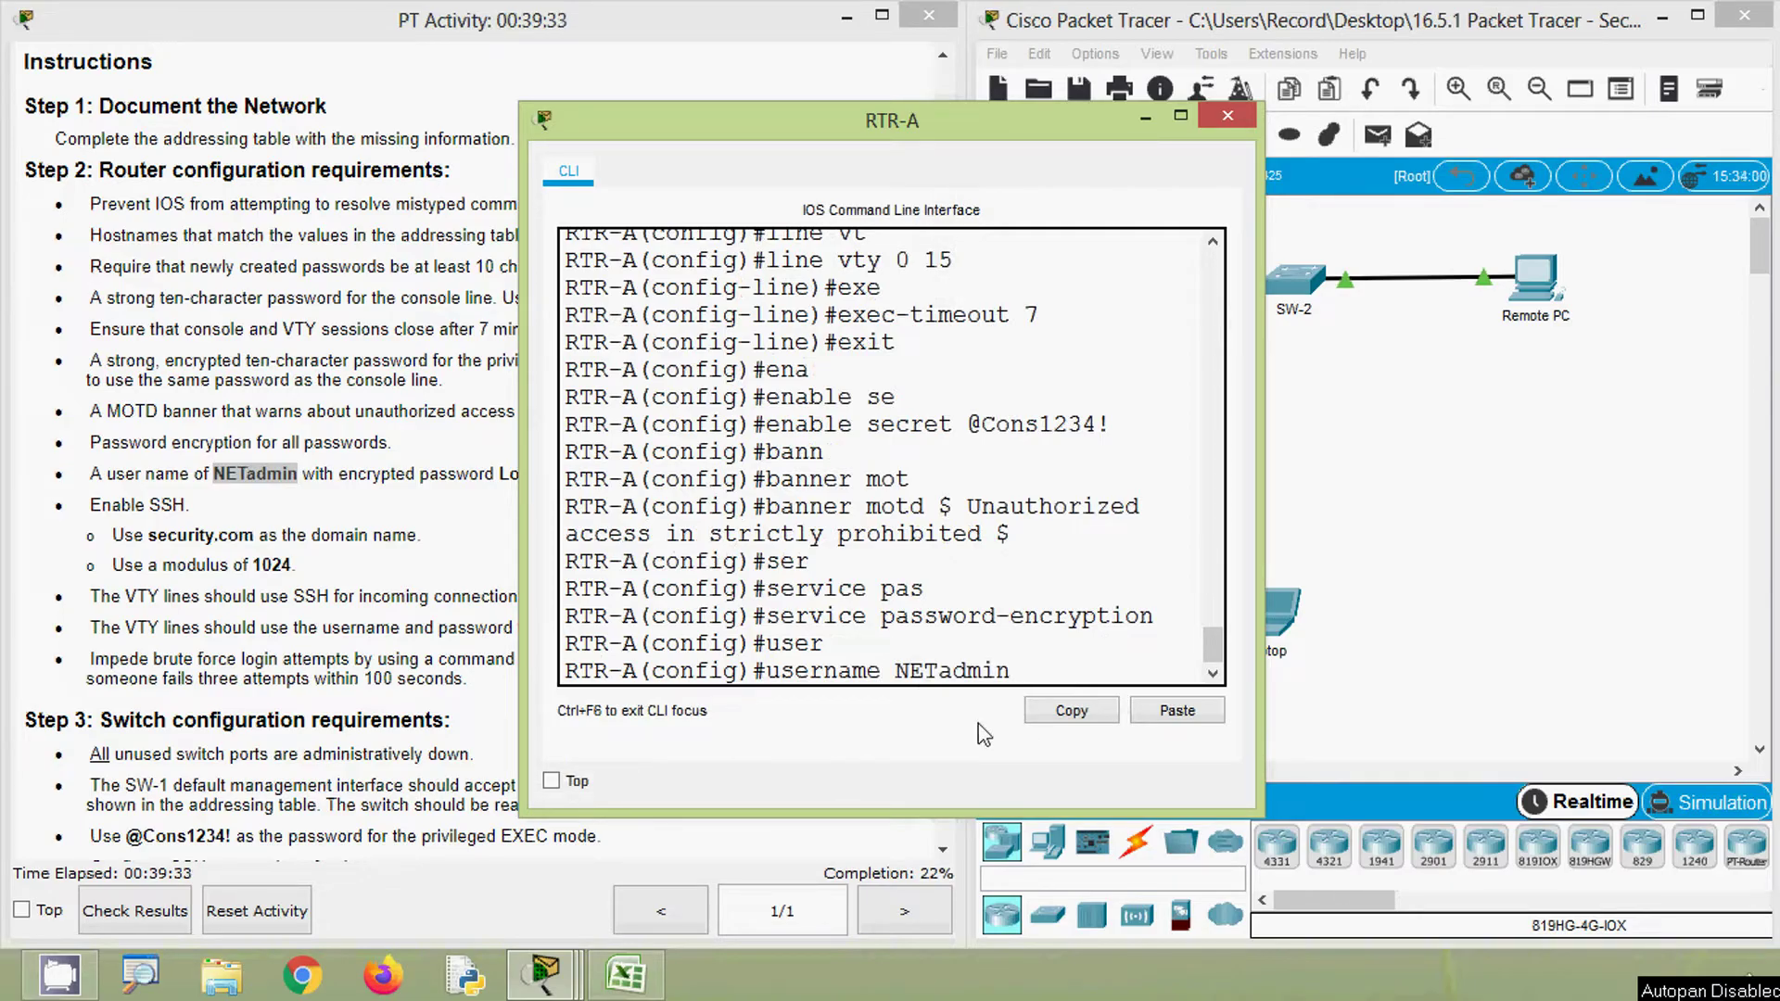
{"action": "type", "text": "se"}
{"action": "key", "text": "Tab"}
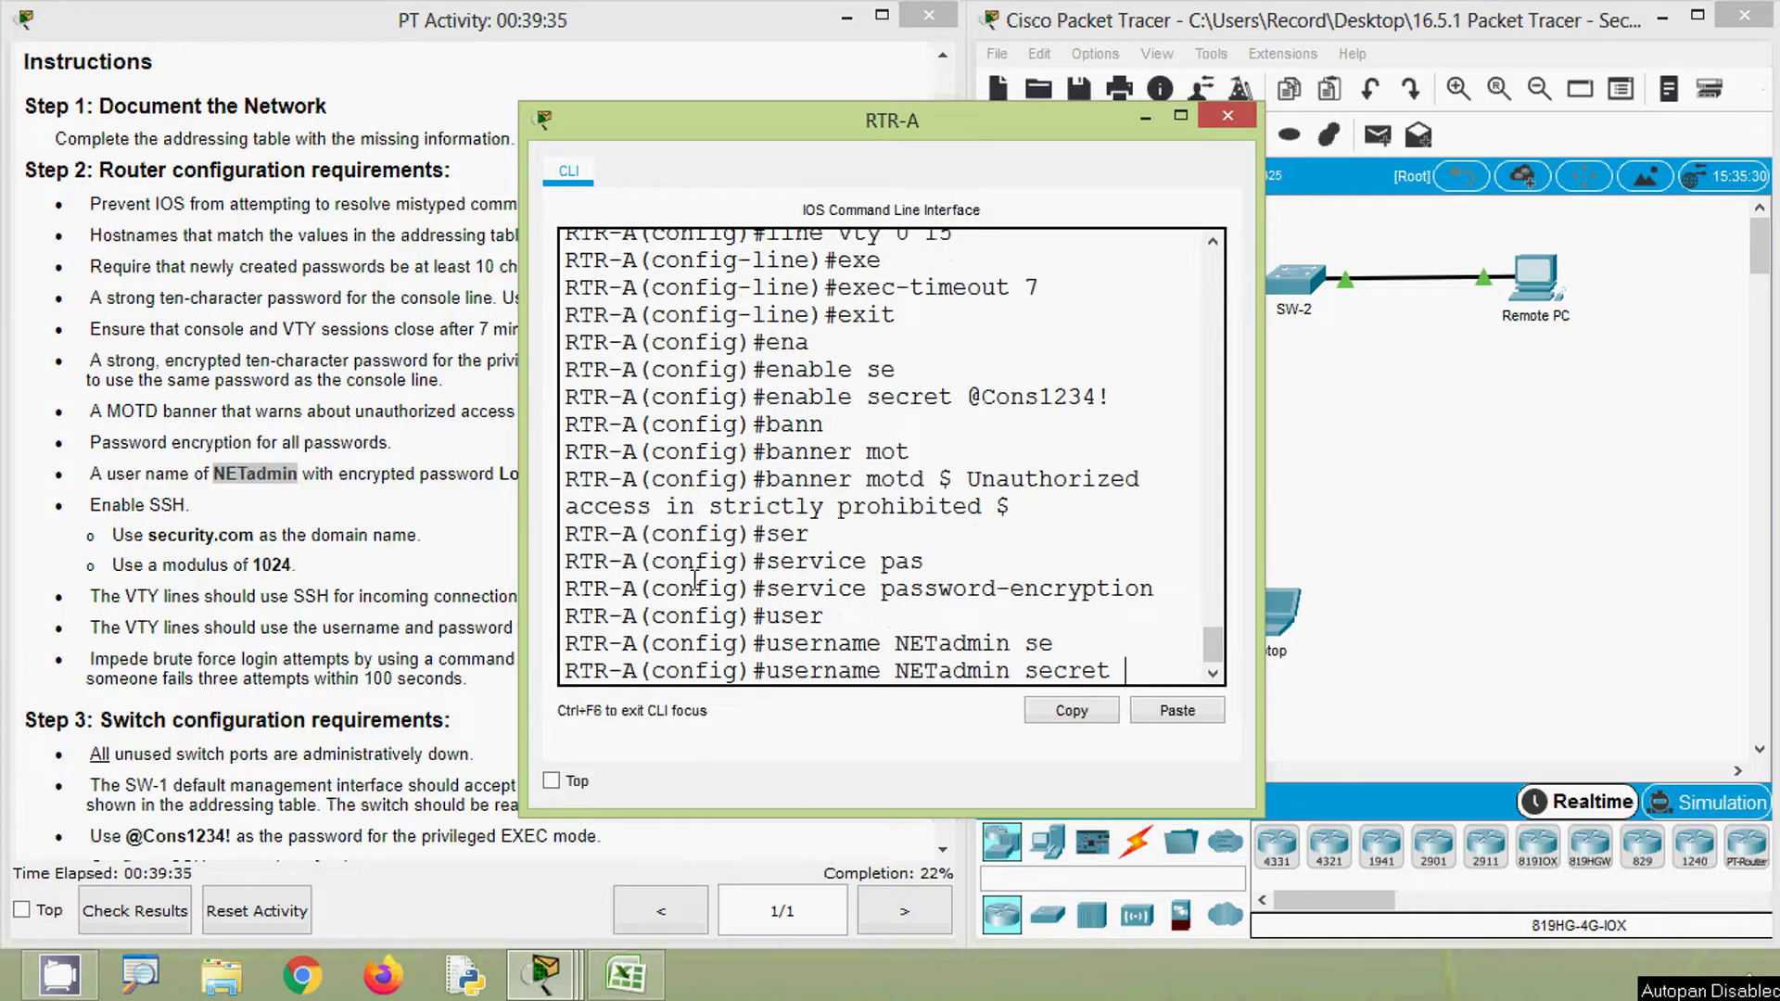
{"action": "left_click", "coordinate": [438, 486]}
{"action": "left_click_drag", "start_coordinate": [501, 476], "coordinate": [603, 475]}
{"action": "key", "text": "ctrl+c"}
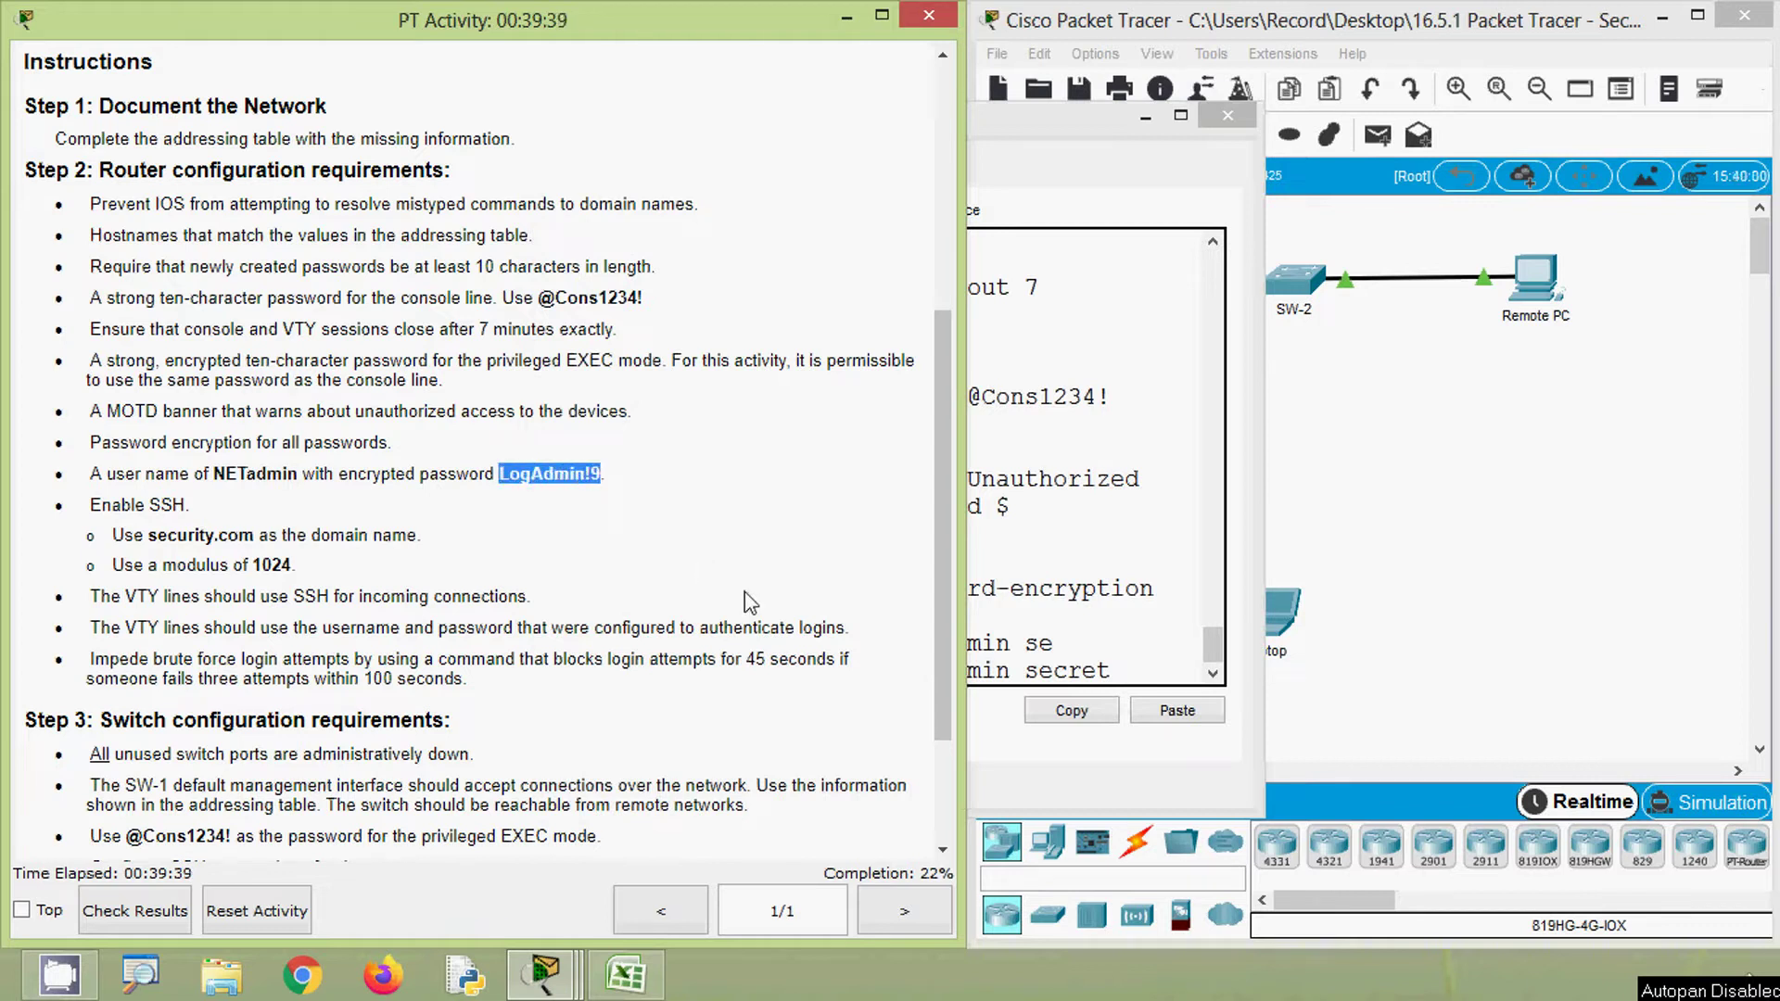
{"action": "left_click", "coordinate": [1140, 672]}
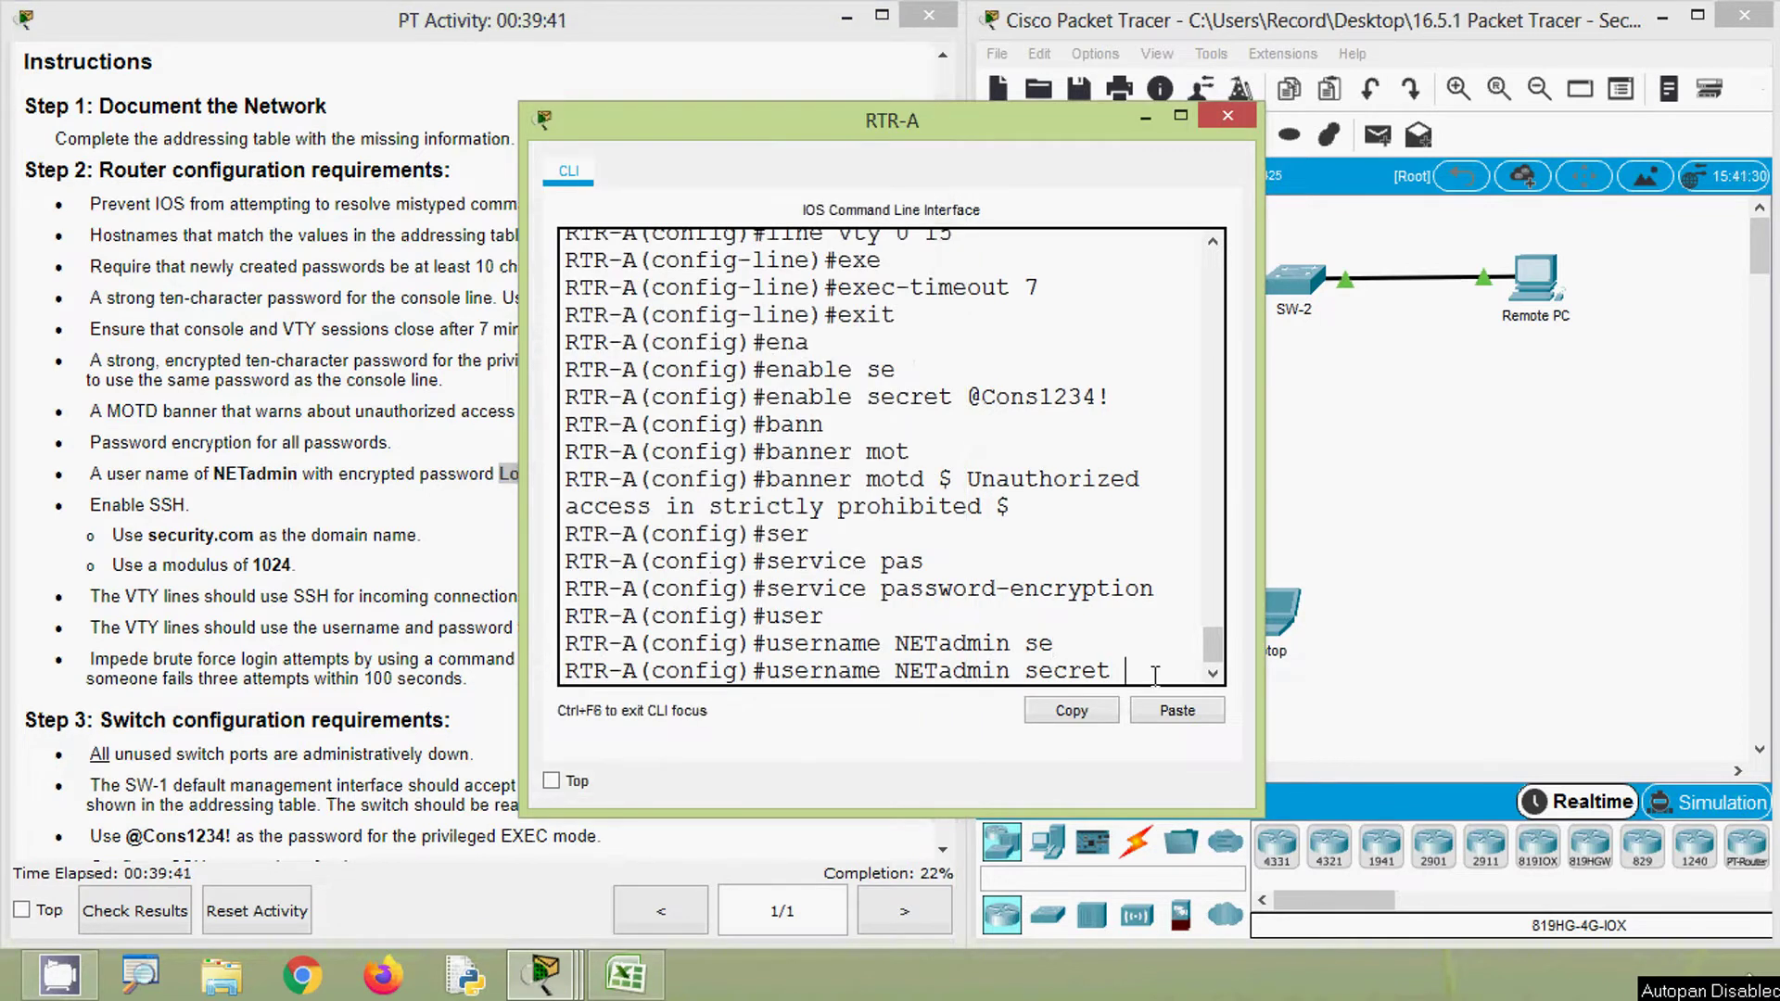
{"action": "left_click", "coordinate": [1176, 710]}
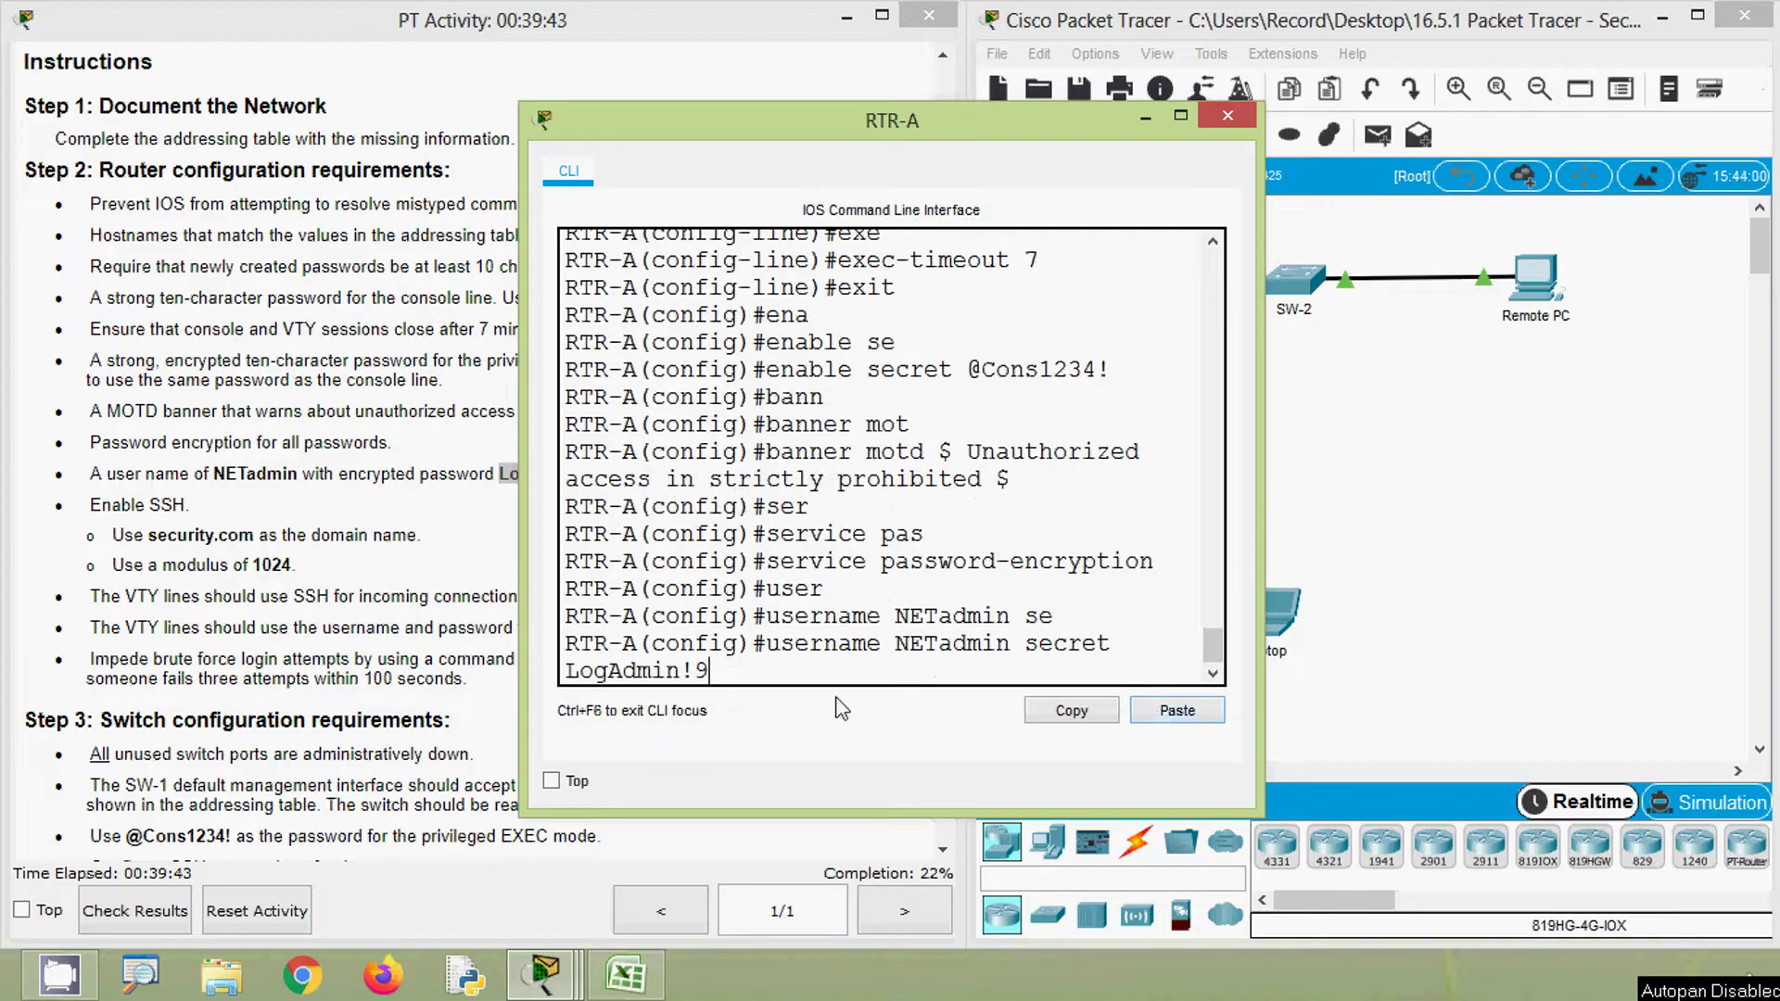
{"action": "key", "text": "Return"}
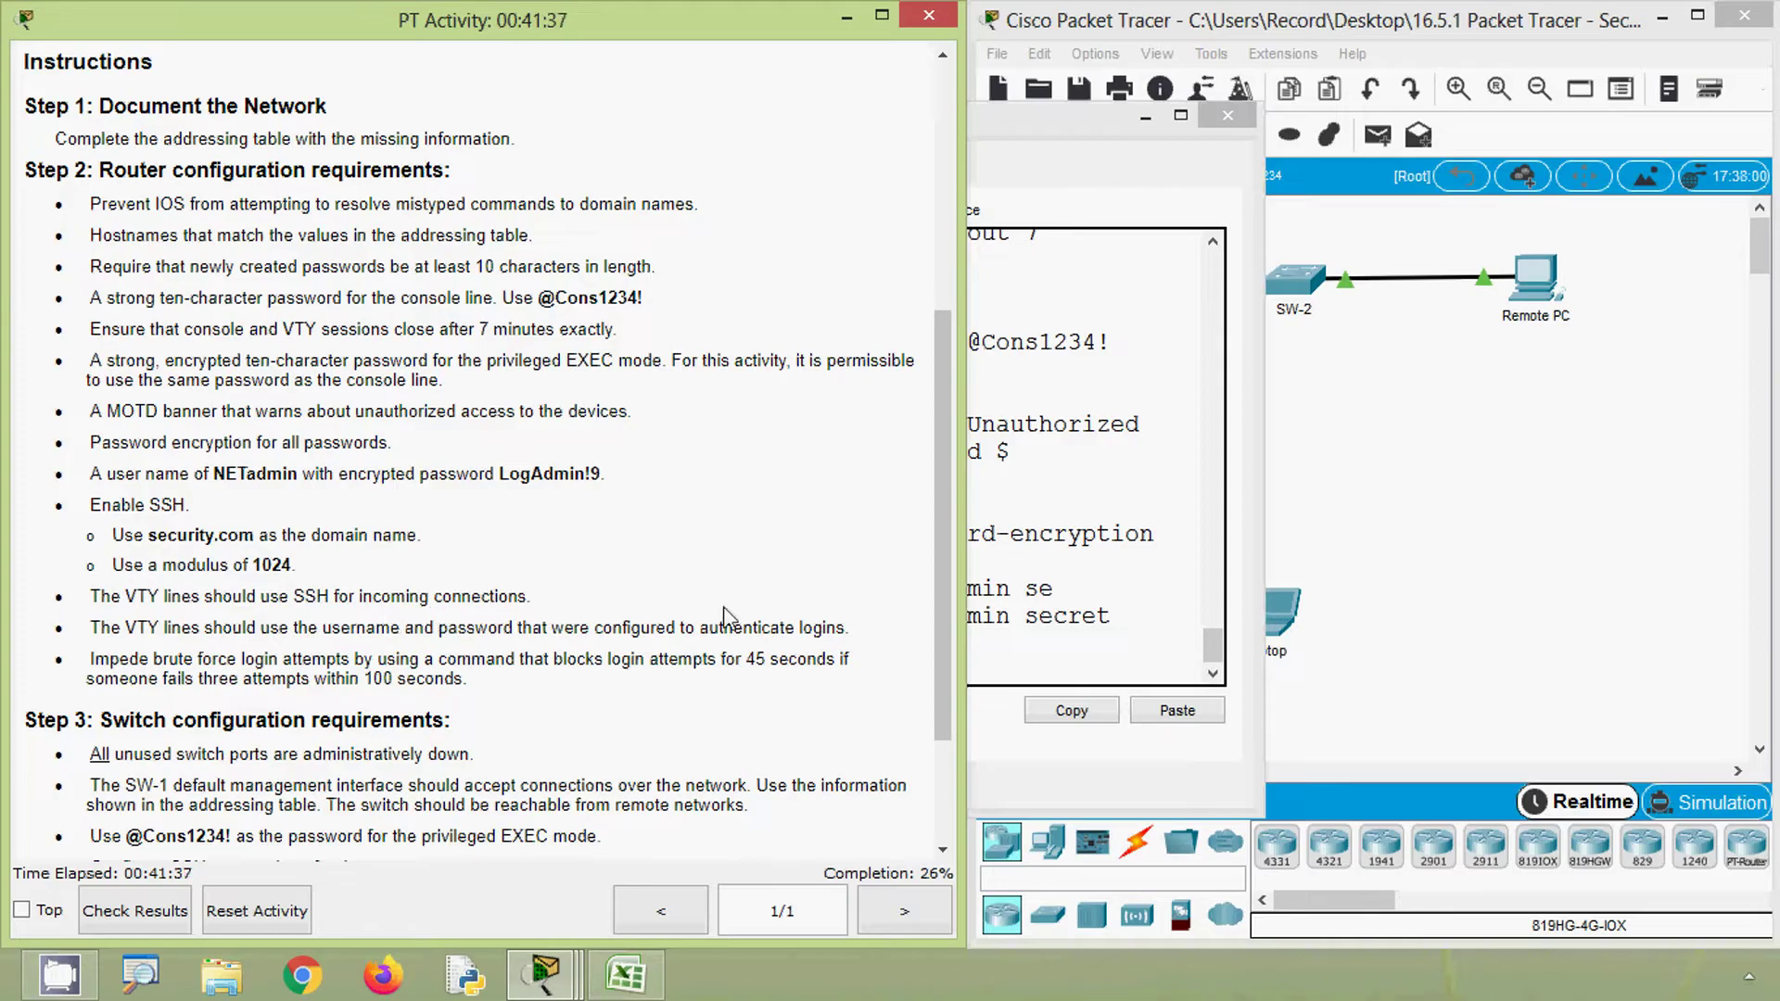
{"action": "left_click", "coordinate": [1051, 663]}
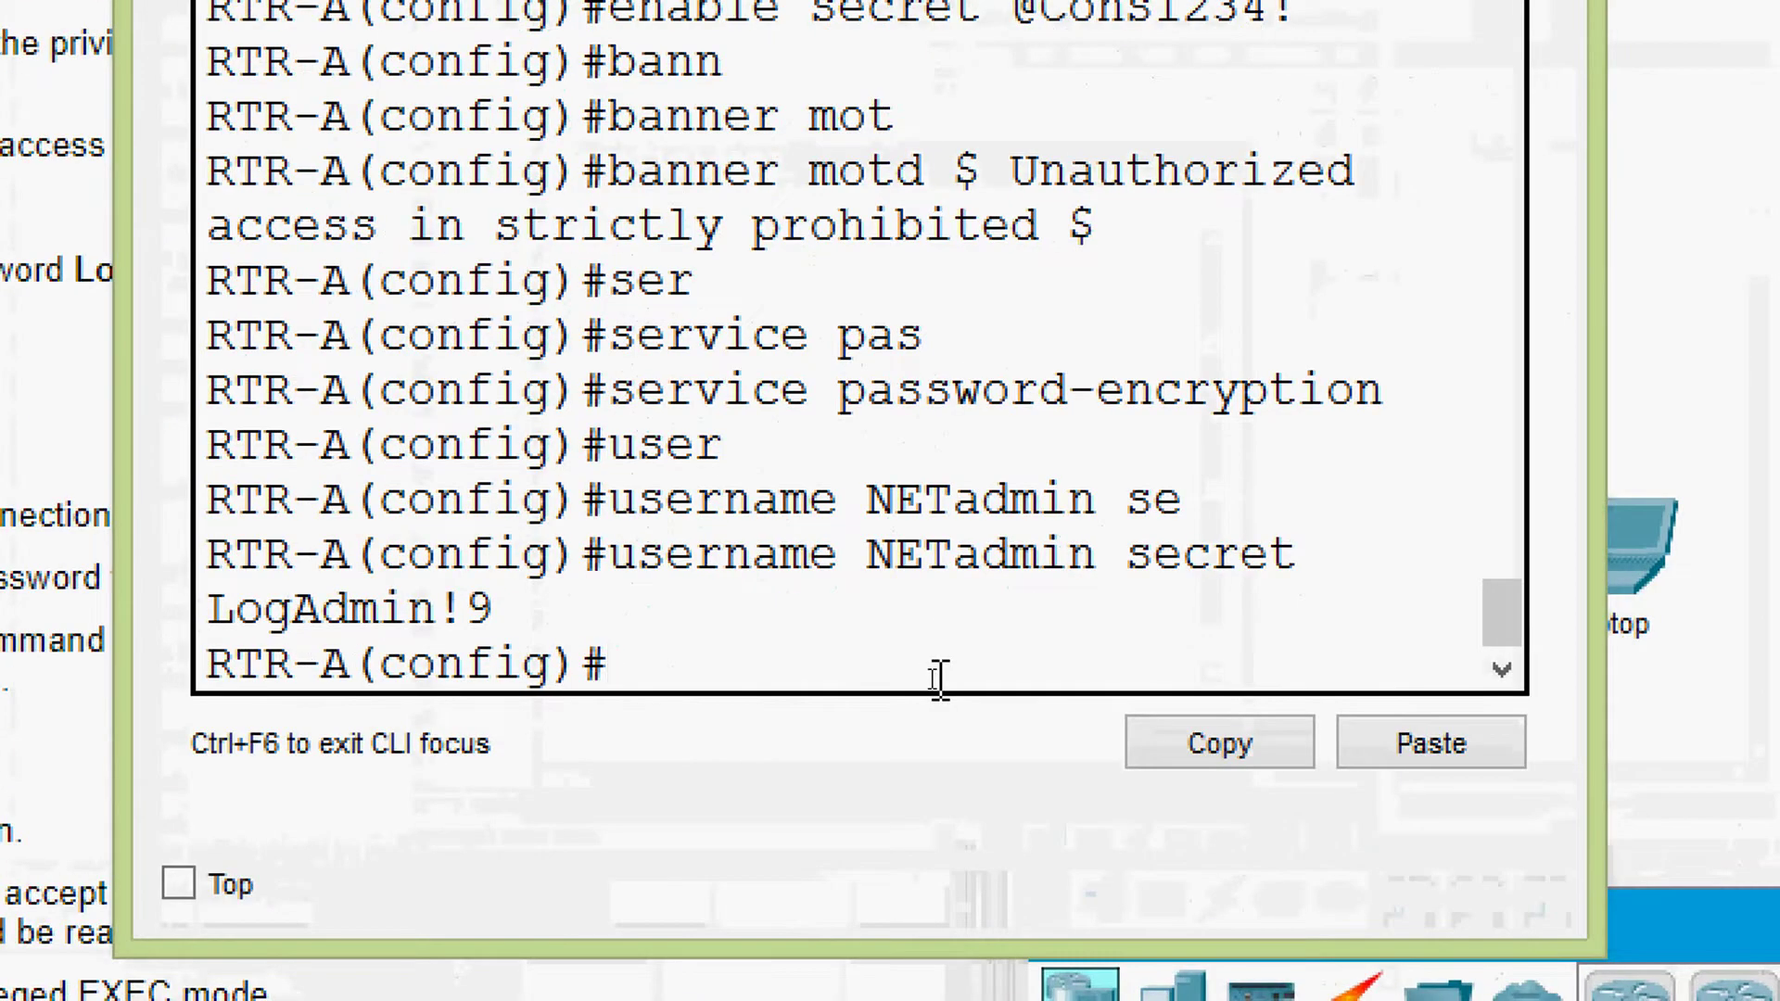
Step: Attempt crypto key generate rsa on RTR-A before a domain name exists
{"action": "type", "text": "cry"}
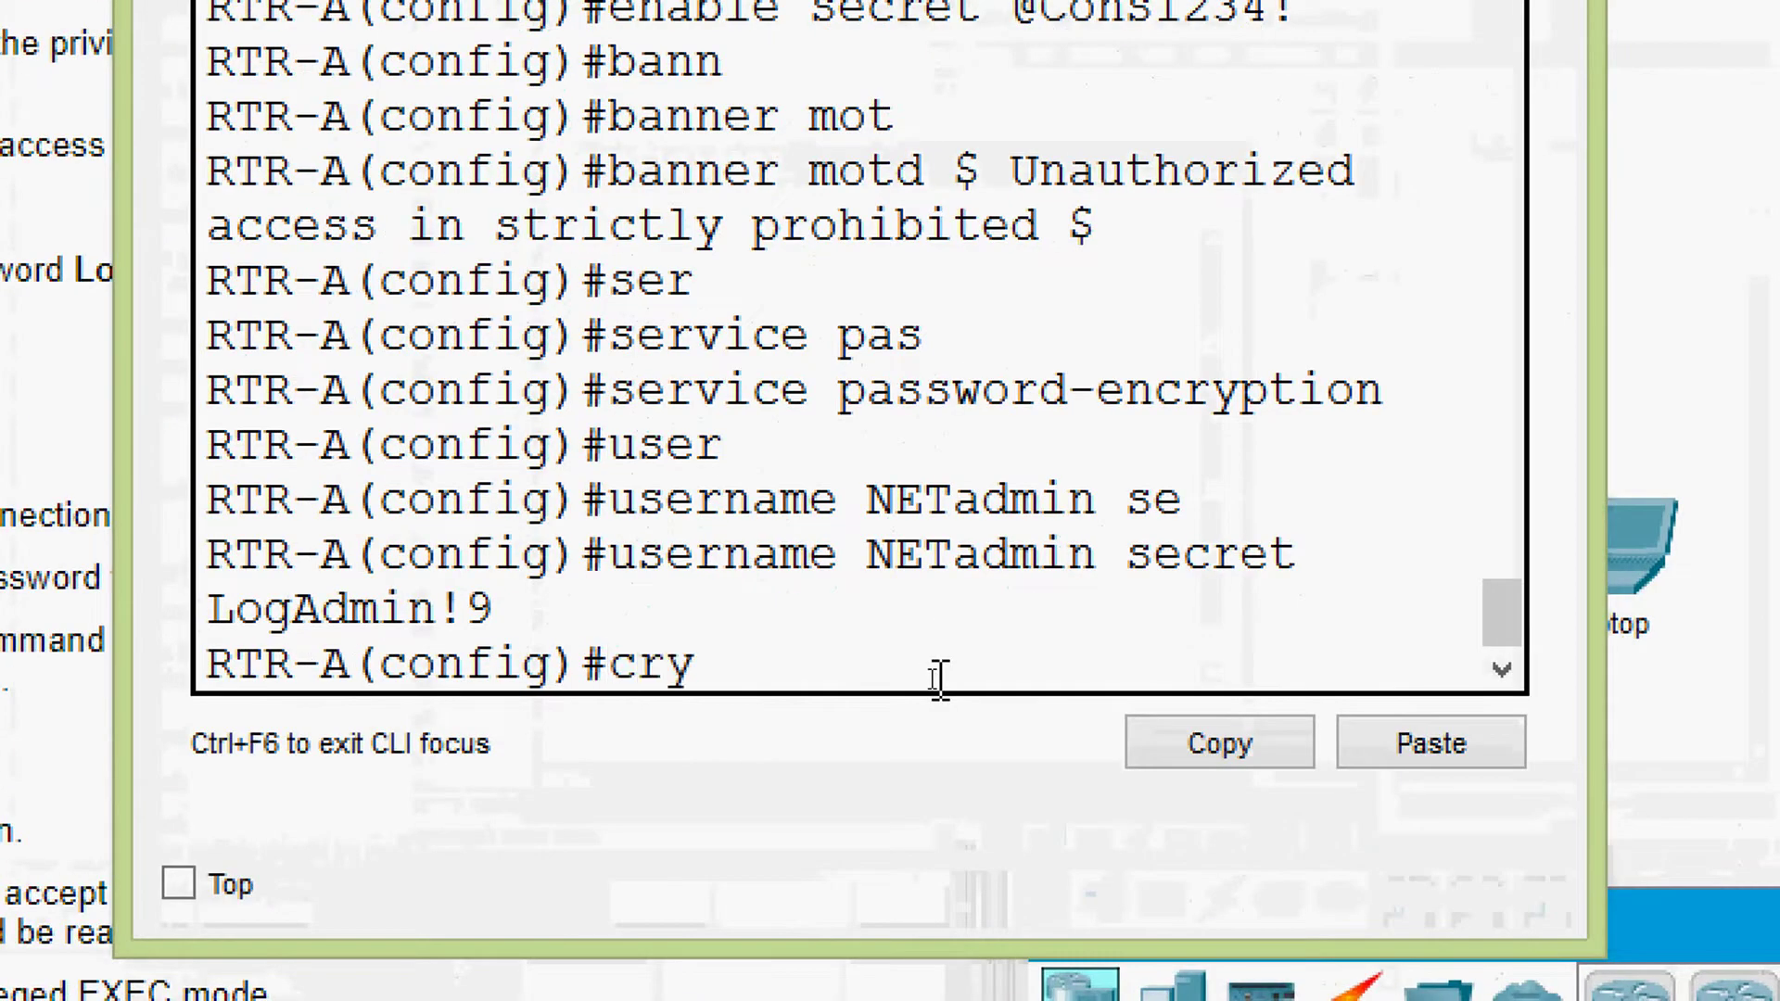
{"action": "key", "text": "Tab"}
{"action": "type", "text": "ke"}
{"action": "key", "text": "Tab"}
{"action": "type", "text": "ge"}
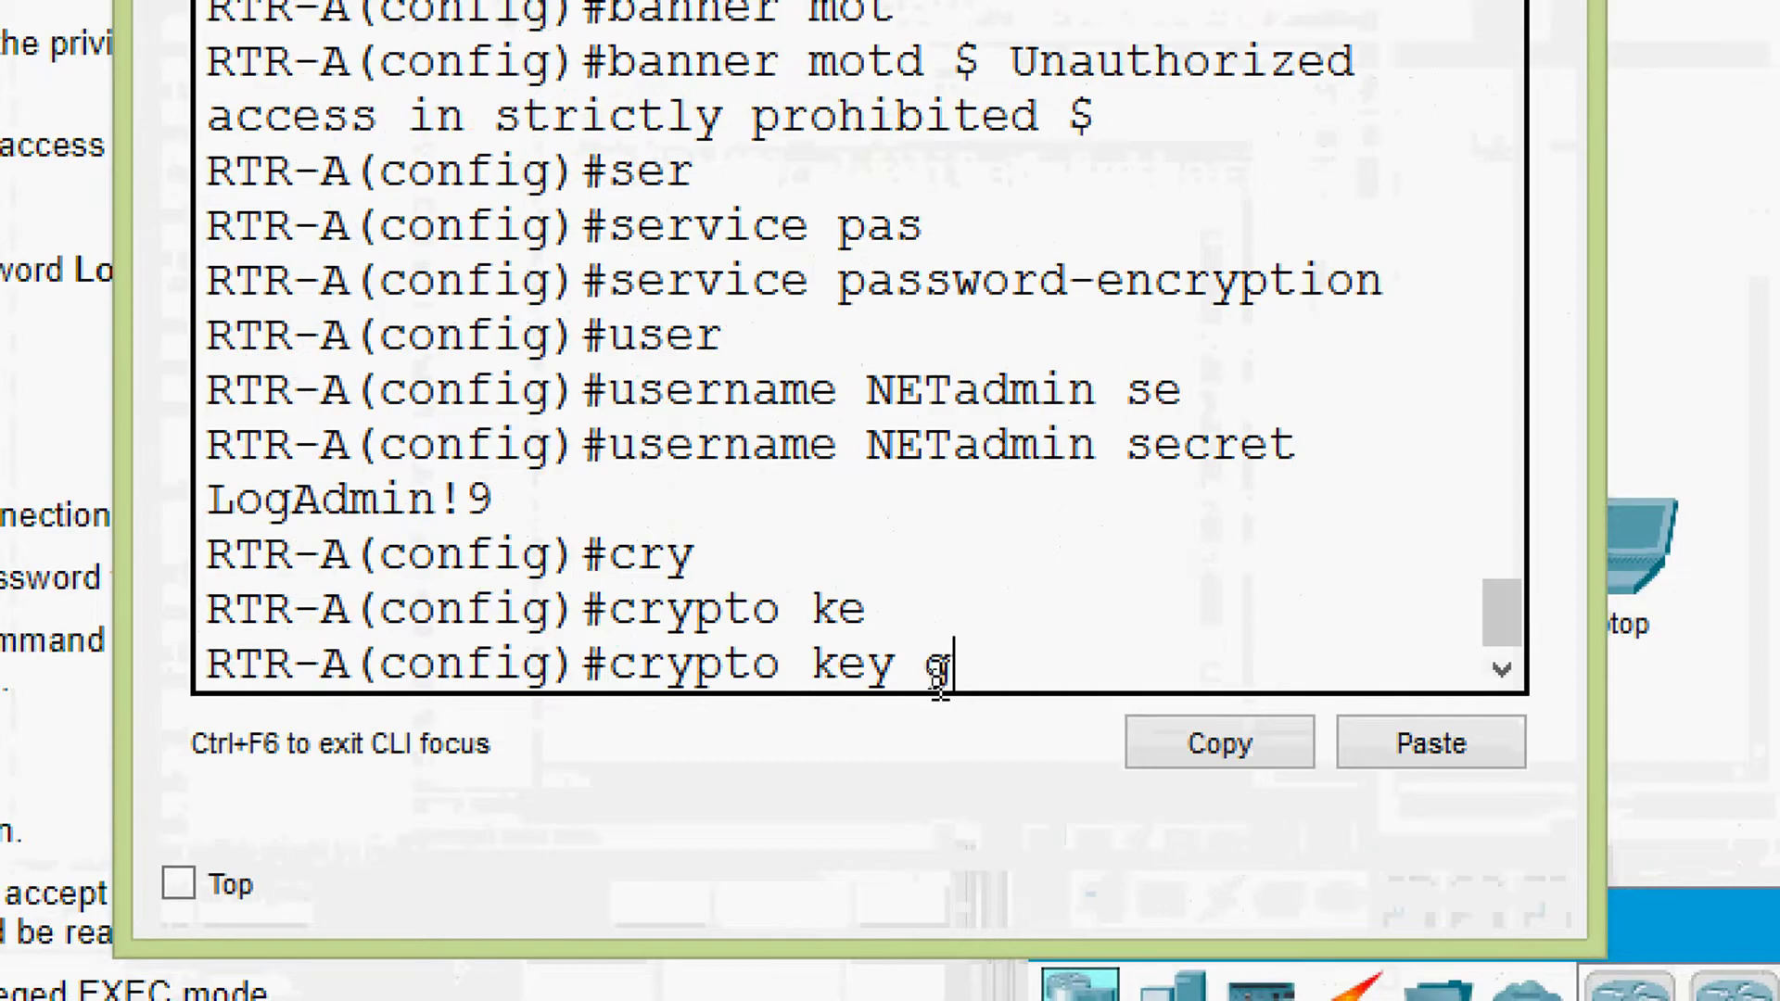
{"action": "key", "text": "Tab"}
{"action": "type", "text": "rs"}
{"action": "key", "text": "Tab"}
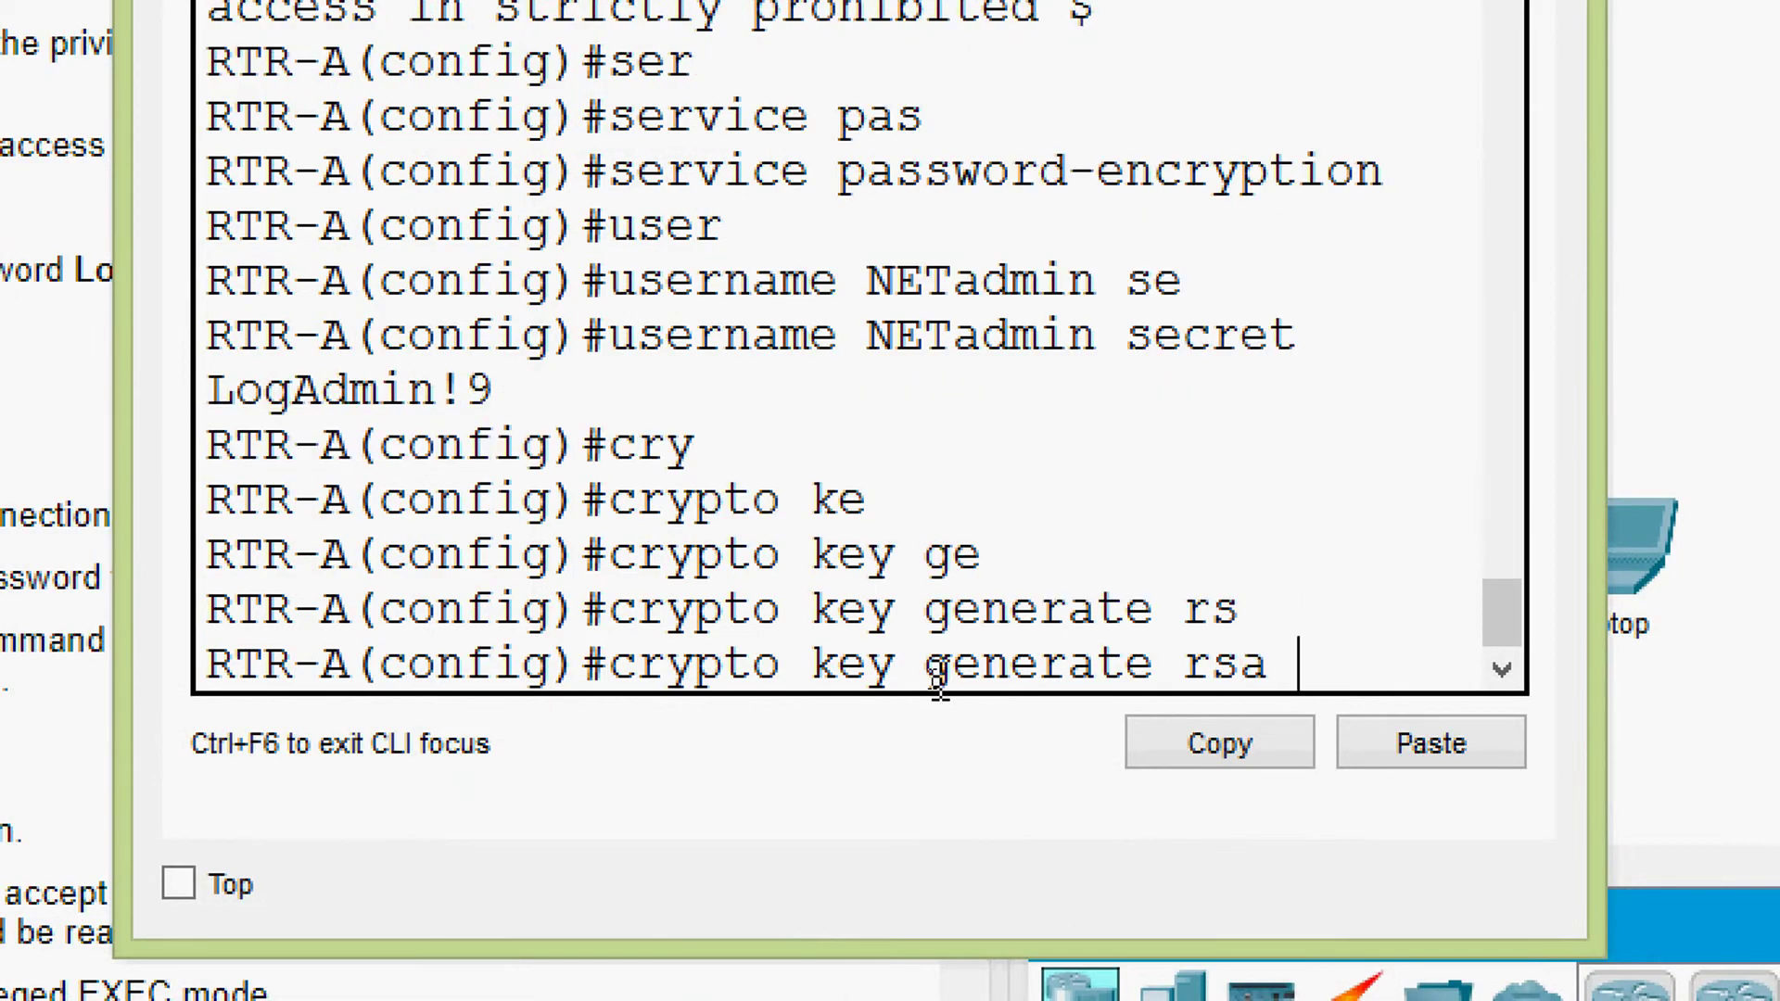
{"action": "key", "text": "Return"}
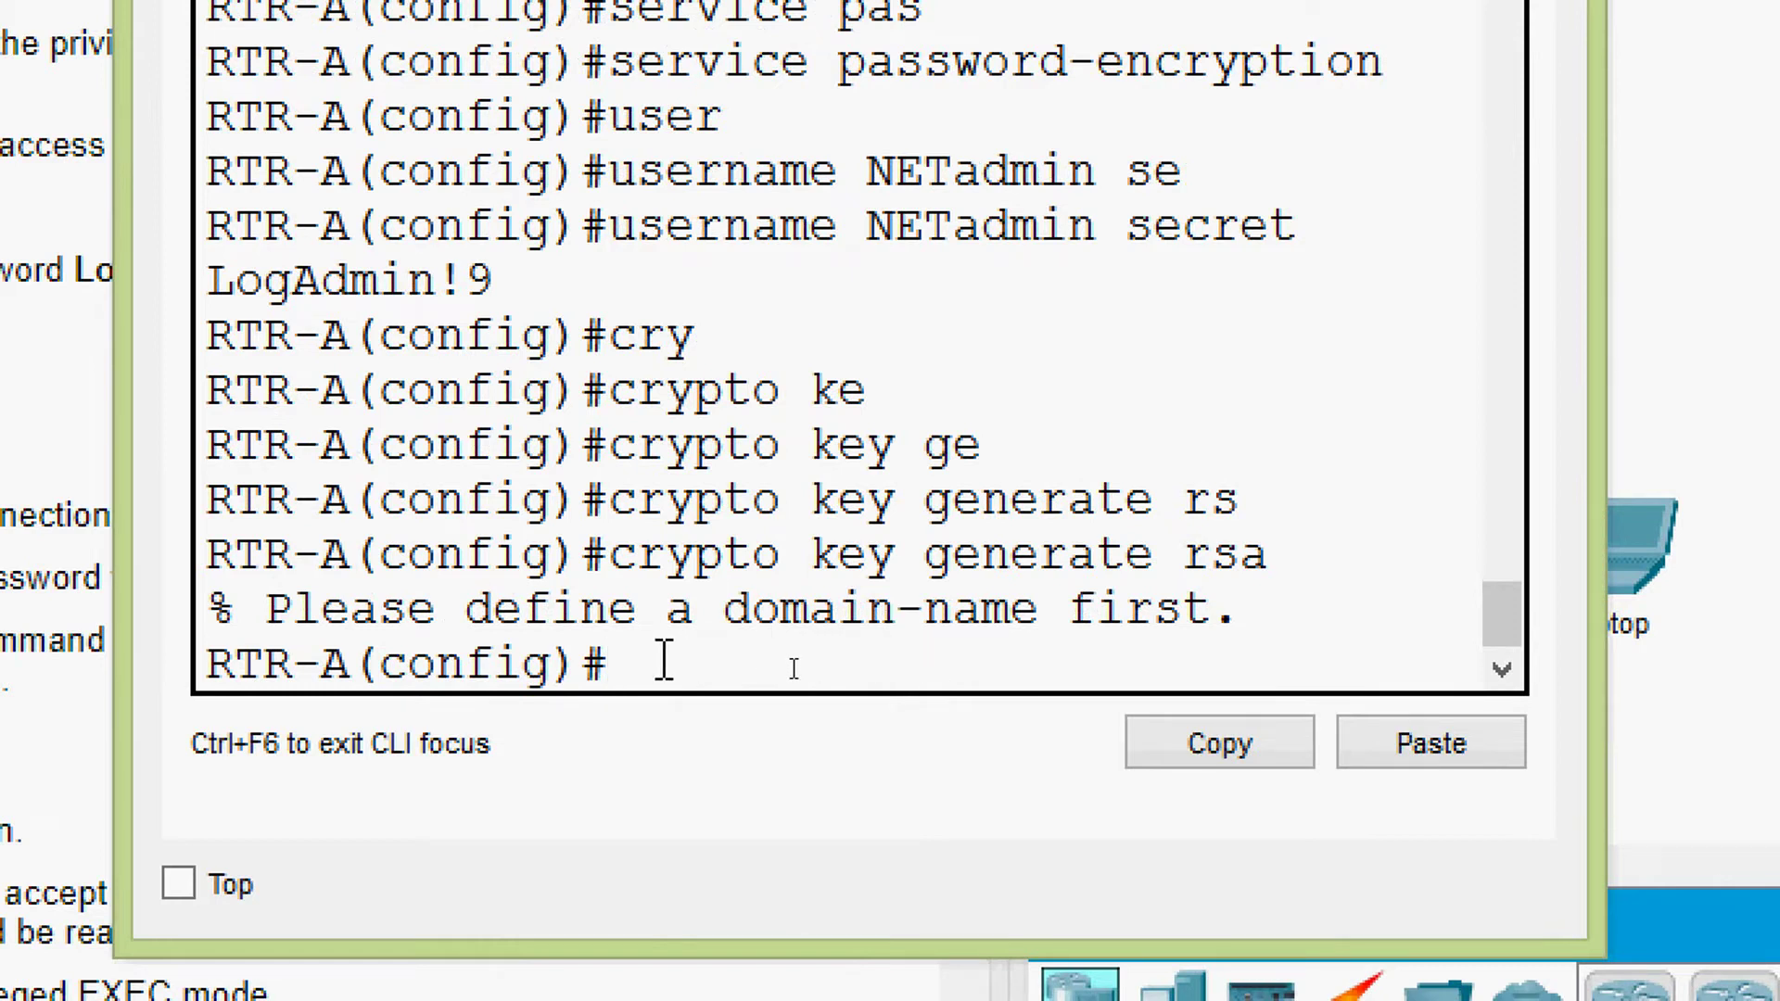
Step: Set RTR-A's ip domain-name to security.com
{"action": "type", "text": "ip domain"}
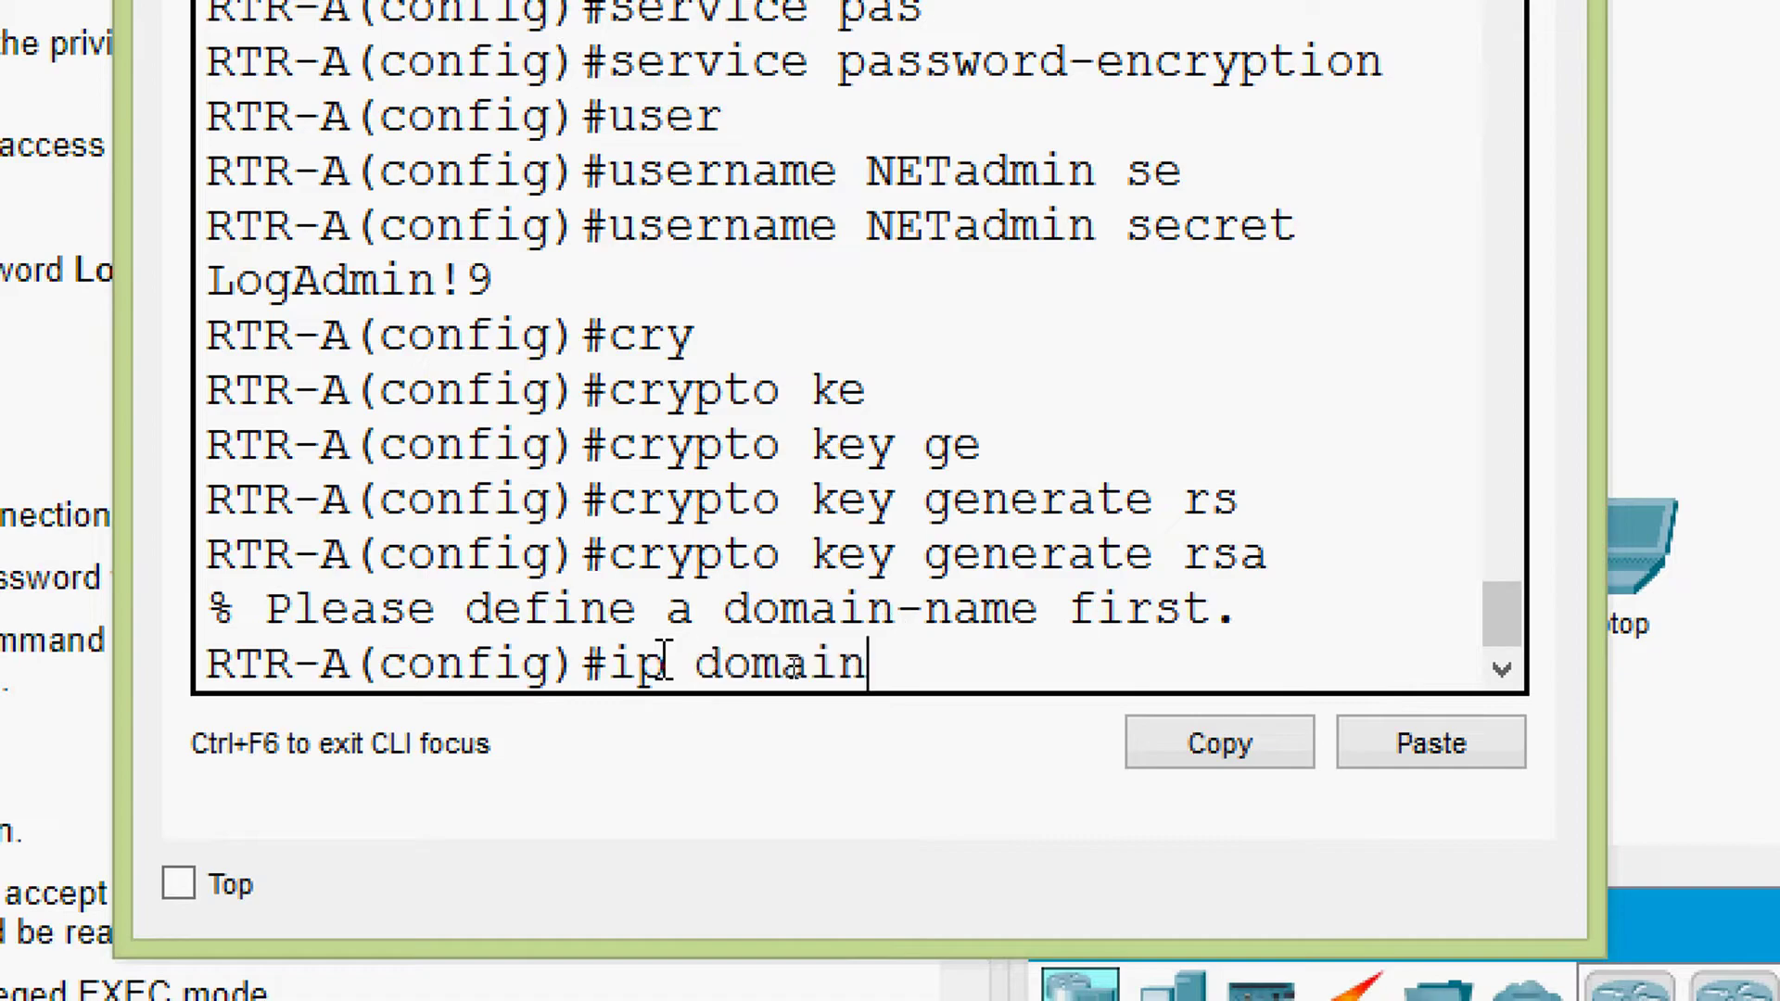
{"action": "type", "text": "-n"}
{"action": "key", "text": "Tab"}
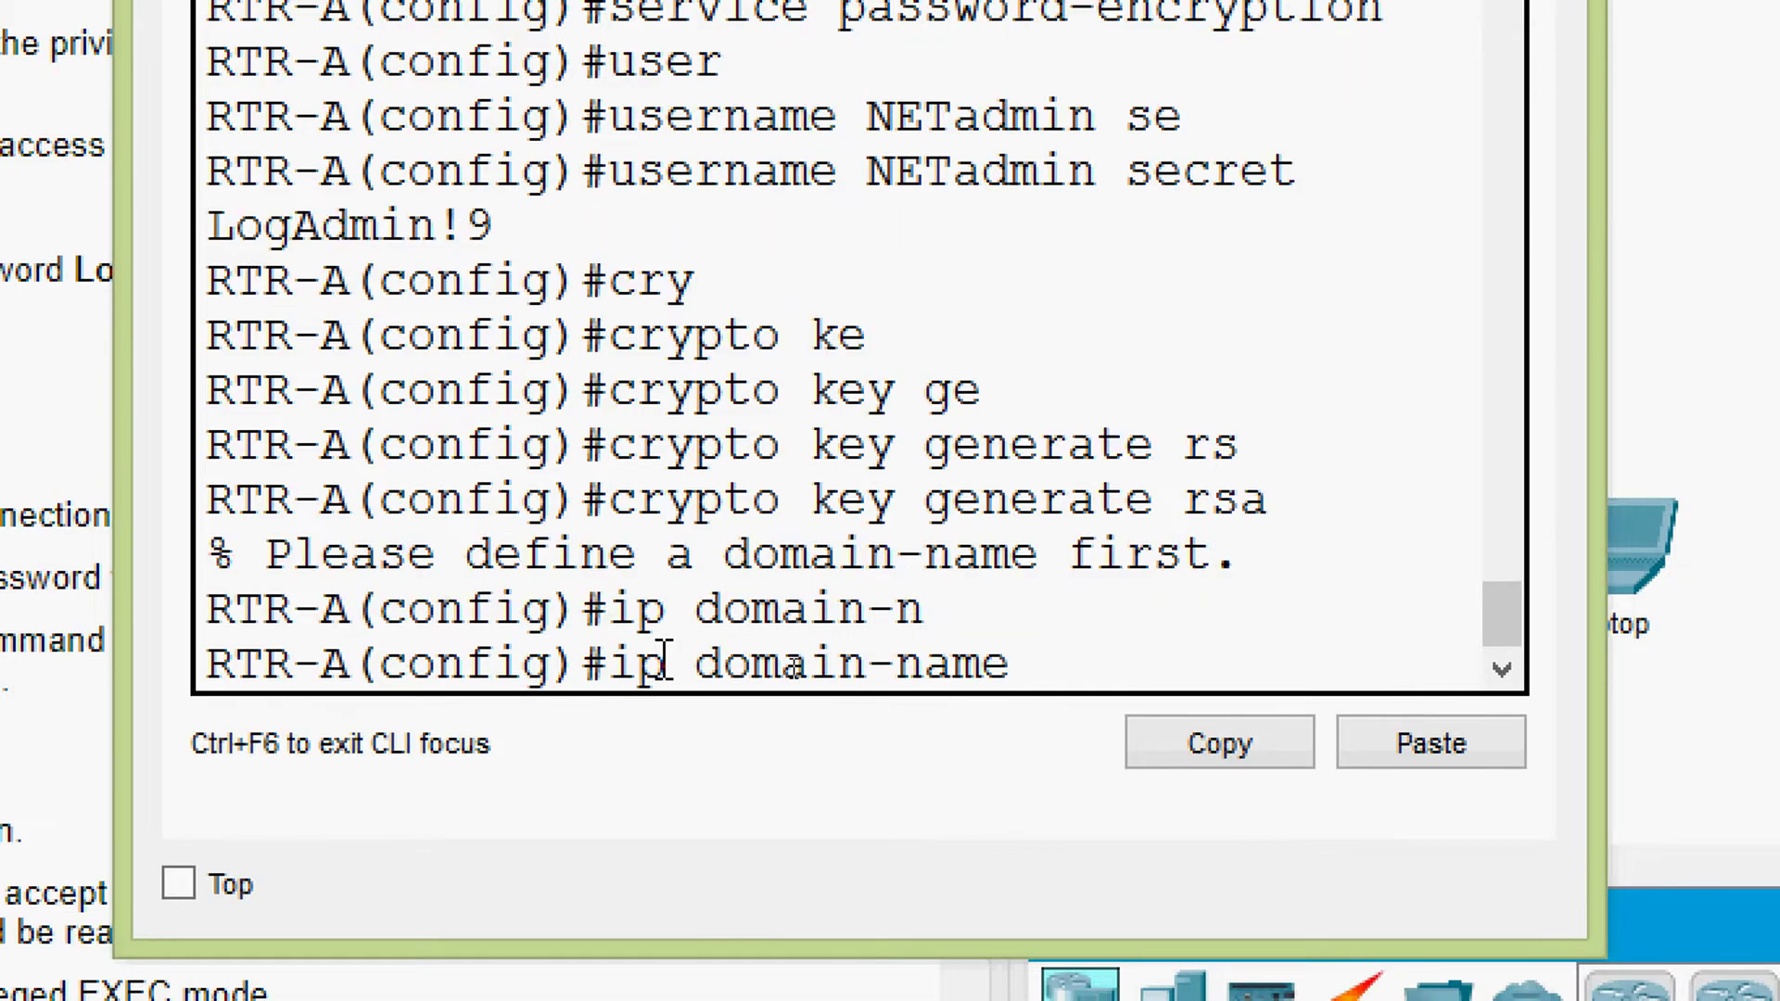
{"action": "type", "text": "securi"}
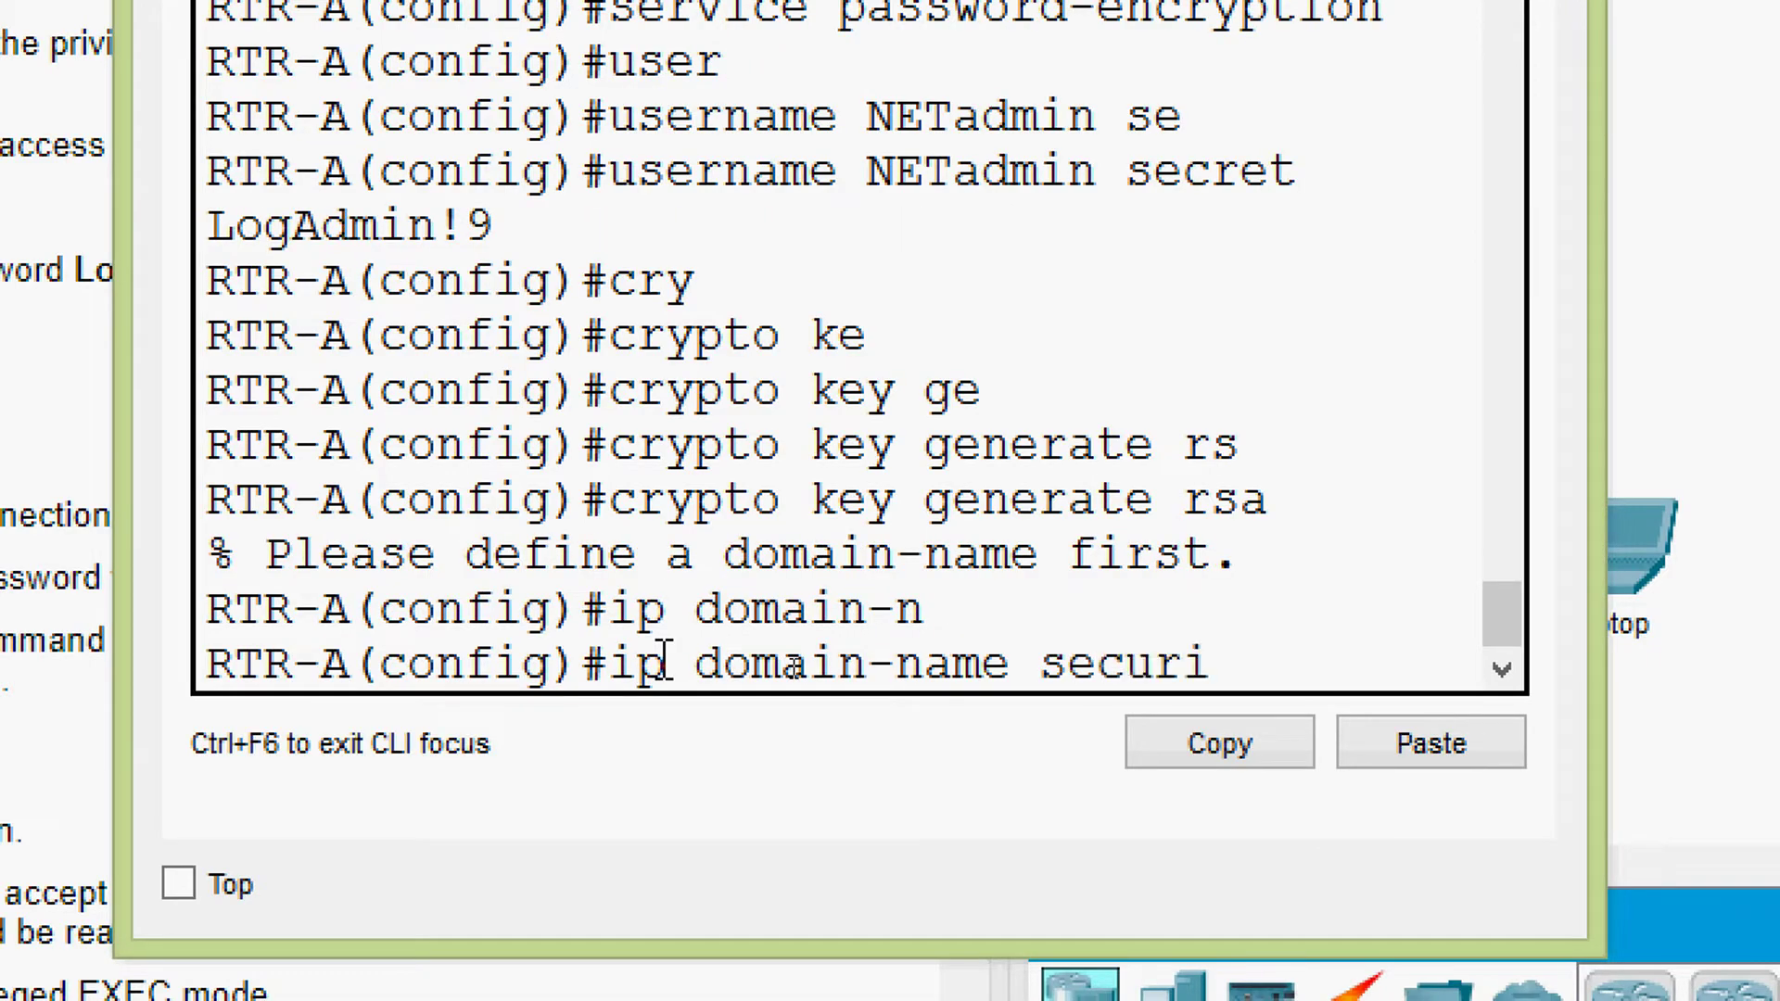
{"action": "type", "text": "ty.com"}
{"action": "key", "text": "Return"}
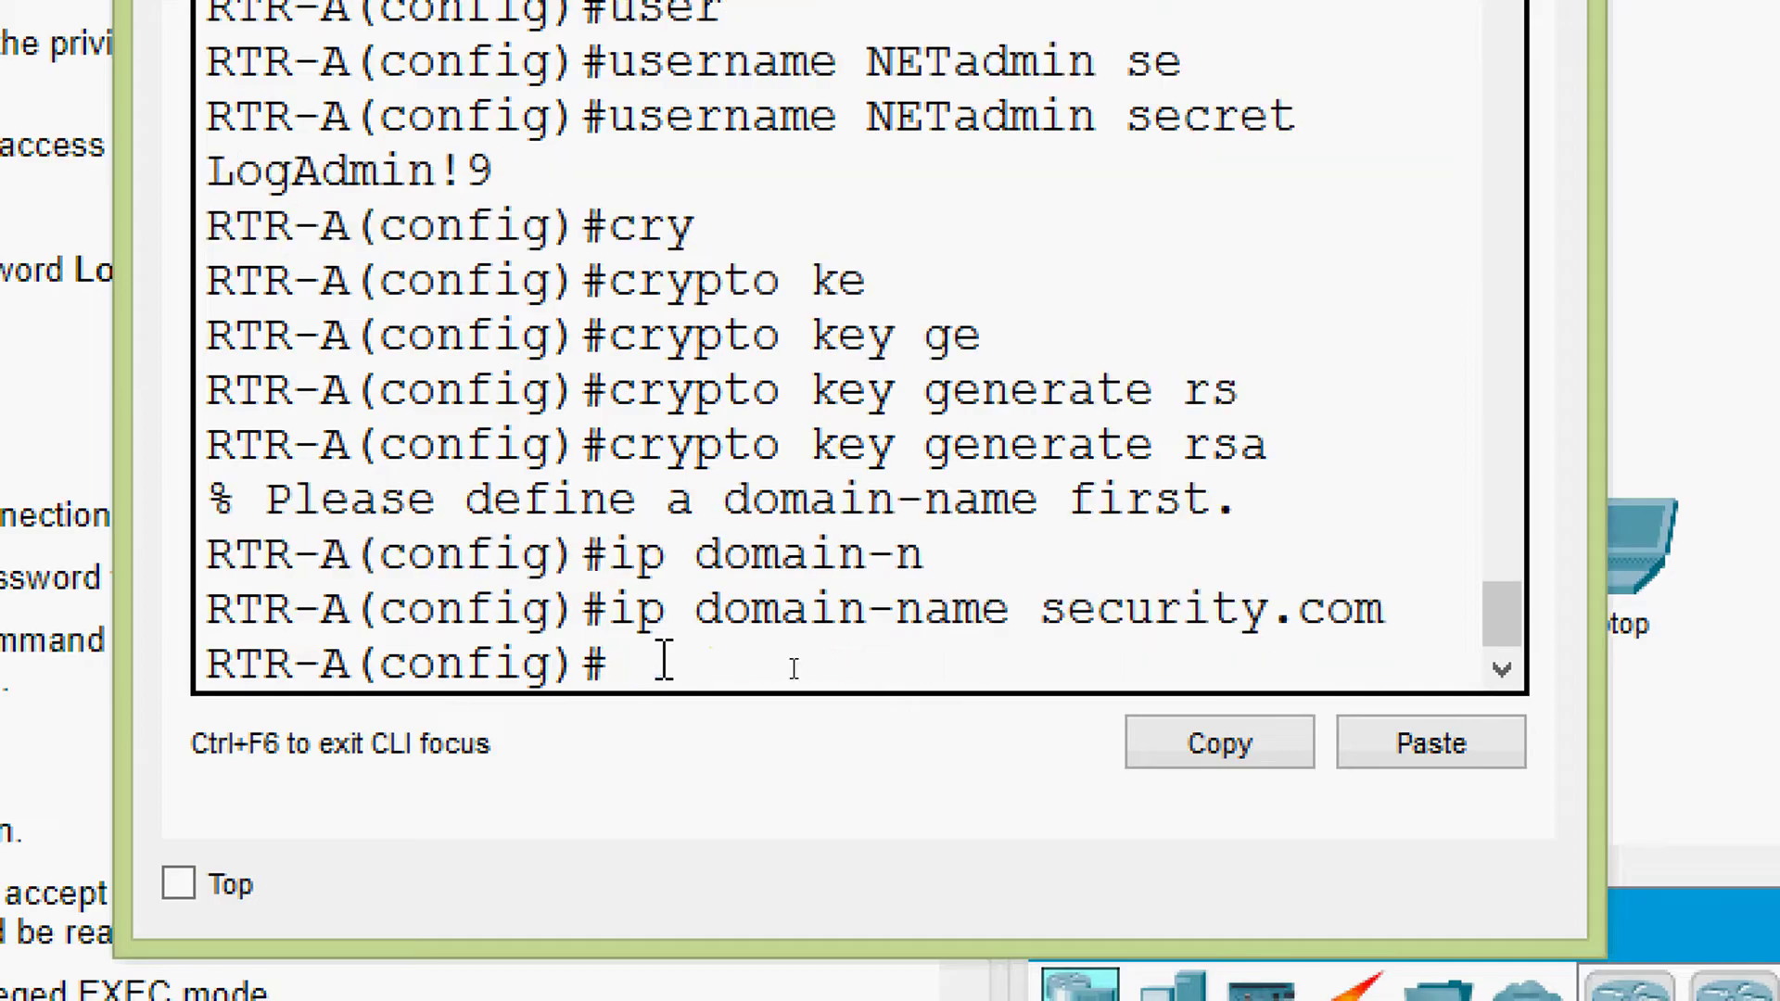
Step: Generate RSA keys with crypto key generate rsa using a 1024-bit modulus
{"action": "type", "text": "cry"}
{"action": "key", "text": "Tab"}
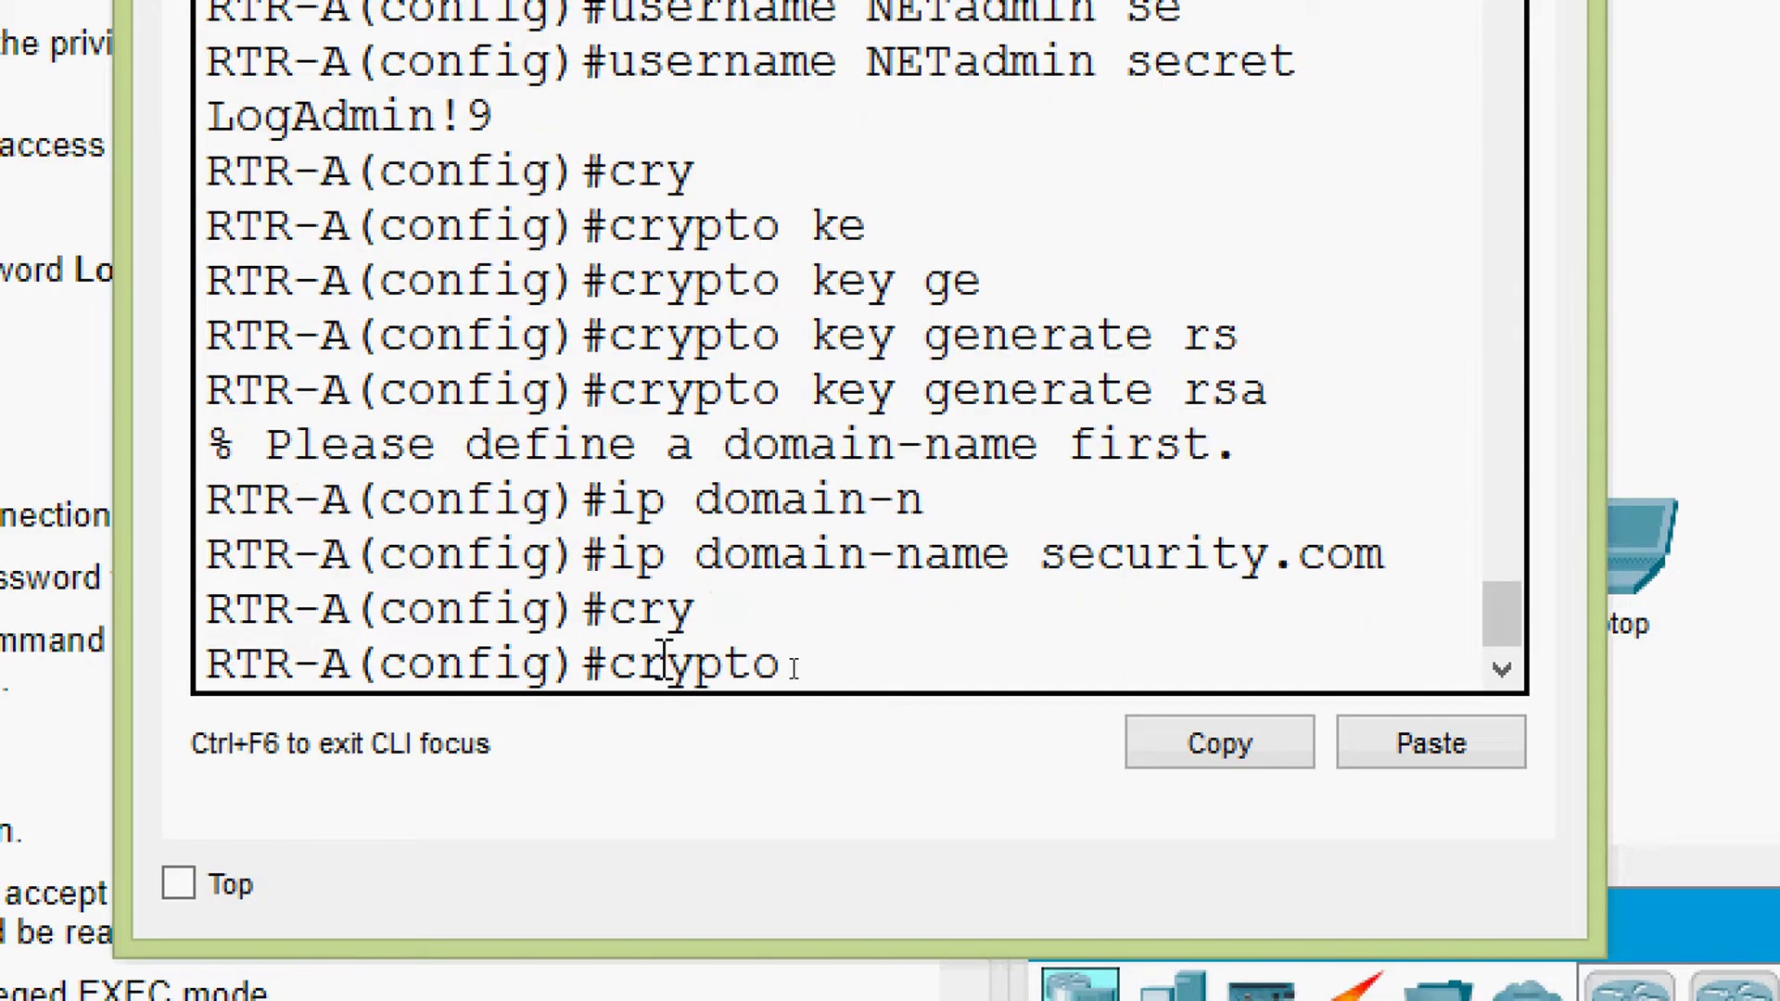
{"action": "type", "text": "ke"}
{"action": "key", "text": "Tab"}
{"action": "type", "text": "g"}
{"action": "key", "text": "Tab"}
{"action": "type", "text": "rs"}
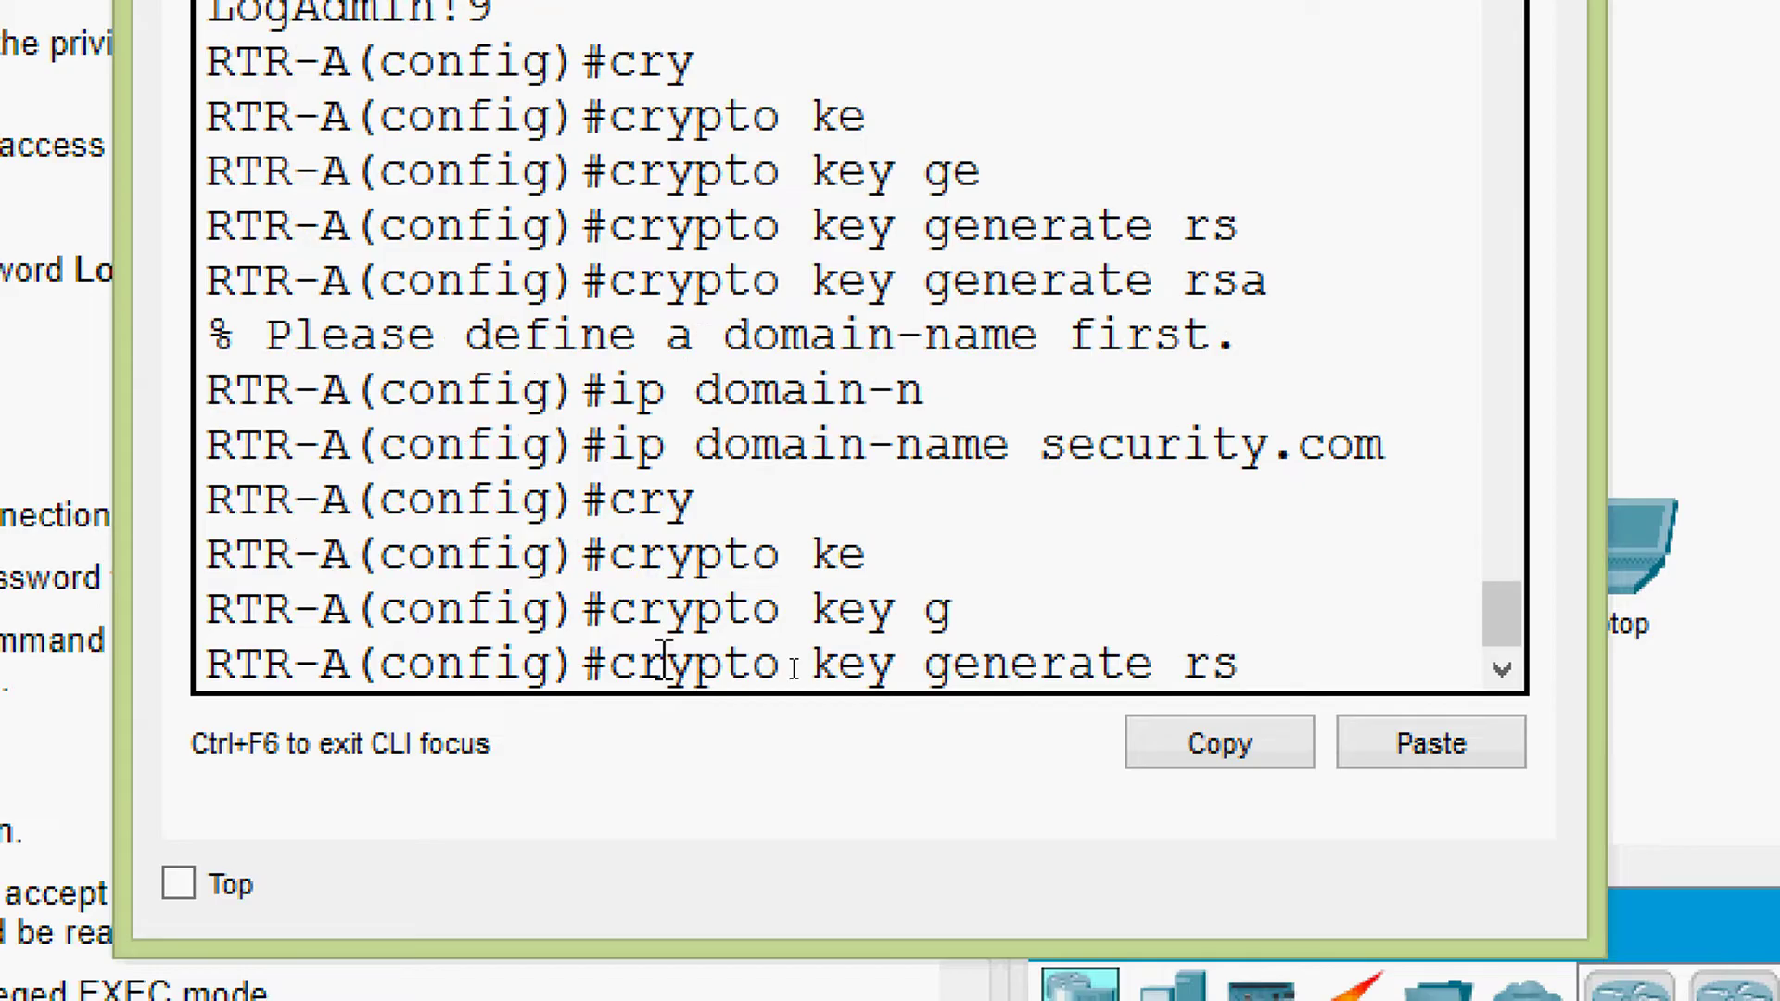
{"action": "key", "text": "Tab"}
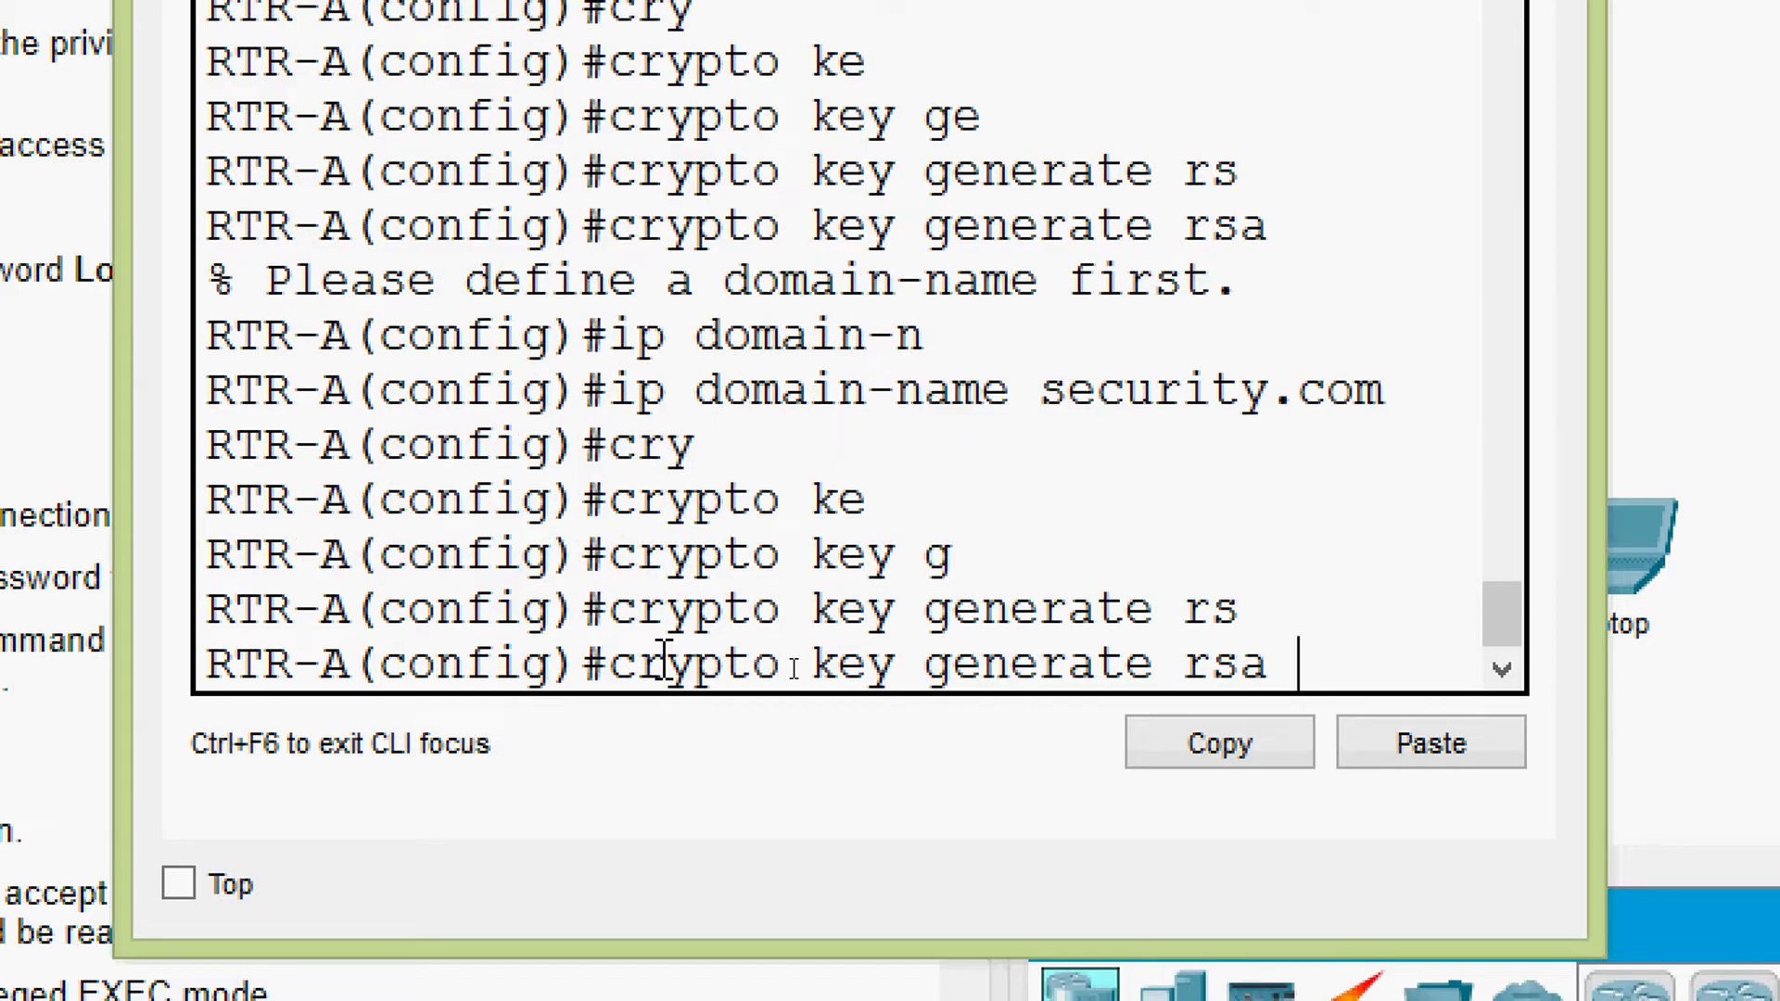
{"action": "key", "text": "Return"}
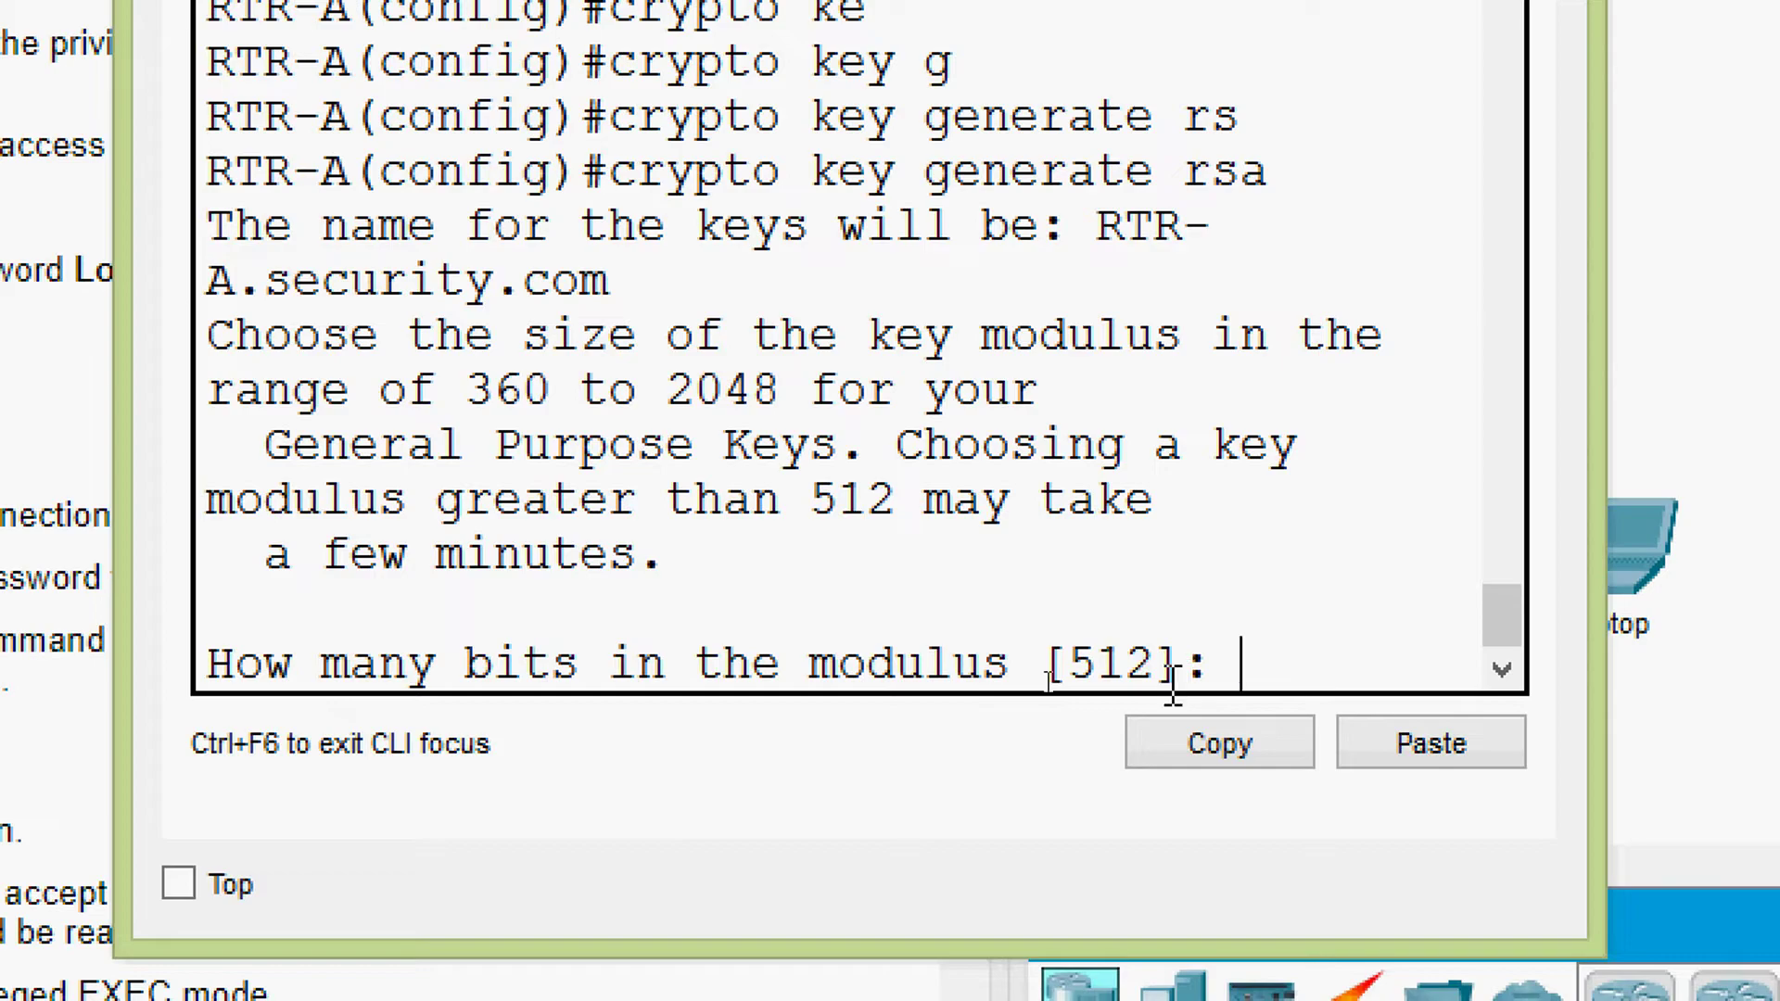
{"action": "type", "text": "1024"}
{"action": "key", "text": "Return"}
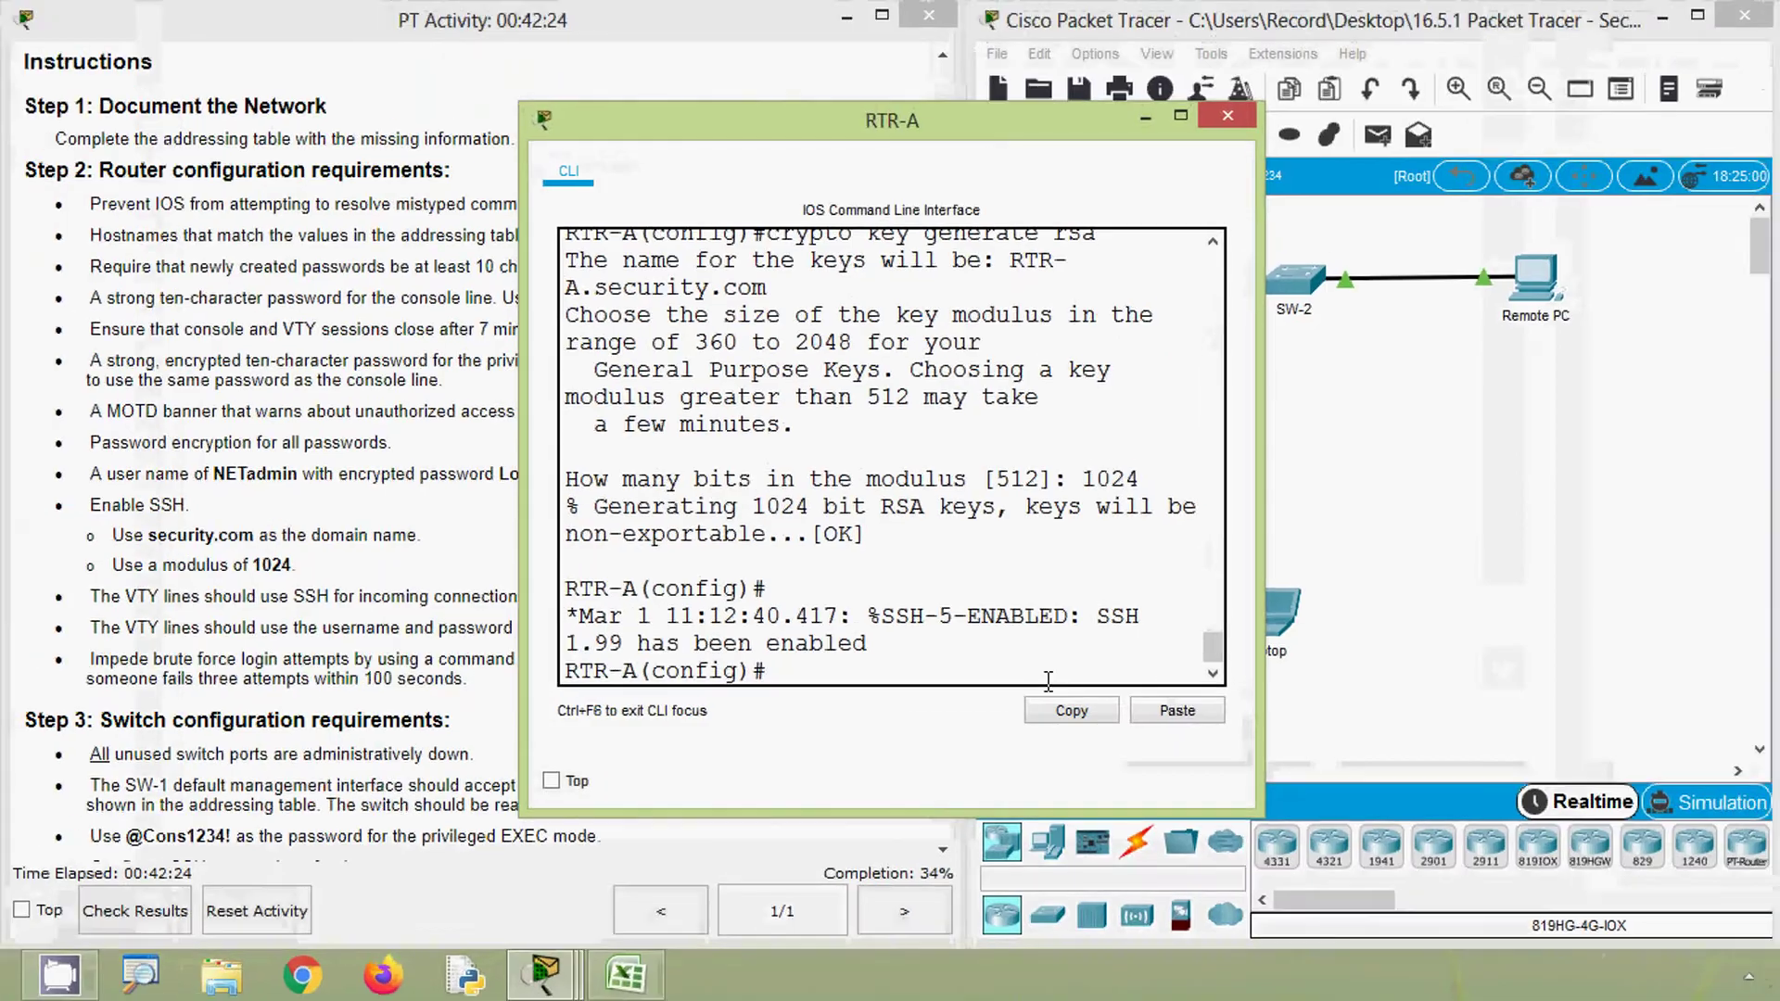
Step: Configure line vty 0 15 with transport input ssh
{"action": "type", "text": "a"}
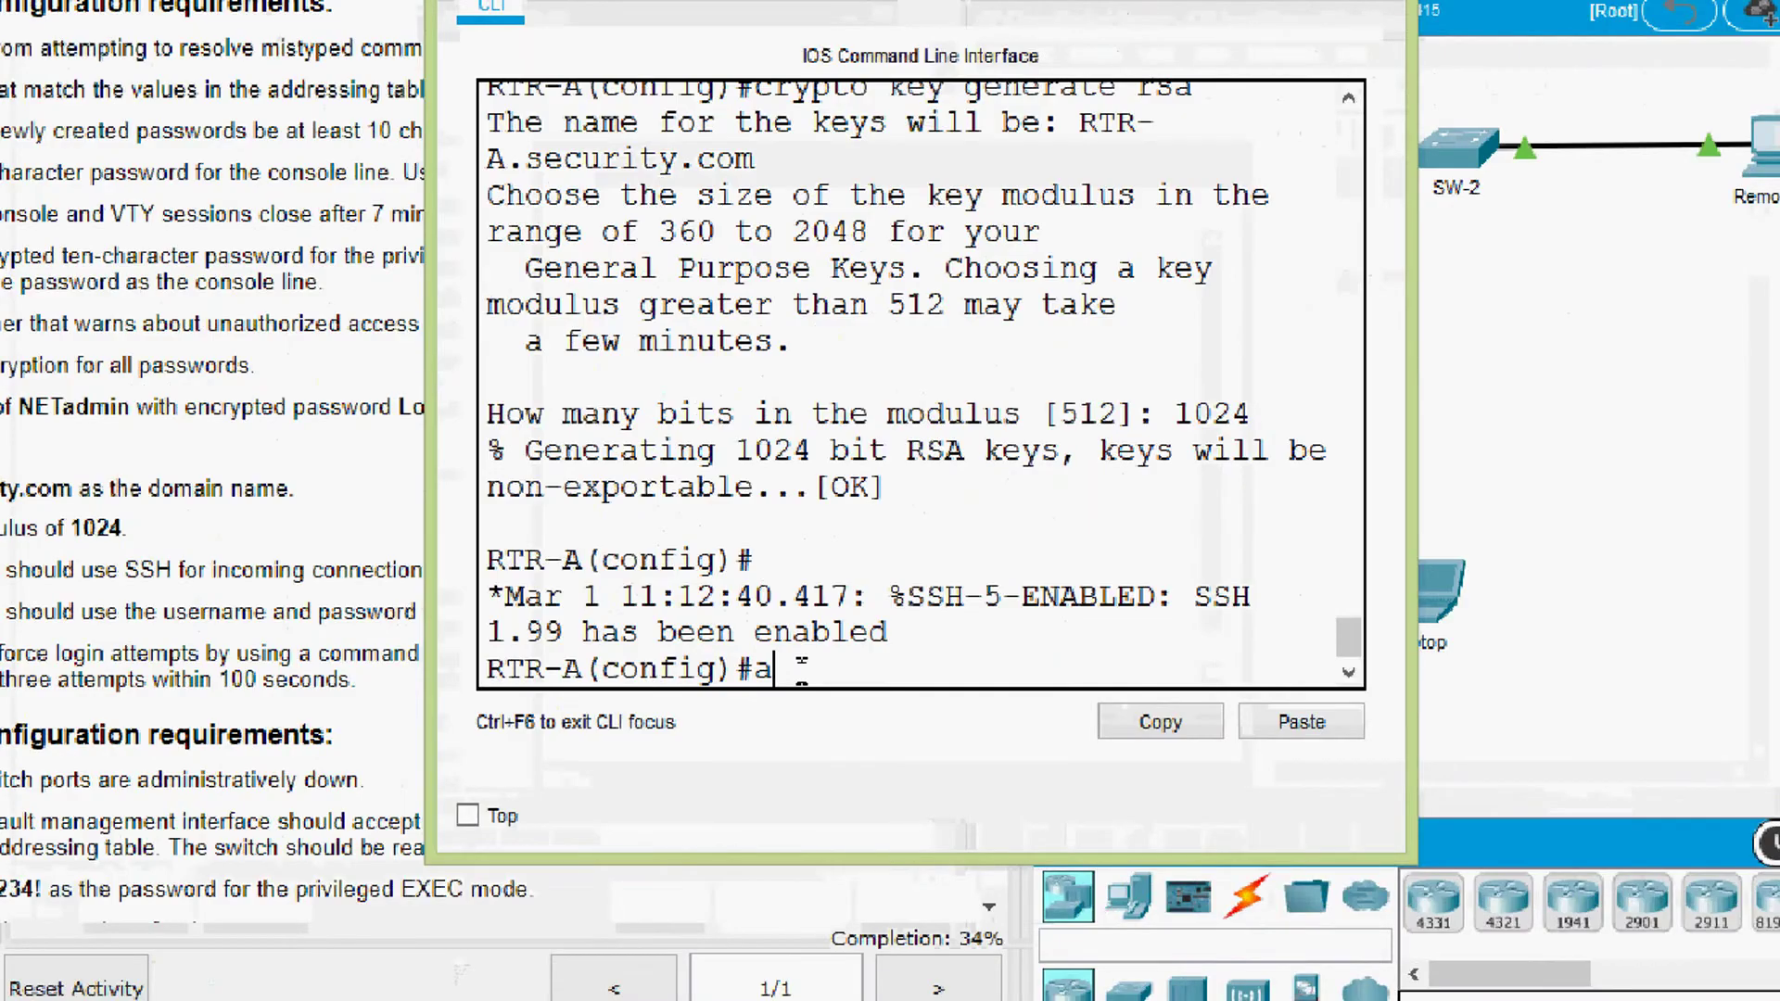
{"action": "key", "text": "BackSpace"}
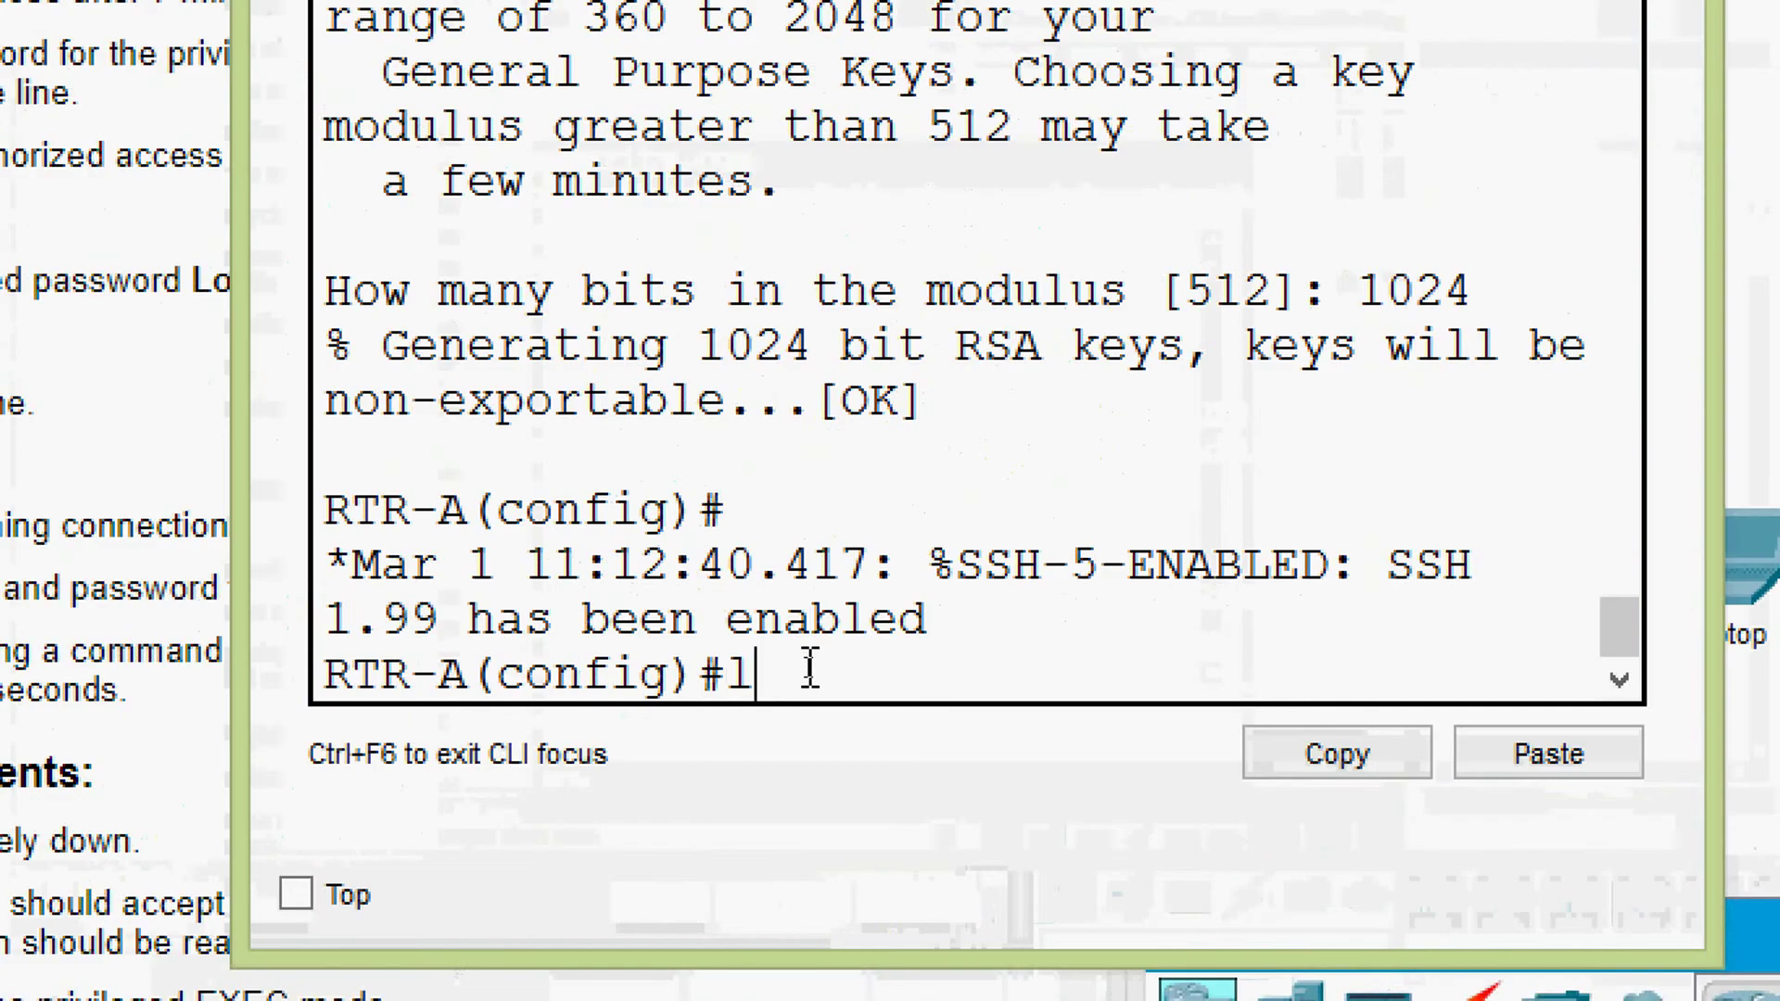
{"action": "type", "text": "line"}
{"action": "key", "text": "Tab"}
{"action": "type", "text": "vt"}
{"action": "key", "text": "Tab"}
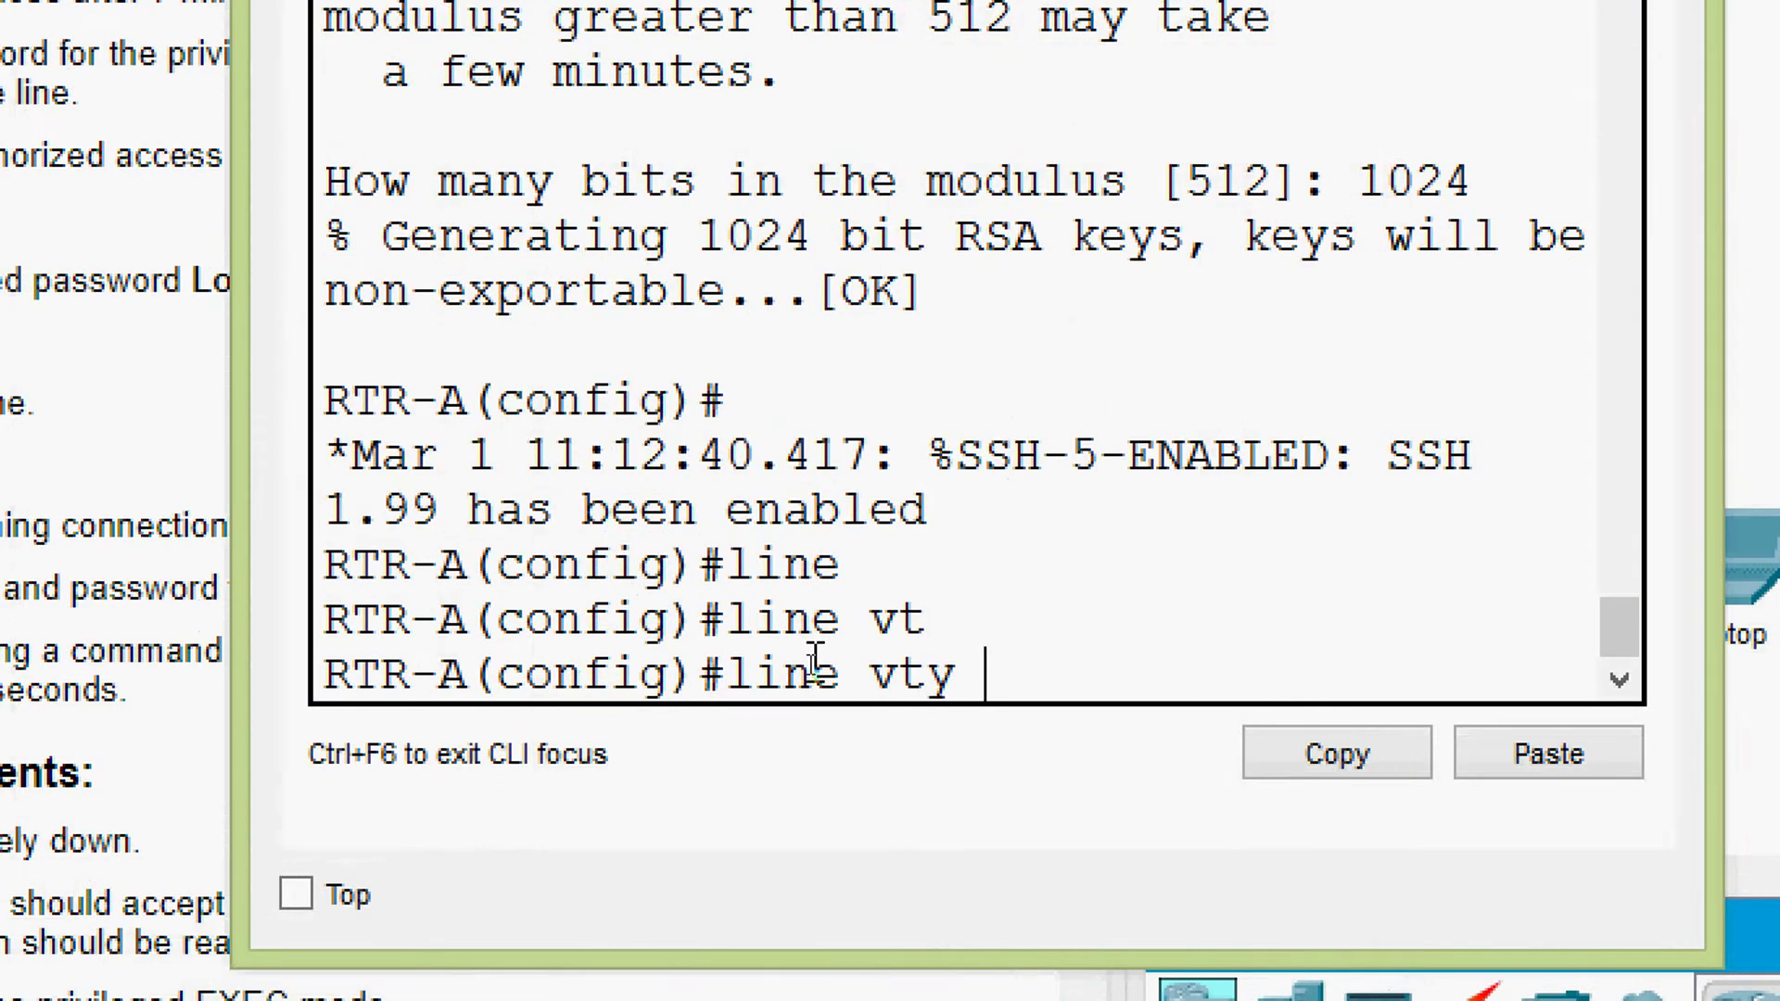
{"action": "type", "text": "0 15"}
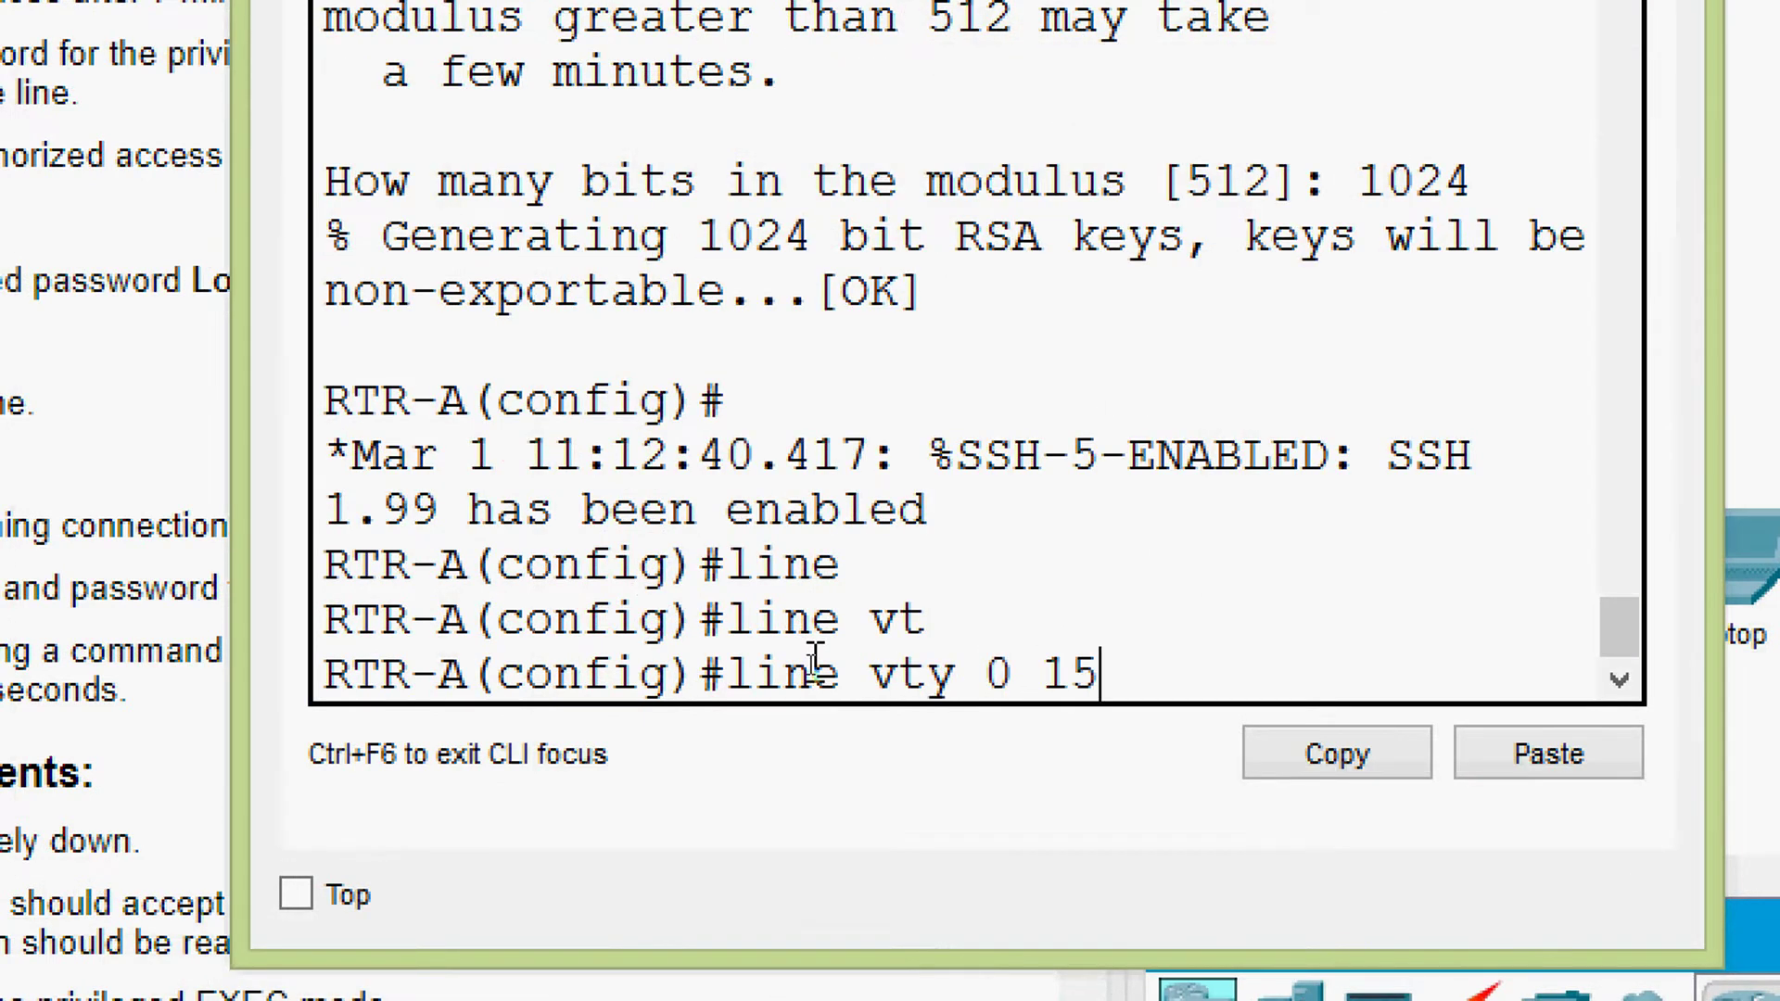
{"action": "key", "text": "Return"}
{"action": "type", "text": "tr"}
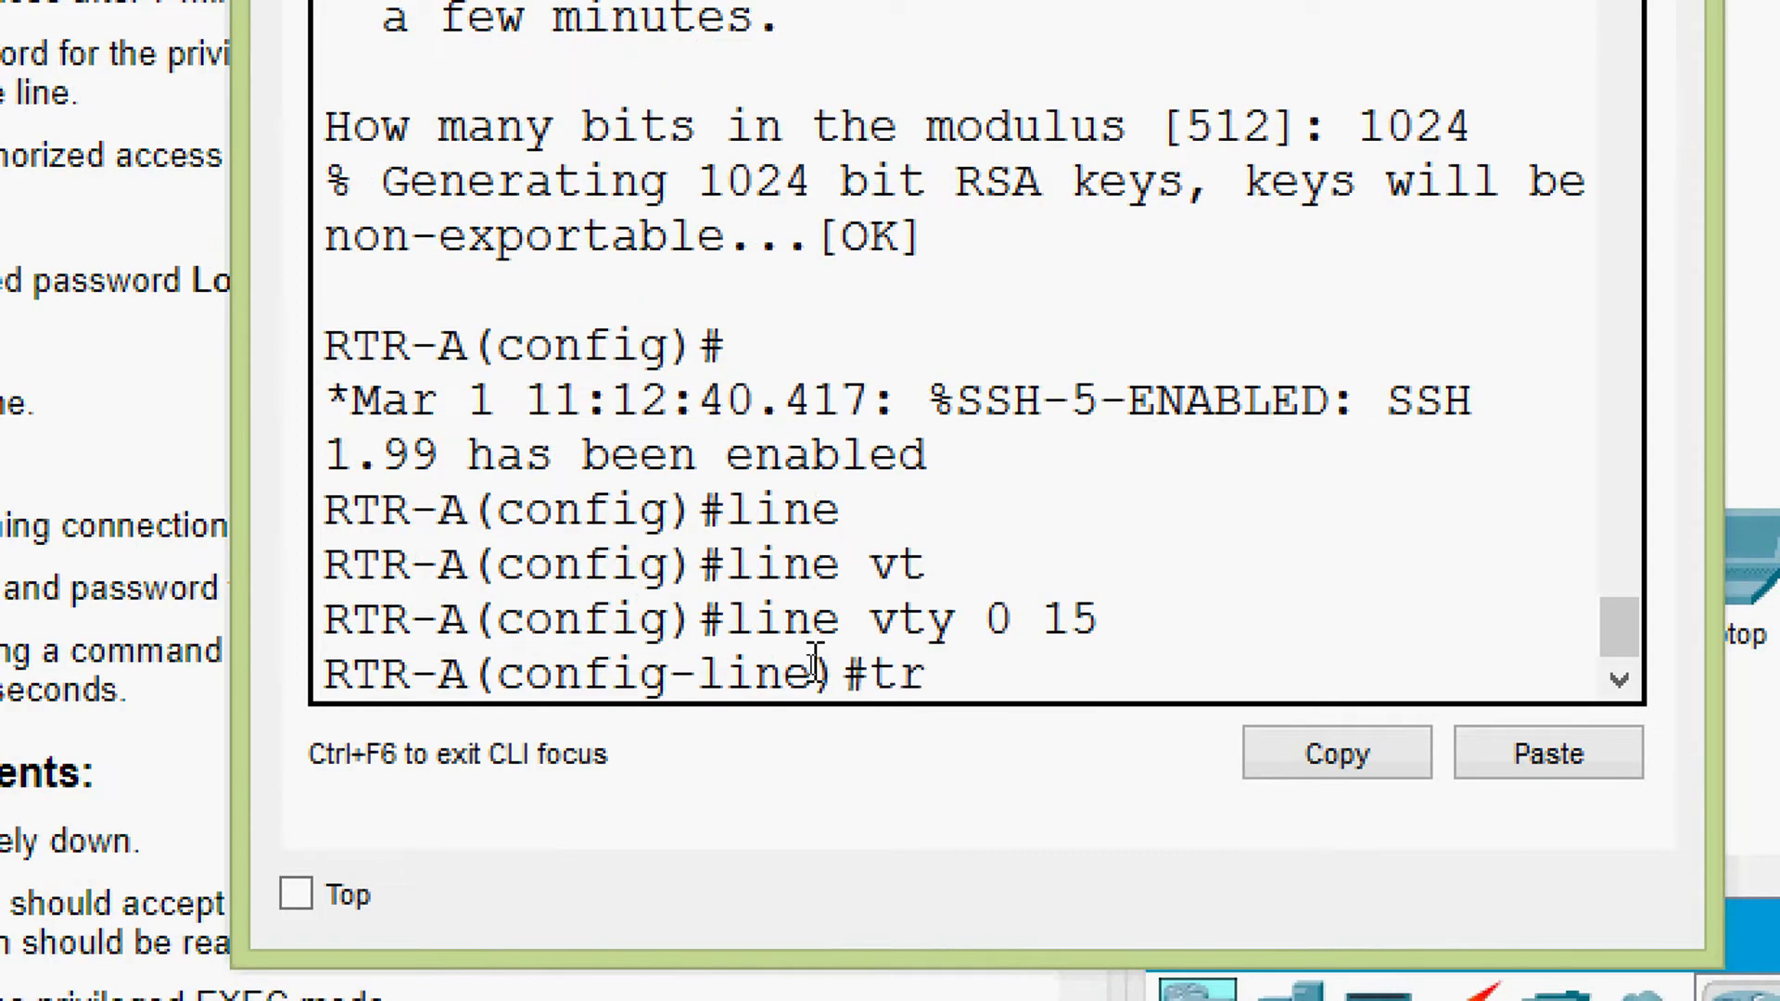
{"action": "key", "text": "Tab"}
{"action": "type", "text": "in"}
{"action": "key", "text": "Tab"}
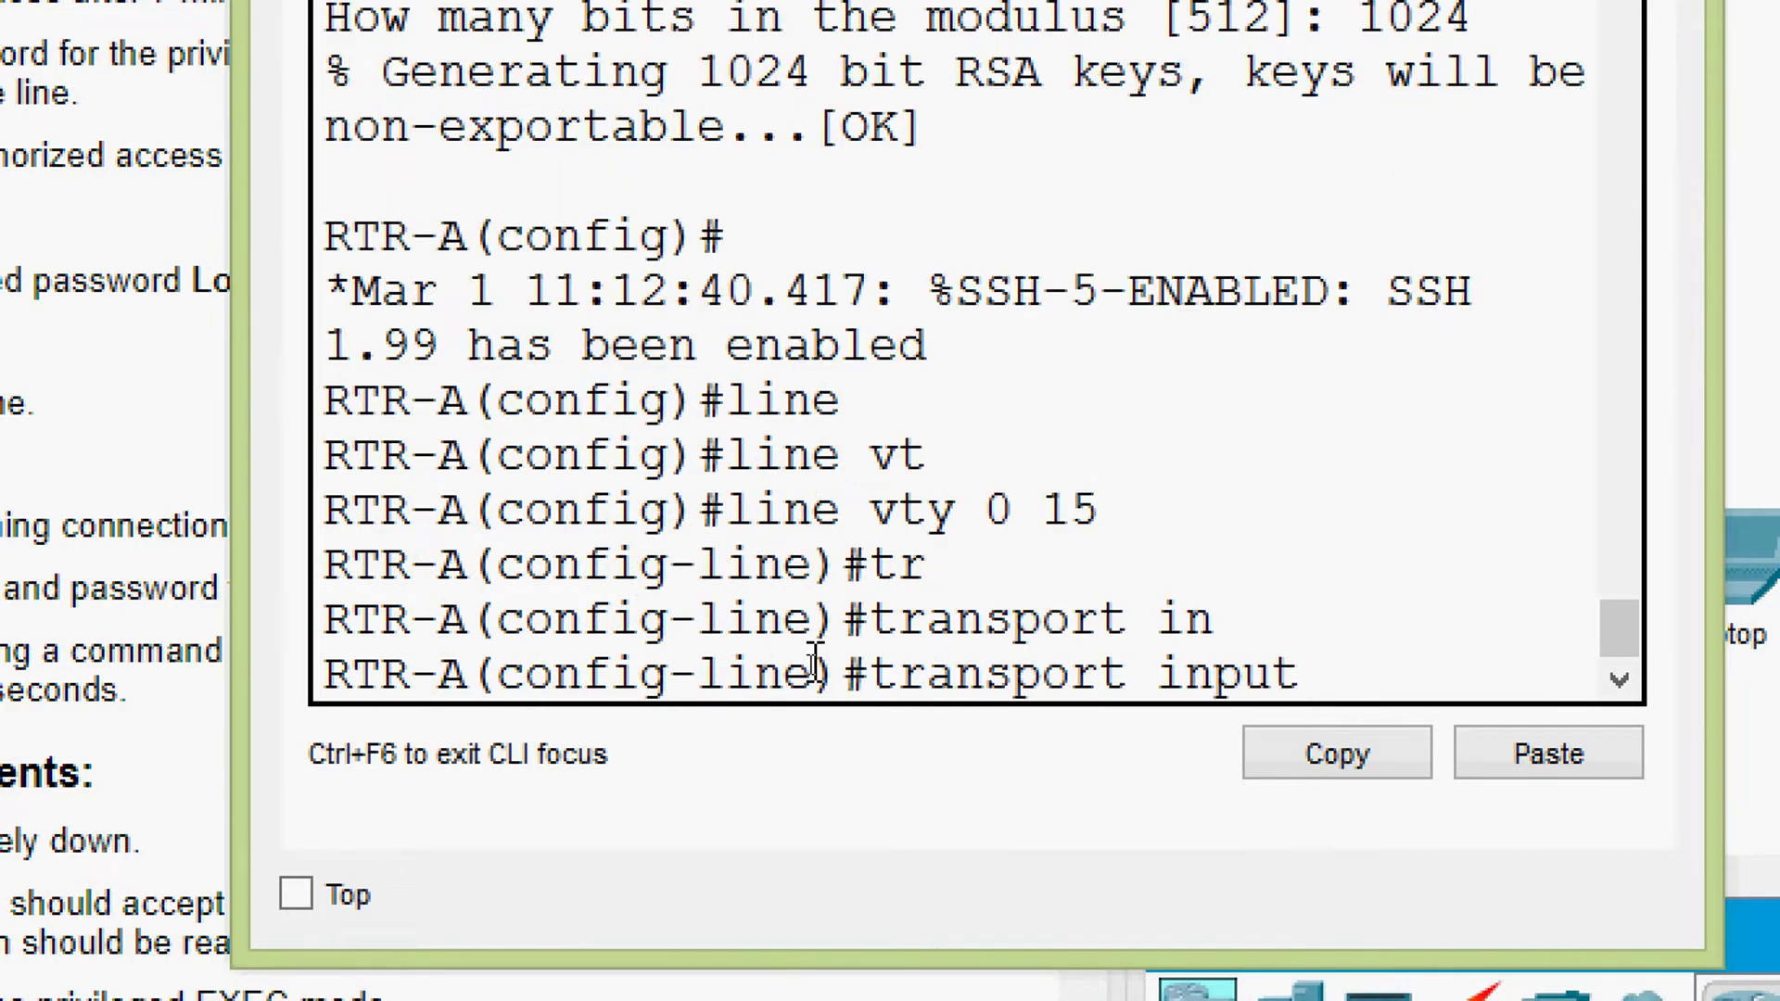
{"action": "type", "text": "ss"}
{"action": "key", "text": "Tab"}
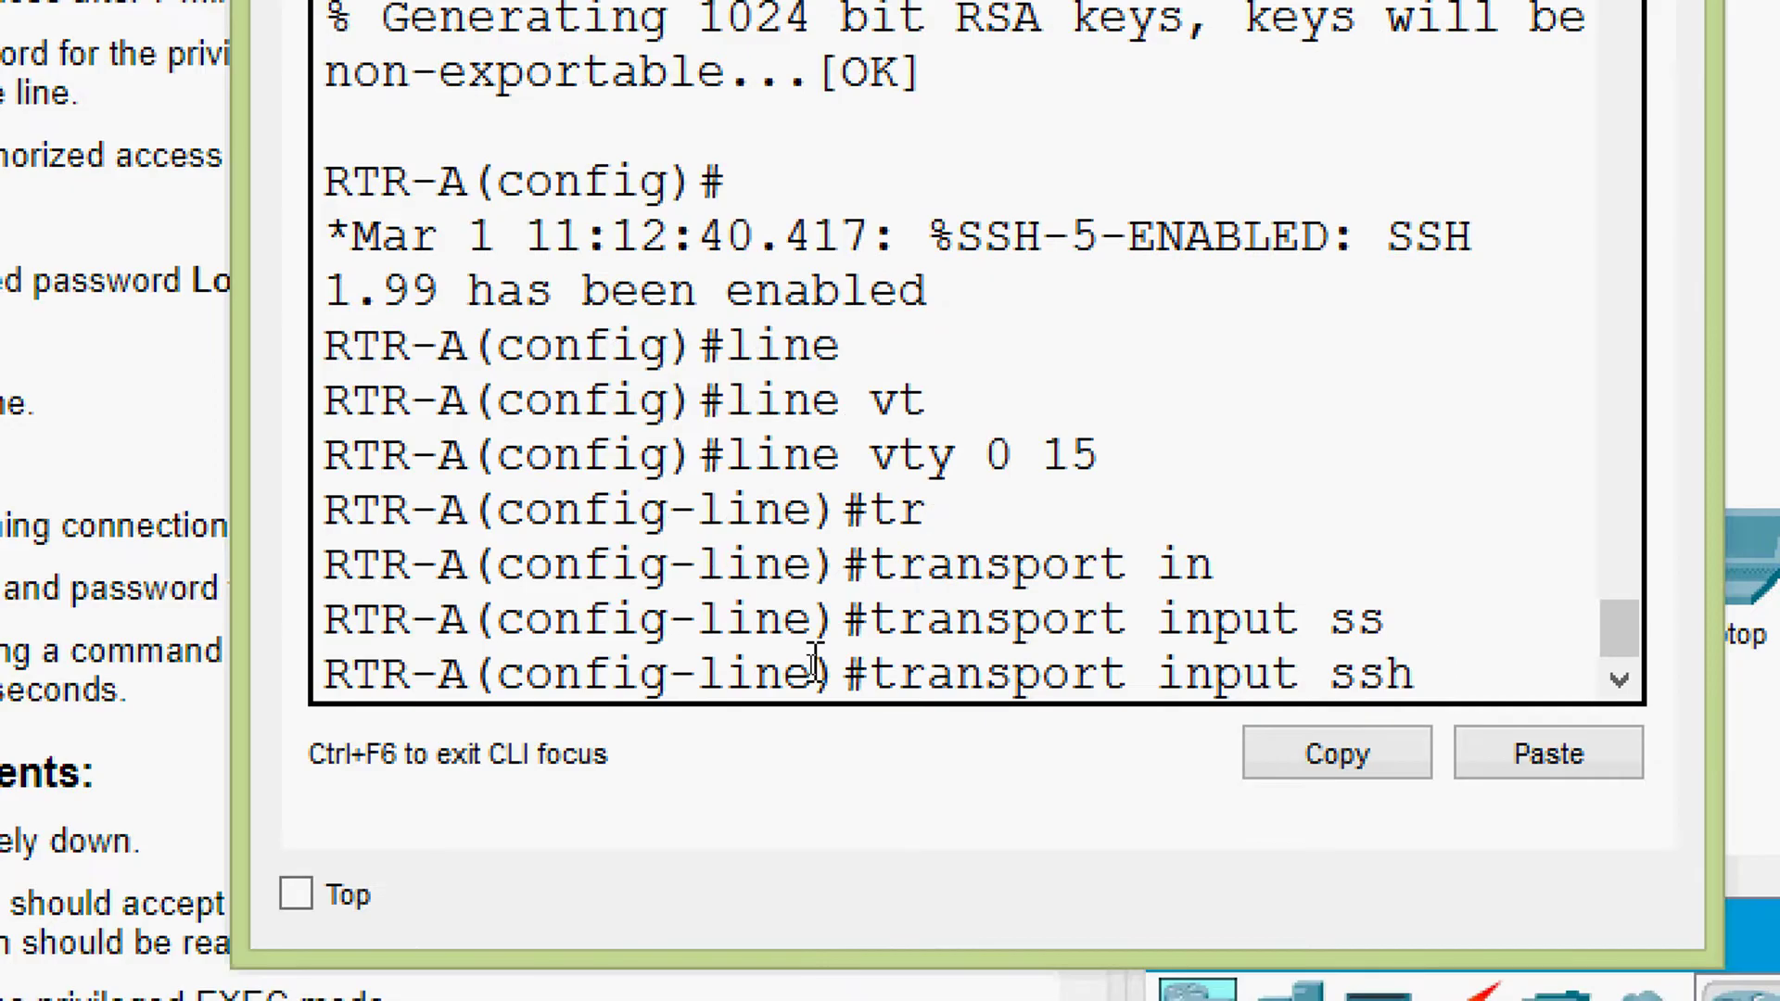
{"action": "key", "text": "Return"}
Step: Require login local on the VTY lines
{"action": "type", "text": "login"}
{"action": "key", "text": "Tab"}
{"action": "type", "text": "loca"}
{"action": "key", "text": "Tab"}
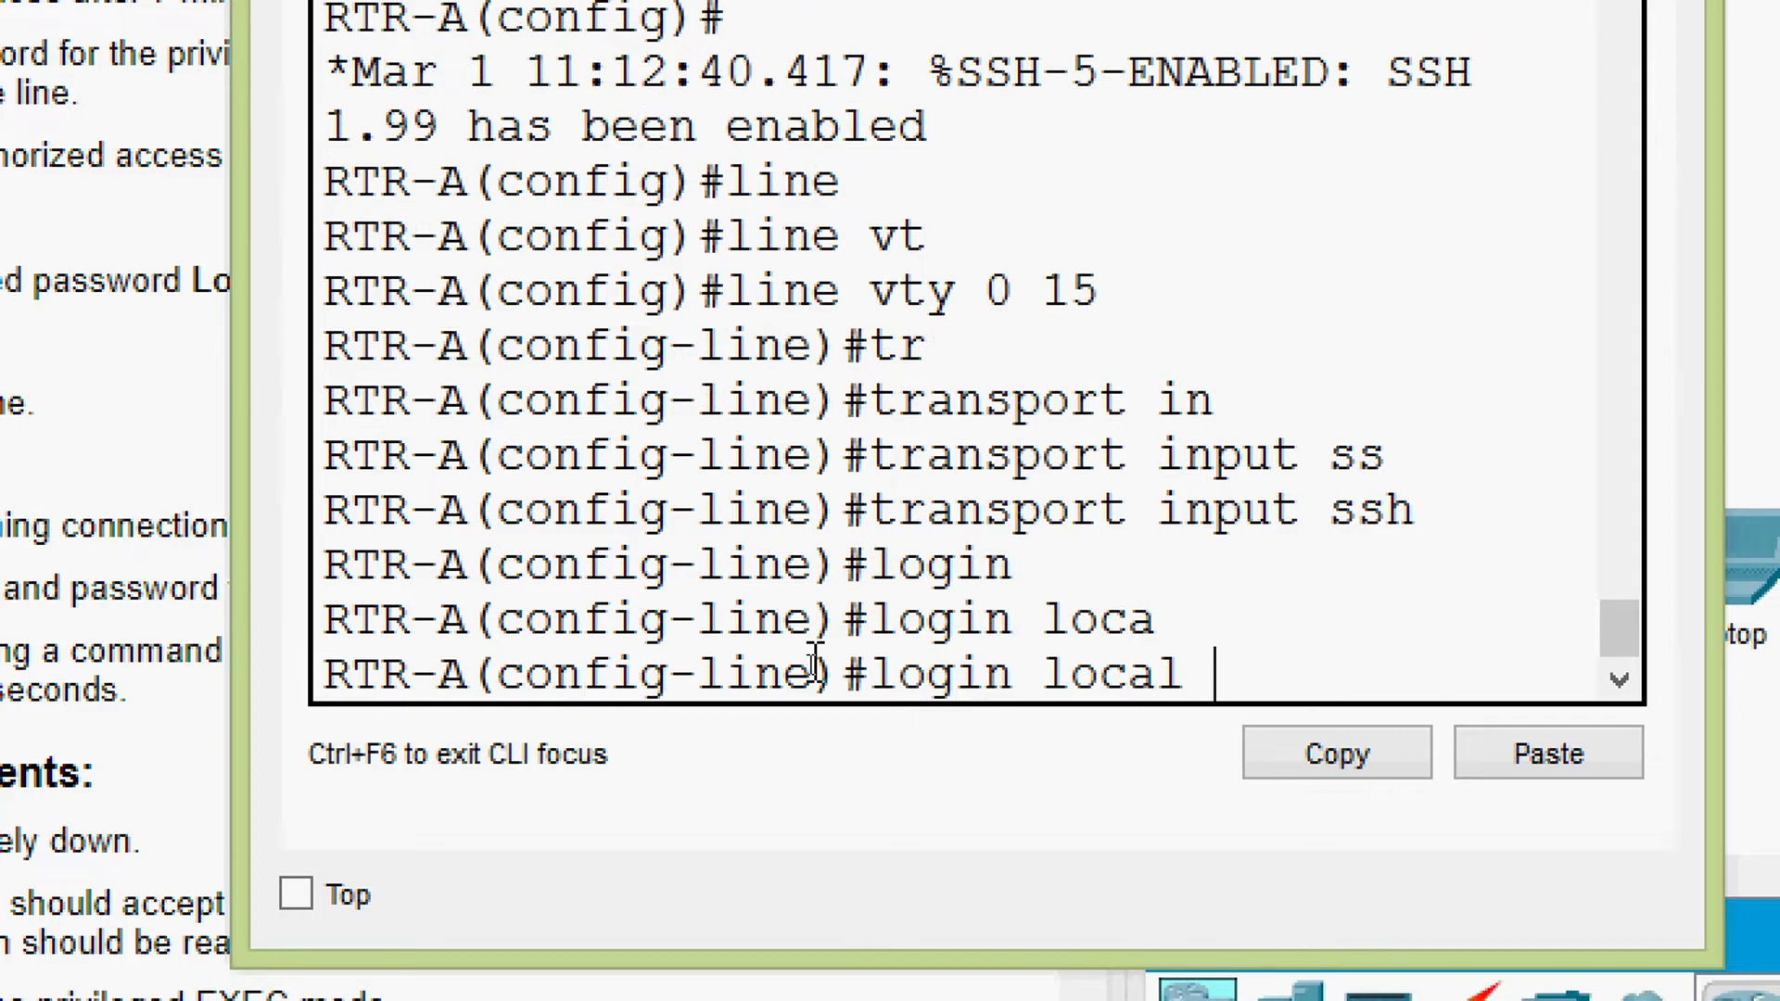
{"action": "key", "text": "Return"}
{"action": "key", "text": "Return"}
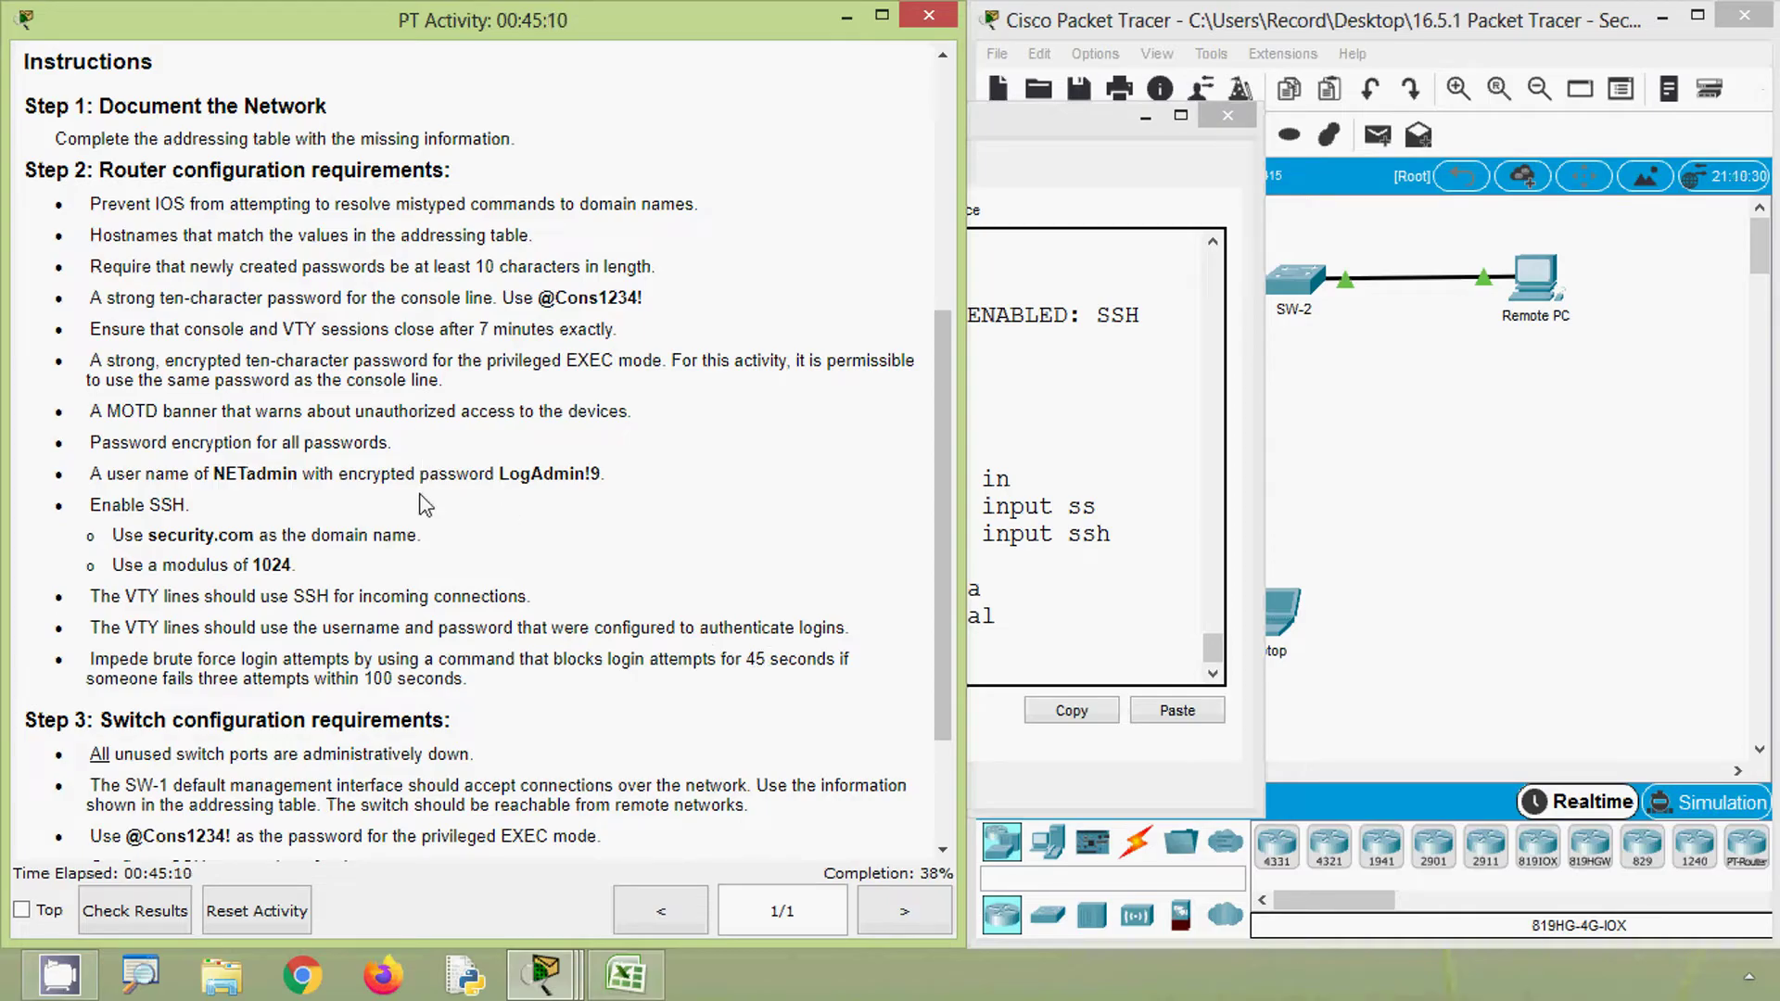
{"action": "left_click", "coordinate": [981, 616]}
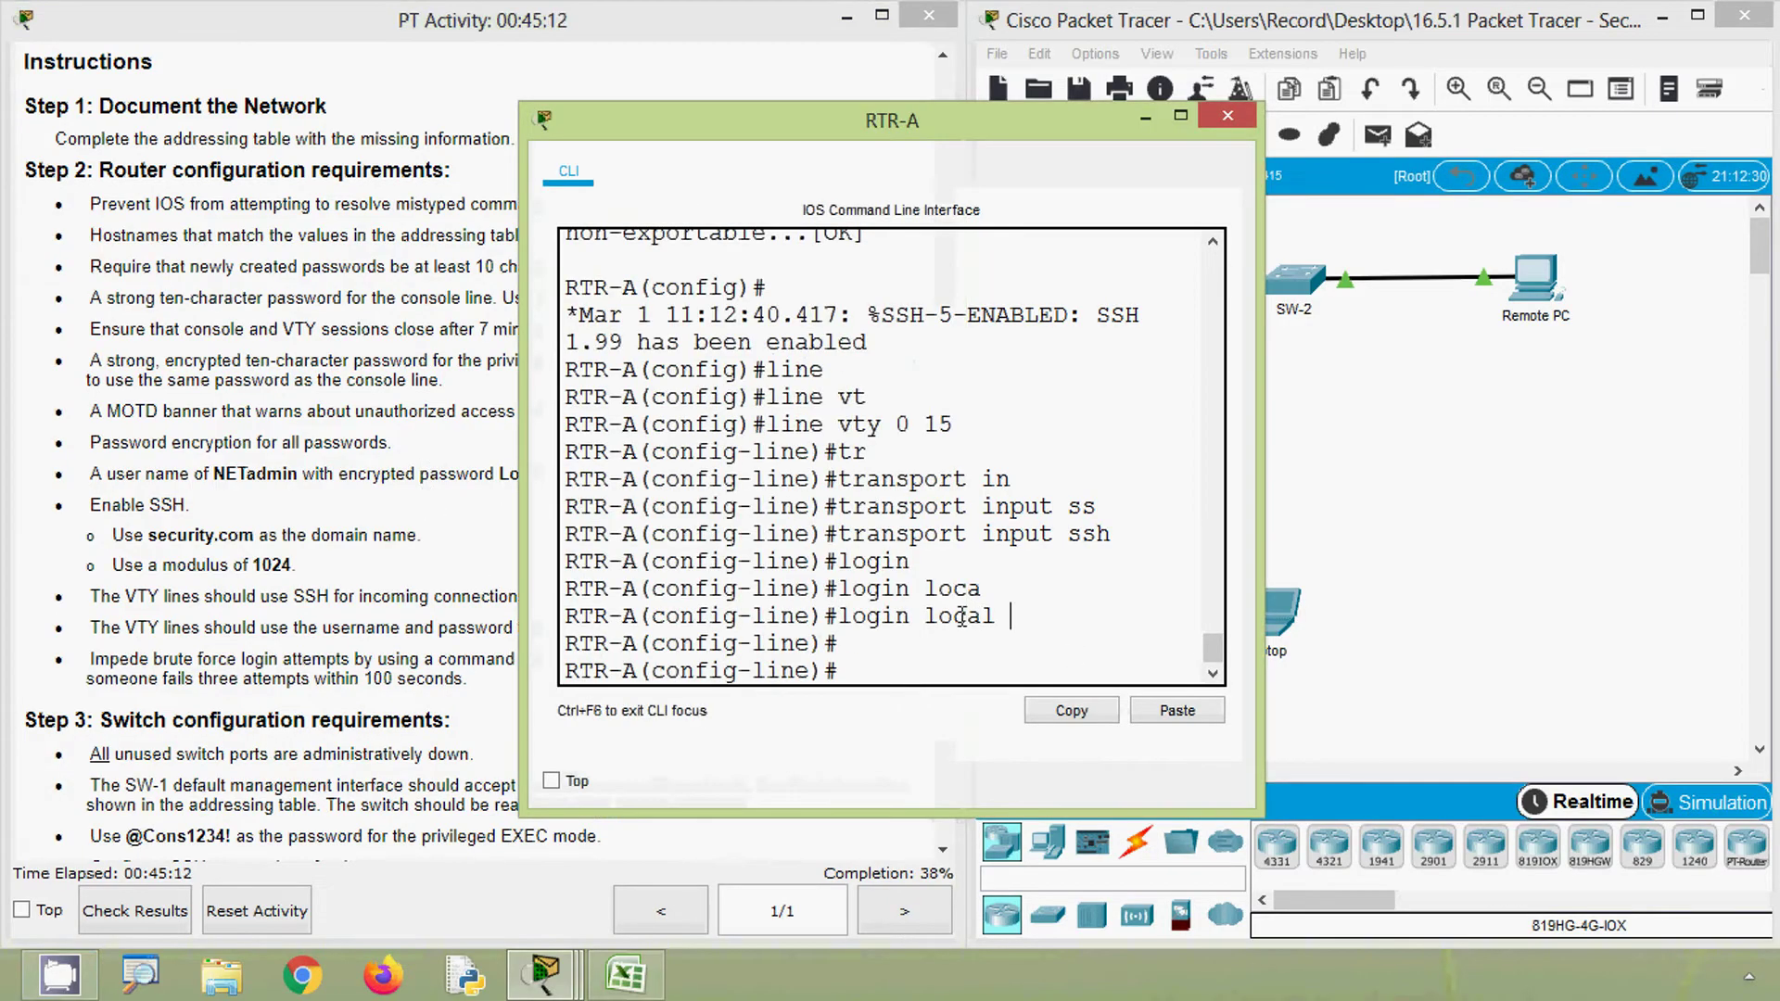
{"action": "left_click_drag", "start_coordinate": [1002, 617], "coordinate": [829, 620]}
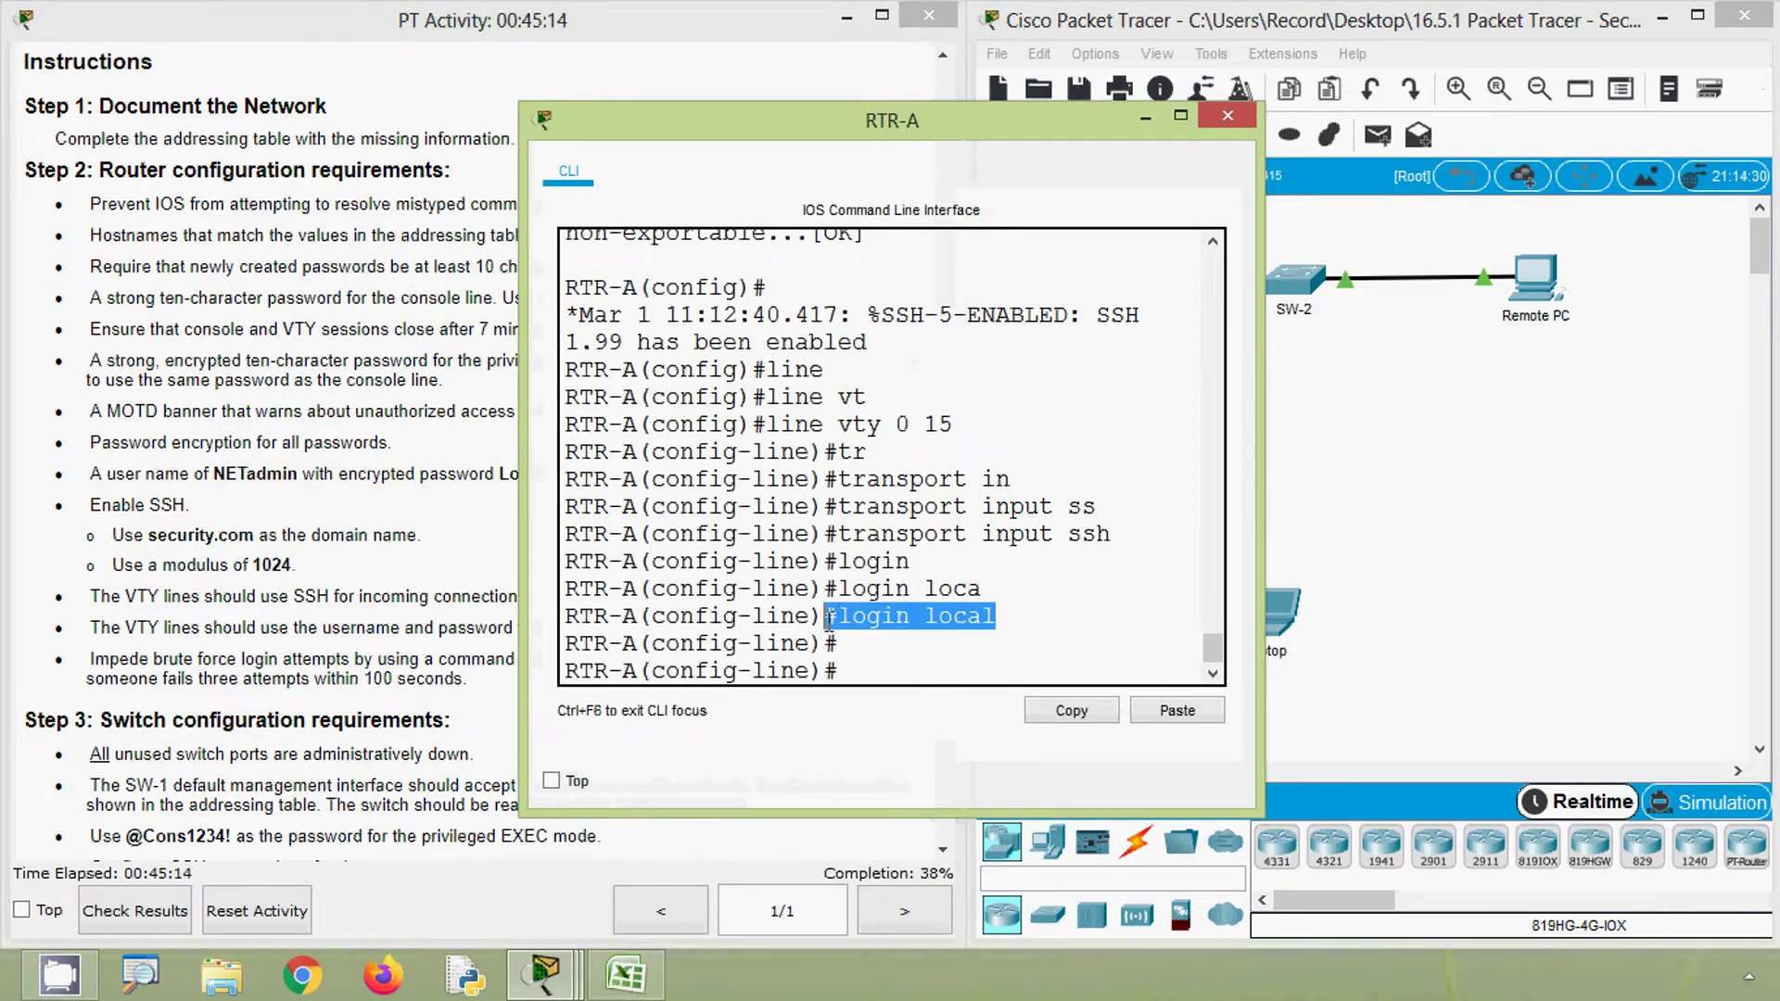
{"action": "left_click", "coordinate": [377, 638]}
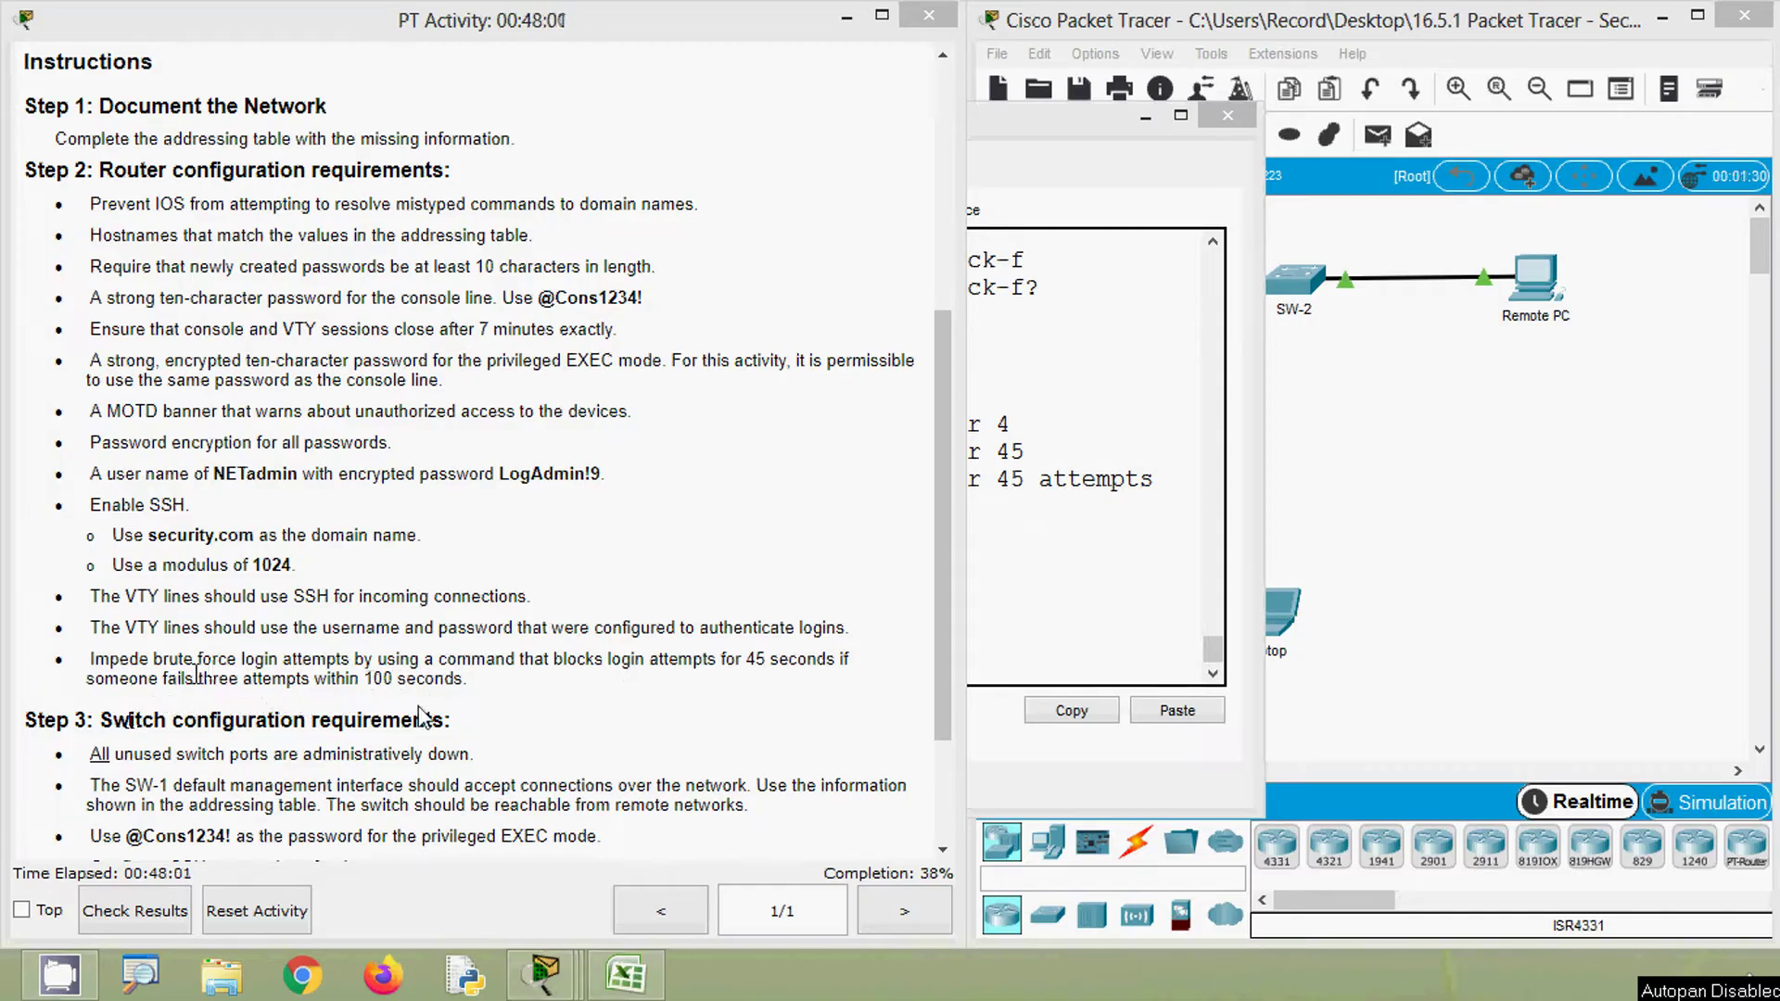
Step: Exit line configuration and enter login block-for 45 attempts 3 within 100 on RTR-A
{"action": "key", "text": "alt+Tab"}
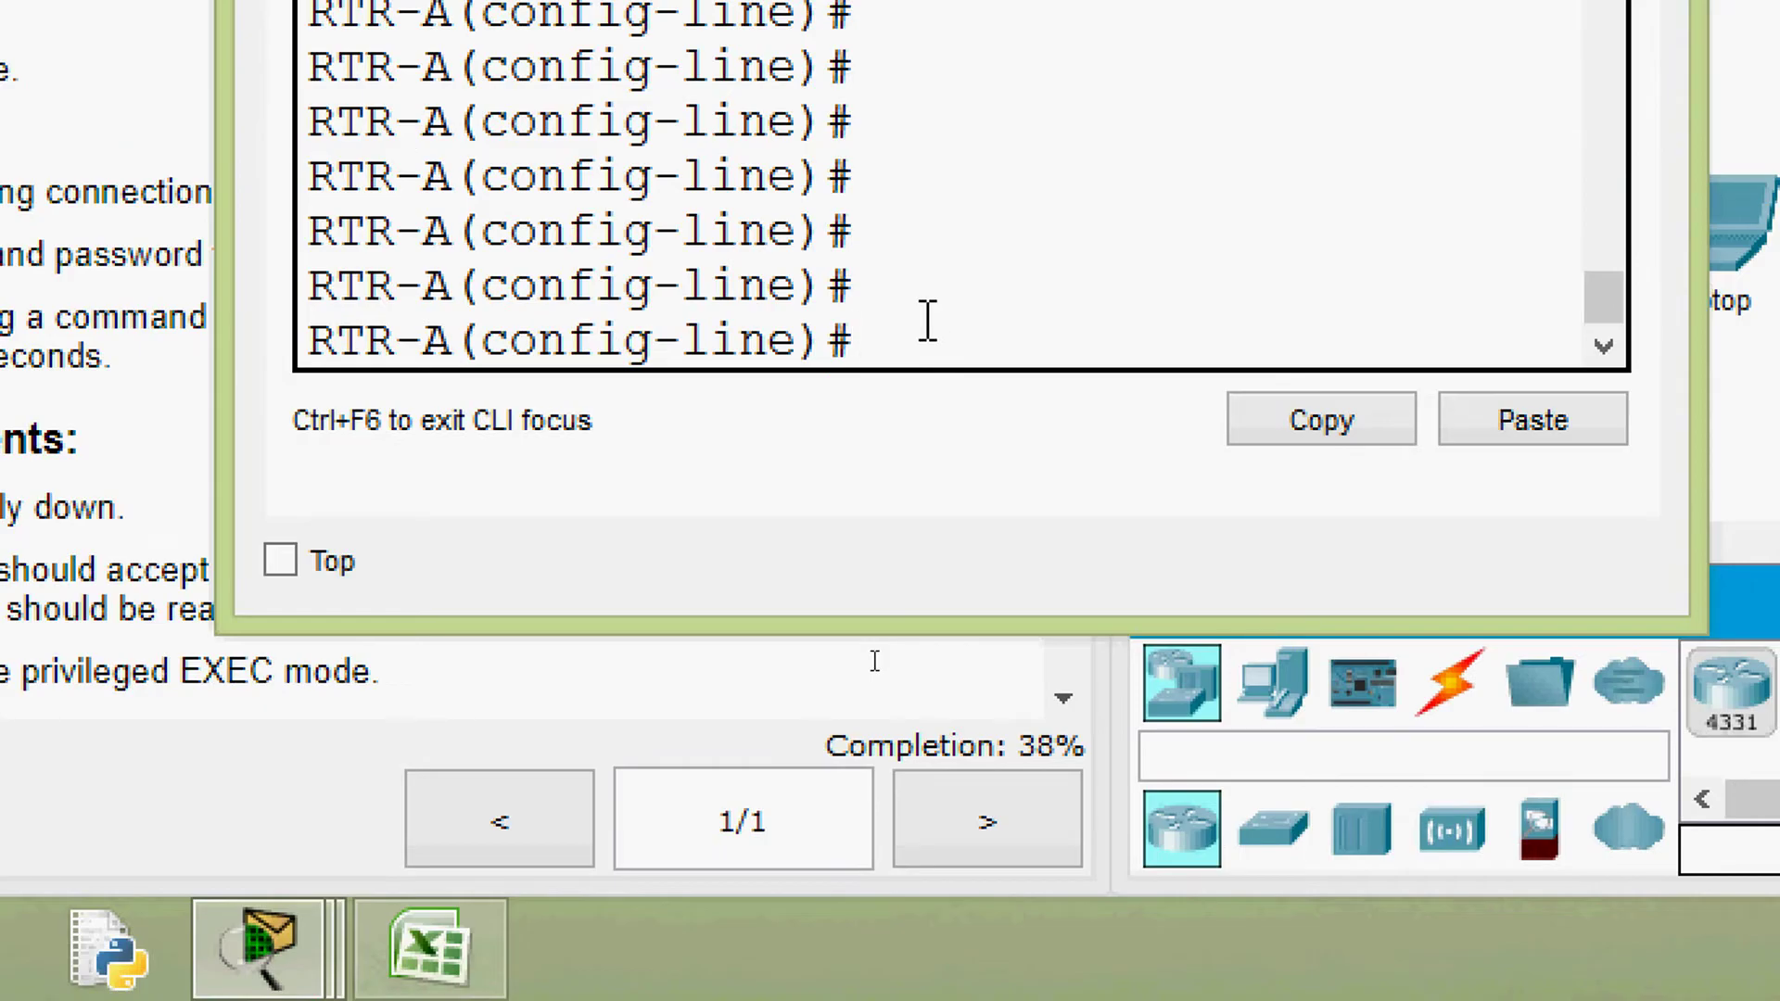
{"action": "type", "text": "exit"}
{"action": "key", "text": "Return"}
{"action": "key", "text": "Return"}
{"action": "key", "text": "Return"}
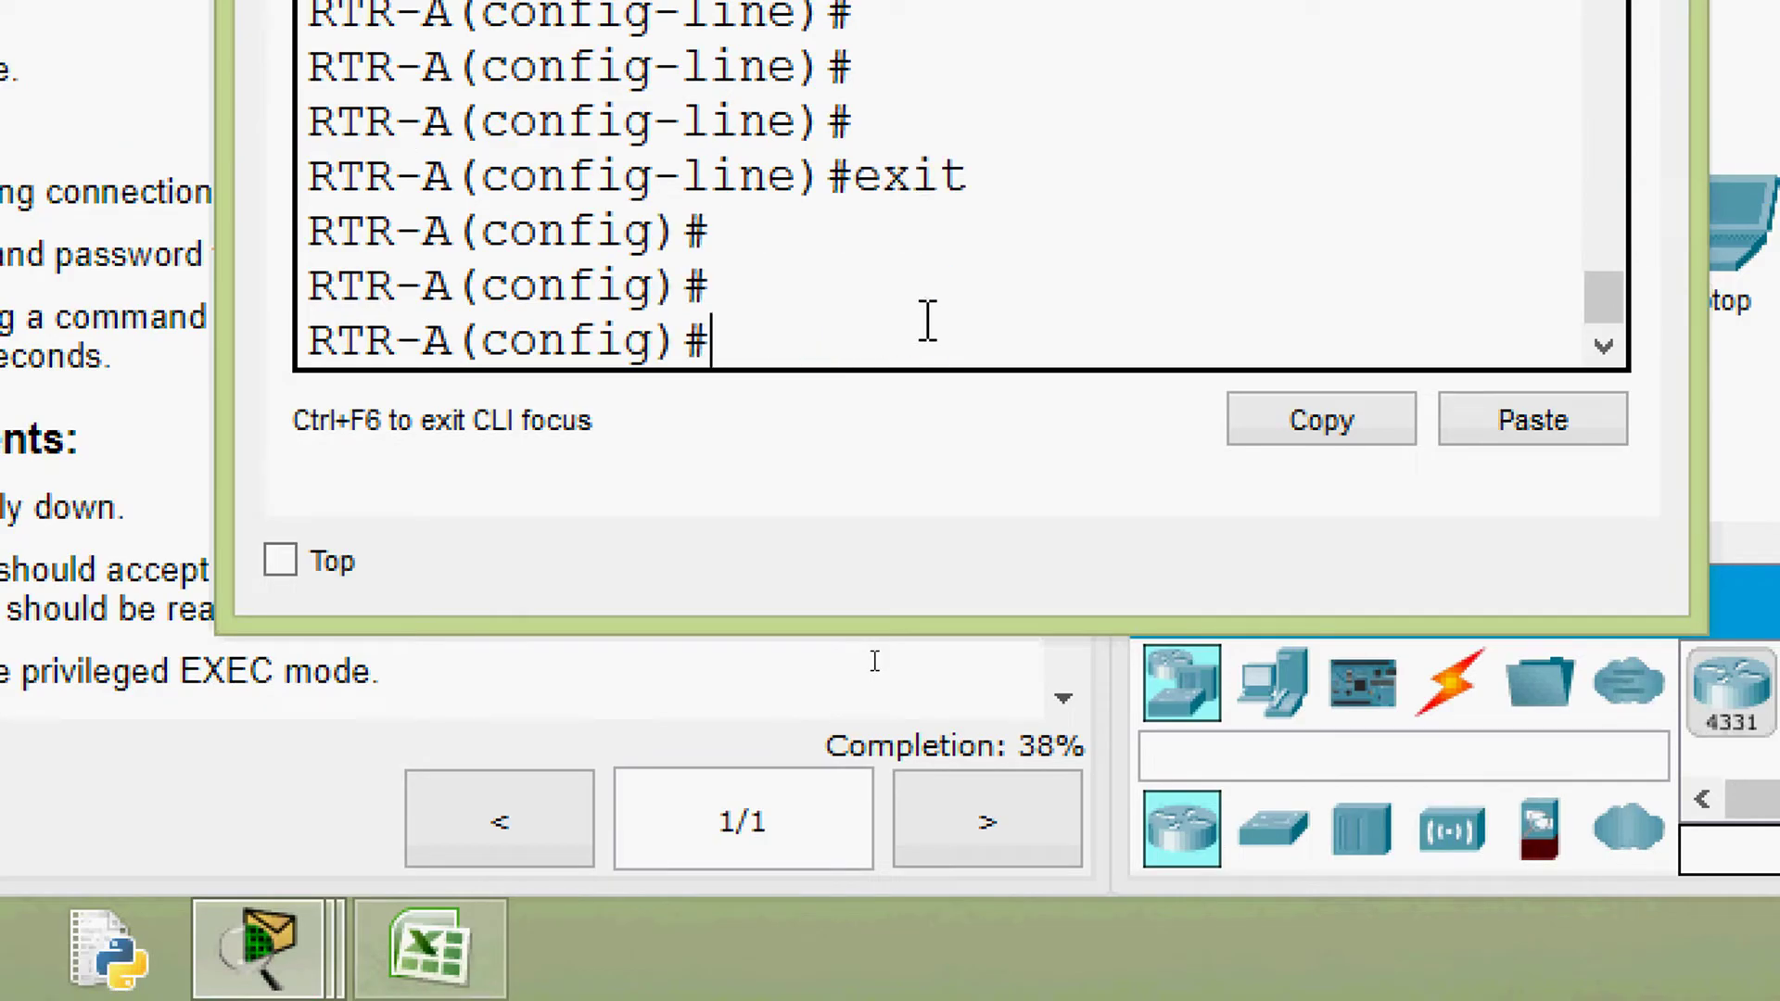
{"action": "type", "text": "lo"}
{"action": "type", "text": "bloc"}
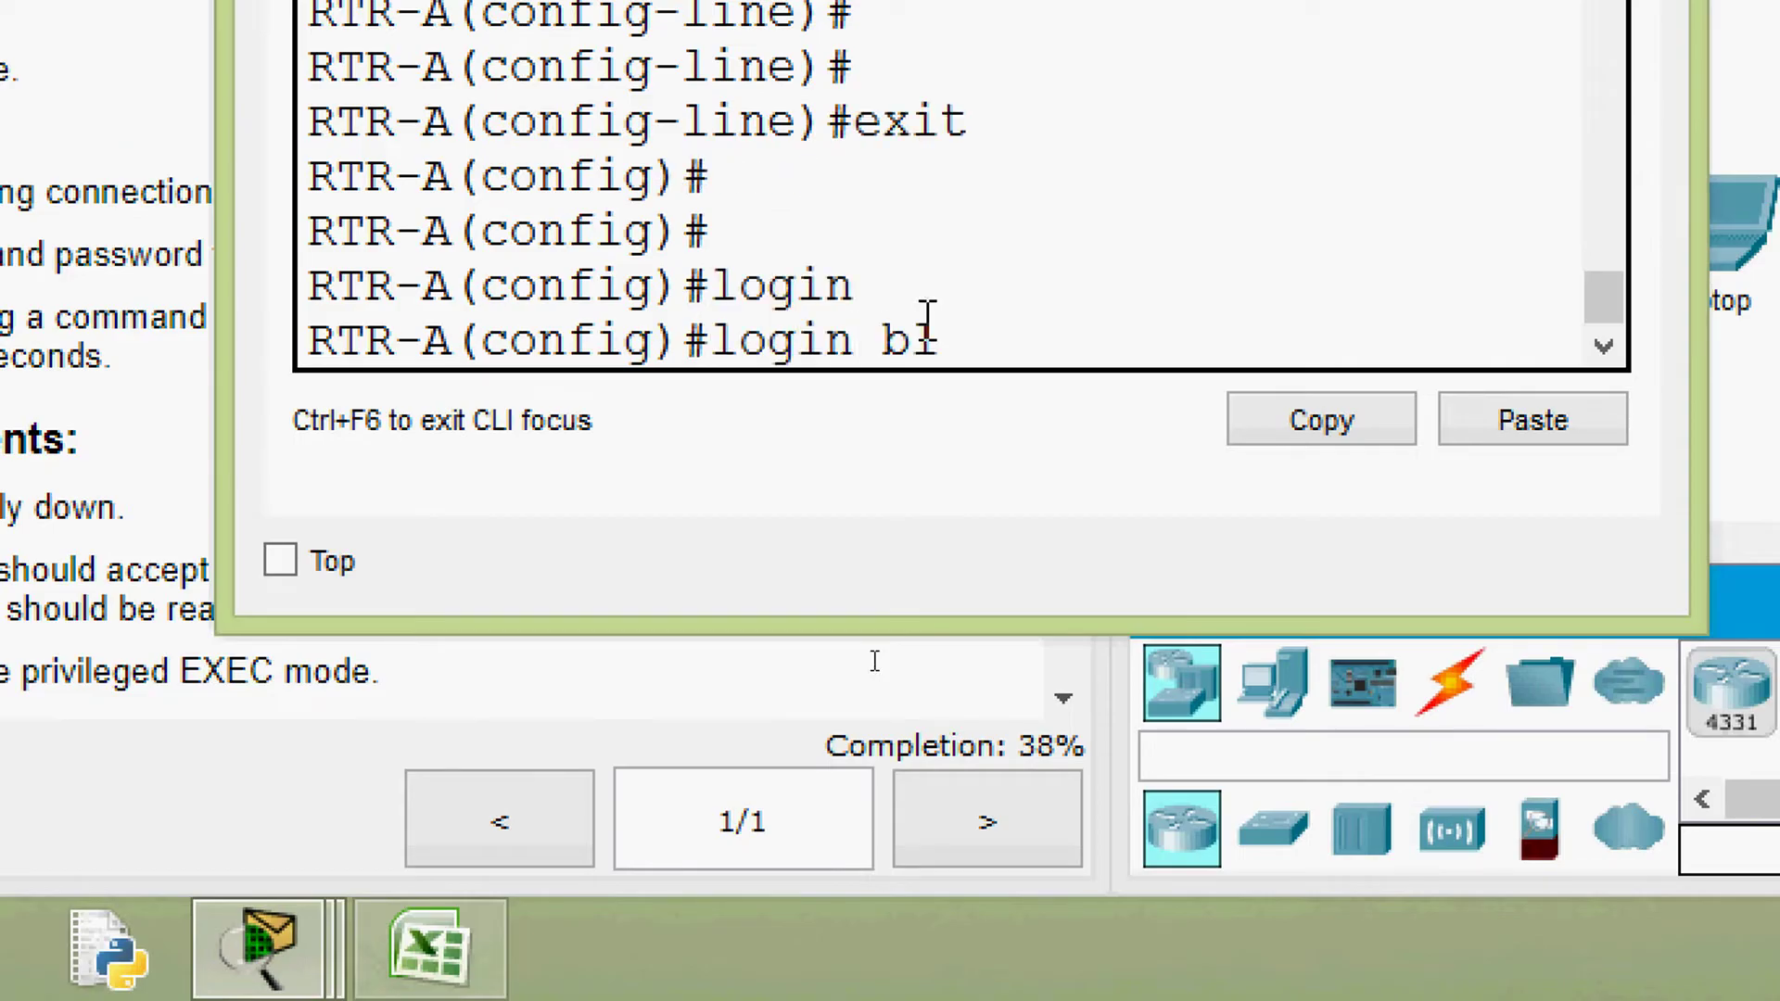
{"action": "key", "text": "Tab"}
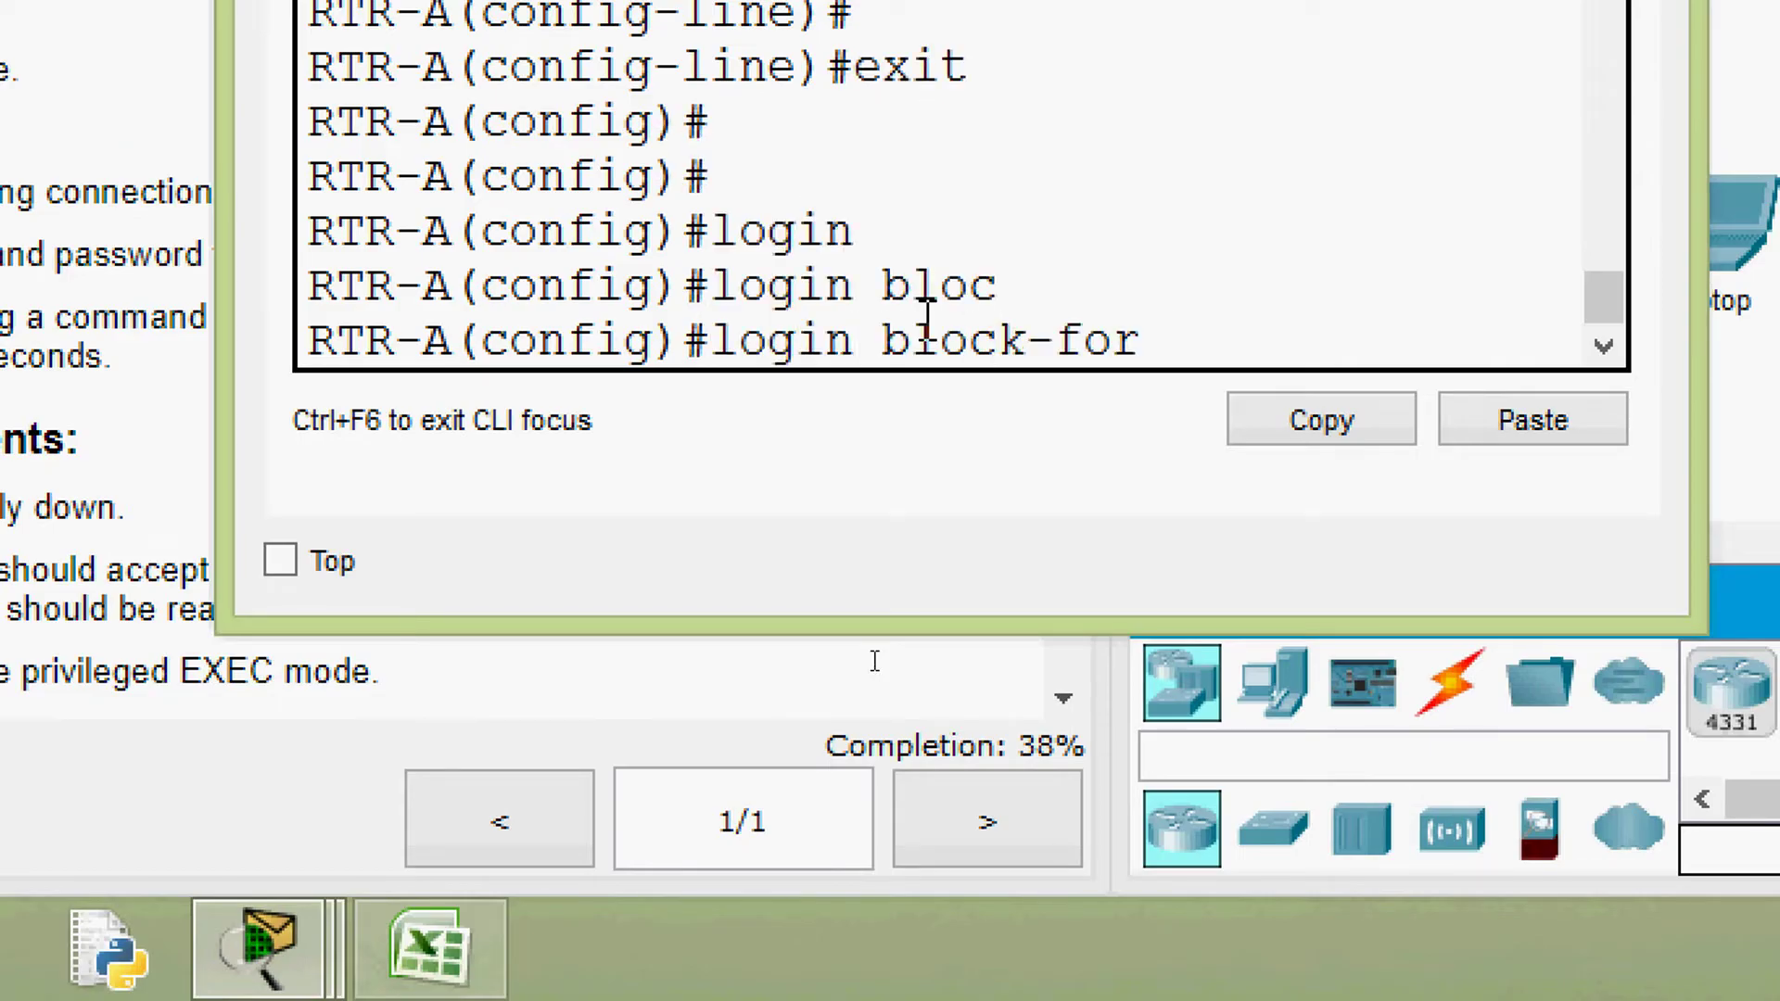
{"action": "type", "text": "45 att"}
{"action": "key", "text": "Tab"}
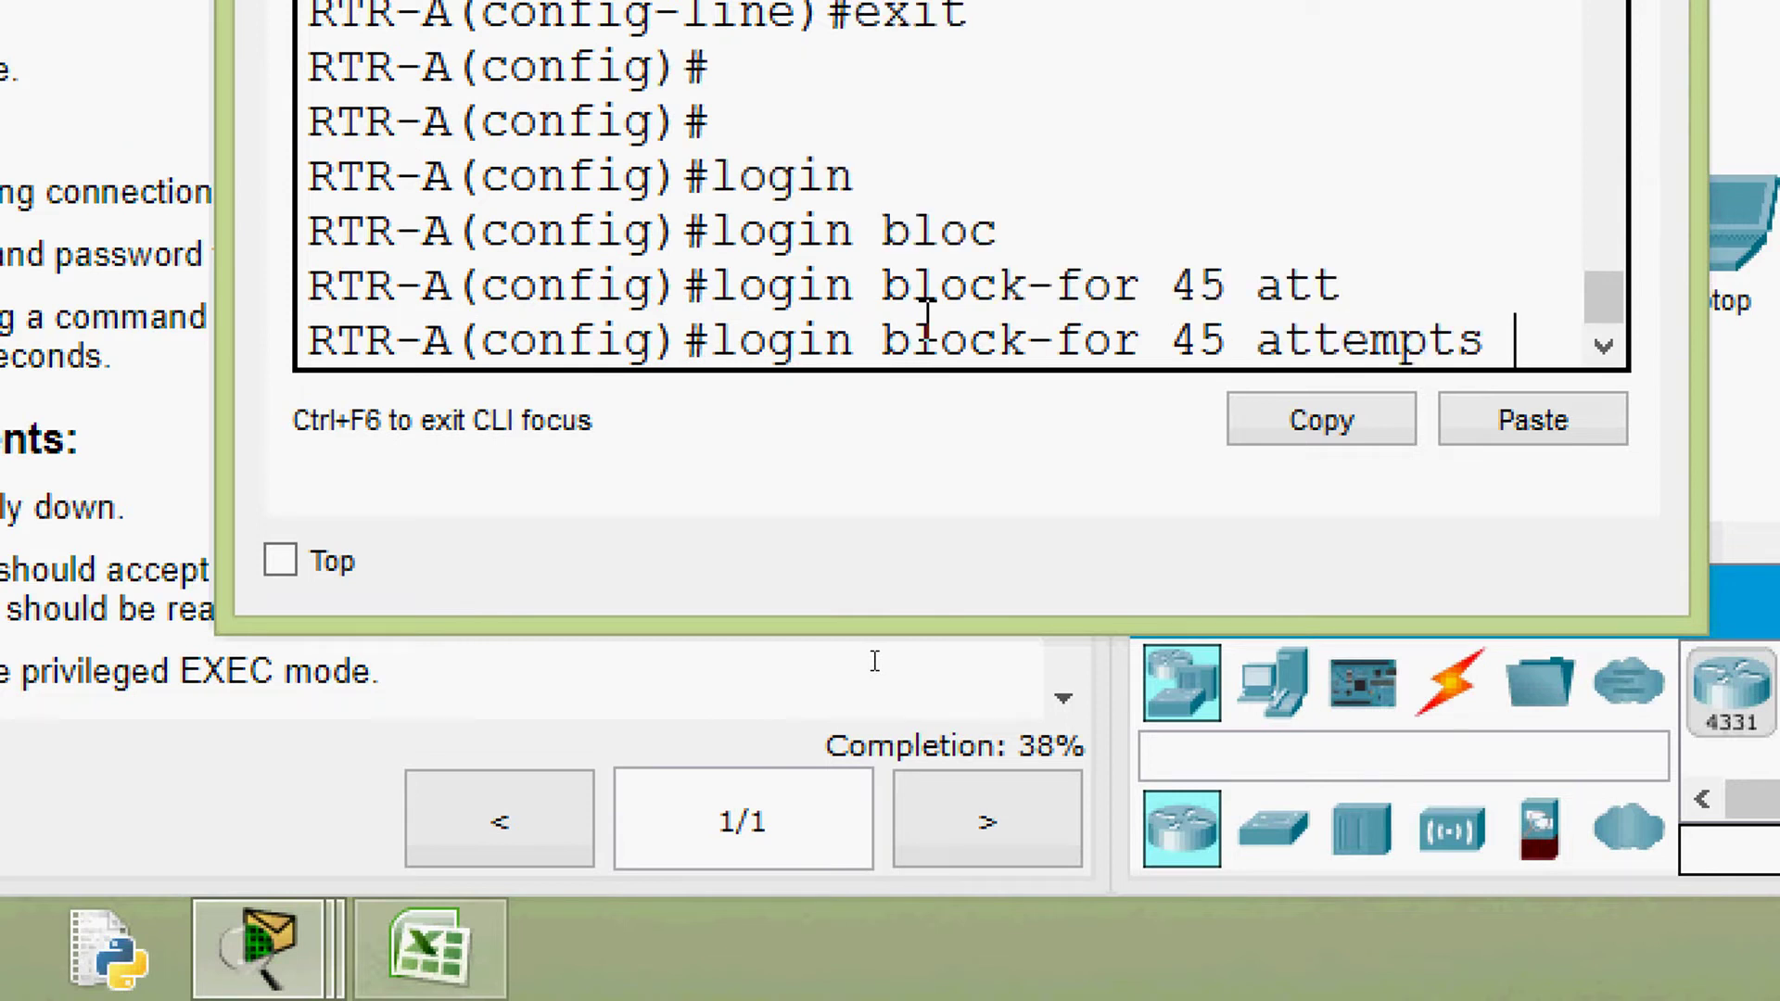
{"action": "type", "text": "3 with"}
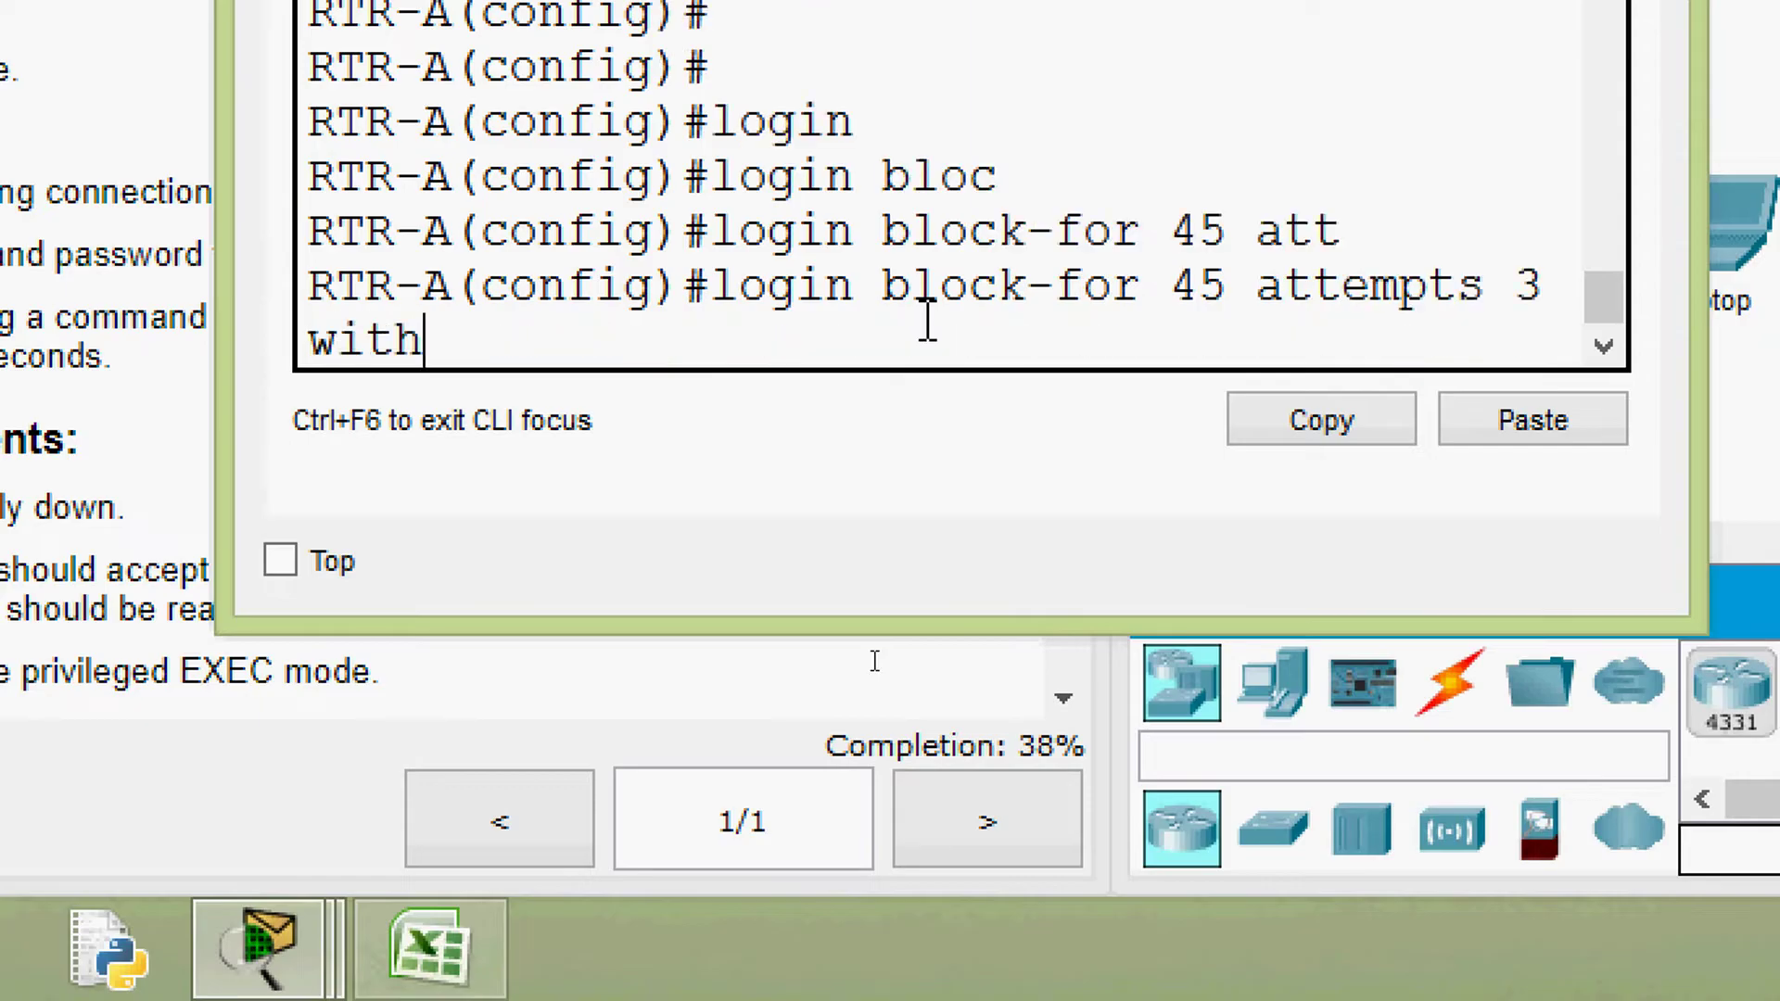
{"action": "key", "text": "Tab"}
{"action": "type", "text": "100"}
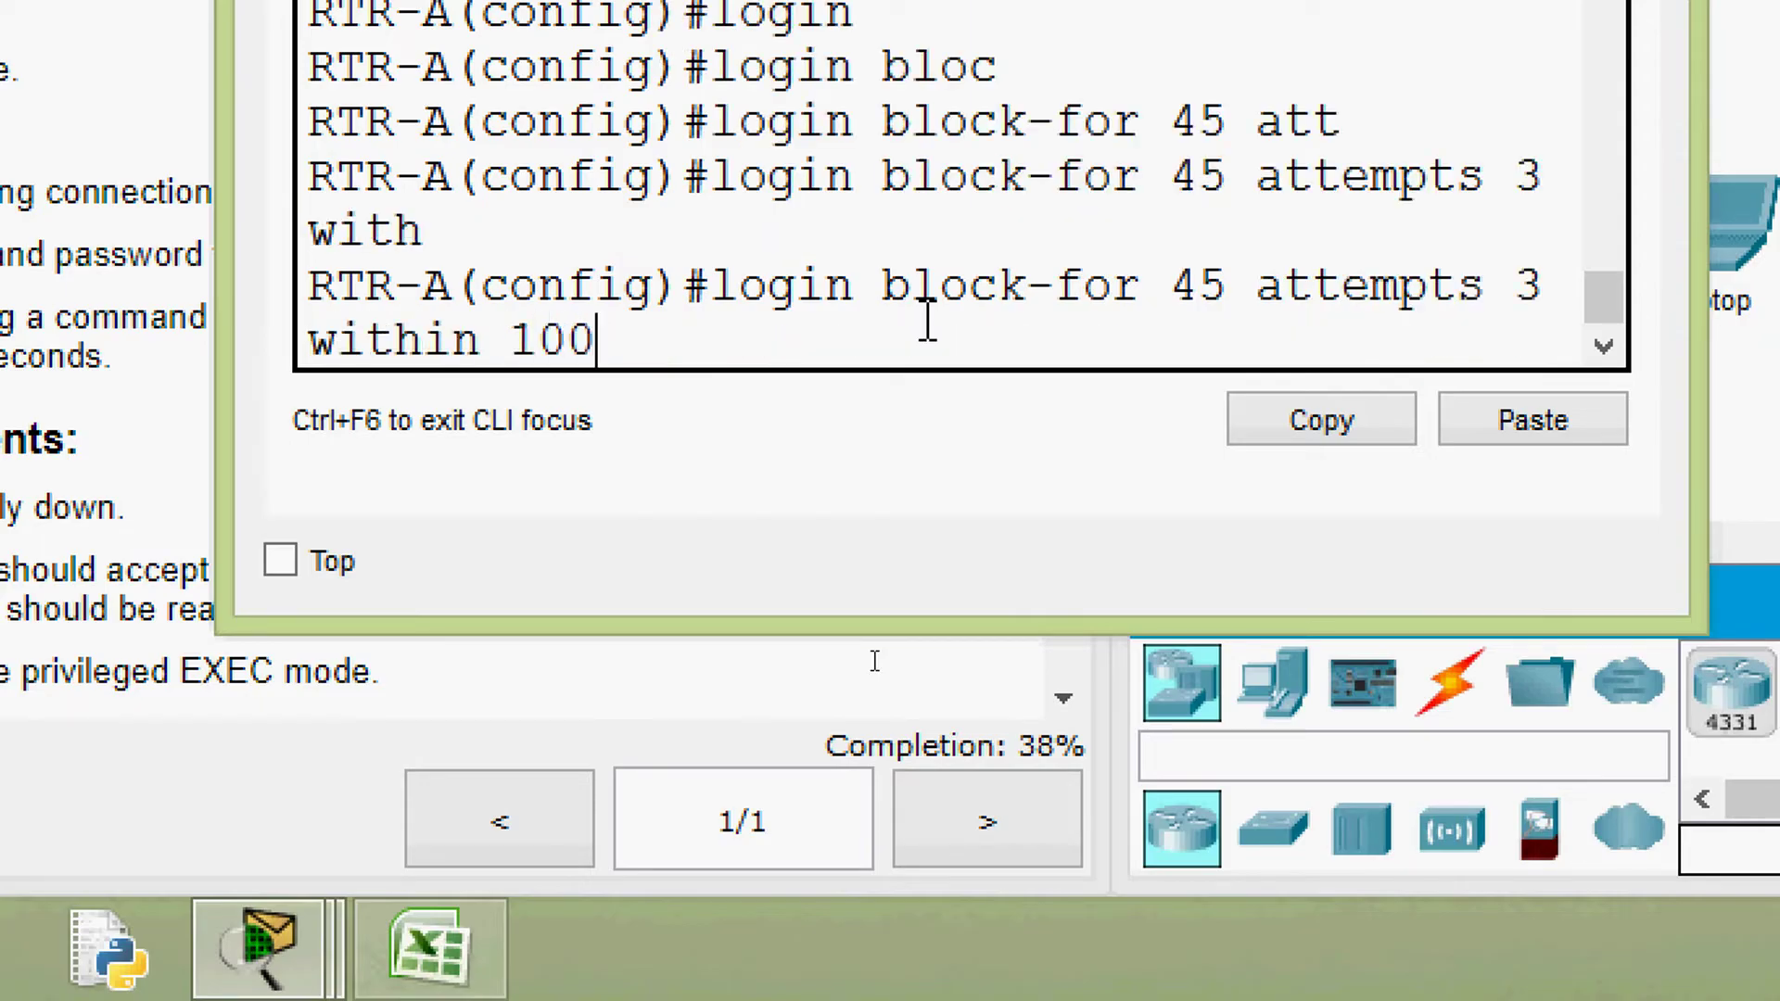
{"action": "key", "text": "Return"}
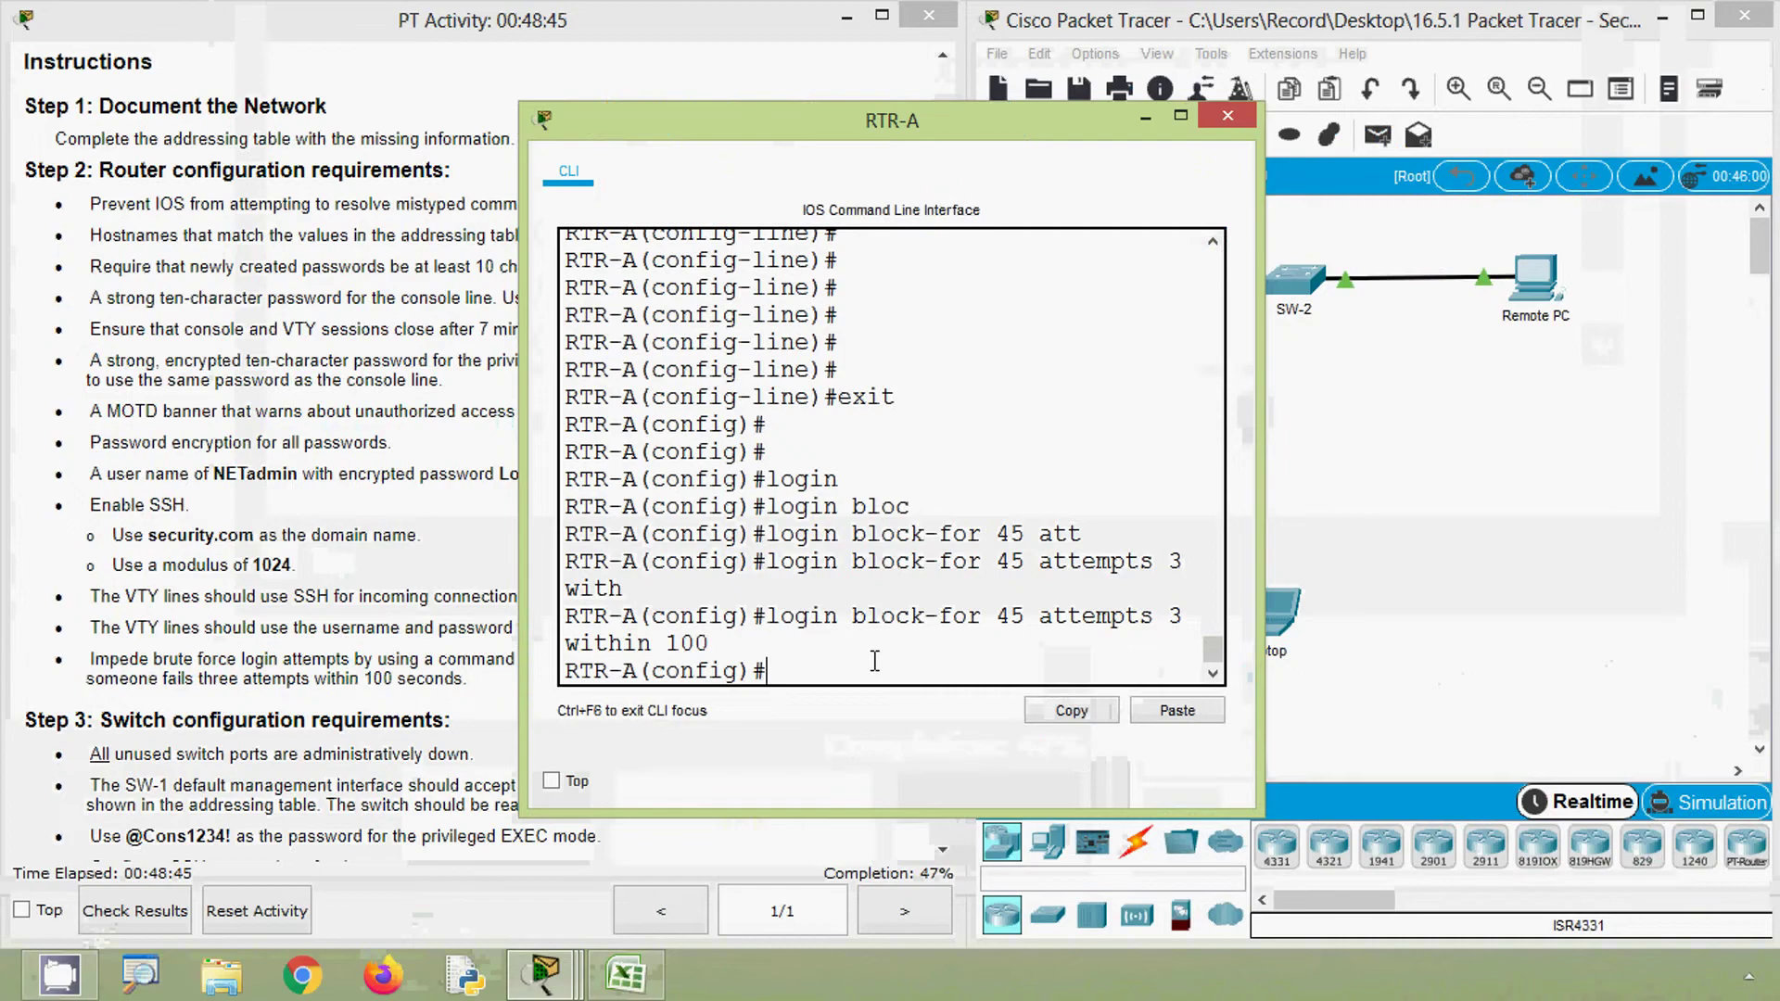
{"action": "left_click", "coordinate": [357, 753]}
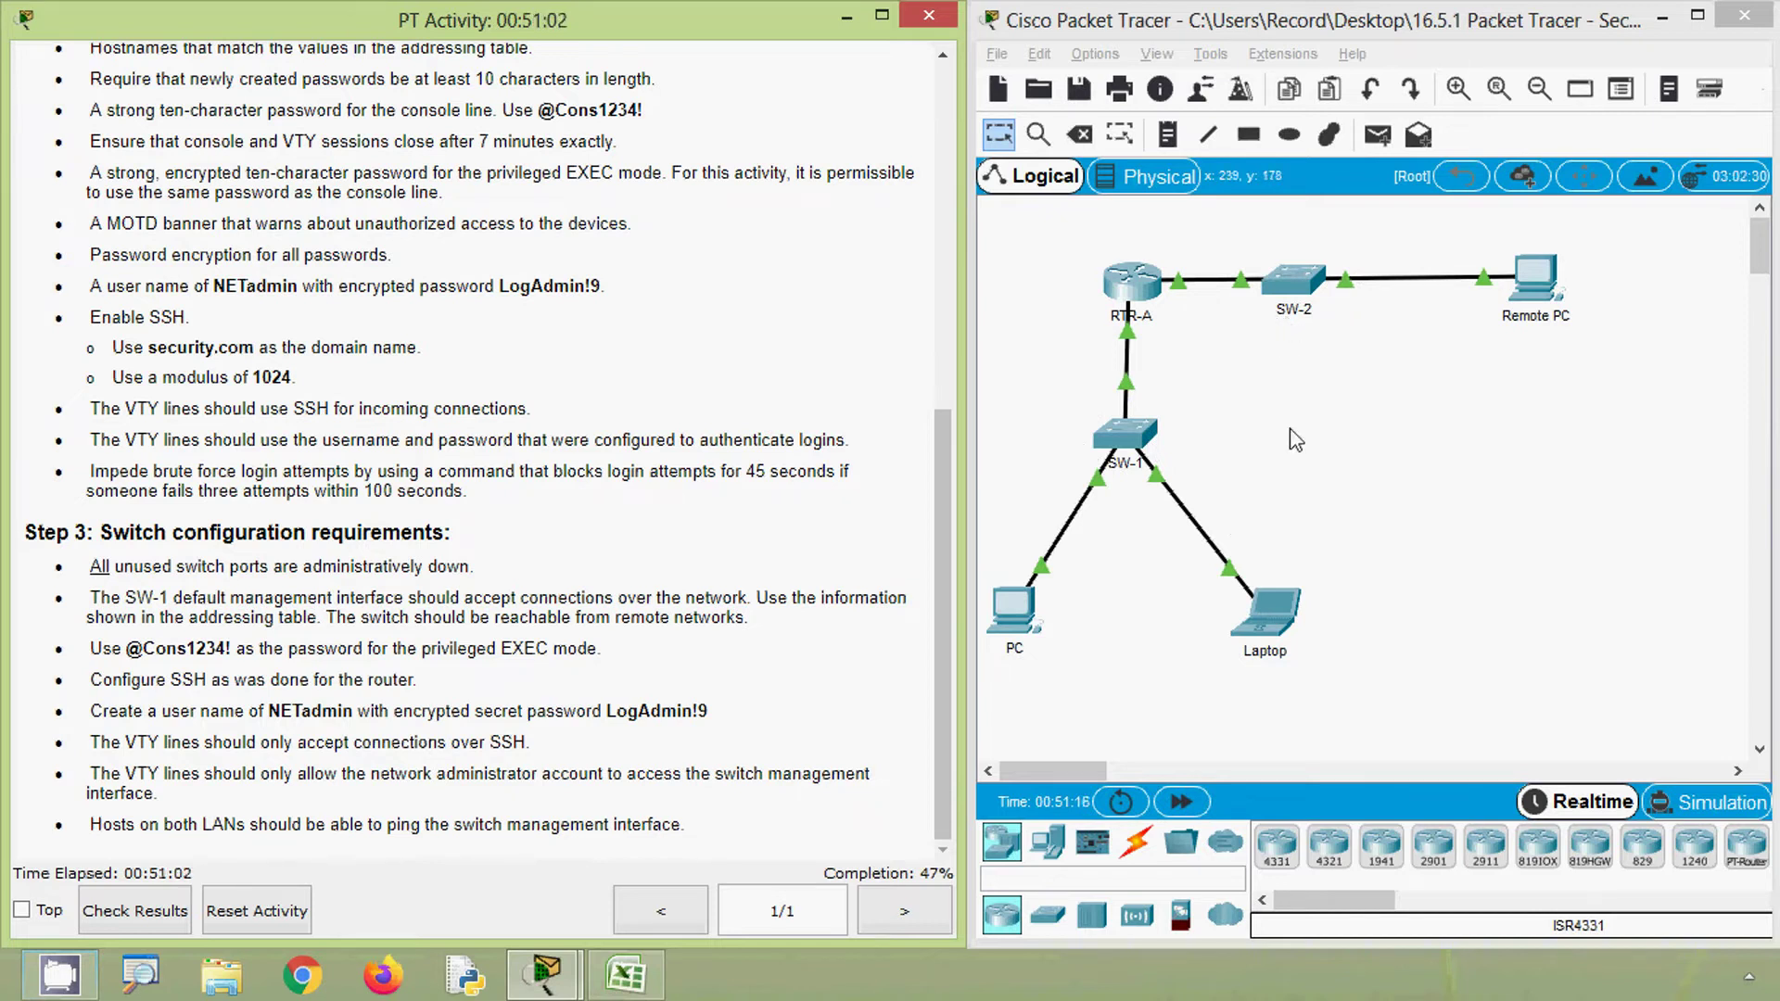
Step: Read SW-1's link labels: Gig0/1 to RTR-A, Fa0/2 to the PC, Fa0/10 to the Laptop
{"action": "key", "text": "alt"}
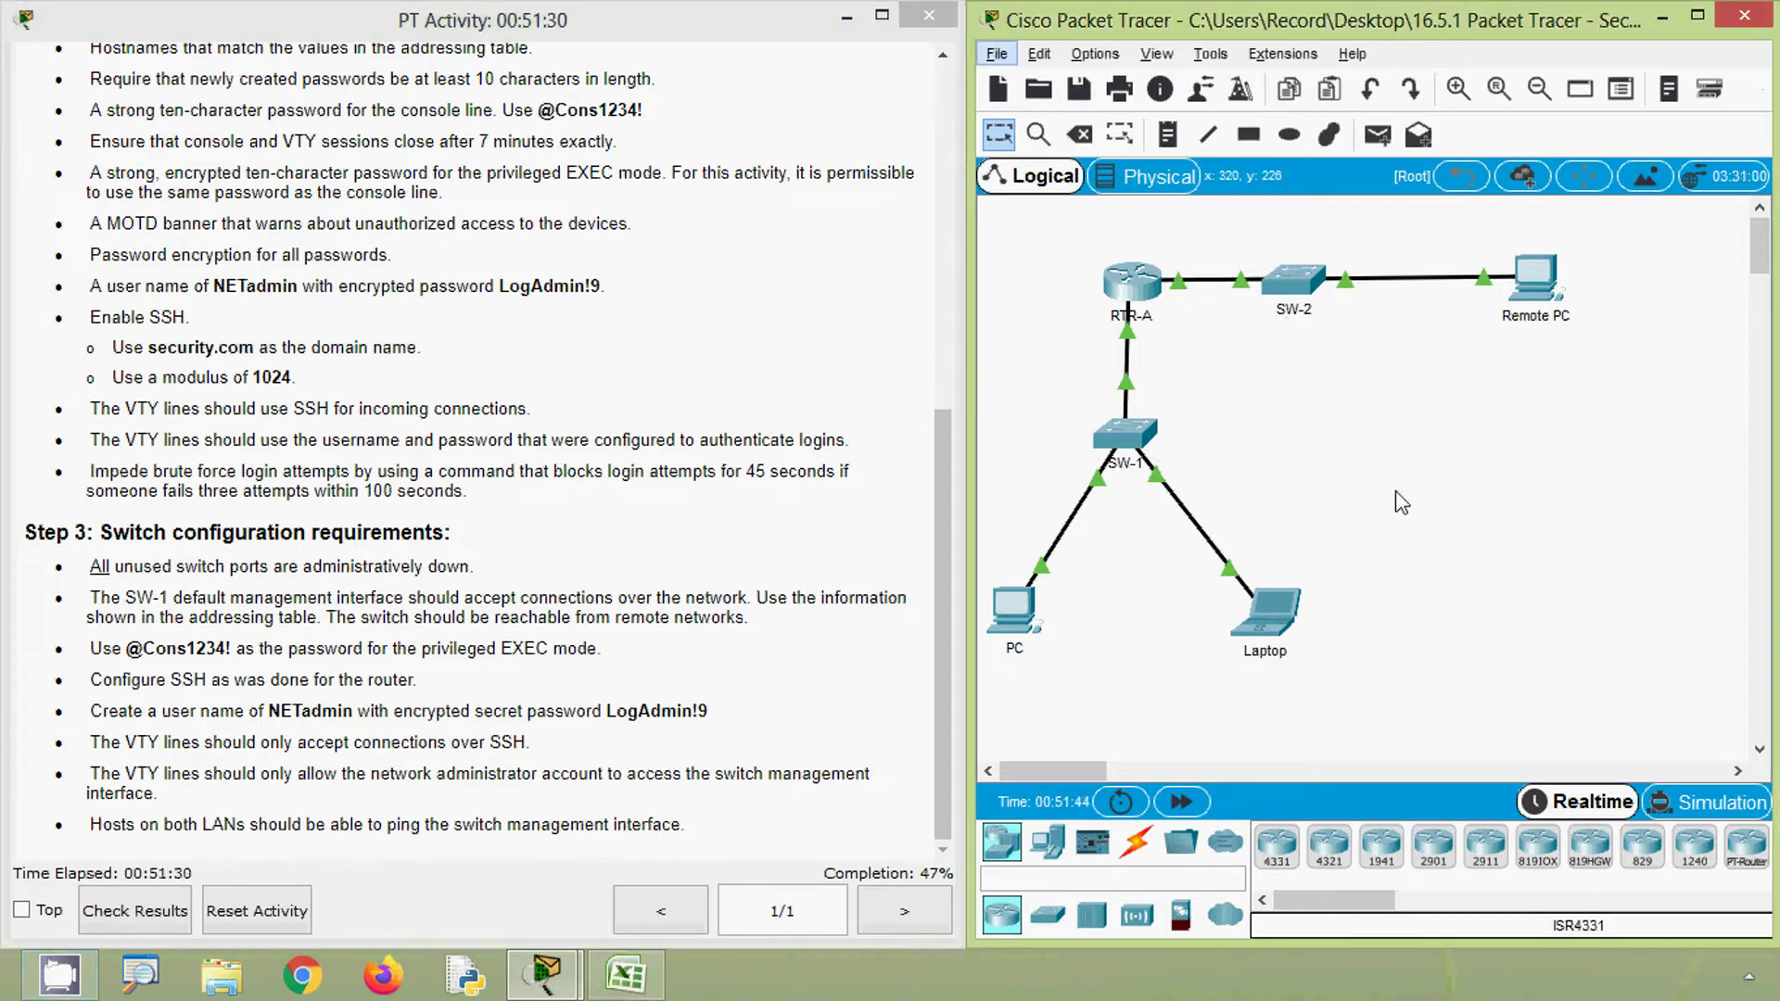
{"action": "key", "text": "alt"}
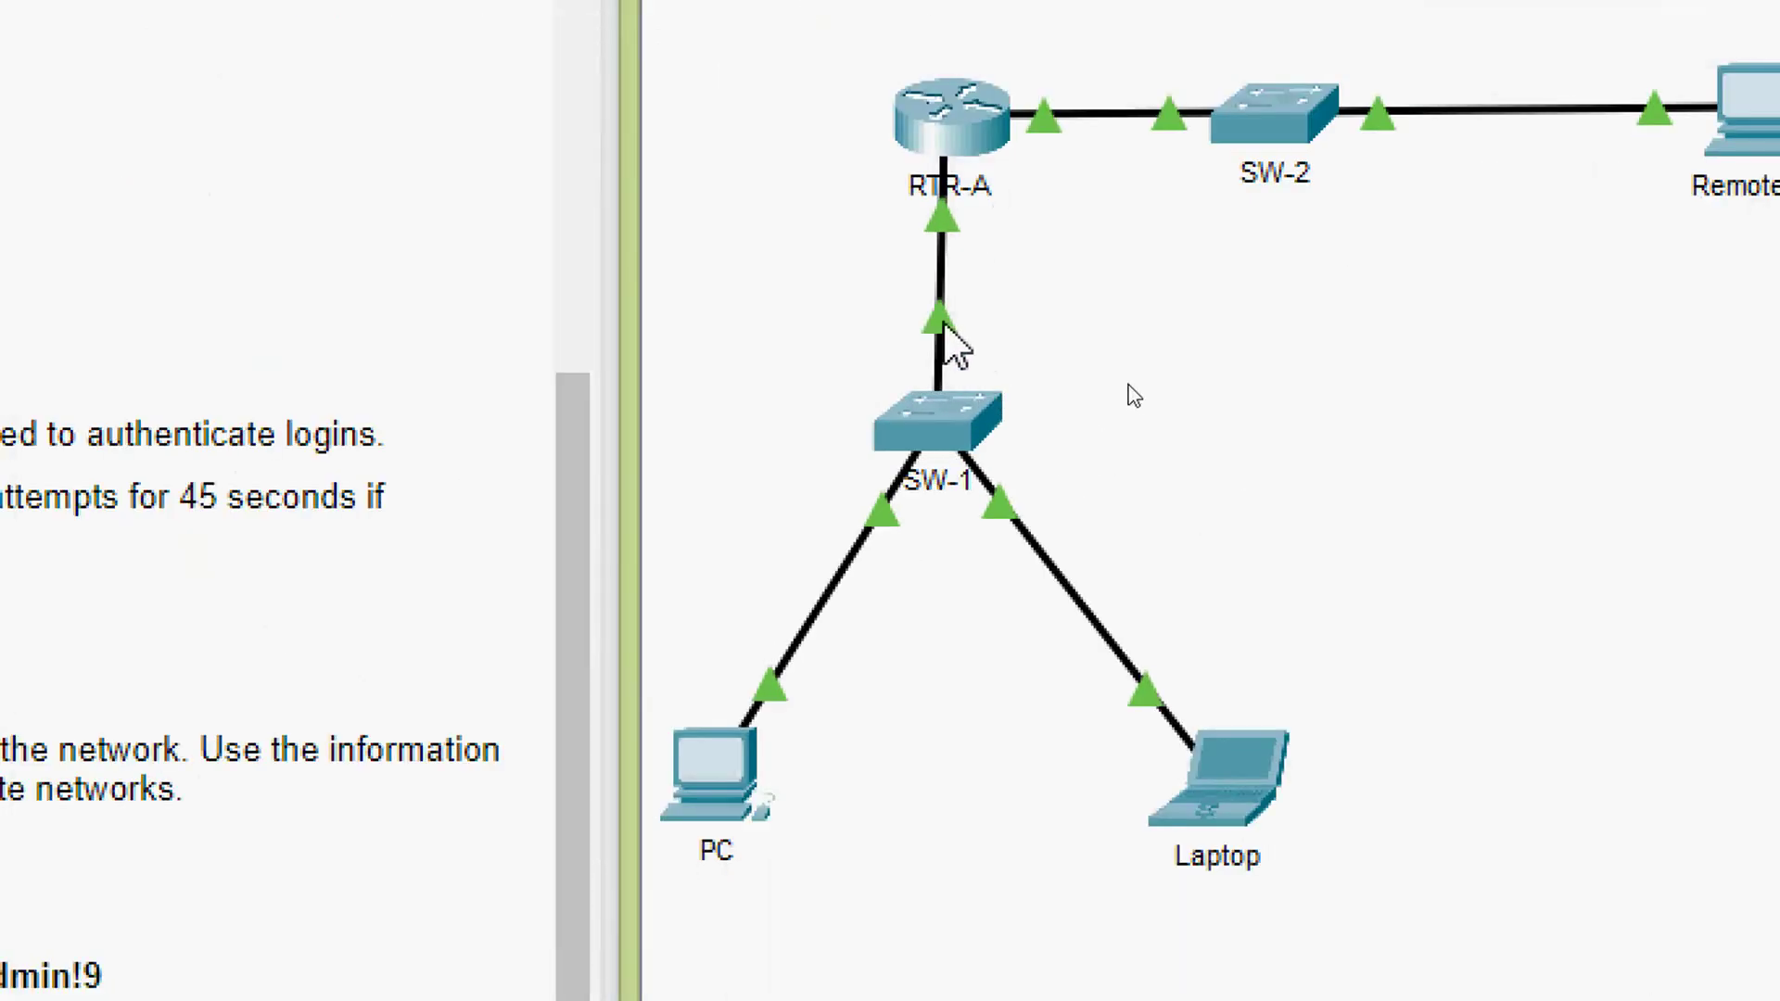
{"action": "mouse_move", "coordinate": [941, 327]}
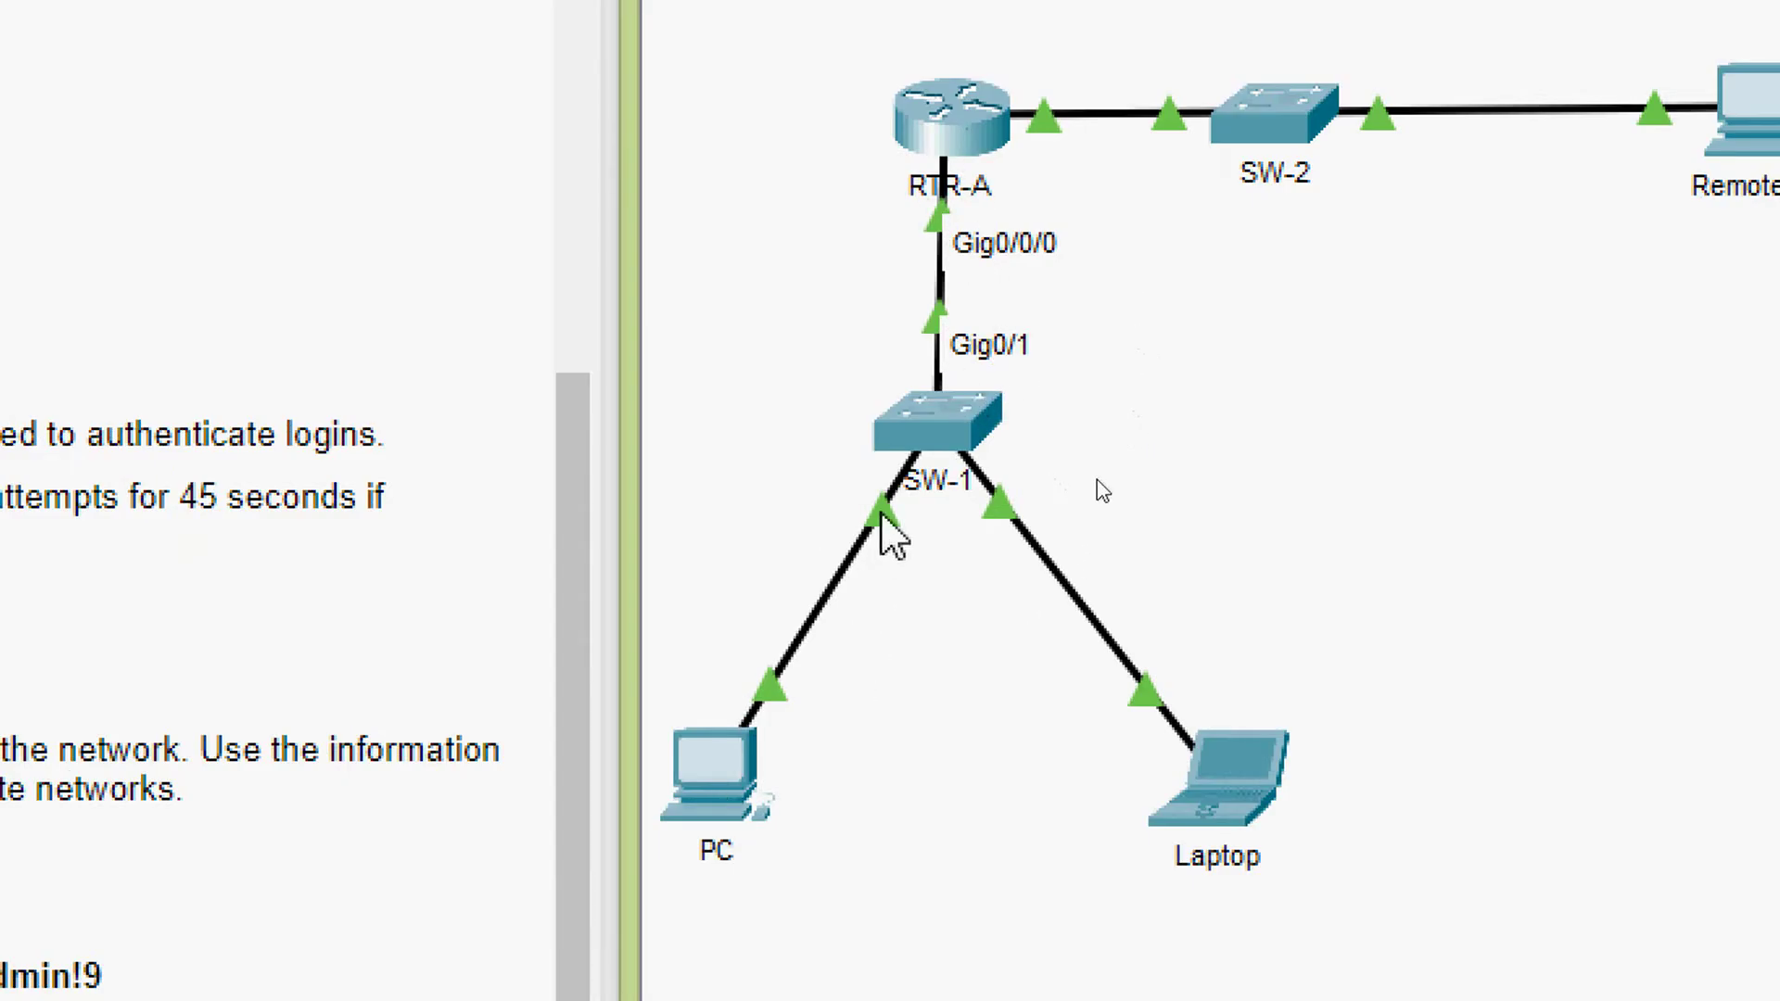
{"action": "mouse_move", "coordinate": [882, 517]}
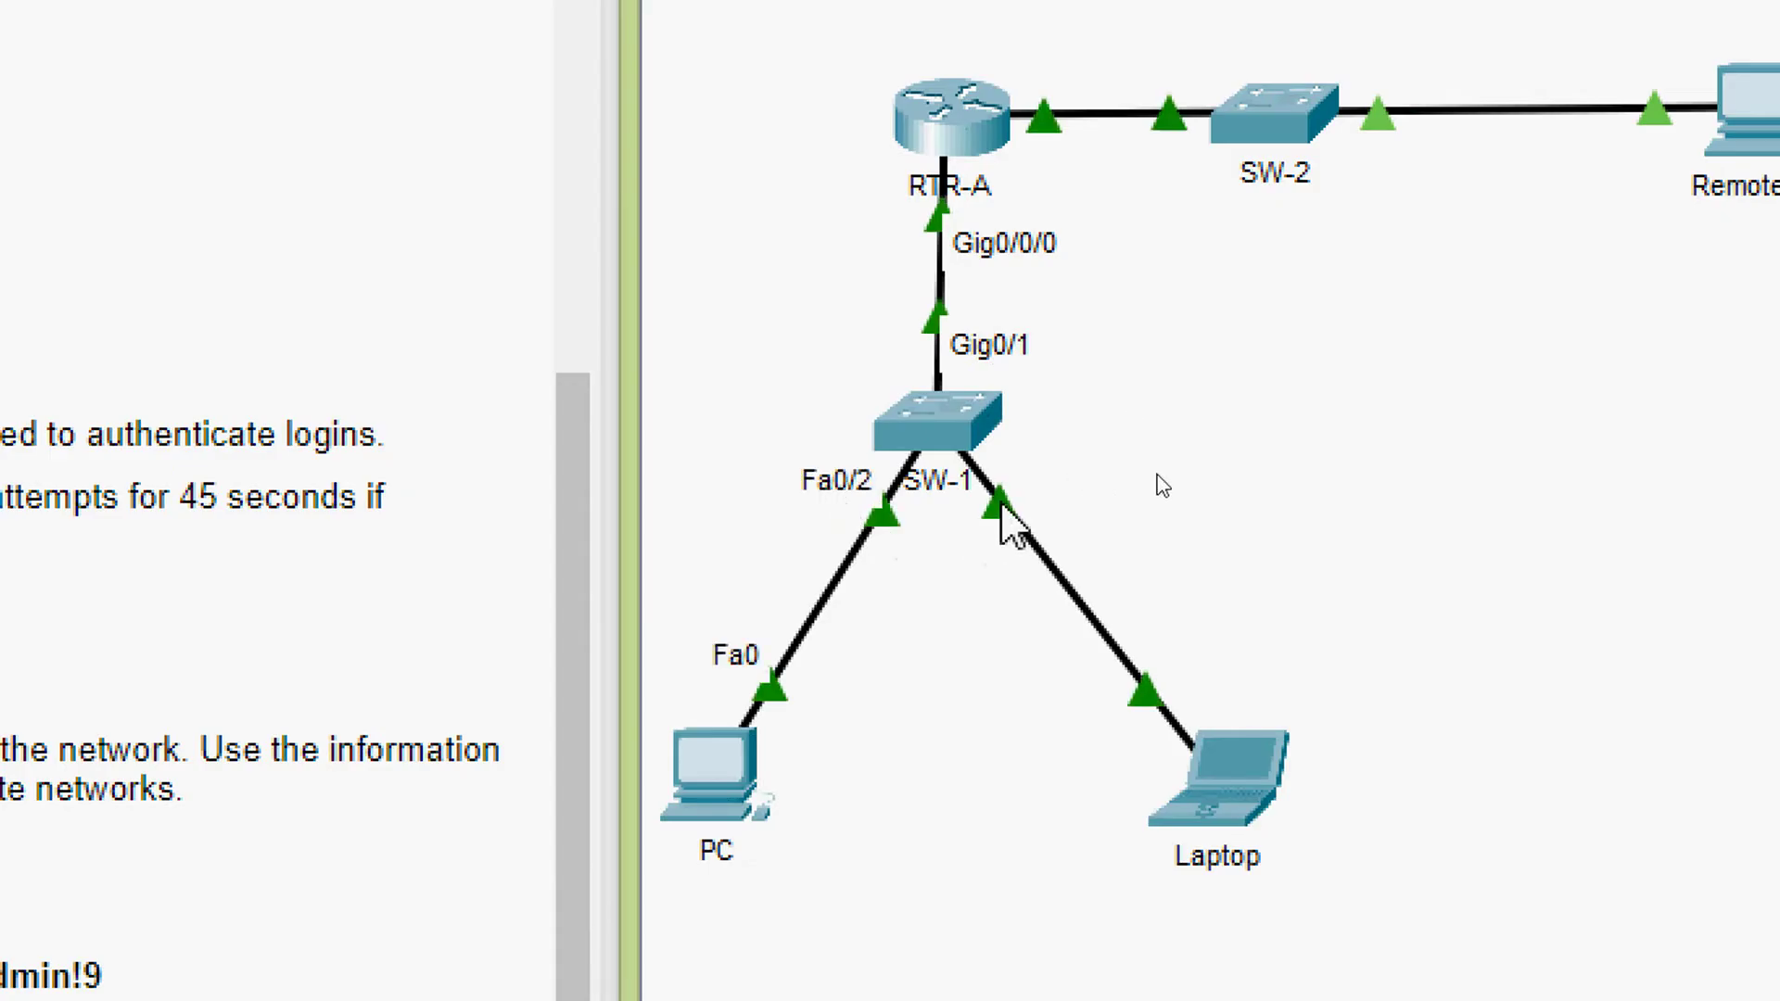
{"action": "mouse_move", "coordinate": [1002, 509]}
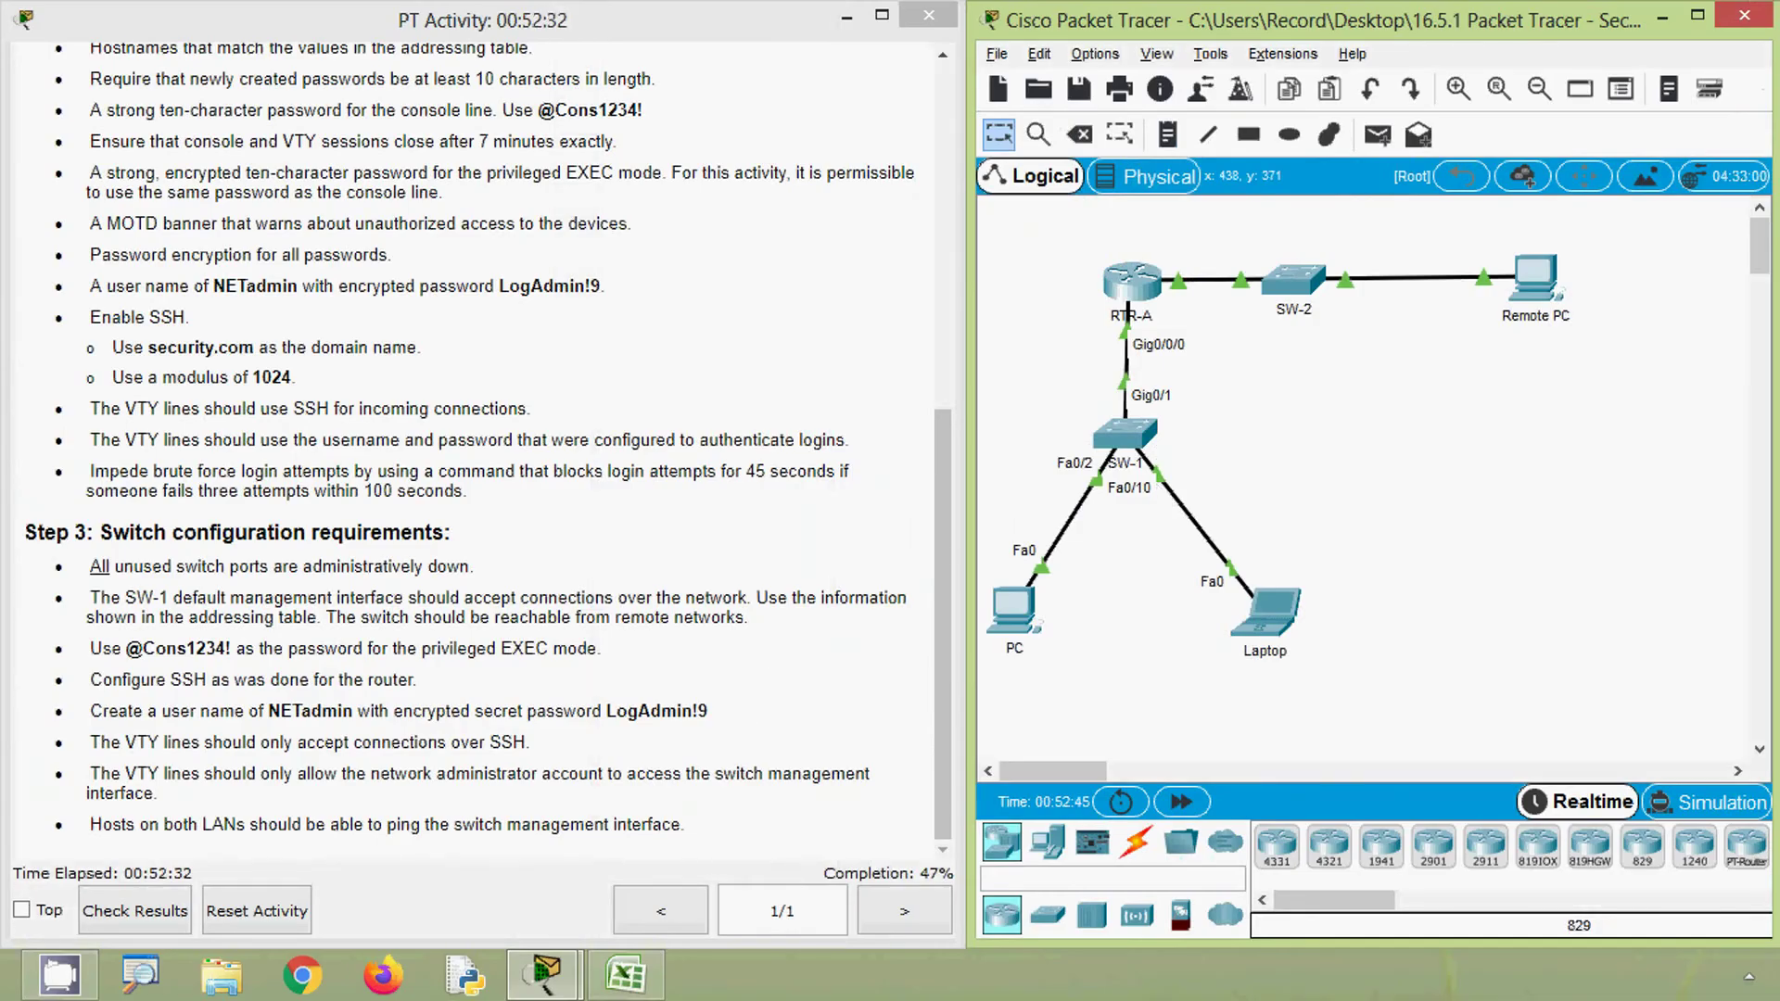
{"action": "key", "text": "alt"}
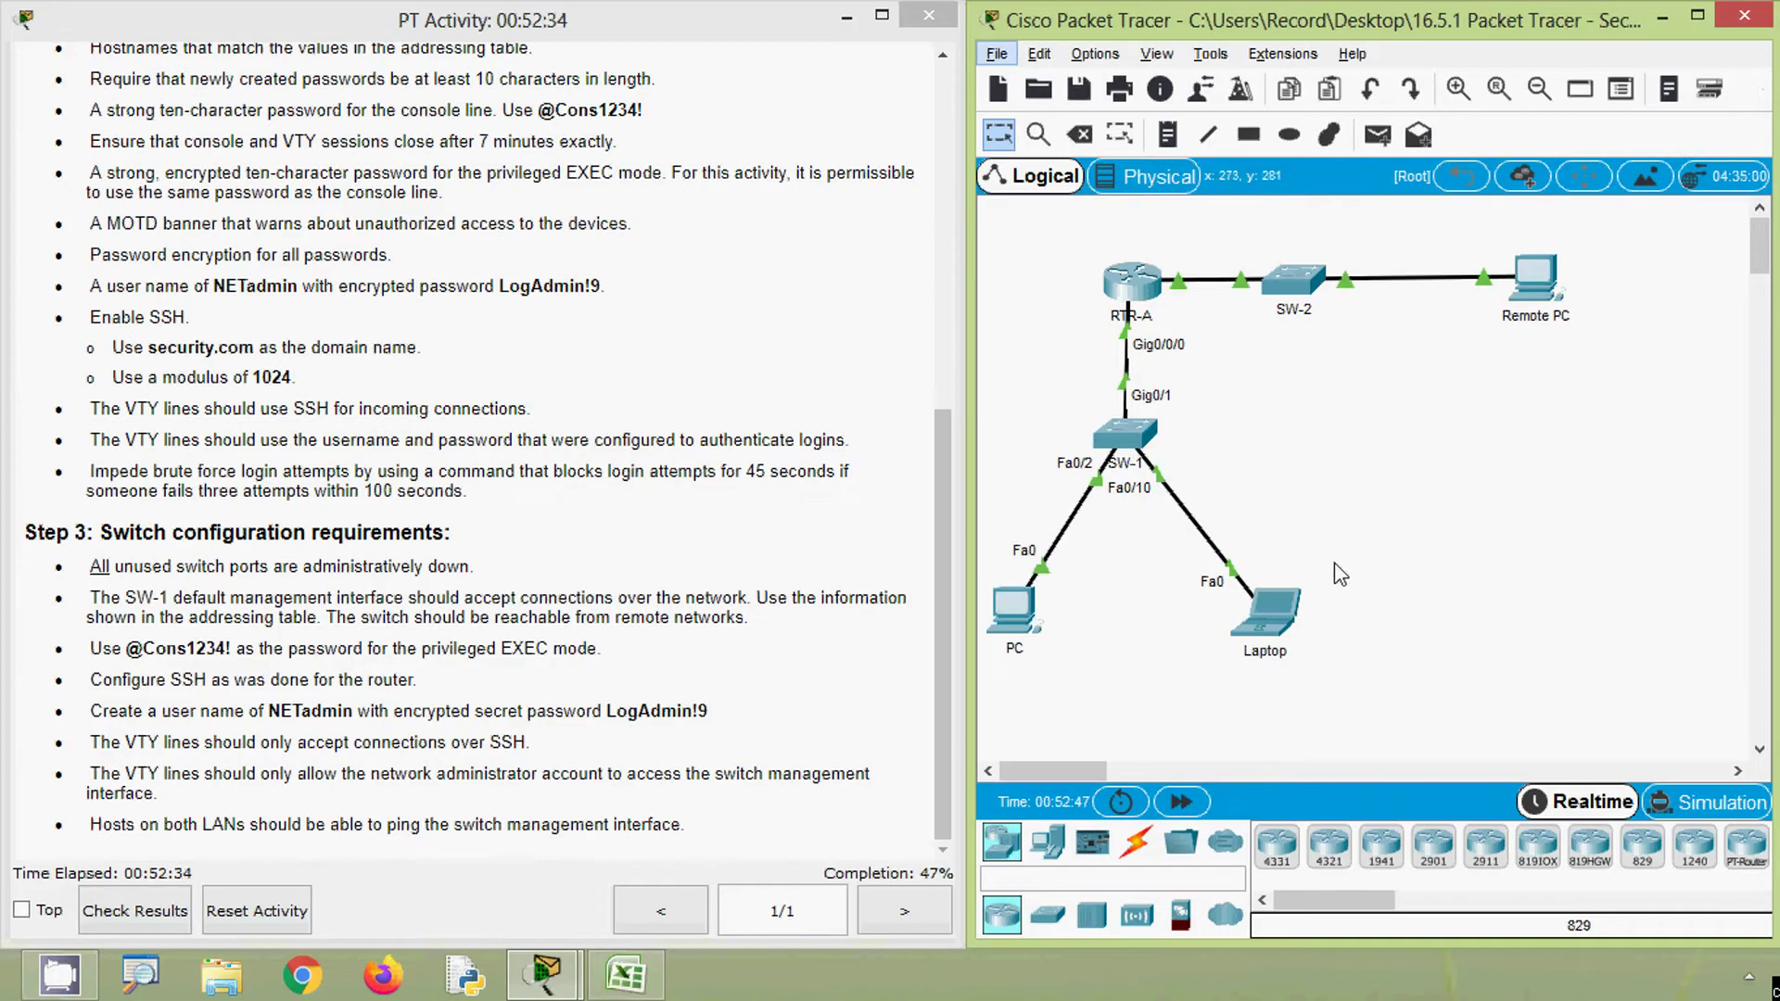
Step: Open SW-1's CLI and enter global configuration mode with enable and configure terminal
{"action": "left_click", "coordinate": [1150, 448]}
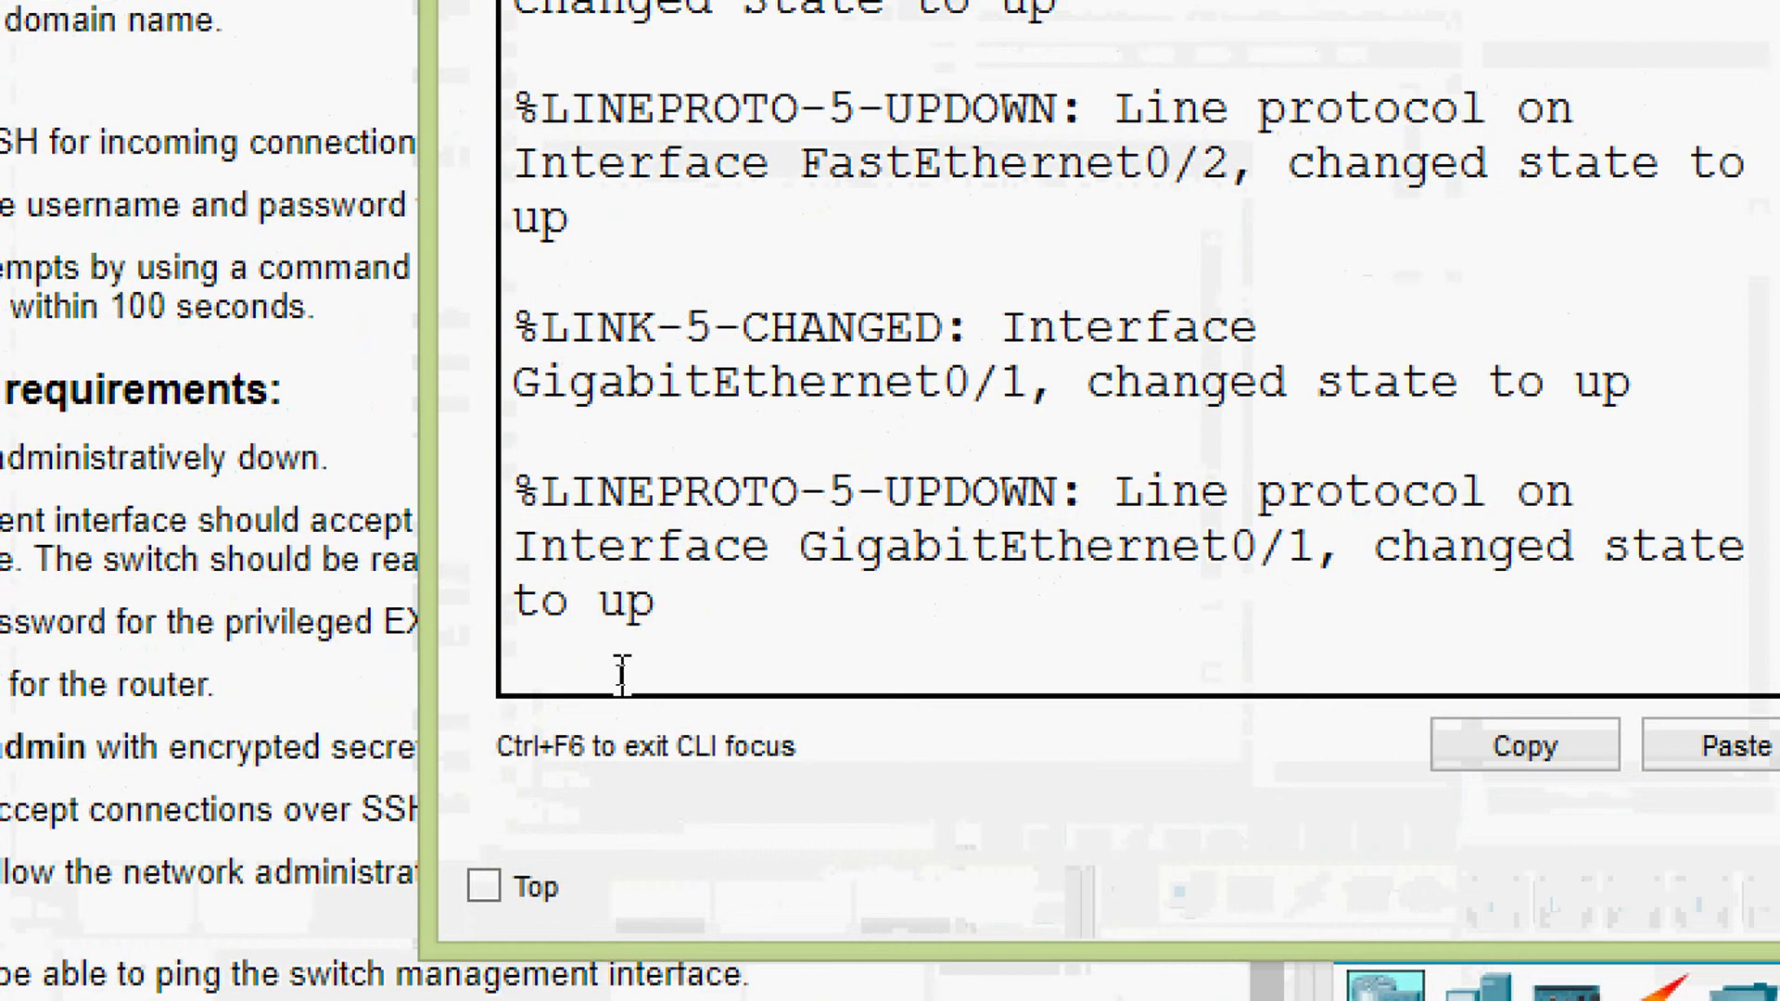
{"action": "key", "text": "Return"}
{"action": "type", "text": "e"}
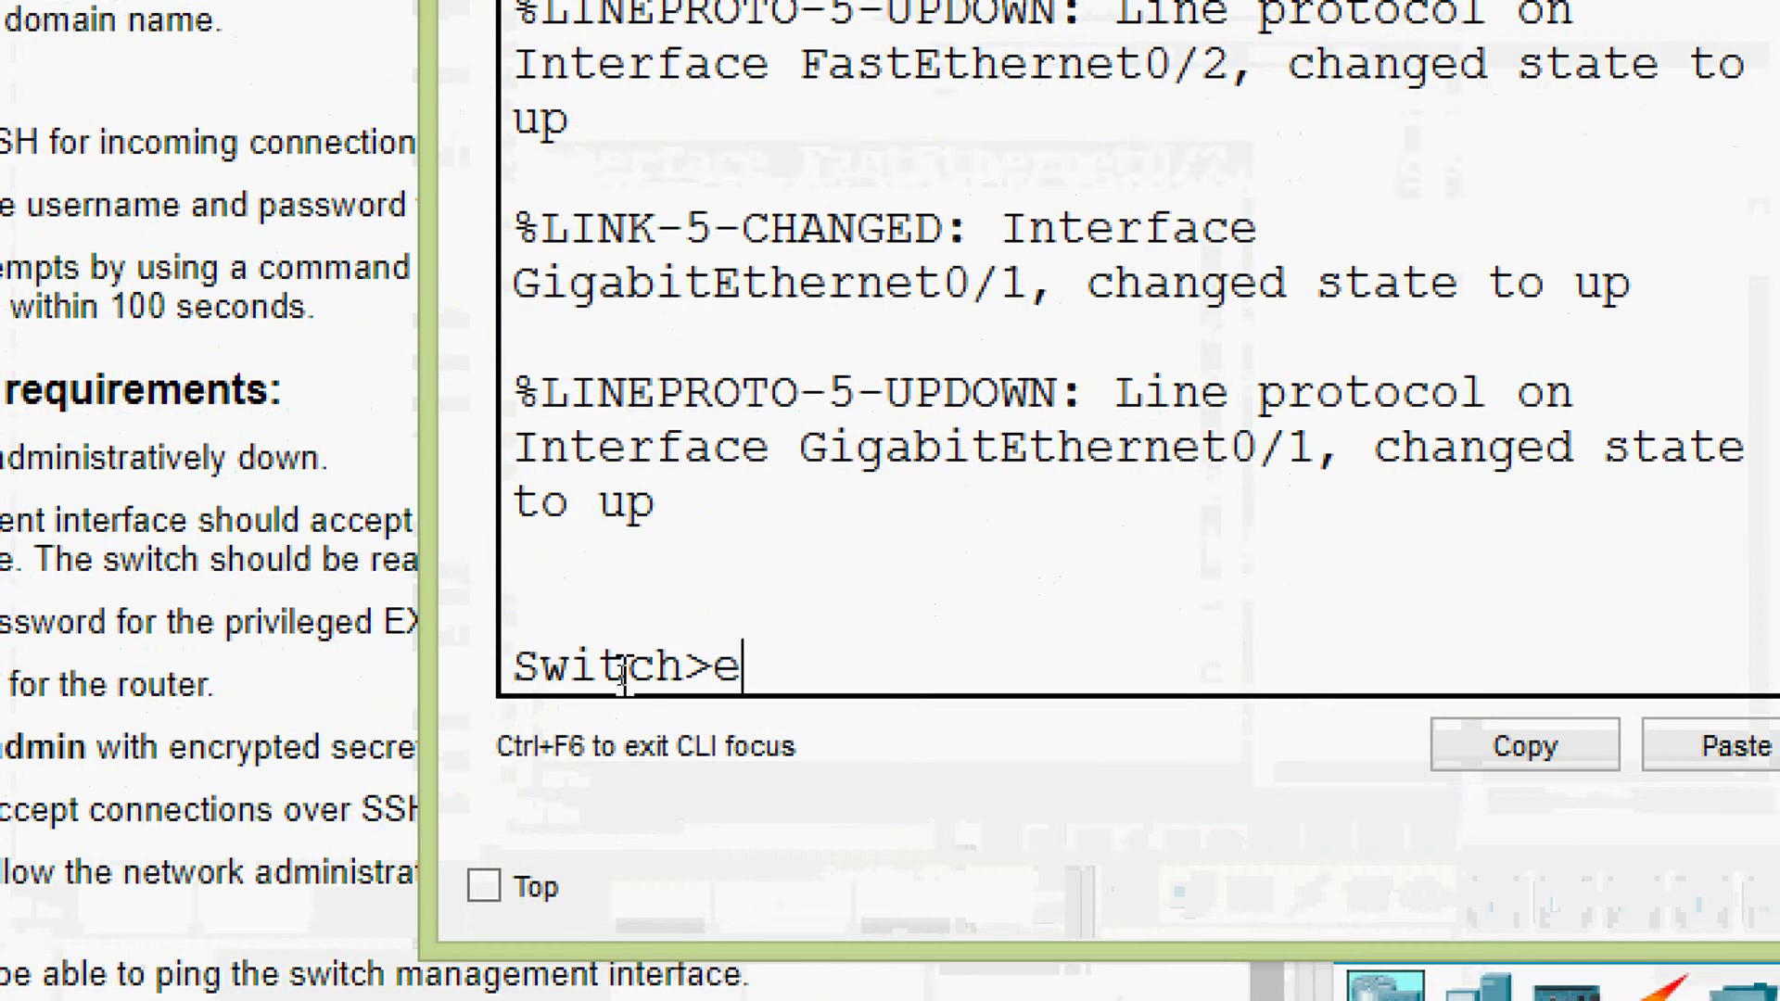
{"action": "type", "text": "na"}
{"action": "key", "text": "Tab"}
{"action": "key", "text": "Return"}
{"action": "type", "text": "conf"}
{"action": "key", "text": "Tab"}
{"action": "type", "text": "t"}
Step: Type interface range fastEthernet 0/1,fa0/3-9, fa0/11-24, g0/2 at the switch prompt
{"action": "key", "text": "Tab"}
{"action": "key", "text": "Return"}
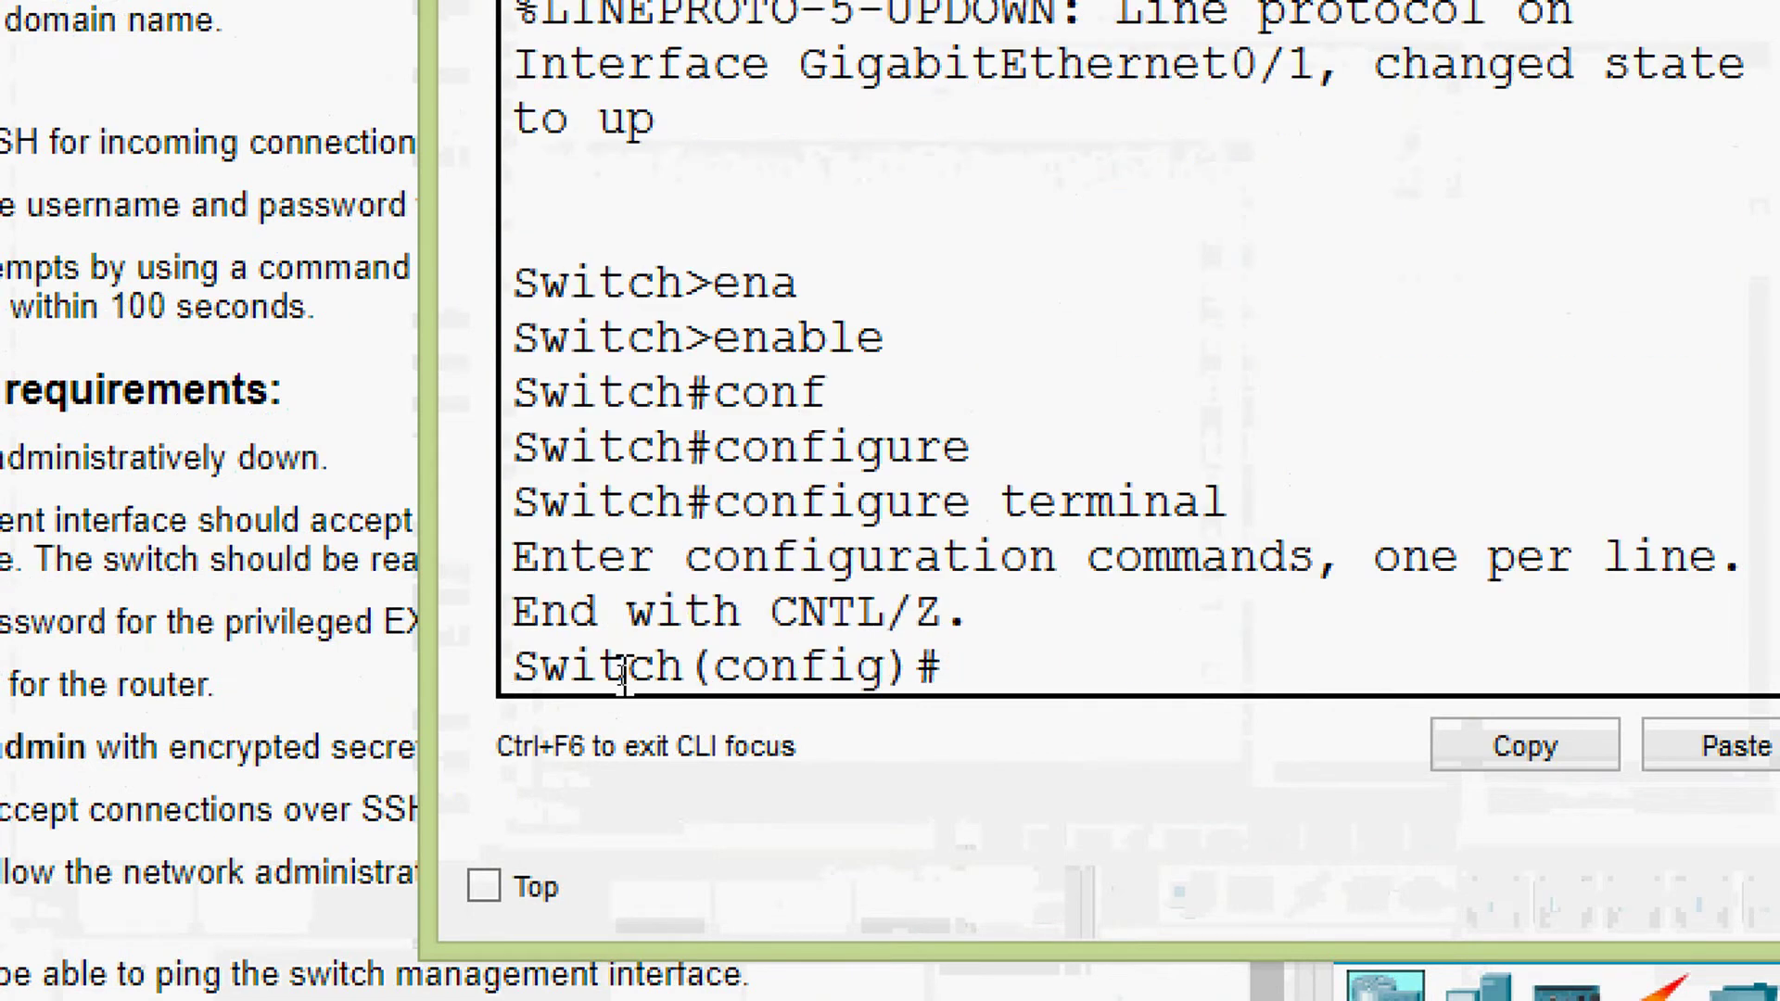
{"action": "type", "text": "inter"}
{"action": "key", "text": "Tab"}
{"action": "type", "text": "r"}
{"action": "key", "text": "Tab"}
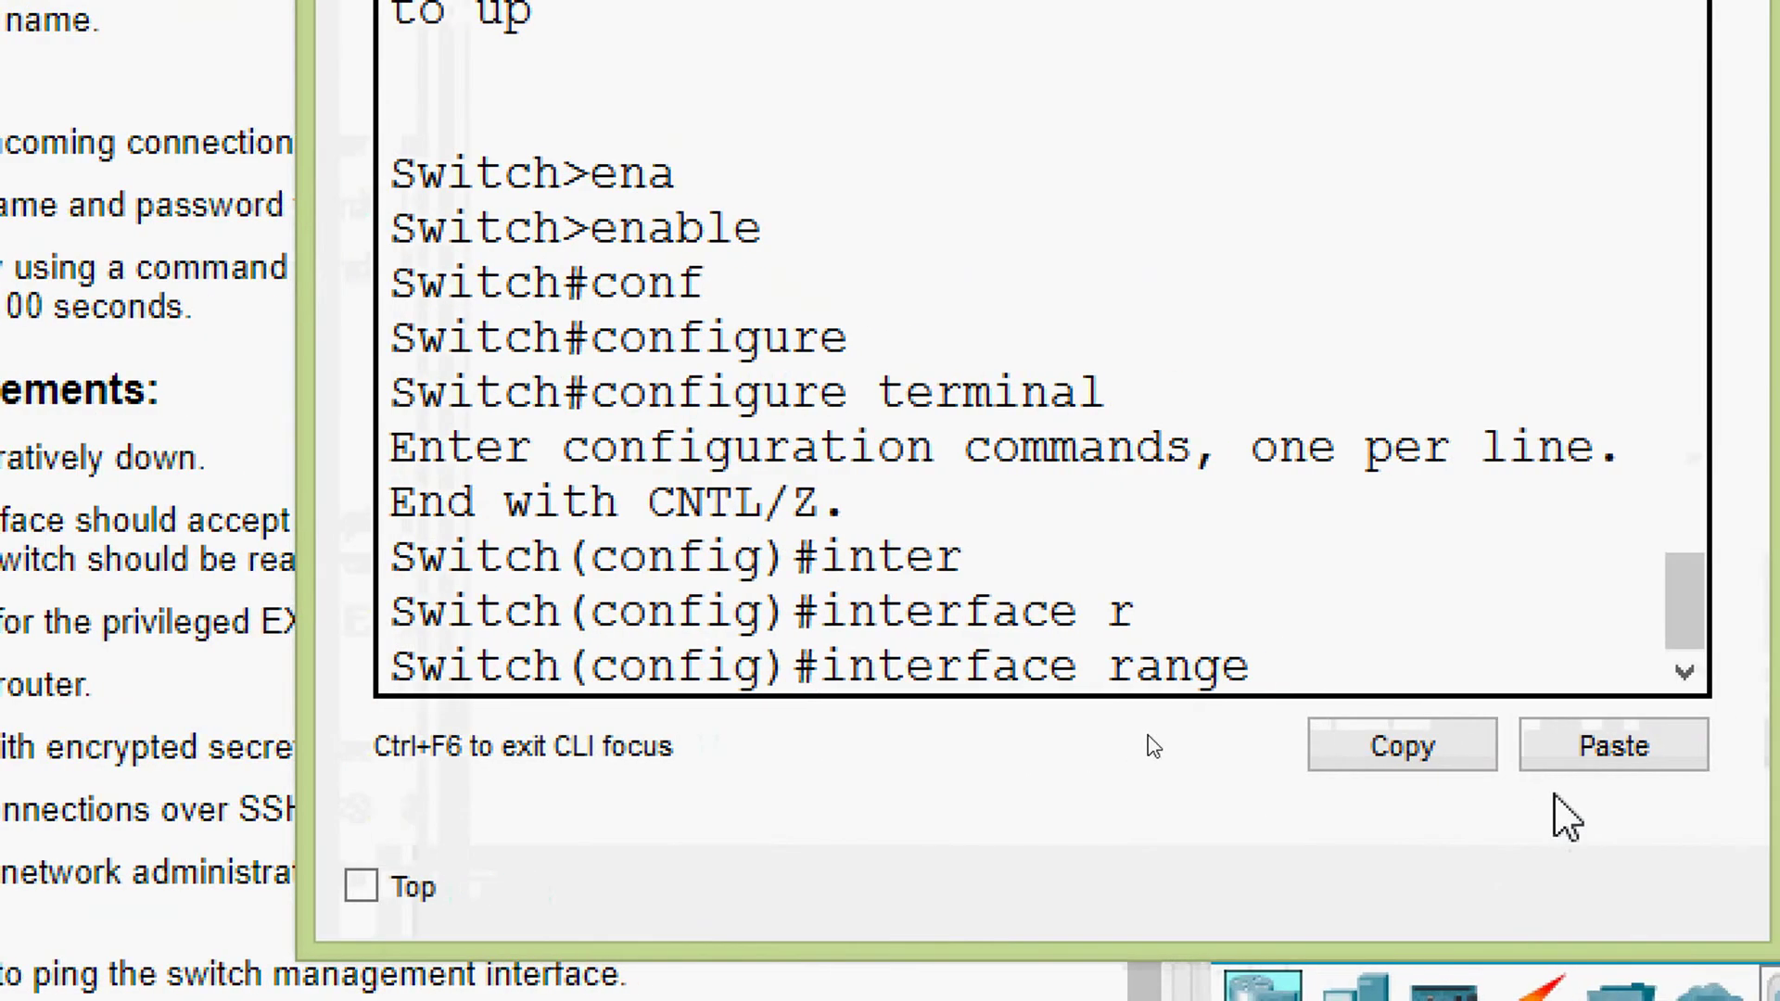
{"action": "type", "text": "fas"}
{"action": "key", "text": "Tab"}
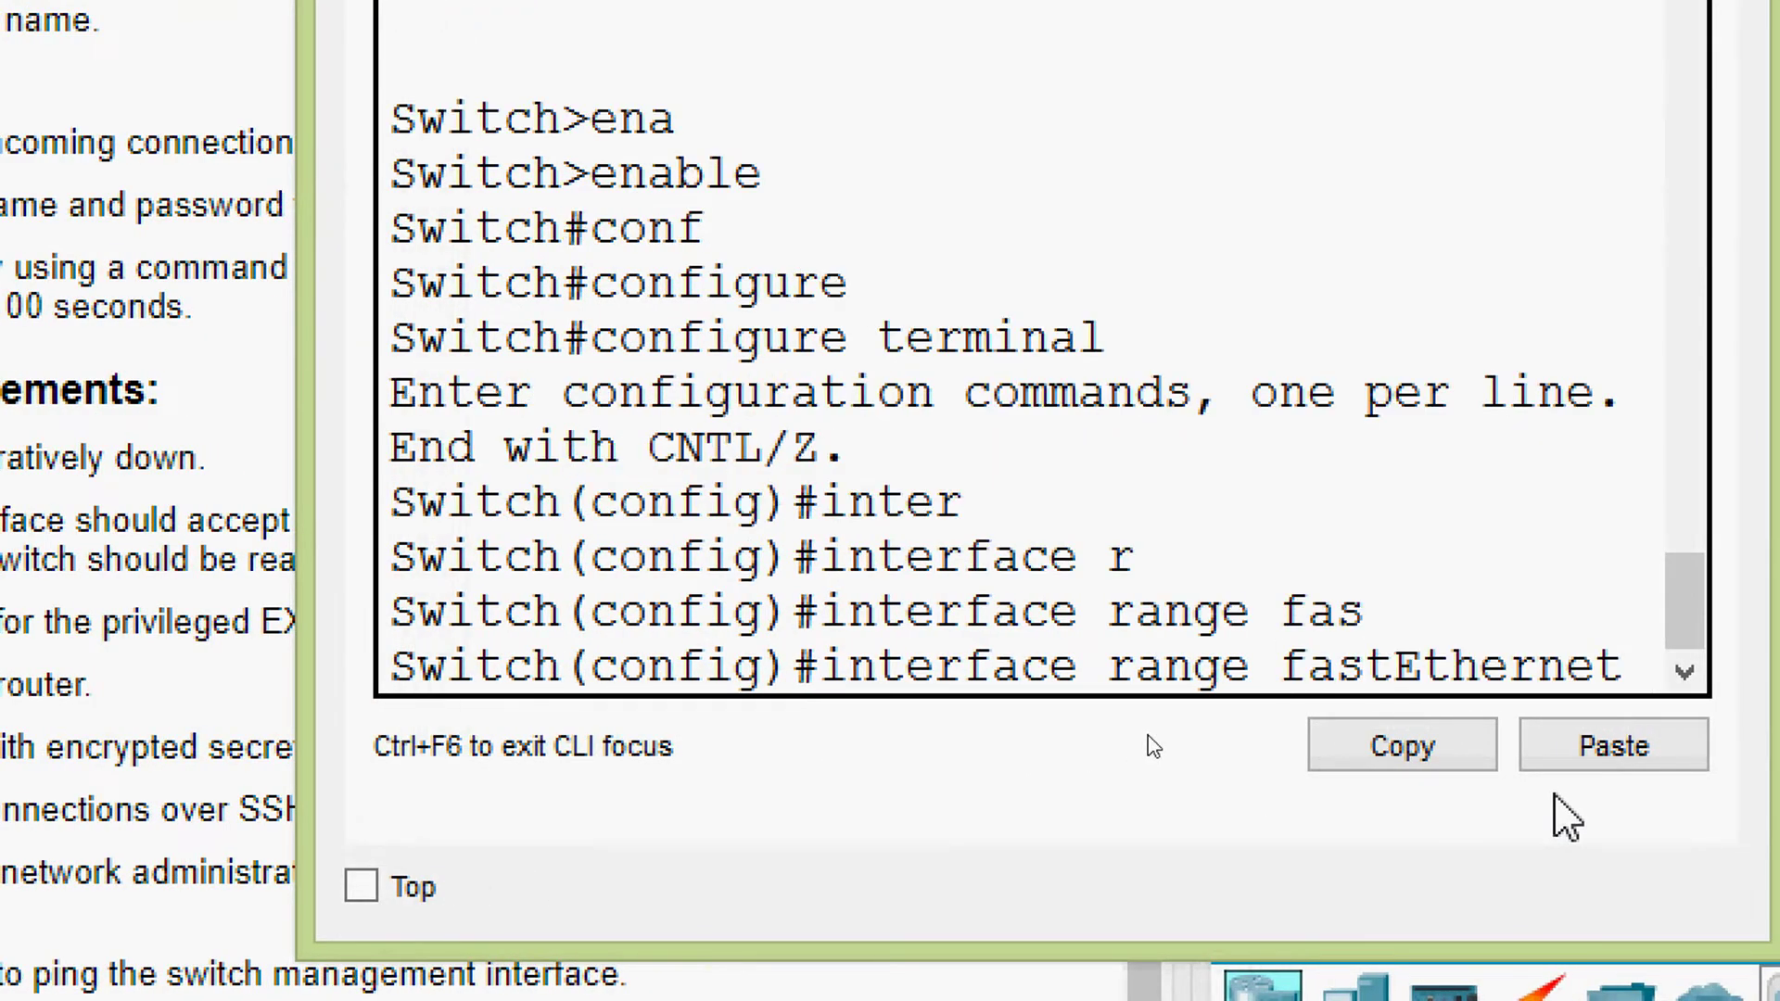
{"action": "type", "text": "0/1"}
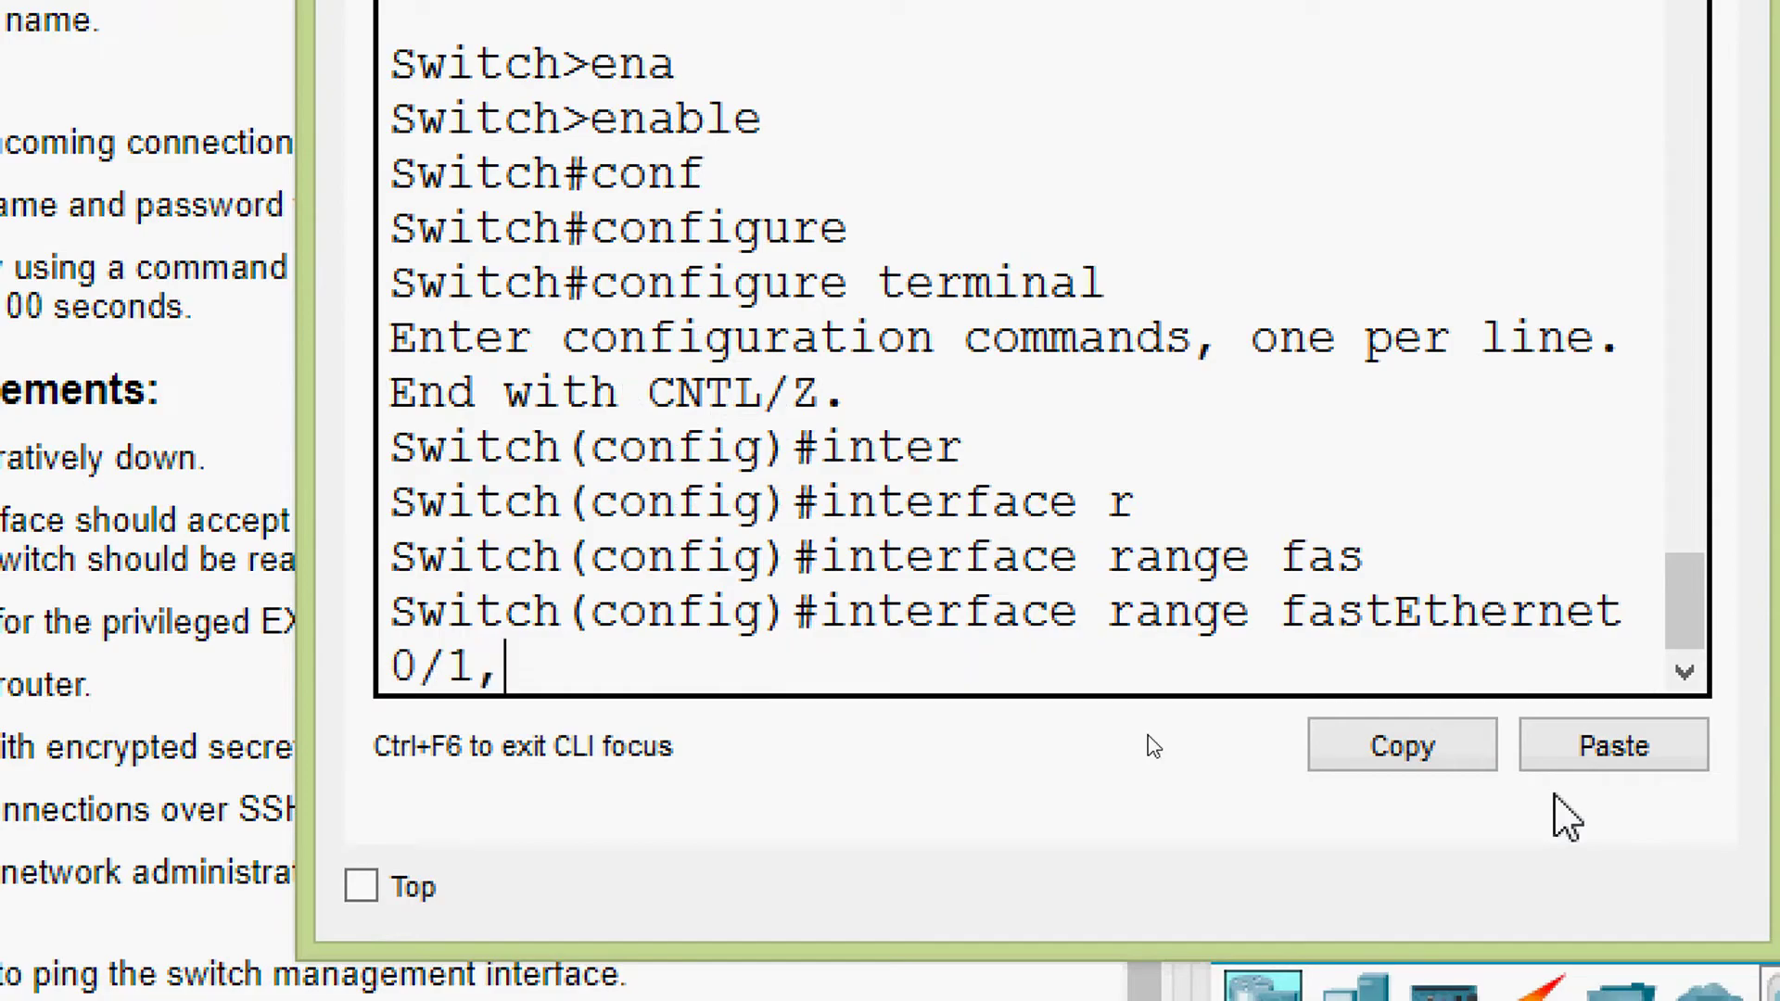
{"action": "type", "text": ",fa0/3-9"}
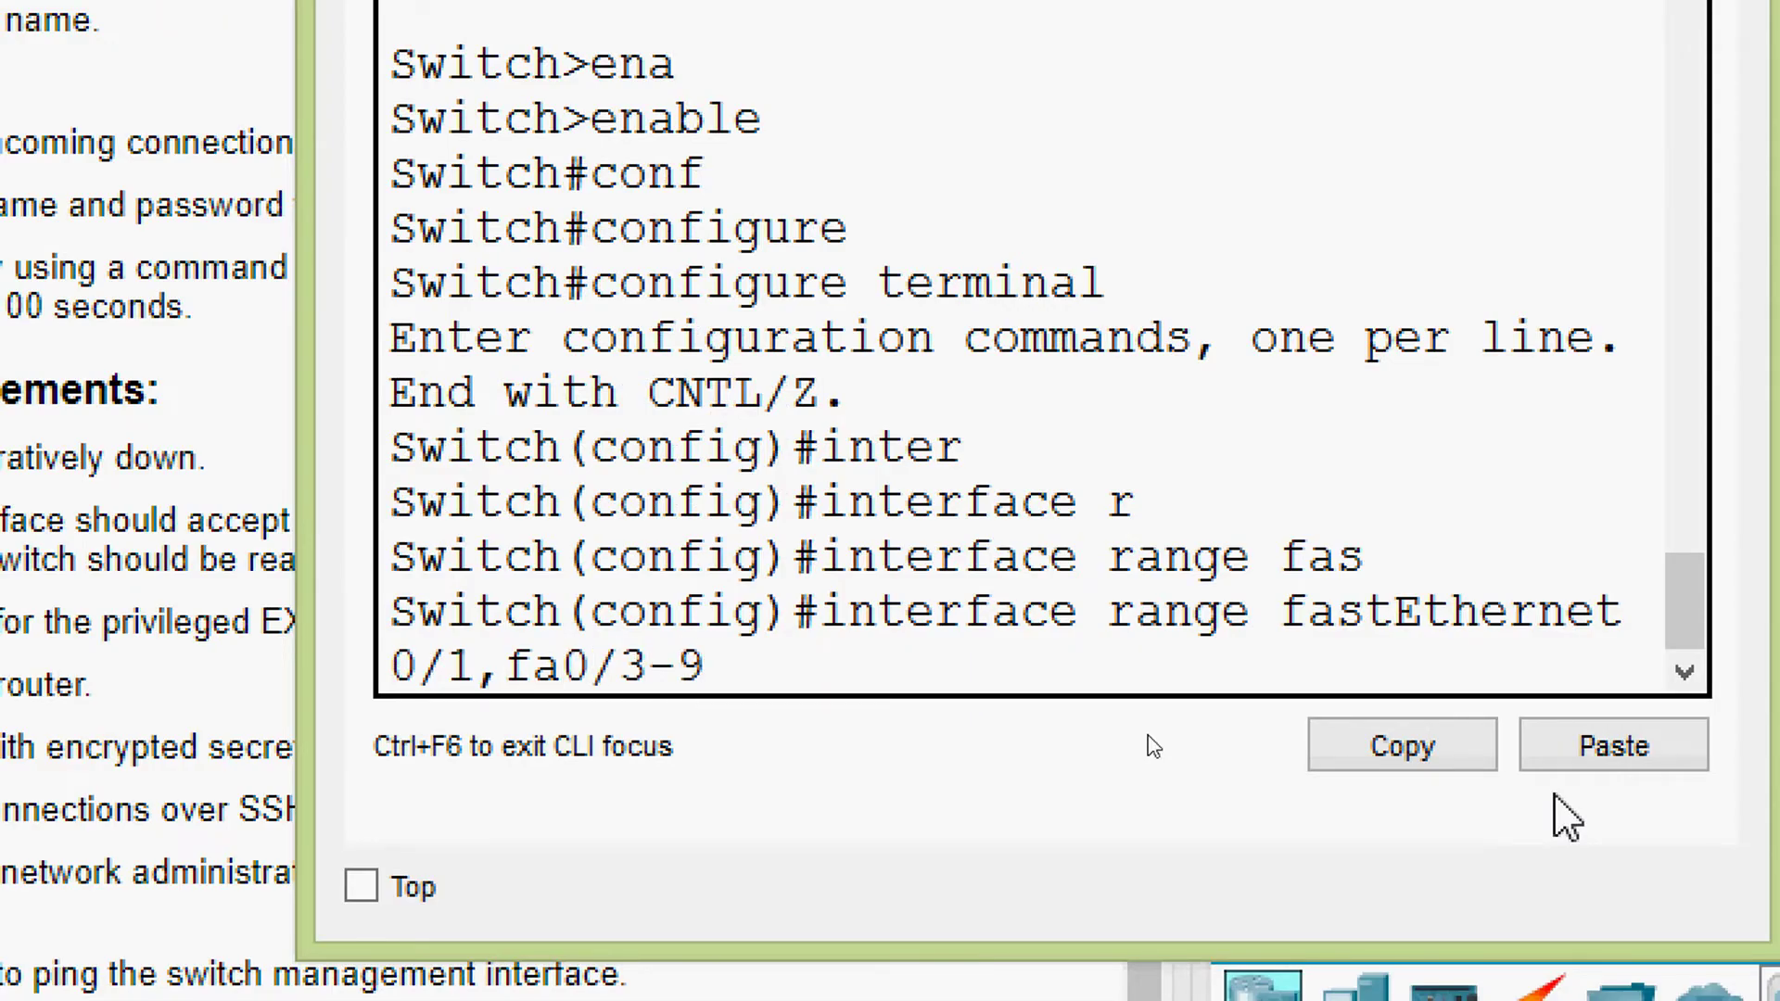
{"action": "type", "text": ", fa0/11"}
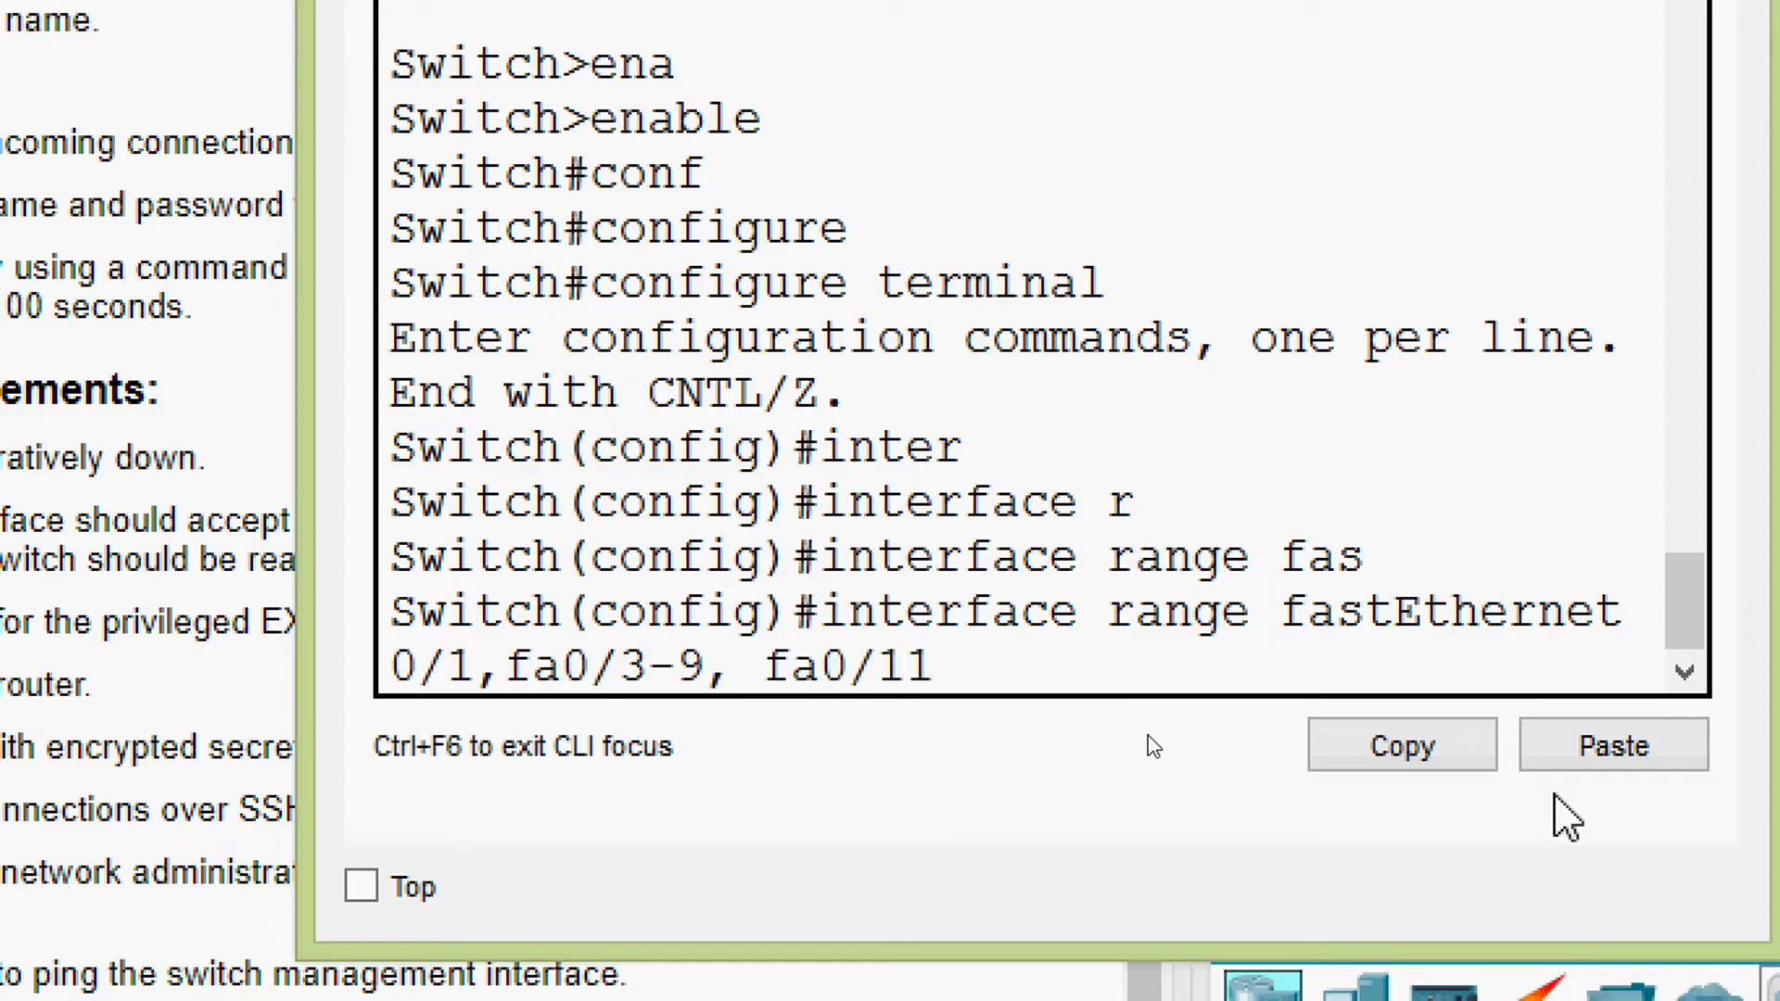
{"action": "type", "text": "-24, g0/2"}
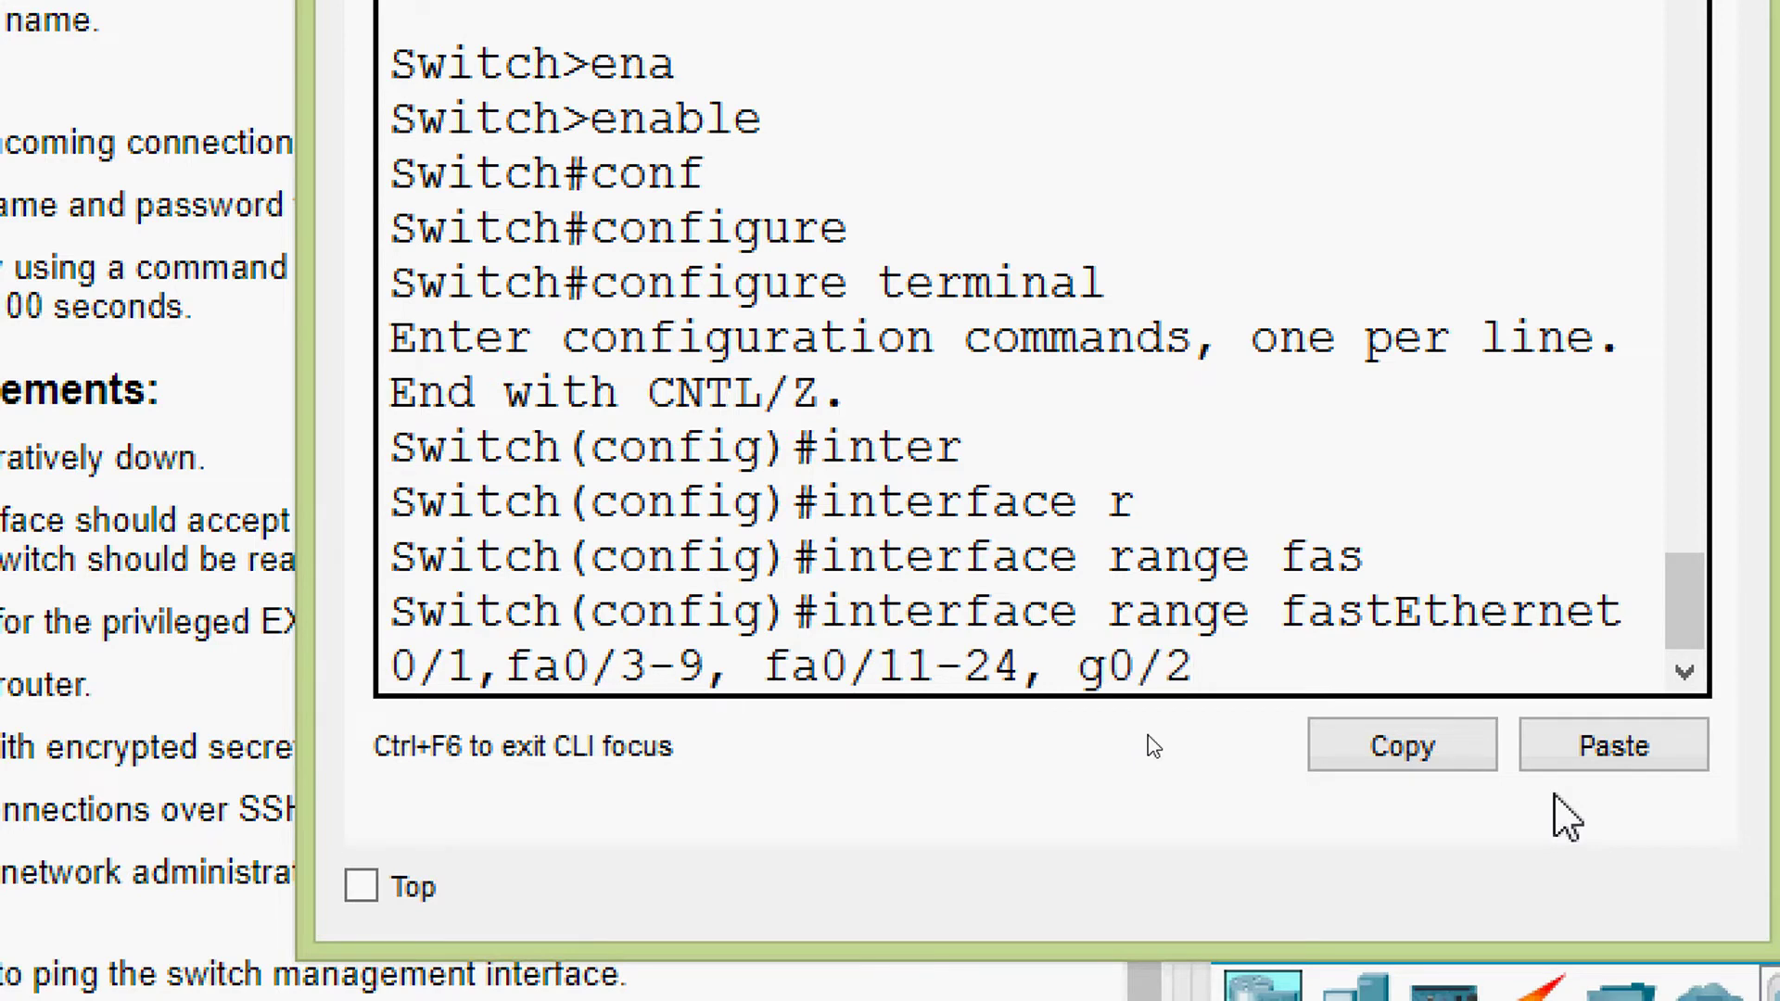
Step: Select the range fa0/1, fa0/3-9, fa0/11-24, g0/2 and issue shutdown on it
{"action": "key", "text": "Return"}
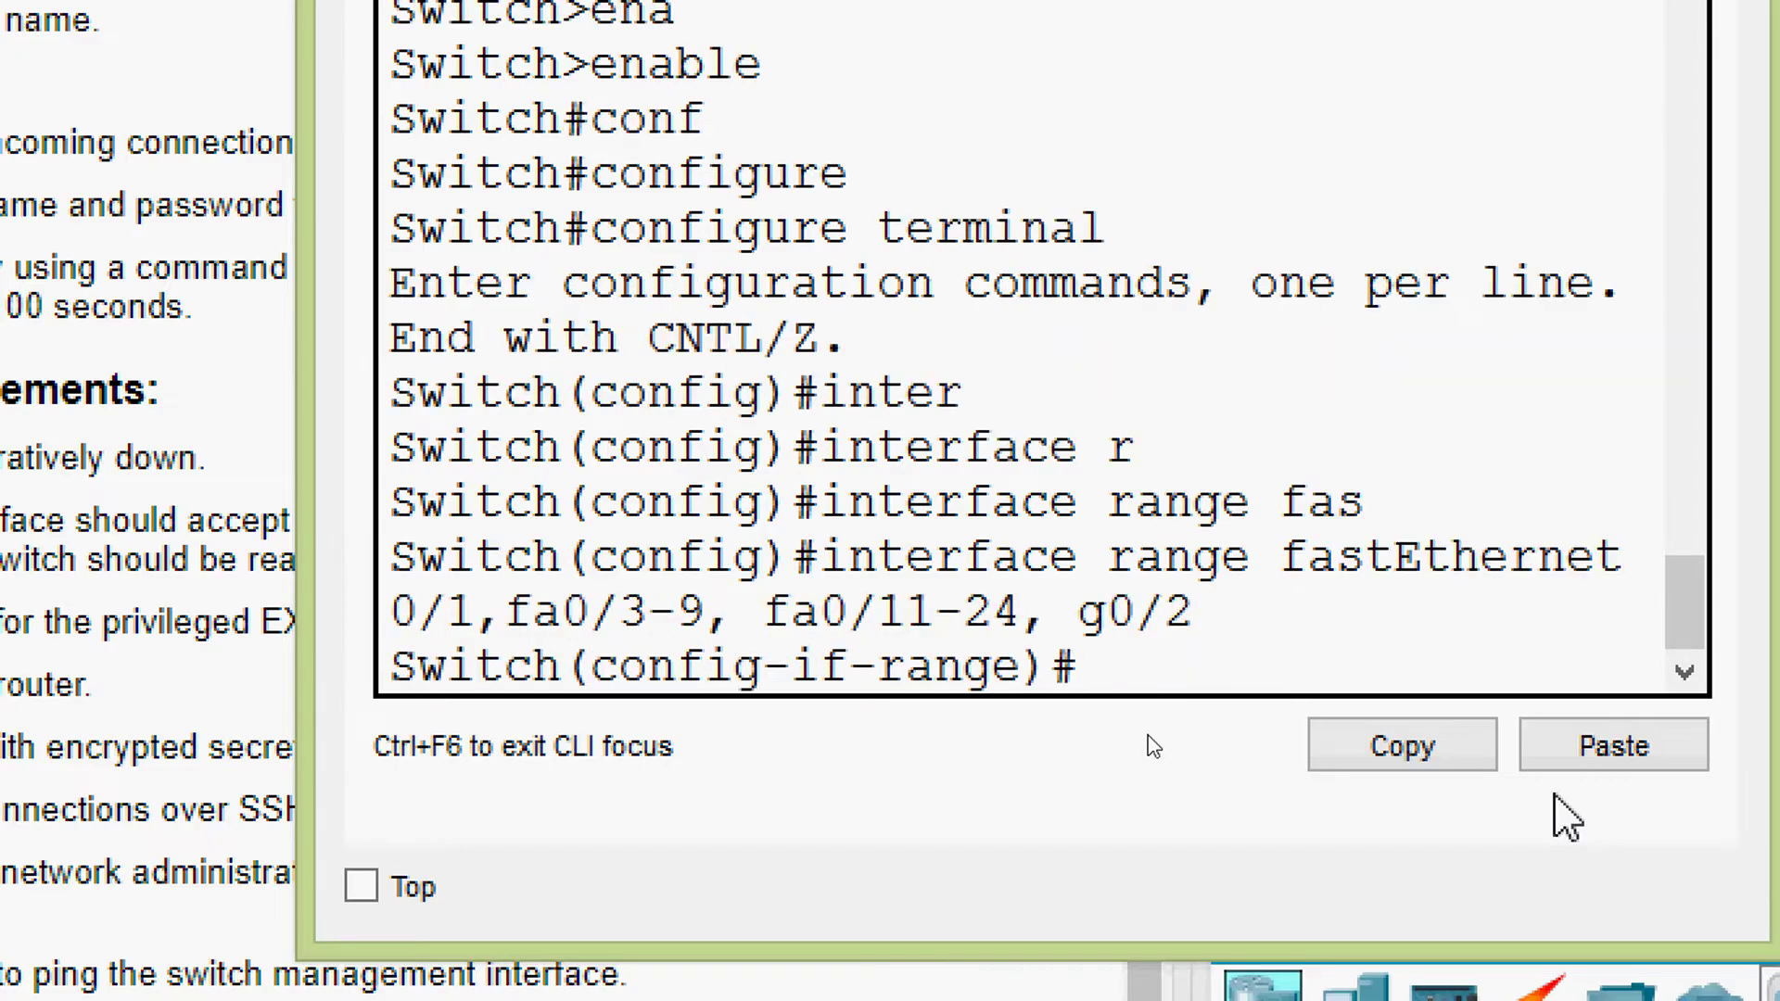
{"action": "type", "text": "shu"}
{"action": "key", "text": "Tab"}
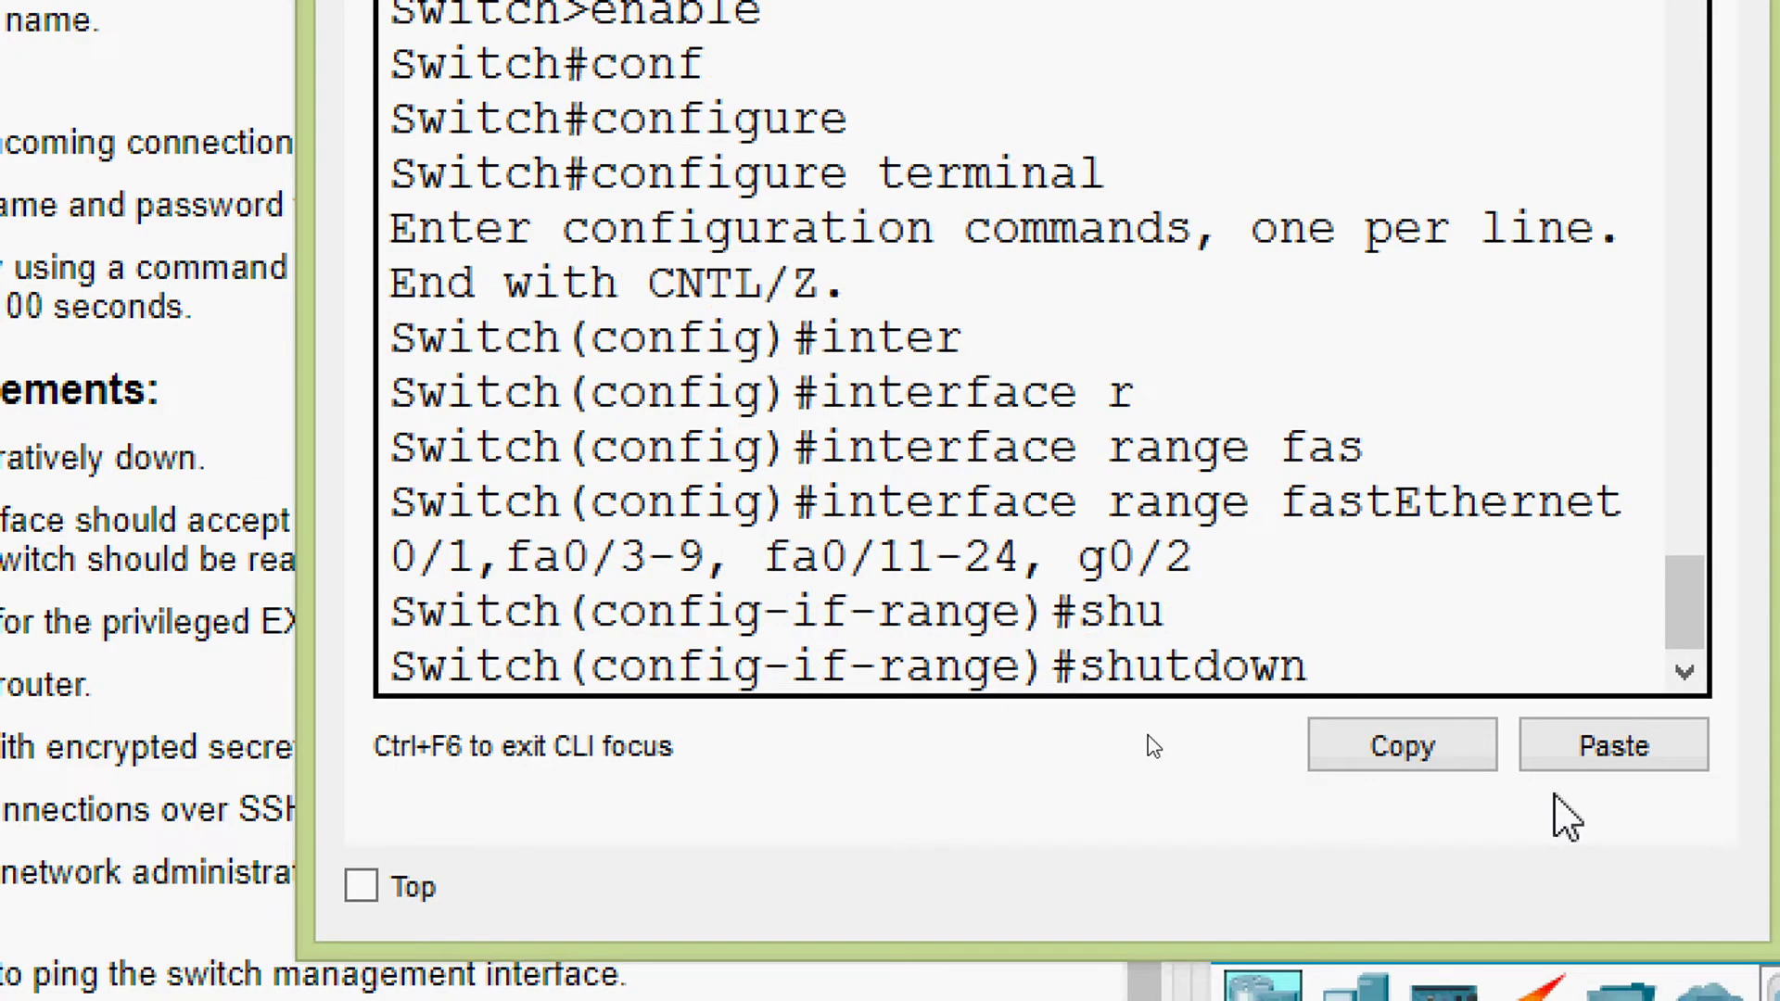
{"action": "key", "text": "Return"}
{"action": "key", "text": "Return"}
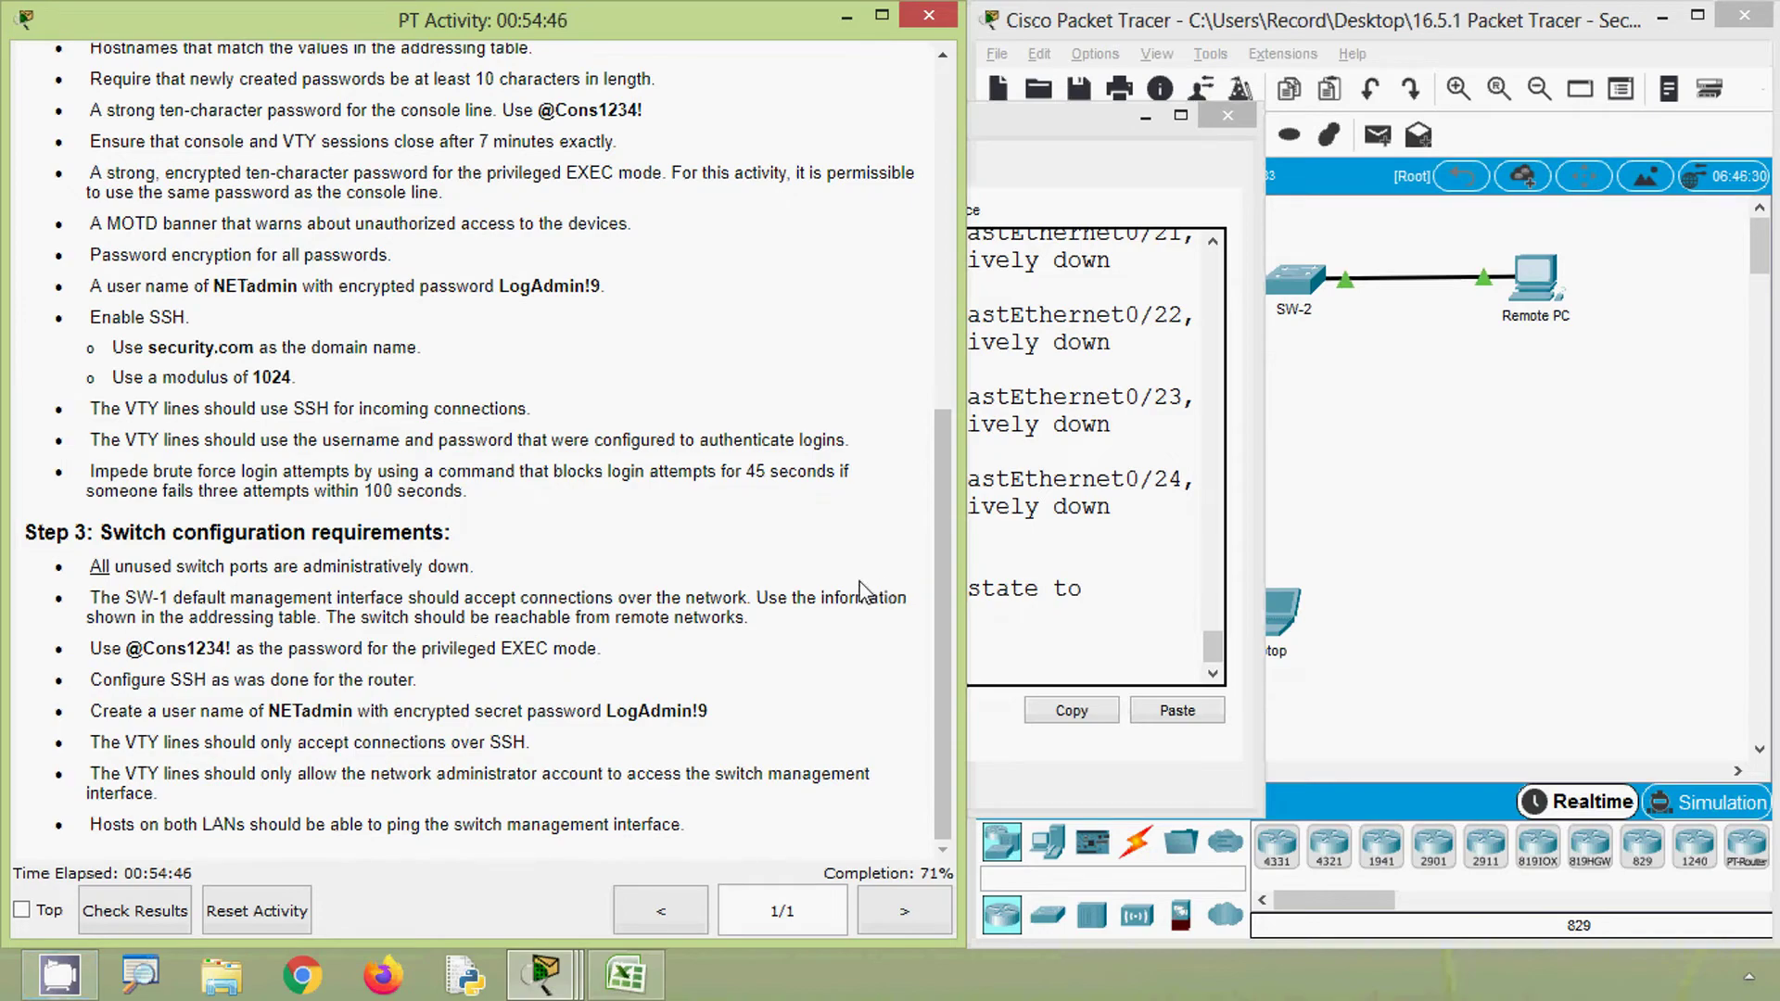
Step: Find SW-1's address 192.168.1.254 and gateway 192.168.1.1 in the Addressing Table and Excel sheet
{"action": "left_click_drag", "start_coordinate": [938, 484], "coordinate": [941, 120]}
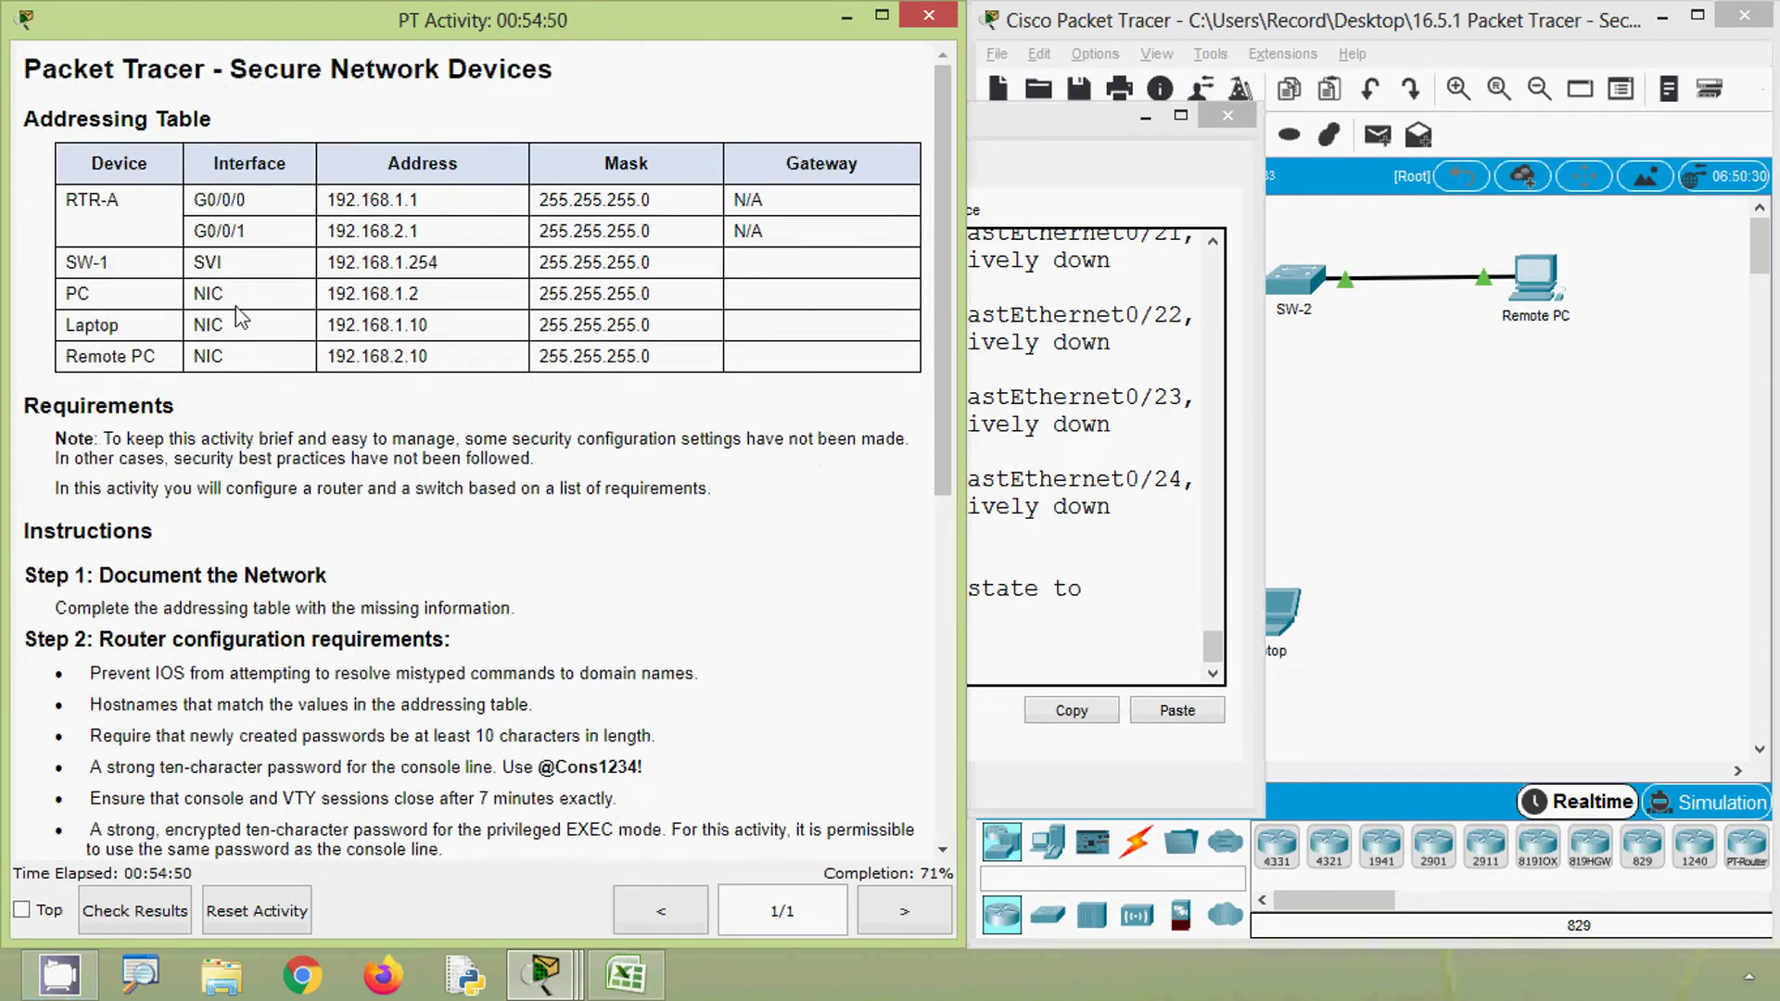
{"action": "left_click_drag", "start_coordinate": [332, 264], "coordinate": [442, 262]}
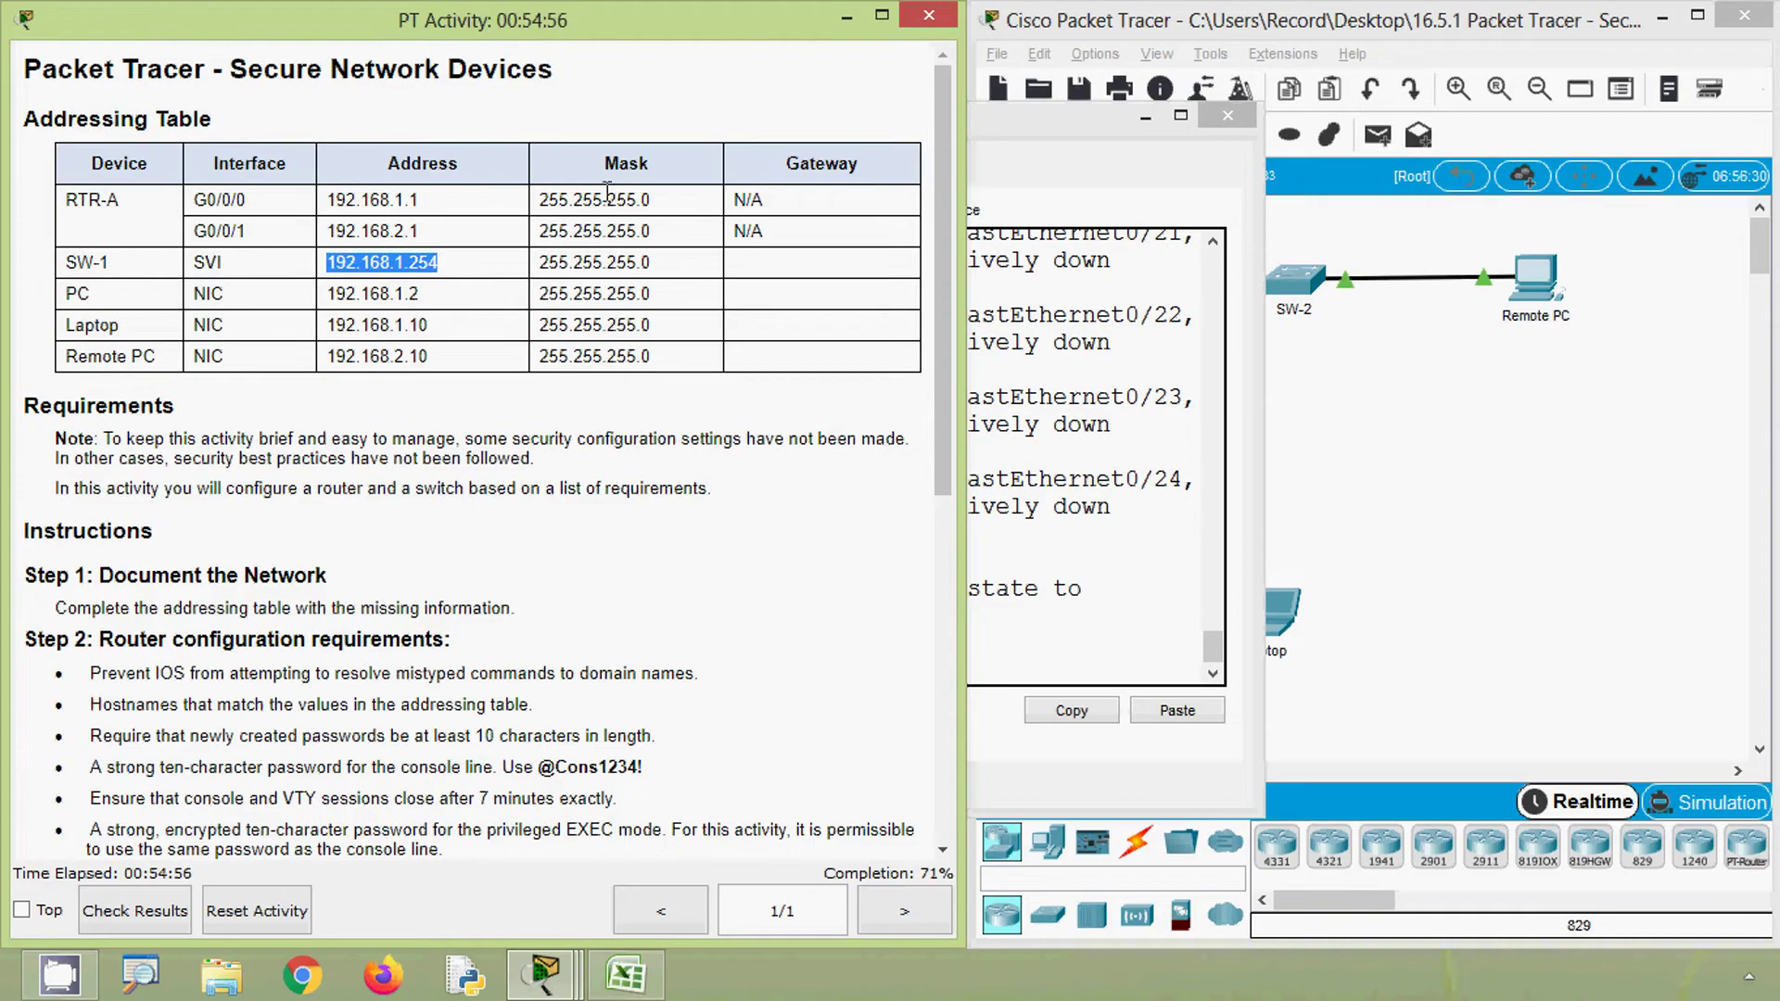
{"action": "left_click", "coordinate": [623, 975]}
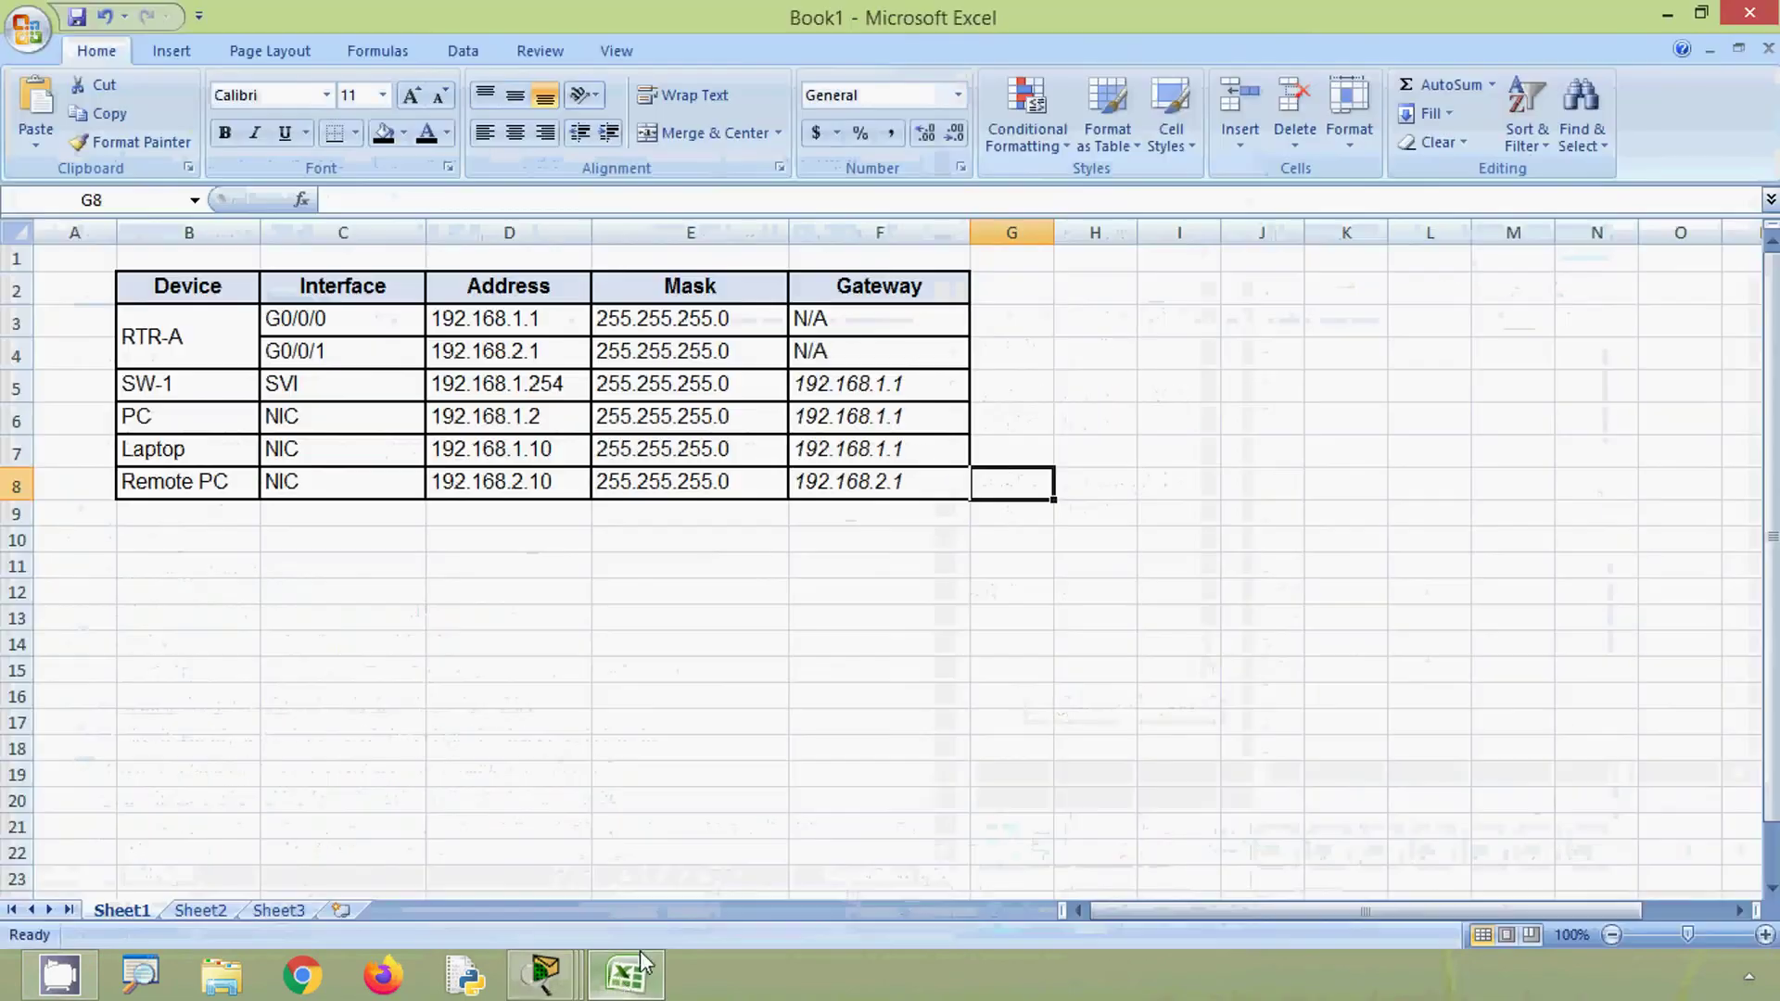
{"action": "left_click", "coordinate": [17, 387]}
{"action": "left_click", "coordinate": [893, 378]}
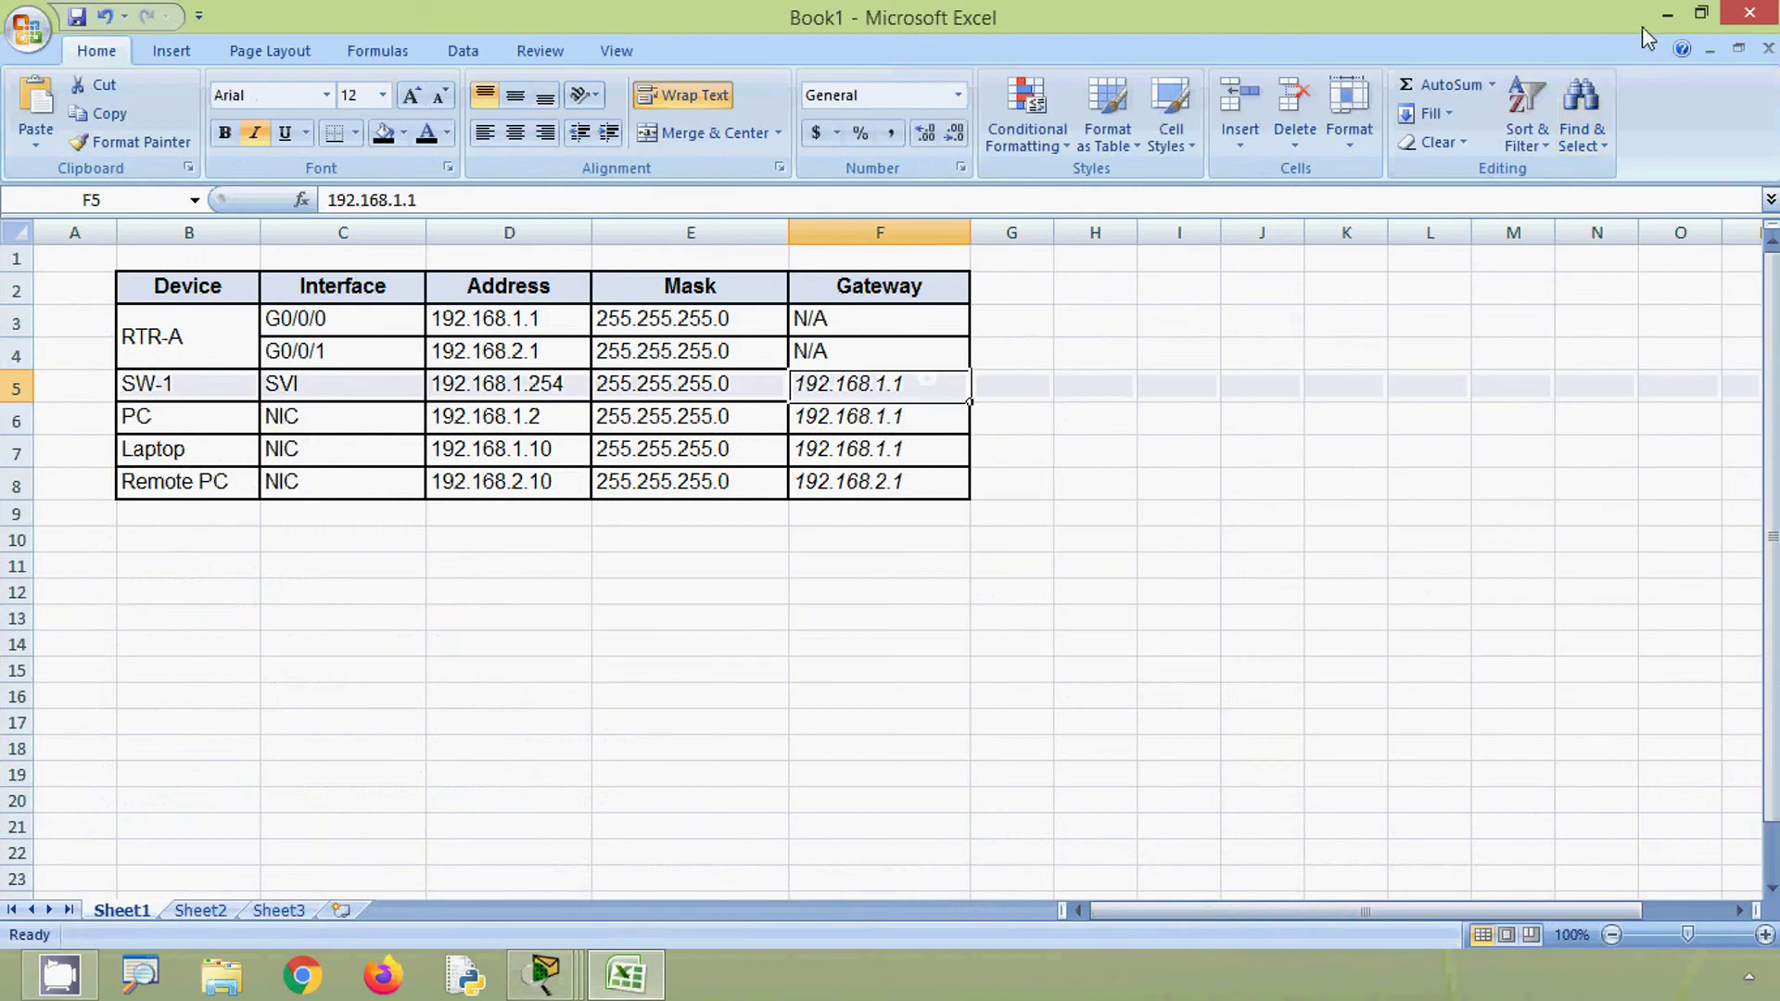
{"action": "left_click", "coordinate": [1667, 15]}
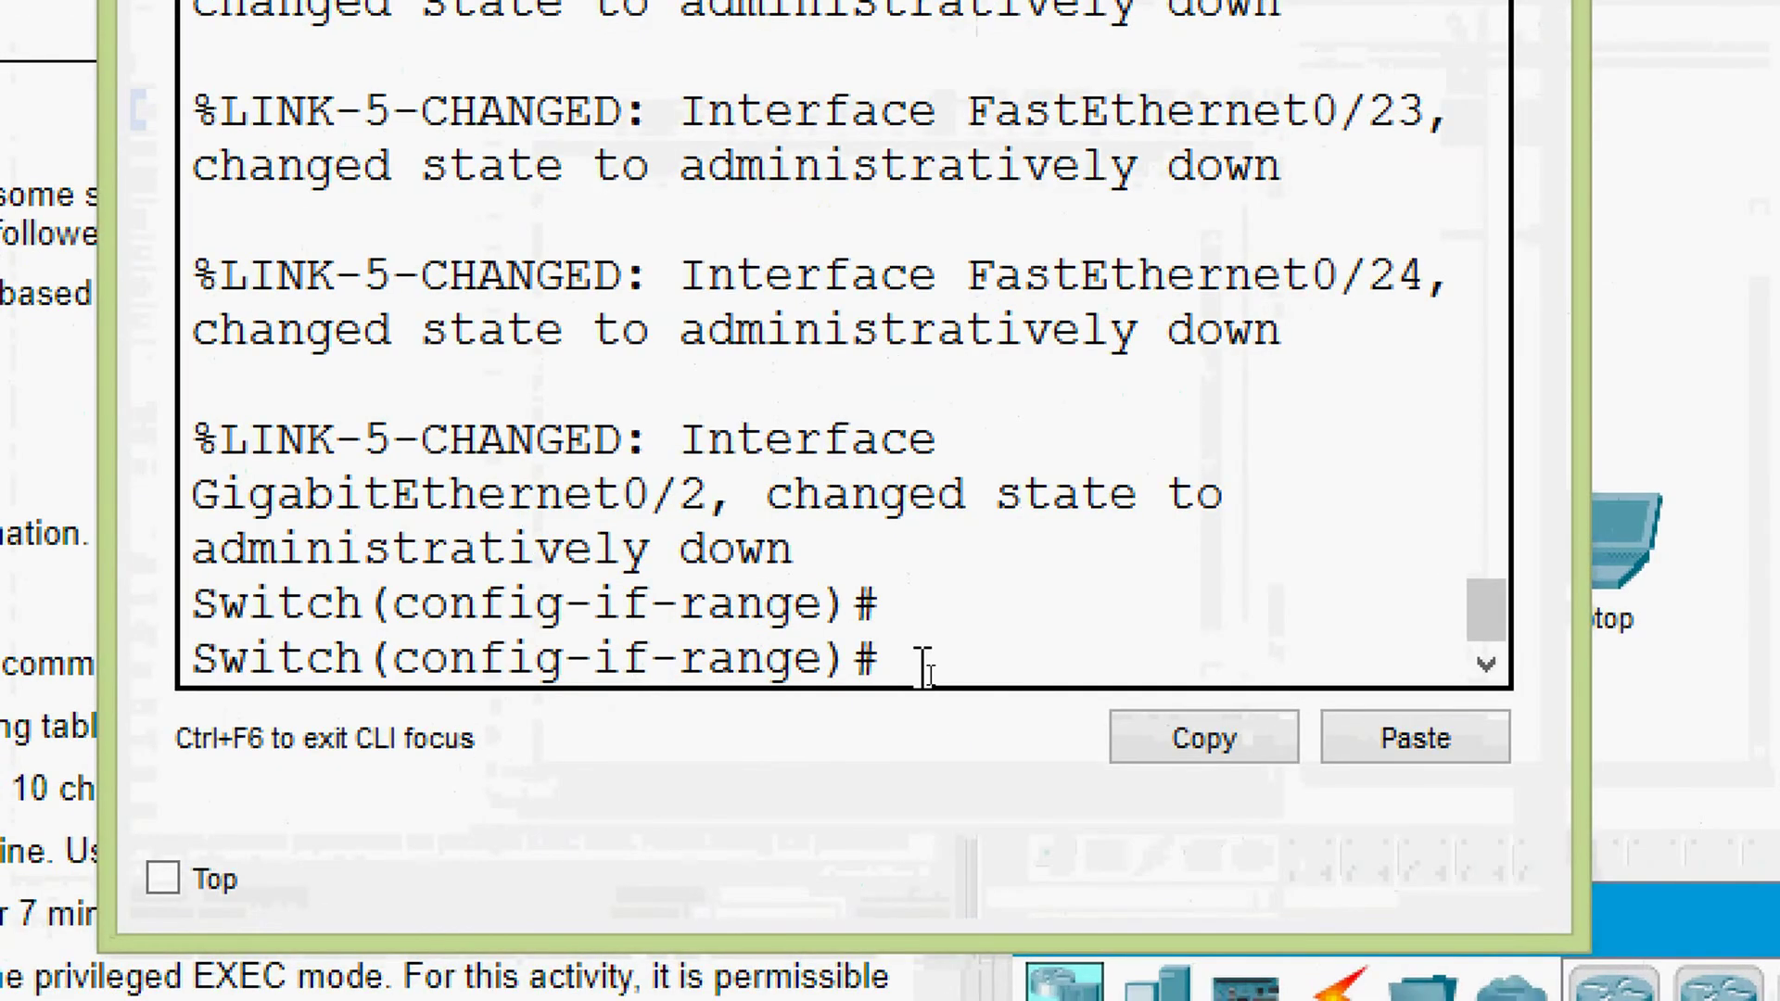
Step: Leave interface-range mode and enter configuration for interface VLAN 1
{"action": "type", "text": "exit"}
{"action": "key", "text": "Return"}
{"action": "type", "text": "interface v"}
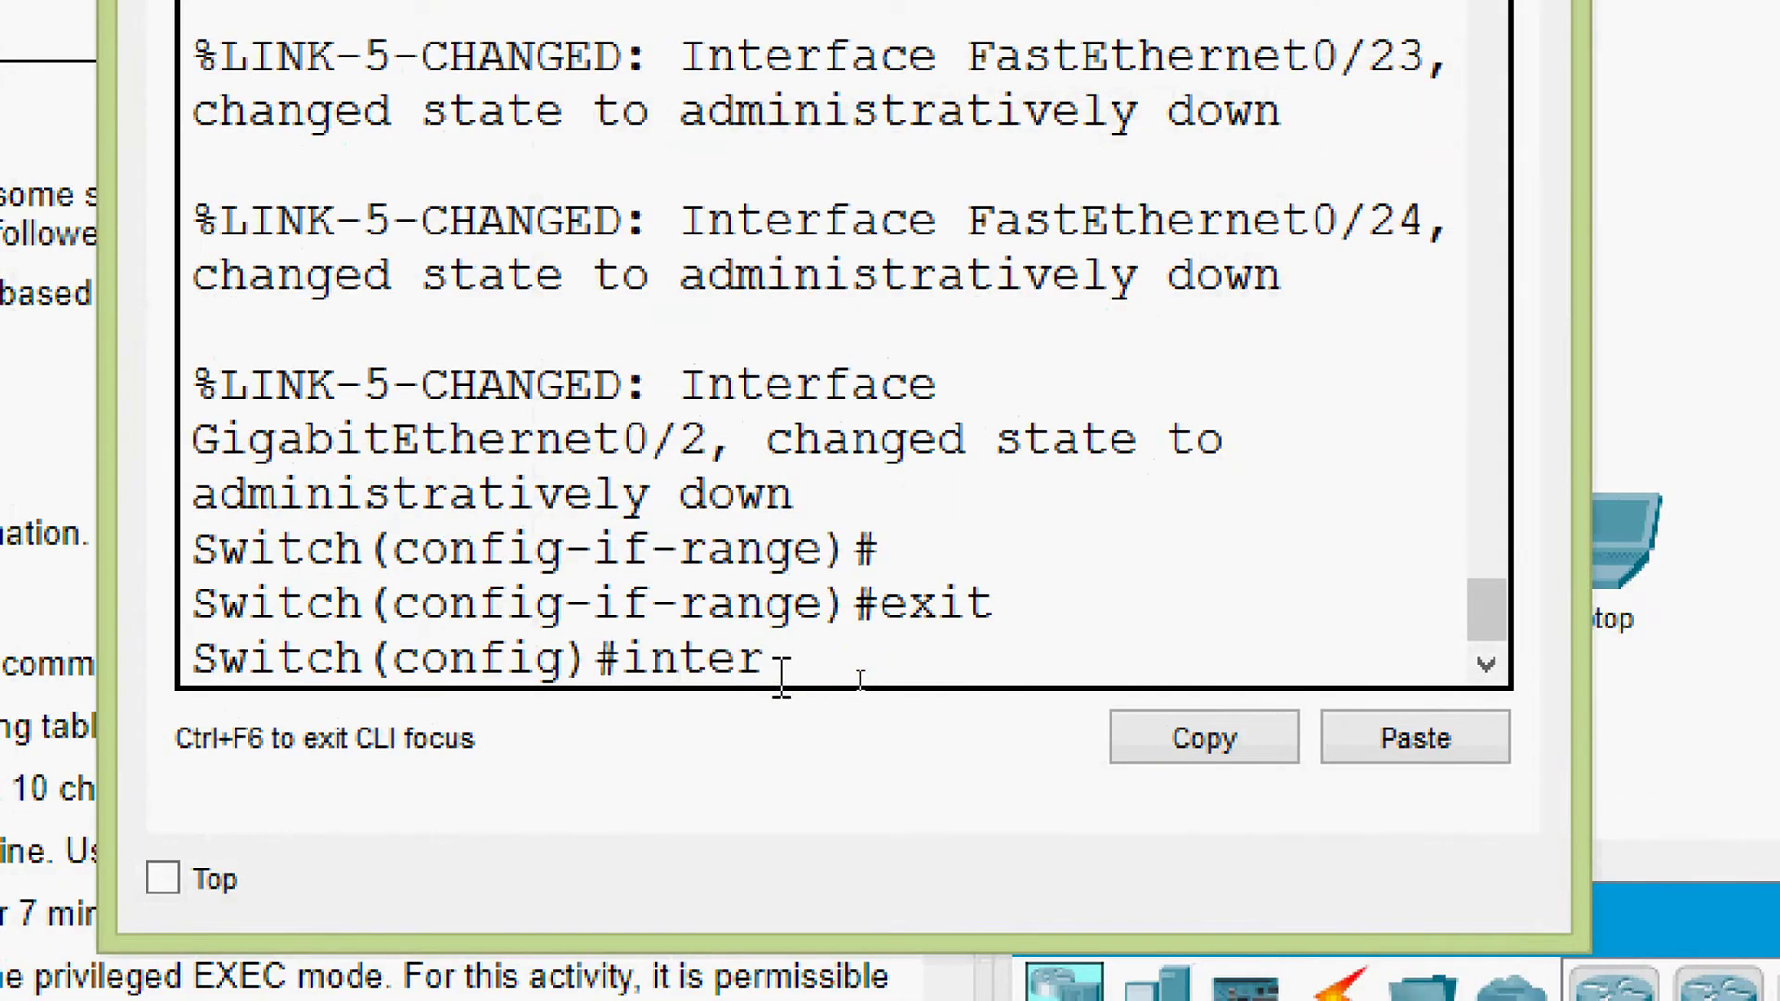
{"action": "key", "text": "Tab"}
{"action": "type", "text": "v"}
{"action": "key", "text": "Tab"}
{"action": "type", "text": "1"}
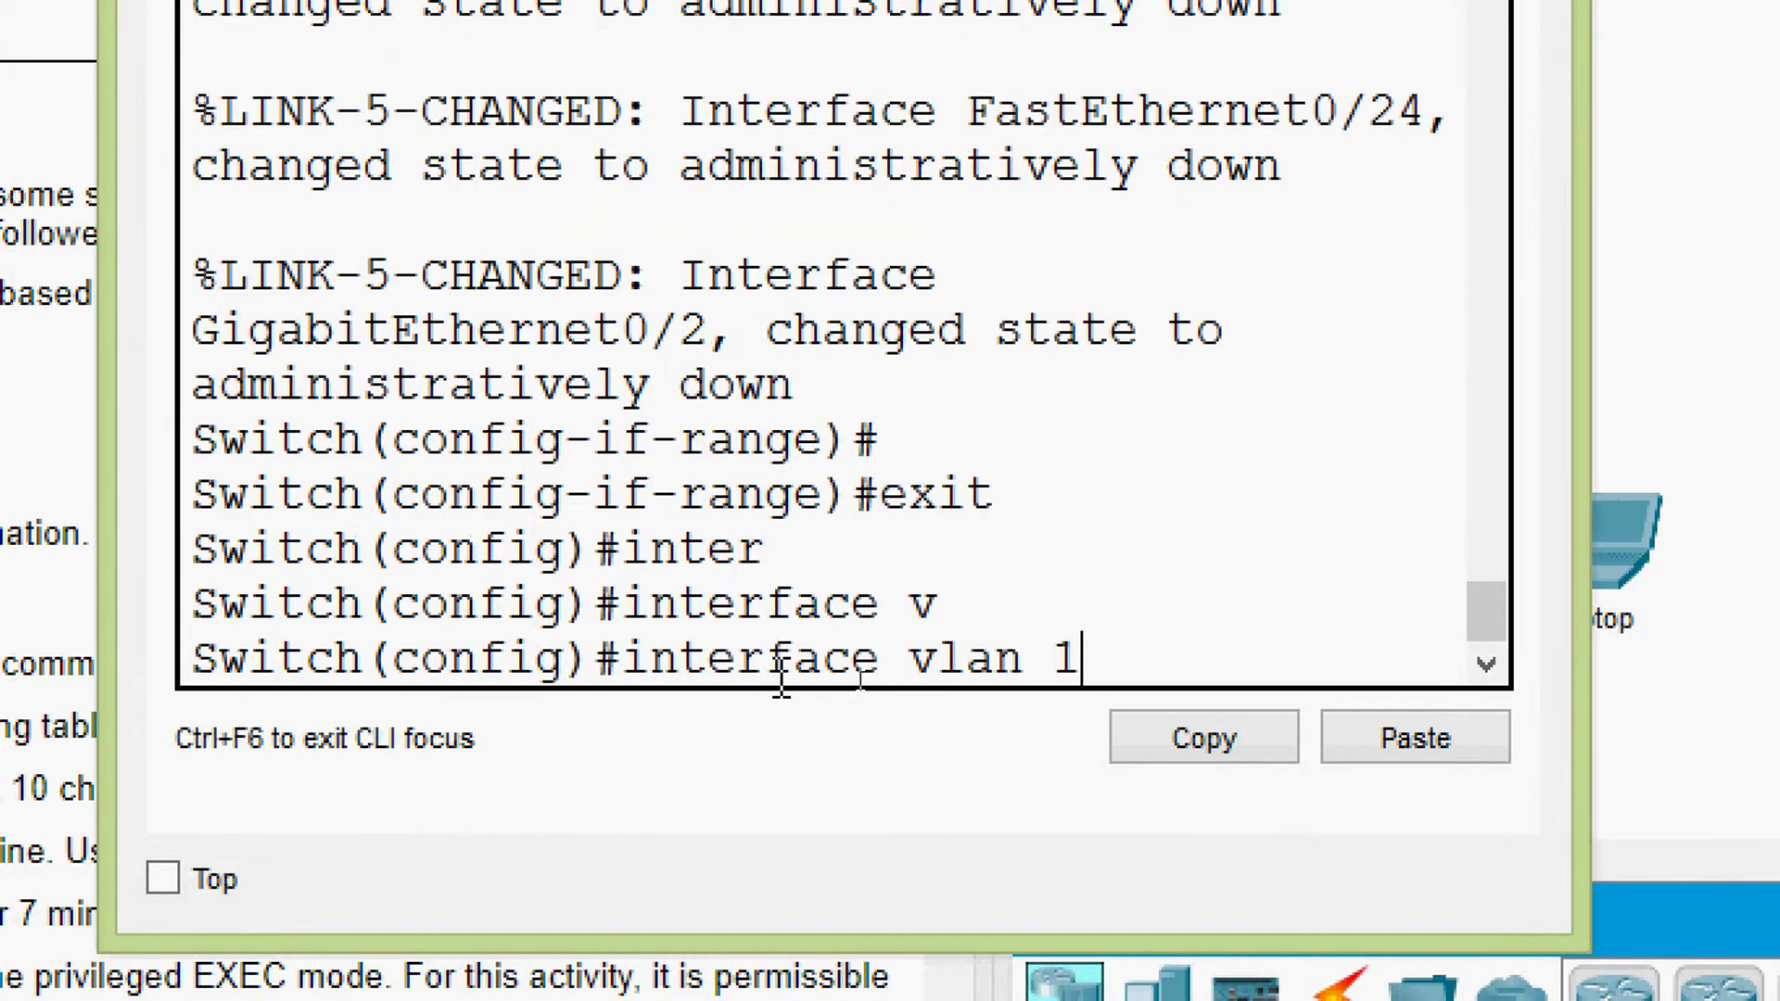
{"action": "key", "text": "Return"}
Step: Assign VLAN 1 the address 192.168.1.254 255.255.255.0, enable it with no shutdown, and exit
{"action": "type", "text": "ip "}
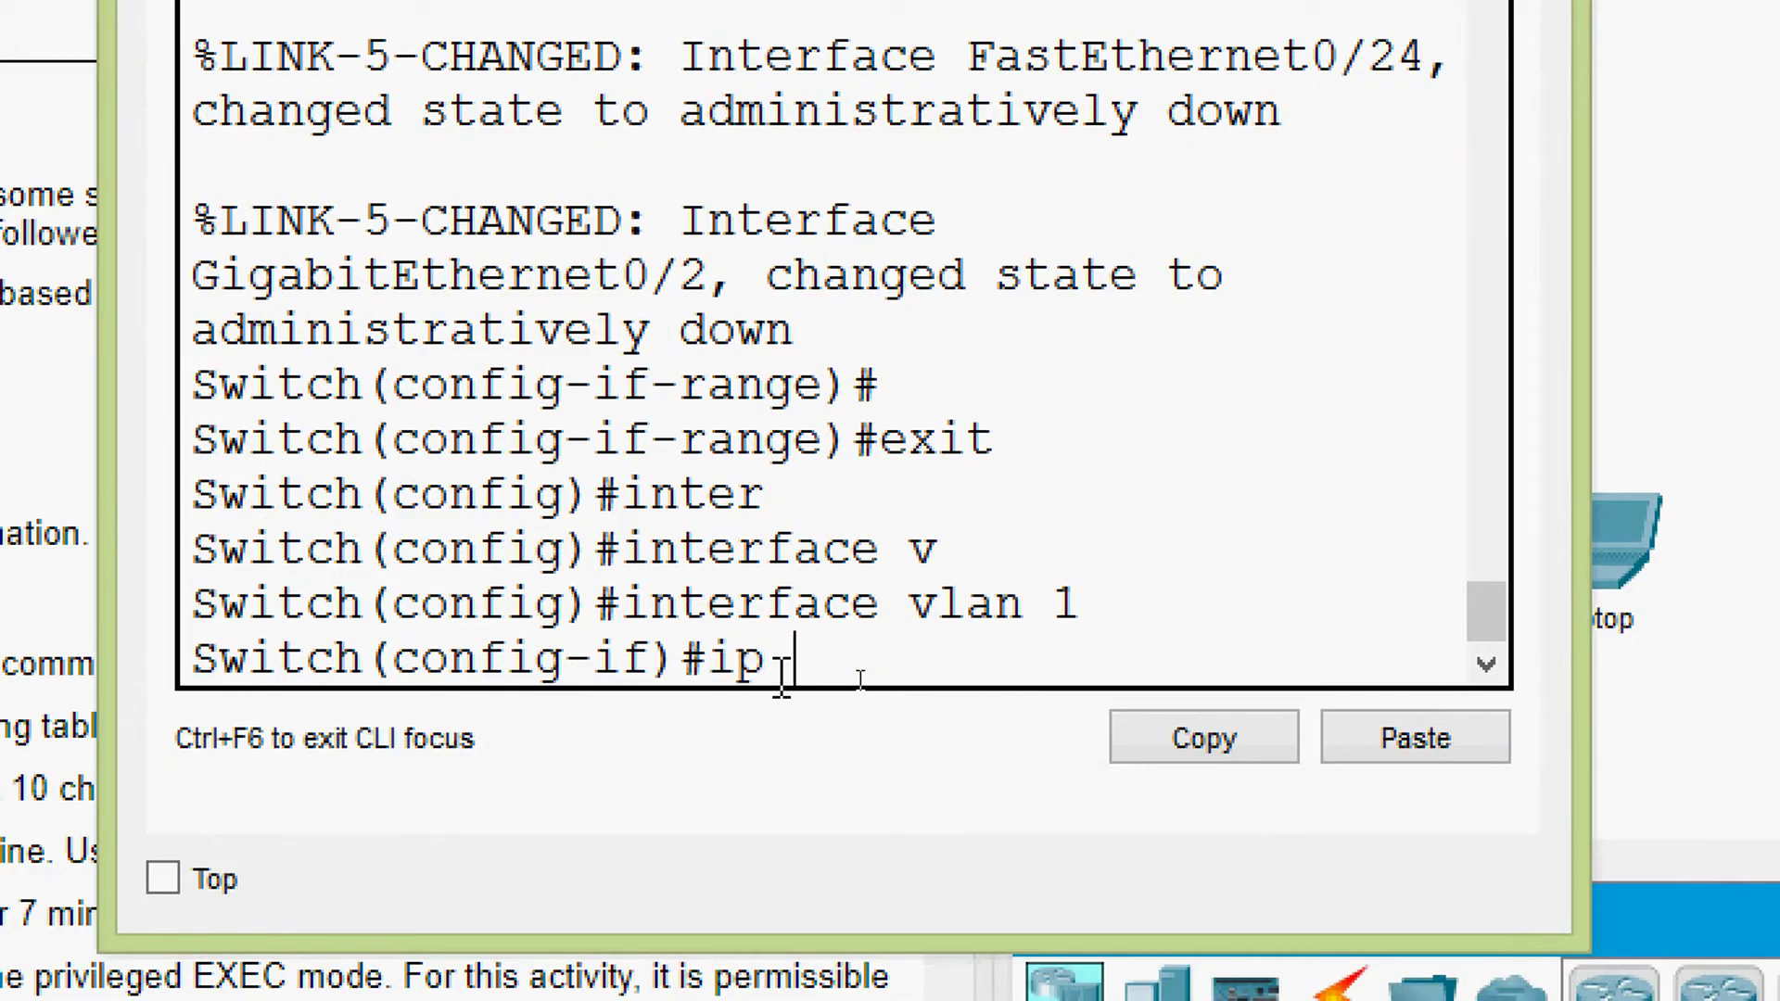
{"action": "type", "text": "ad"}
{"action": "key", "text": "Tab"}
{"action": "right_click", "coordinate": [1054, 656]}
{"action": "left_click", "coordinate": [1082, 745]}
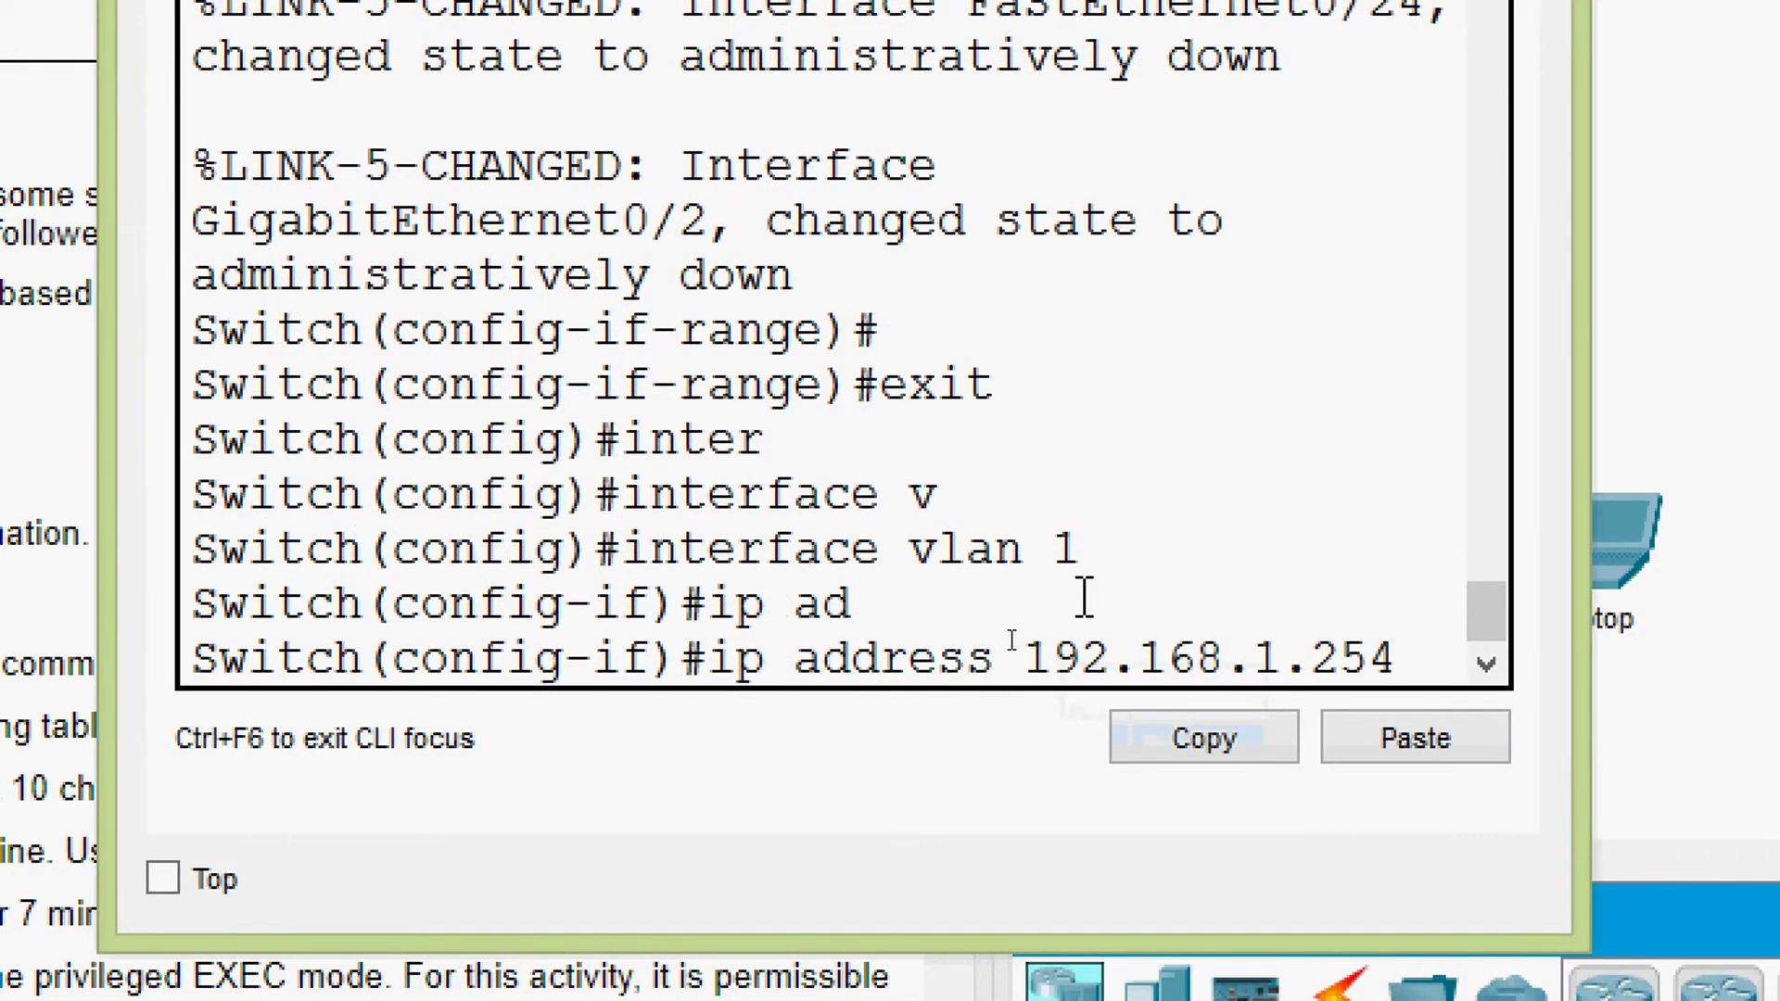
{"action": "type", "text": "255.2"}
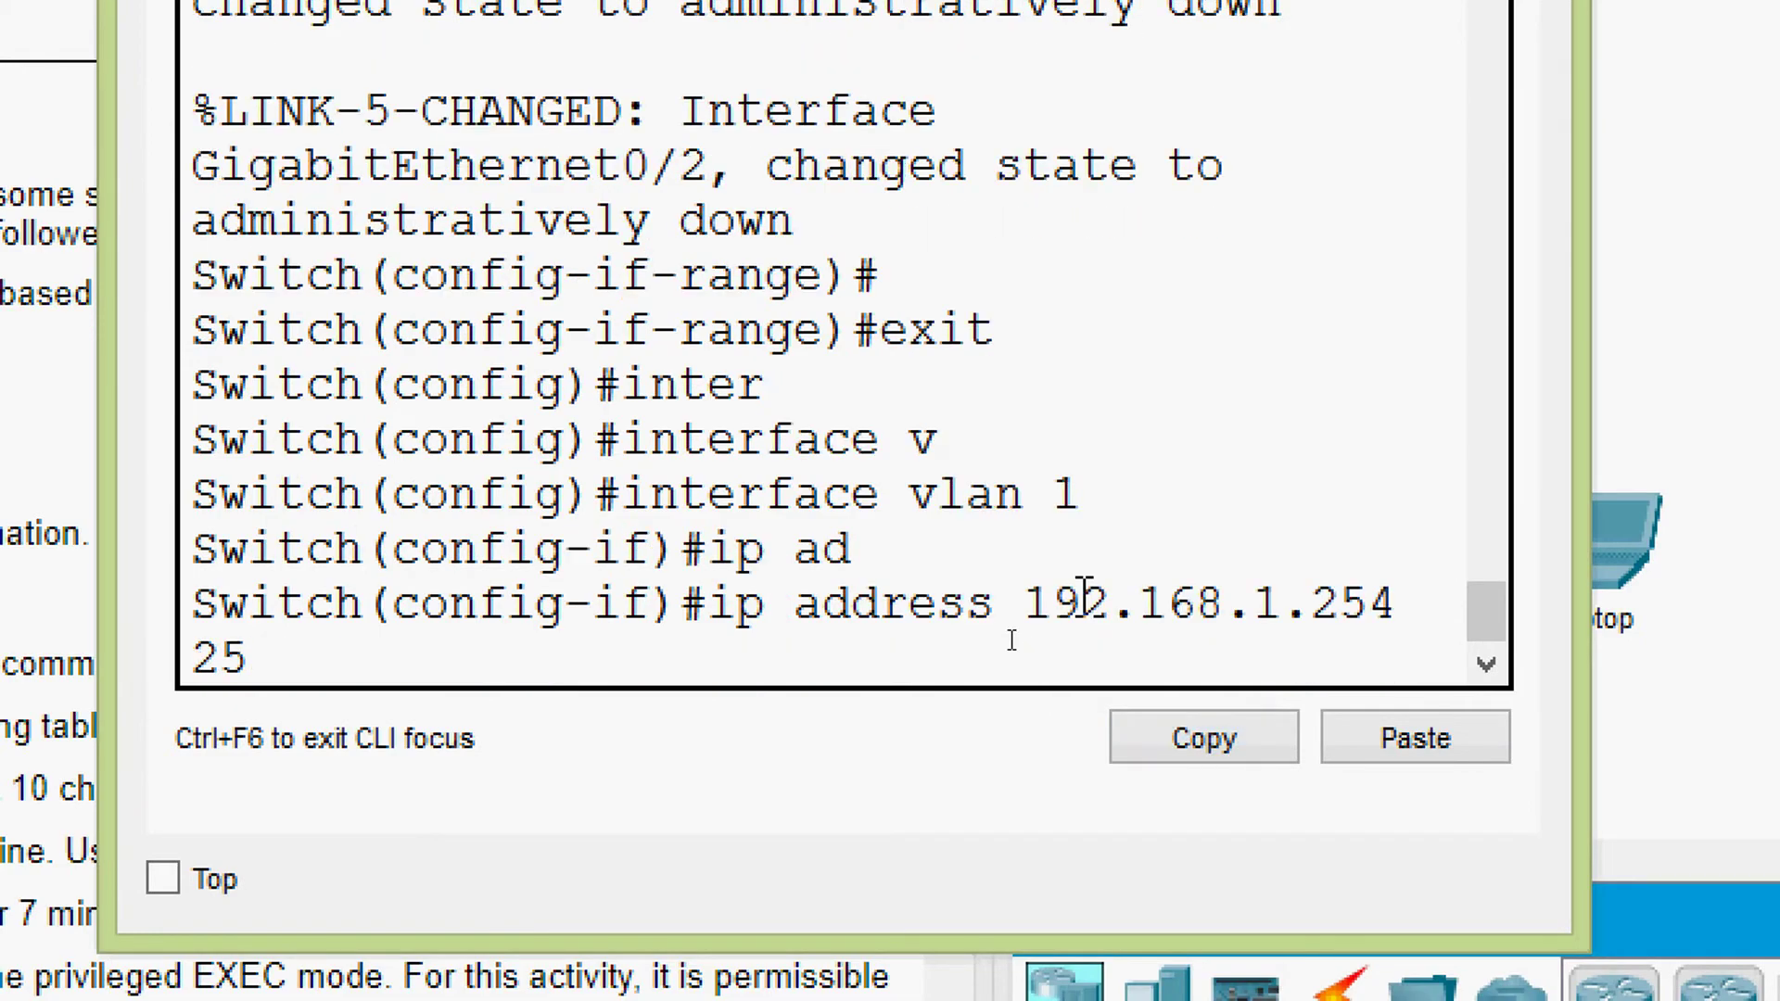
{"action": "type", "text": "55.255.2"}
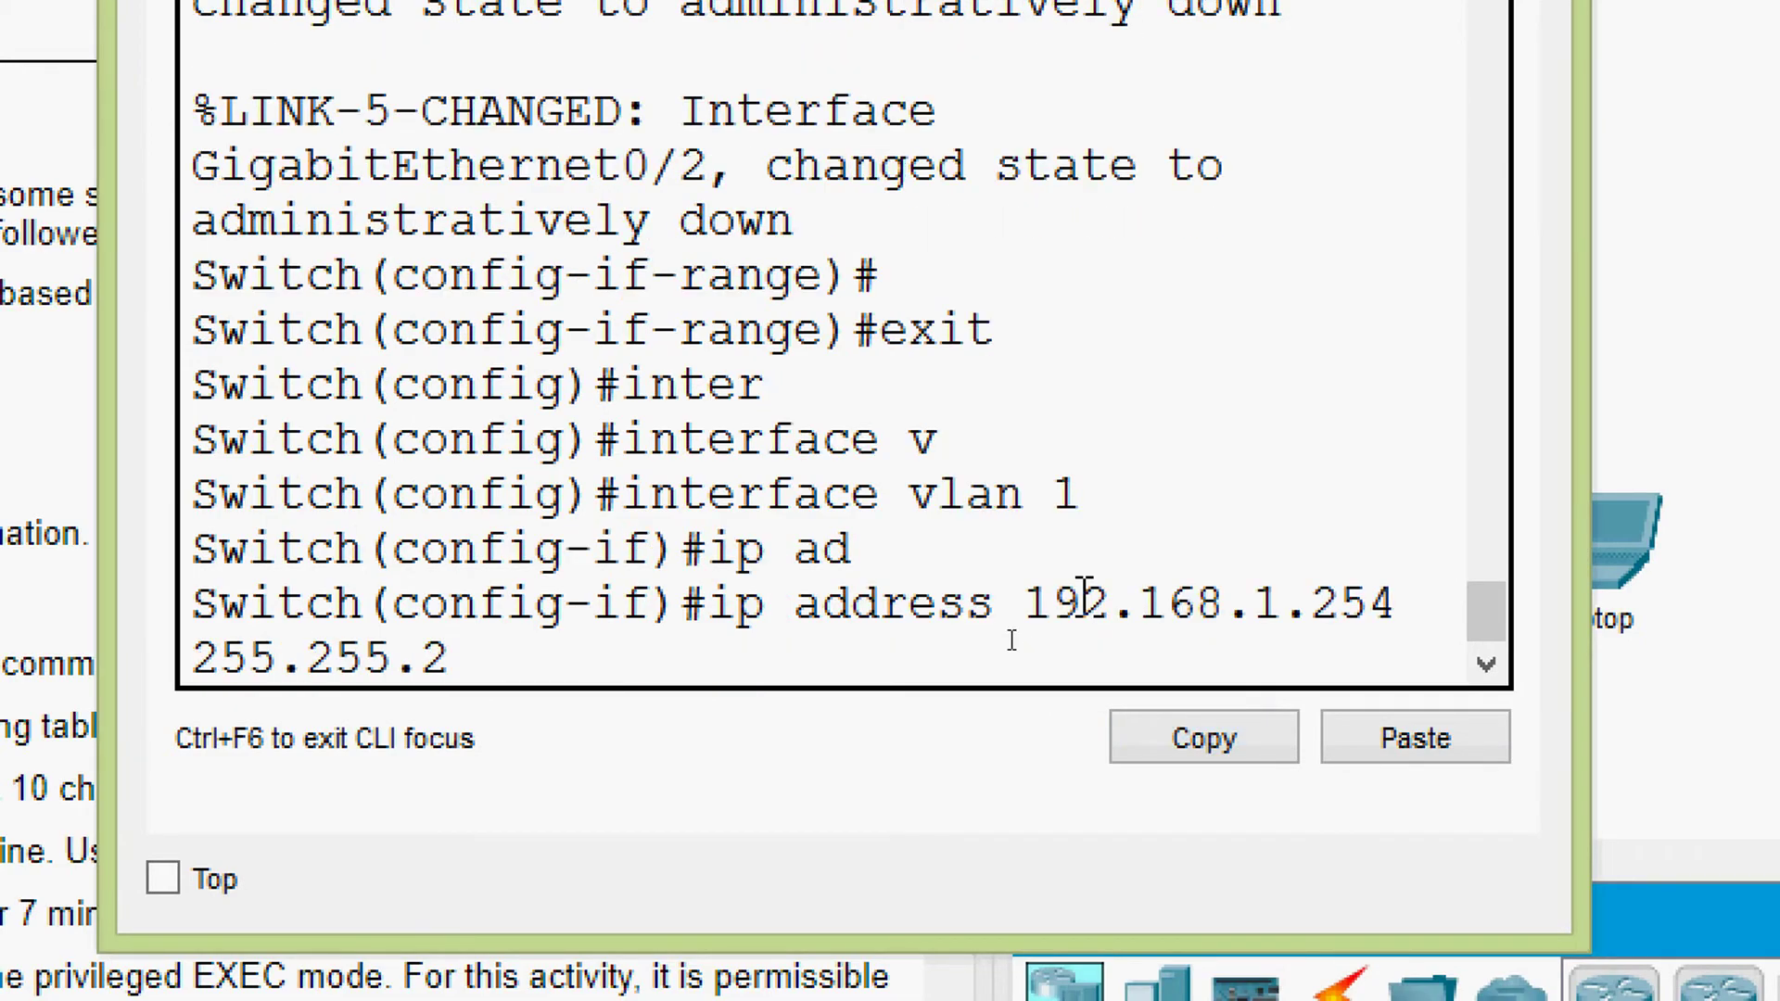
{"action": "type", "text": "0"}
{"action": "key", "text": "Return"}
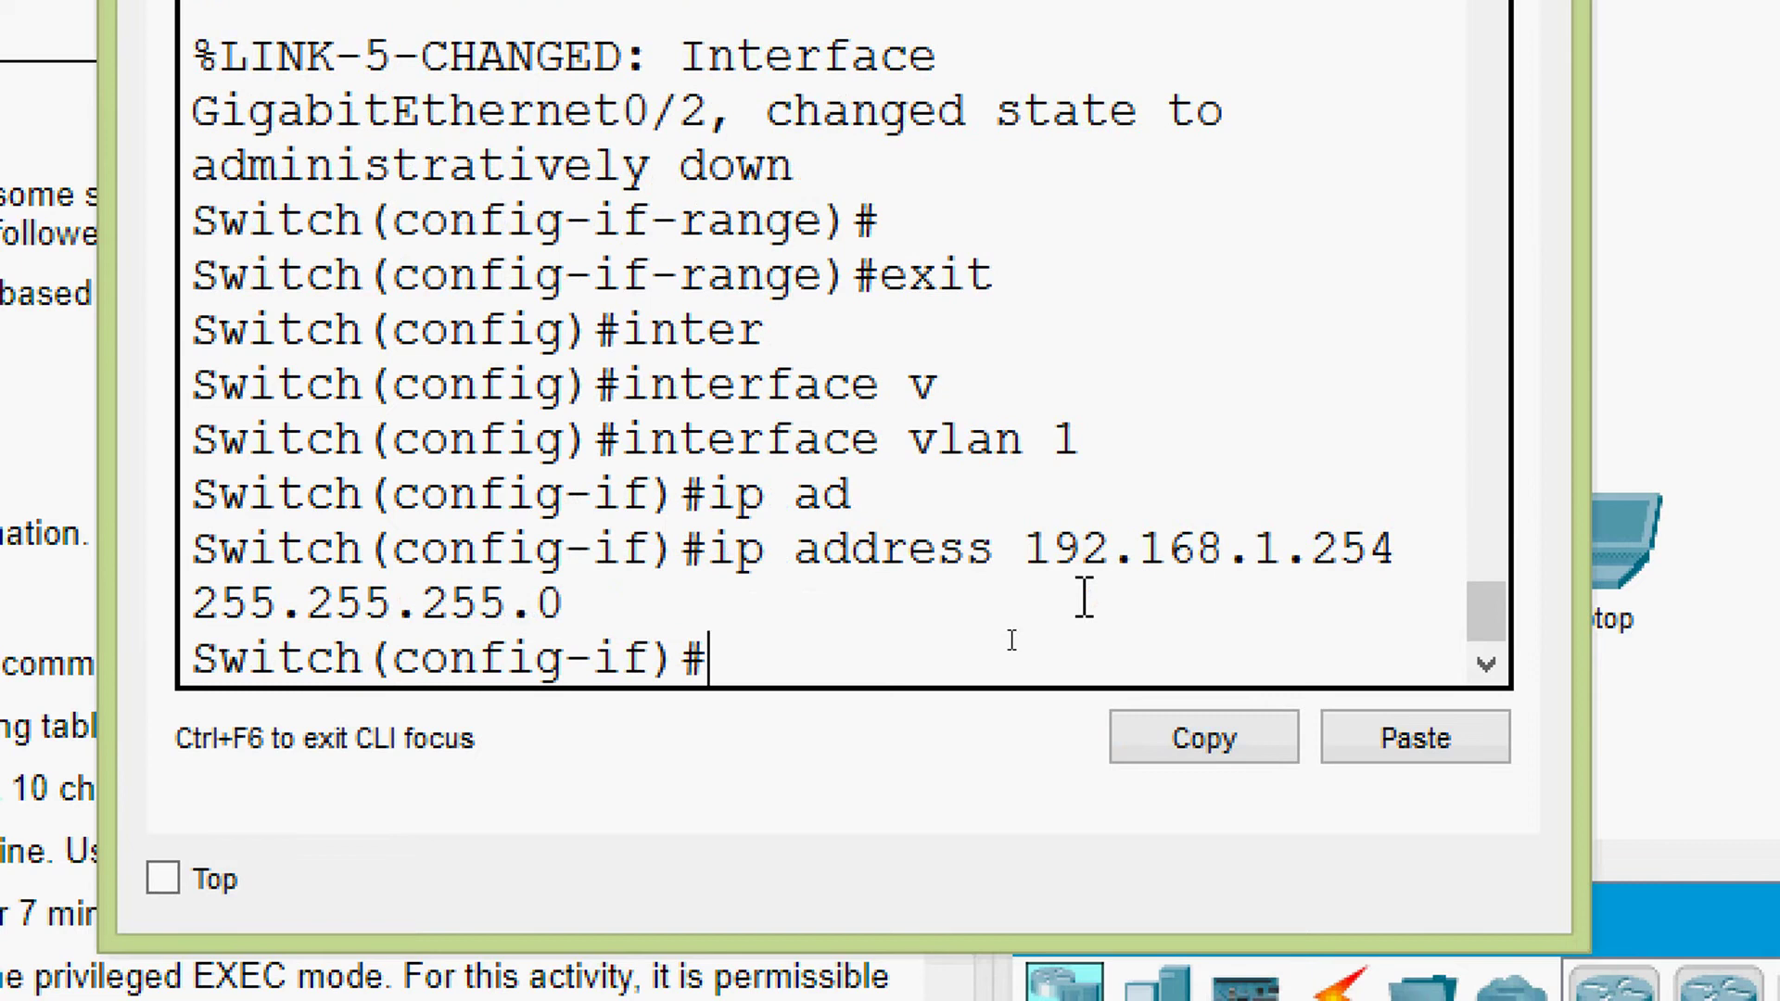
{"action": "type", "text": "no sh"}
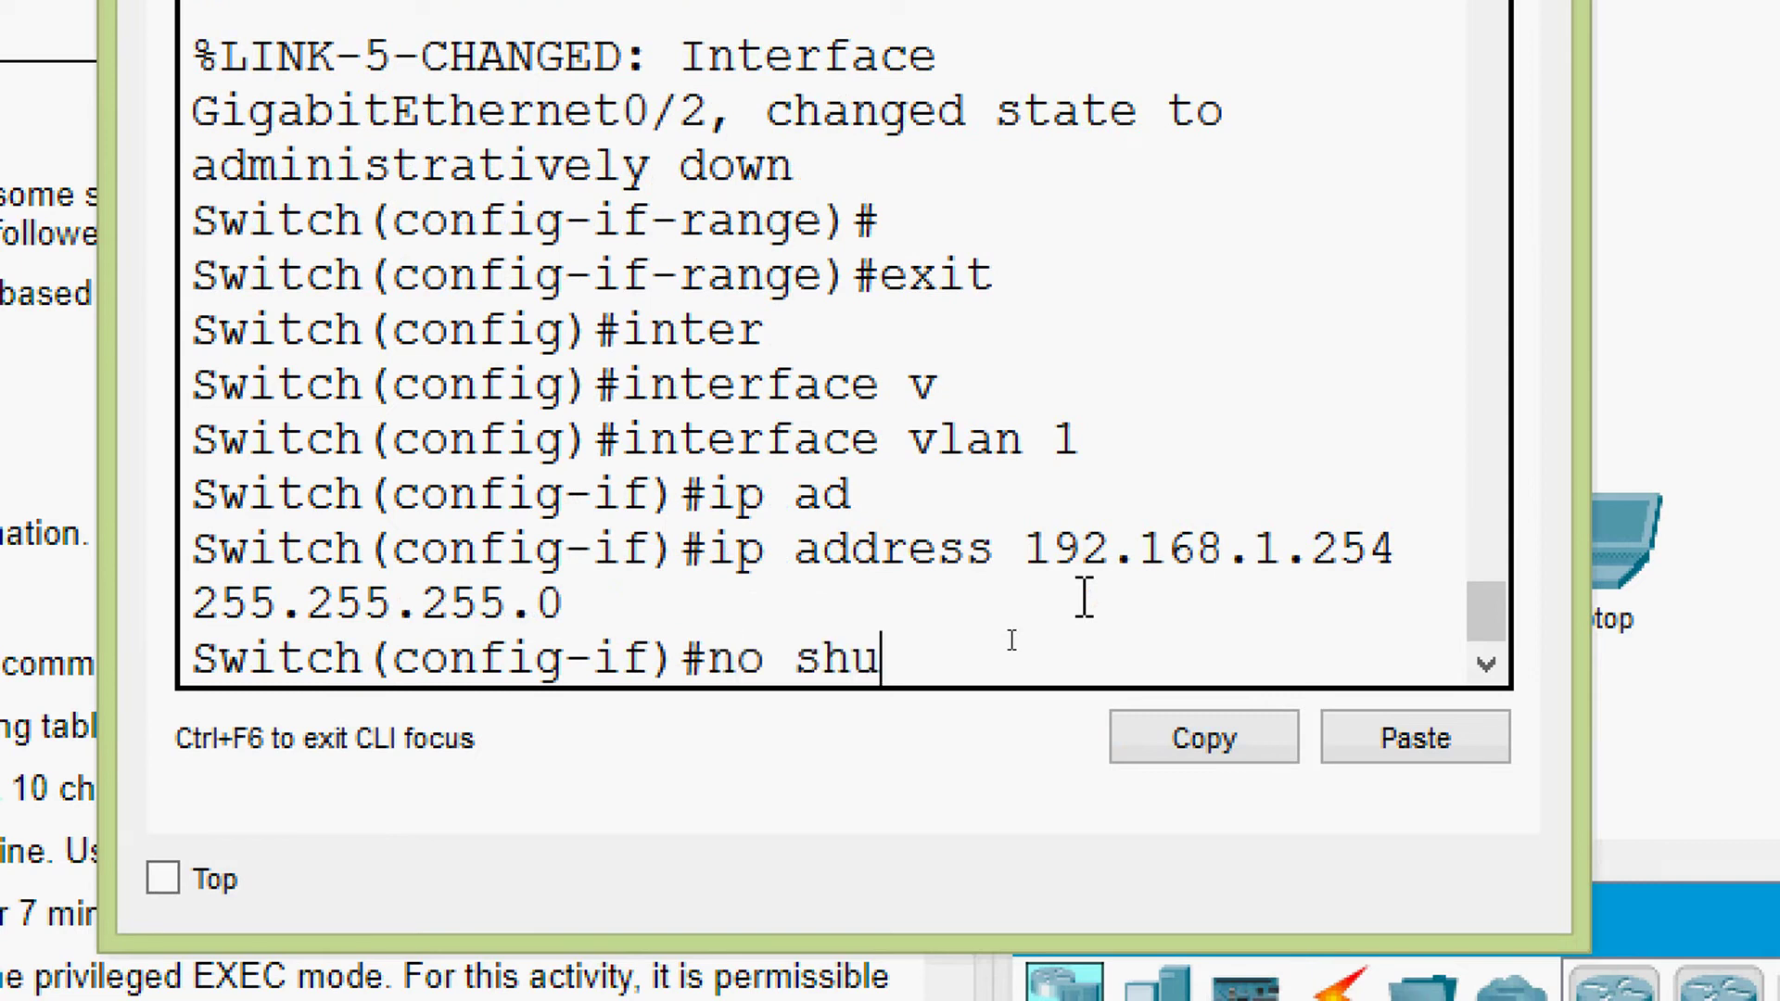
{"action": "type", "text": "u"}
{"action": "key", "text": "Tab"}
{"action": "key", "text": "Return"}
{"action": "key", "text": "Return"}
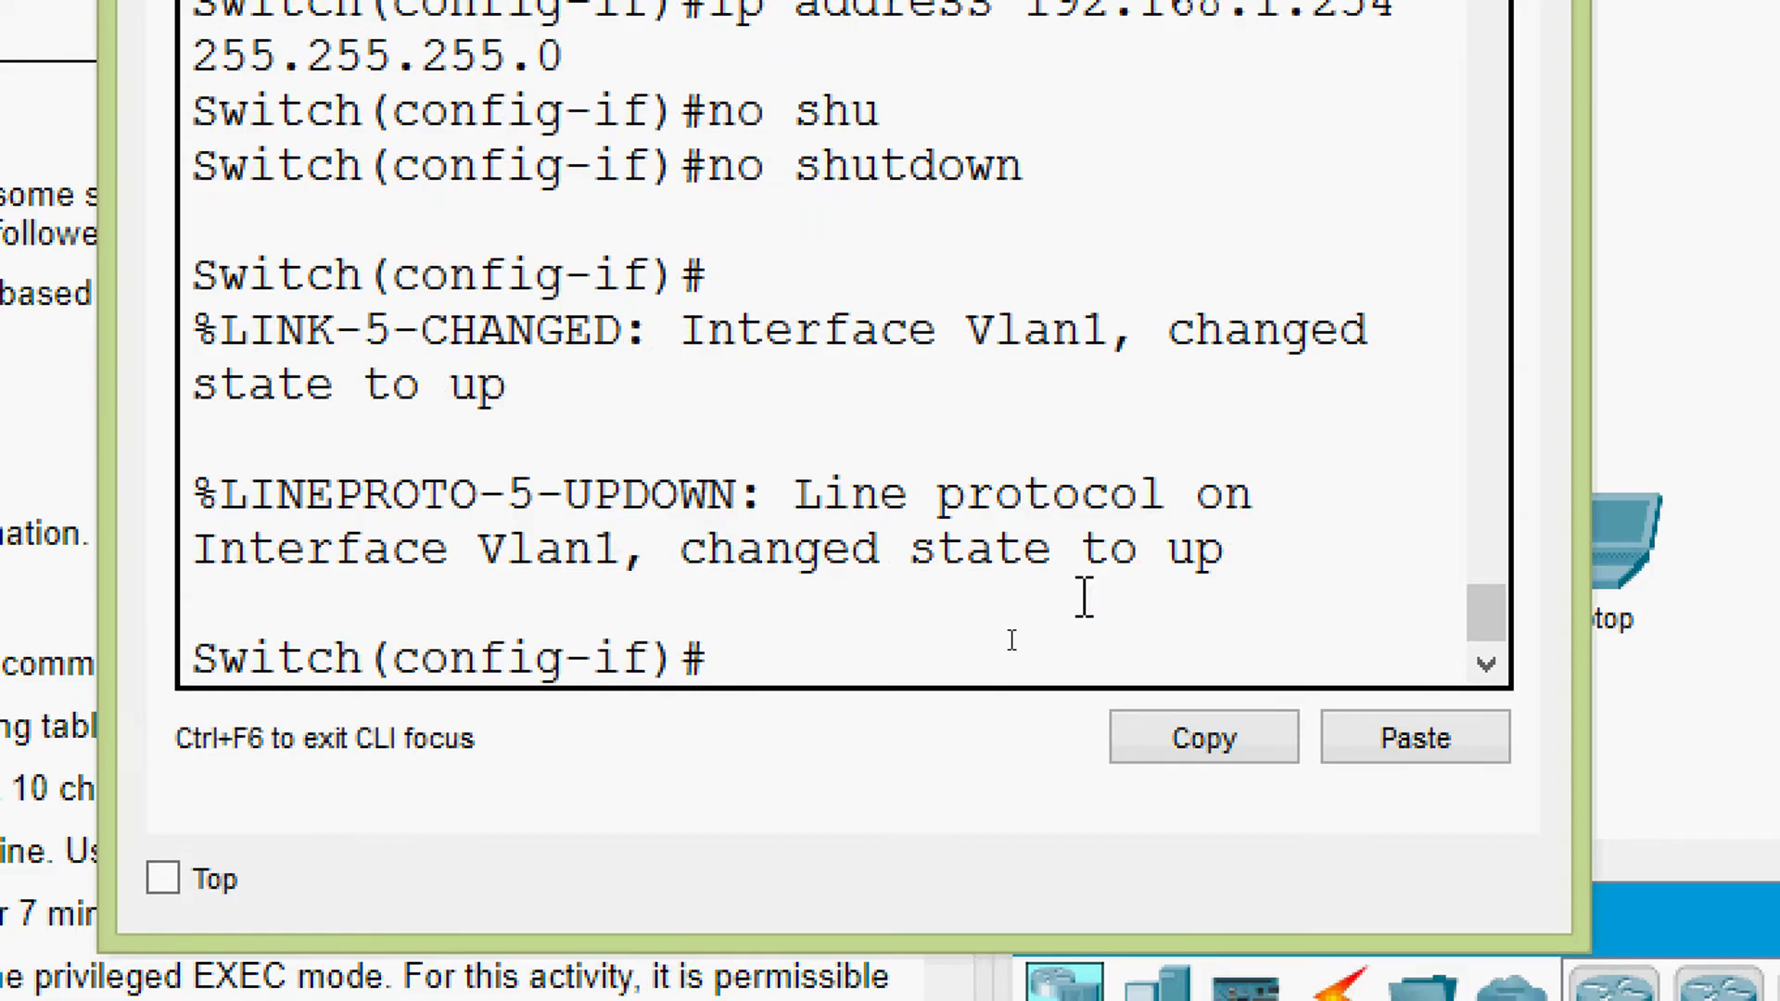
{"action": "type", "text": "exit"}
{"action": "key", "text": "Return"}
Step: Set SW-1's default gateway to 192.168.1.1
{"action": "type", "text": "ip de"}
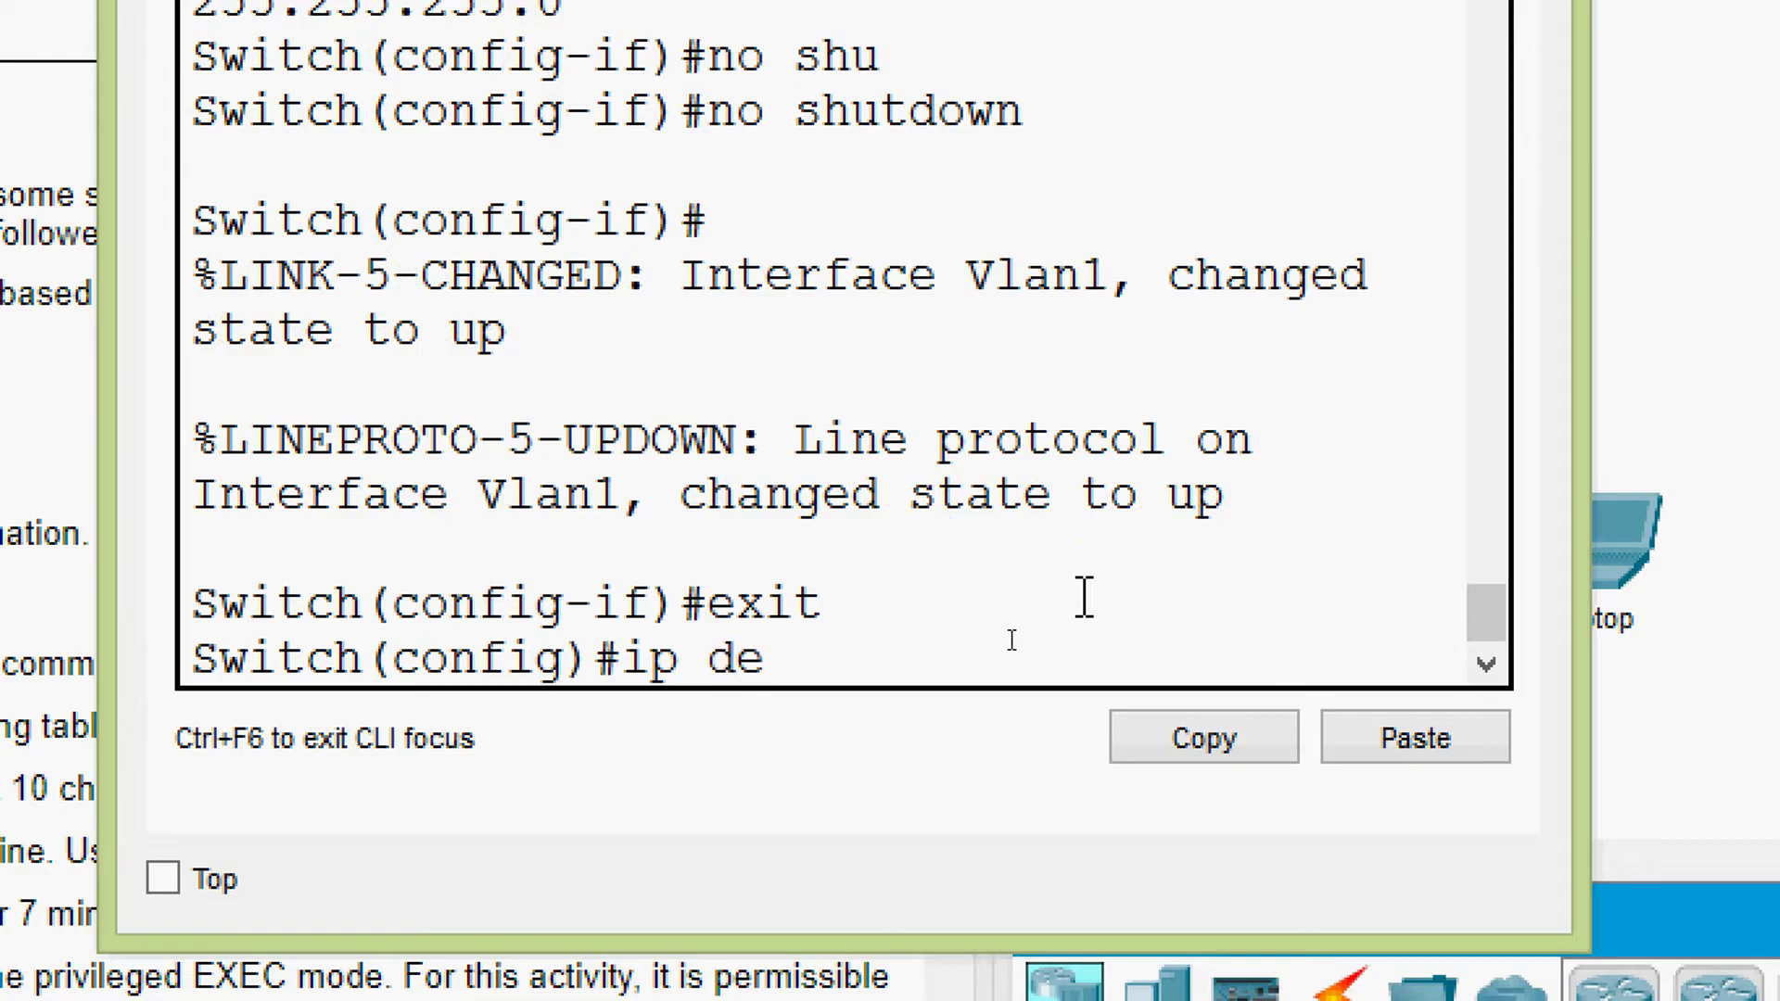
{"action": "key", "text": "Tab"}
{"action": "right_click", "coordinate": [1187, 647]}
{"action": "left_click", "coordinate": [1215, 747]}
{"action": "key", "text": "BackSpace"}
{"action": "key", "text": "BackSpace"}
{"action": "key", "text": "BackSpace"}
{"action": "type", "text": "192.168.1.1"}
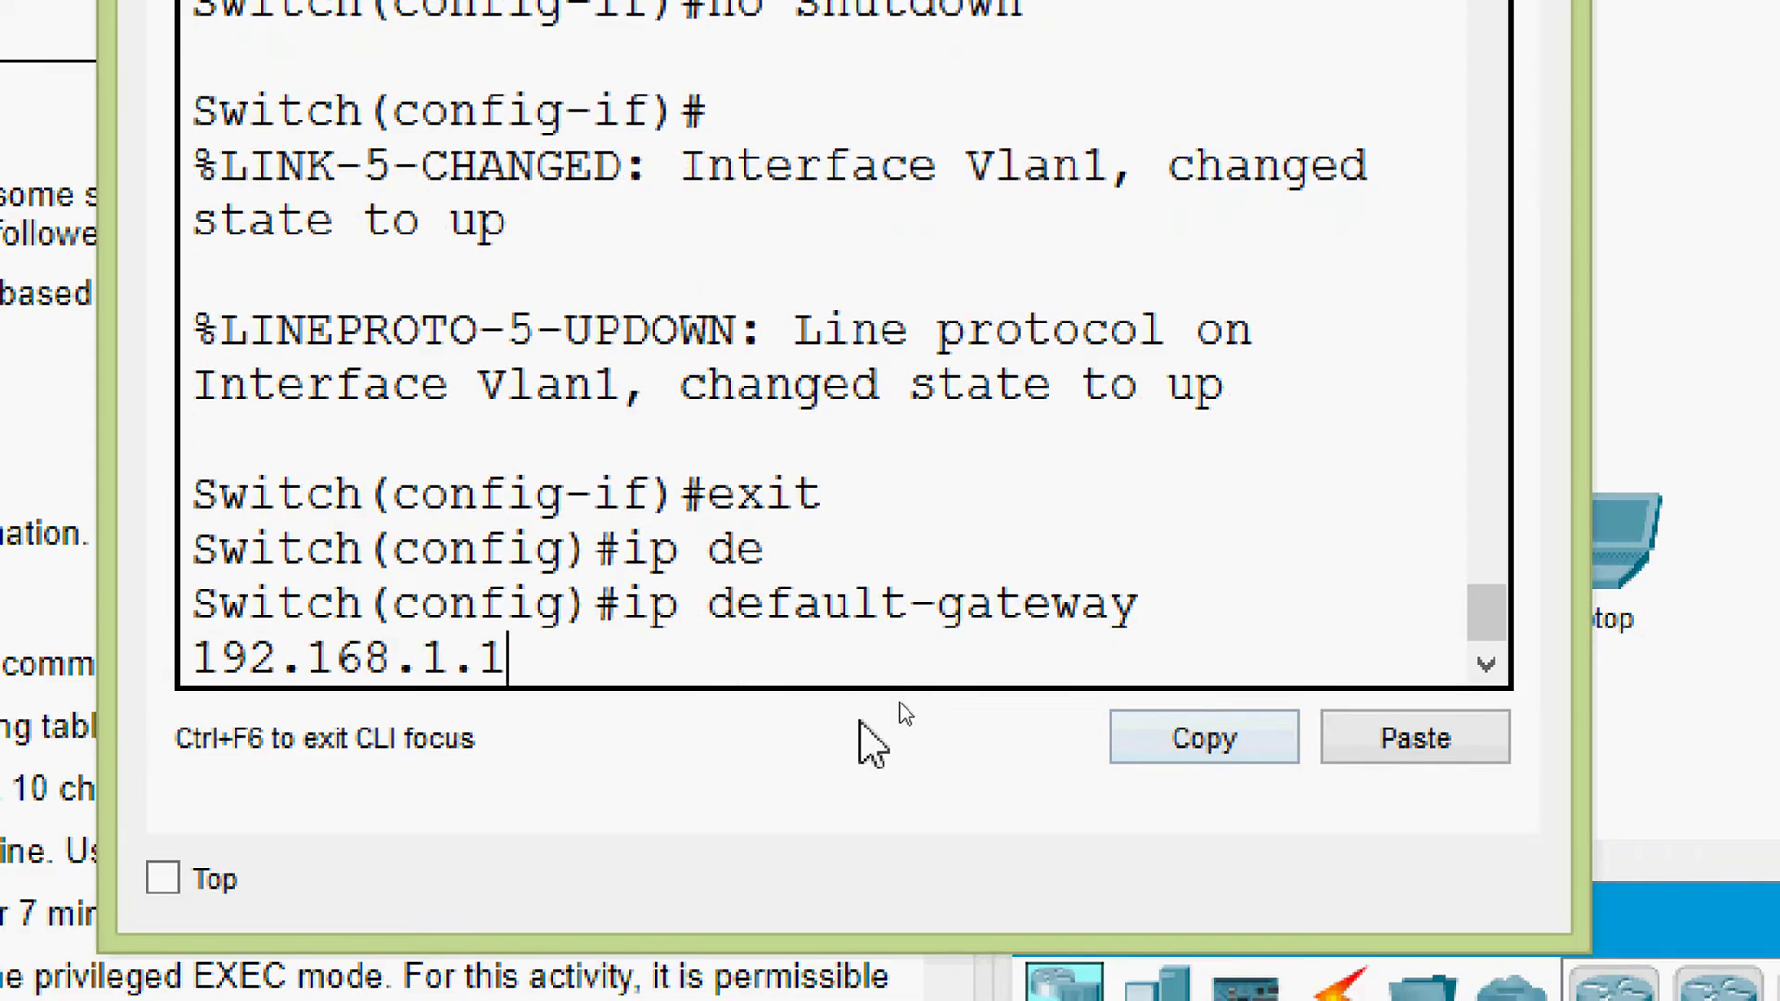
{"action": "key", "text": "Return"}
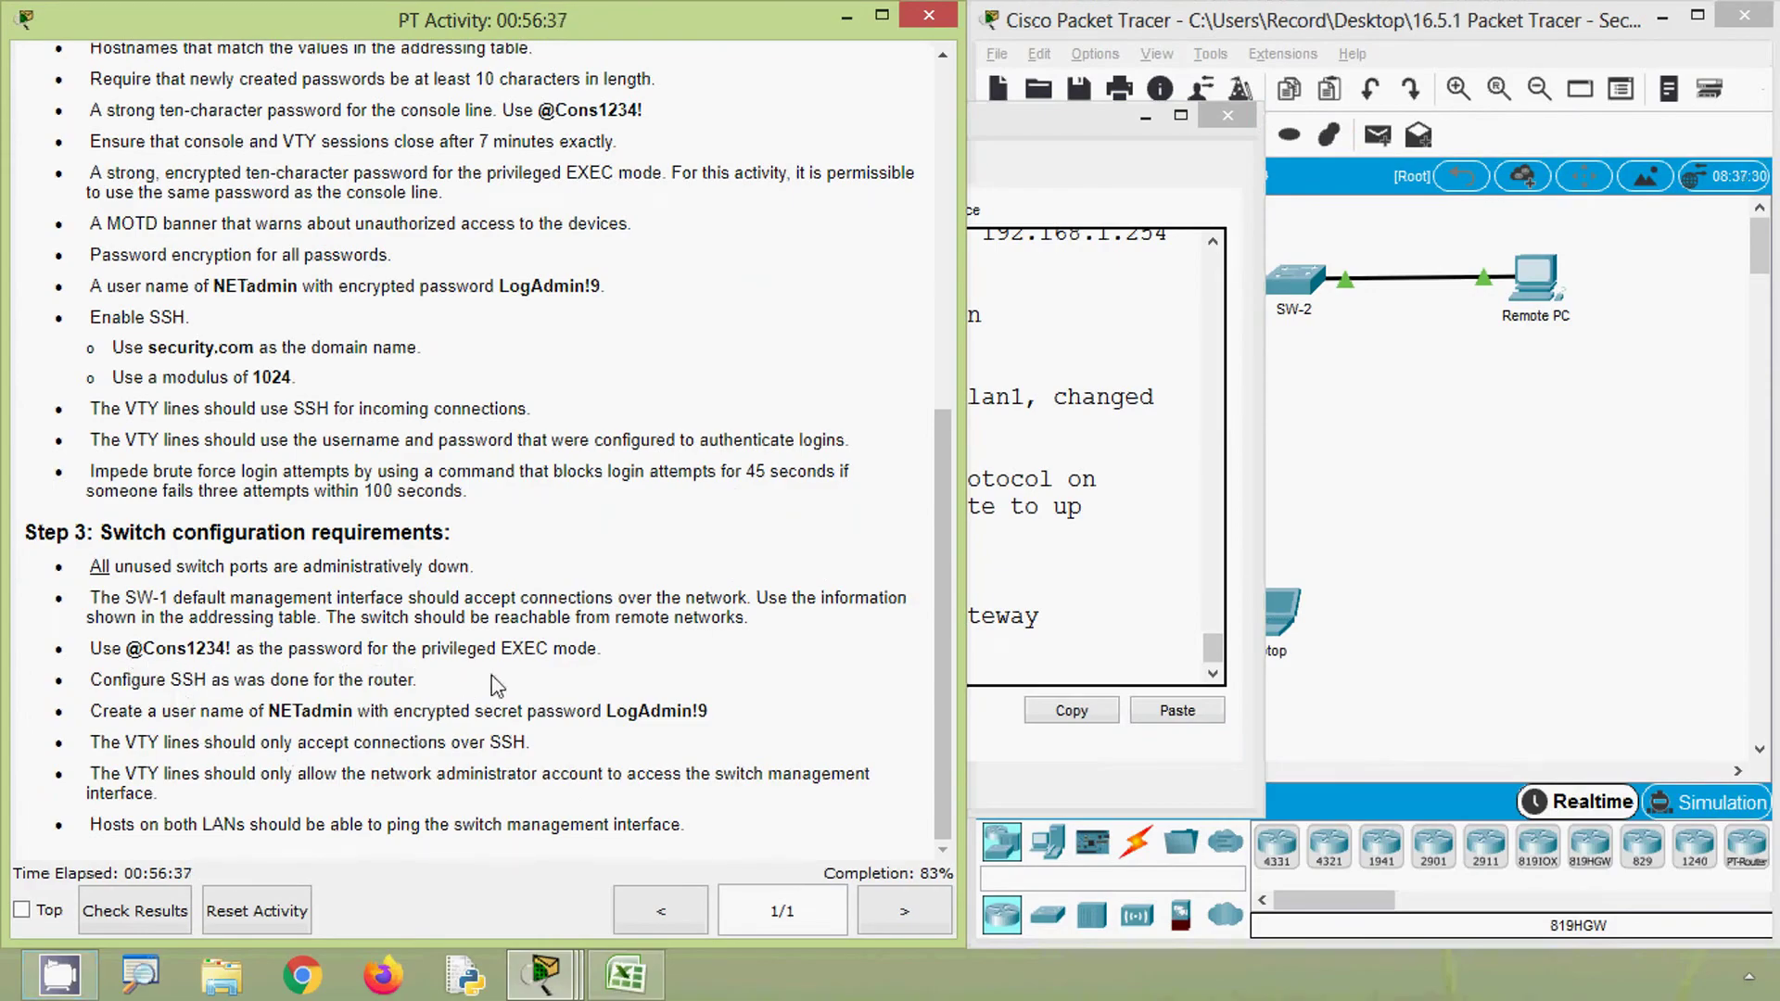
Step: Set SW-1's enable secret to the required password copied from the activity instructions
{"action": "left_click", "coordinate": [989, 683]}
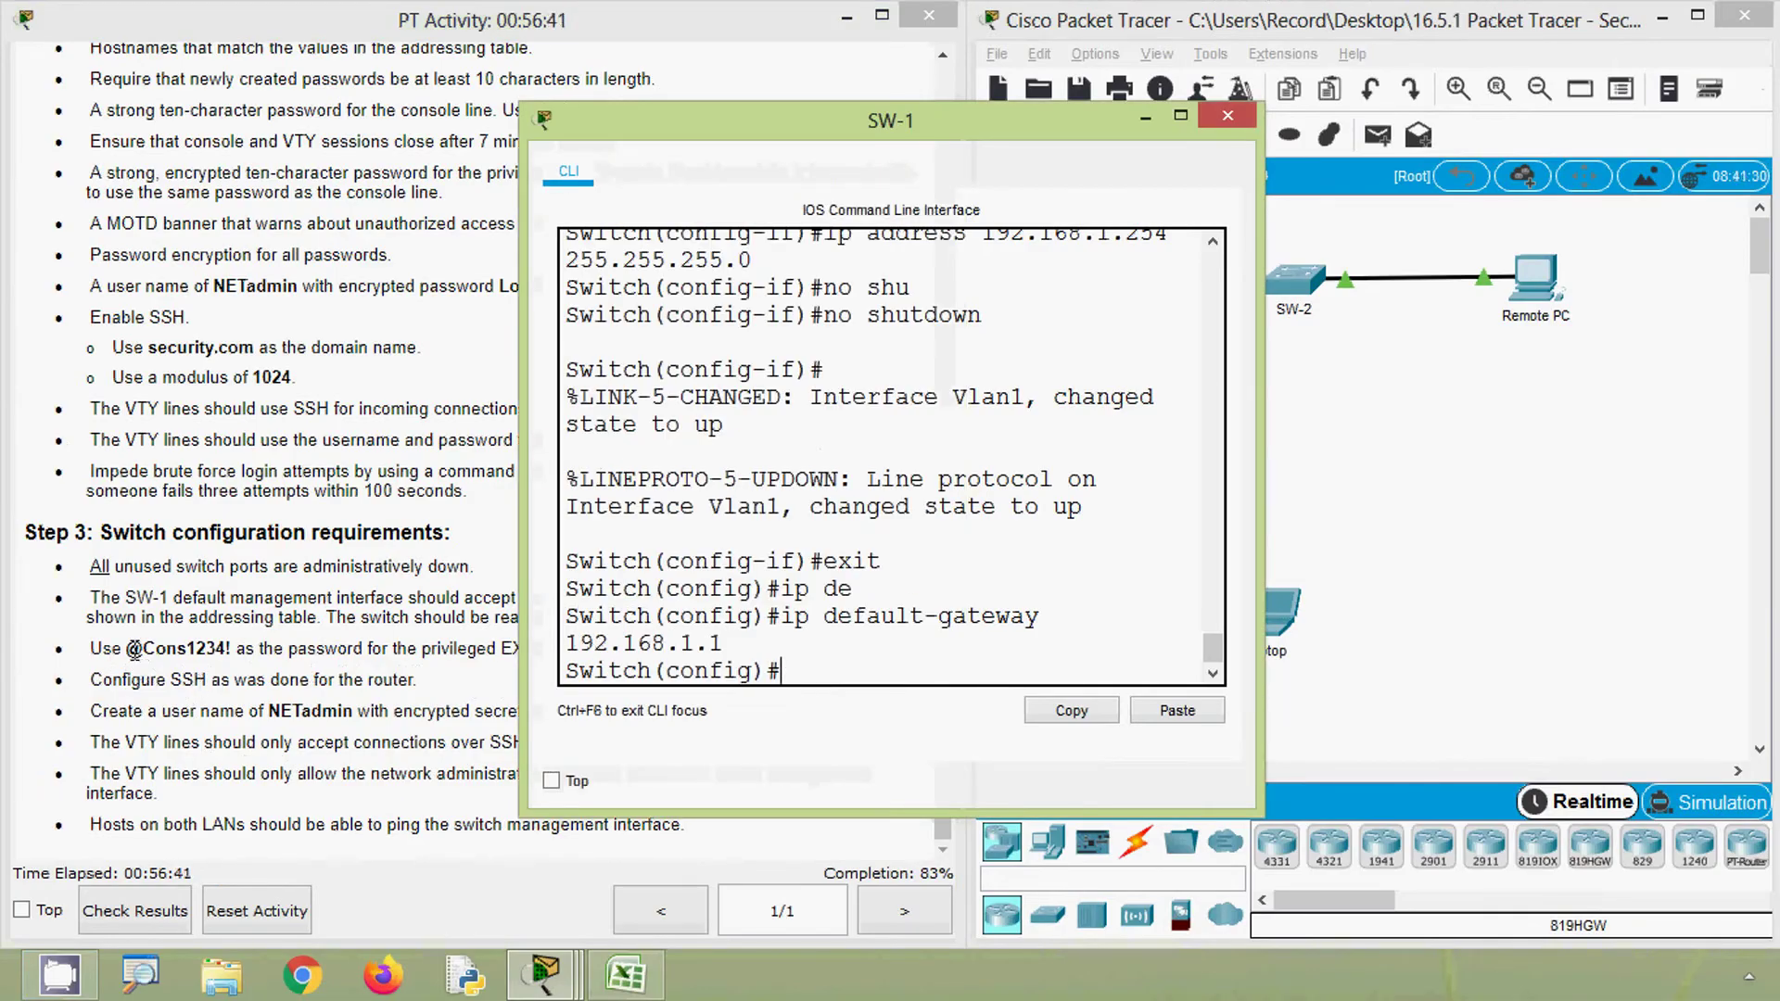
{"action": "left_click_drag", "start_coordinate": [130, 648], "coordinate": [230, 649]}
{"action": "key", "text": "ctrl+c"}
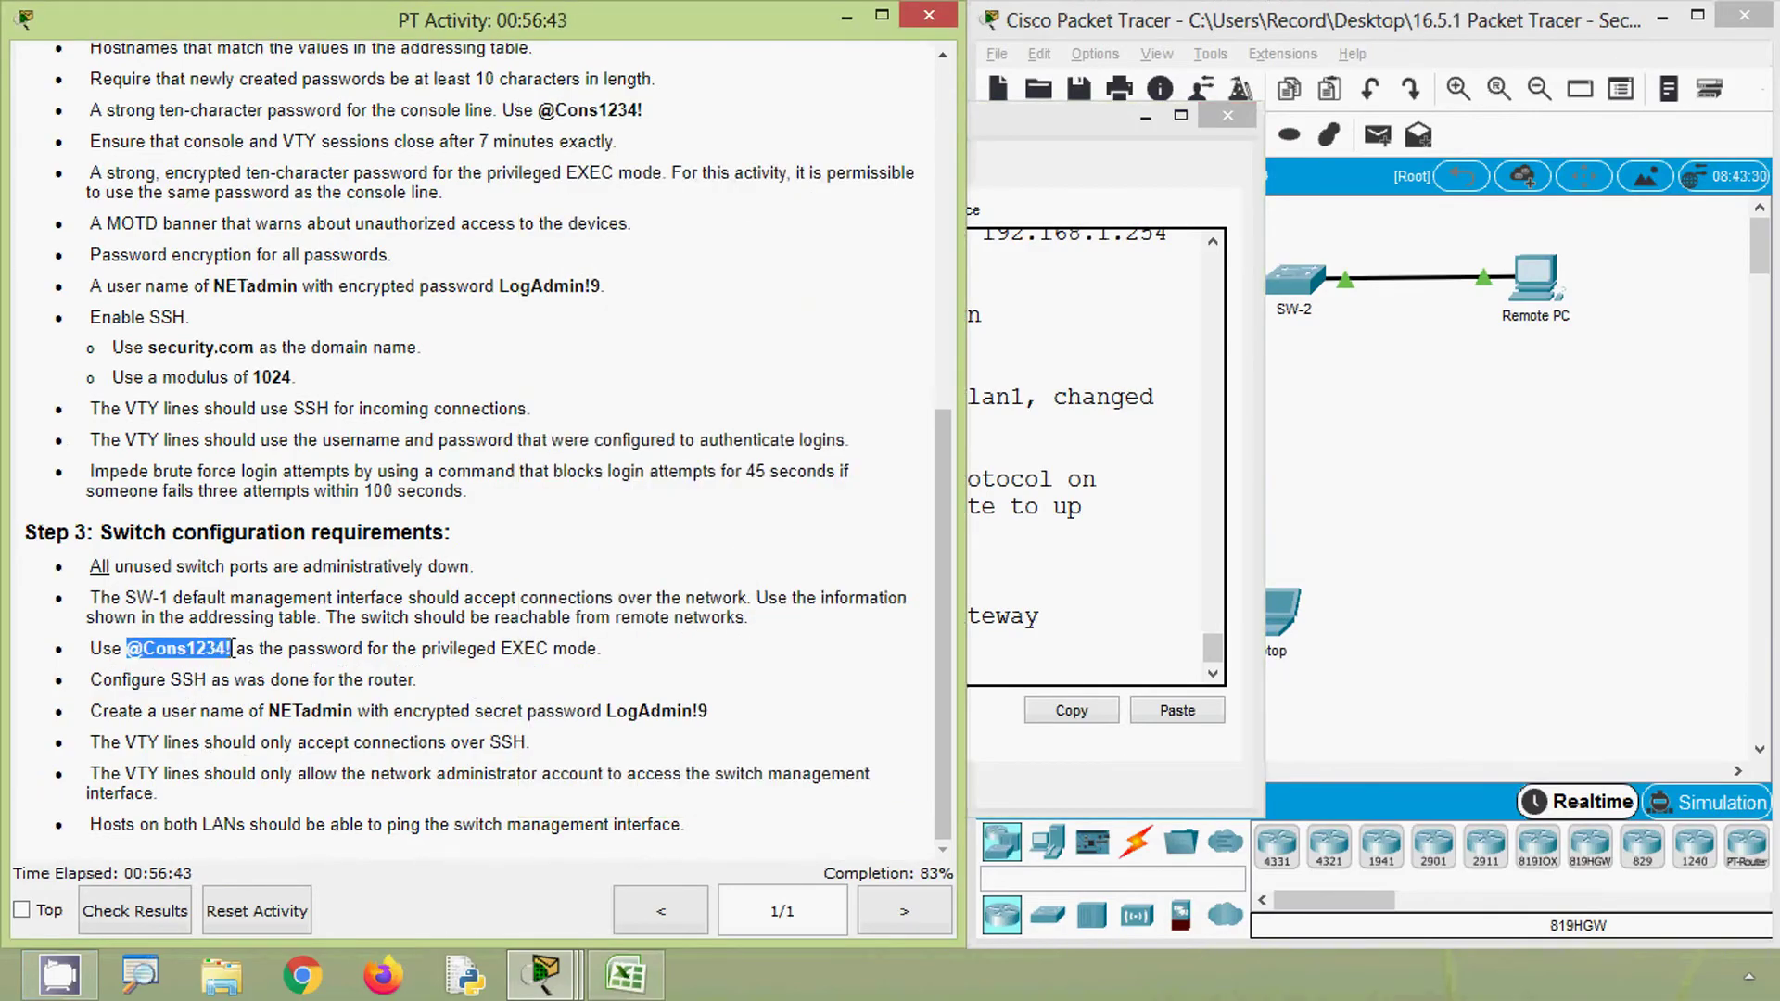
{"action": "left_click", "coordinate": [1066, 660]}
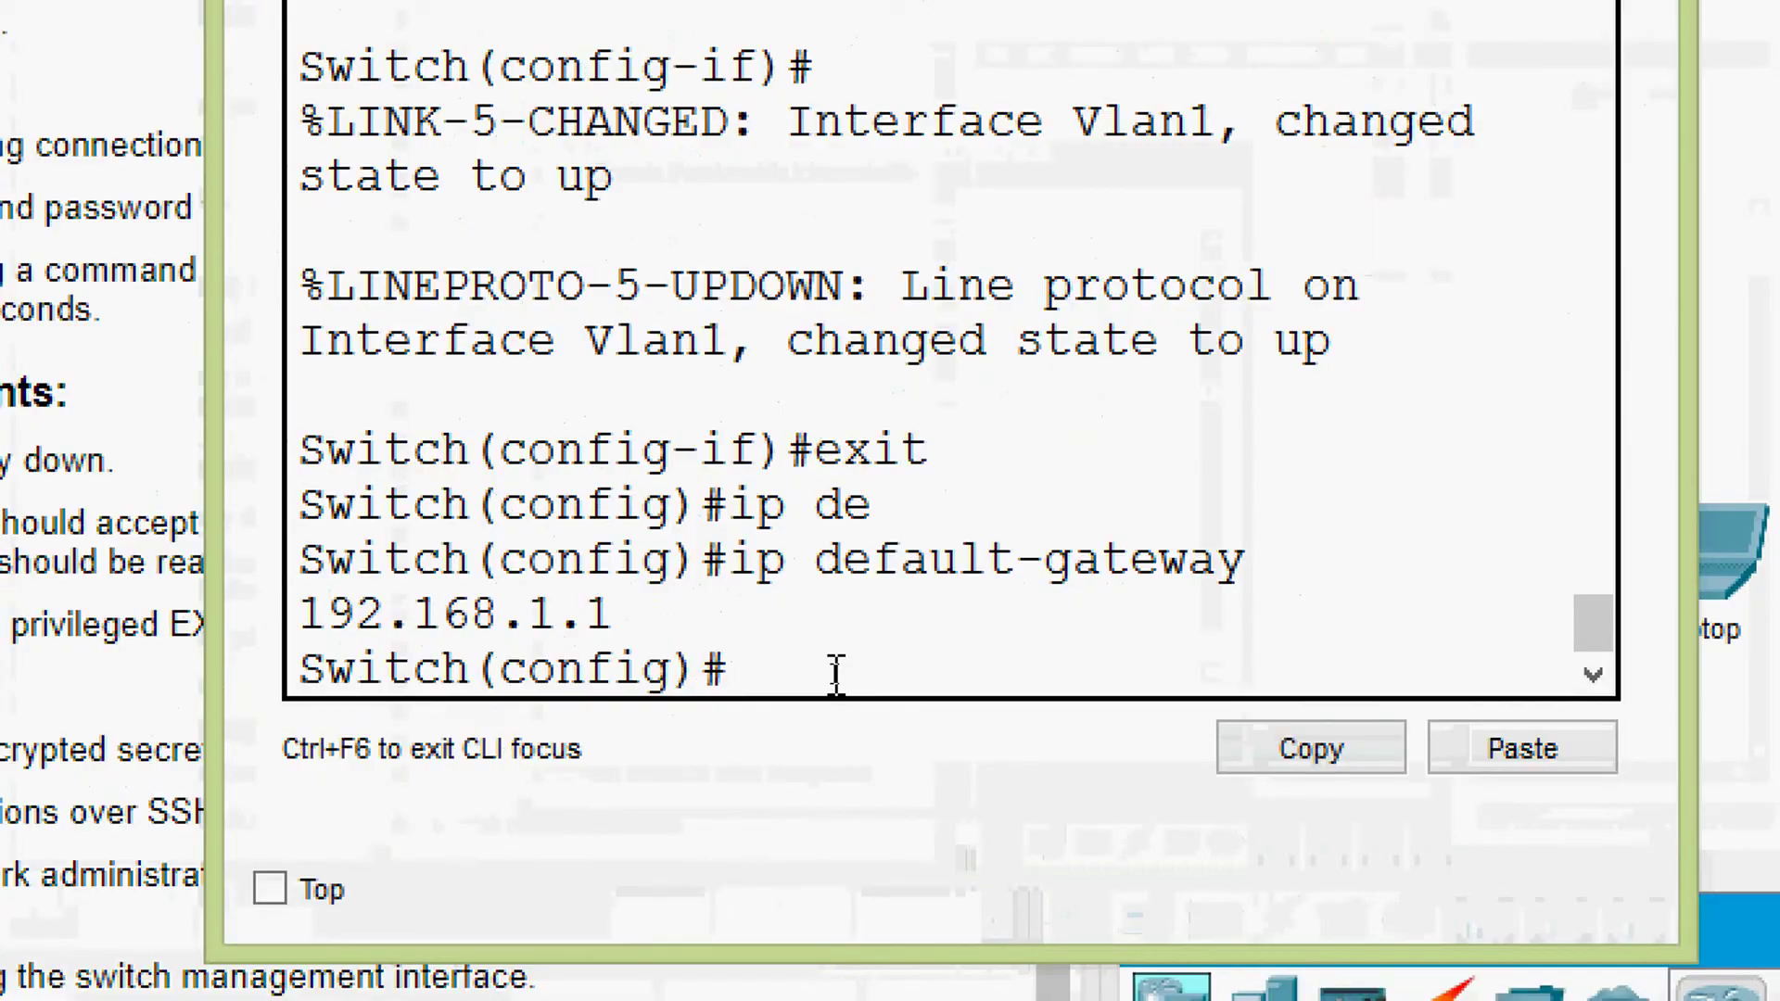
{"action": "type", "text": "ena"}
{"action": "key", "text": "Tab"}
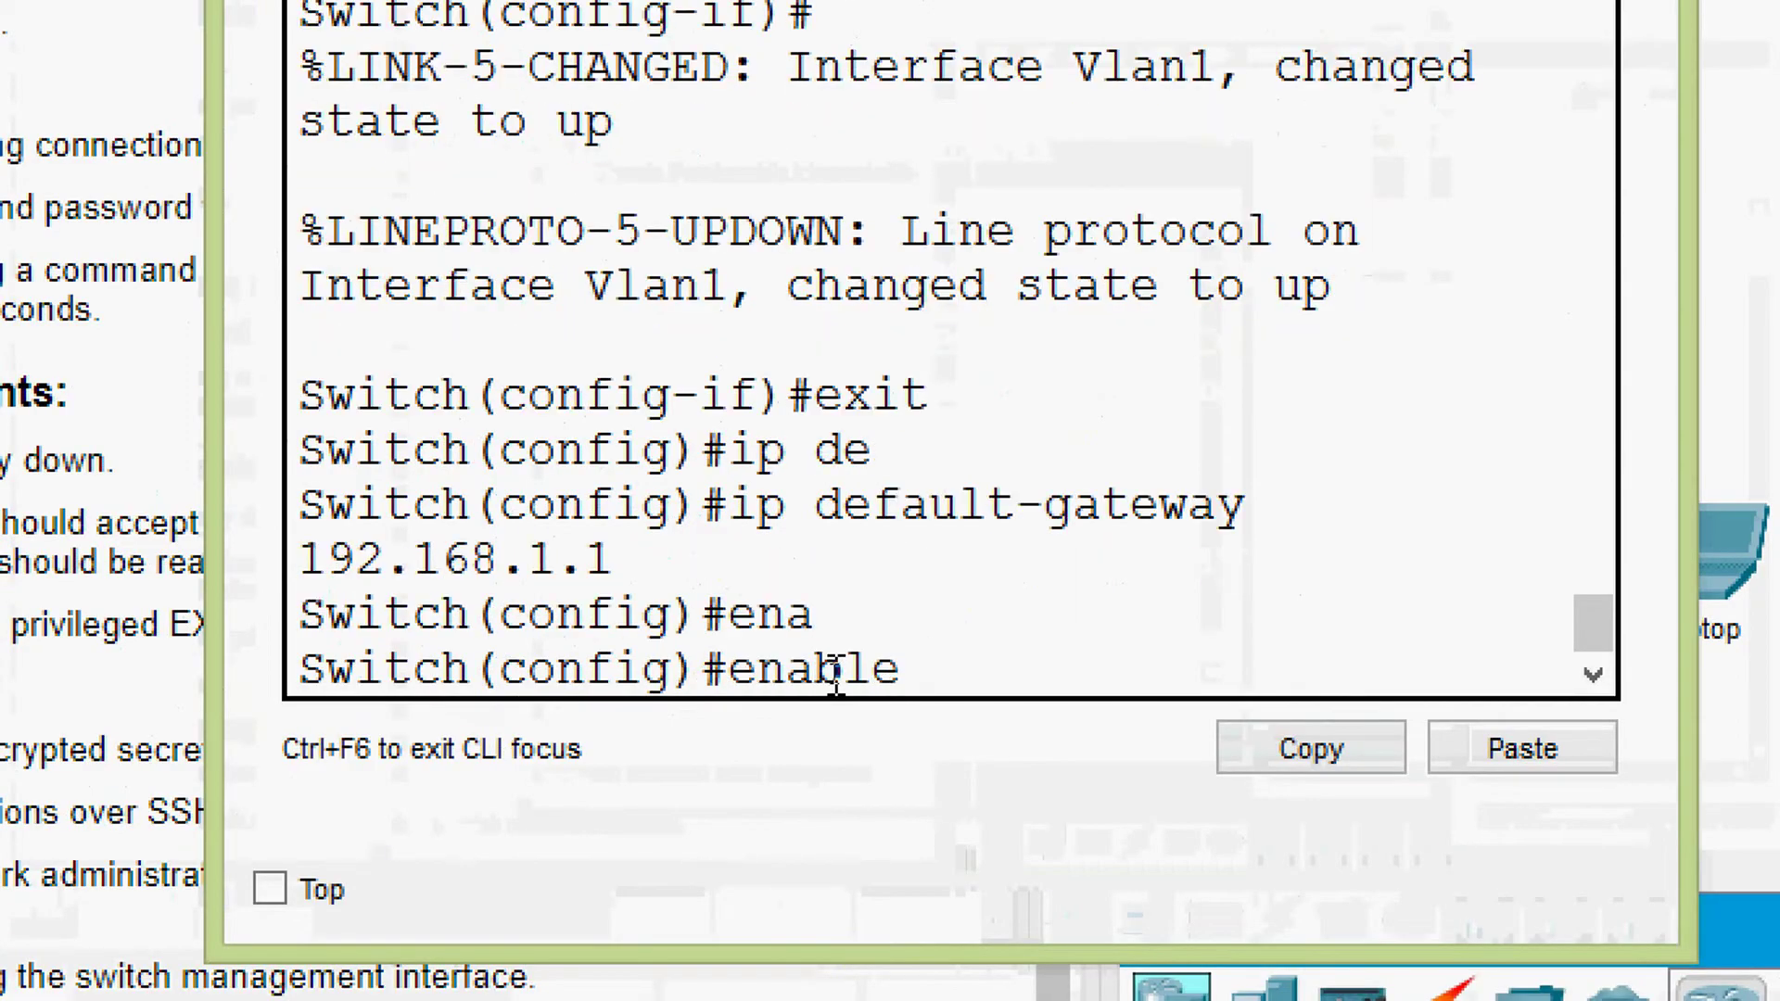
{"action": "type", "text": "se"}
{"action": "key", "text": "Tab"}
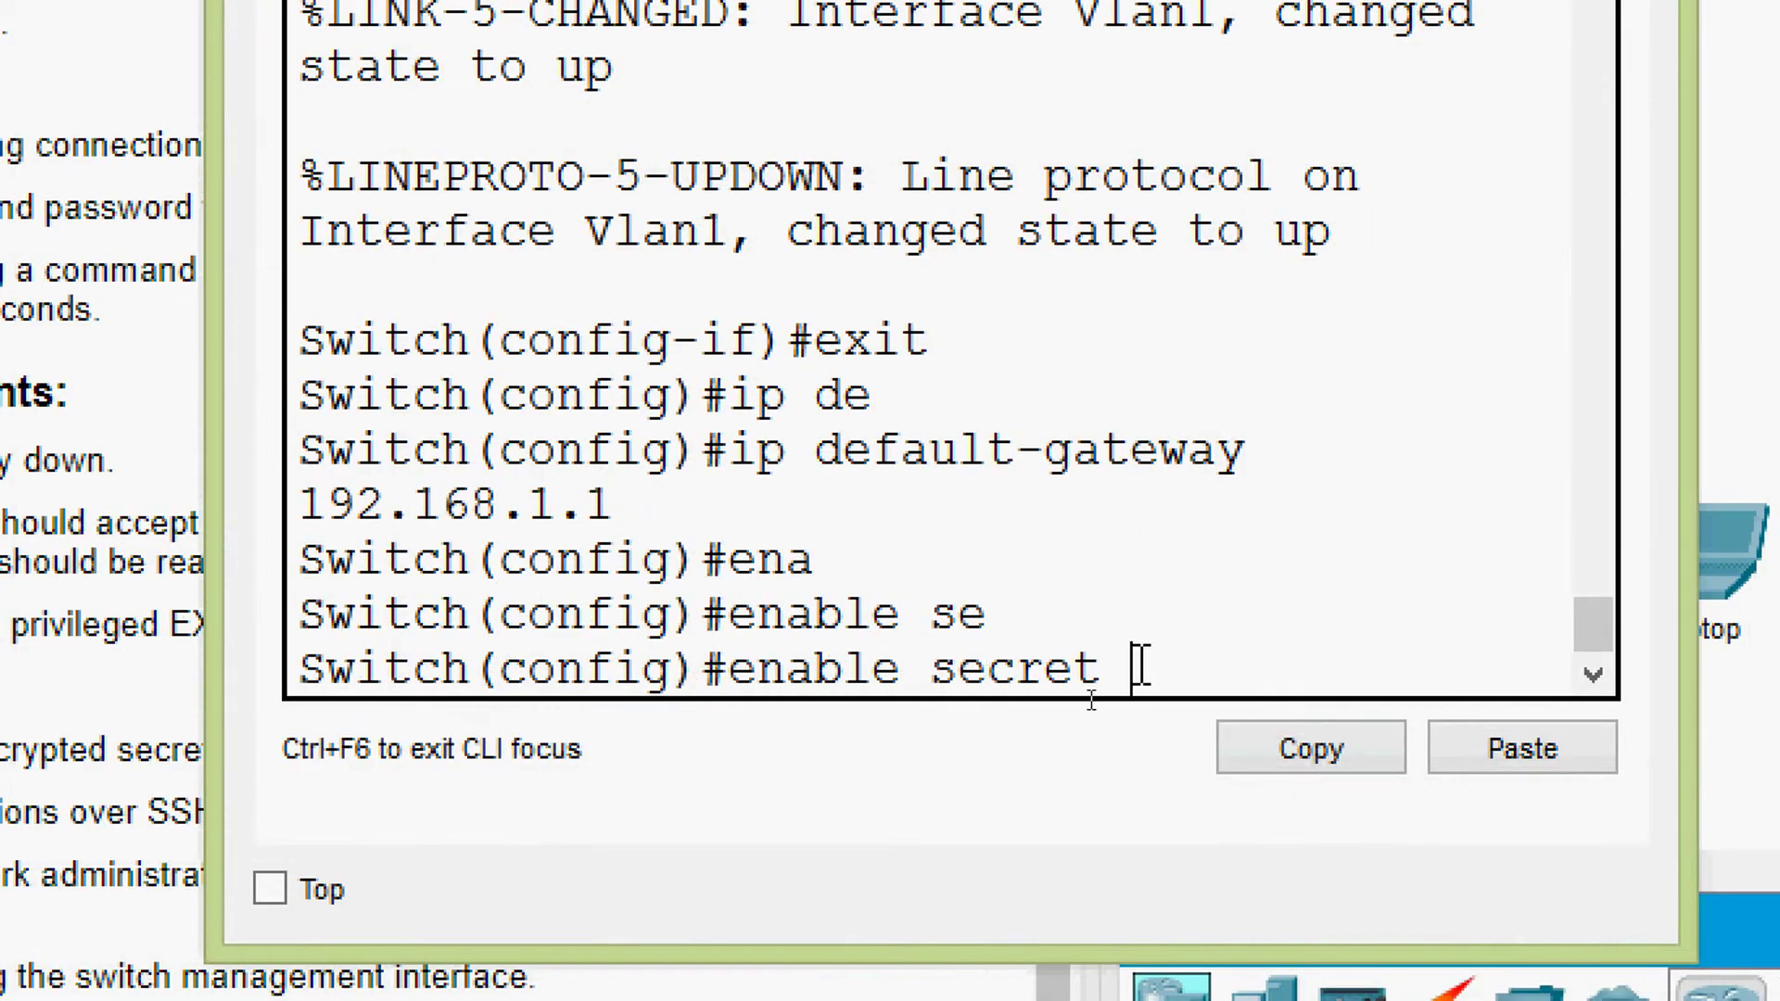
{"action": "left_click", "coordinate": [1456, 756]}
{"action": "key", "text": "Return"}
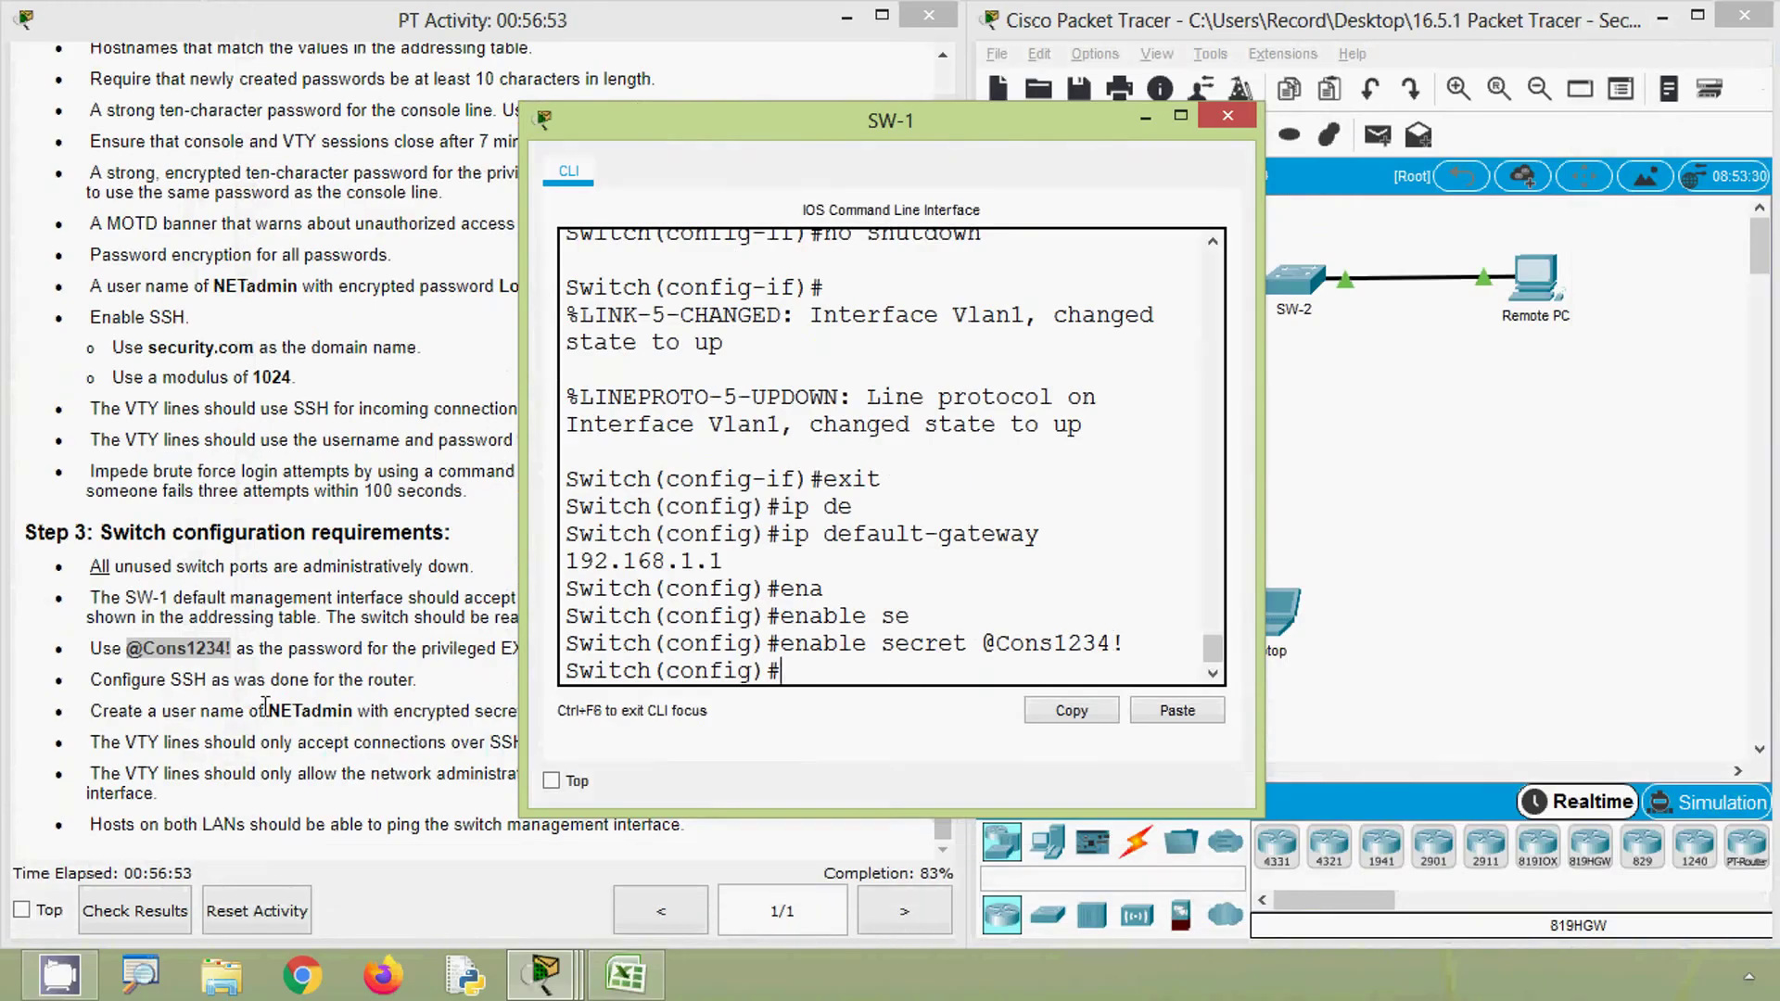
{"action": "left_click", "coordinate": [238, 707]}
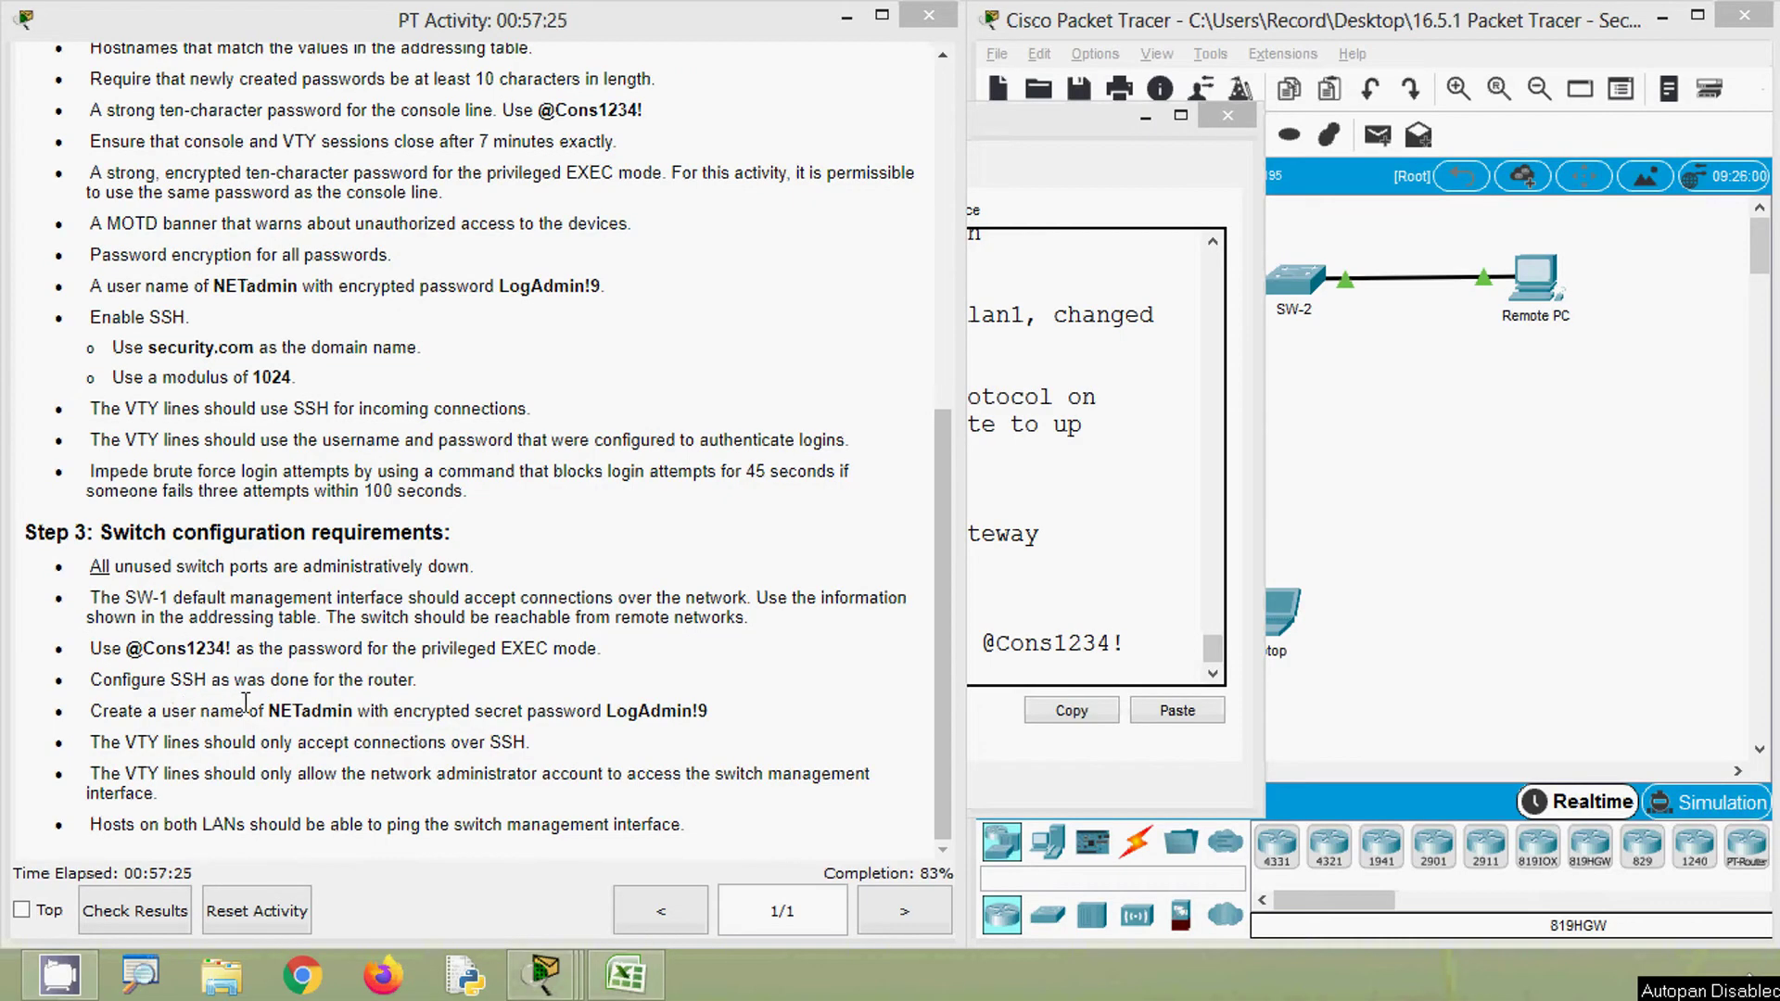
{"action": "left_click", "coordinate": [999, 656]}
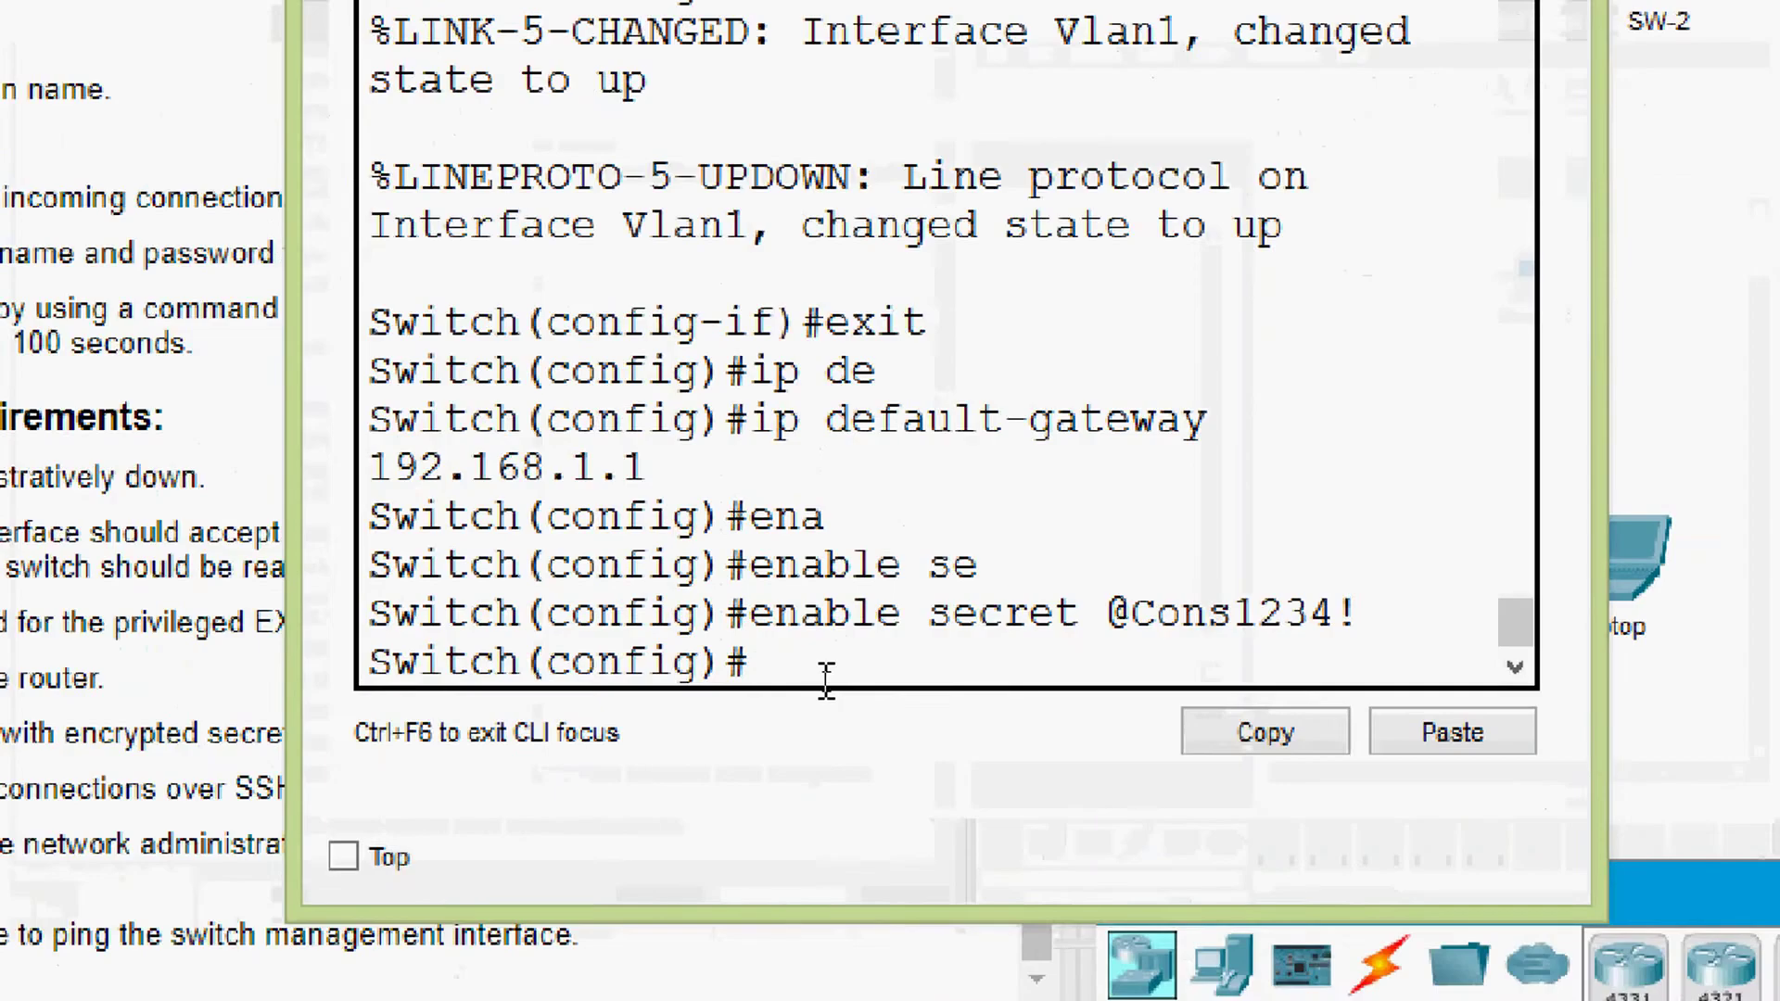
Step: Set the domain name to security.com and attempt to generate RSA keys
{"action": "type", "text": "ip "}
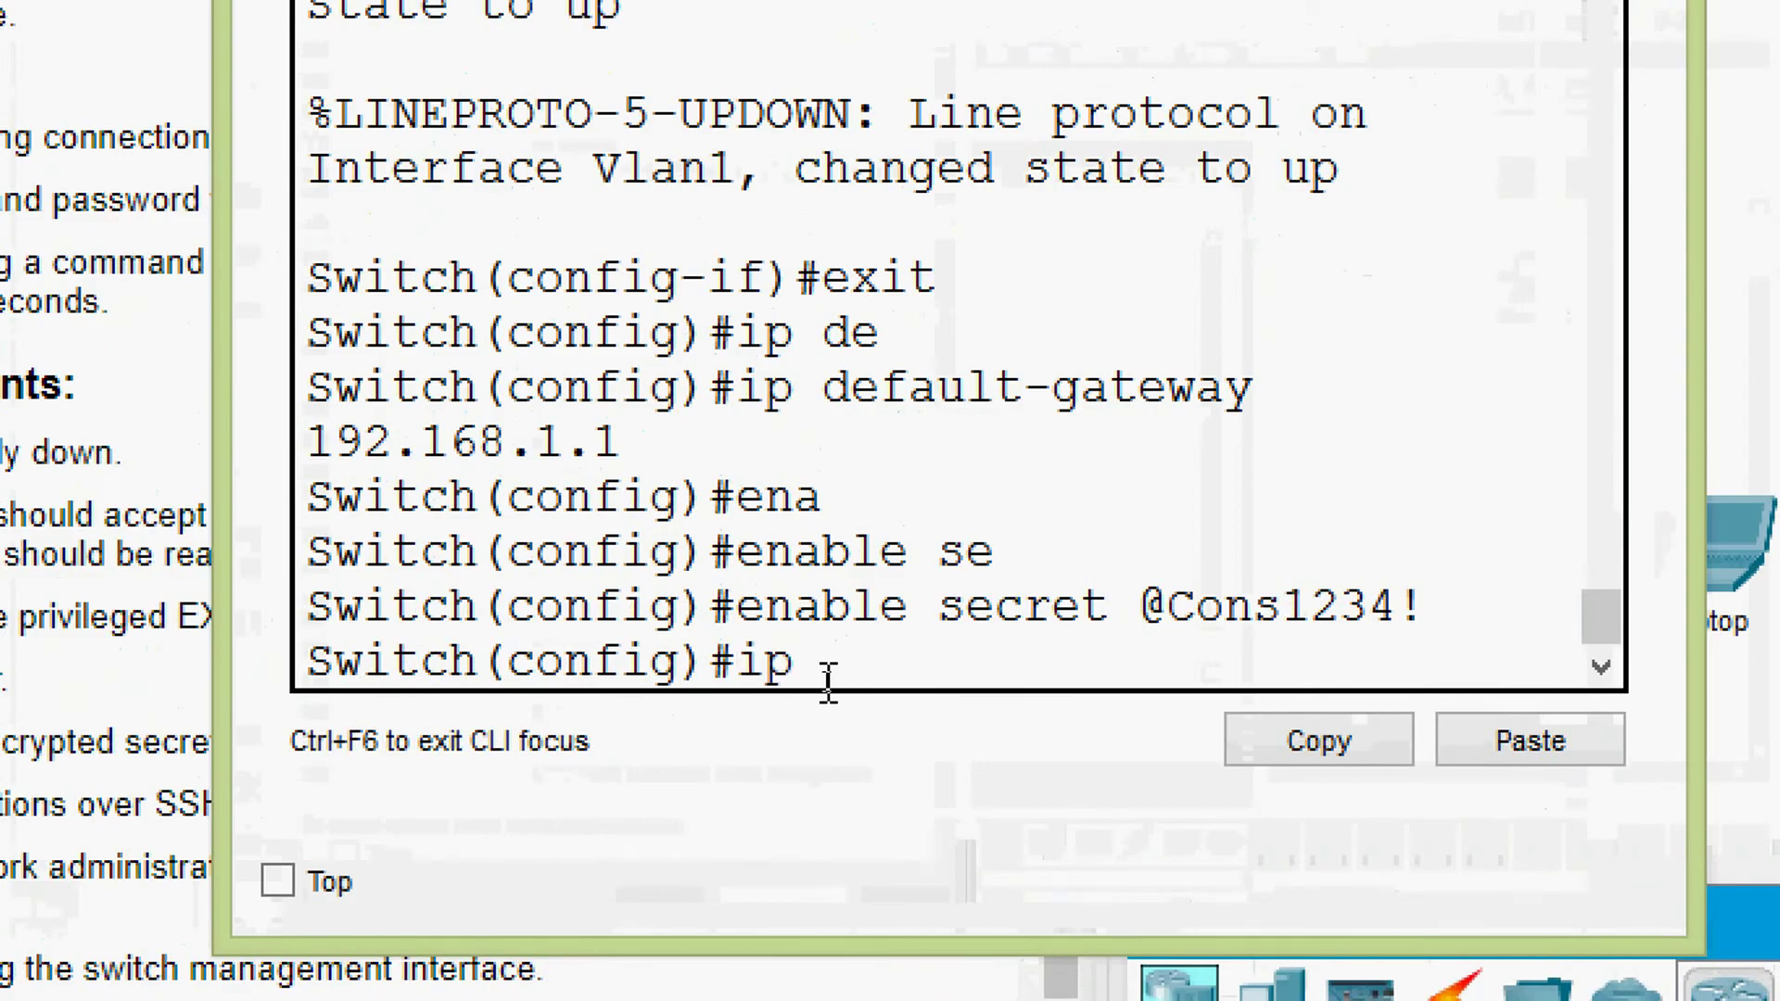
{"action": "type", "text": "domain"}
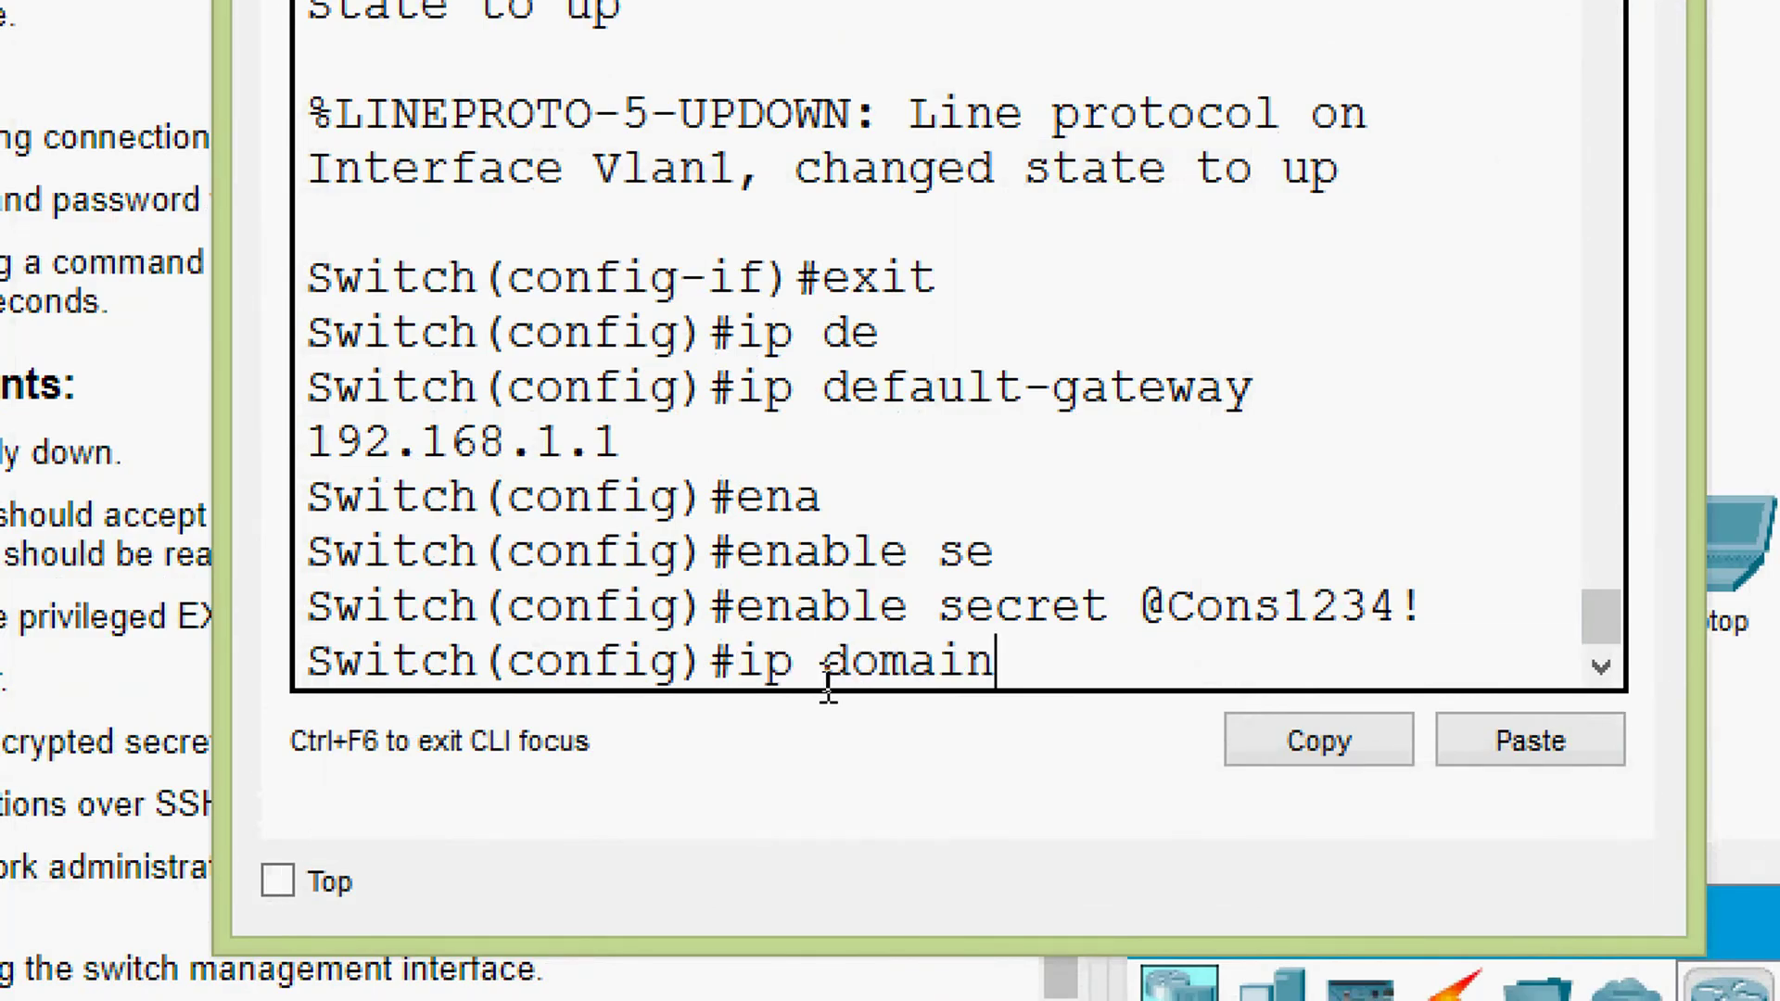
{"action": "type", "text": "-n"}
{"action": "key", "text": "Tab"}
{"action": "type", "text": "security."}
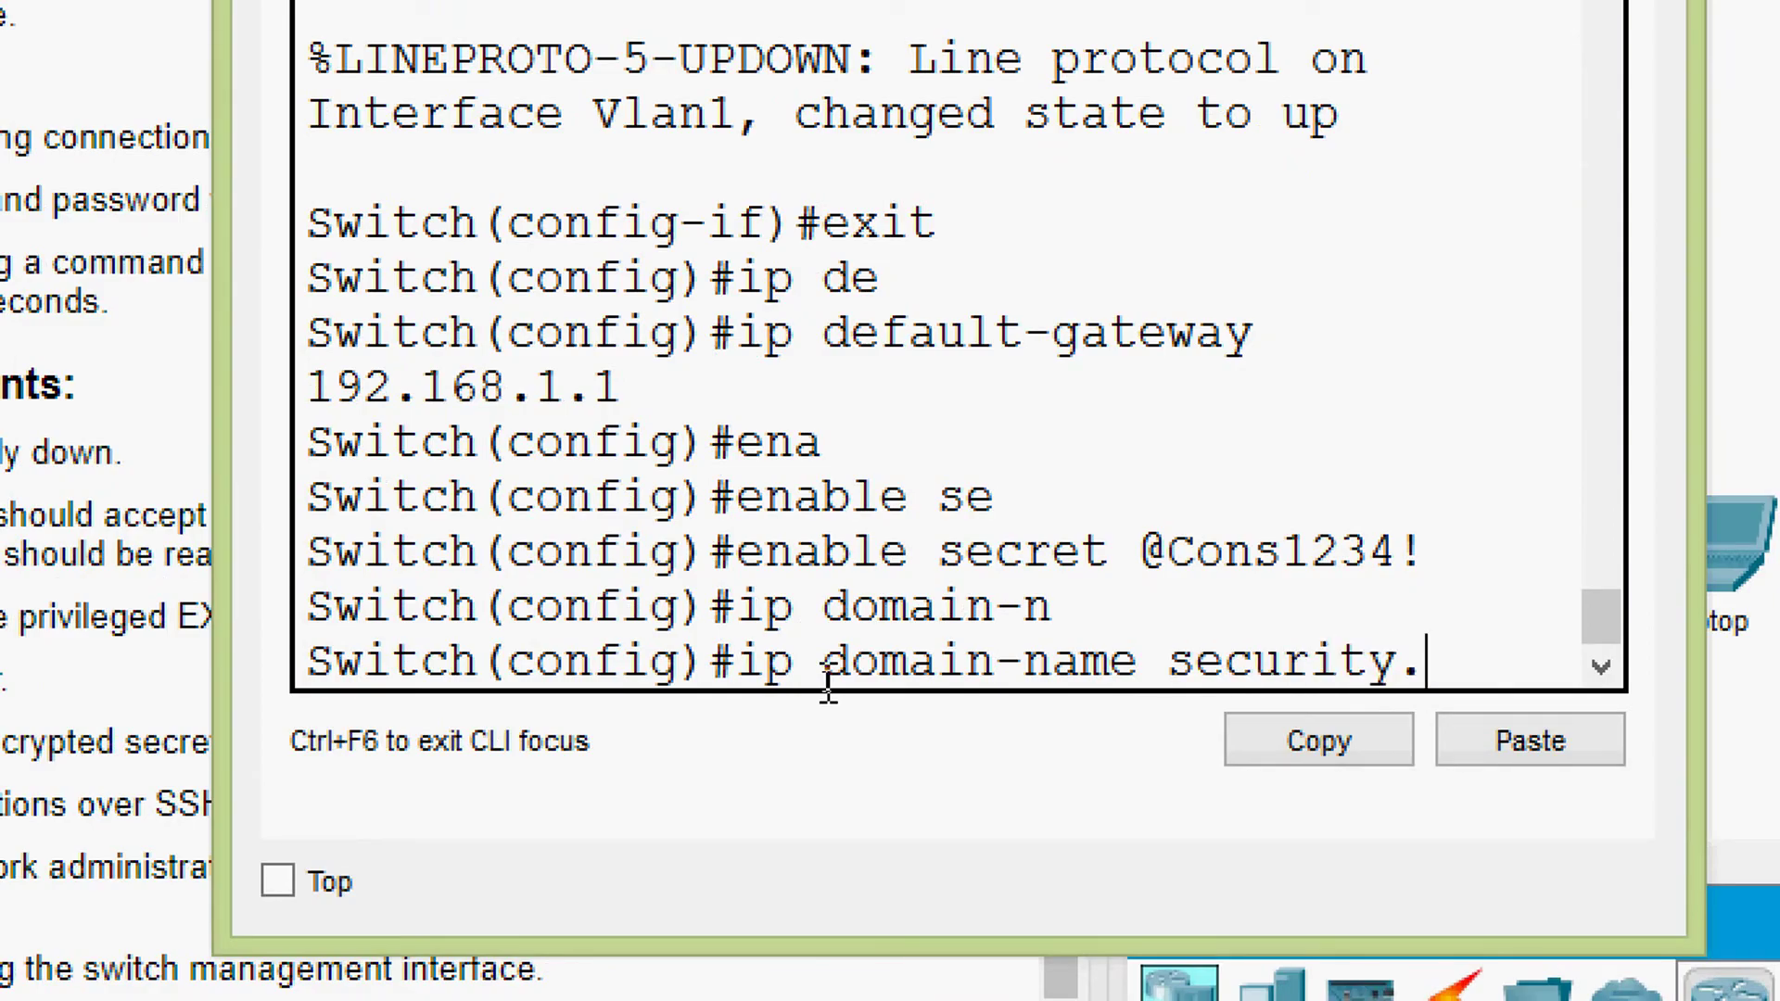
{"action": "type", "text": "com"}
{"action": "key", "text": "Return"}
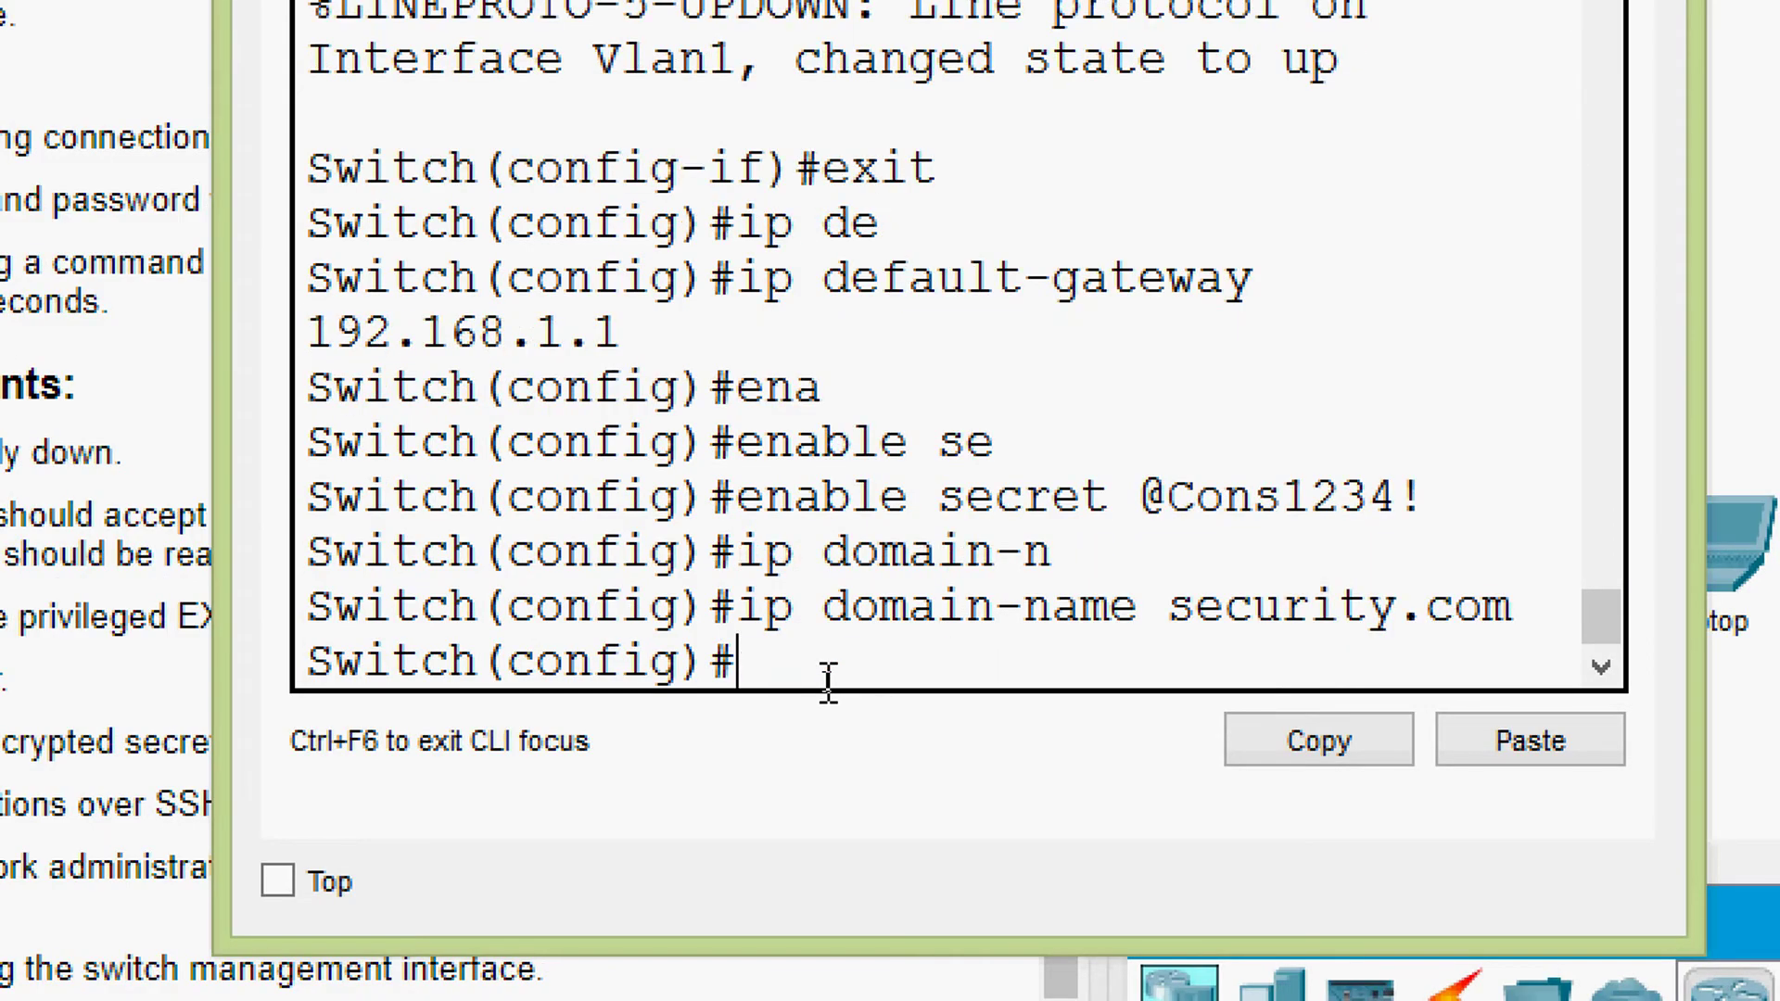
{"action": "type", "text": "cry"}
{"action": "key", "text": "Tab"}
{"action": "type", "text": "ke"}
{"action": "key", "text": "Tab"}
{"action": "type", "text": "g"}
{"action": "key", "text": "Tab"}
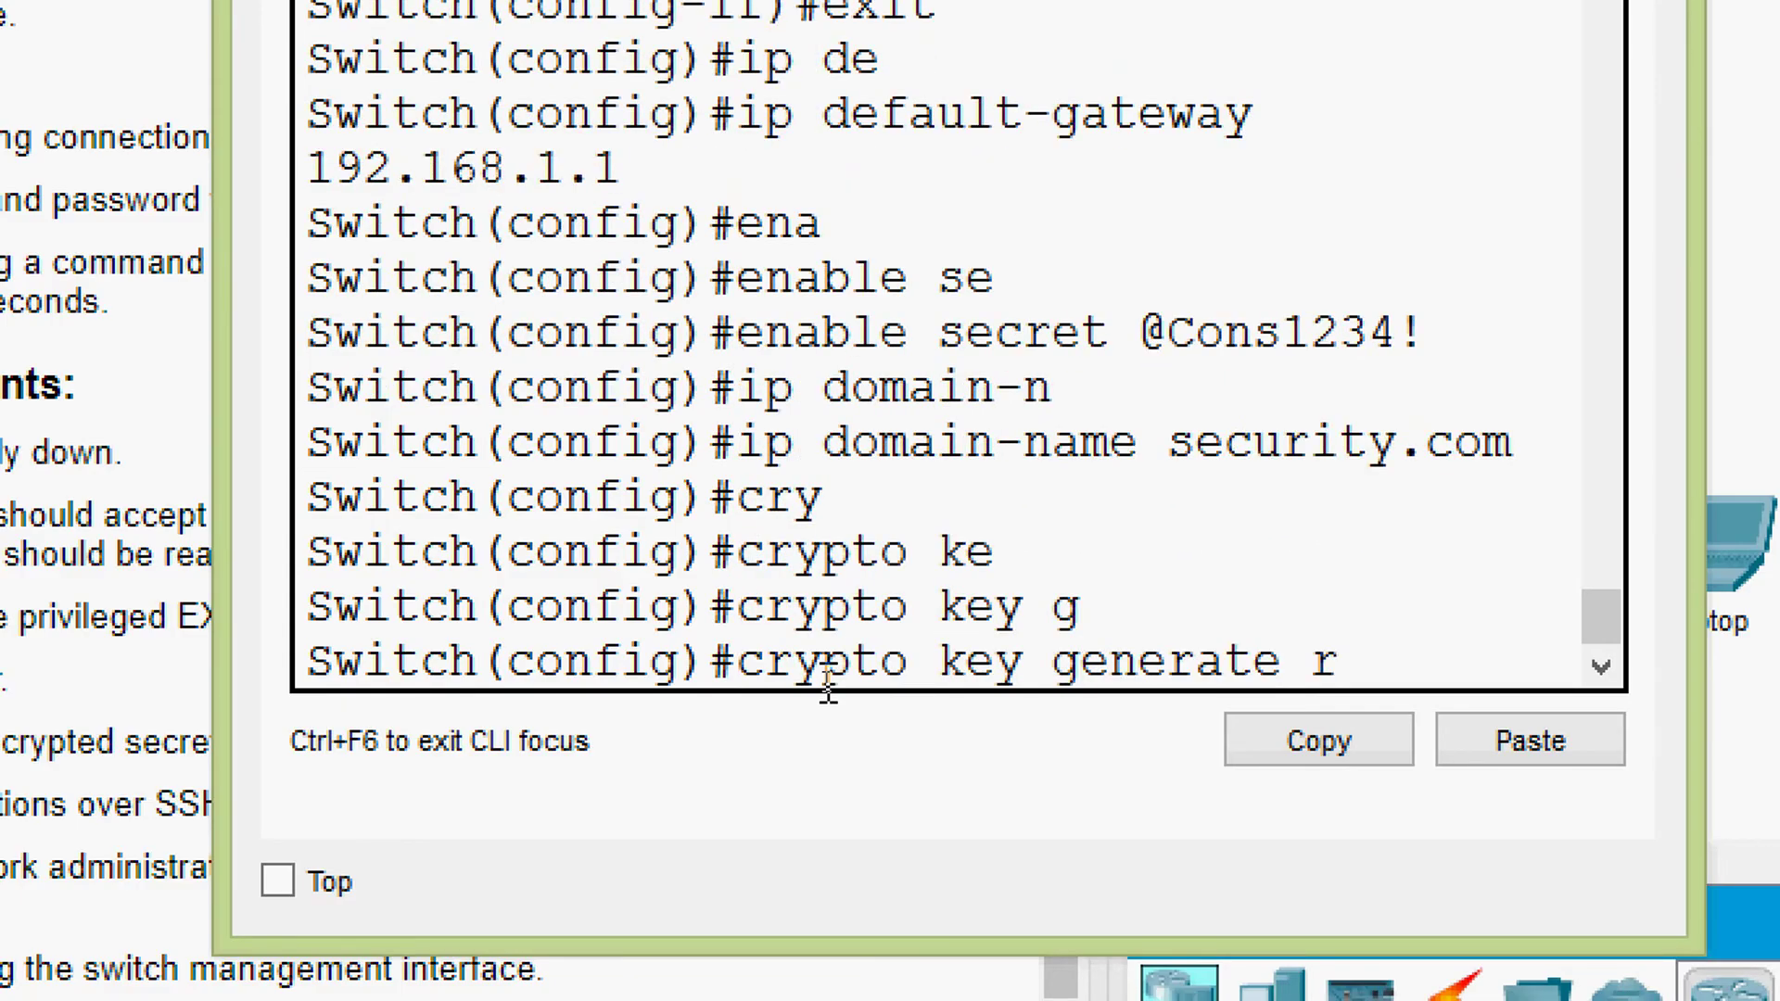
{"action": "type", "text": "r"}
{"action": "key", "text": "Tab"}
{"action": "key", "text": "Return"}
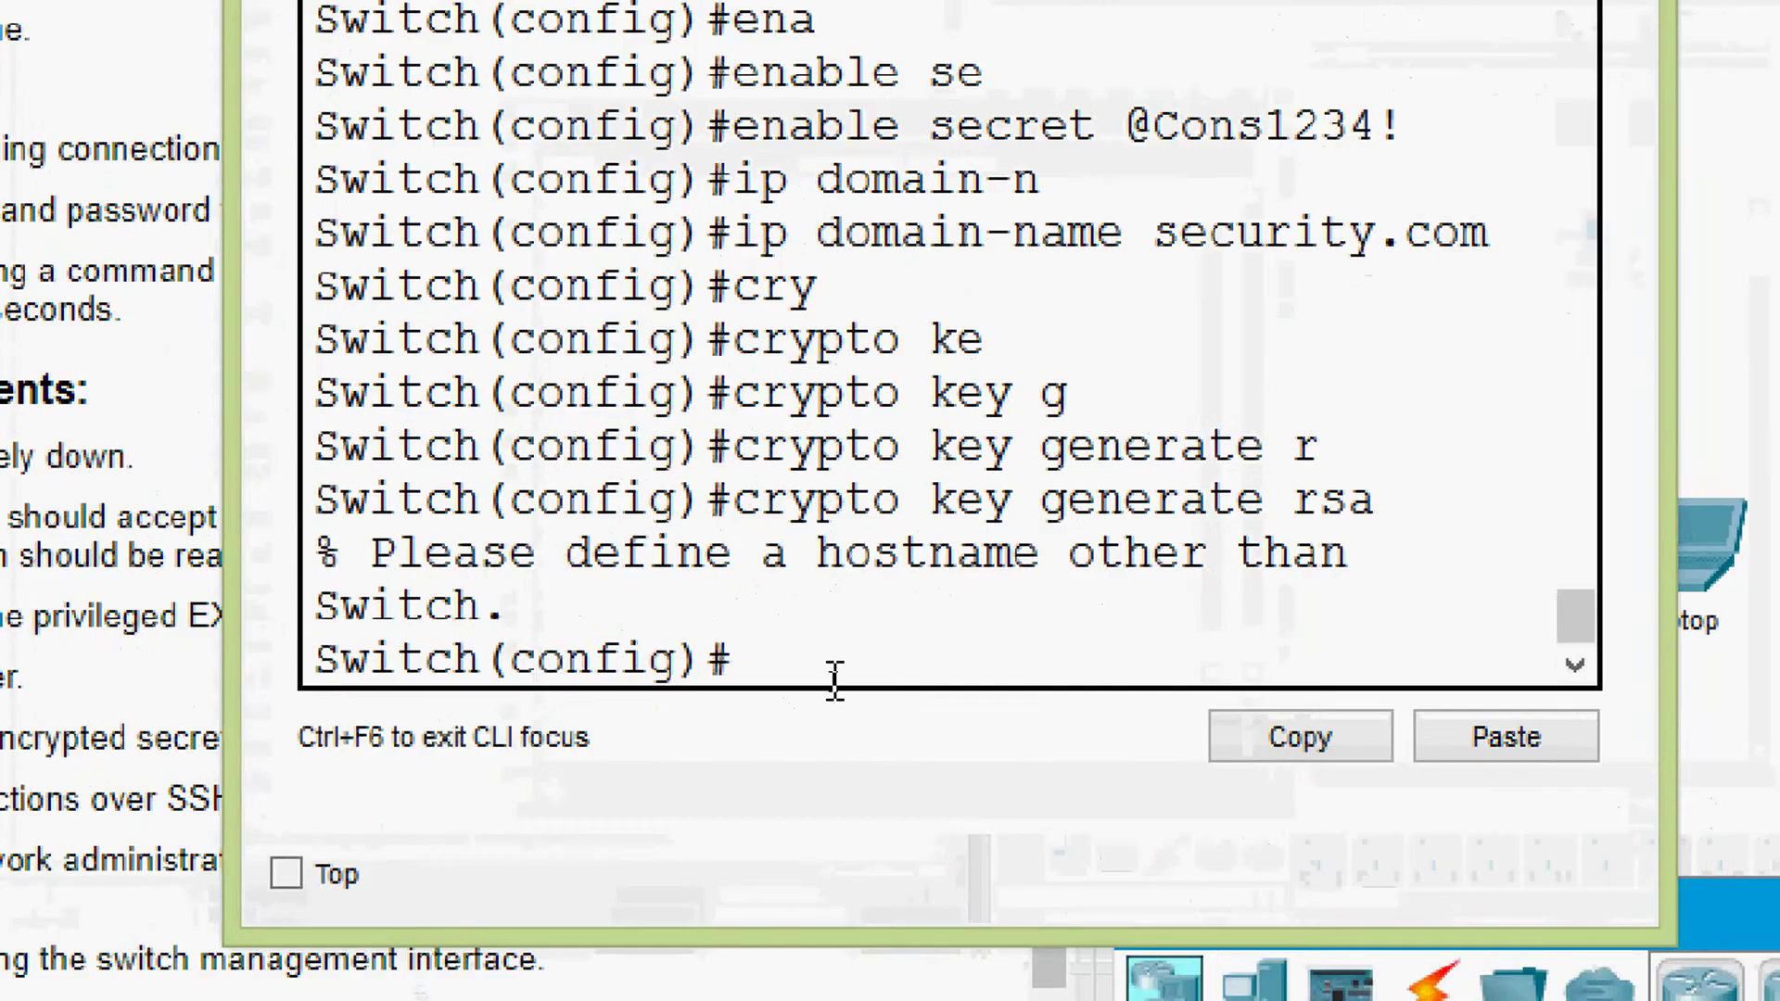
Step: Rename the switch's hostname to SW-1
{"action": "type", "text": "host"}
{"action": "key", "text": "Tab"}
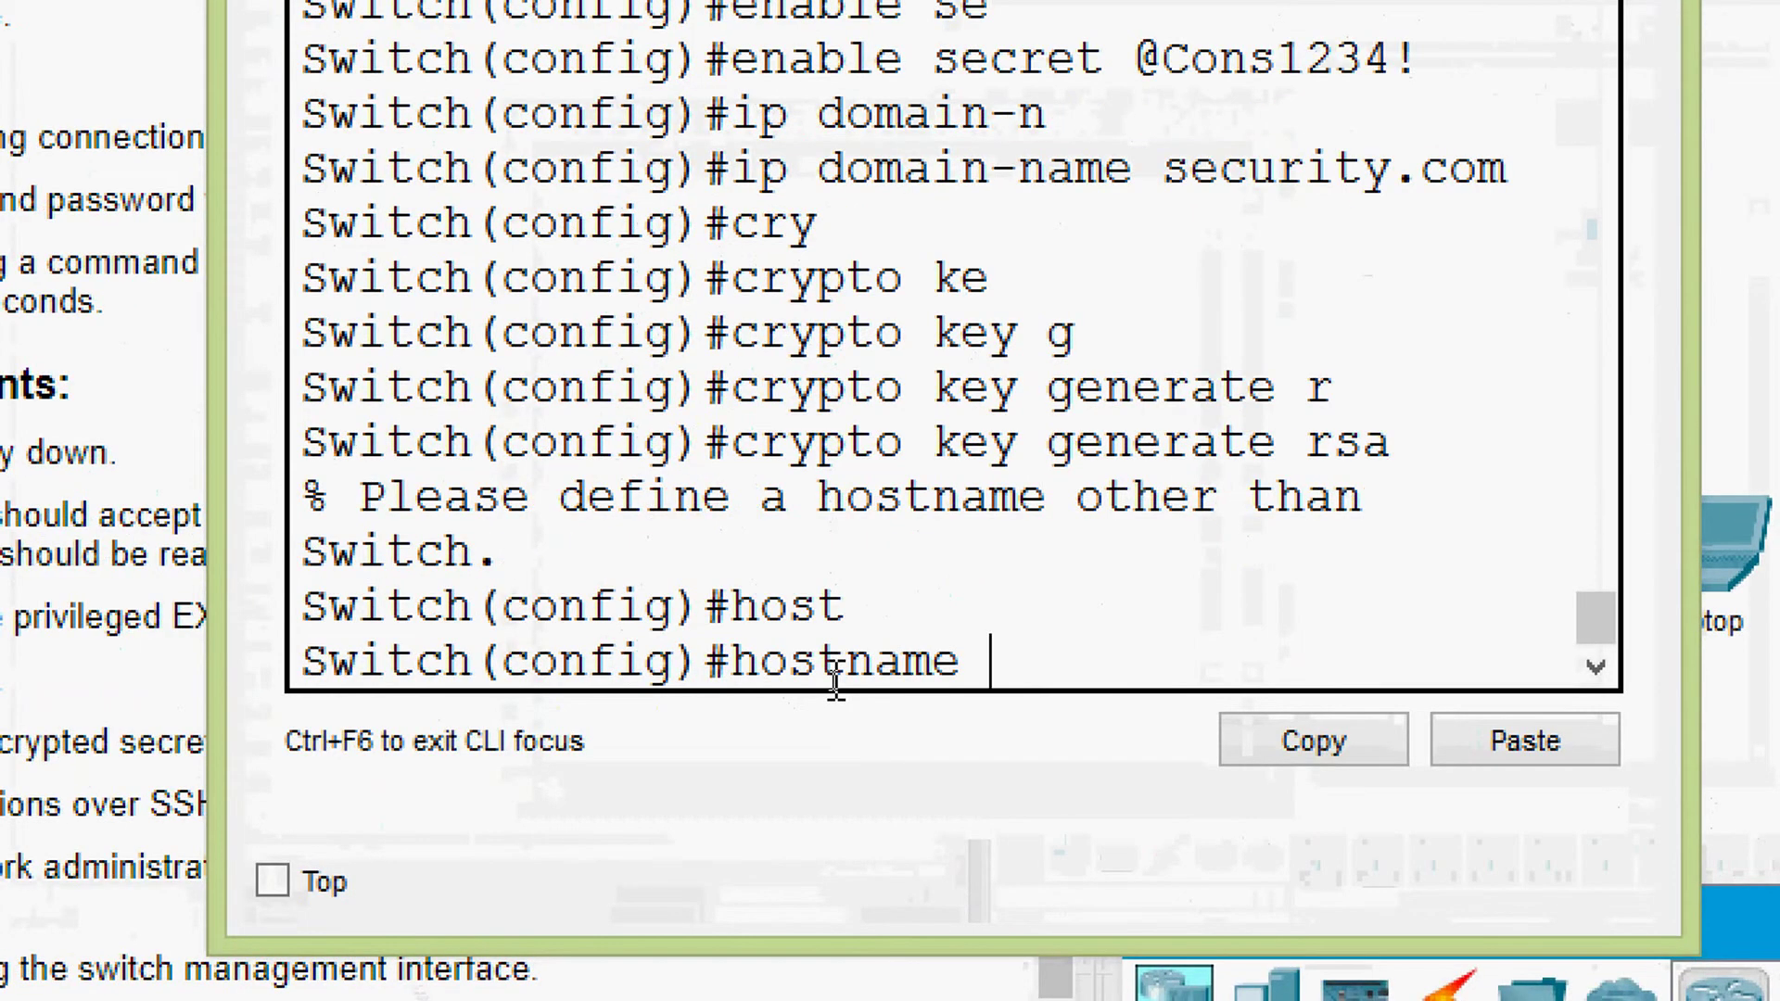
{"action": "type", "text": "SW-1"}
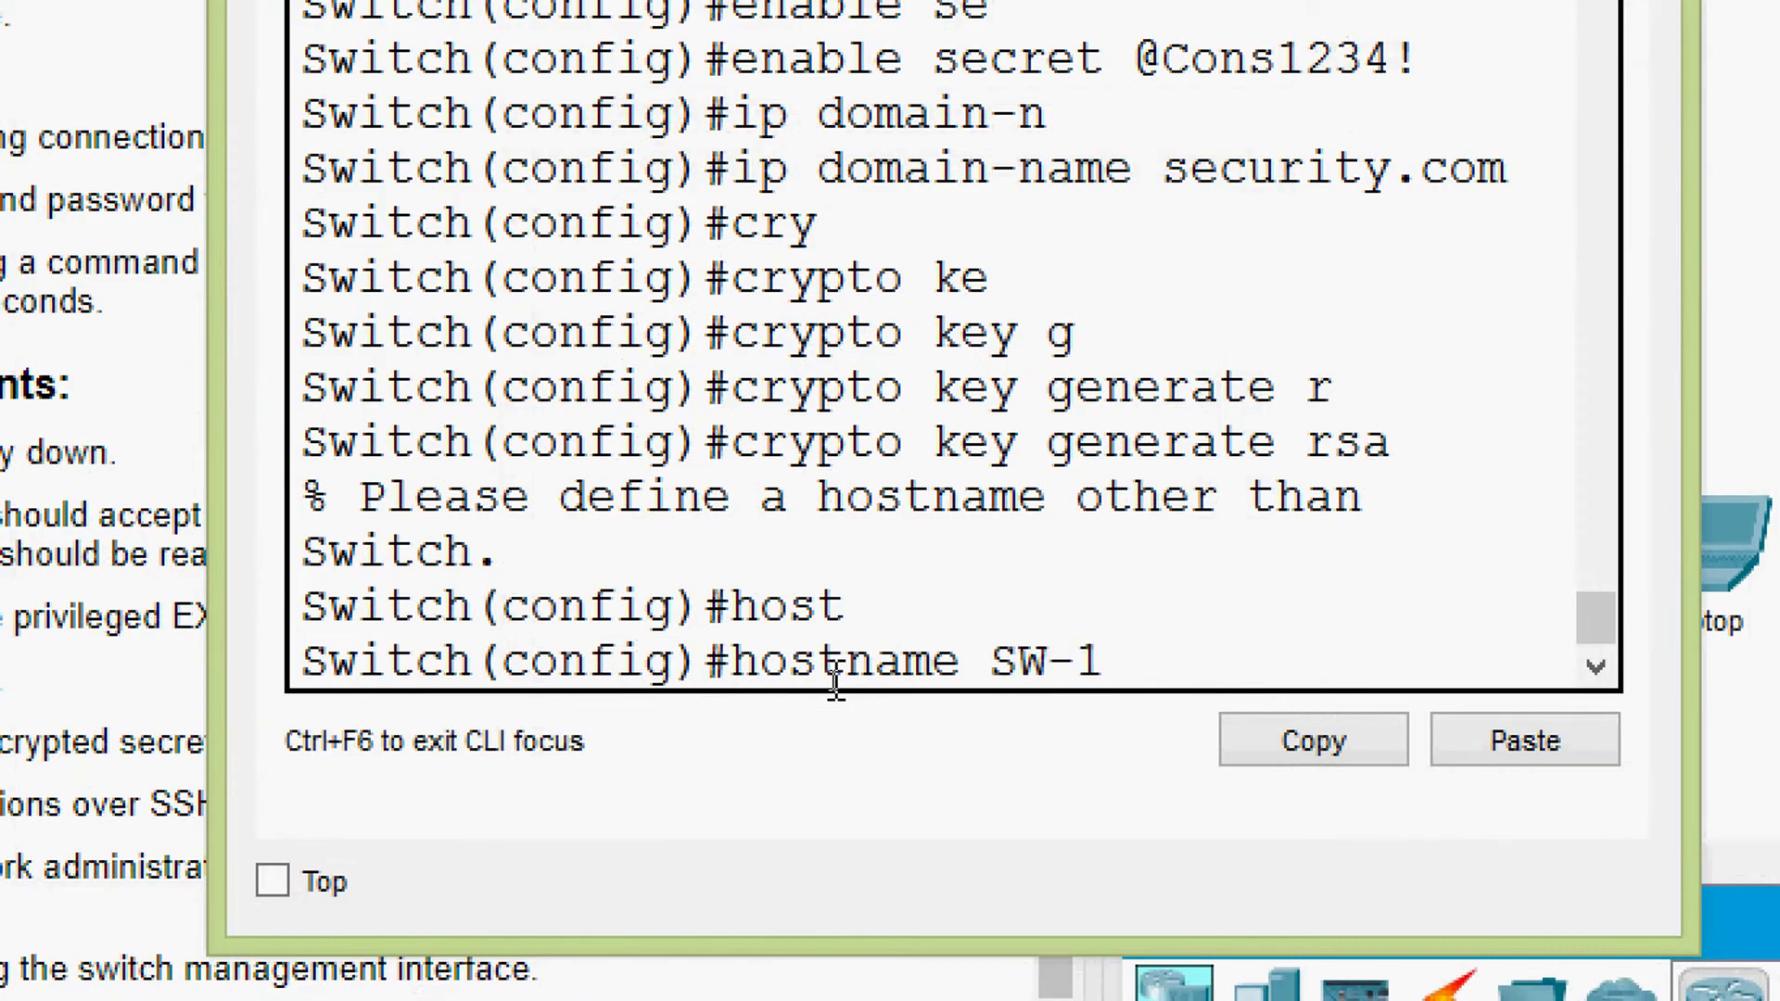
{"action": "key", "text": "Return"}
Step: Generate RSA keys with a 1024-bit modulus using crypto key generate rsa
{"action": "type", "text": "CRY"}
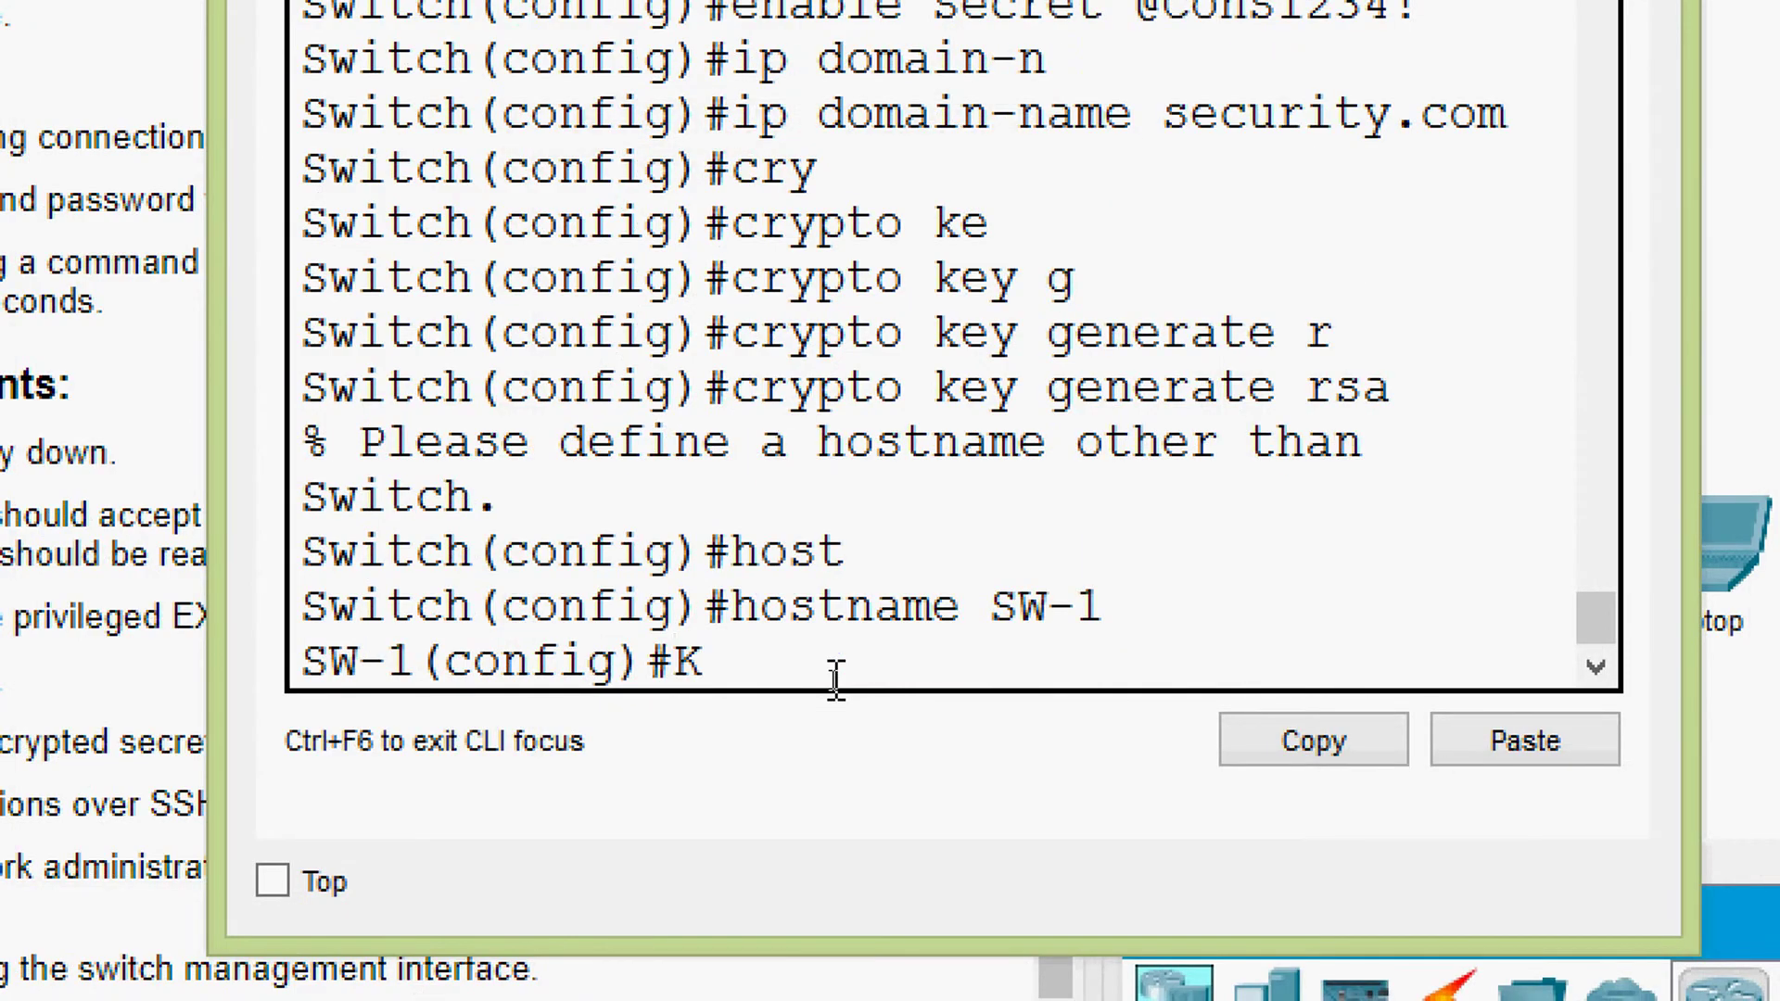
{"action": "key", "text": "Tab"}
{"action": "type", "text": "ke"}
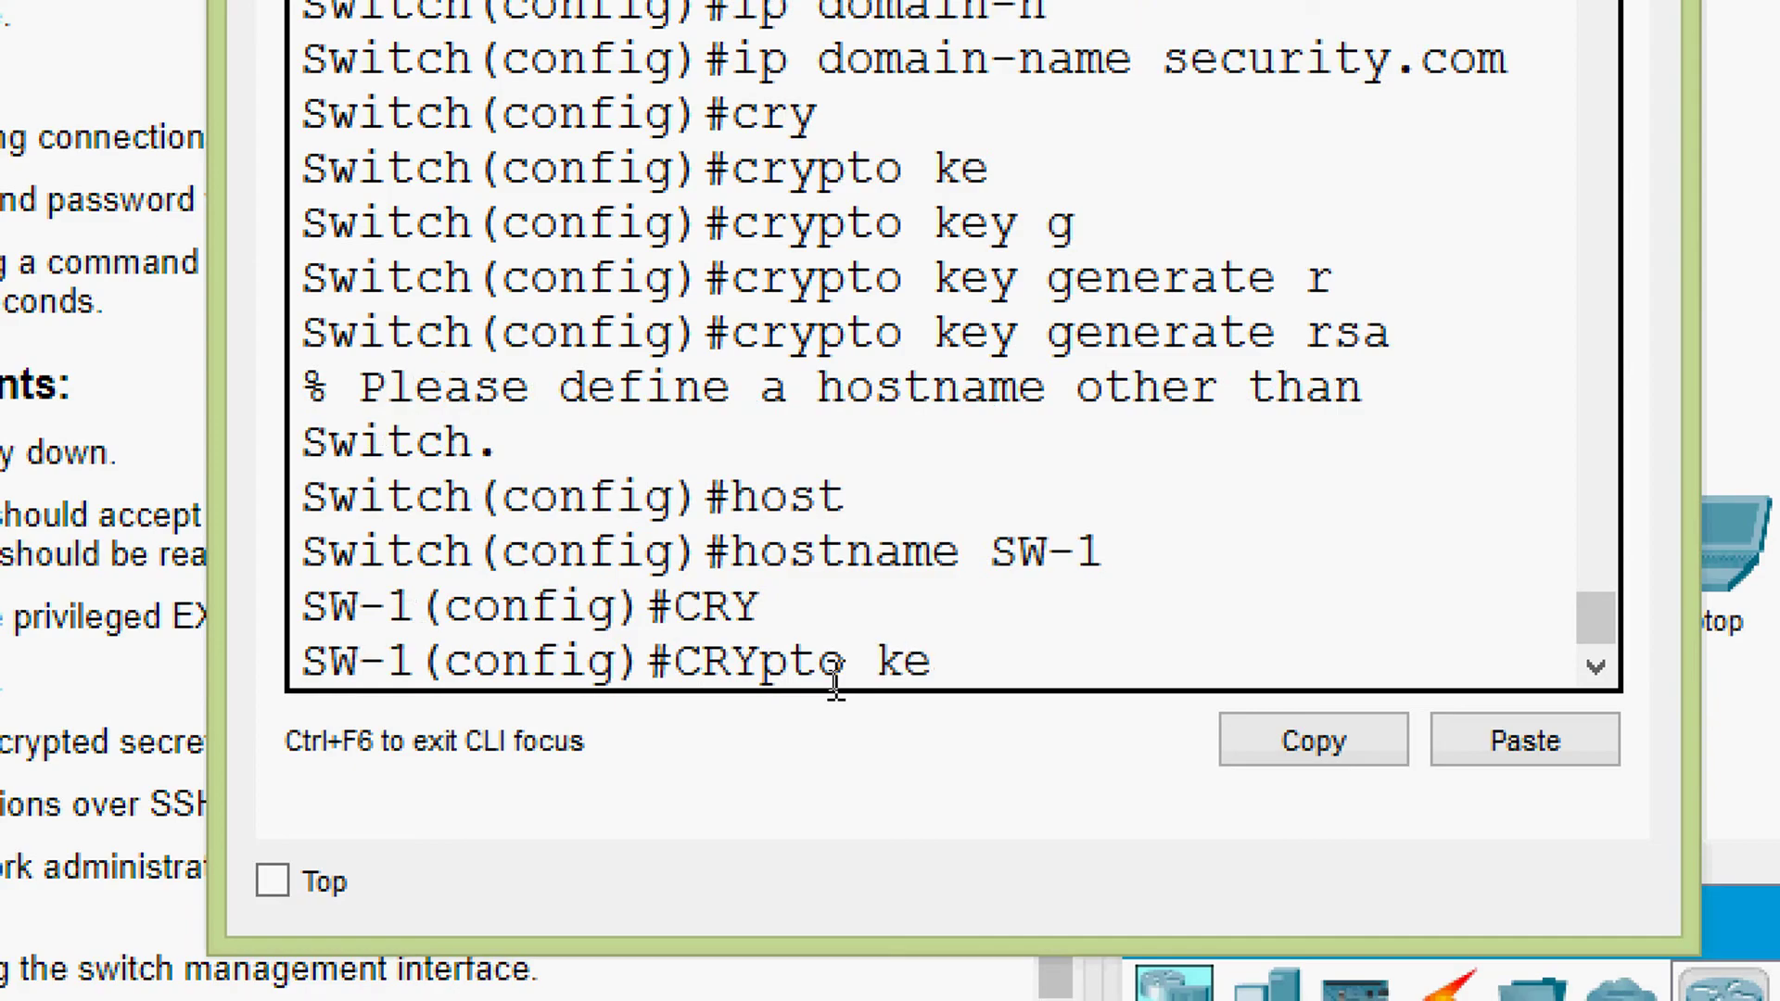
{"action": "key", "text": "Tab"}
{"action": "type", "text": "g"}
{"action": "key", "text": "Tab"}
{"action": "type", "text": "r"}
{"action": "key", "text": "Tab"}
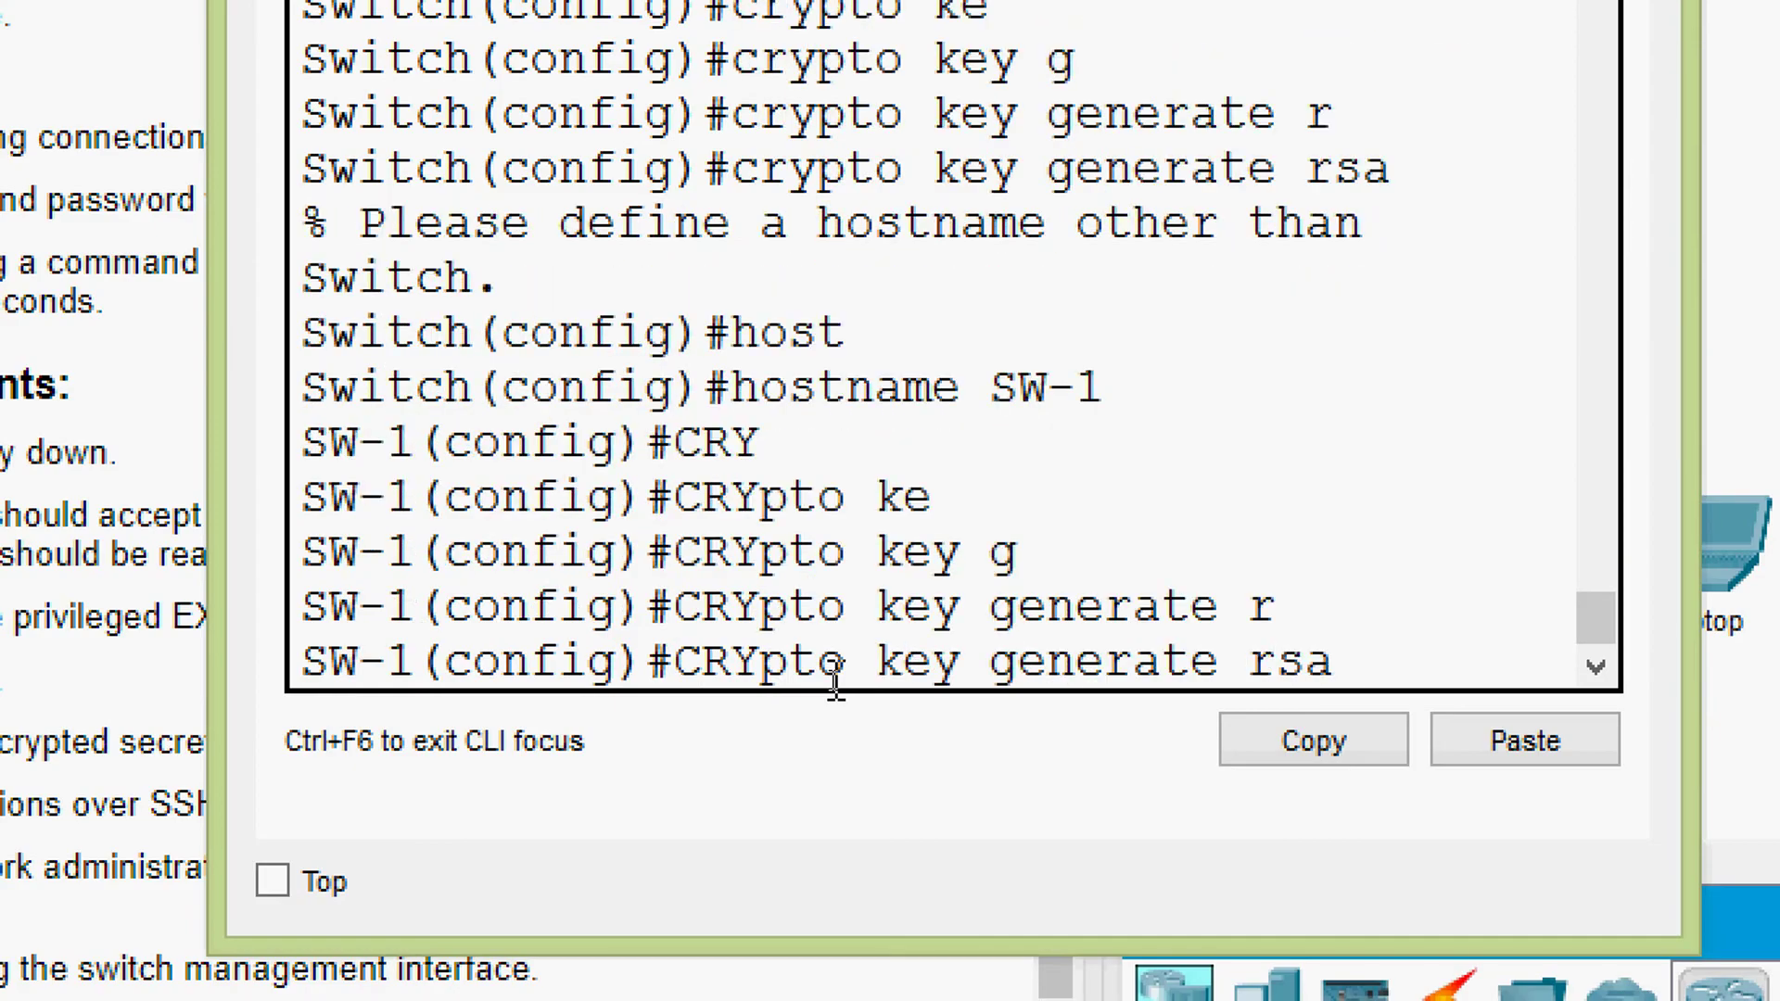
{"action": "key", "text": "Return"}
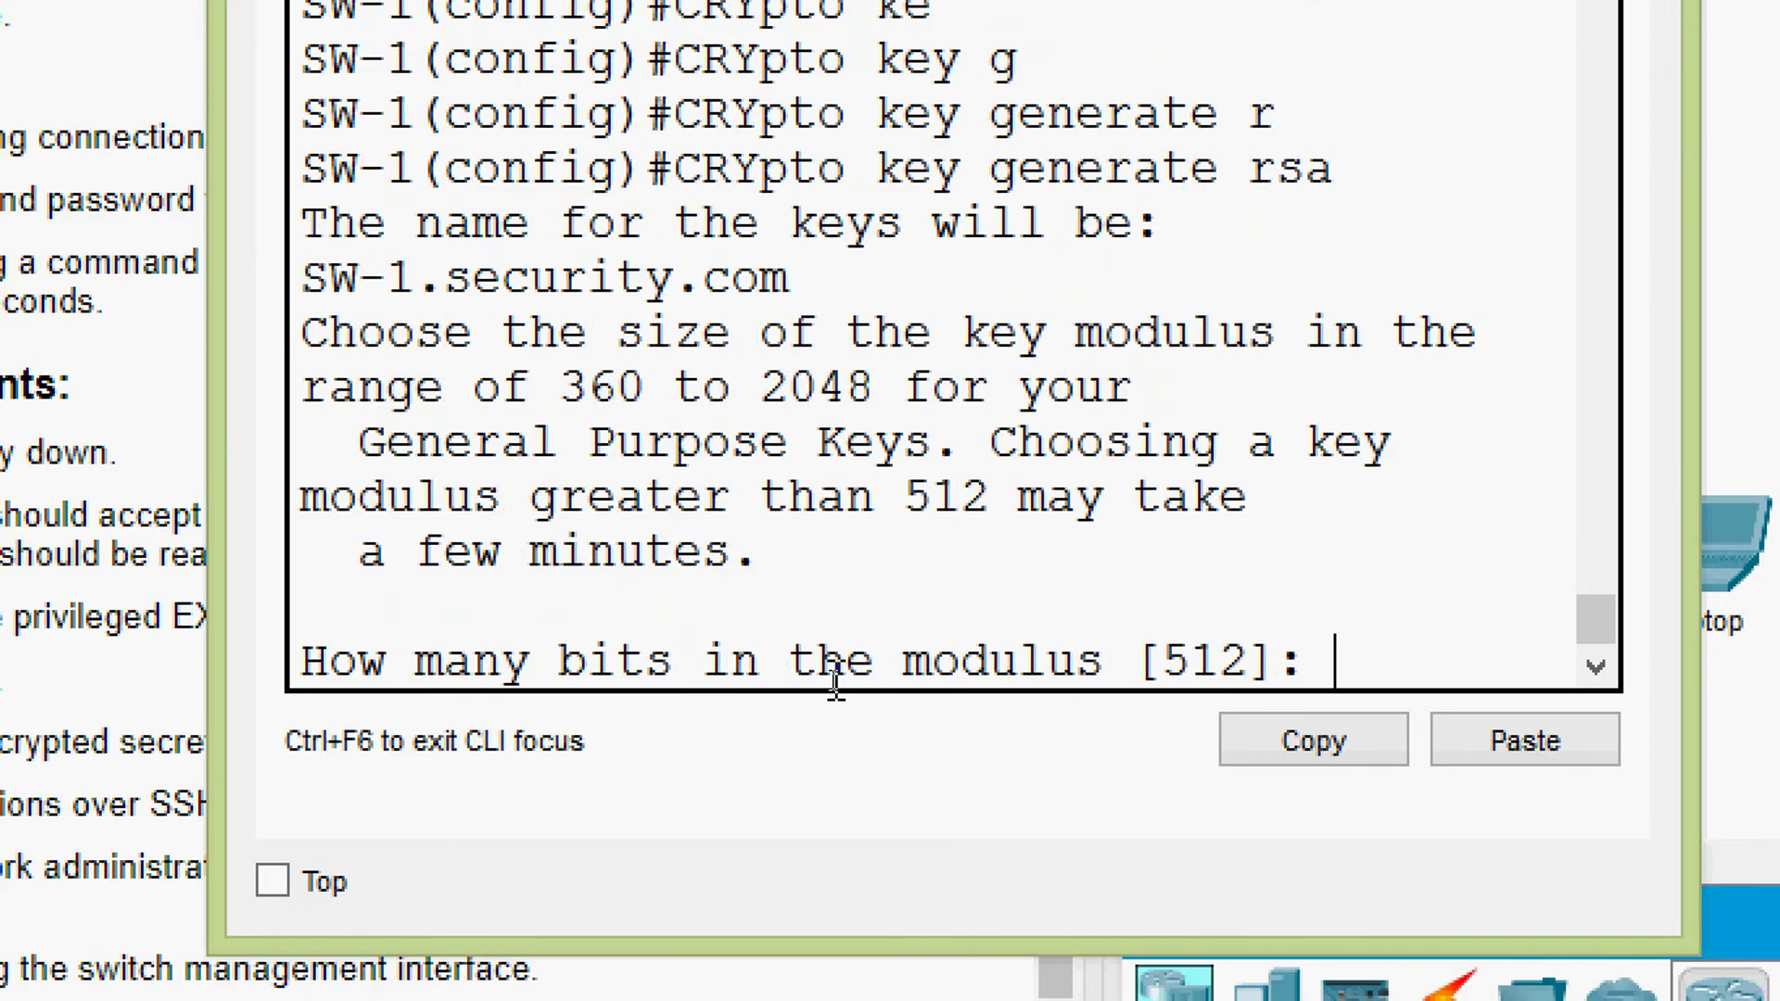
{"action": "type", "text": "1024"}
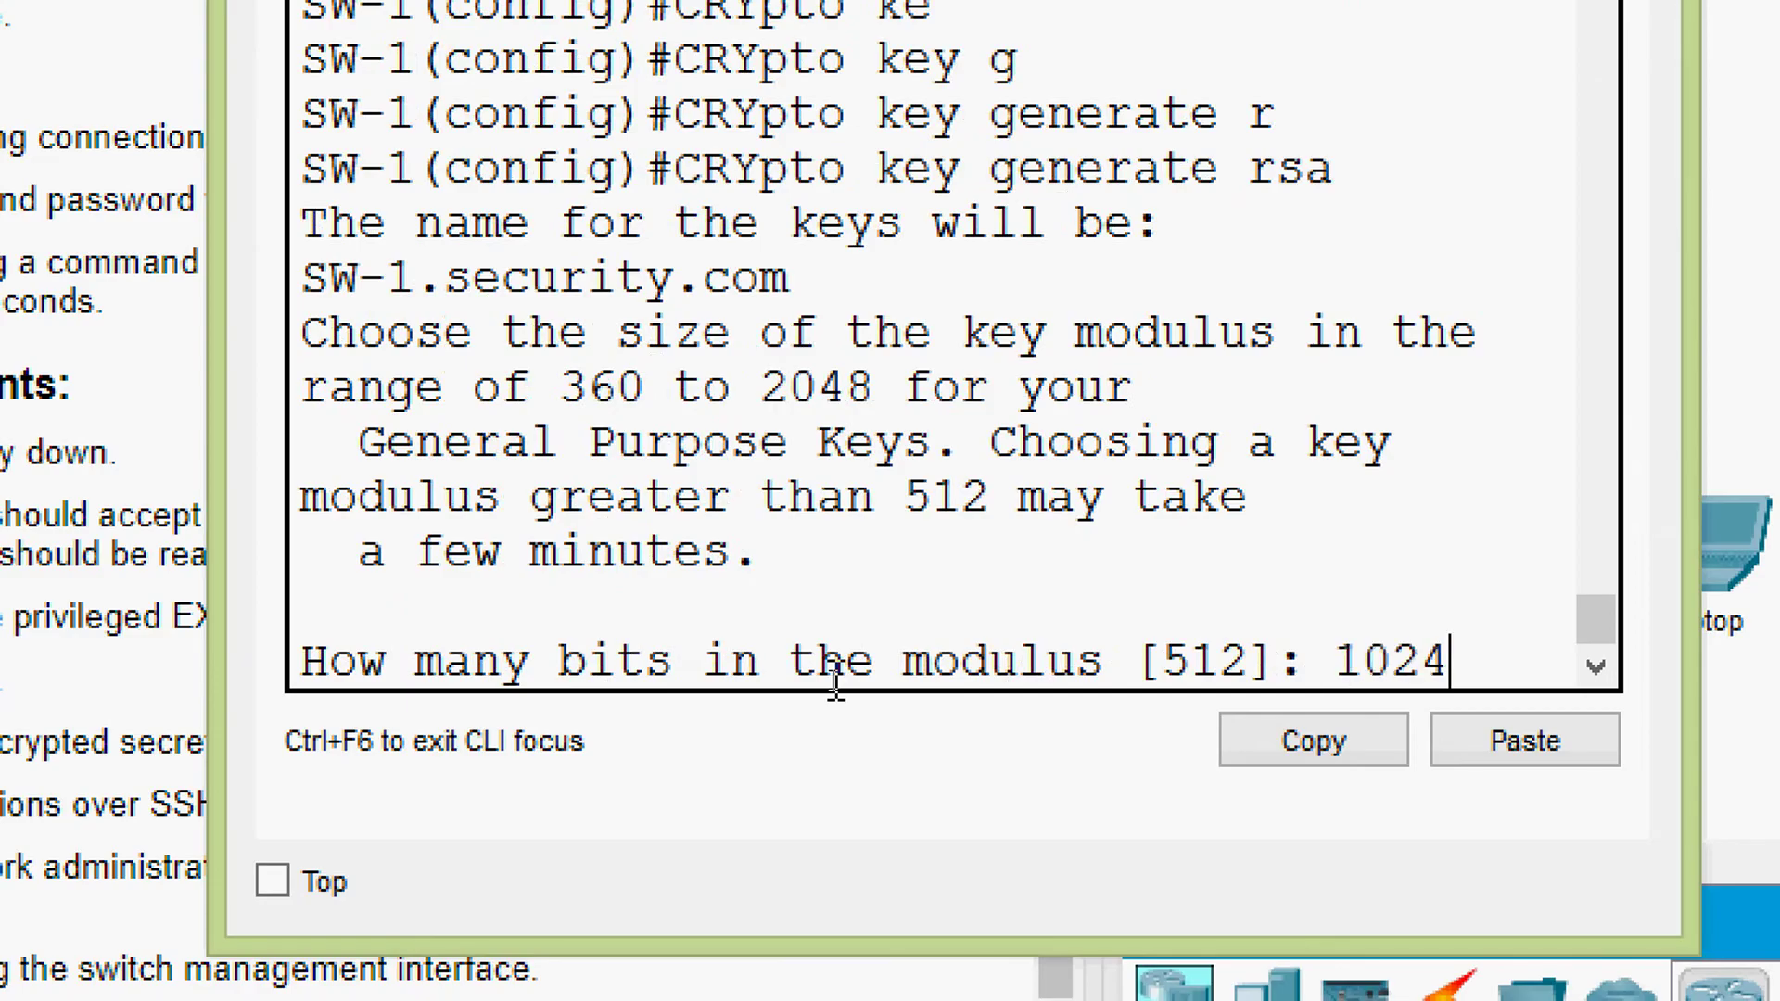
{"action": "key", "text": "Return"}
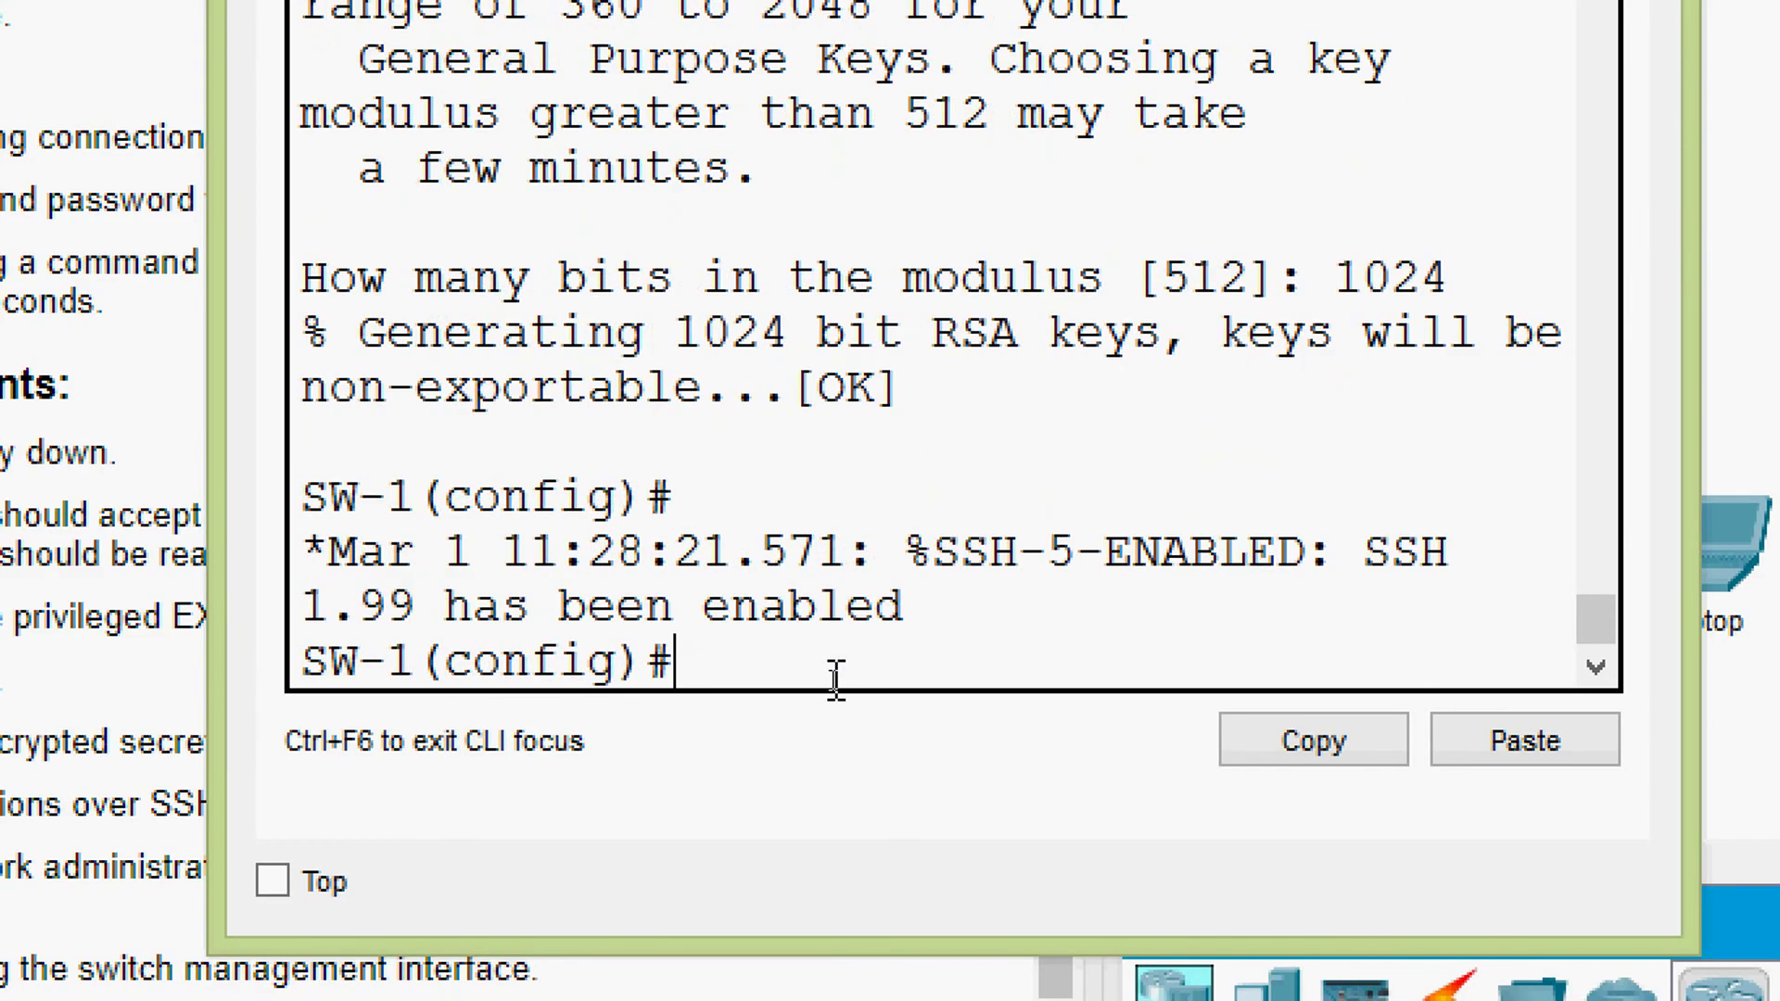
{"action": "key", "text": "Return"}
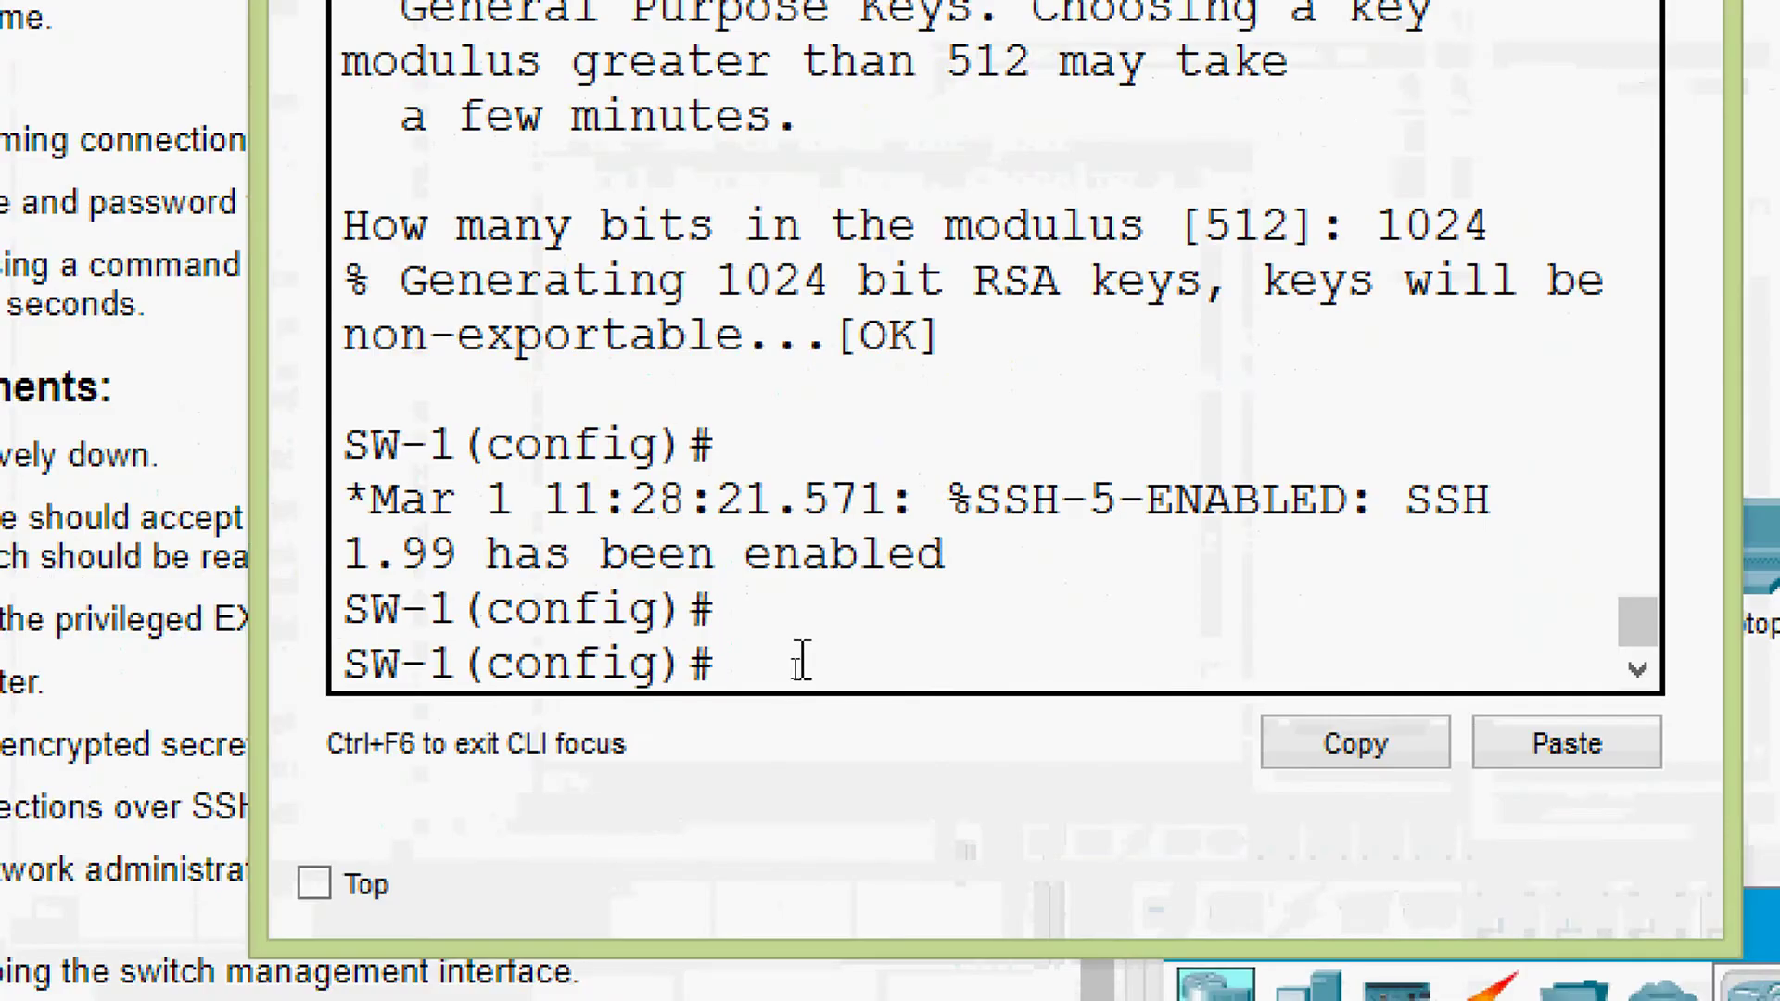
Step: Enter line vty 0 15 and restrict those lines to SSH-only transport input
{"action": "type", "text": "line"}
{"action": "key", "text": "Tab"}
{"action": "type", "text": "vt"}
{"action": "key", "text": "Tab"}
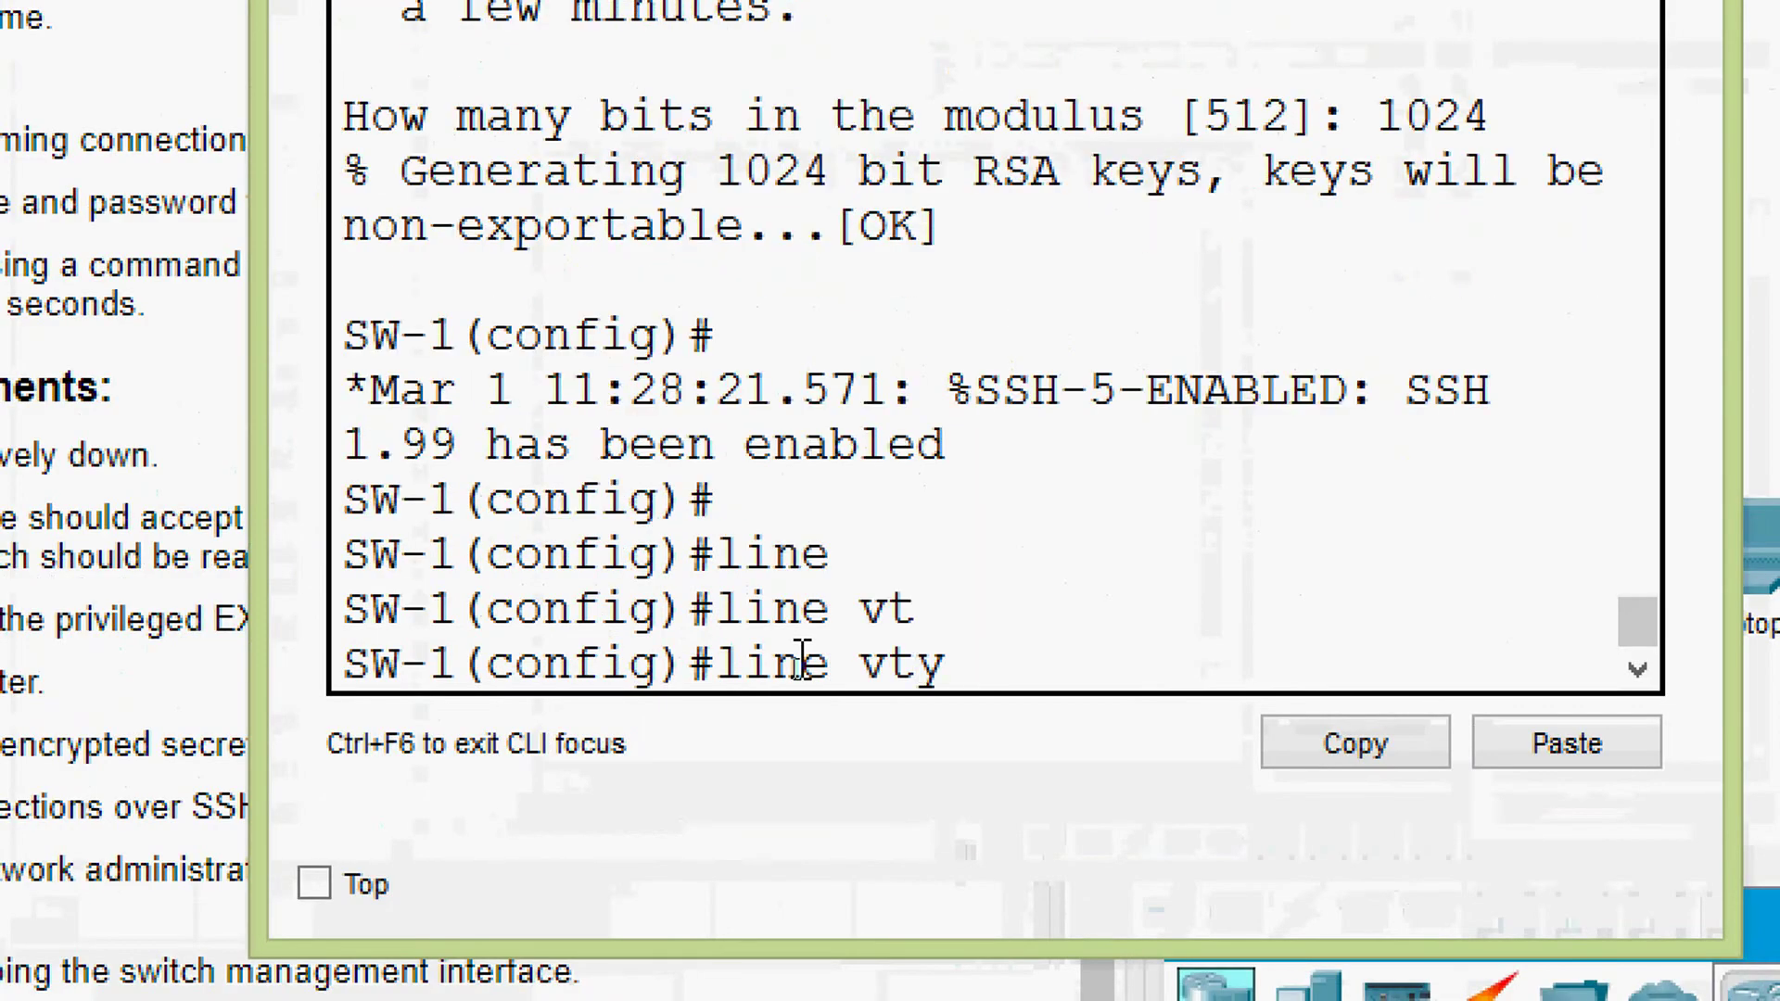
{"action": "type", "text": "0 15"}
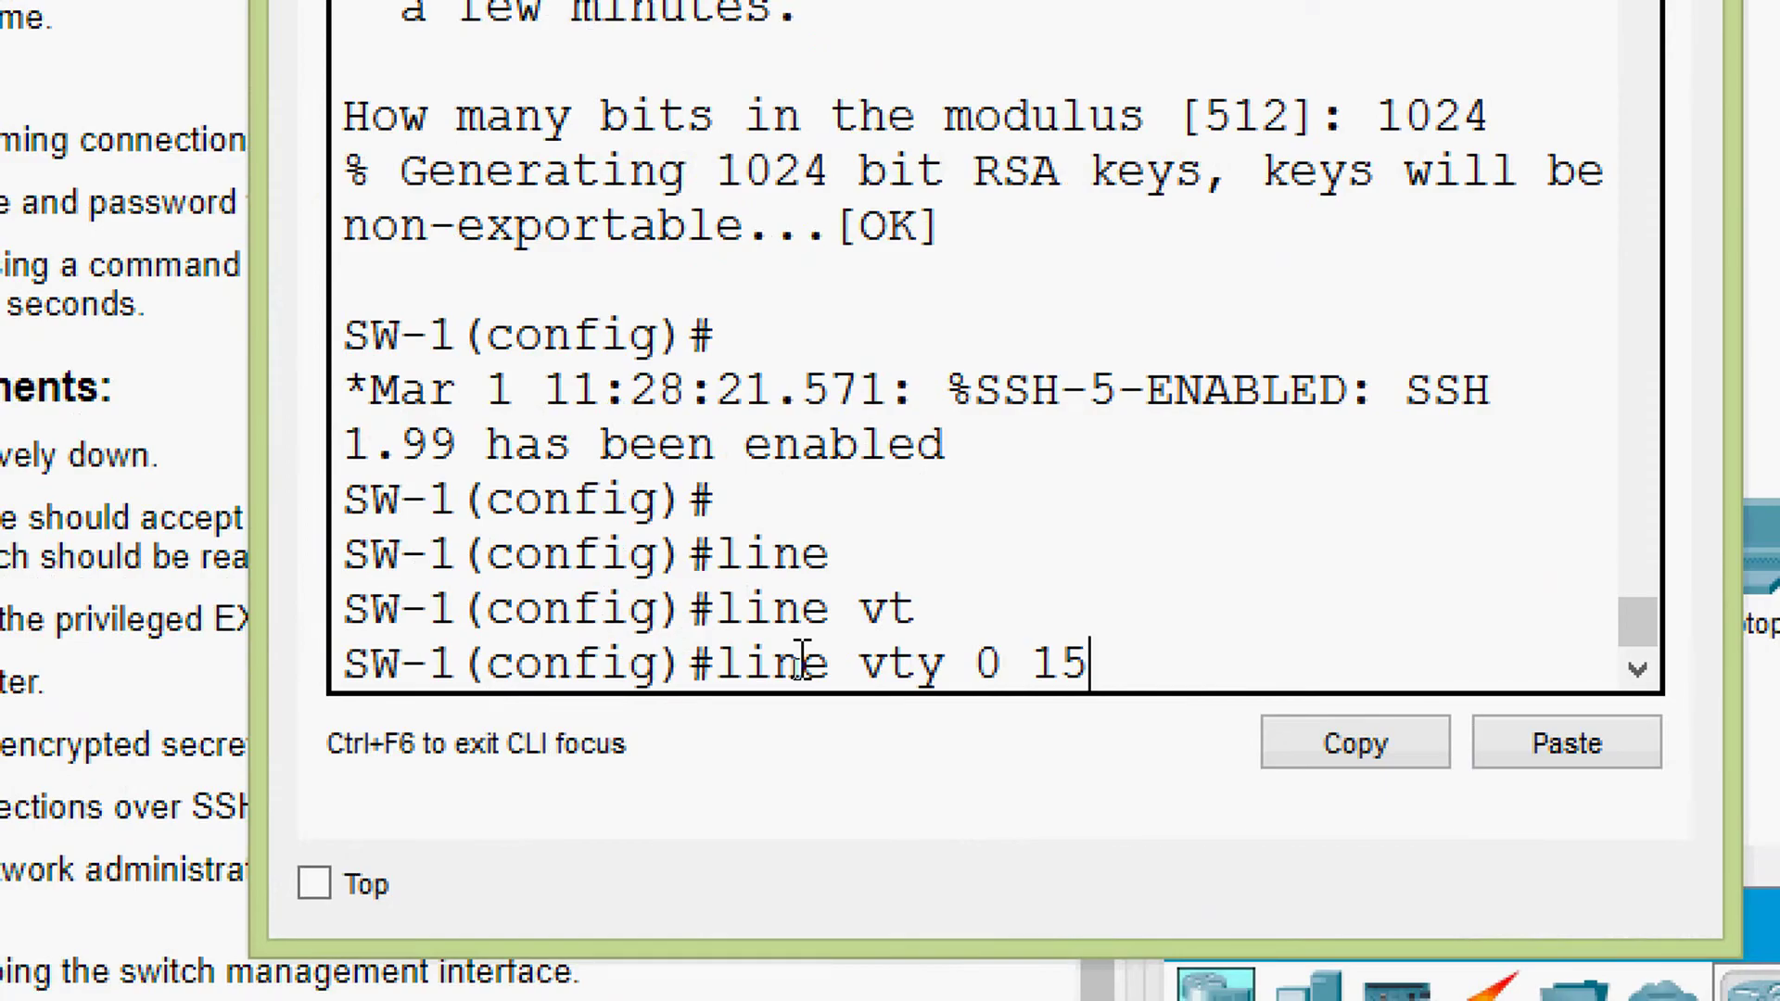
{"action": "key", "text": "Return"}
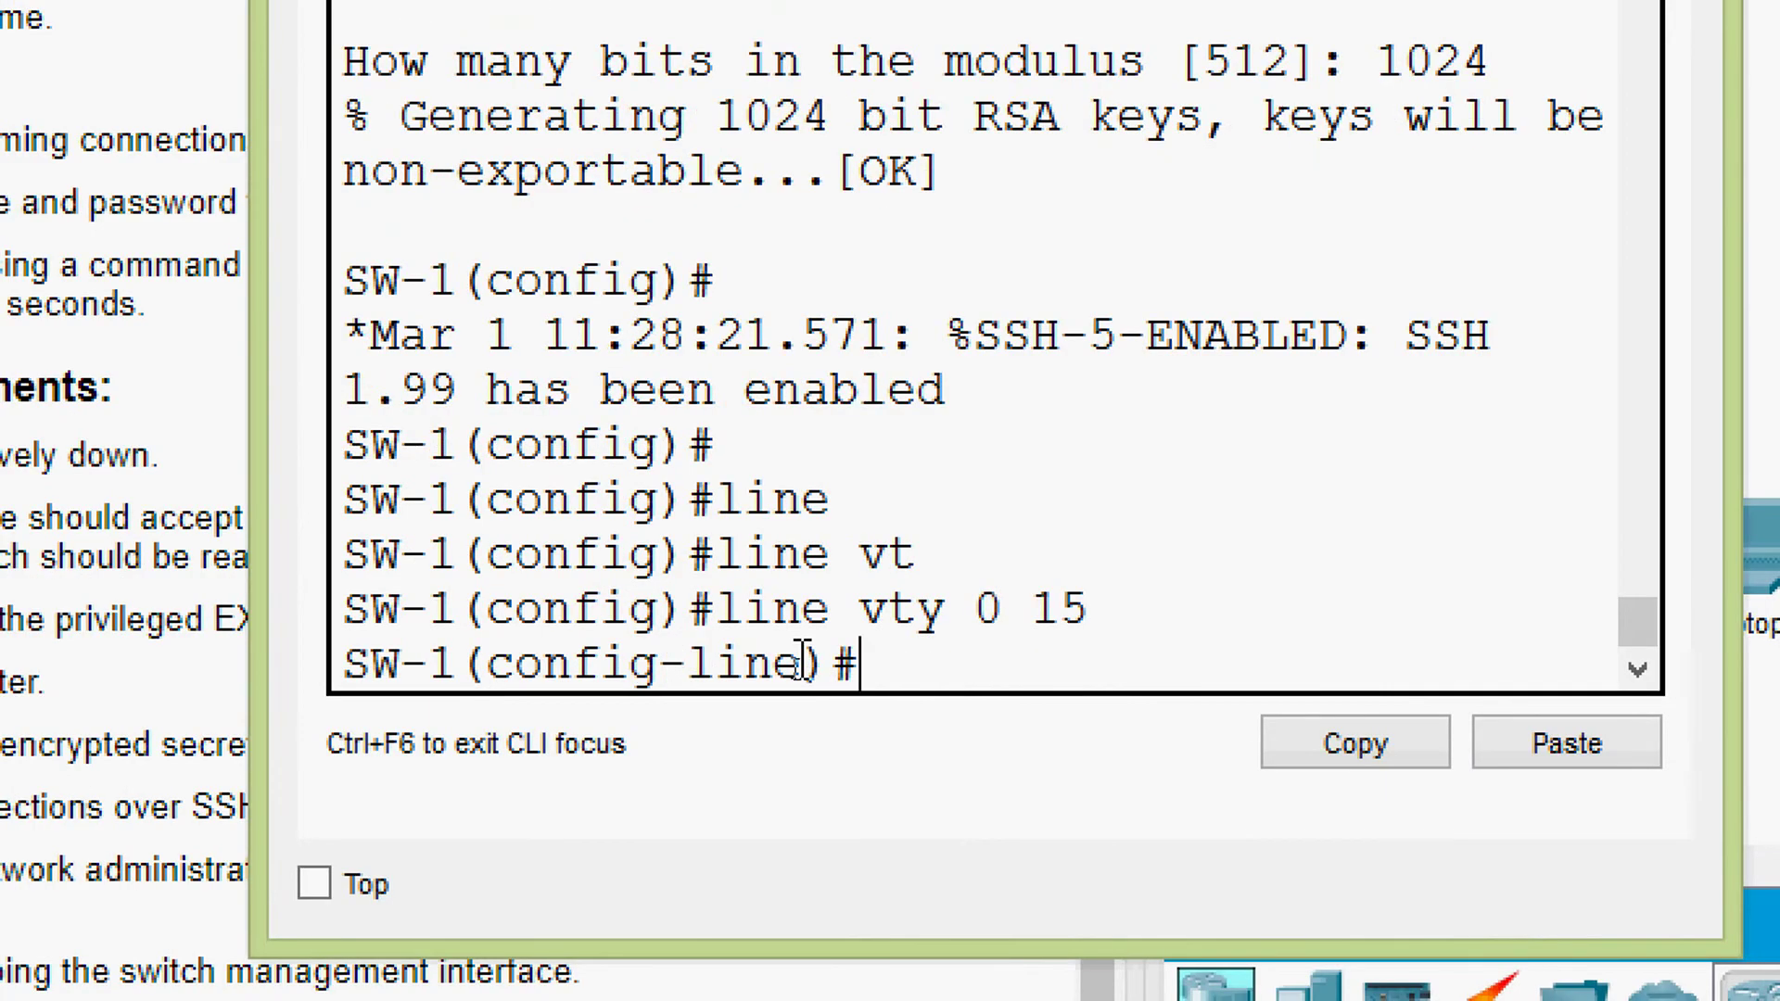
{"action": "type", "text": "tr"}
{"action": "key", "text": "Tab"}
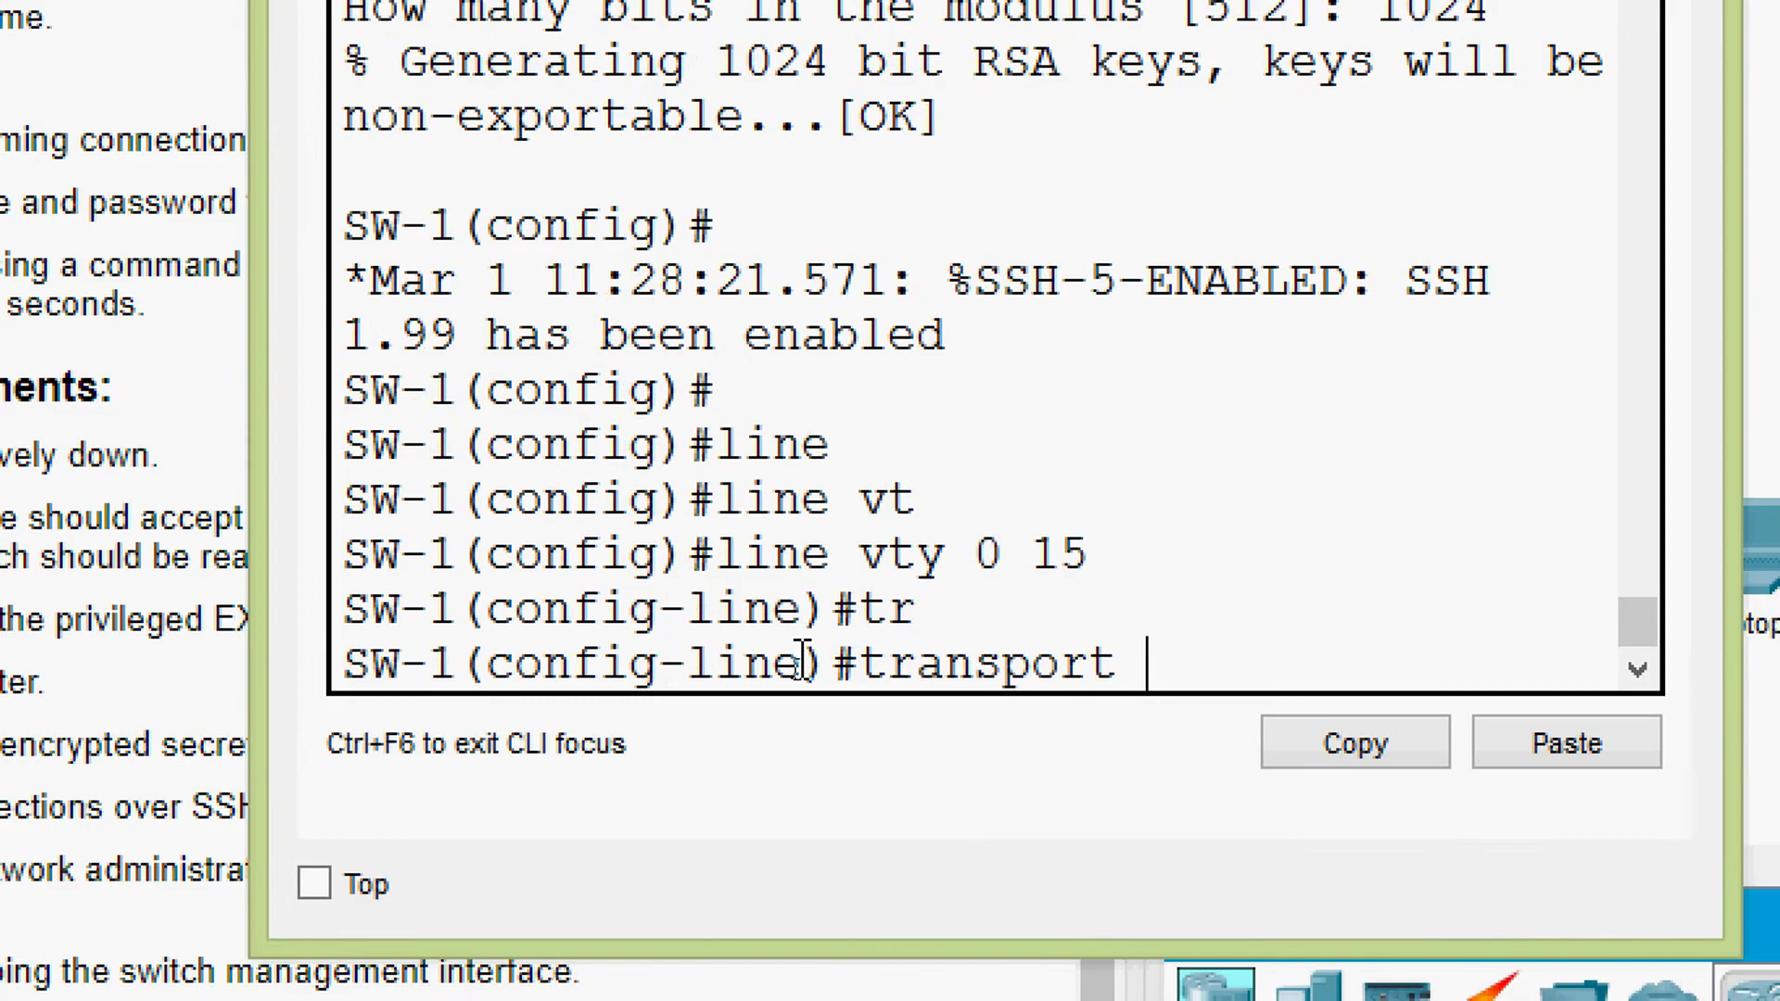
{"action": "type", "text": "in"}
{"action": "key", "text": "Tab"}
{"action": "type", "text": "ss"}
{"action": "key", "text": "Tab"}
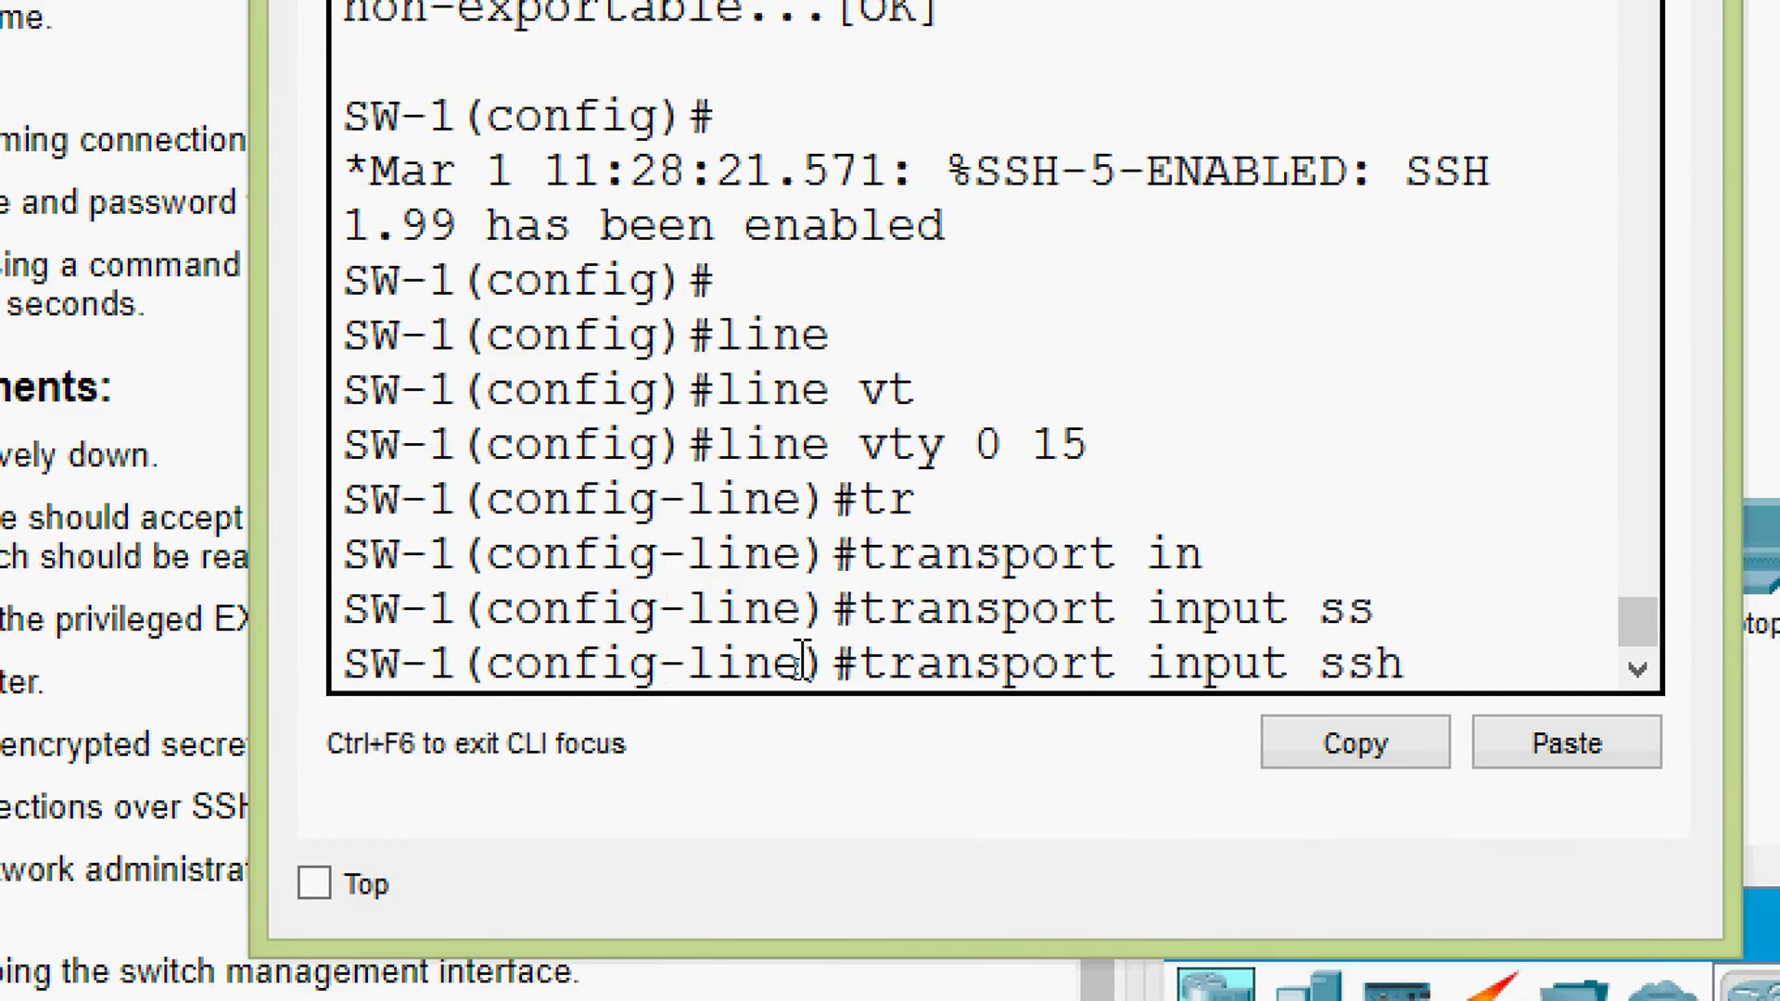
{"action": "key", "text": "Return"}
Step: Make VTY logins authenticate against local user accounts with login local
{"action": "type", "text": "log"}
{"action": "key", "text": "Tab"}
{"action": "type", "text": "in"}
{"action": "key", "text": "Tab"}
{"action": "type", "text": "loc"}
{"action": "key", "text": "Tab"}
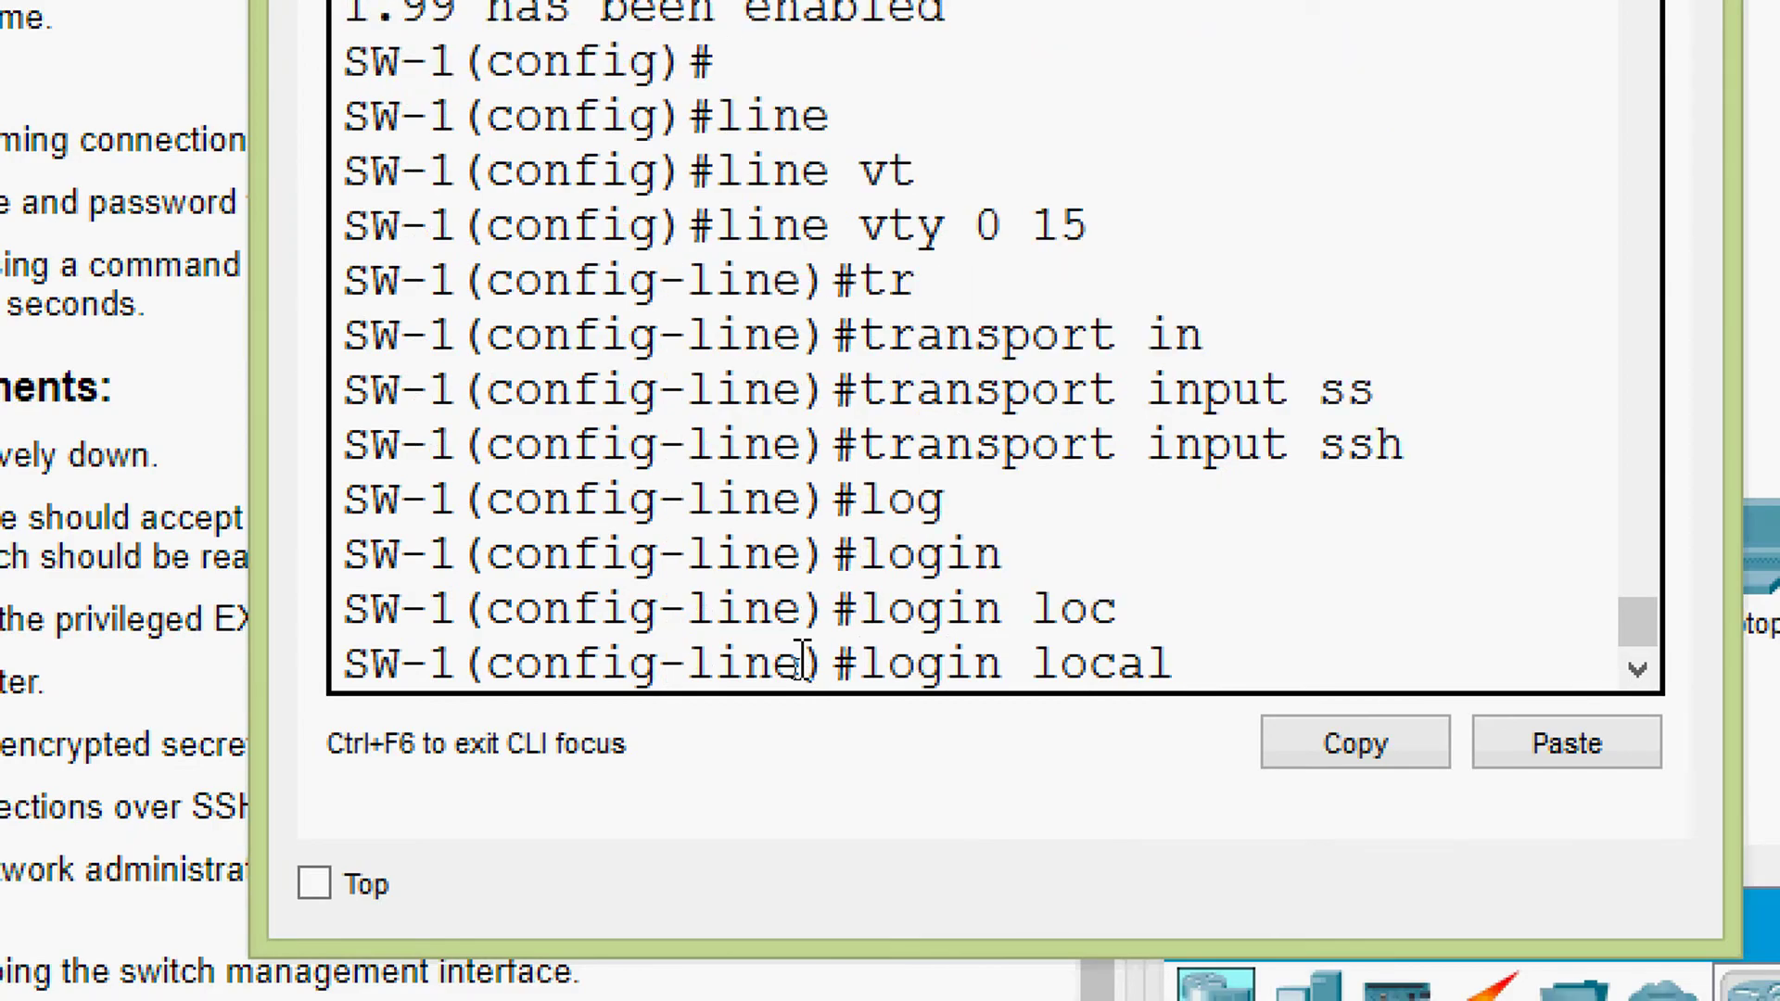
{"action": "key", "text": "Return"}
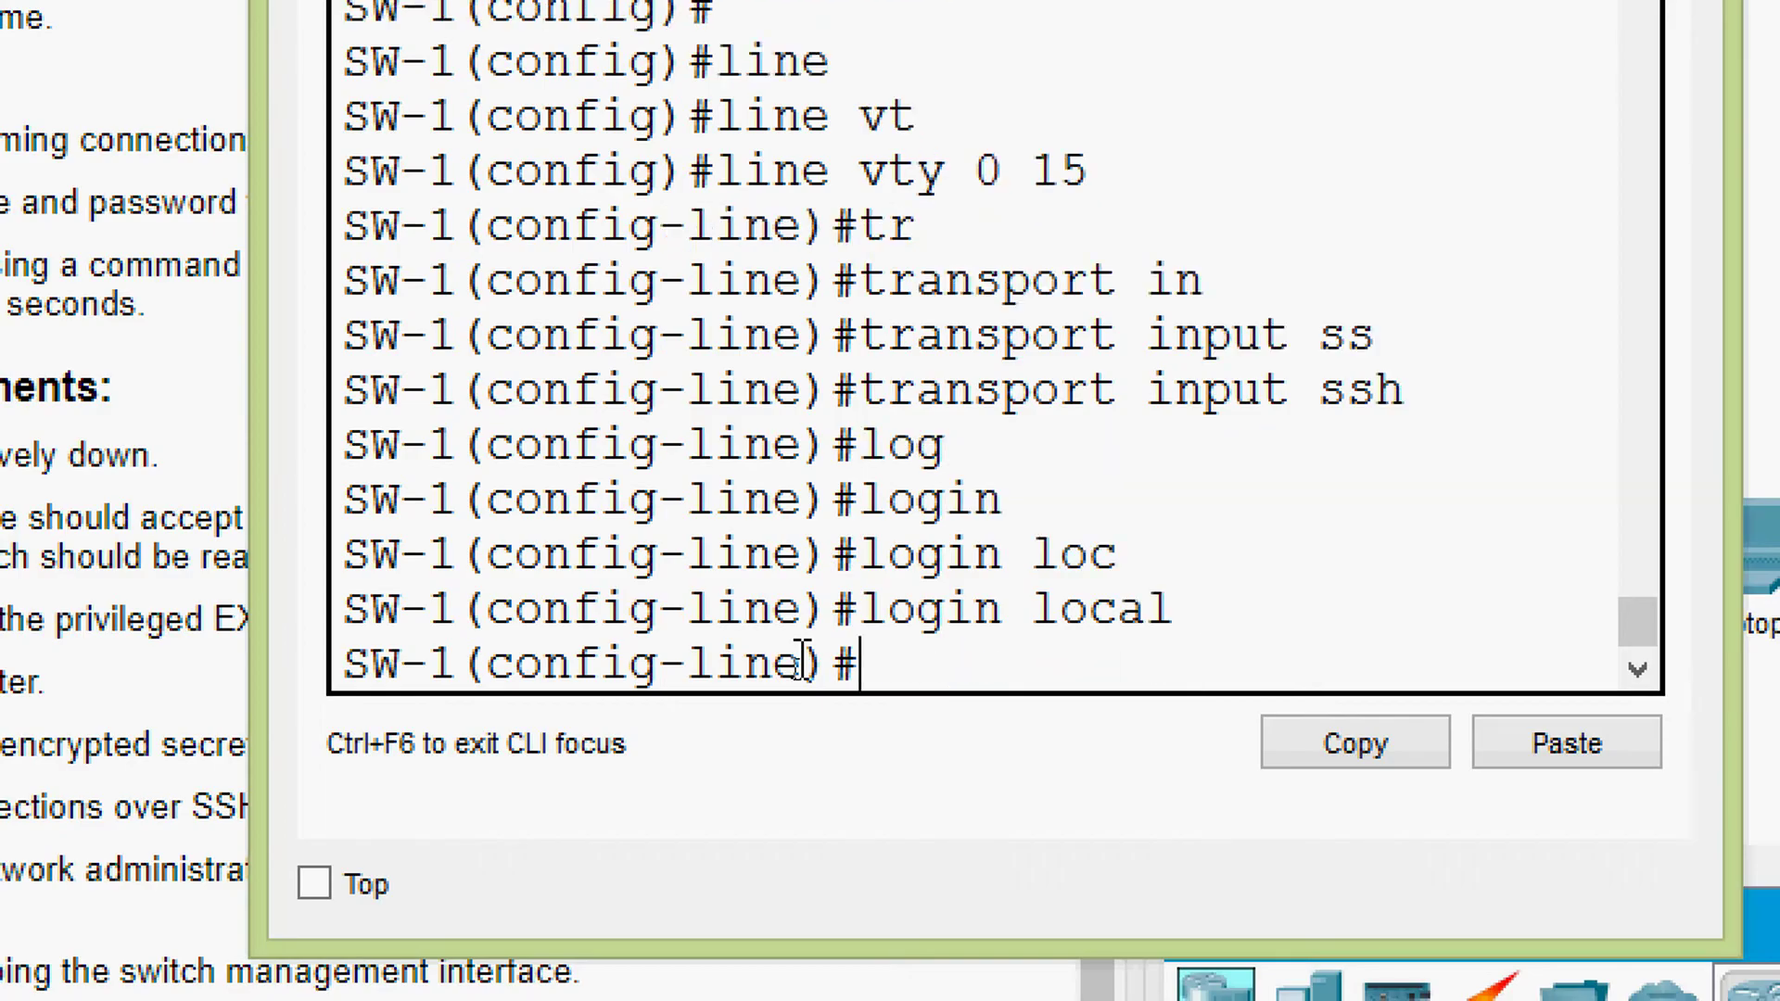
{"action": "key", "text": "Return"}
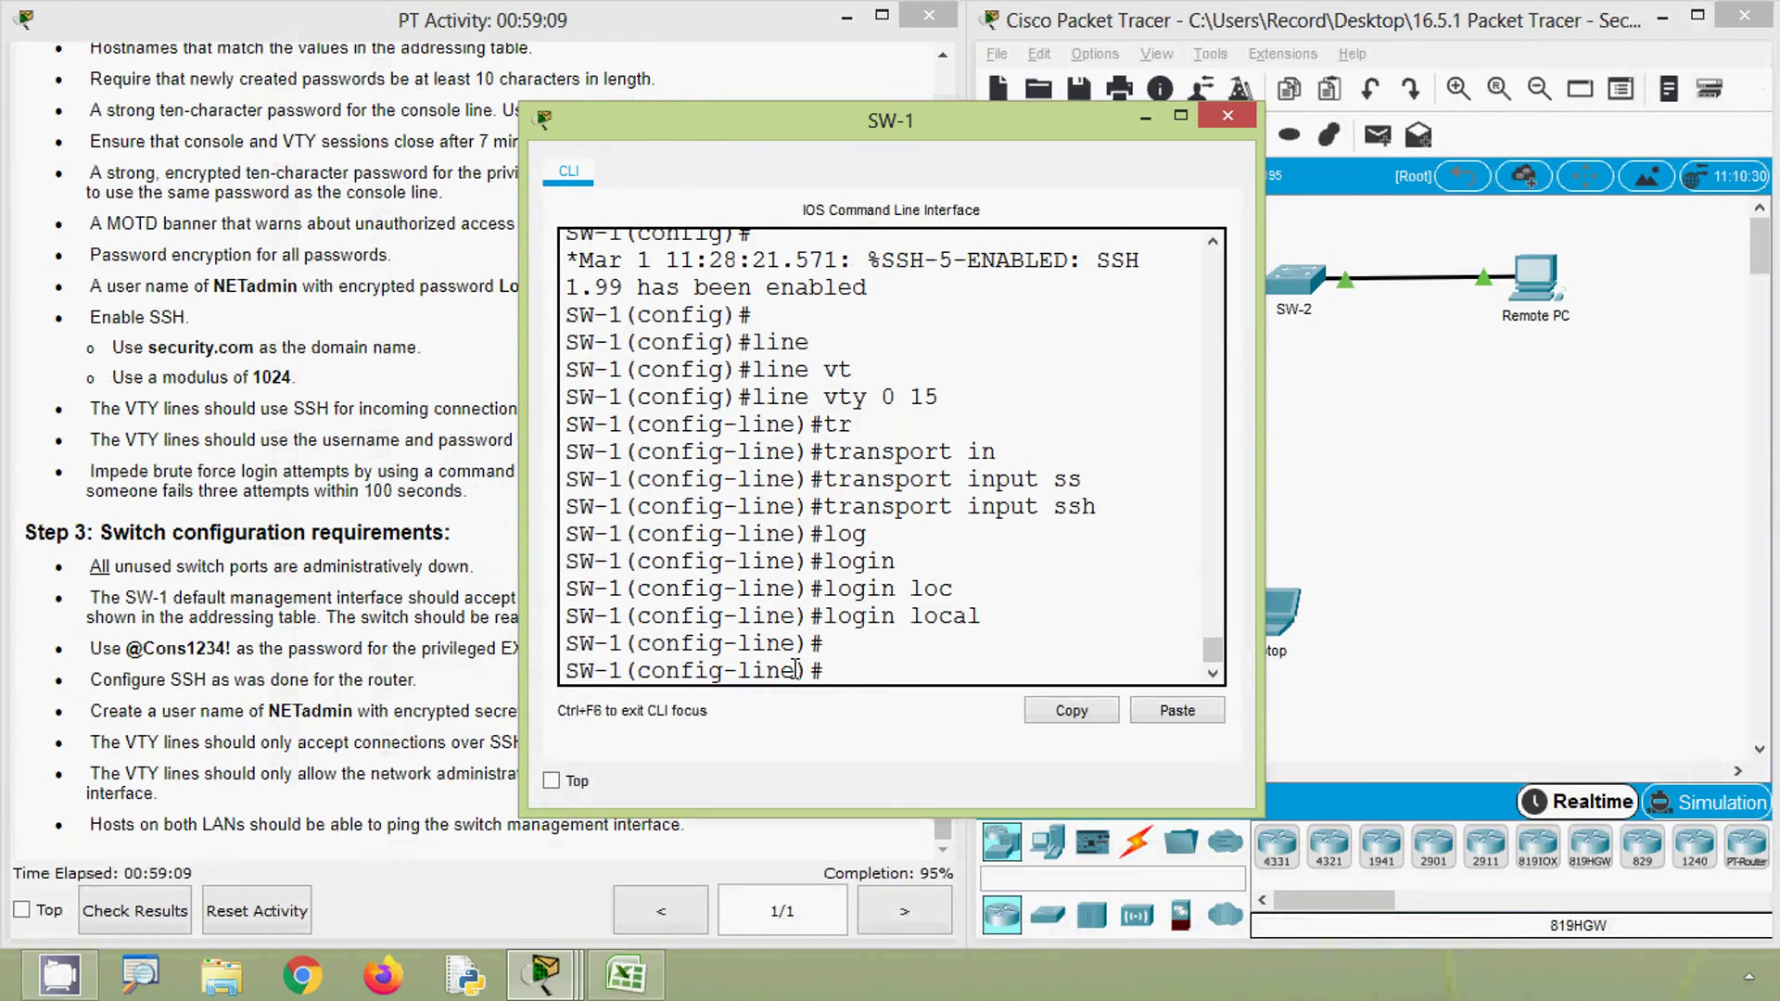
Step: Review the activity requirements and copy the NETadmin username from the instructions
{"action": "left_click", "coordinate": [258, 771]}
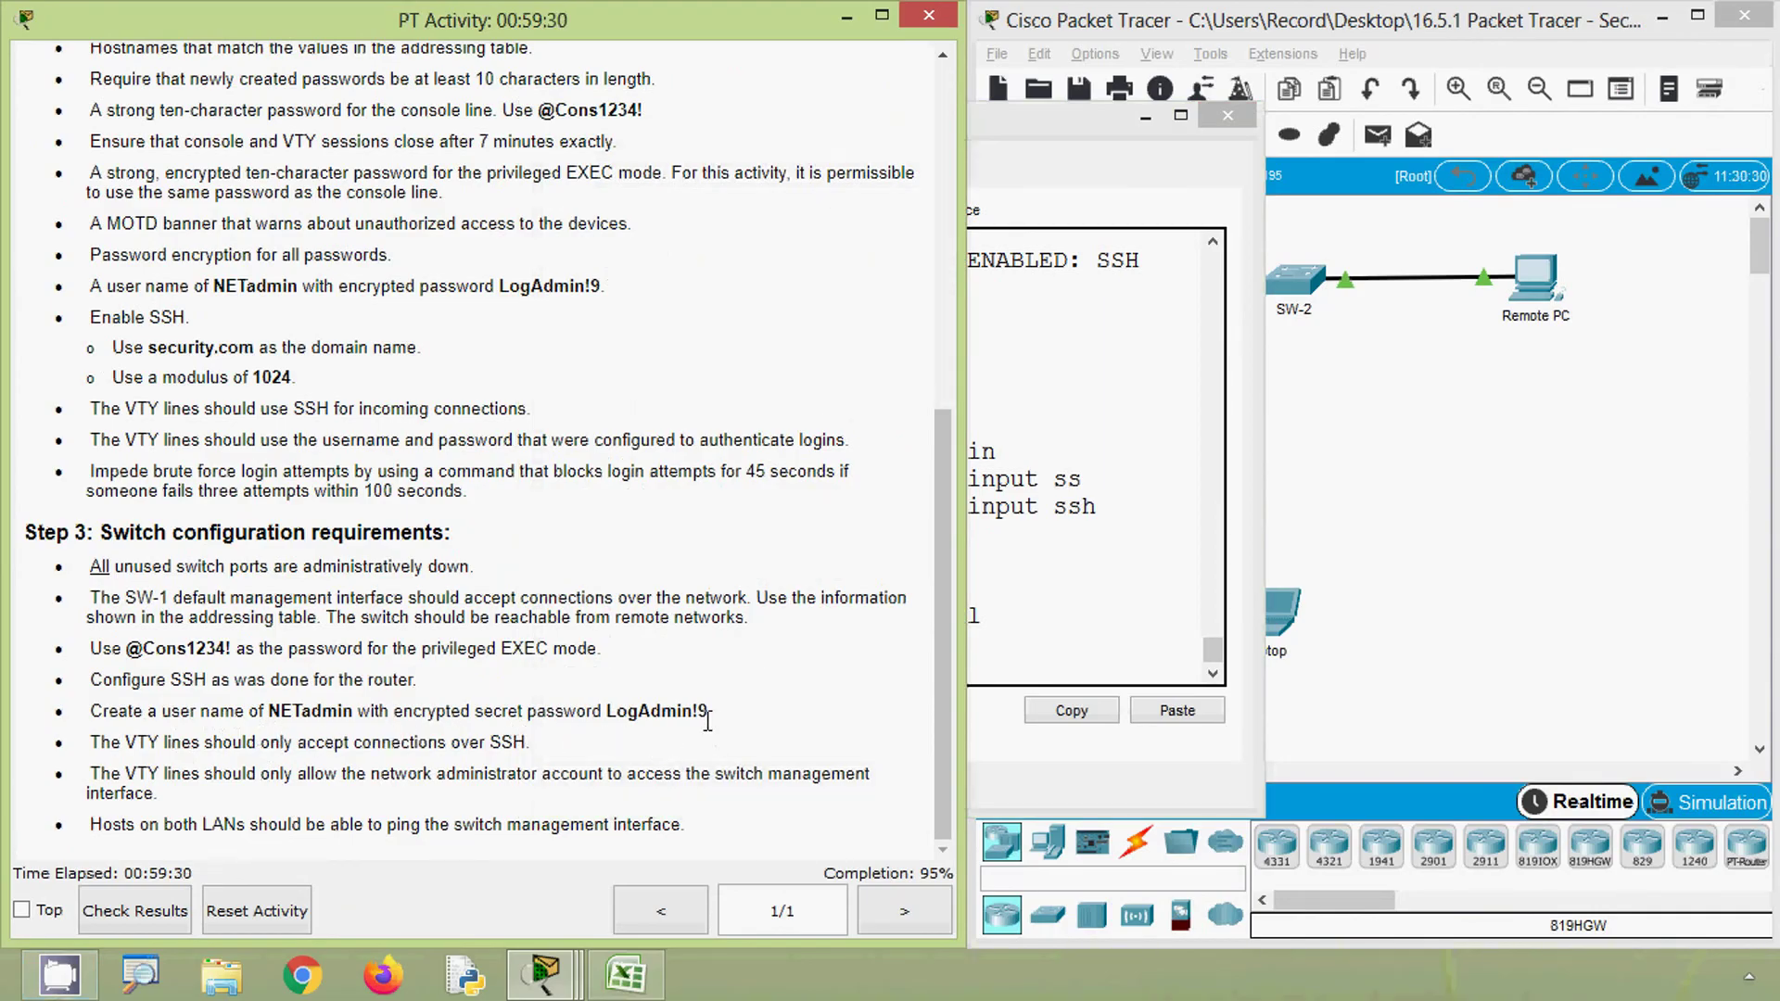
{"action": "left_click_drag", "start_coordinate": [654, 714], "coordinate": [604, 742]}
{"action": "left_click", "coordinate": [542, 744]}
{"action": "left_click_drag", "start_coordinate": [273, 712], "coordinate": [350, 712]}
{"action": "key", "text": "ctrl+c"}
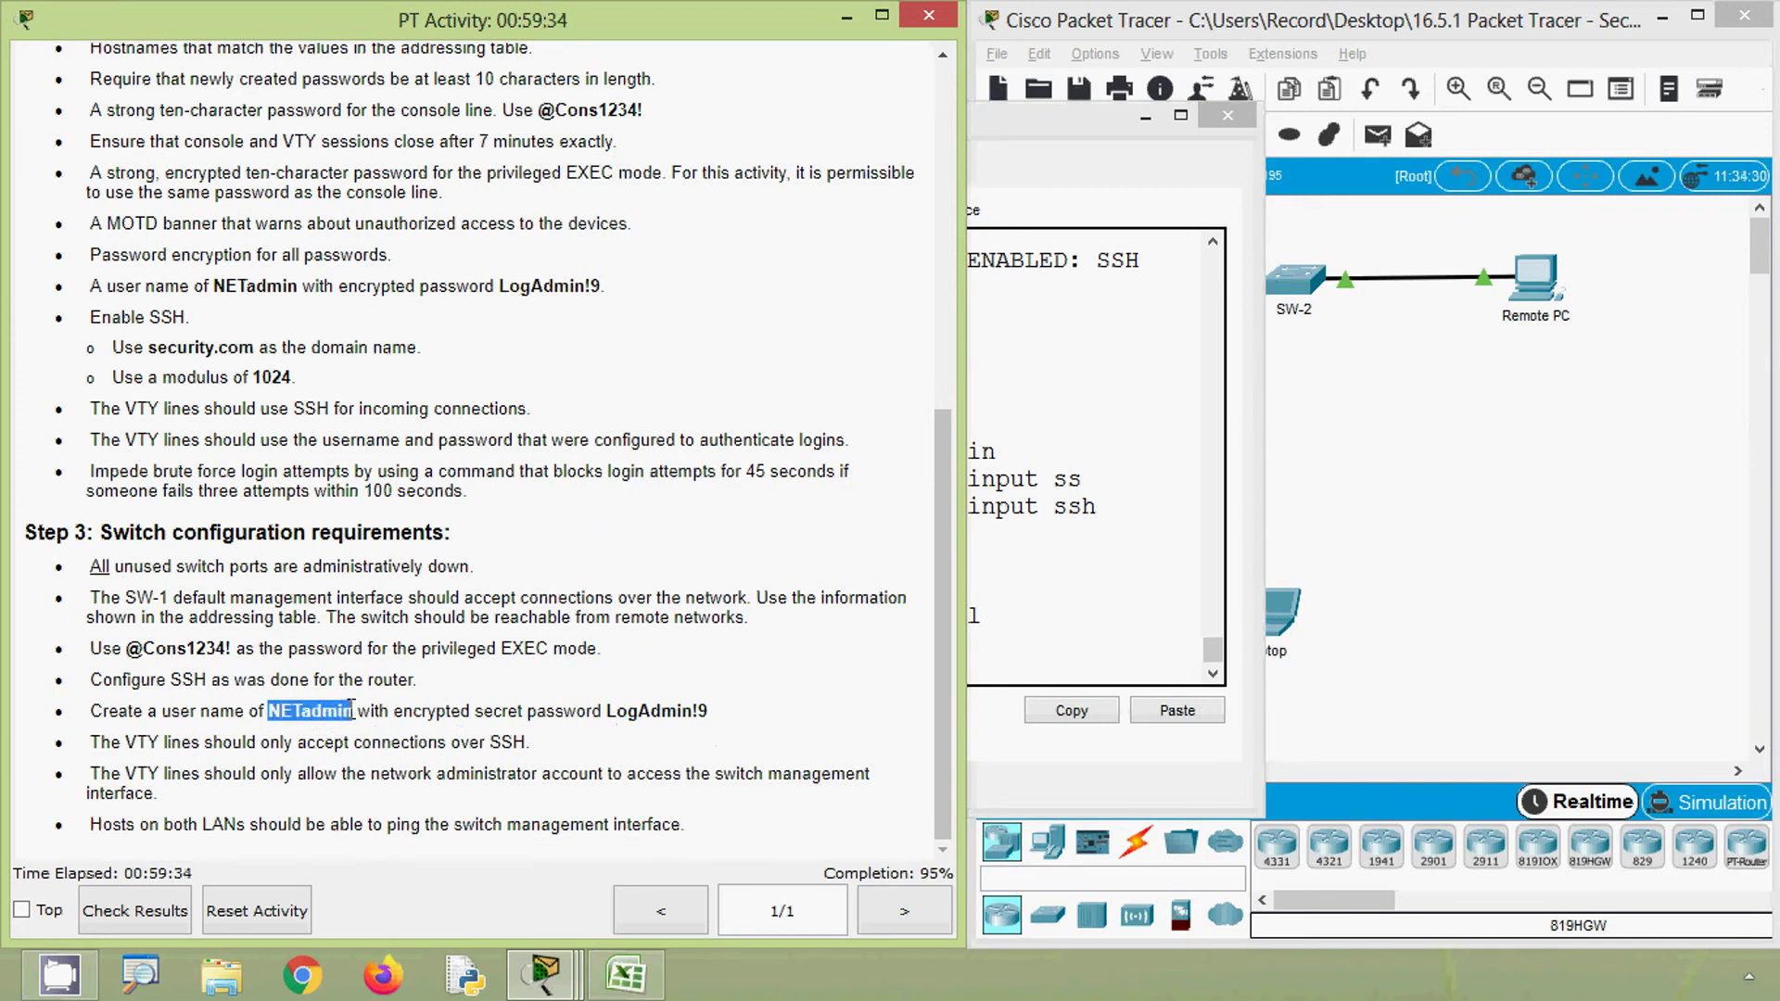
{"action": "left_click", "coordinate": [1032, 666]}
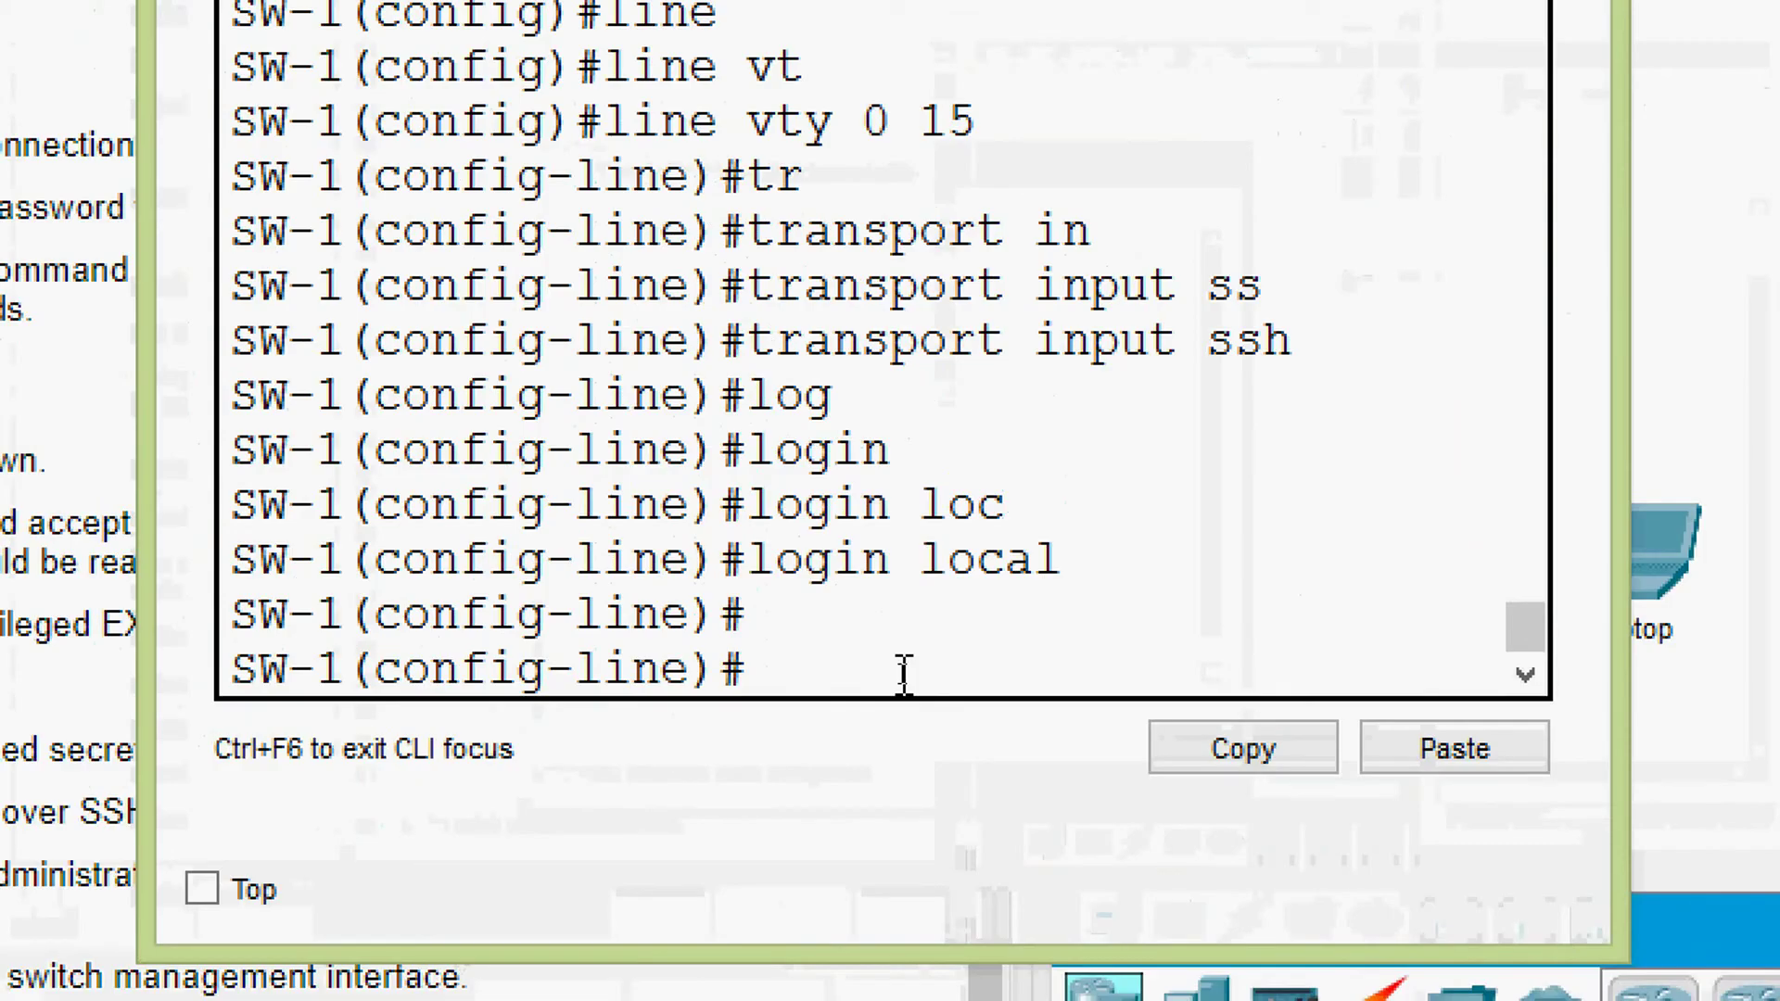
Step: Return to global config and begin the command username NETadmin secret
{"action": "type", "text": "exit"}
{"action": "key", "text": "Return"}
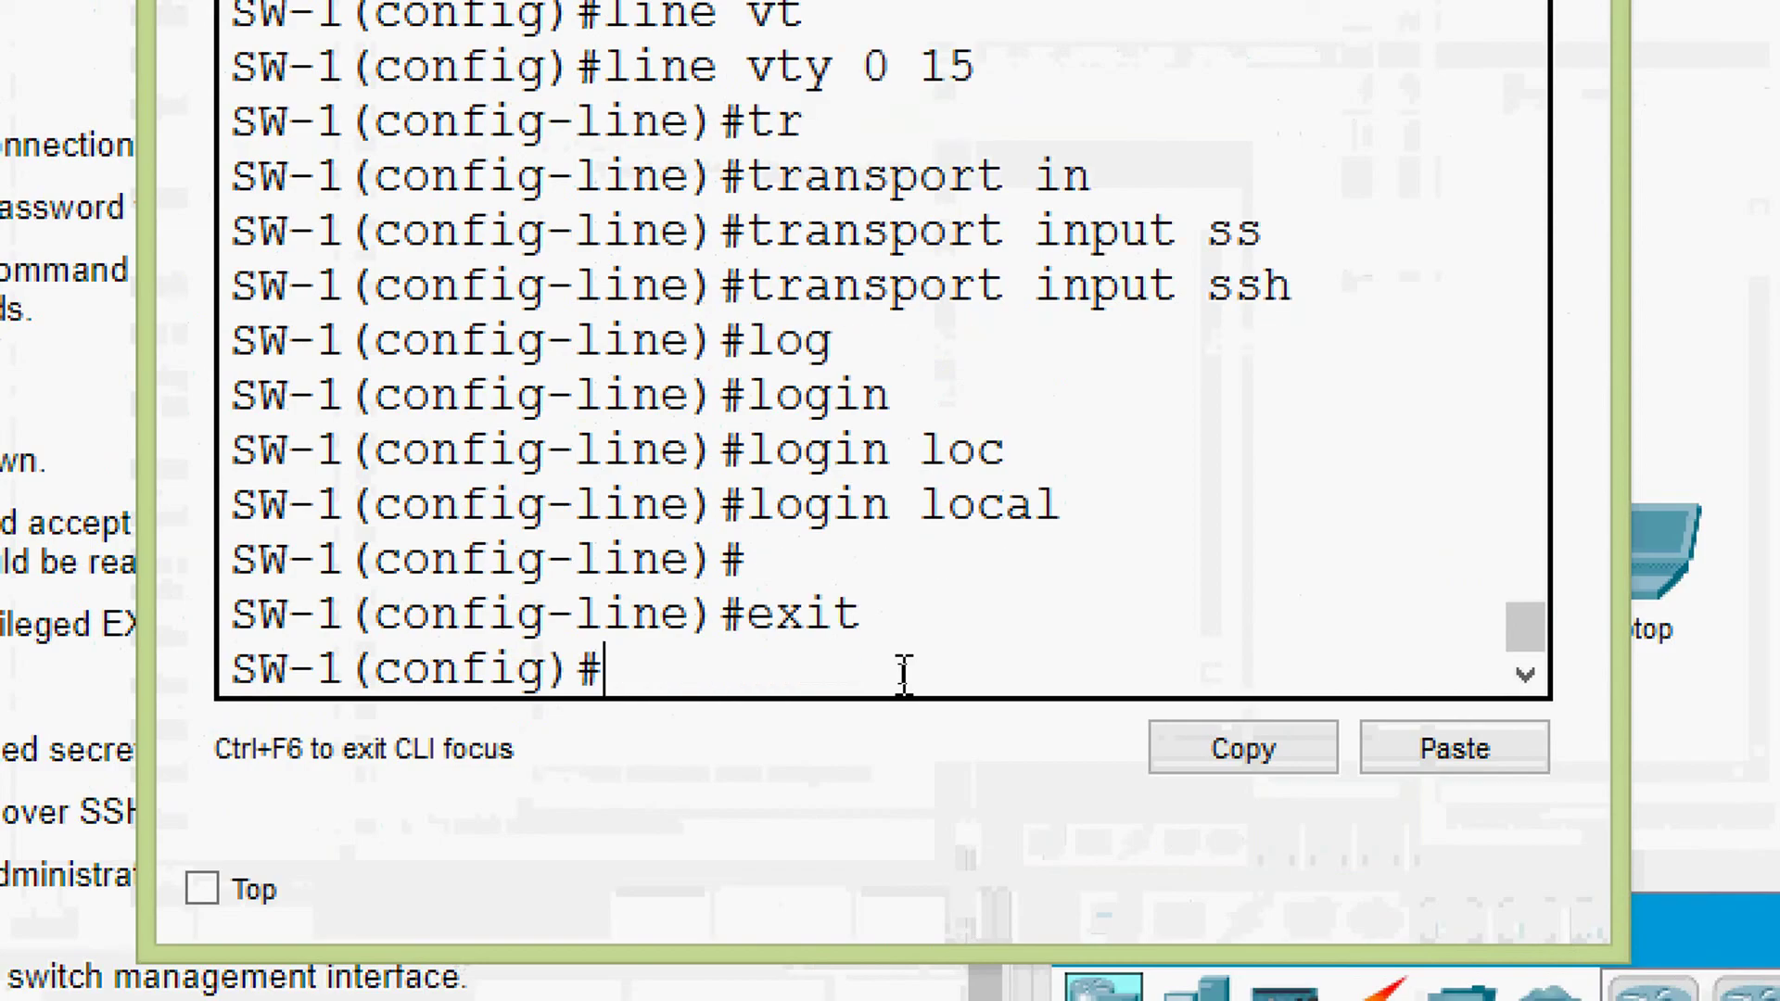
{"action": "type", "text": "user"}
{"action": "key", "text": "Tab"}
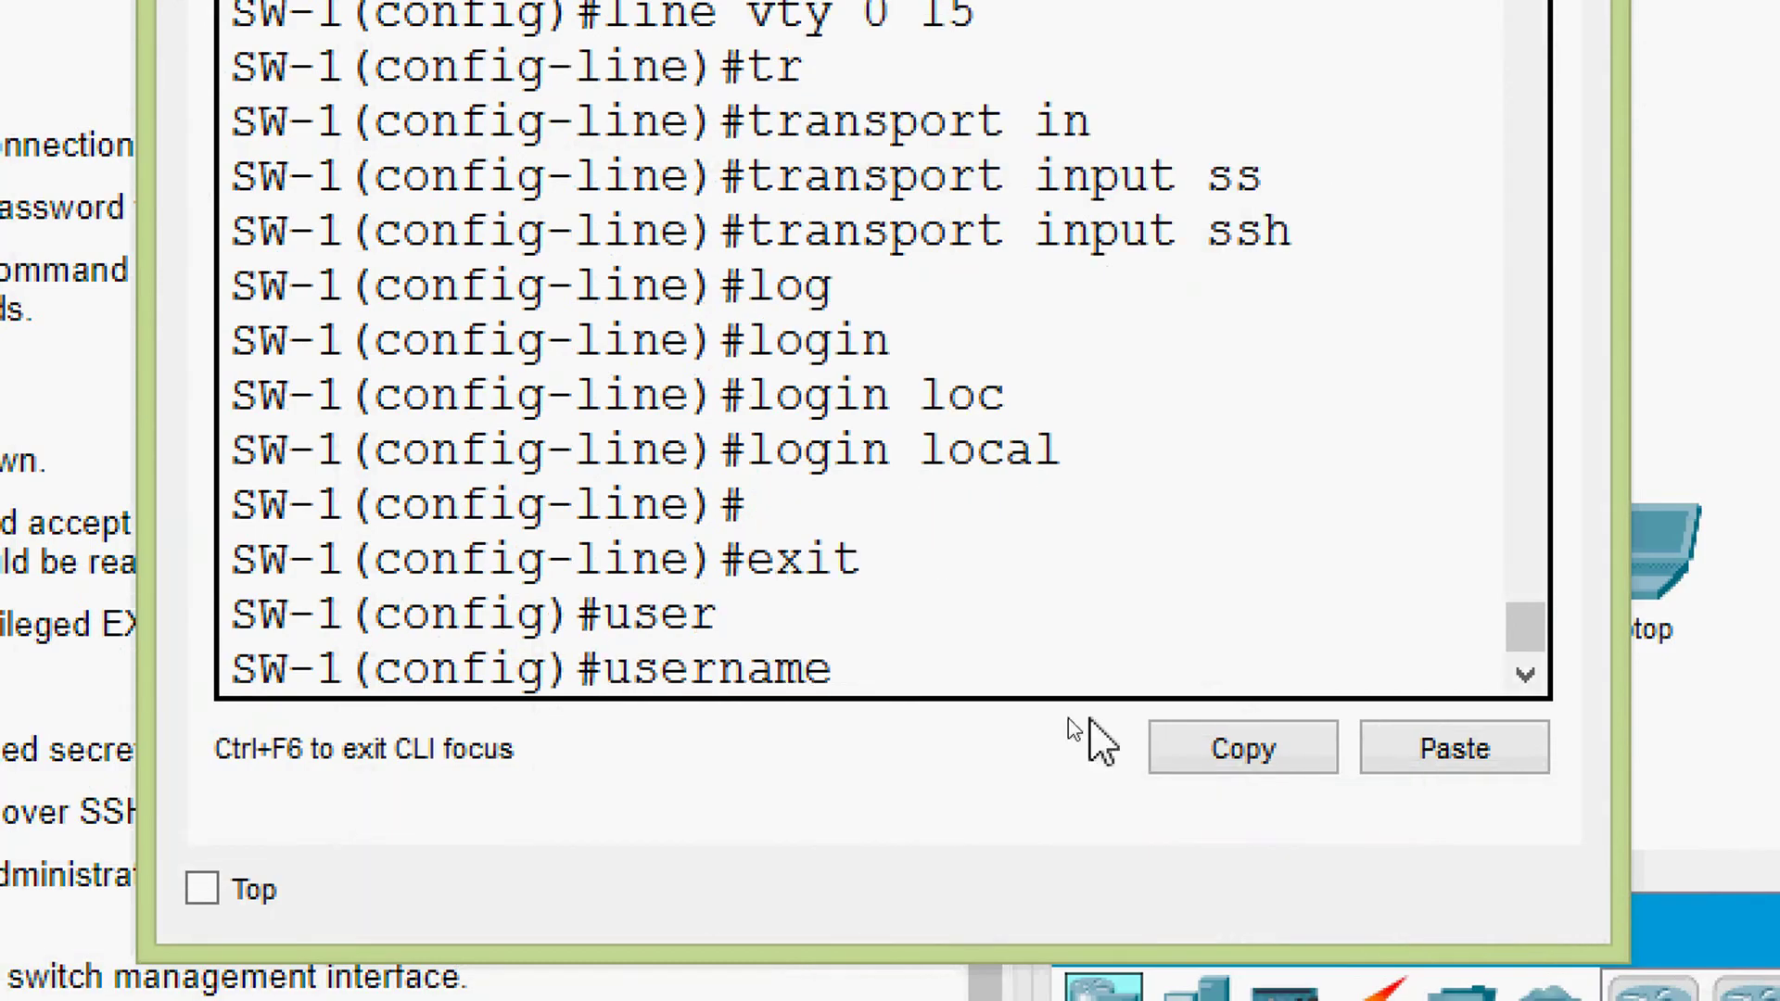
{"action": "left_click", "coordinate": [1476, 753]}
{"action": "type", "text": "se"}
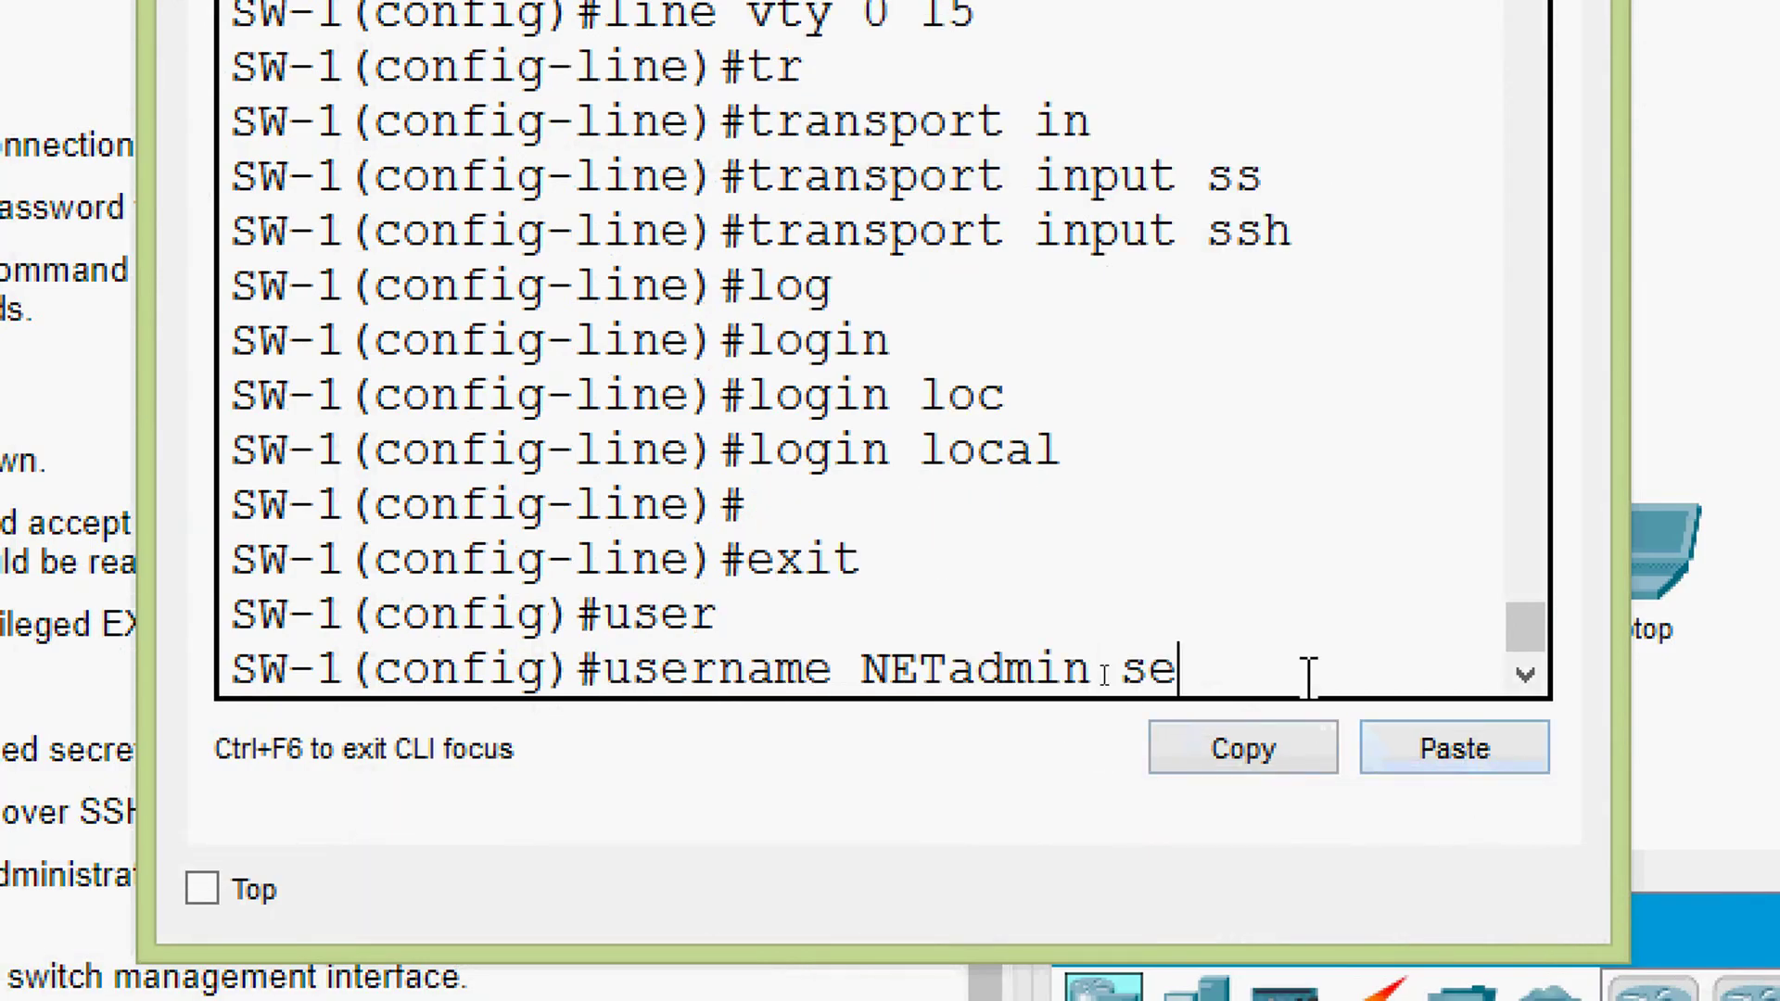
{"action": "key", "text": "Tab"}
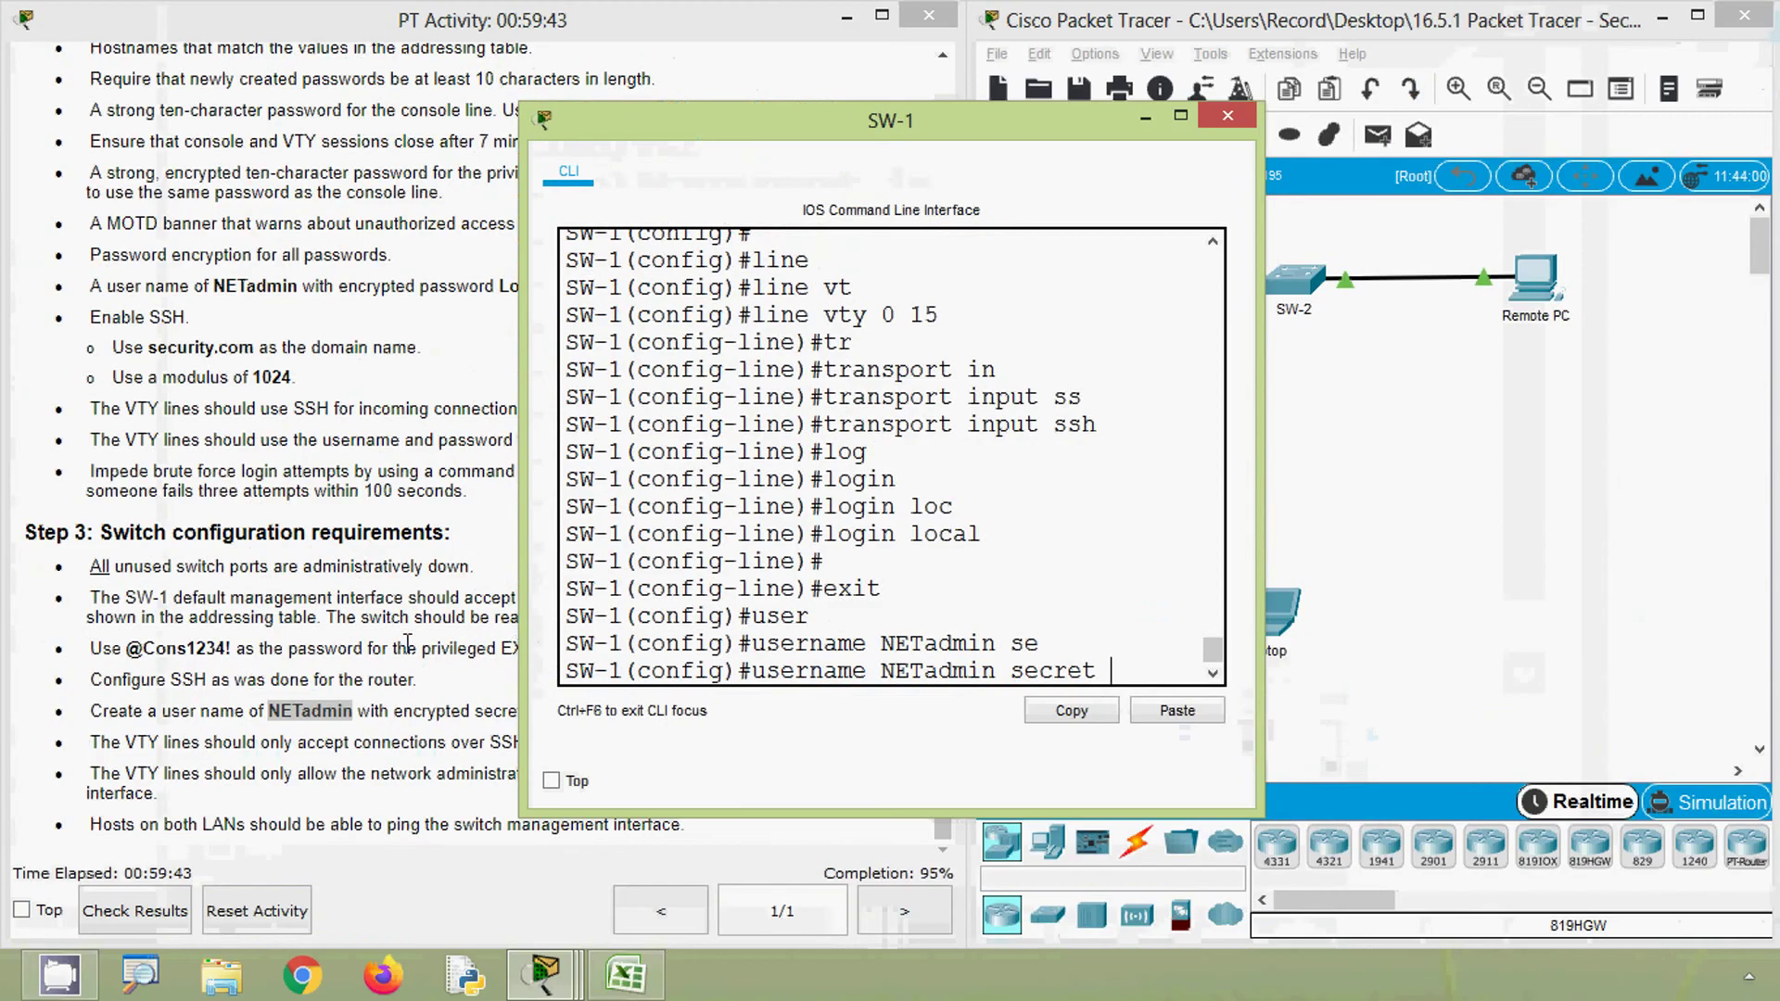
Step: Paste the required password as NETadmin's secret and confirm the activity shows 100% completion
{"action": "left_click", "coordinate": [441, 712]}
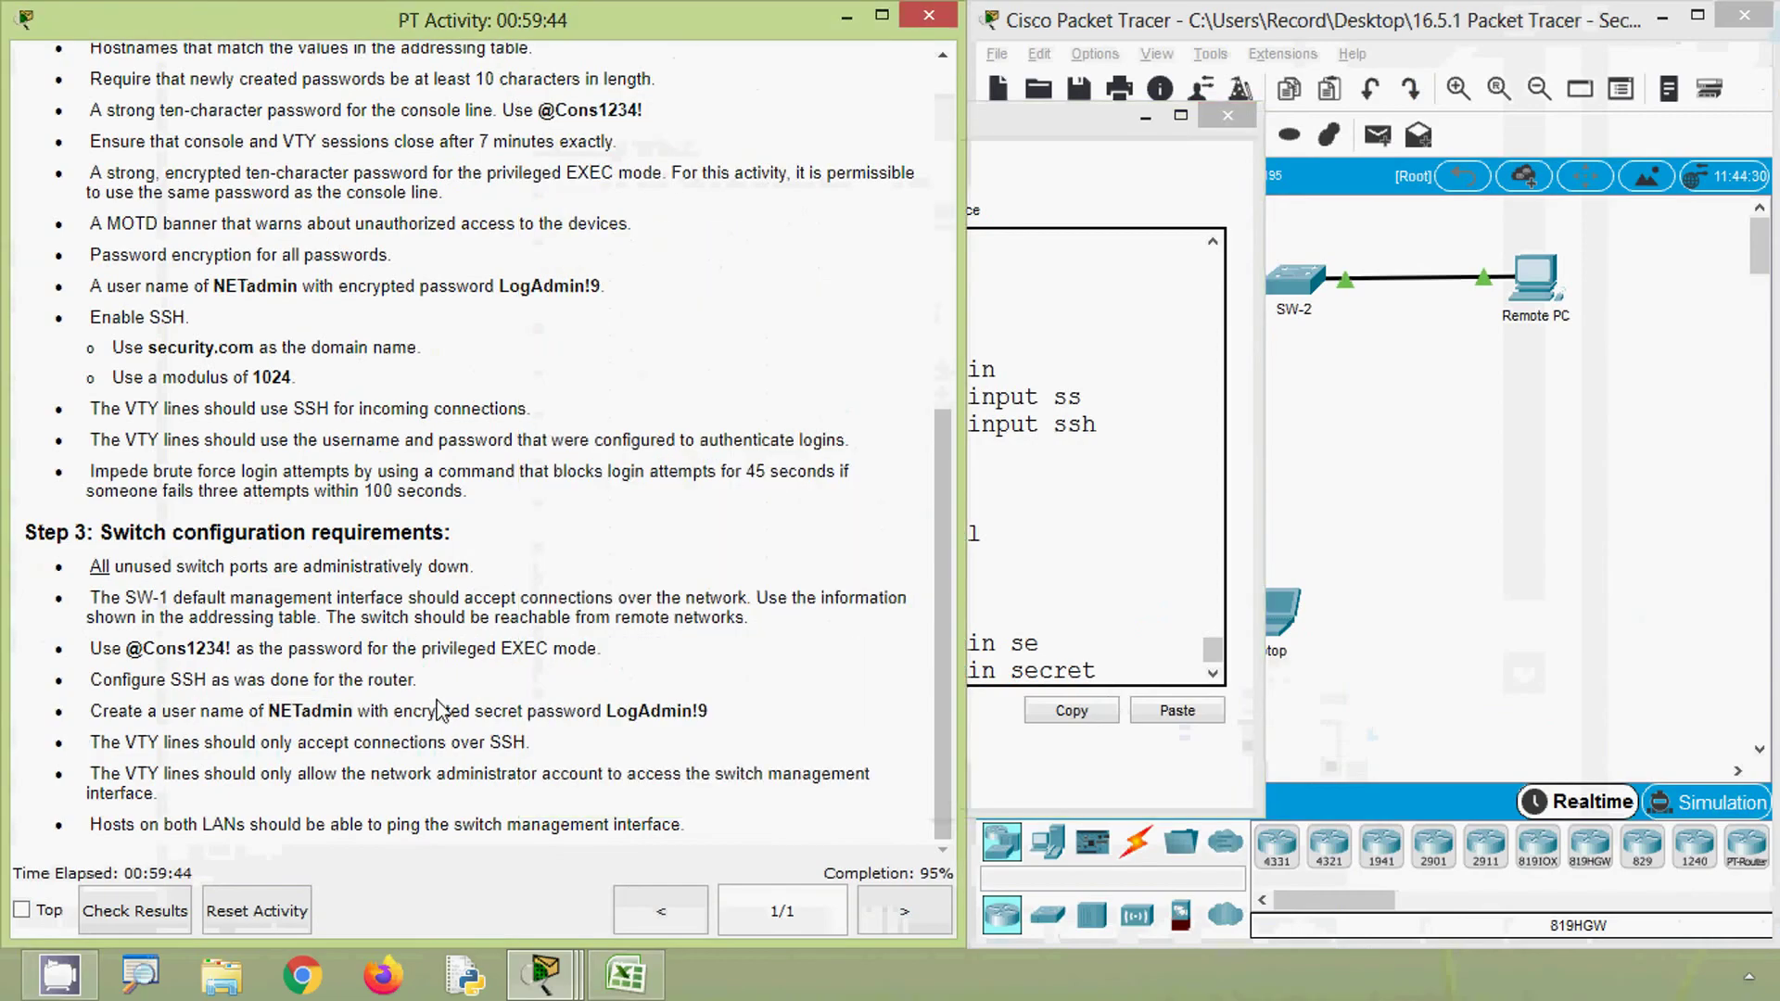
{"action": "left_click_drag", "start_coordinate": [607, 712], "coordinate": [708, 714]}
{"action": "key", "text": "ctrl+c"}
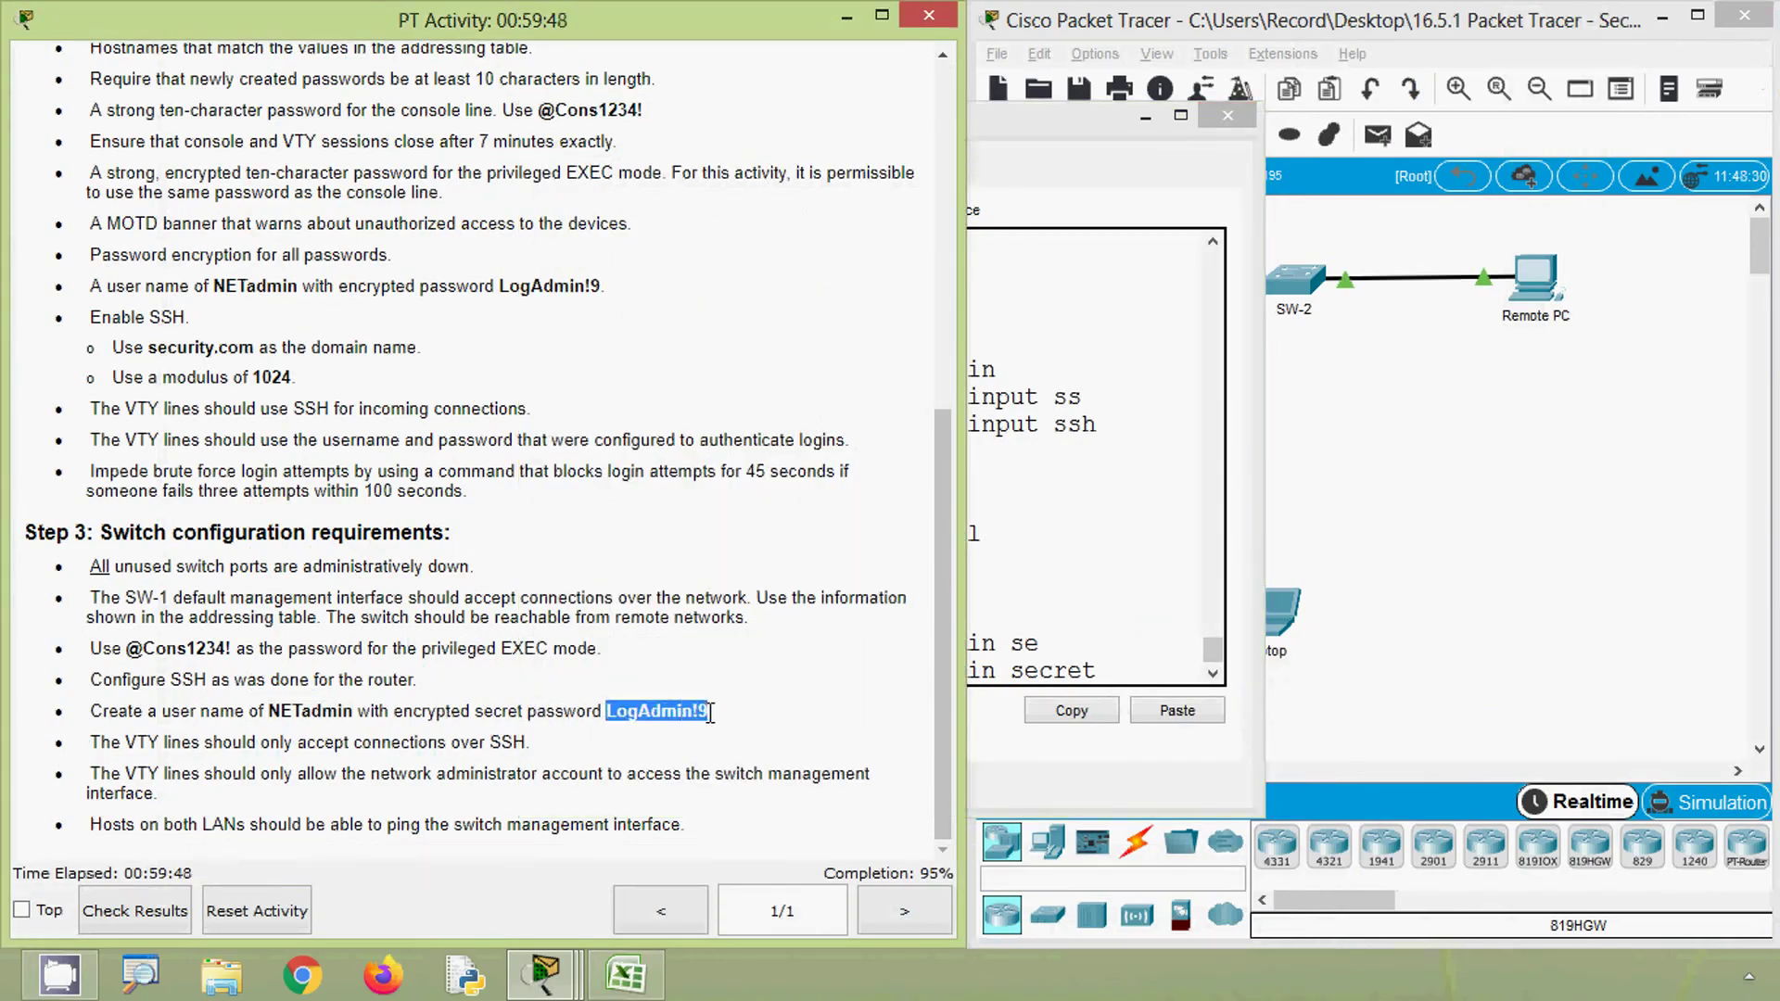
{"action": "left_click", "coordinate": [1103, 654]}
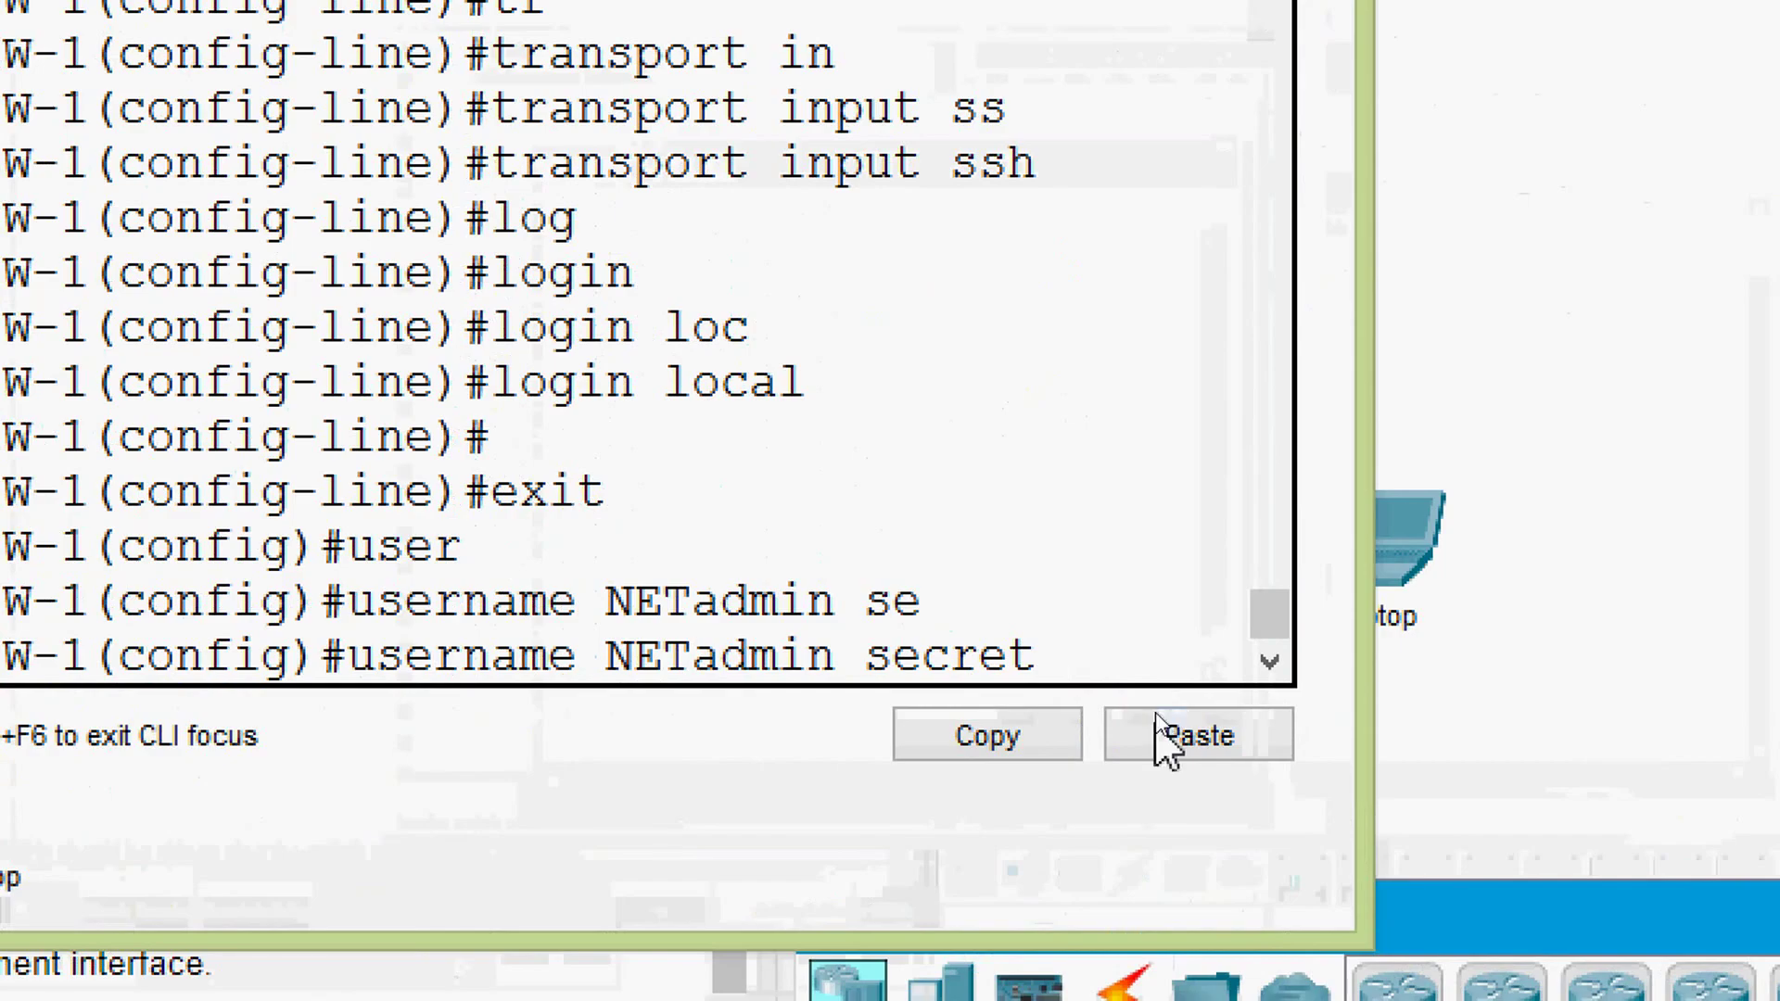
{"action": "left_click", "coordinate": [1157, 703]}
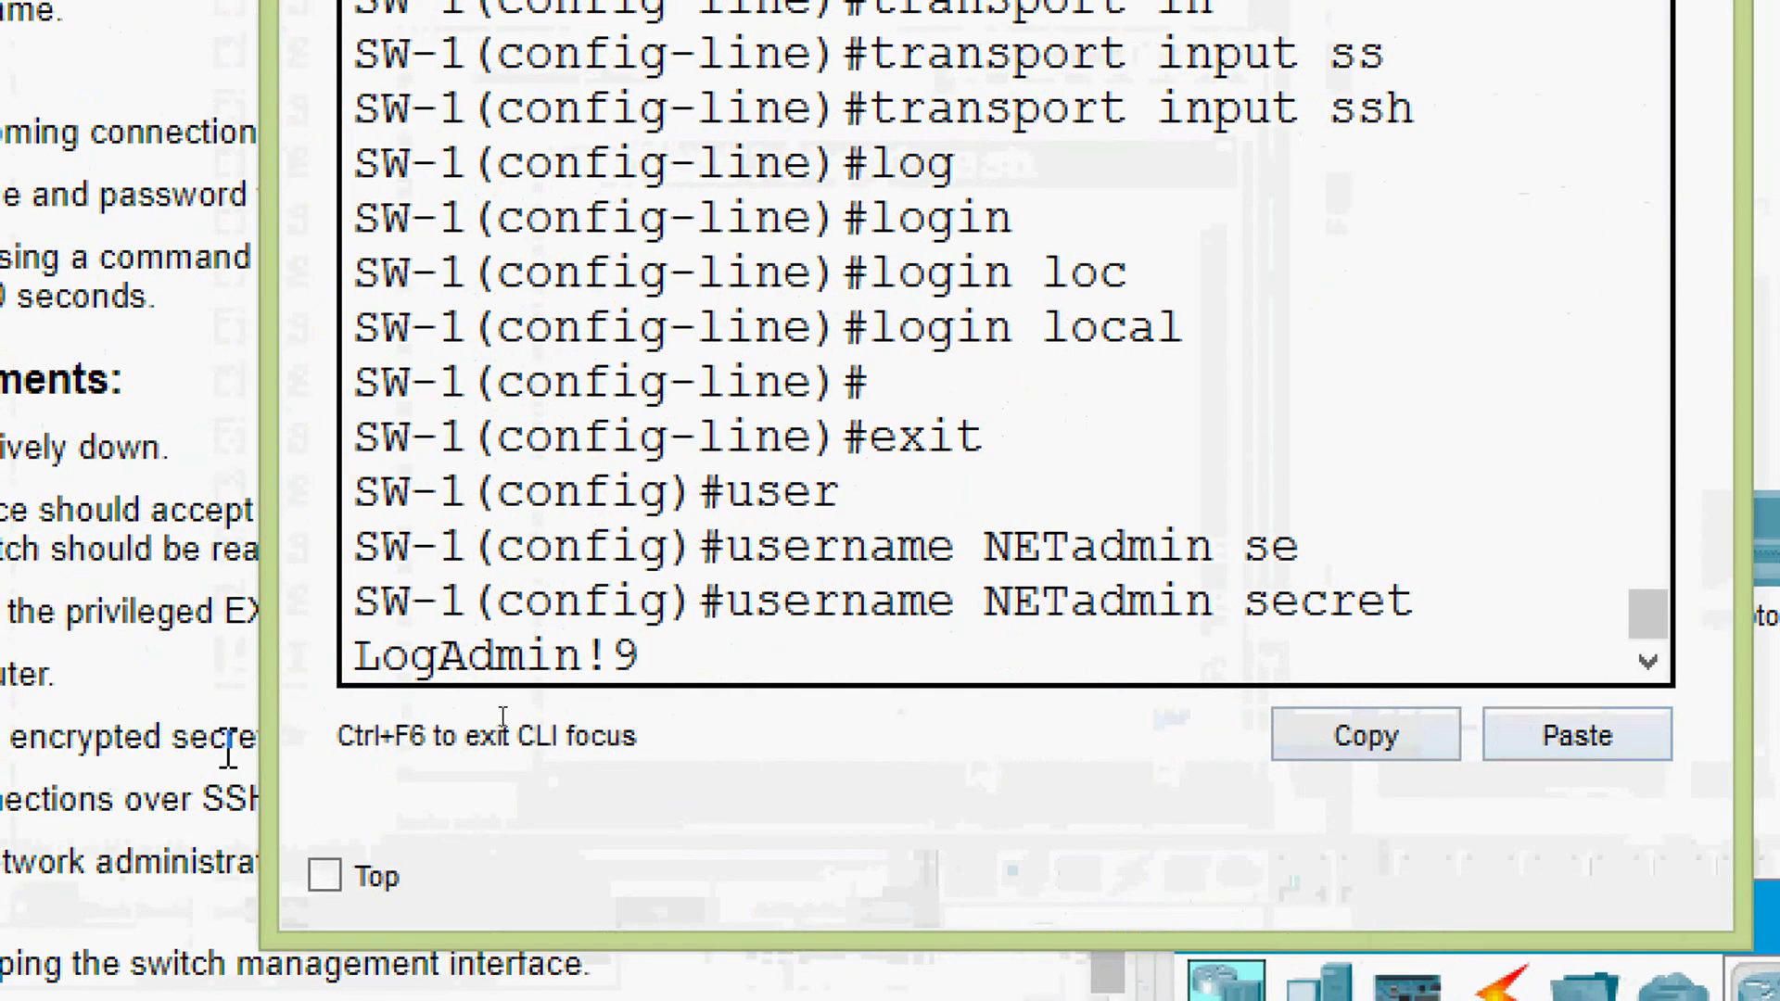
{"action": "key", "text": "Return"}
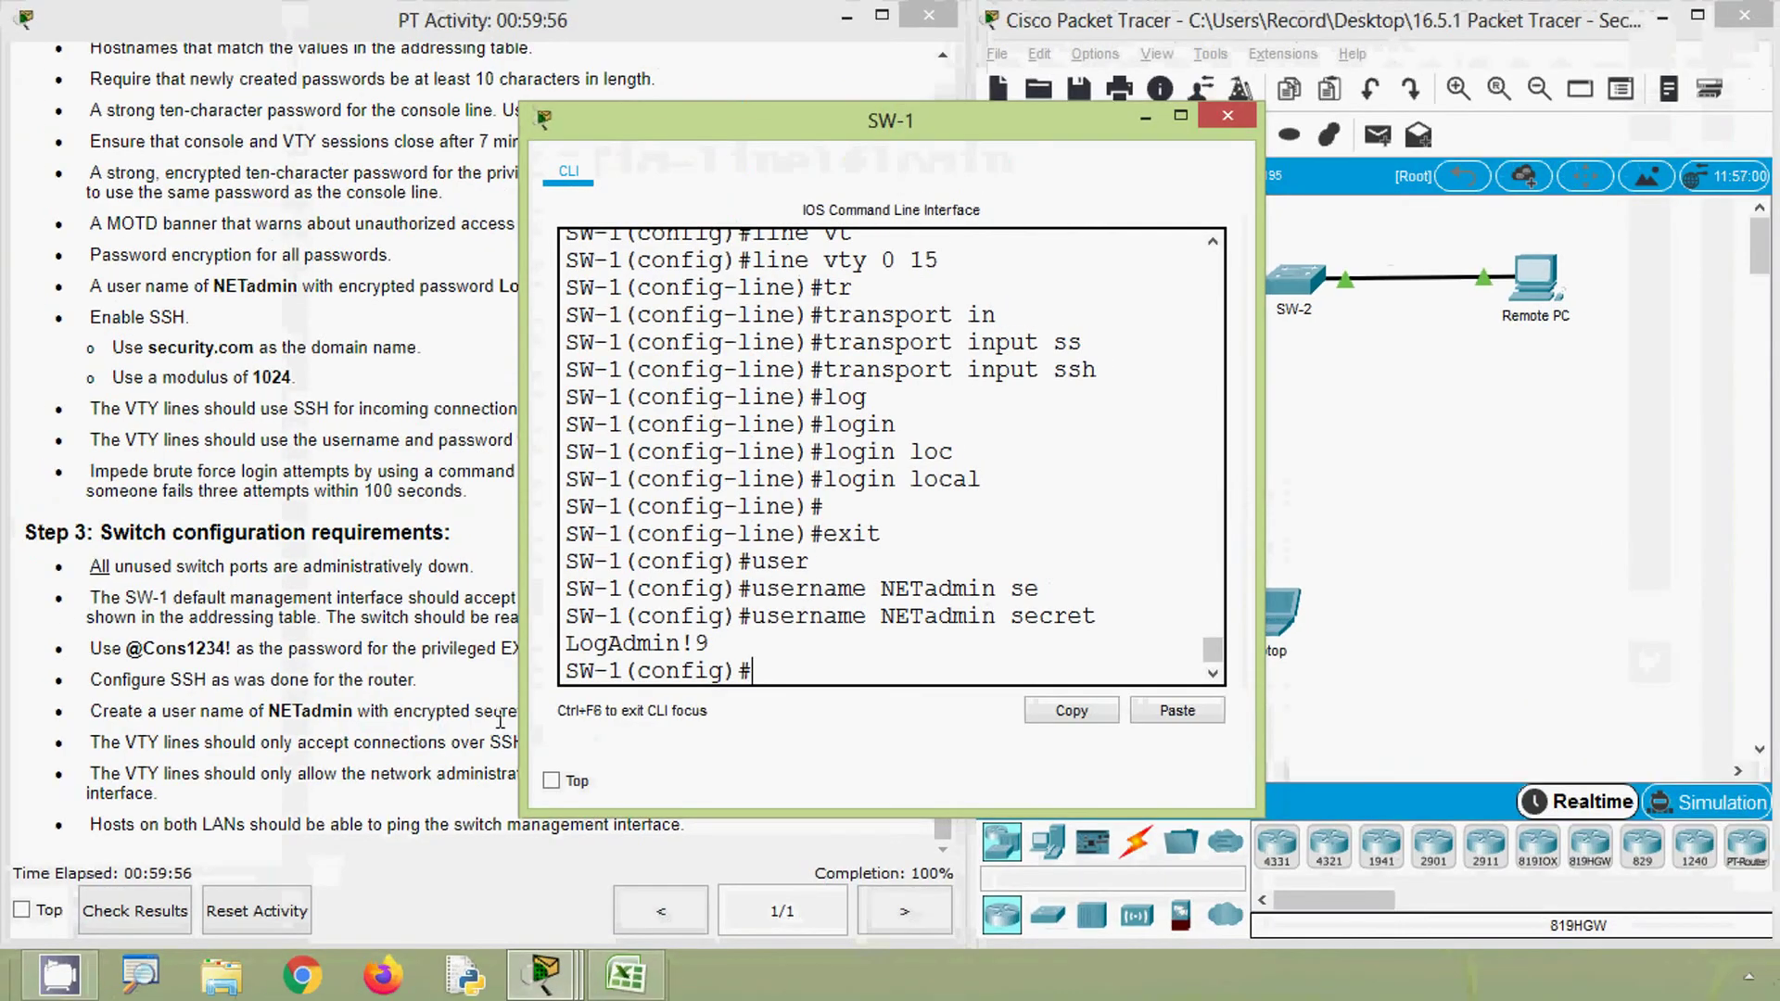
{"action": "left_click", "coordinate": [364, 683]}
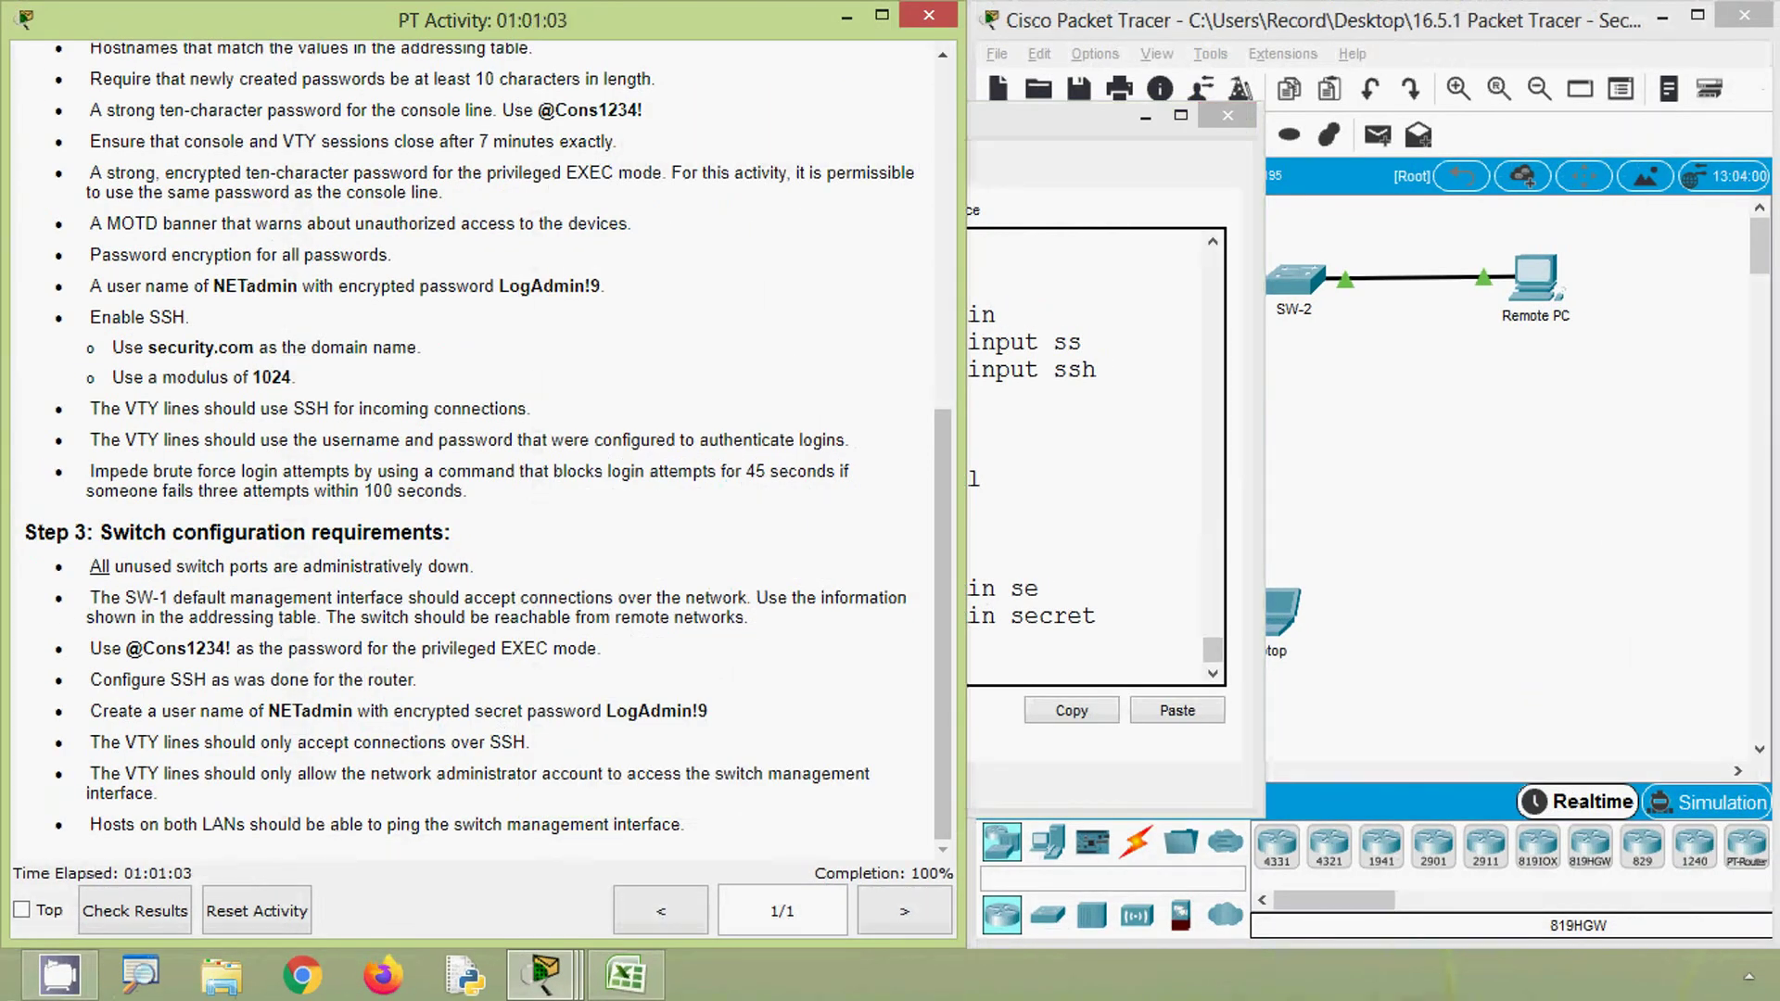
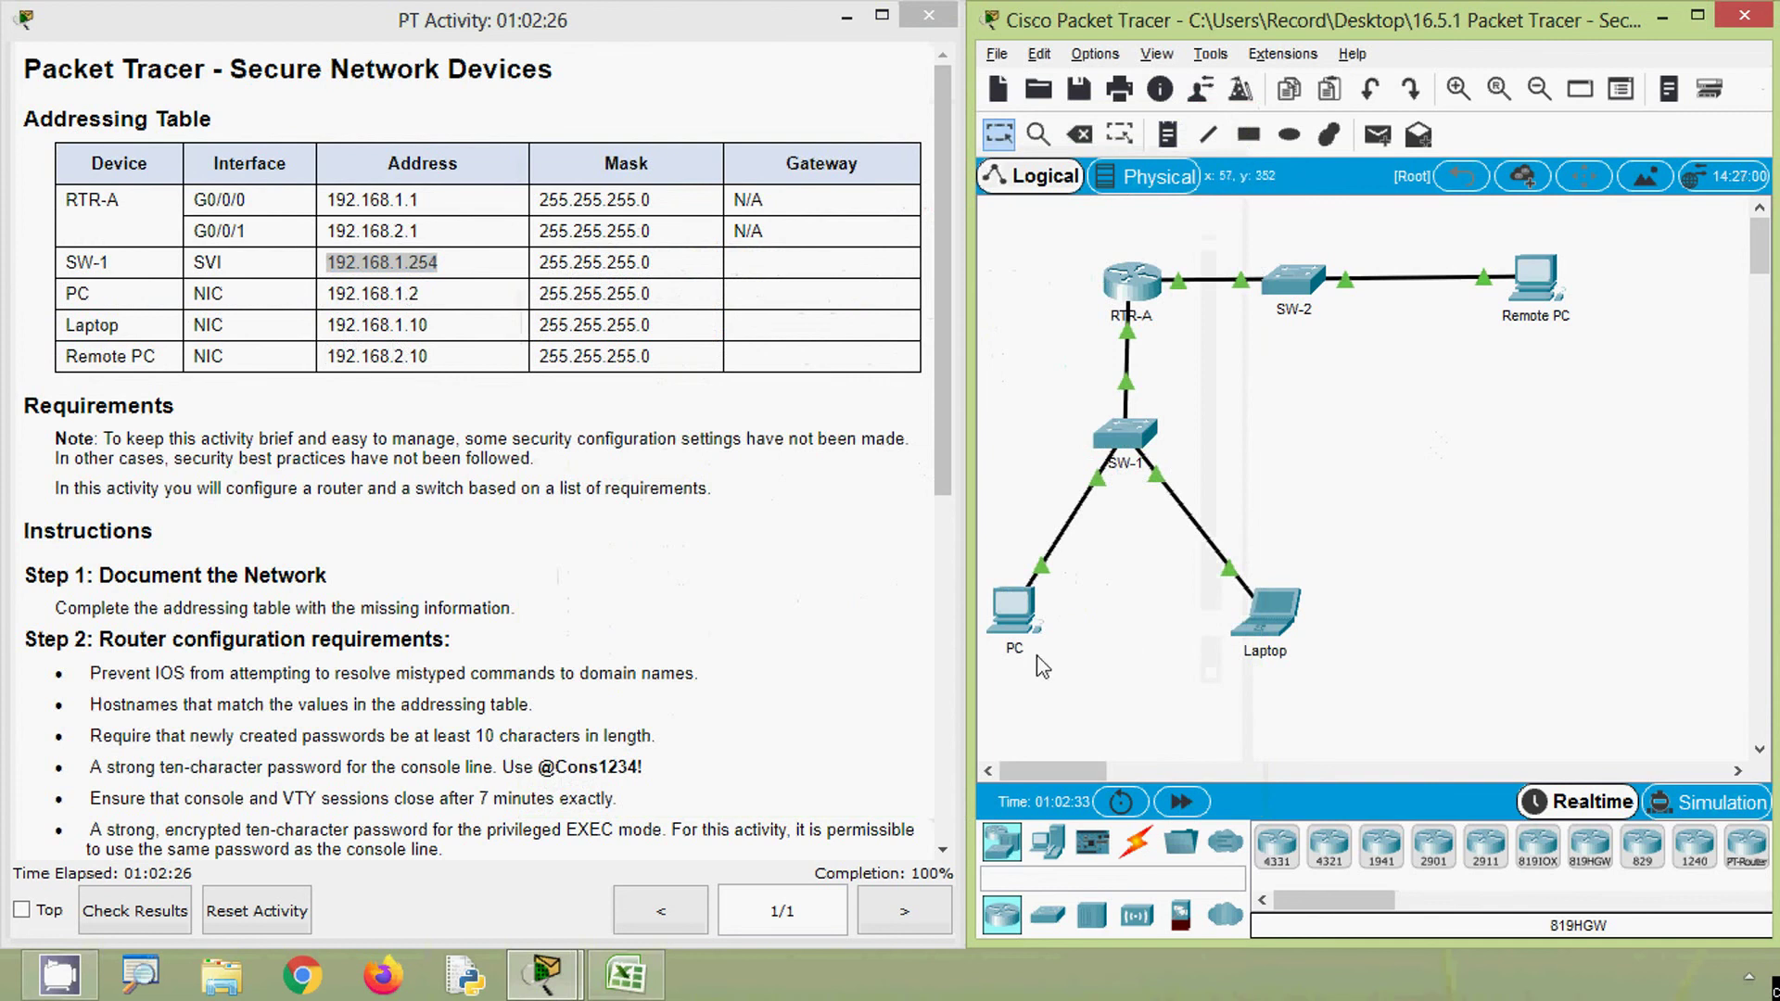
Step: Open the PC's device window with the activity showing 100% completion
{"action": "left_click", "coordinate": [1013, 610]}
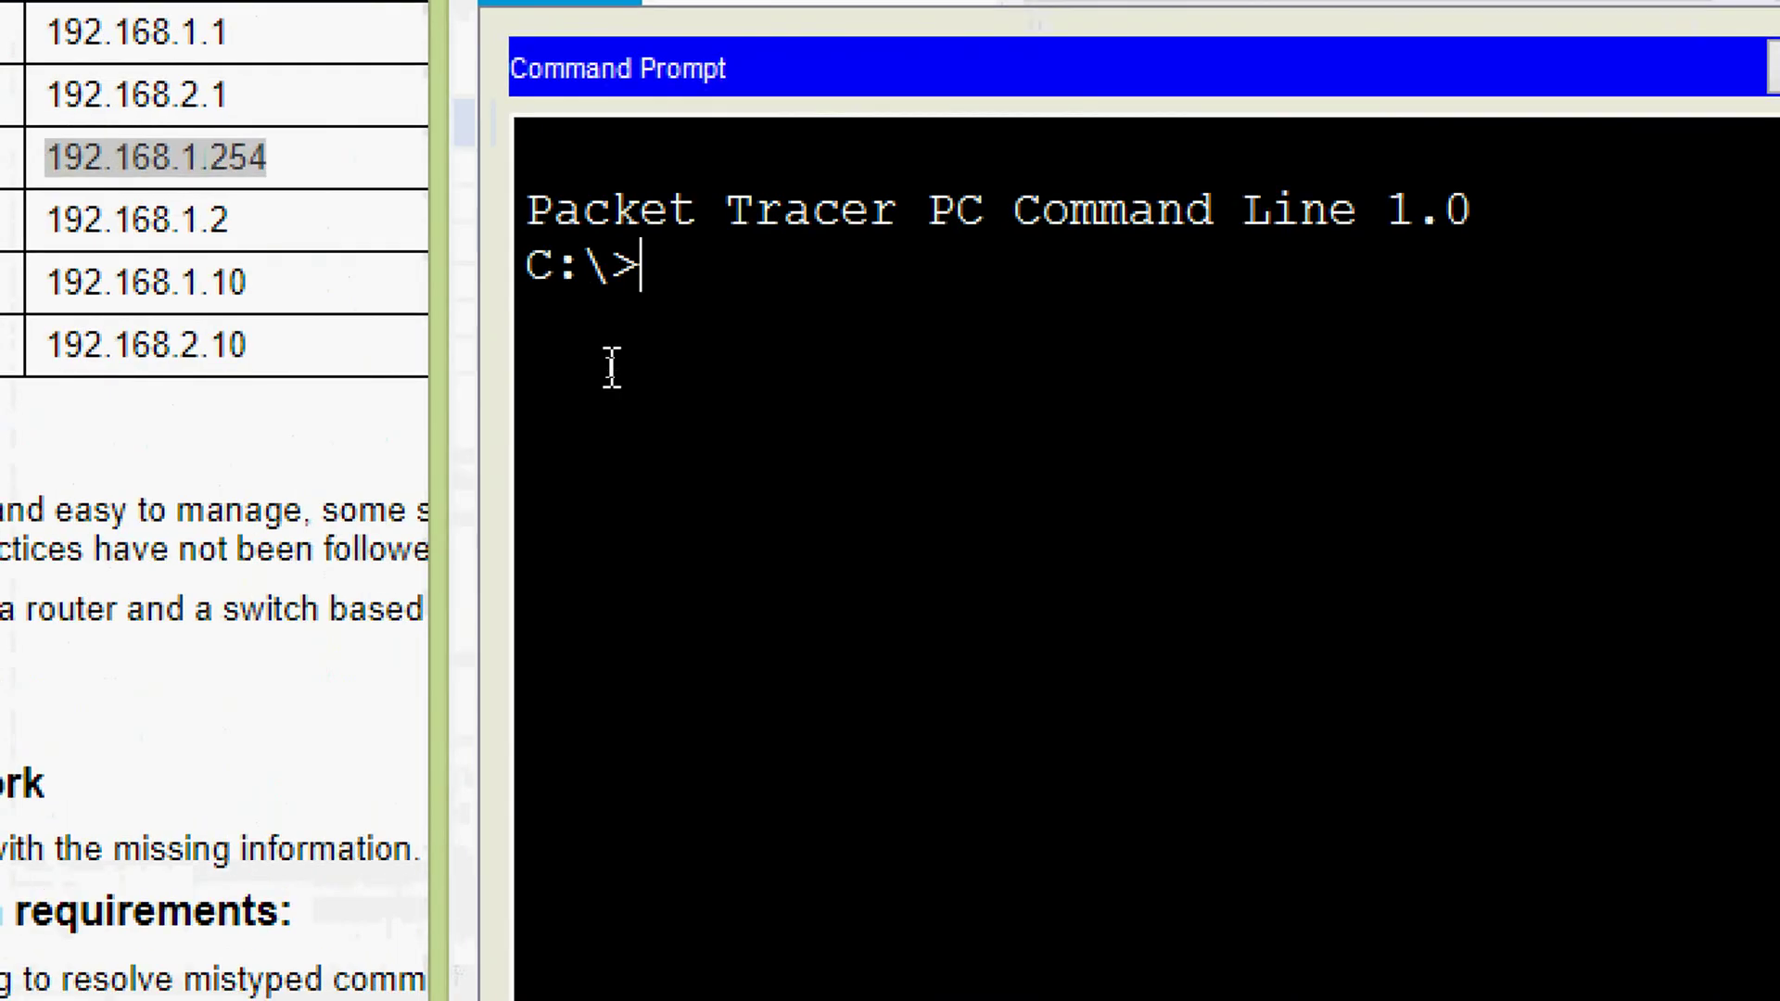
Step: Ping 192.168.1.254 from the PC, then close the PC window once replies arrive
{"action": "type", "text": "ping"}
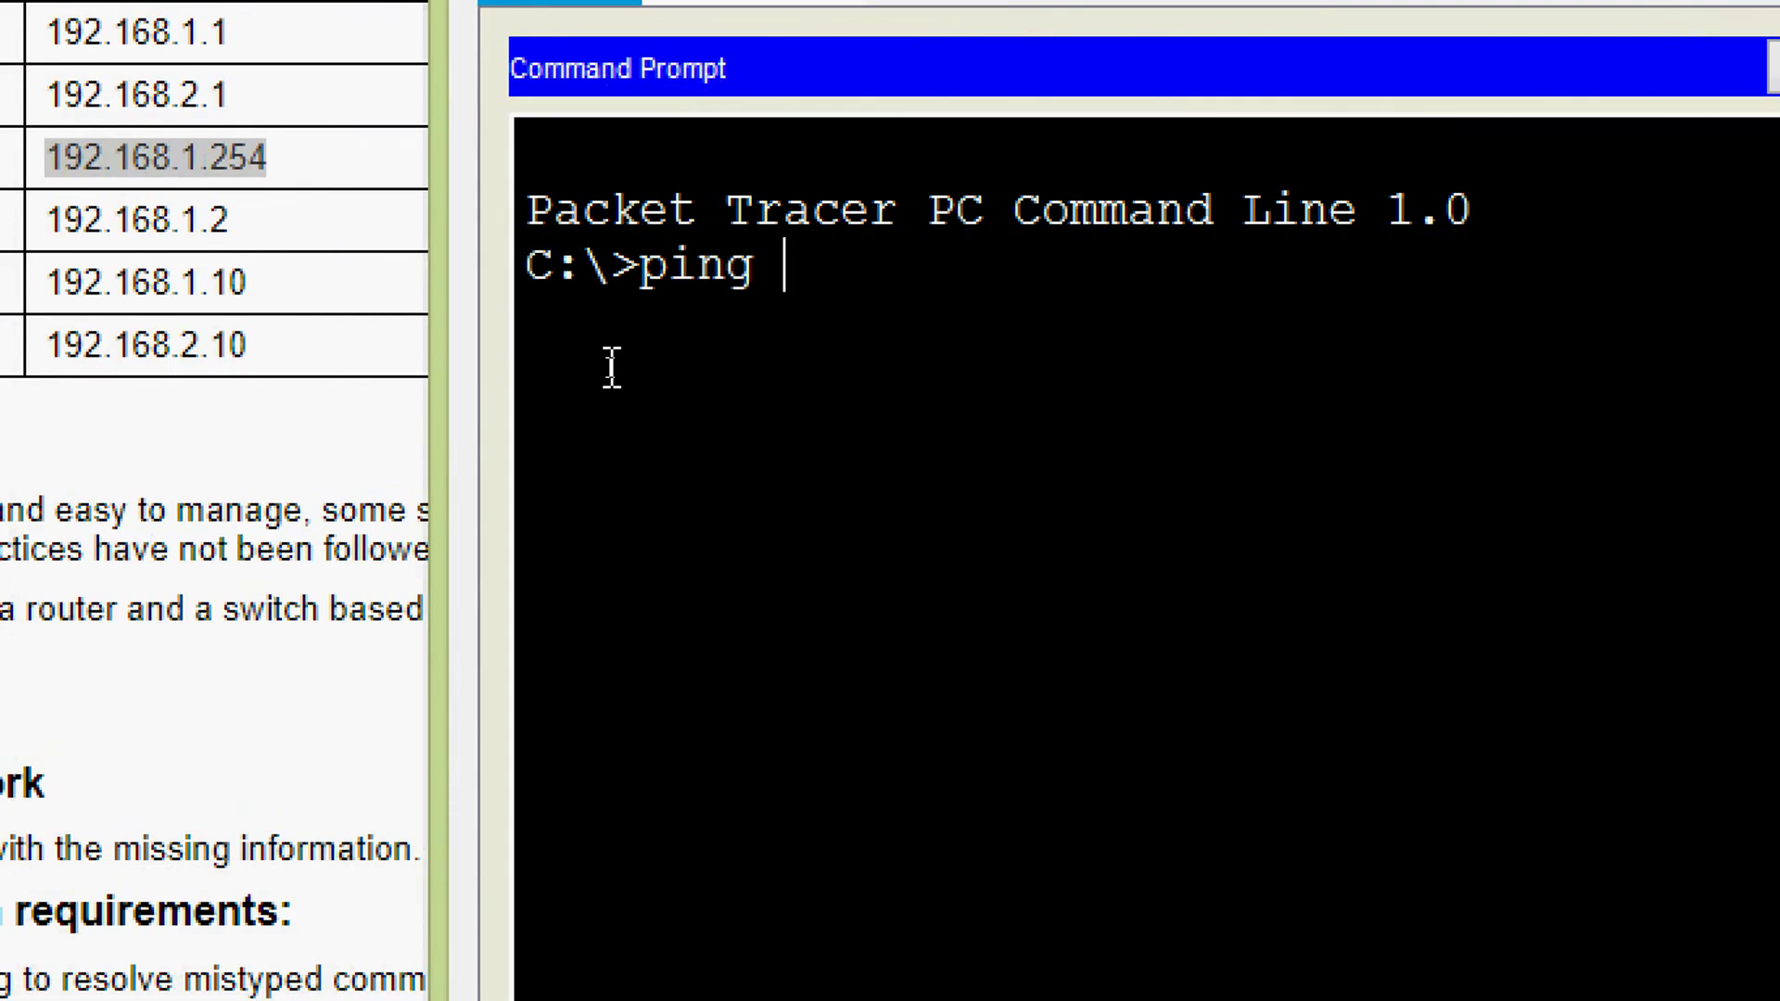
{"action": "right_click", "coordinate": [818, 270]}
{"action": "left_click", "coordinate": [888, 360]}
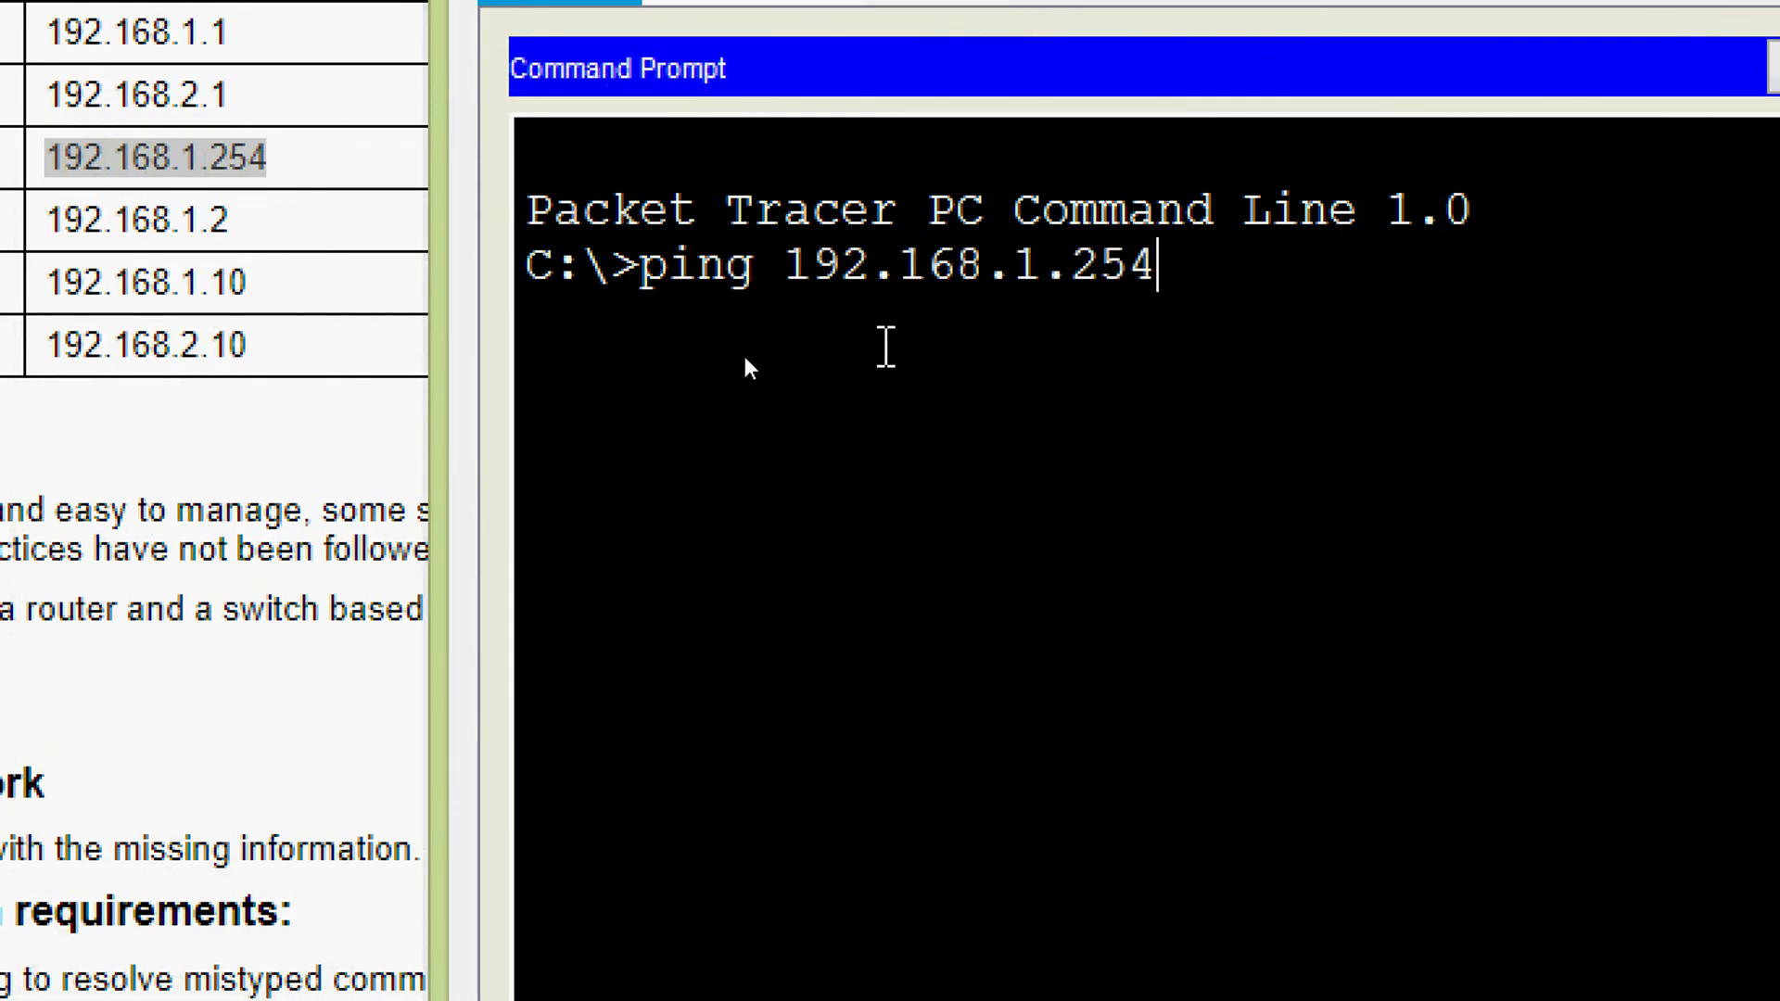
{"action": "key", "text": "Return"}
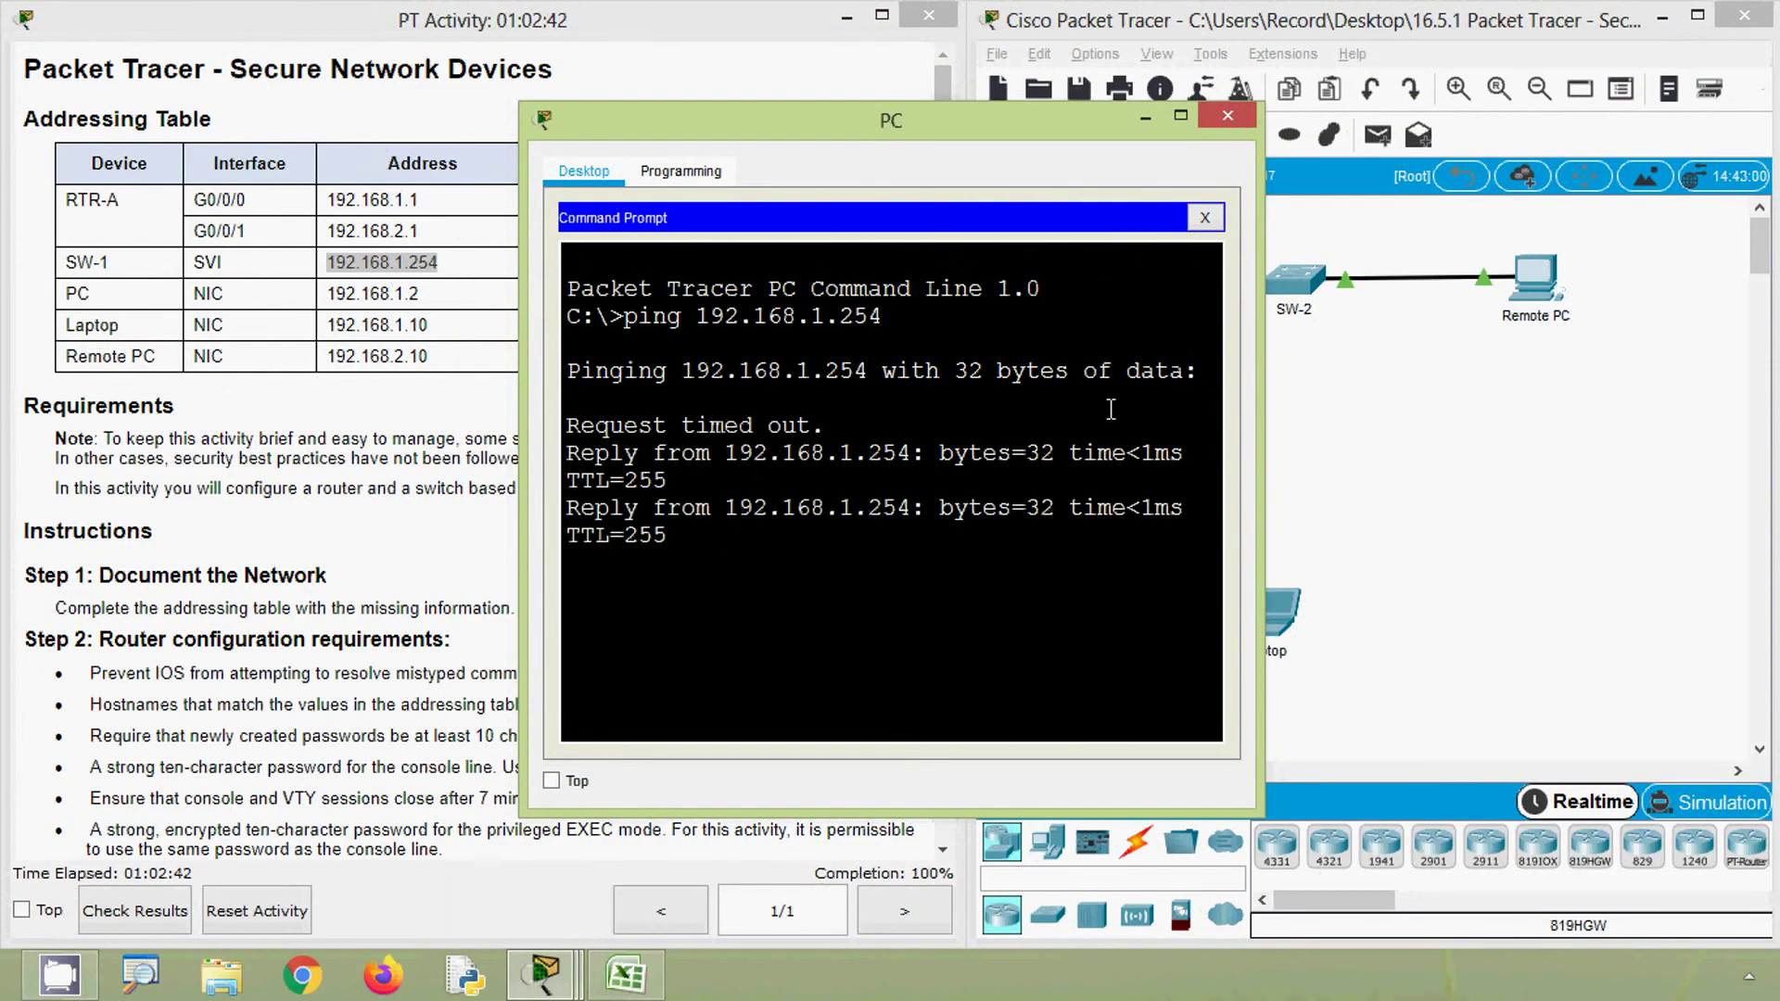
{"action": "left_click", "coordinate": [1228, 115]}
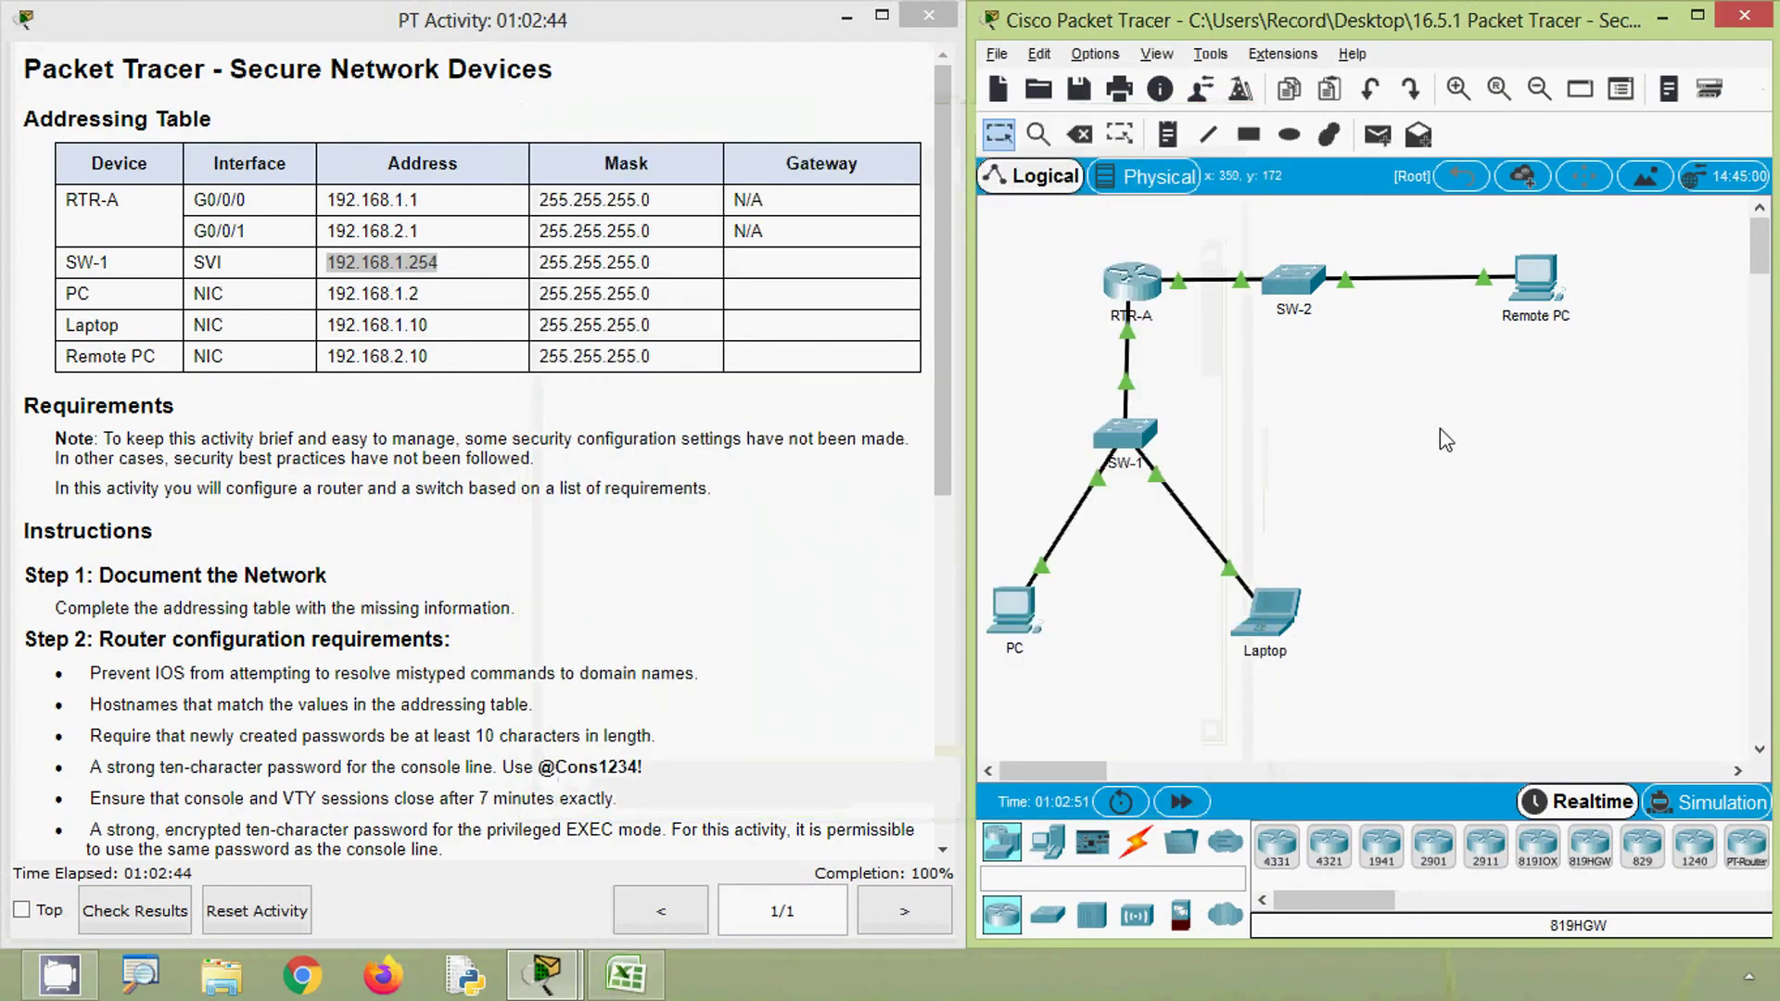
Step: Run ping 192.168.1.254 from the Remote PC's Command Prompt
{"action": "left_click", "coordinate": [1535, 278]}
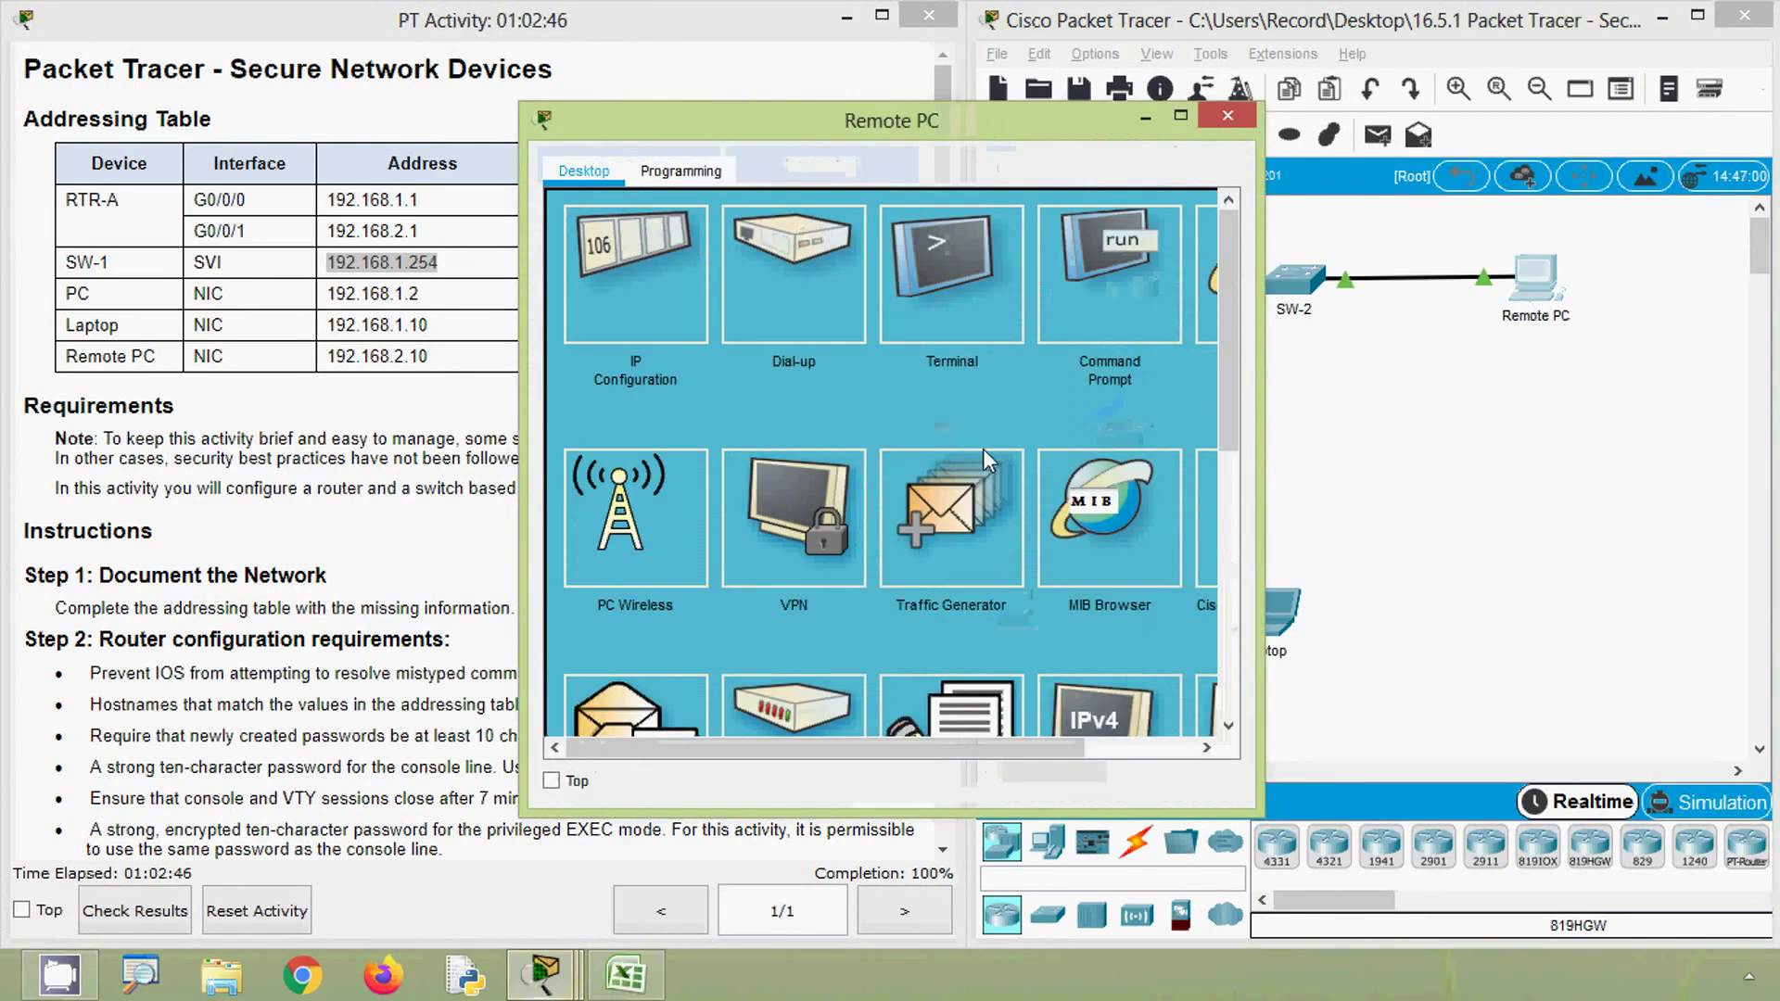
{"action": "left_click", "coordinate": [1092, 336]}
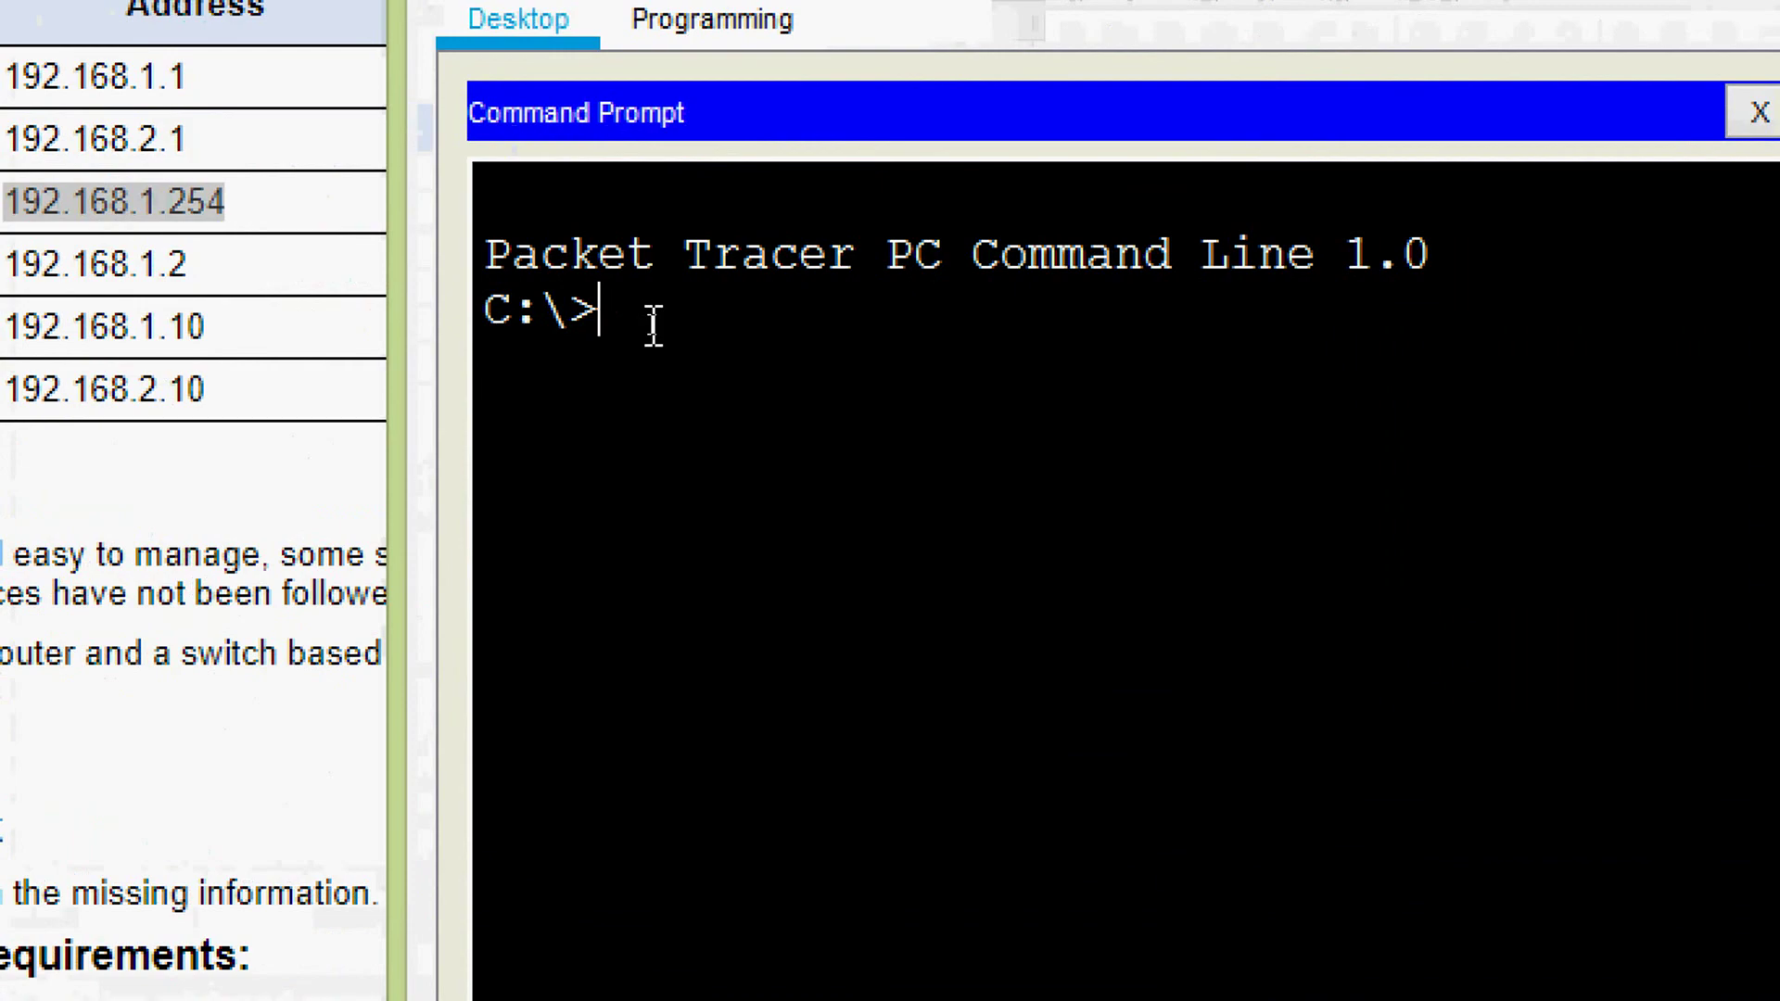
{"action": "type", "text": "ping"}
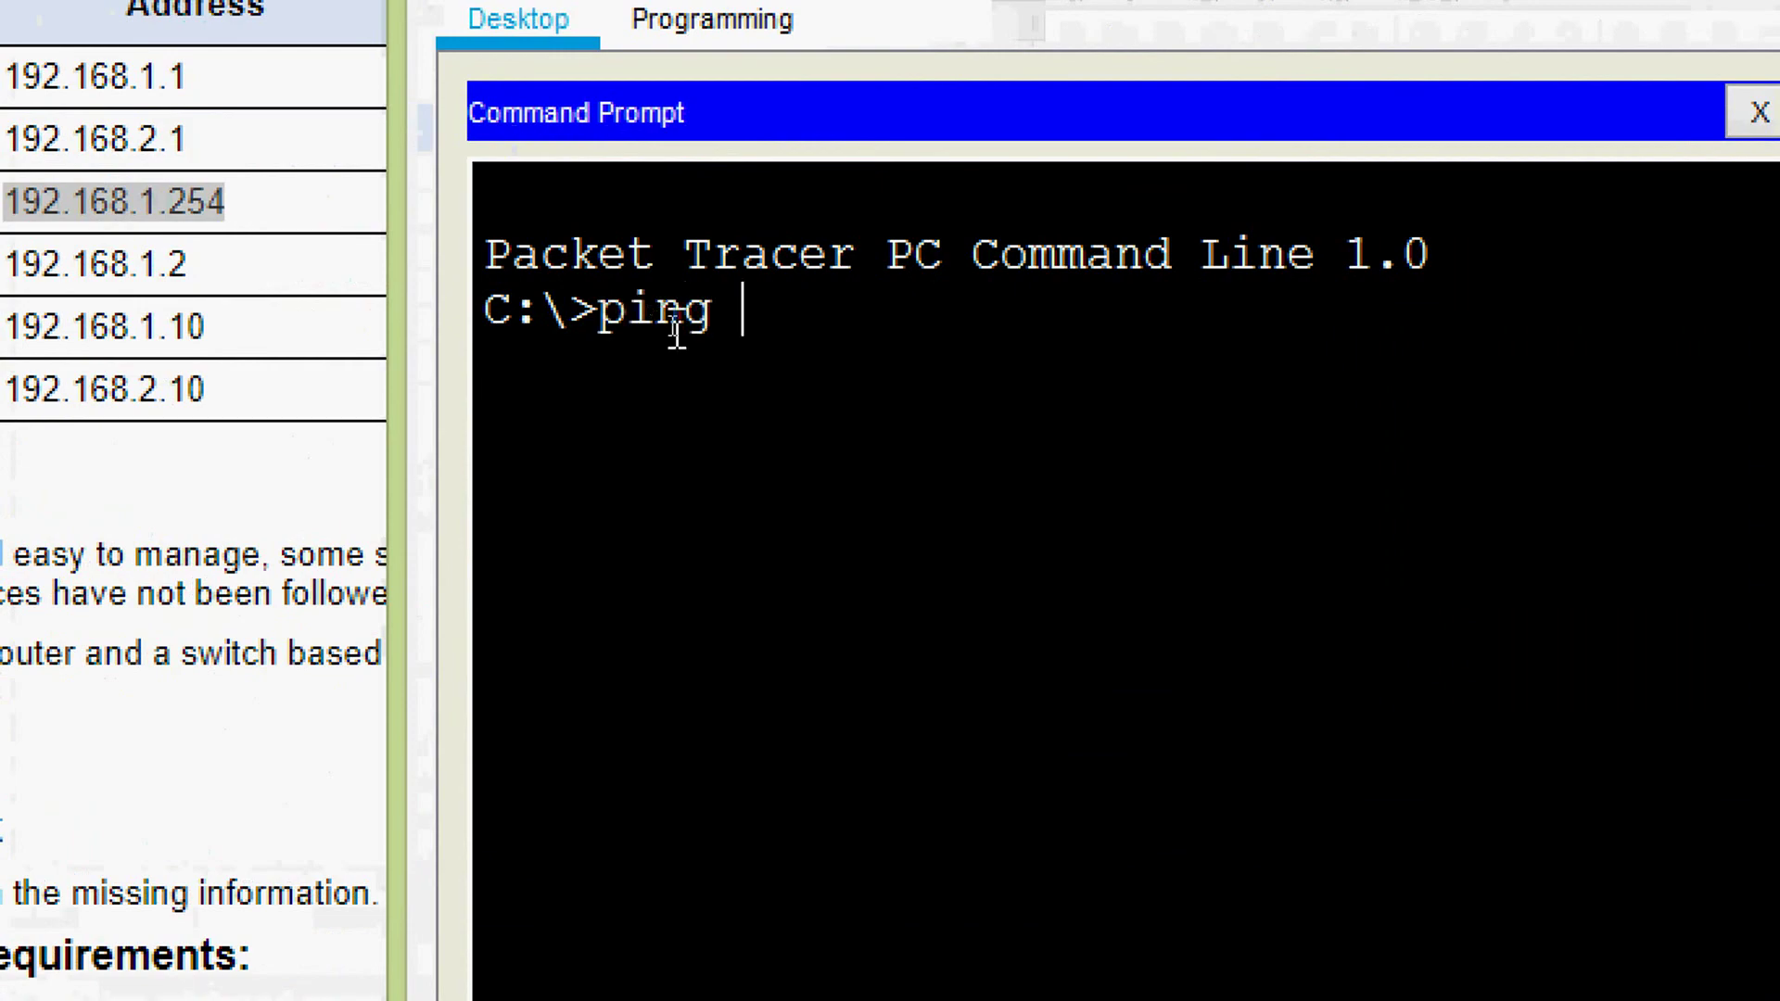
{"action": "right_click", "coordinate": [783, 316]}
{"action": "left_click", "coordinate": [845, 406]}
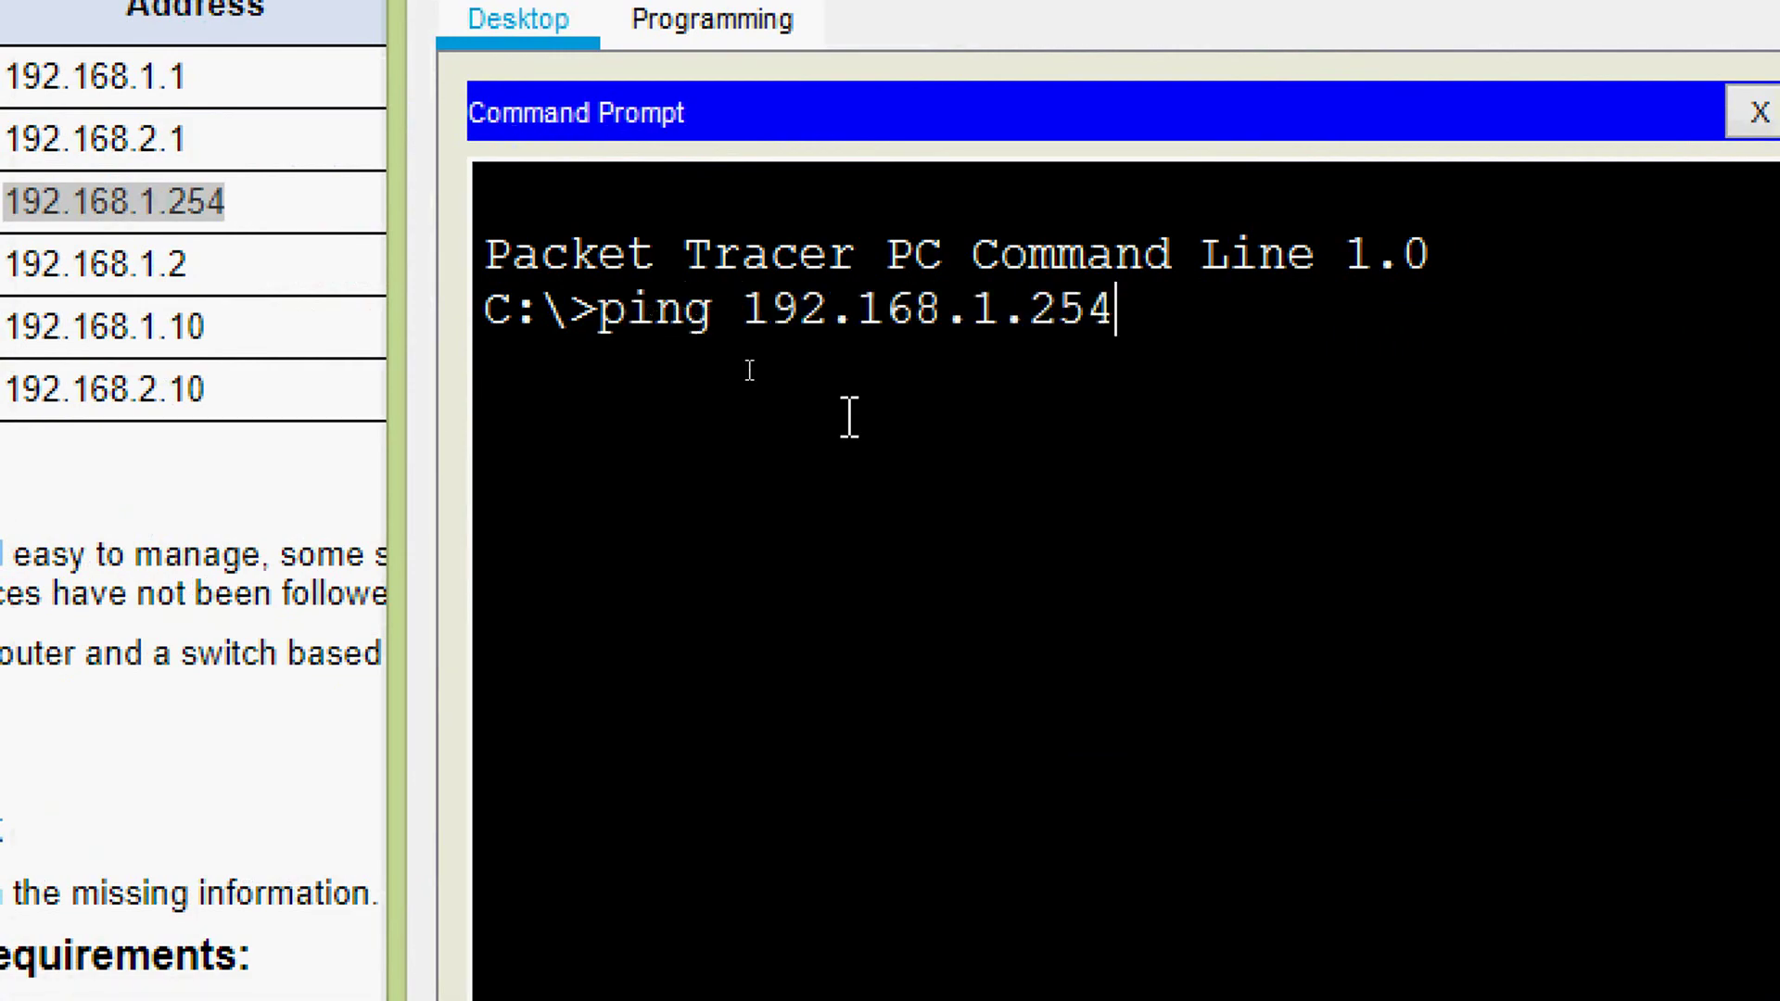
{"action": "key", "text": "Return"}
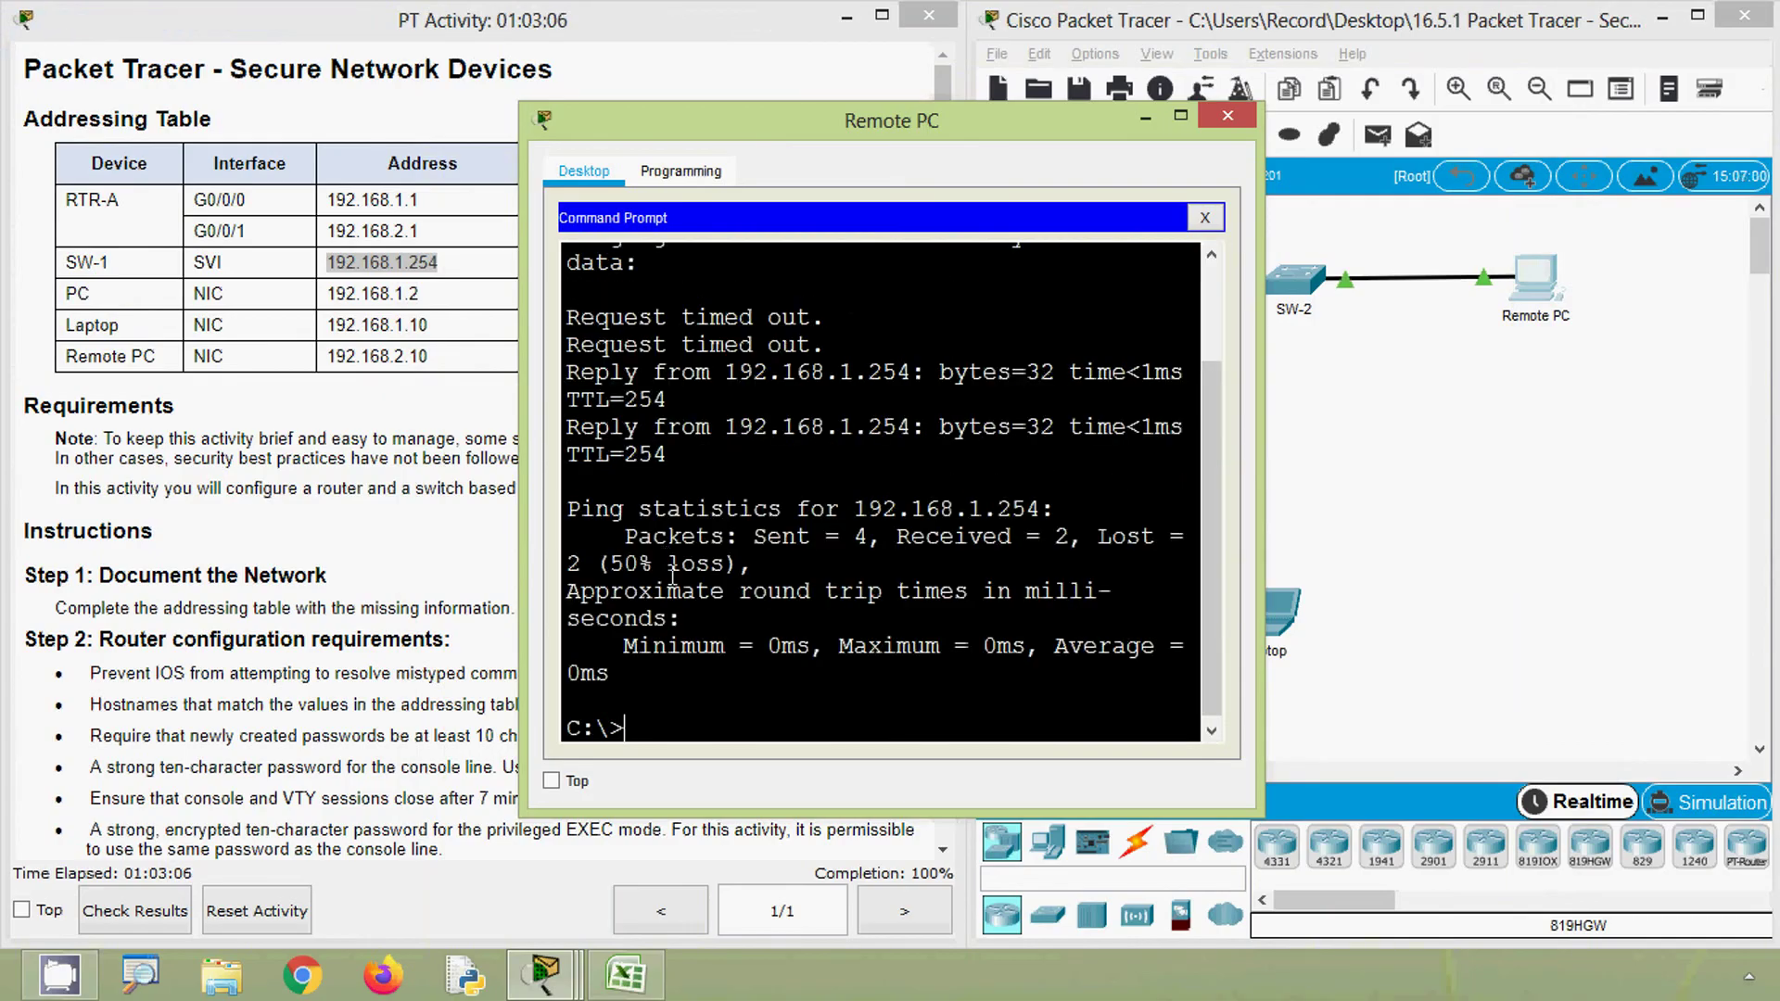
Step: Repeat the ping, confirm Received = 4 with 0% loss, and close the Remote PC window
{"action": "key", "text": "Up"}
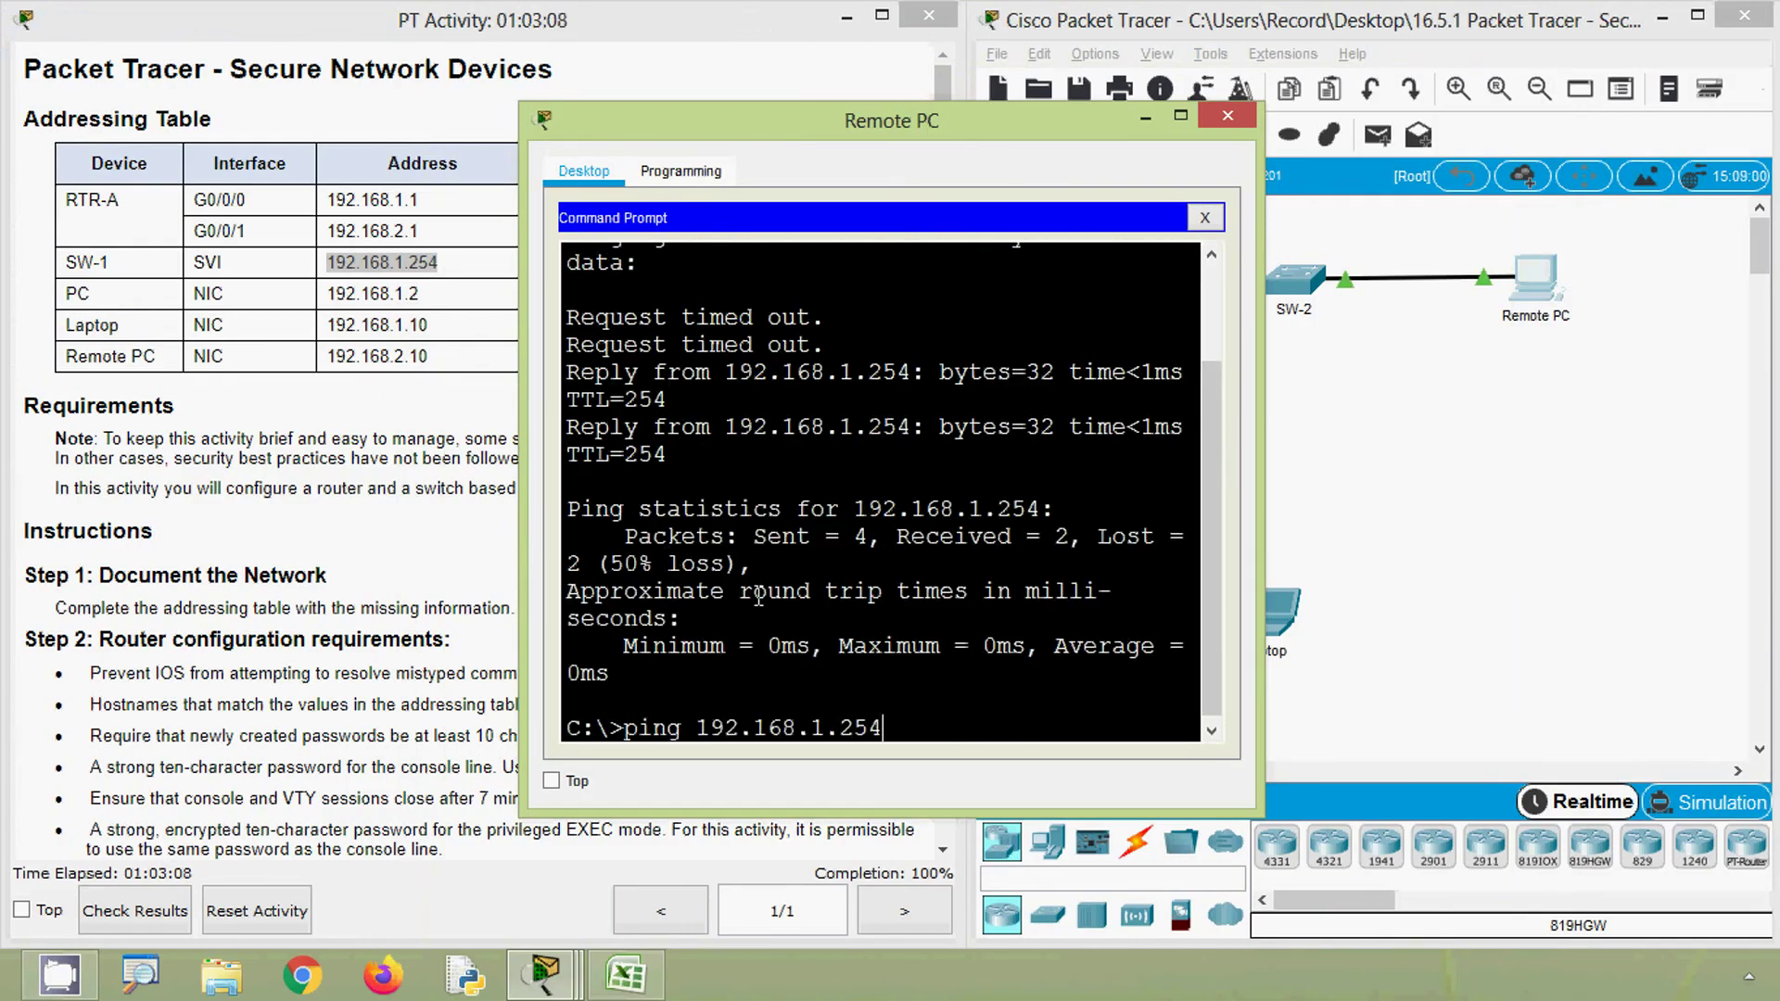
{"action": "key", "text": "Return"}
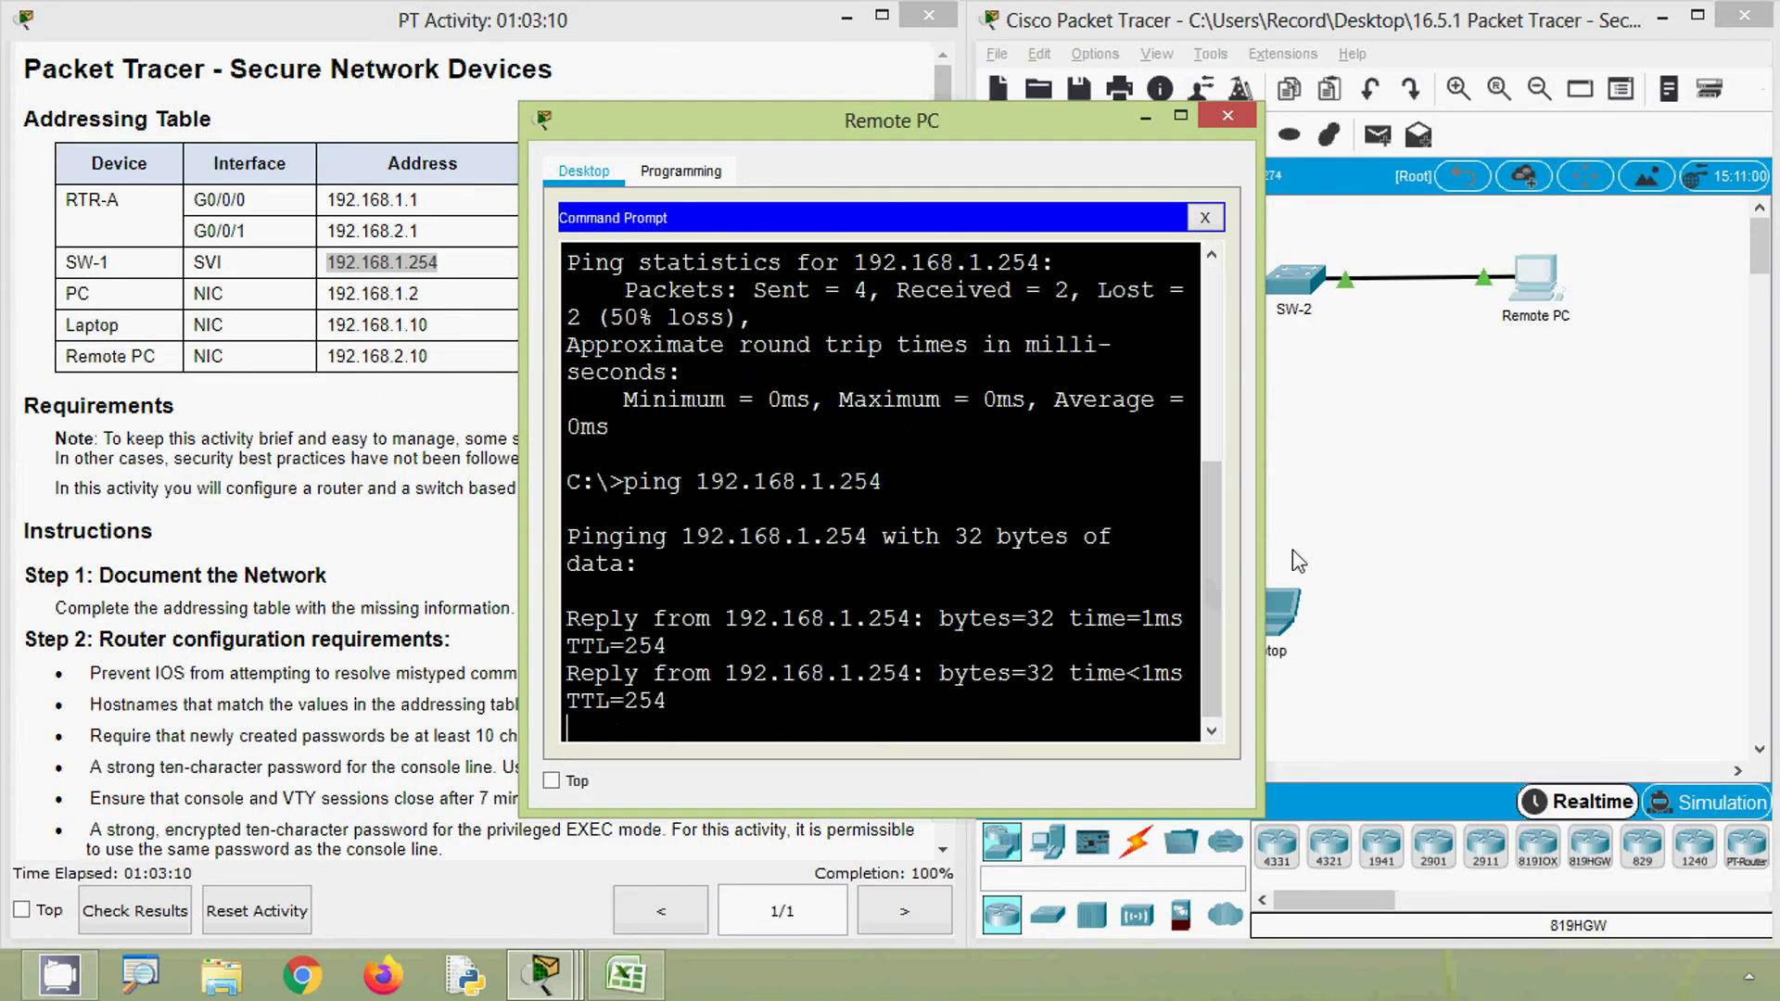
{"action": "left_click_drag", "start_coordinate": [1259, 536], "coordinate": [1530, 535]}
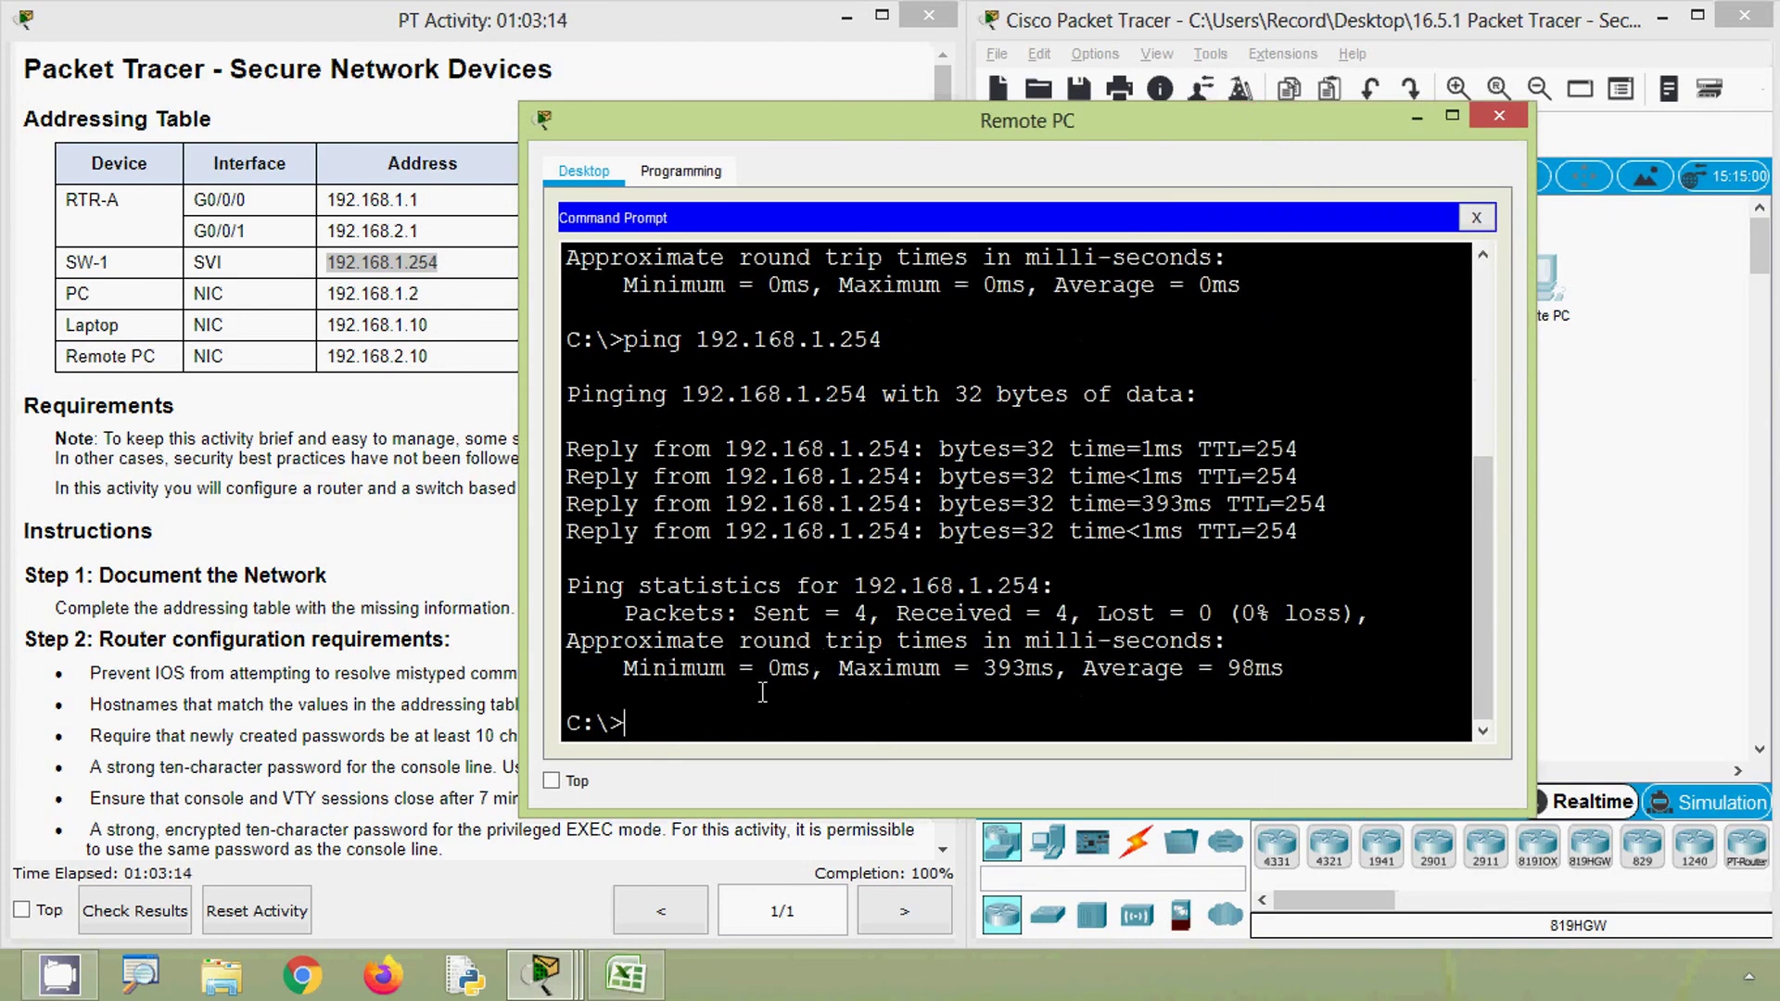
{"action": "left_click_drag", "start_coordinate": [742, 616], "coordinate": [1076, 616]}
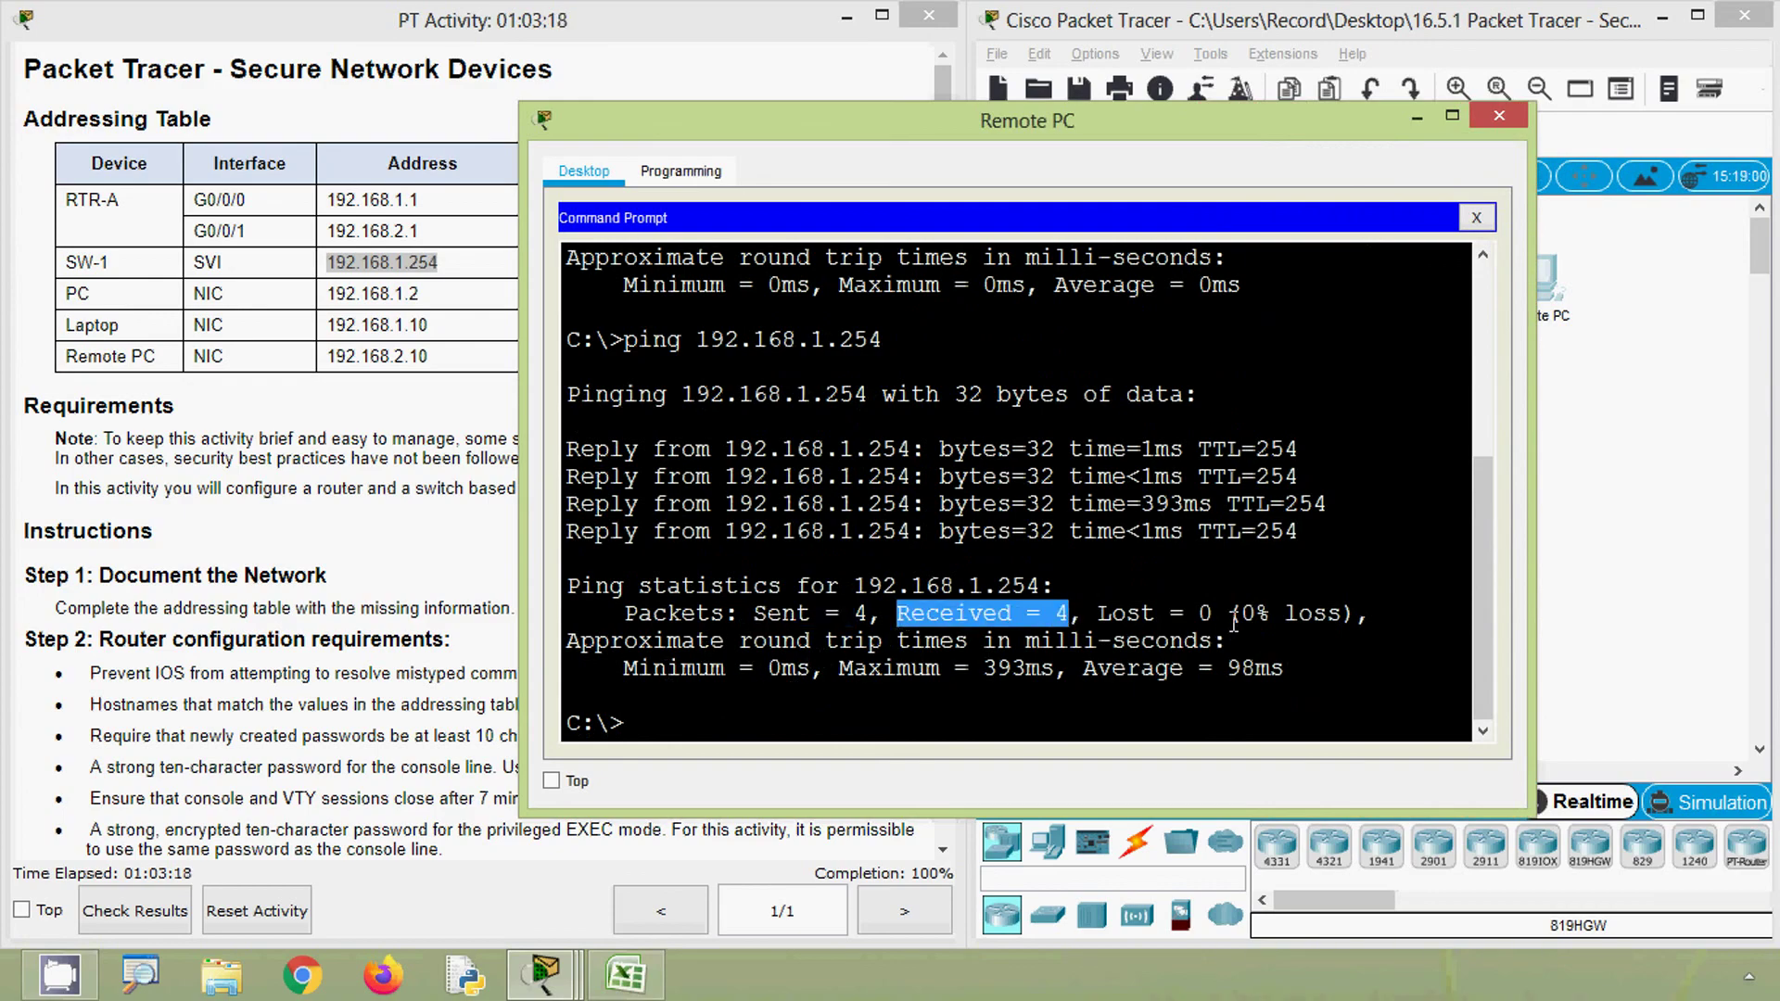
{"action": "left_click_drag", "start_coordinate": [1230, 616], "coordinate": [1341, 617]}
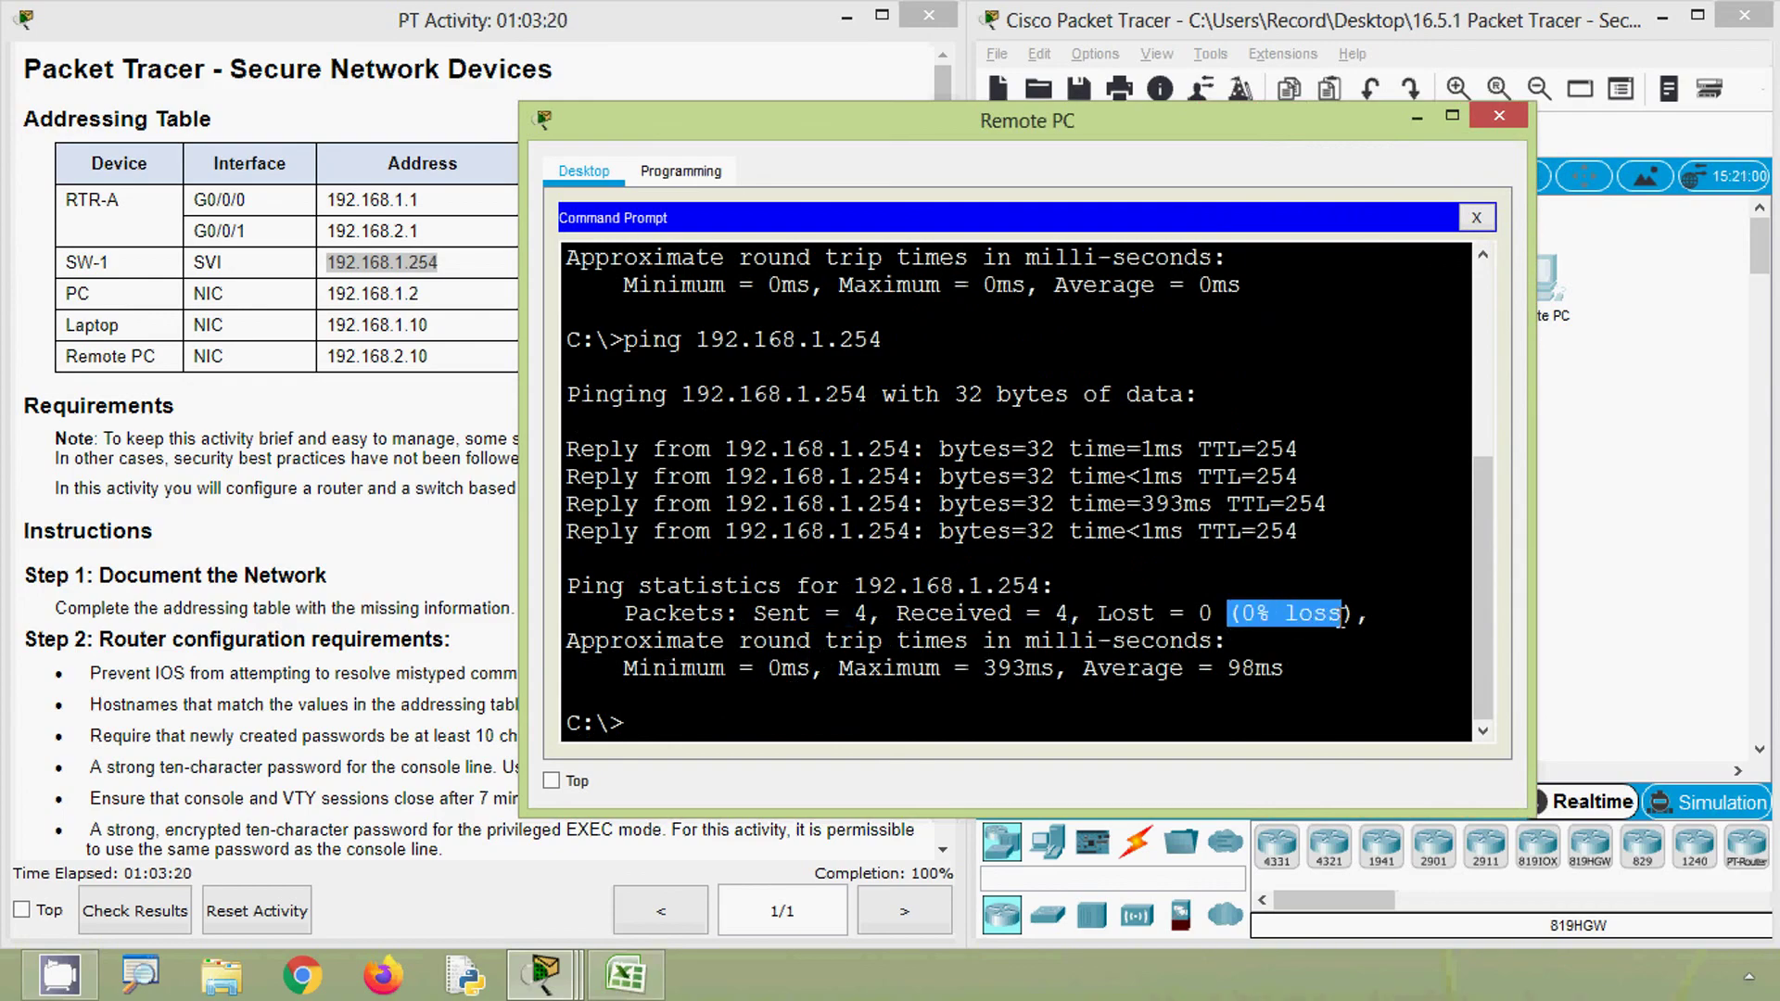
{"action": "left_click", "coordinate": [1500, 118]}
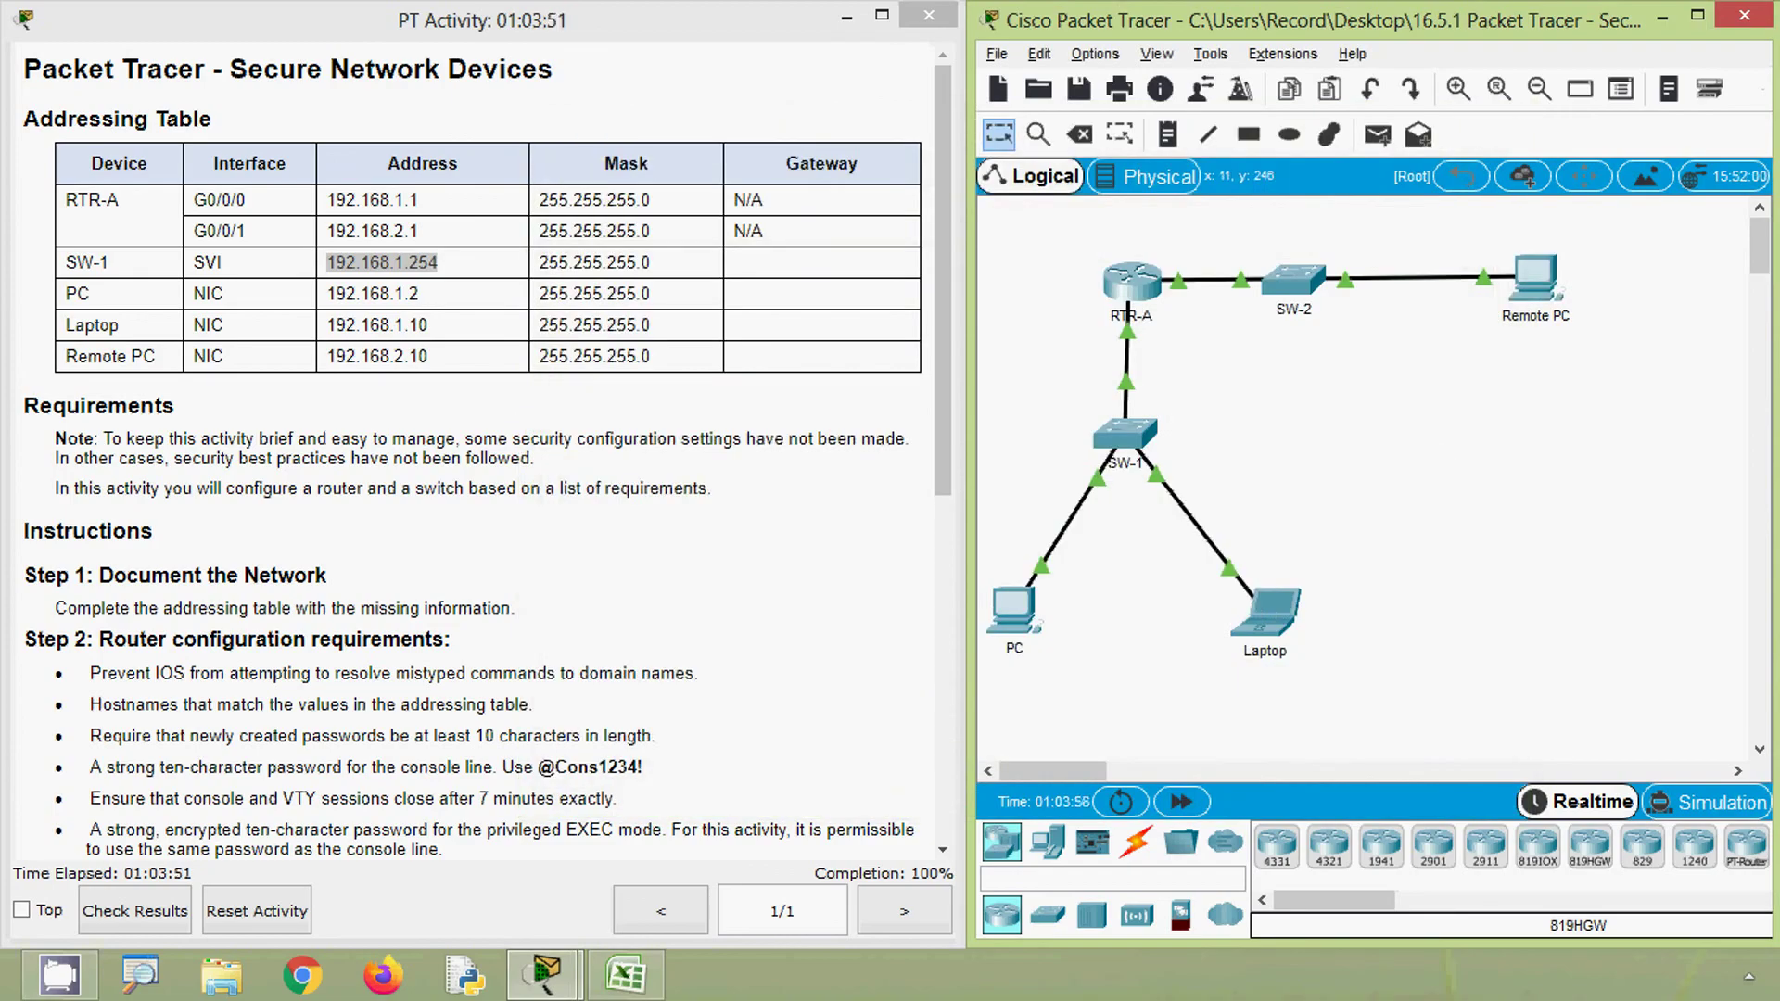
{"action": "key", "text": "alt"}
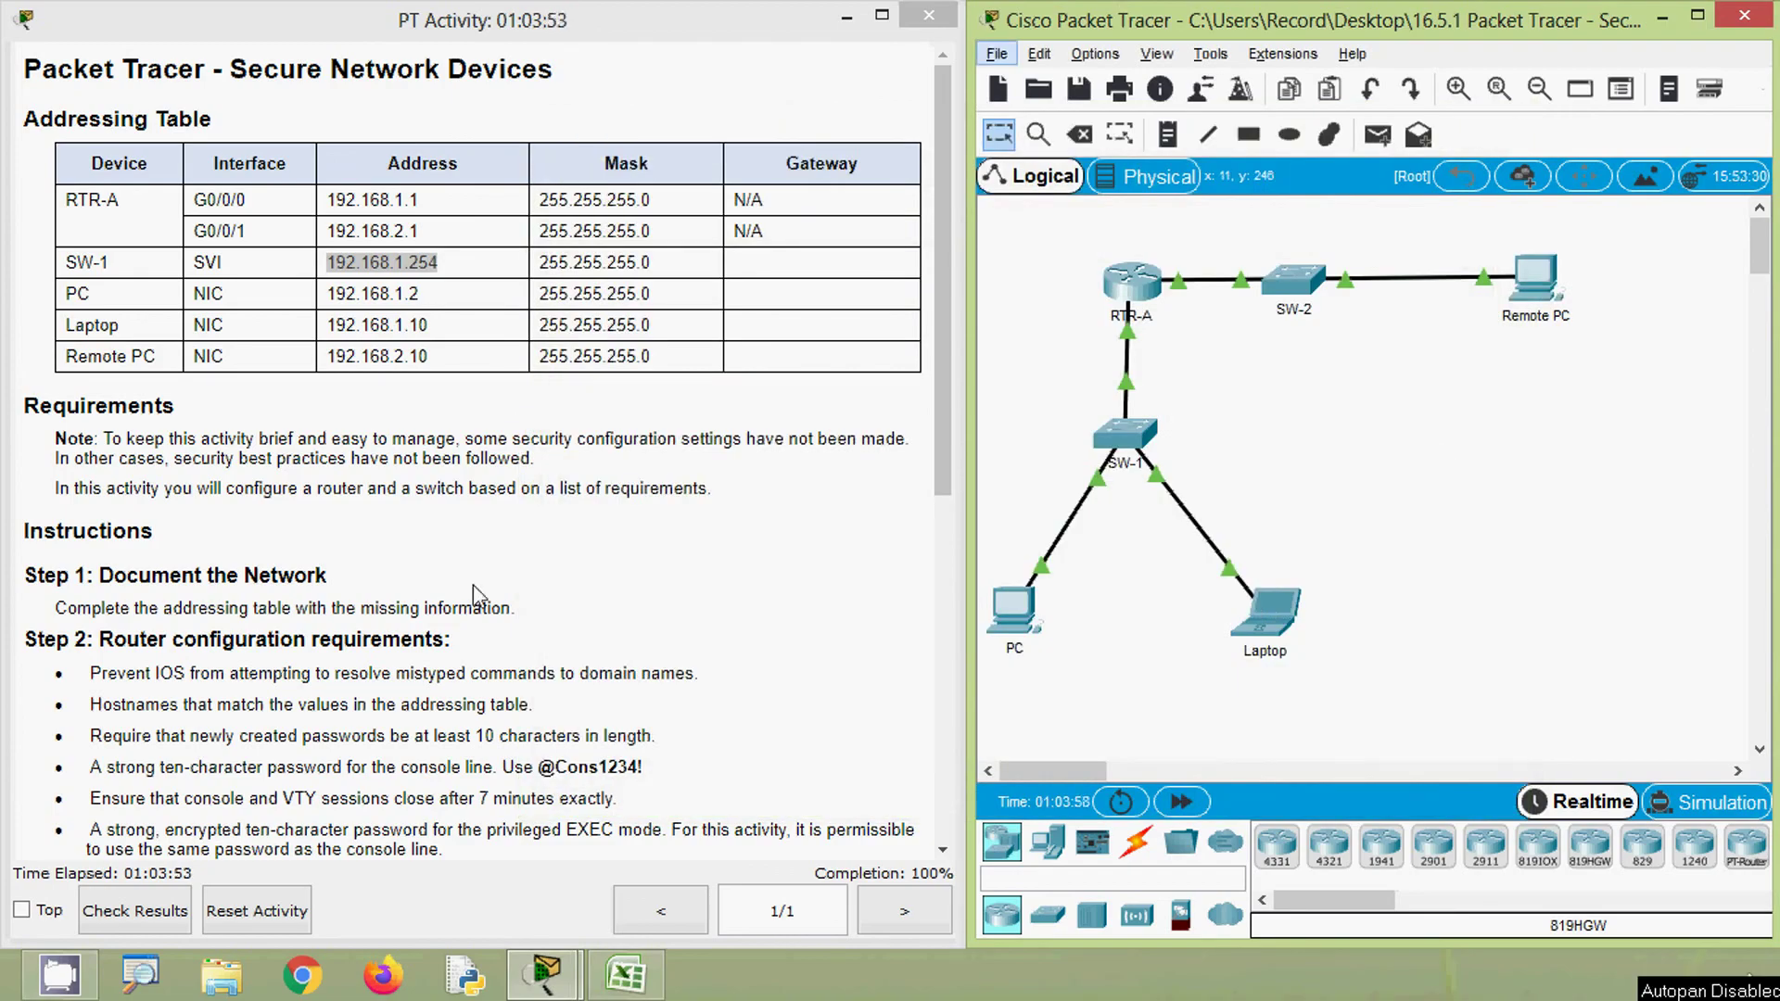